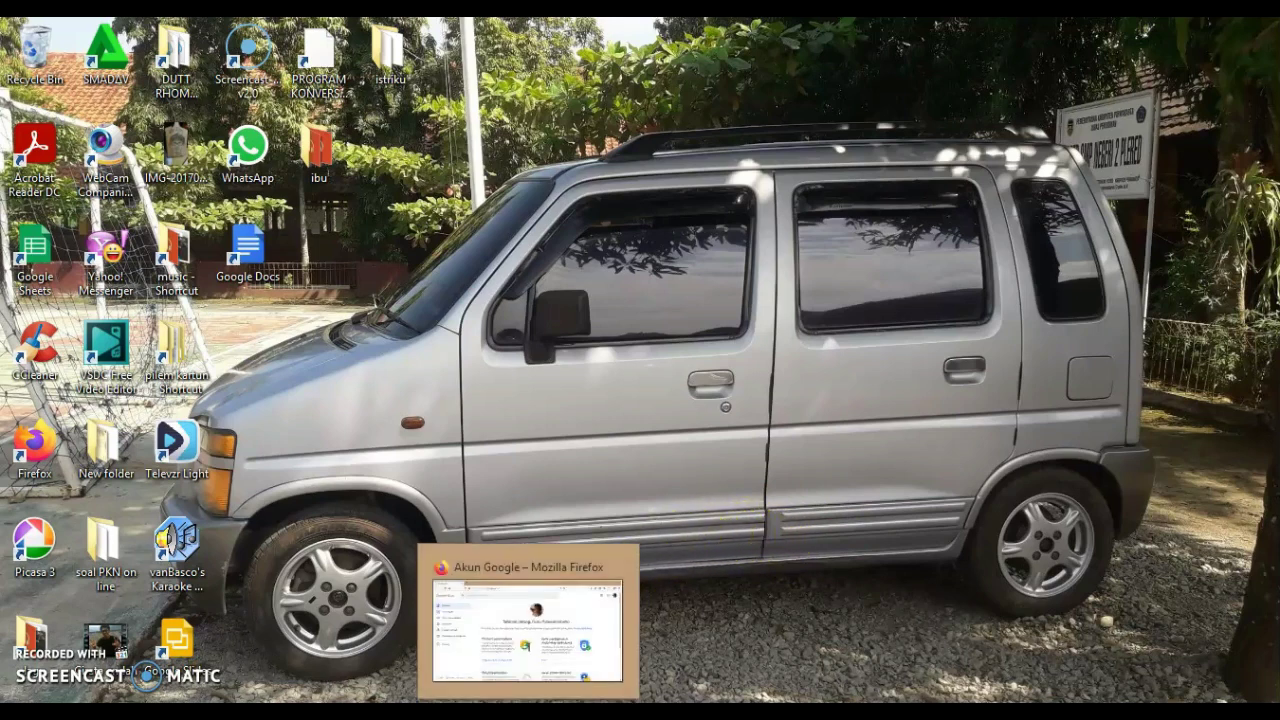
Switch to the Firefox window with the Google account page and open Google Classroom from the Google apps
click(528, 712)
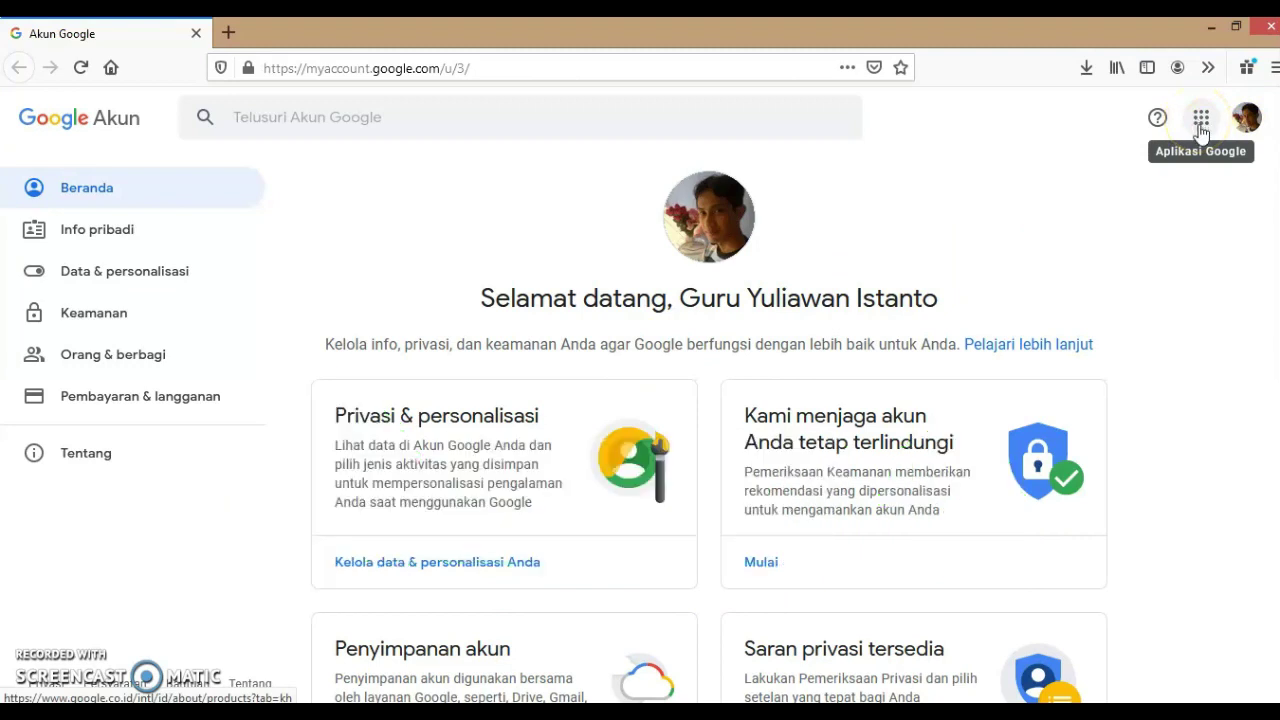
click(1201, 120)
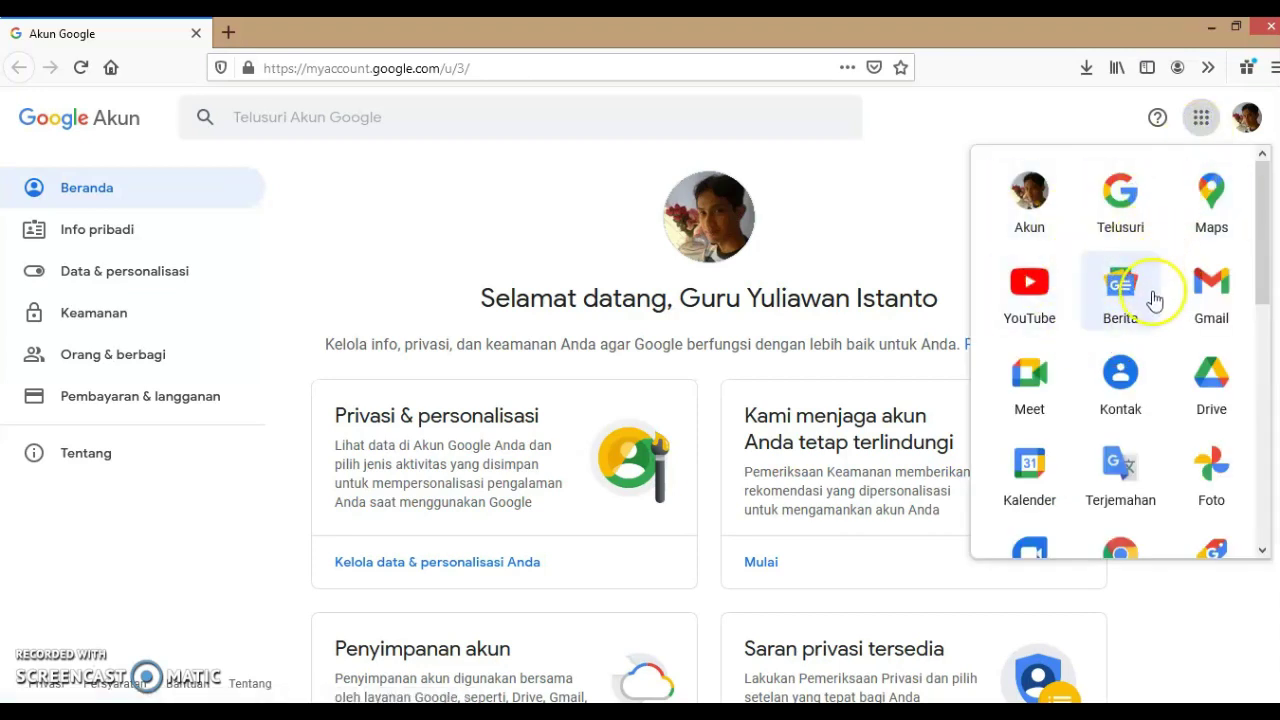
scroll(1108, 304, down, 2)
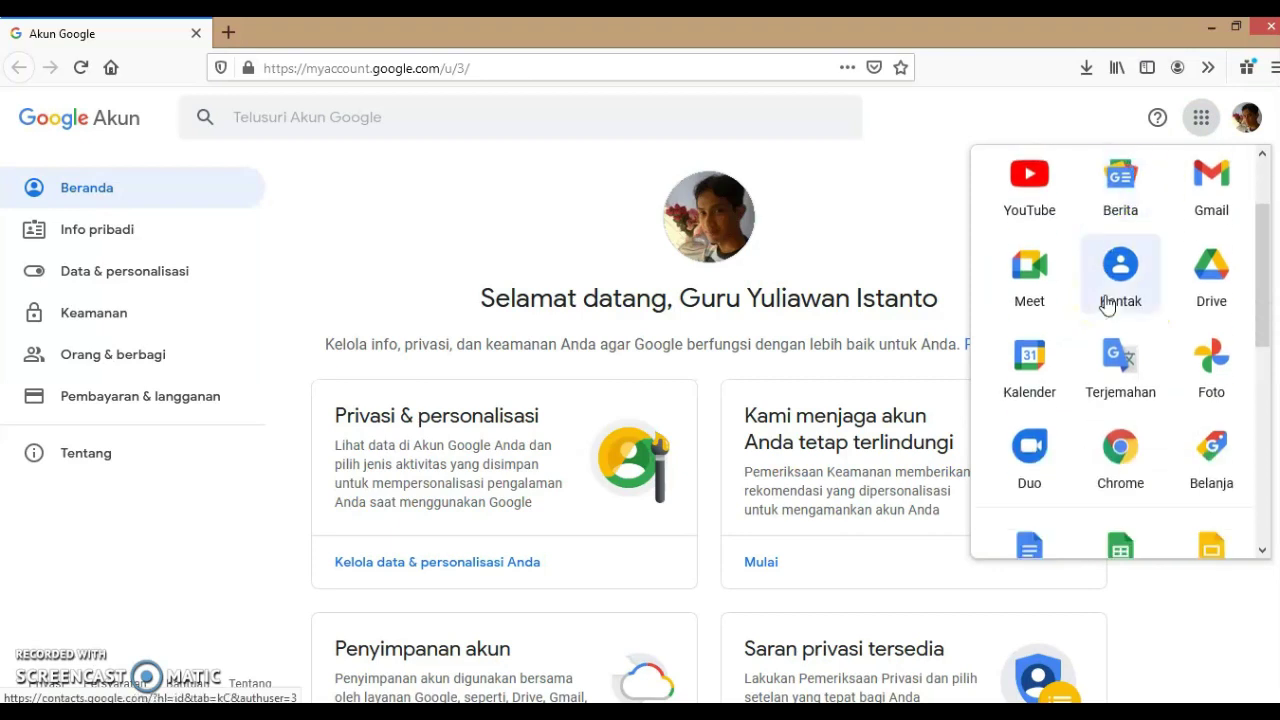
scroll(1107, 303, down, 4)
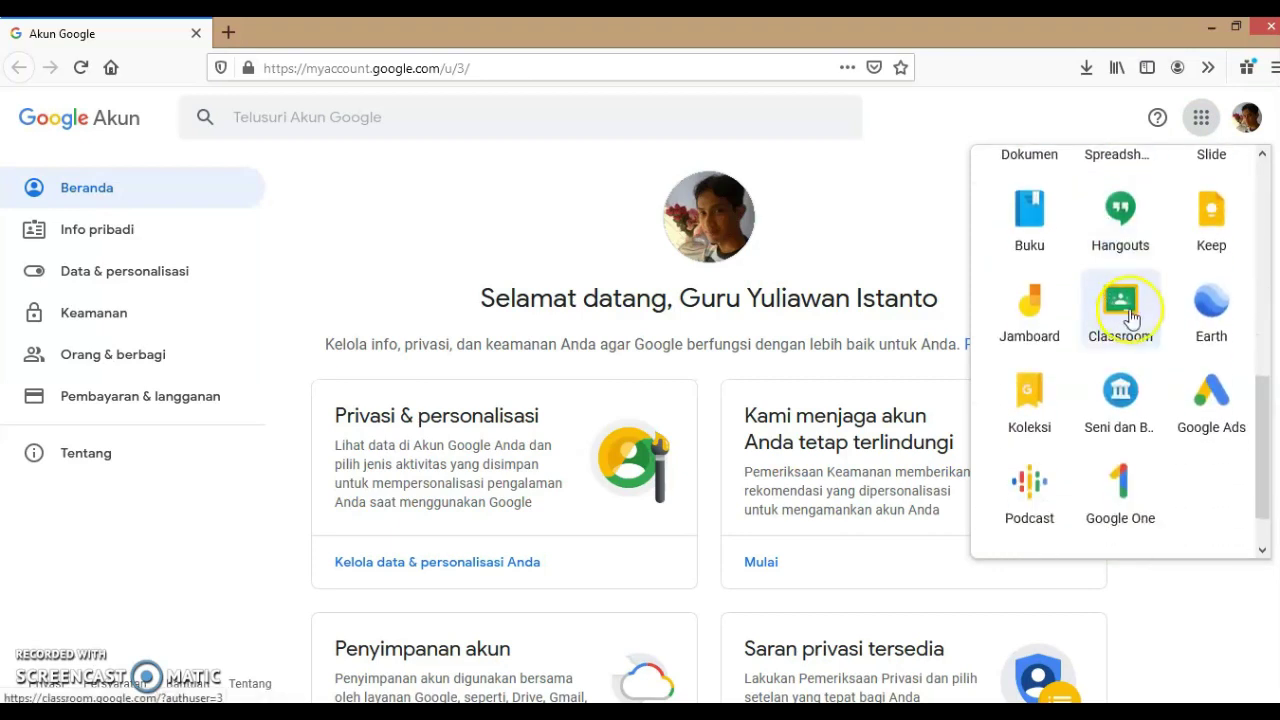
click(1118, 324)
click(1127, 316)
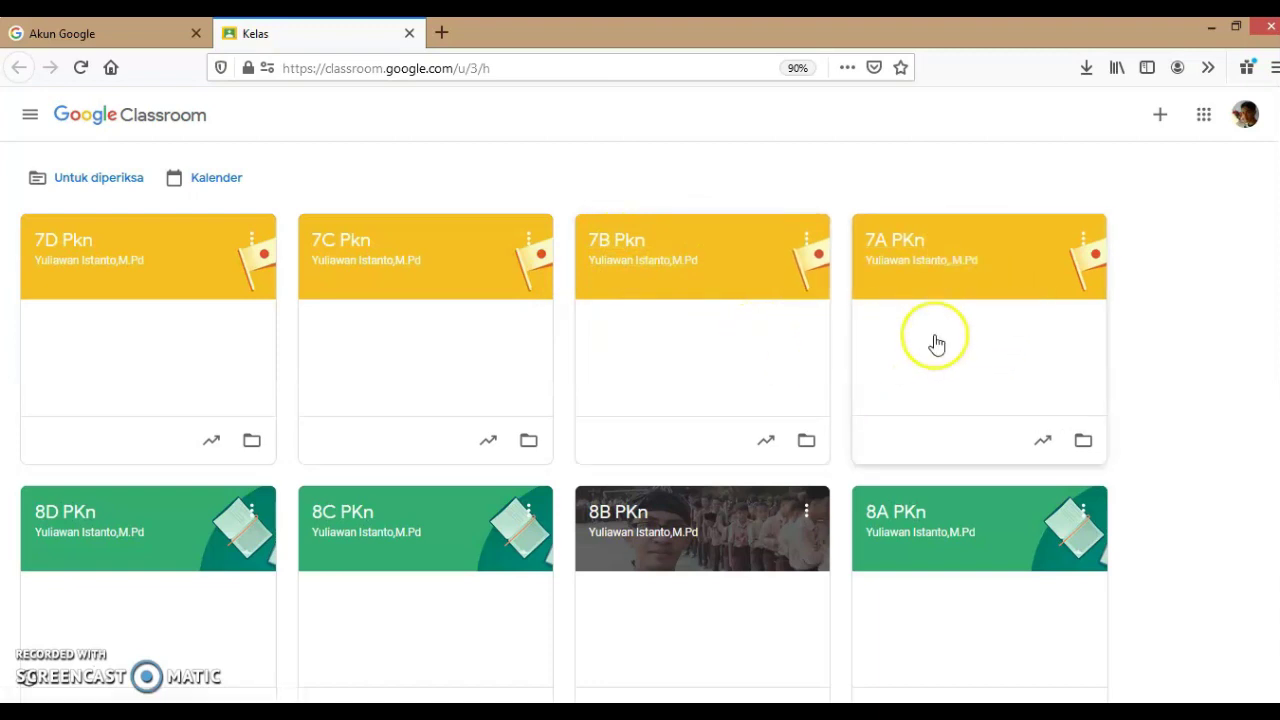
Start creating a new class and accept the notice about using Classroom at a school with students
click(1161, 120)
click(1161, 120)
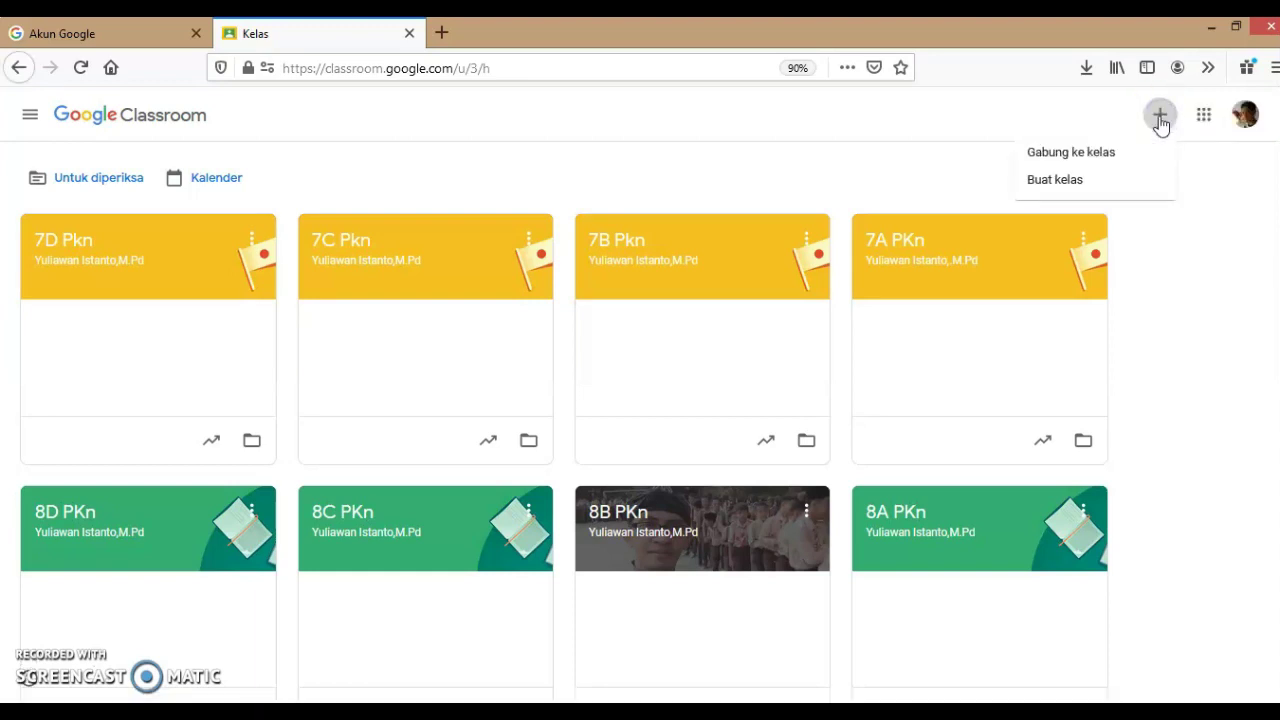
click(1057, 191)
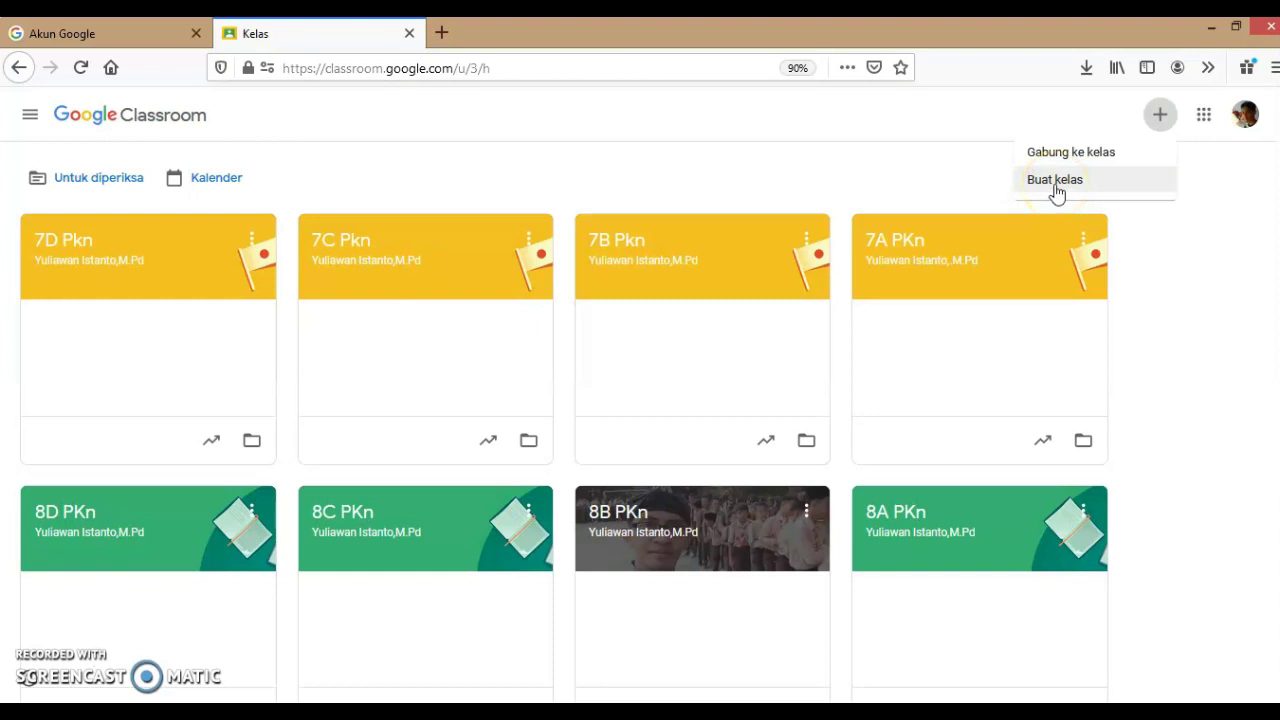
click(1057, 191)
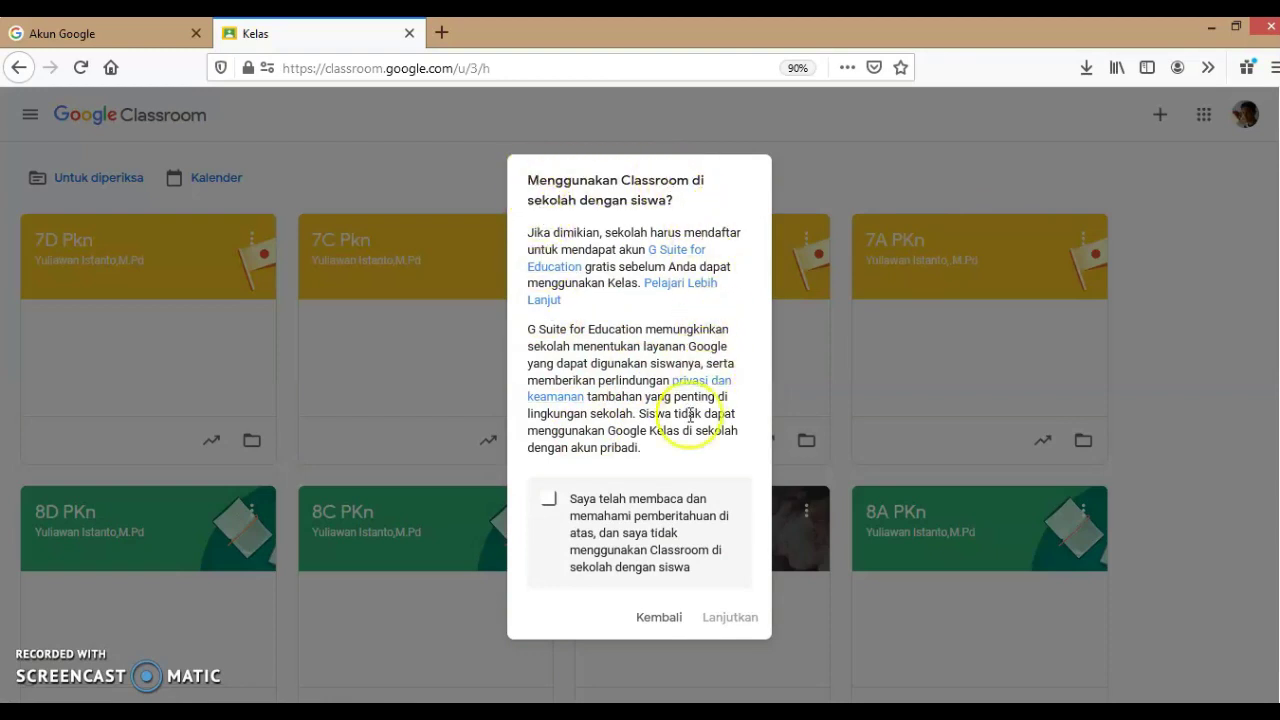
click(548, 505)
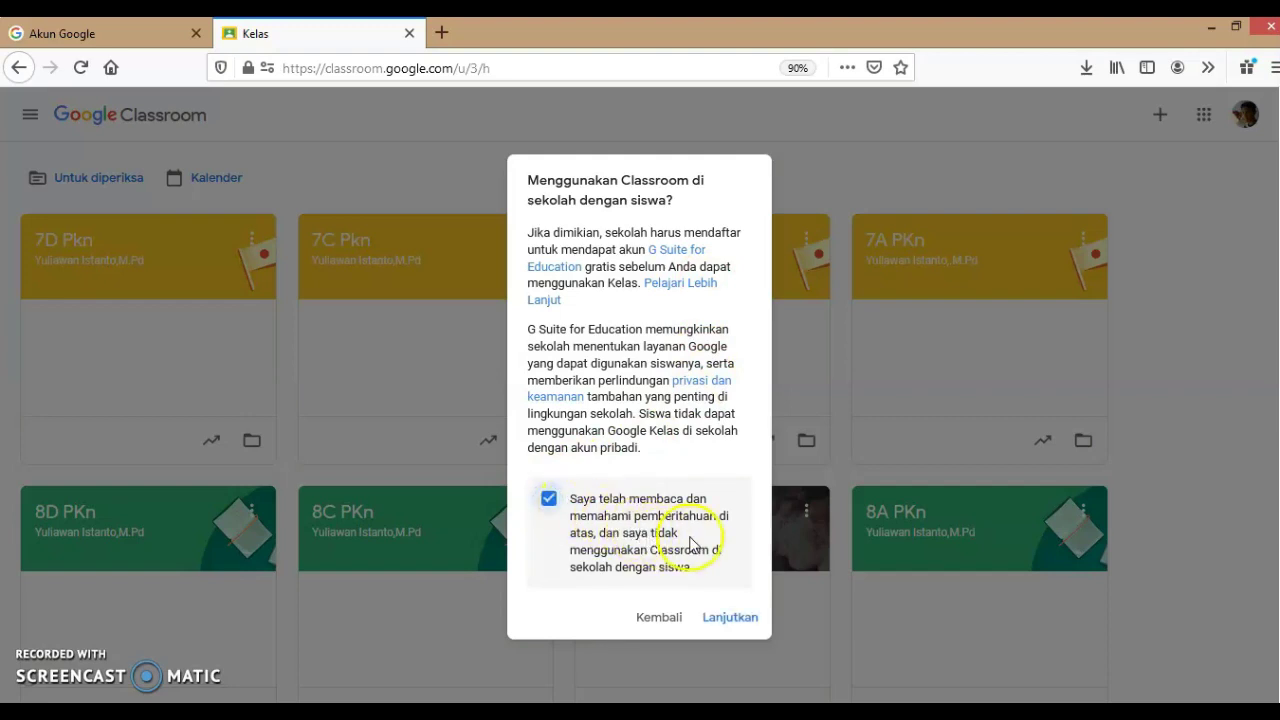
click(728, 620)
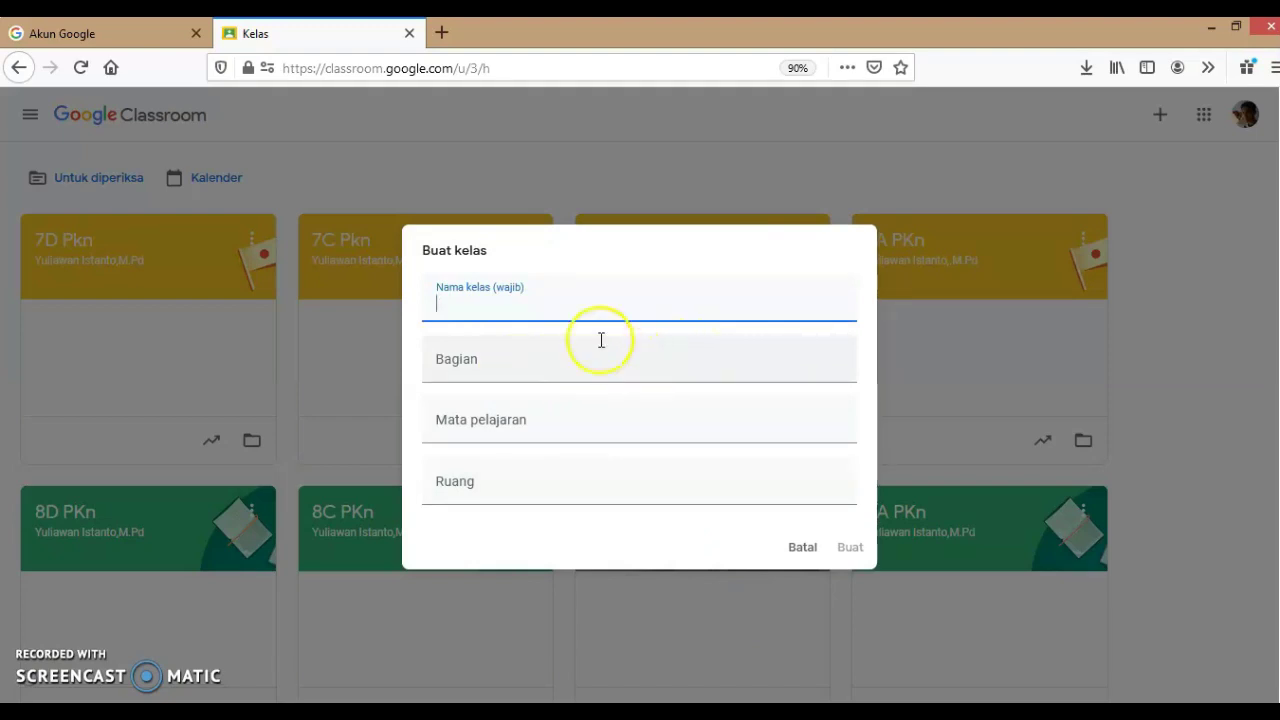
Create the class with the name PKN VII, the teacher's name and title as section, and PKn as subject
click(428, 306)
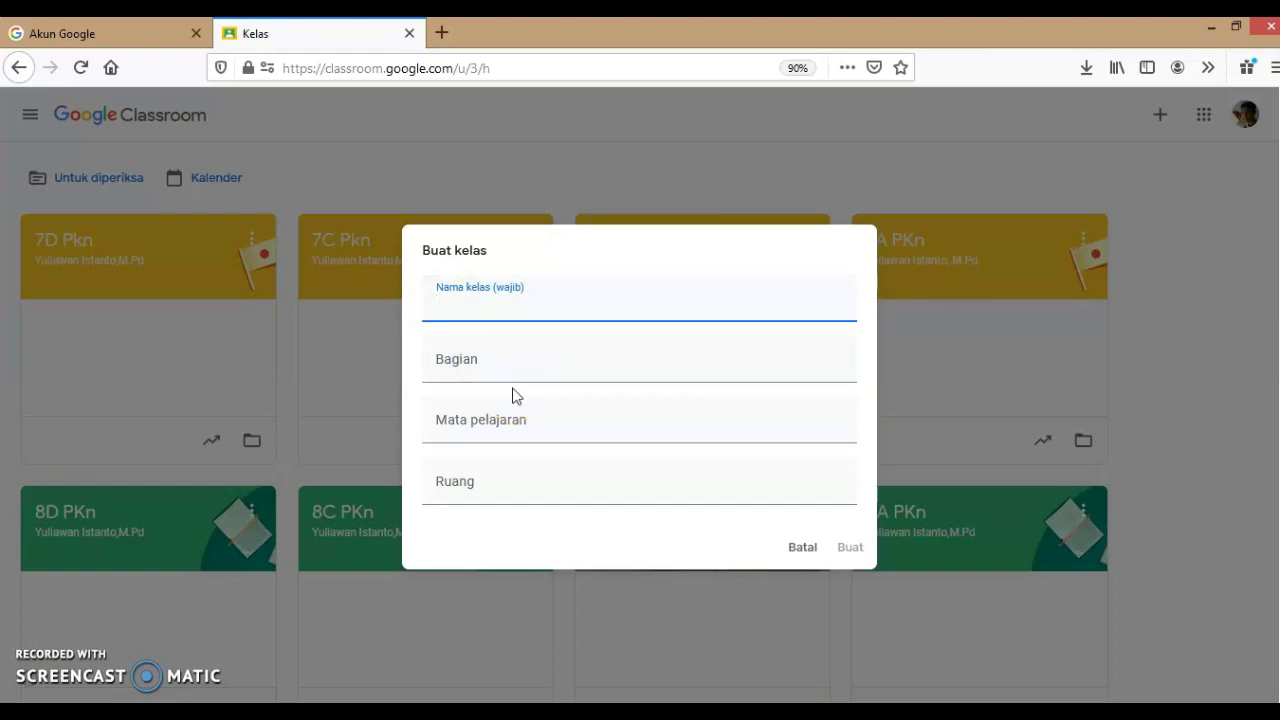
text(PKN VII)
click(437, 367)
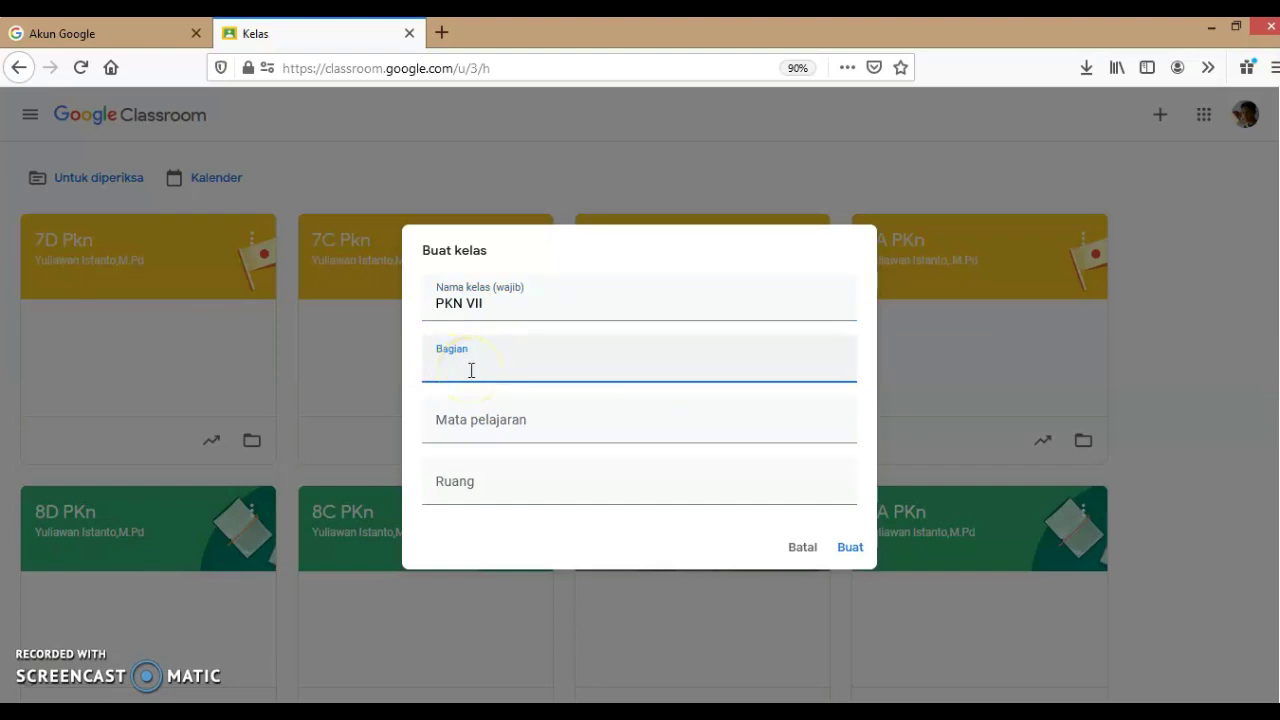
text(Yuliawan Istanto,M.Pd)
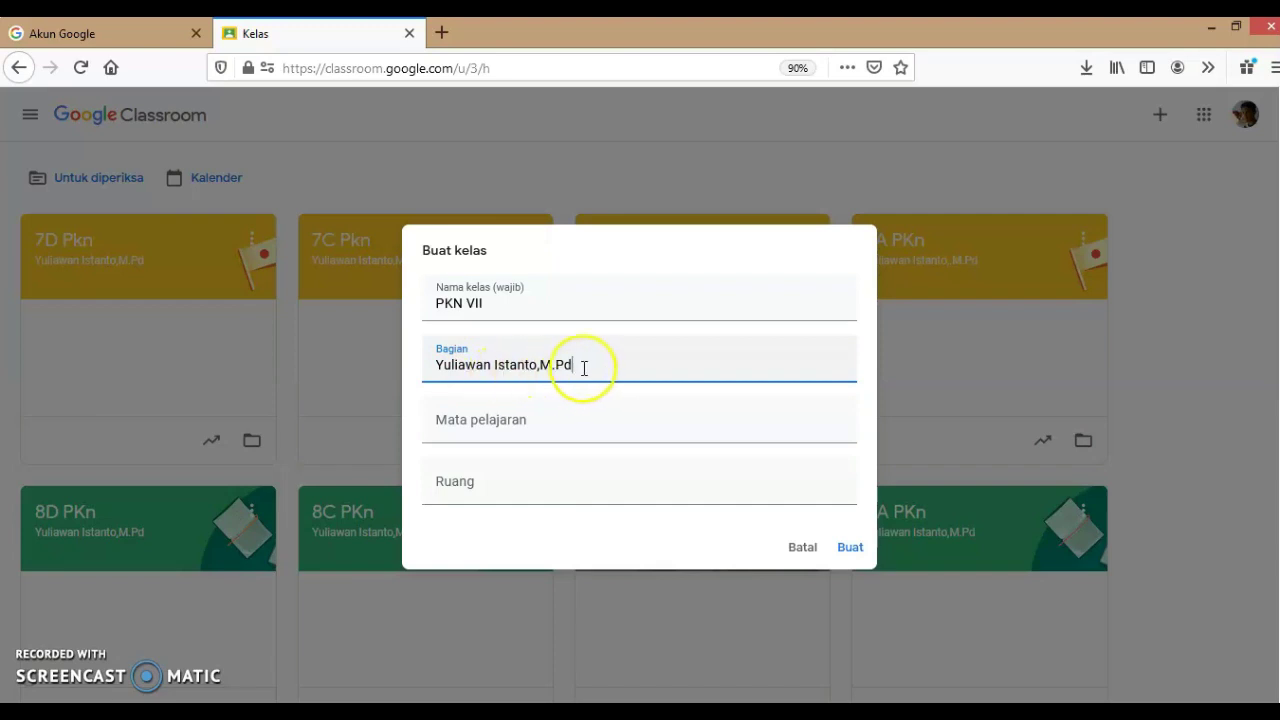
click(447, 436)
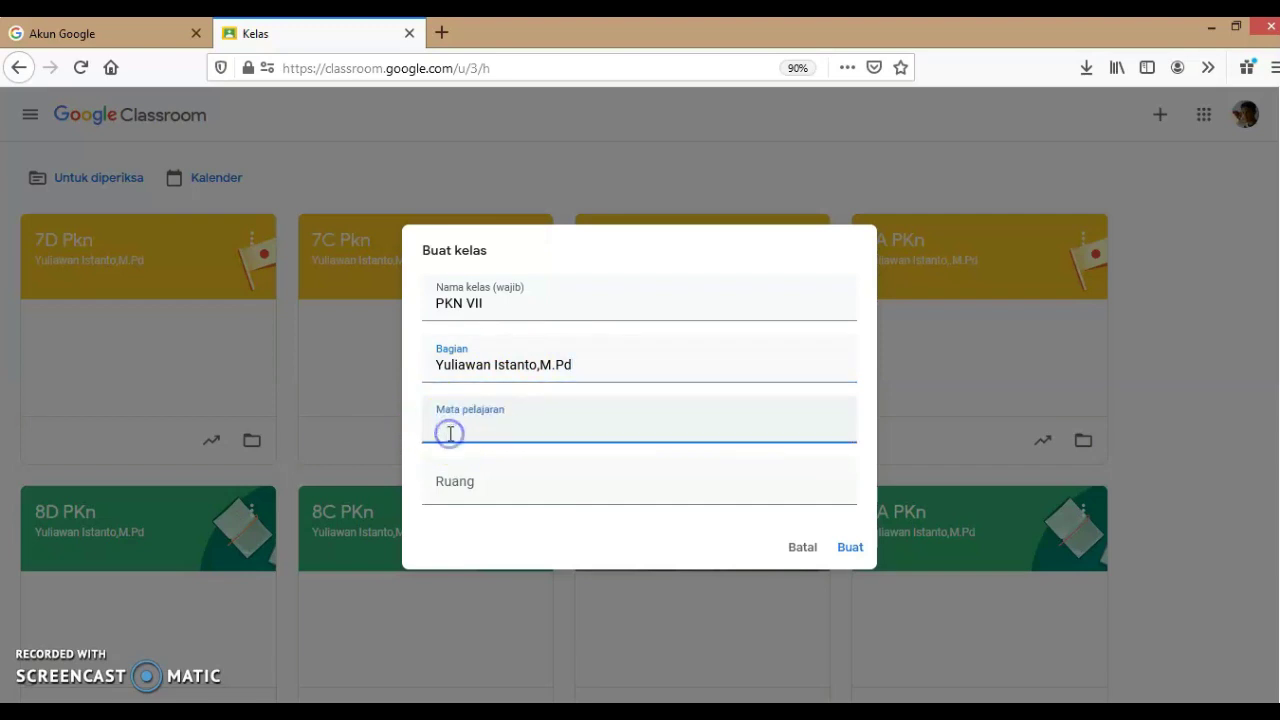
text(PKn)
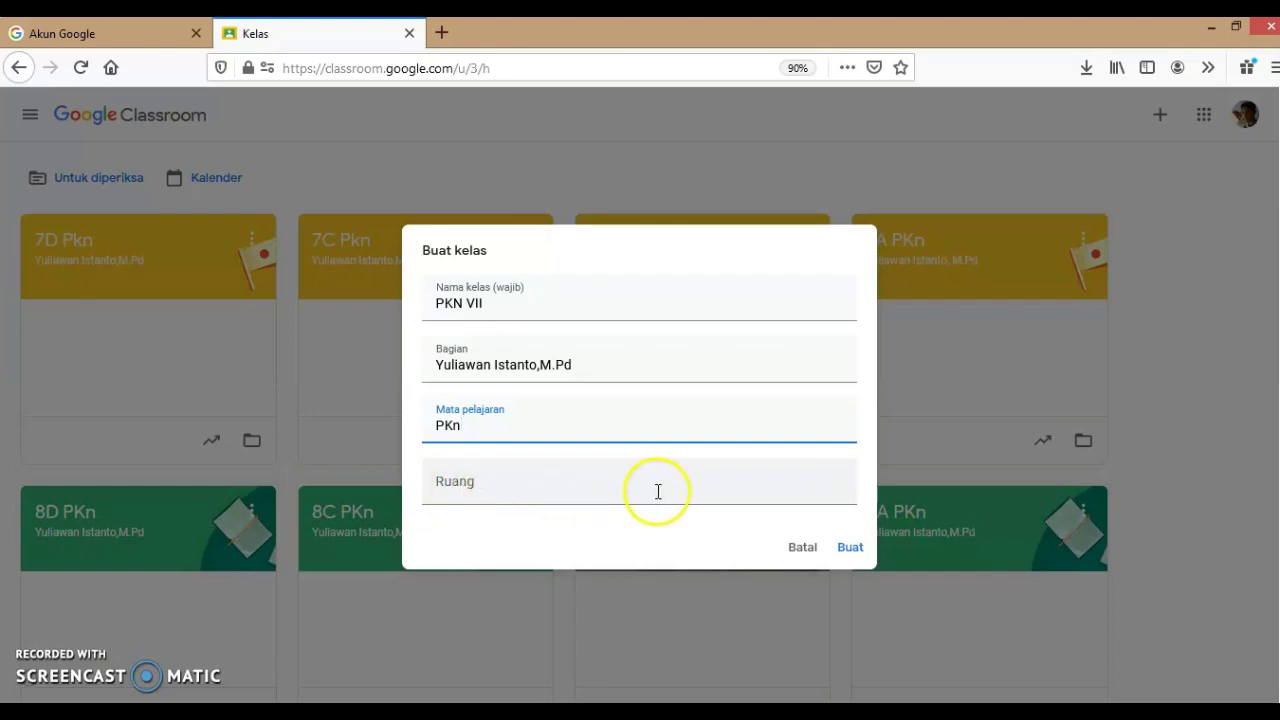
click(850, 548)
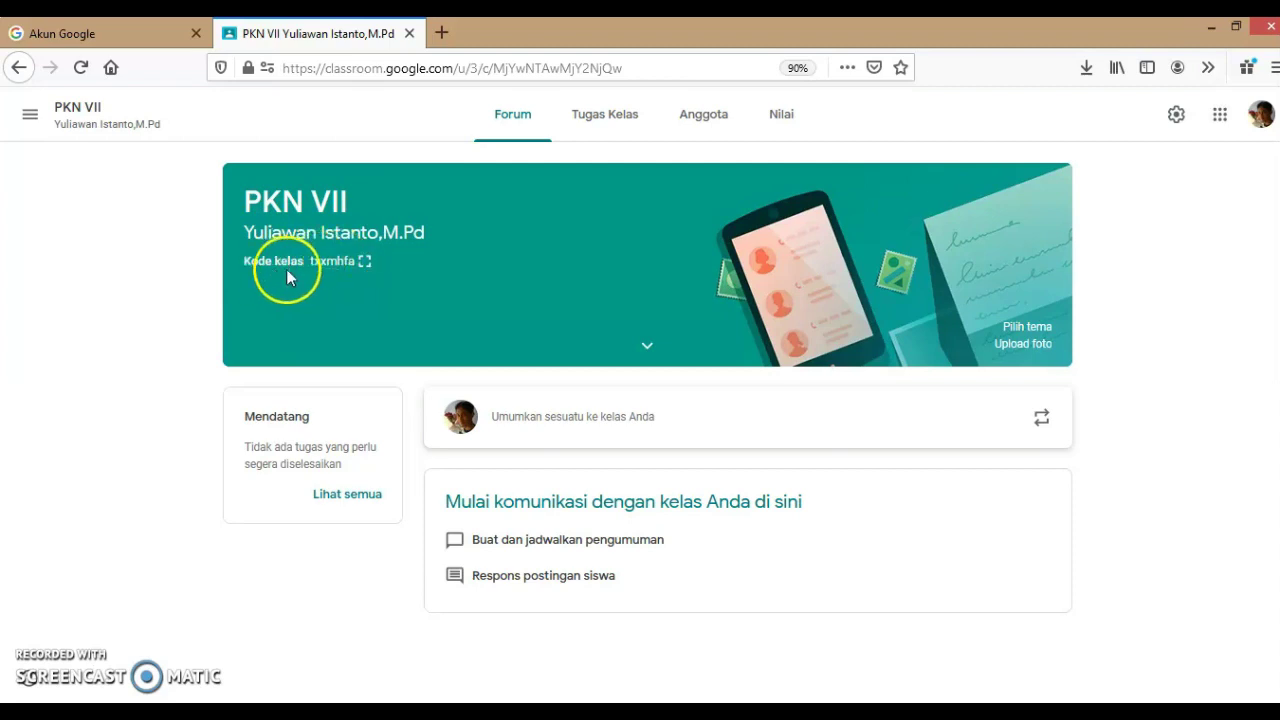
Display the class code enlarged, then close the enlarged view
click(363, 263)
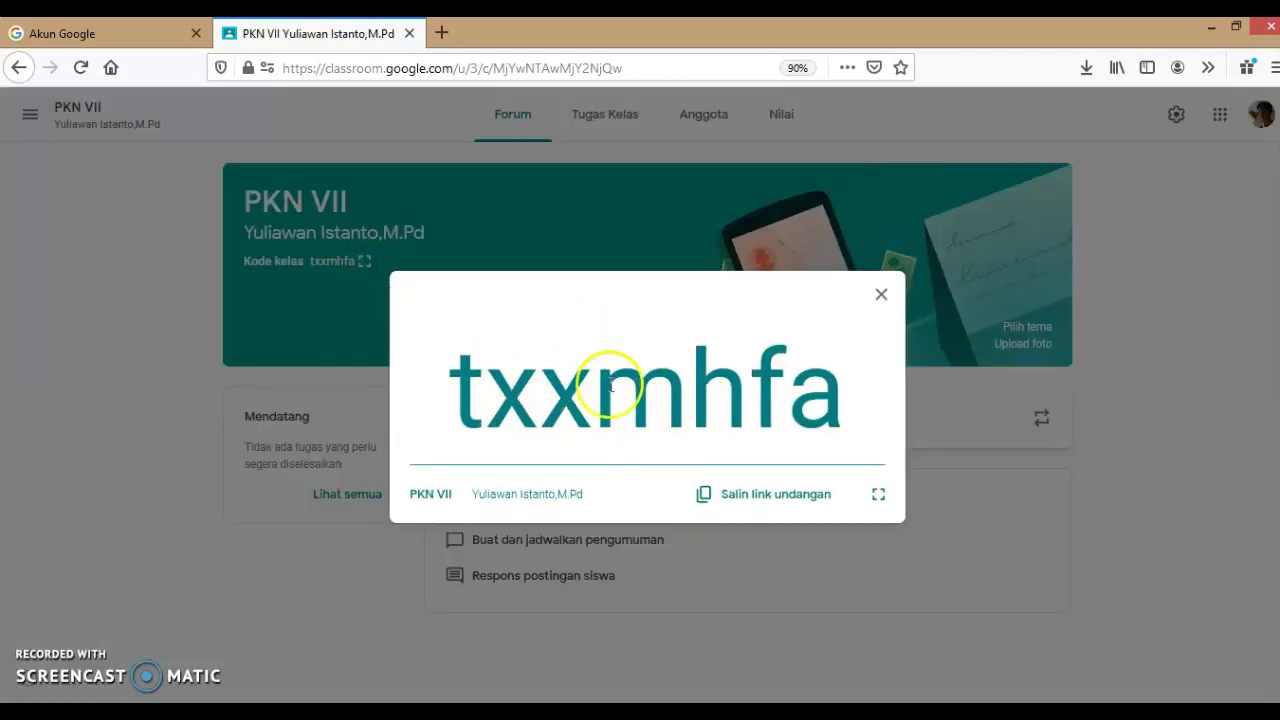
click(881, 295)
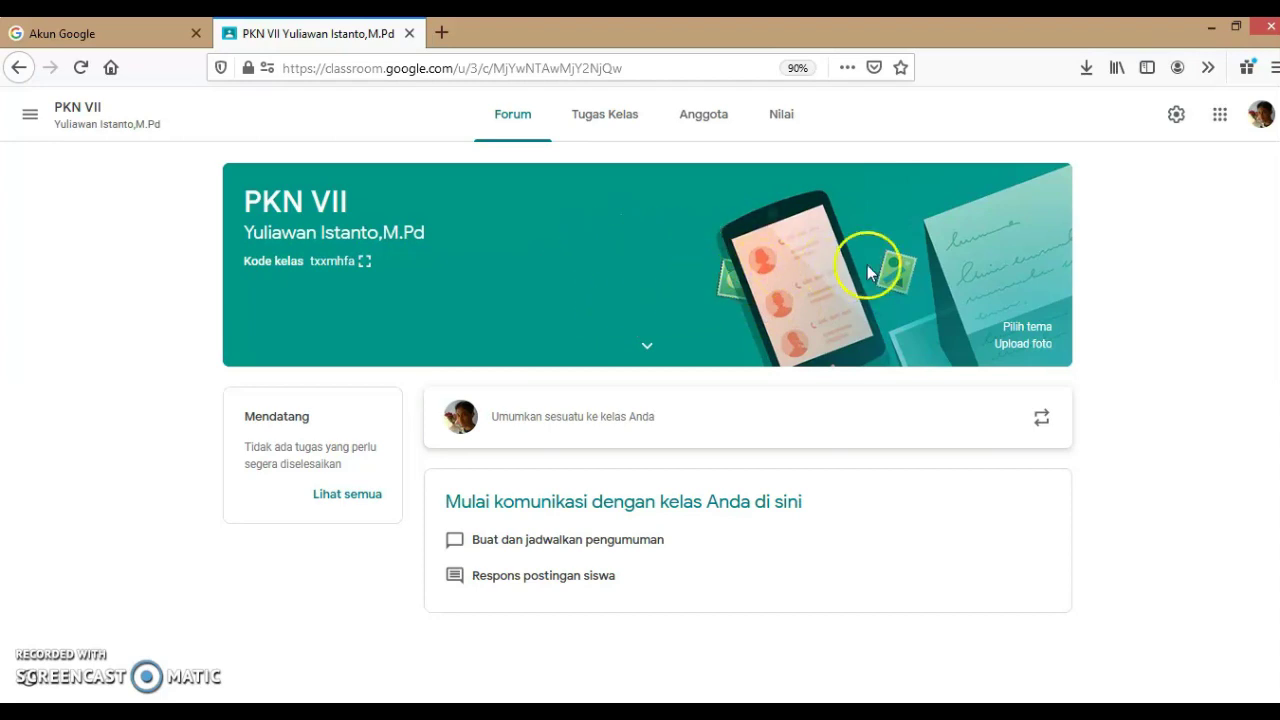
Open the class theme gallery and examine the banners in the Umum, Bahasa & Sejarah, Matematika & Sains, Seni, Olahraga and Lainnya categories
click(1025, 330)
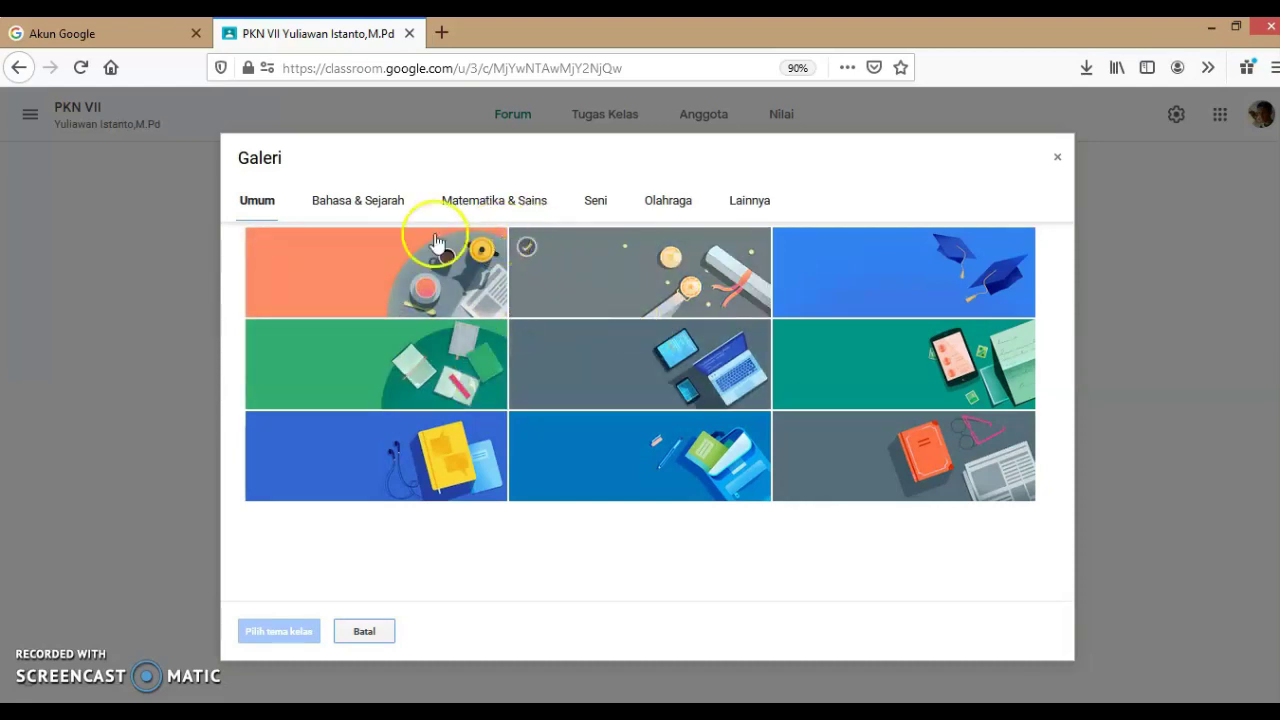
click(328, 204)
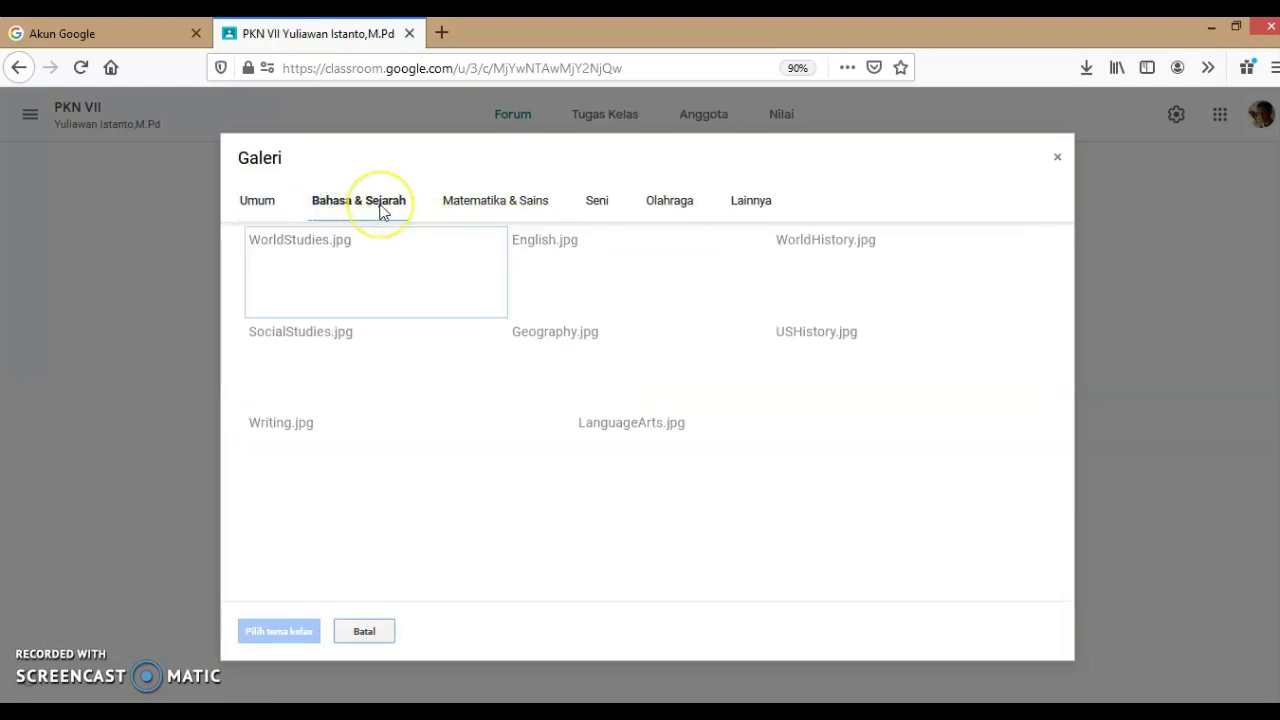
click(493, 206)
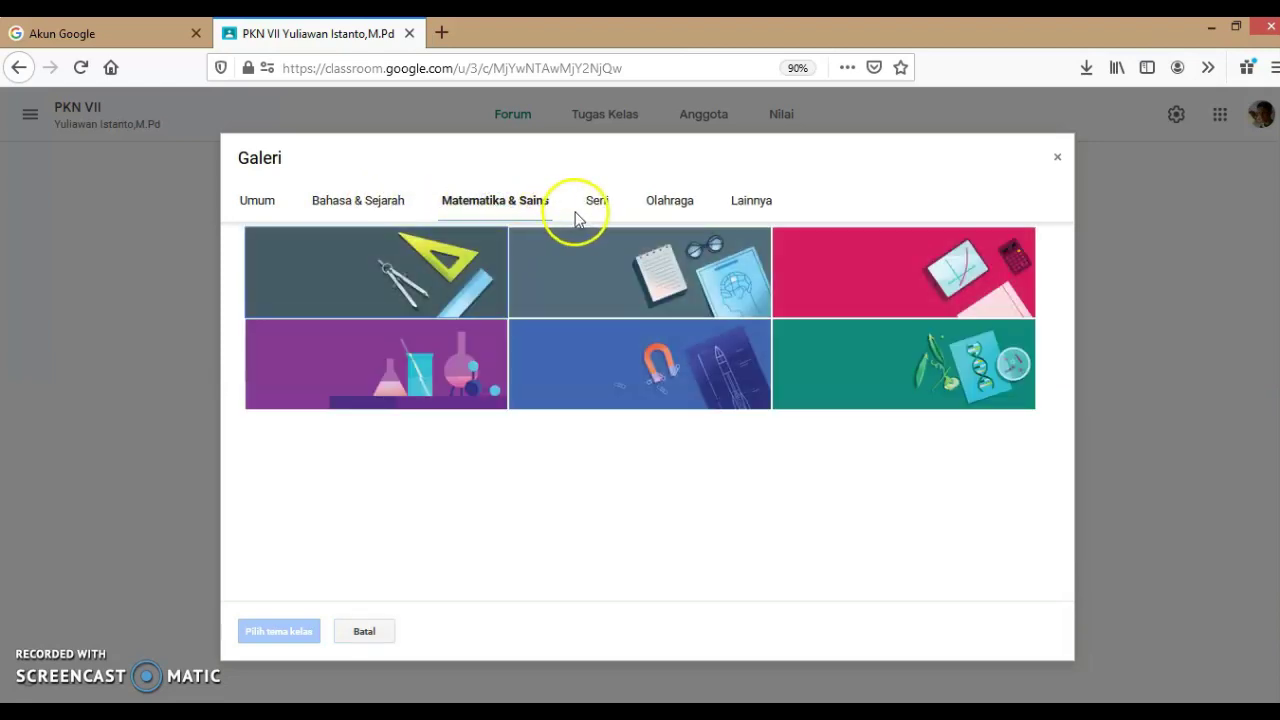
click(604, 204)
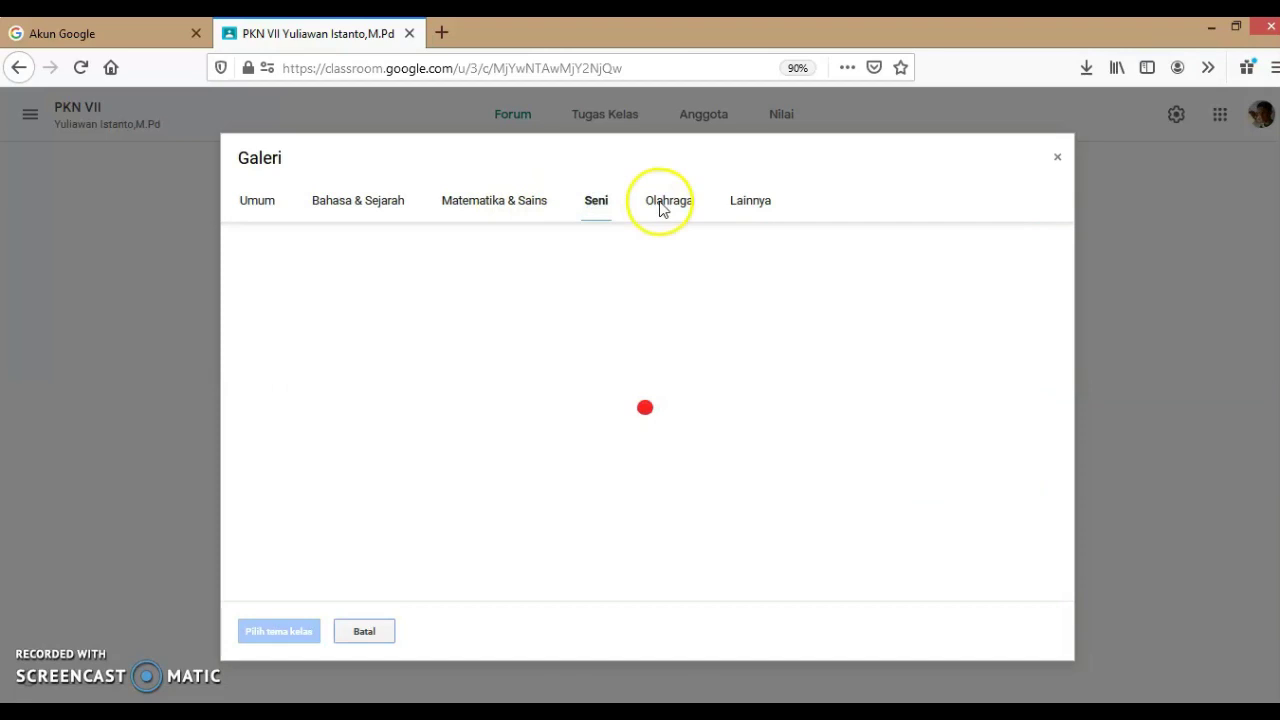
click(660, 205)
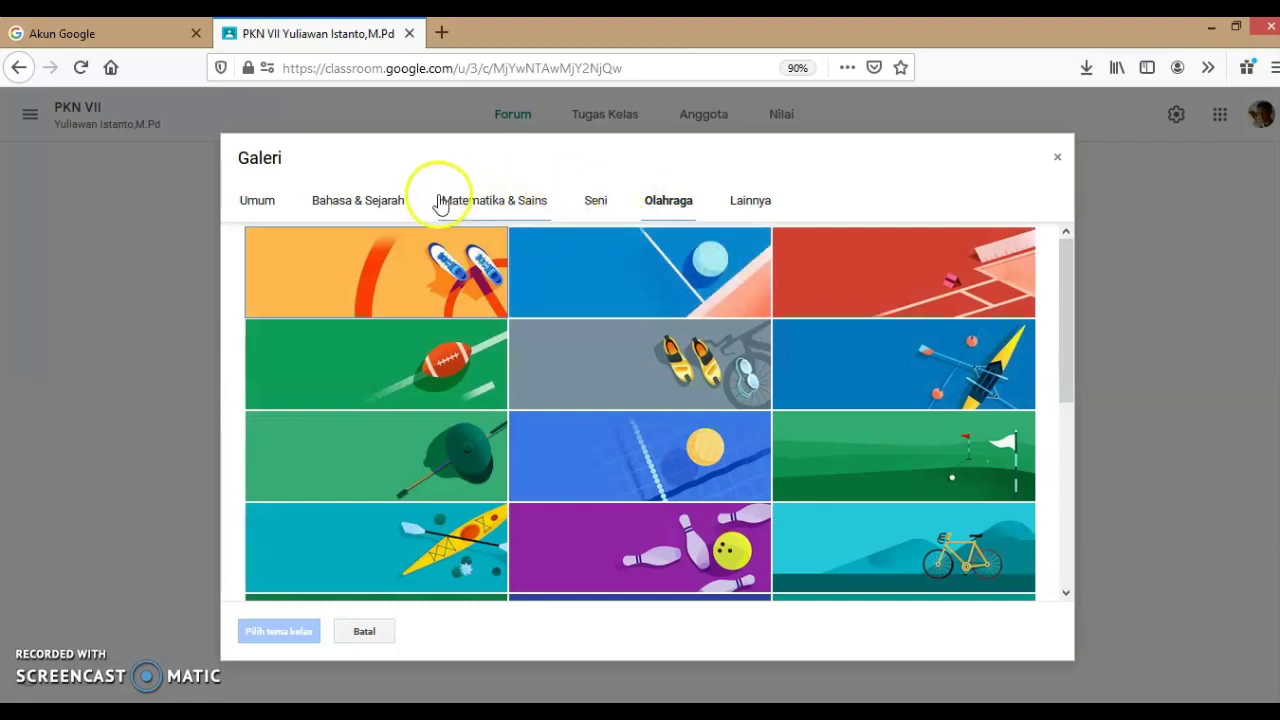
click(260, 205)
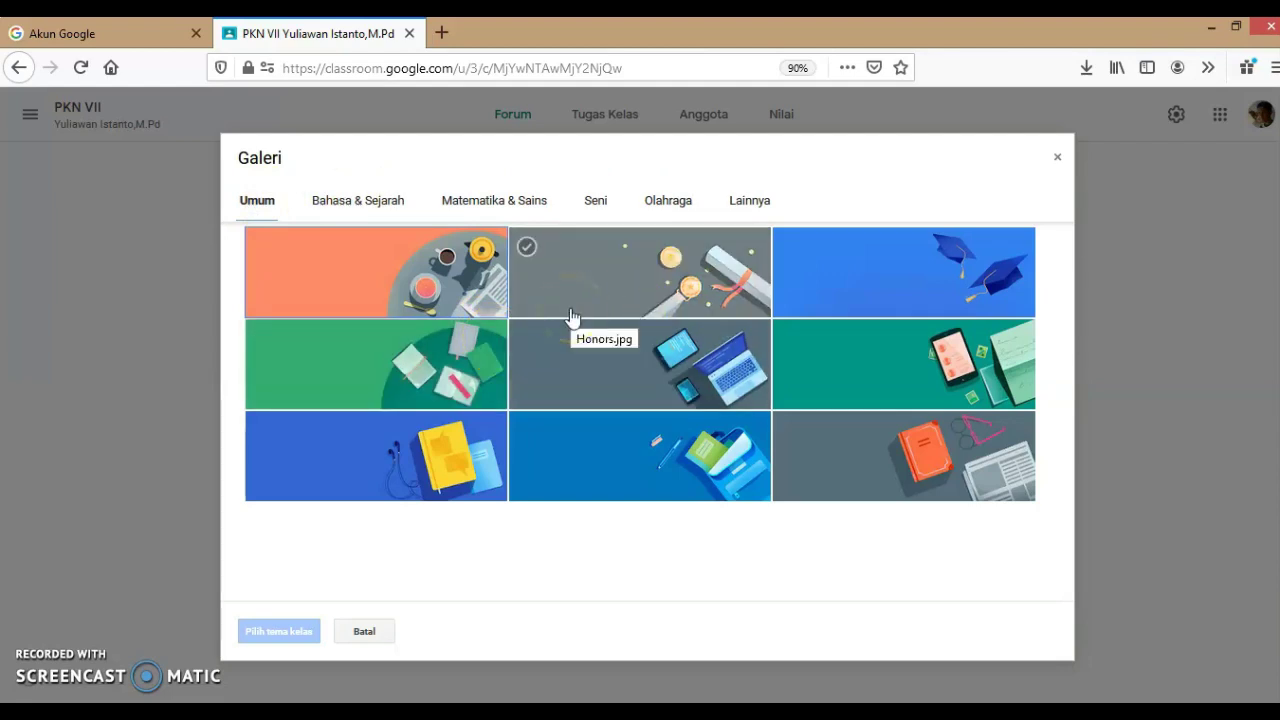
click(355, 203)
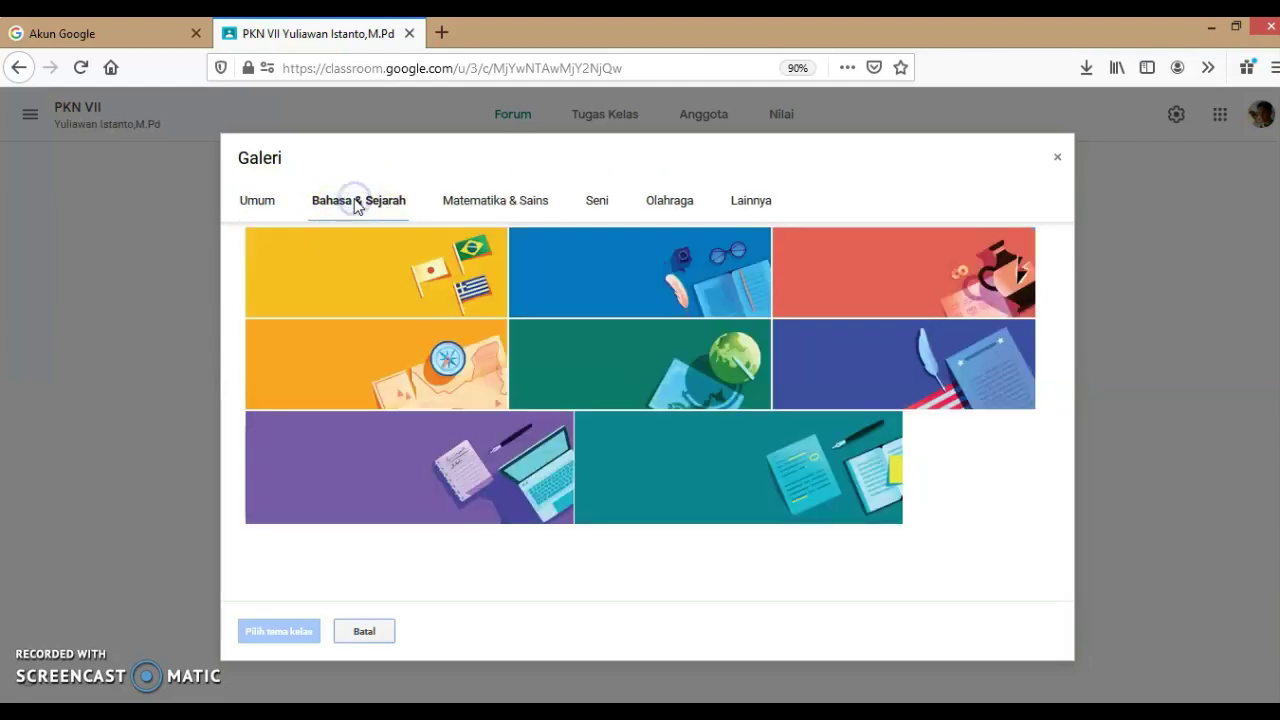
click(470, 200)
click(697, 202)
click(748, 200)
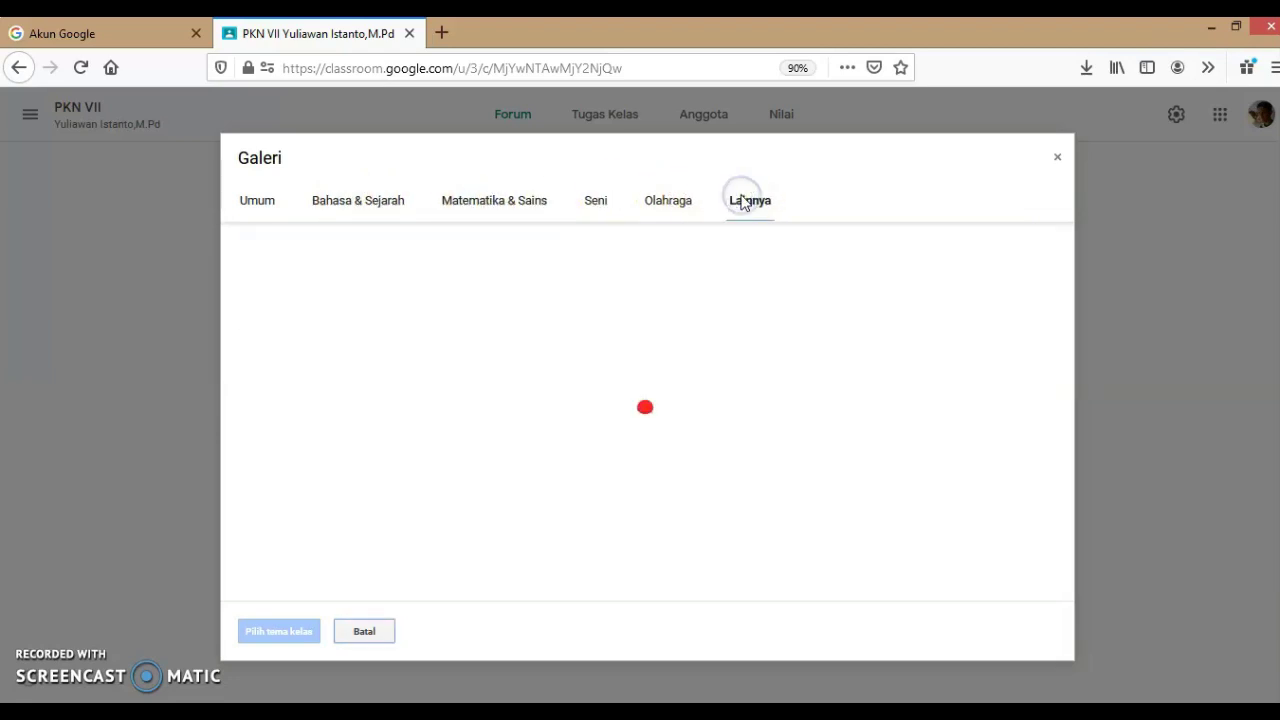
scroll(766, 266, down, 2)
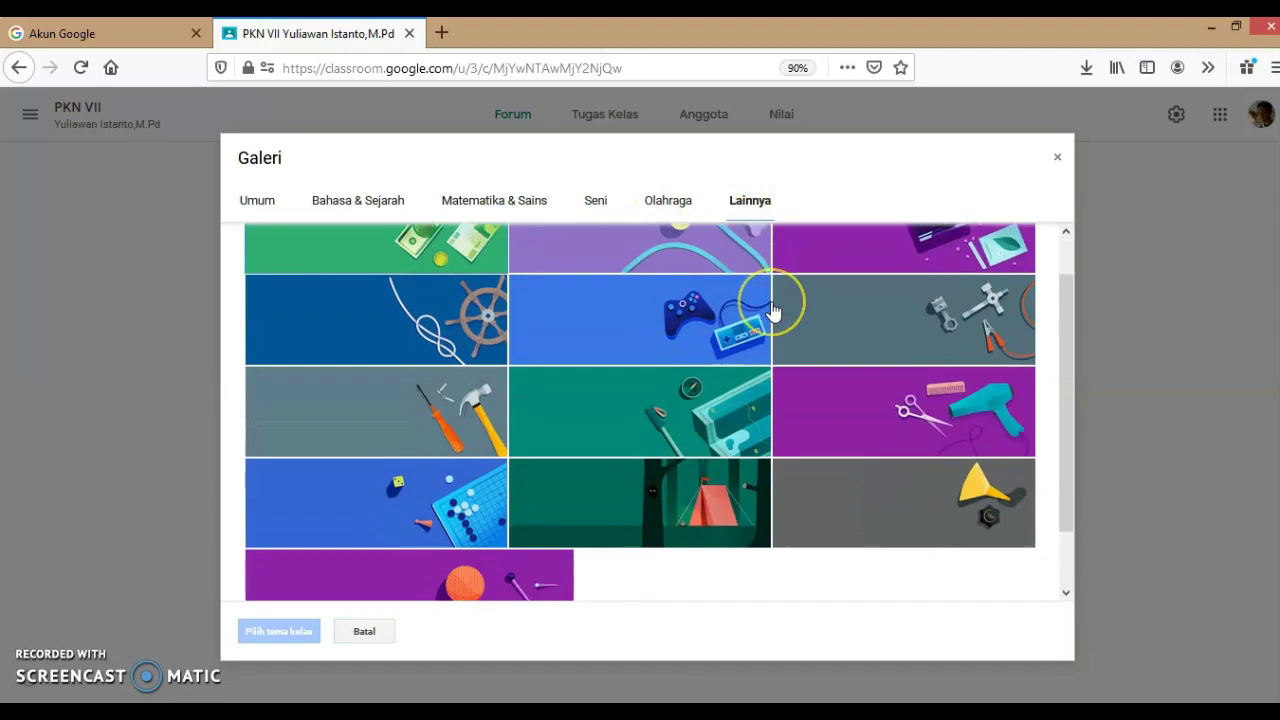
scroll(773, 313, up, 2)
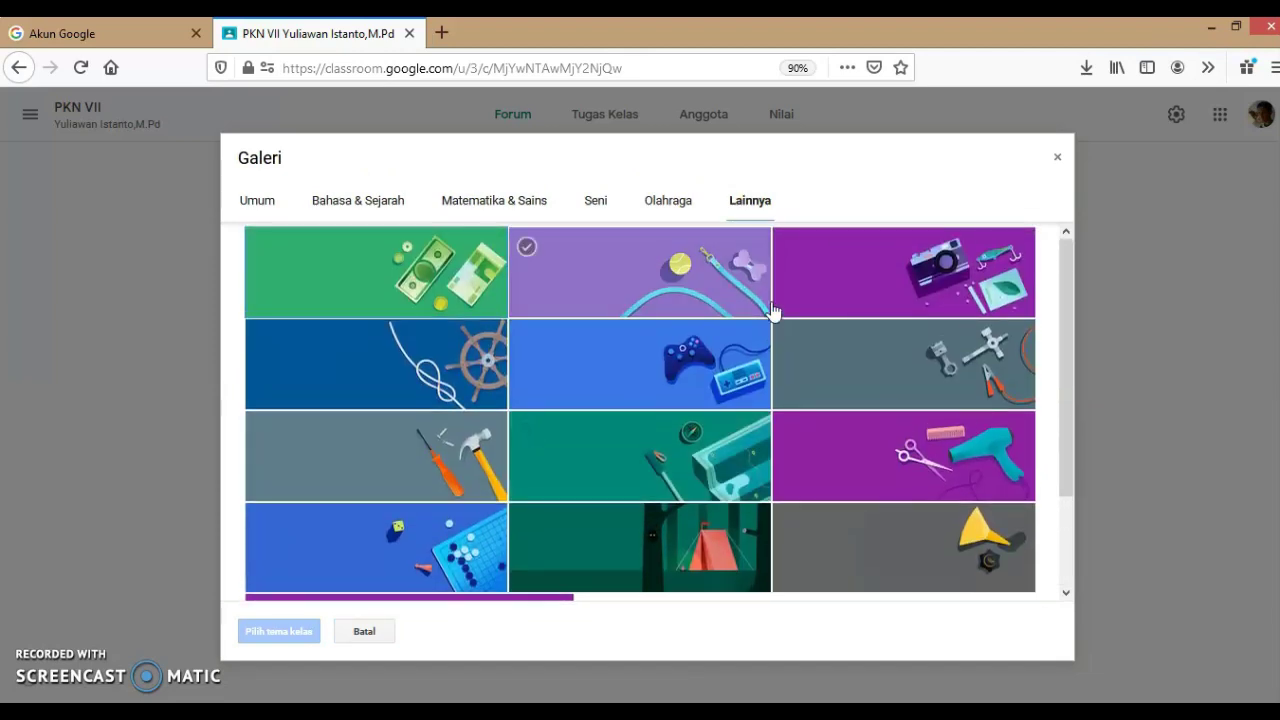
click(589, 200)
scroll(596, 345, down, 2)
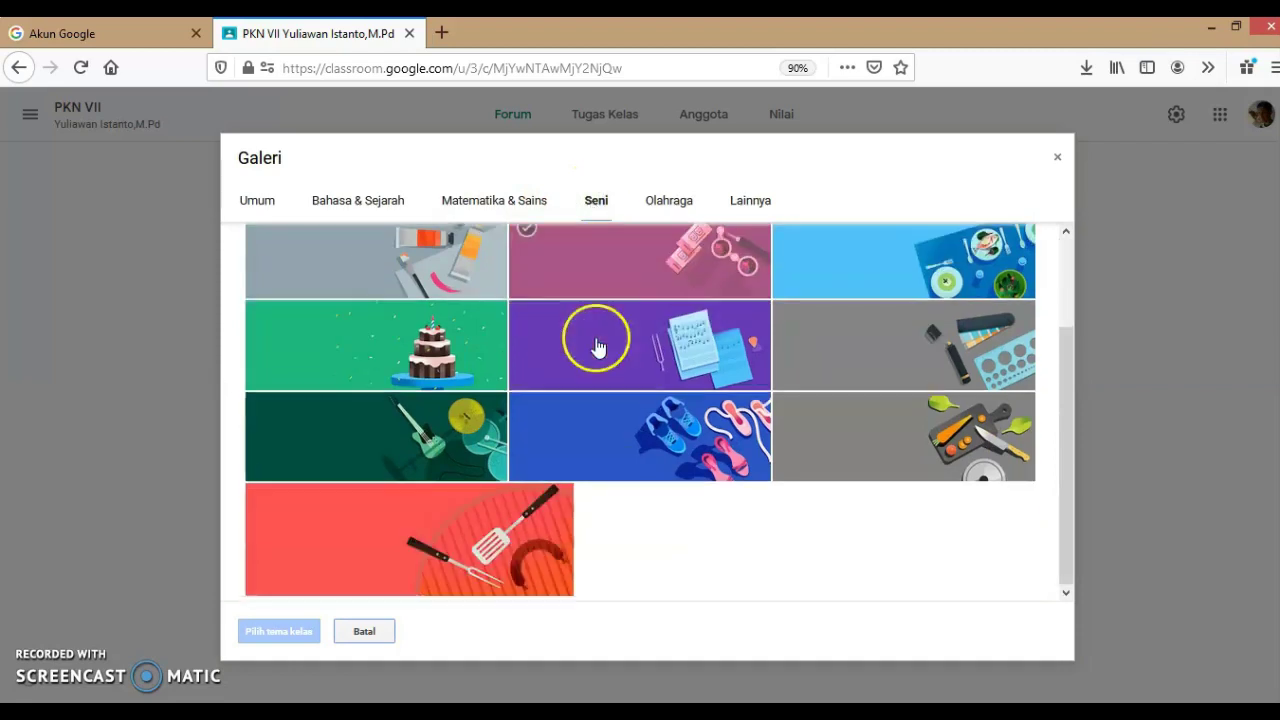
scroll(594, 343, up, 2)
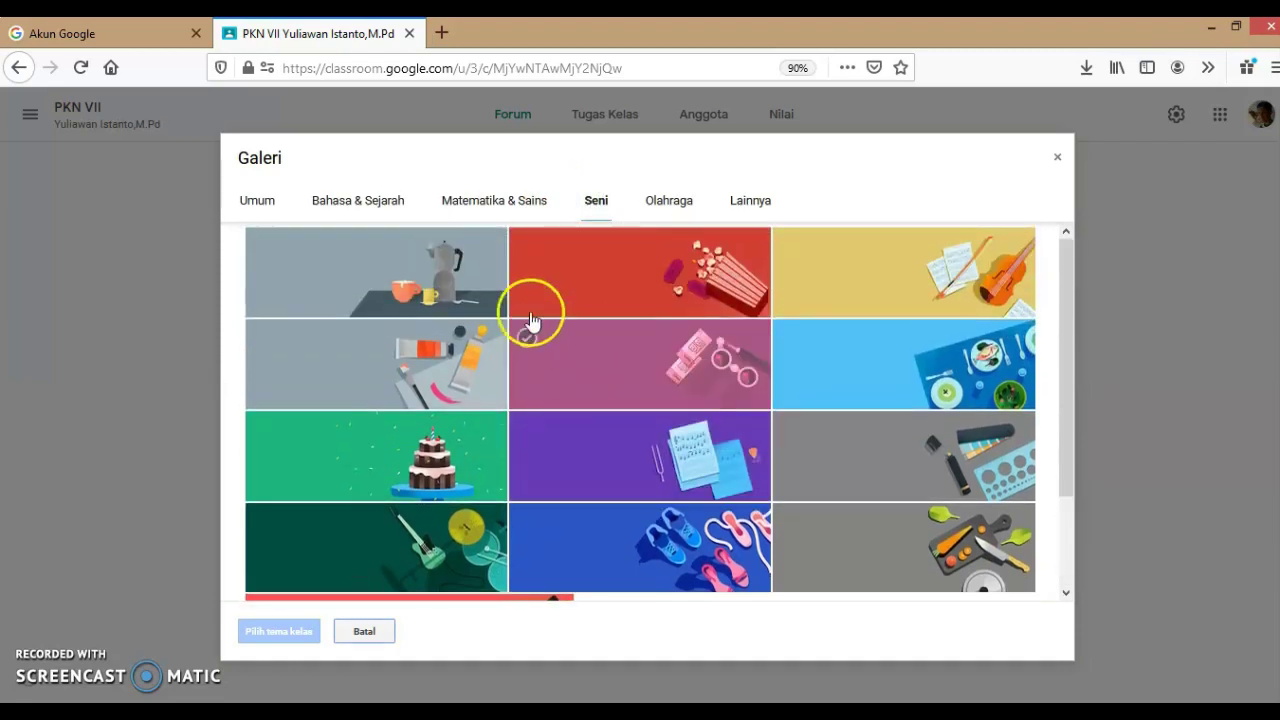
Apply the yellow banner with the three flags from the Bahasa & Sejarah category as the class theme
click(318, 204)
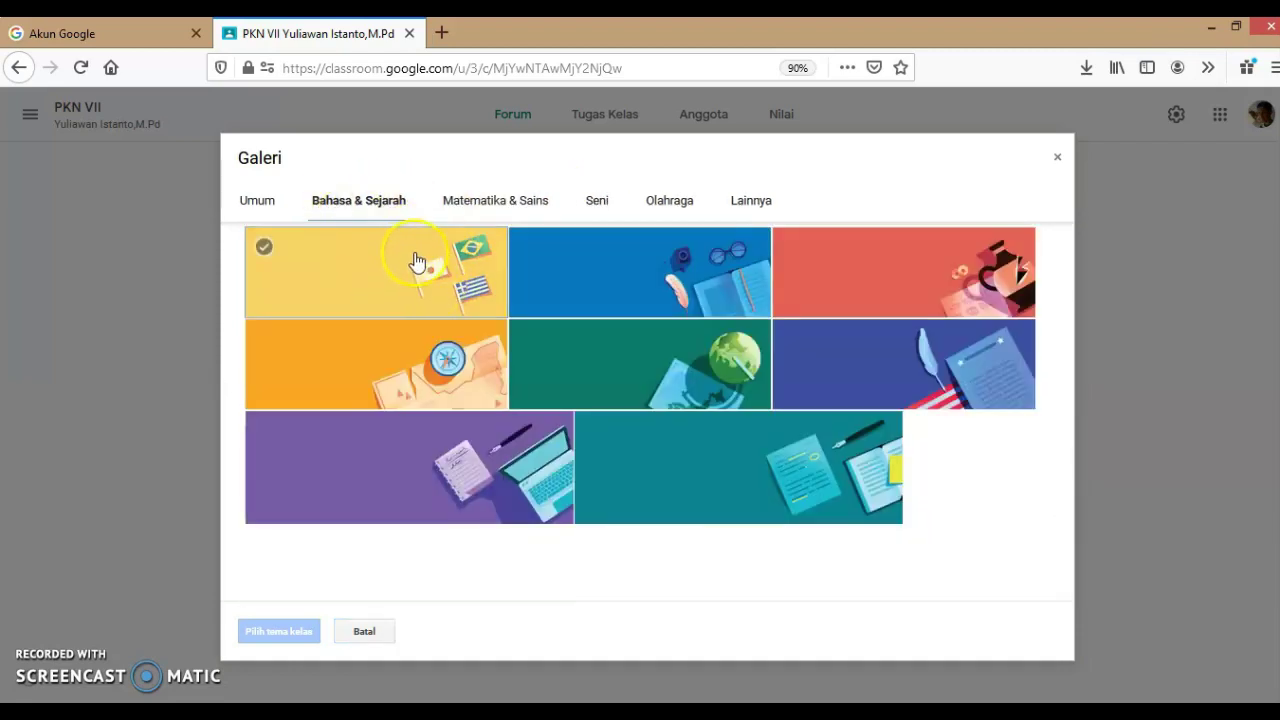
click(357, 280)
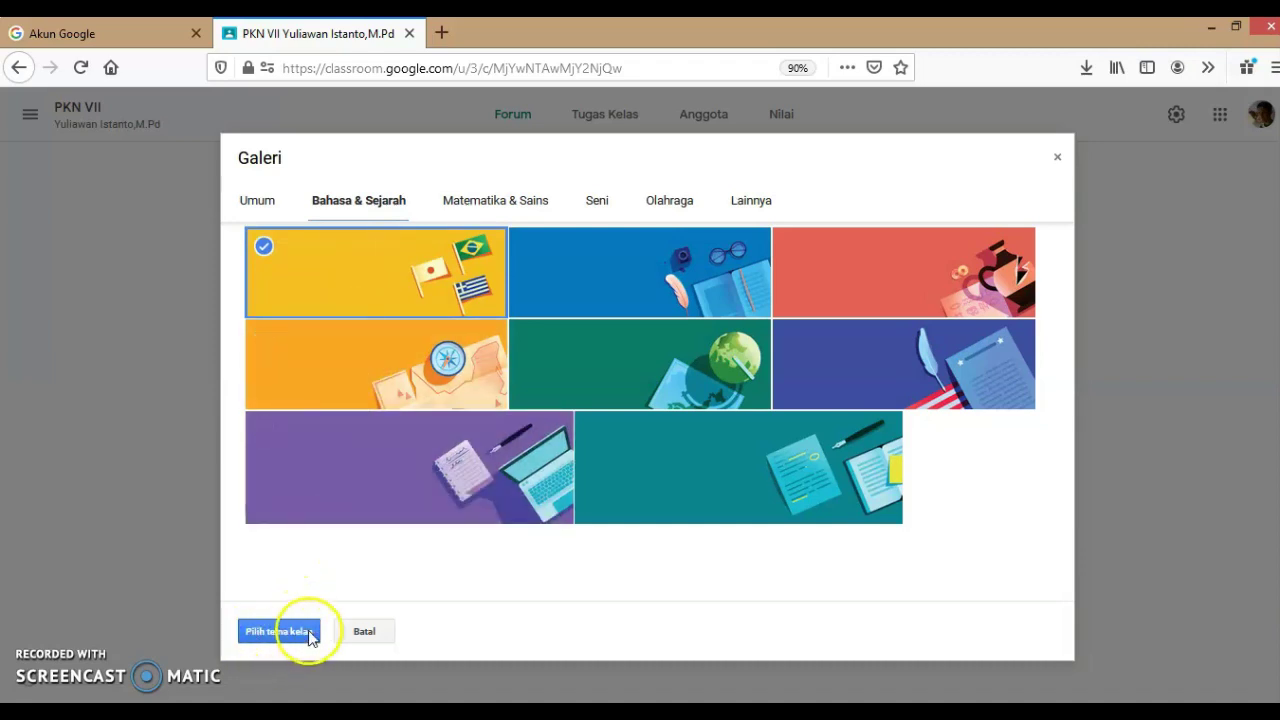
click(277, 631)
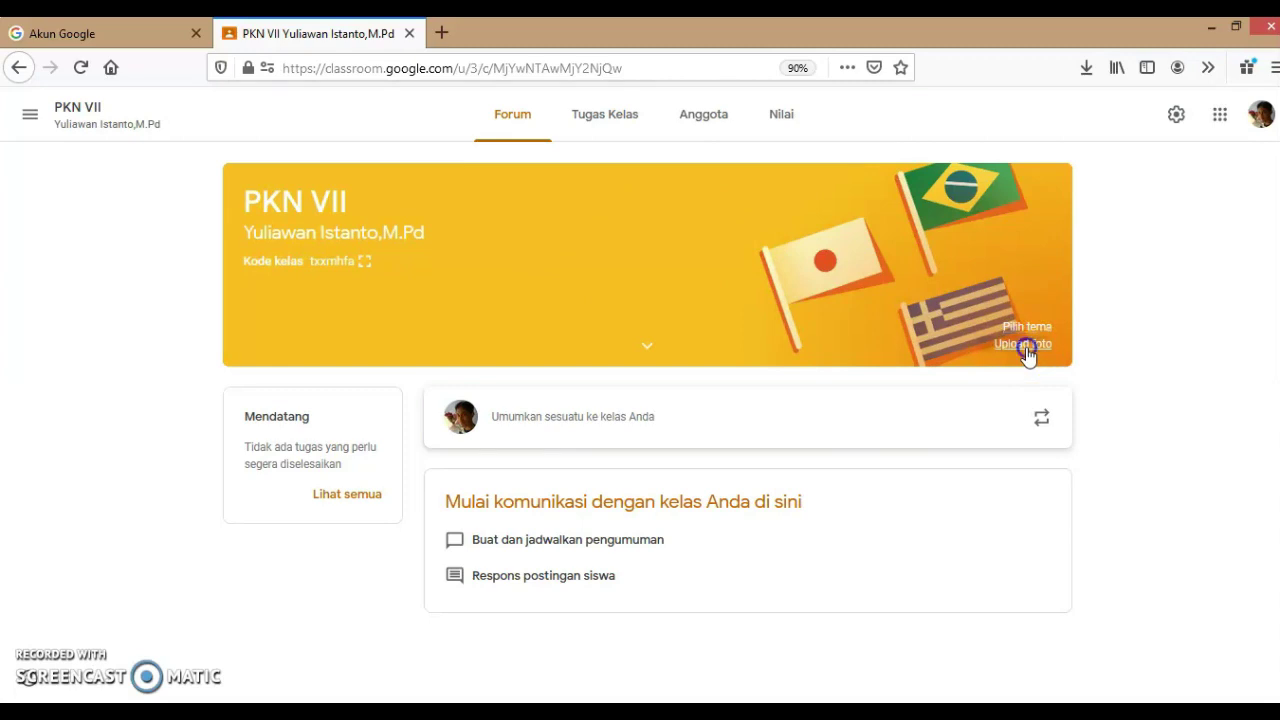
Upload the photo 20201130_122307 from the Karko2 folder as the class banner image
click(1027, 350)
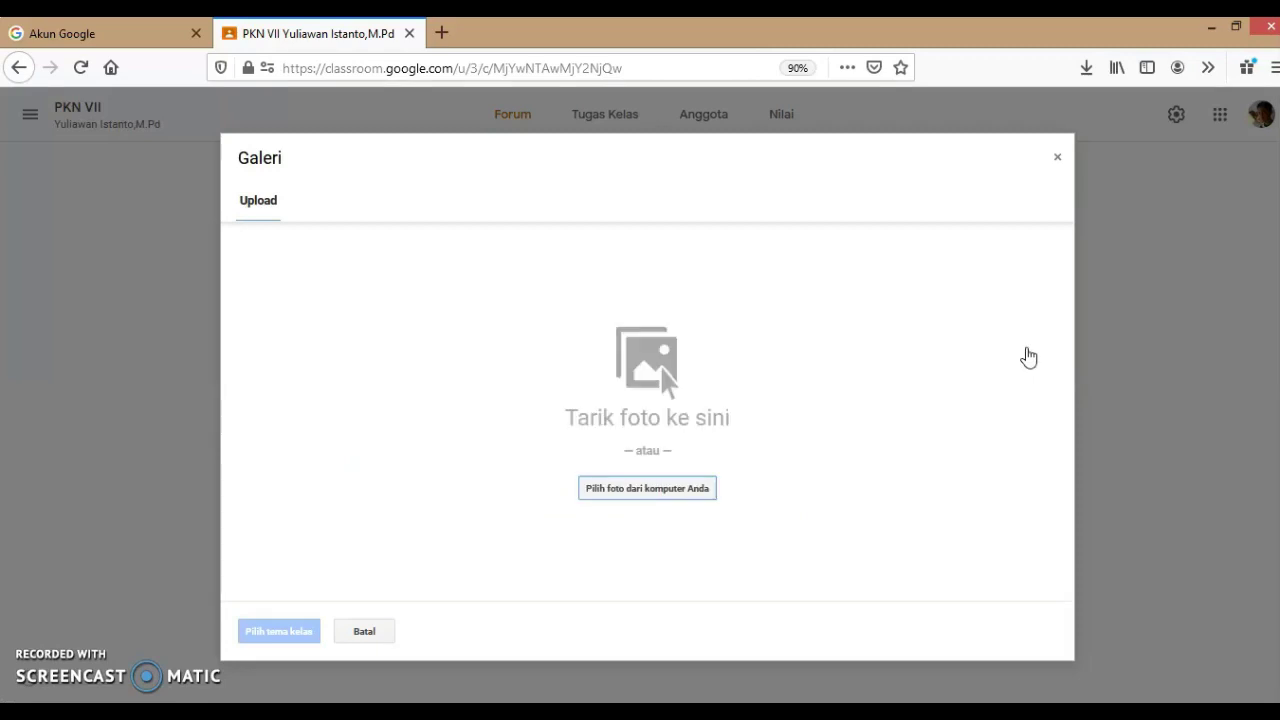
click(645, 494)
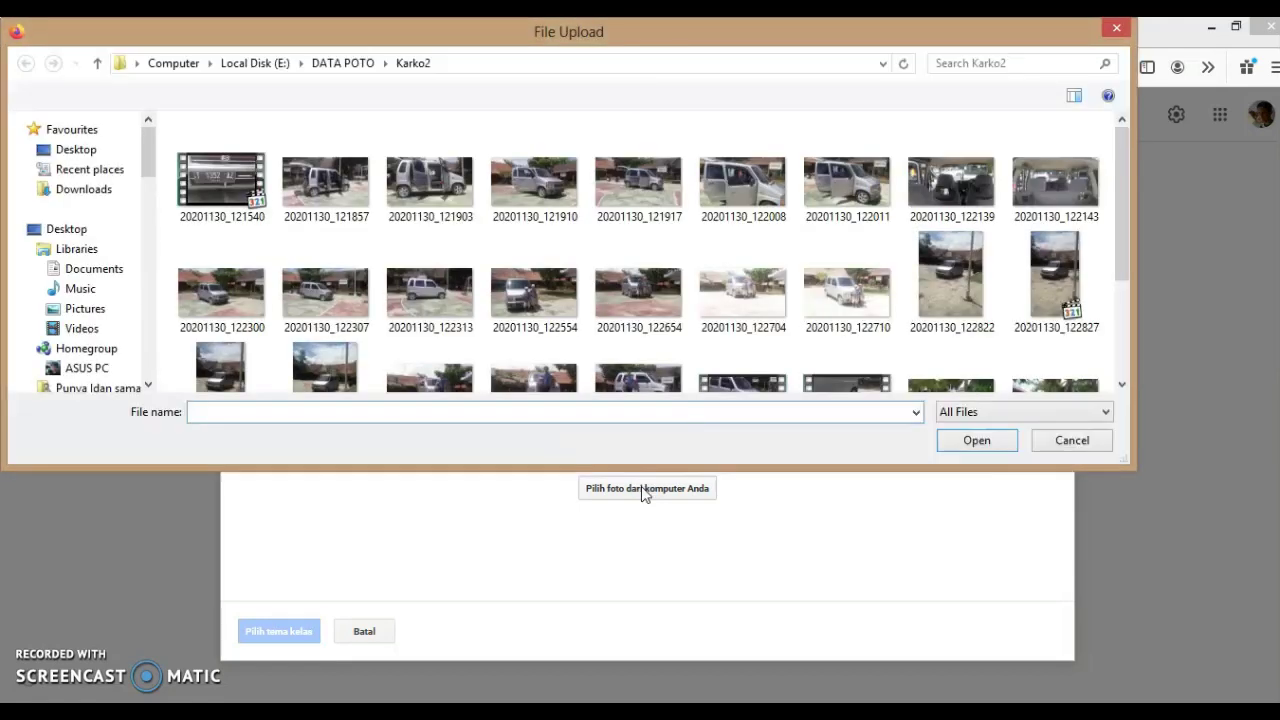
click(634, 488)
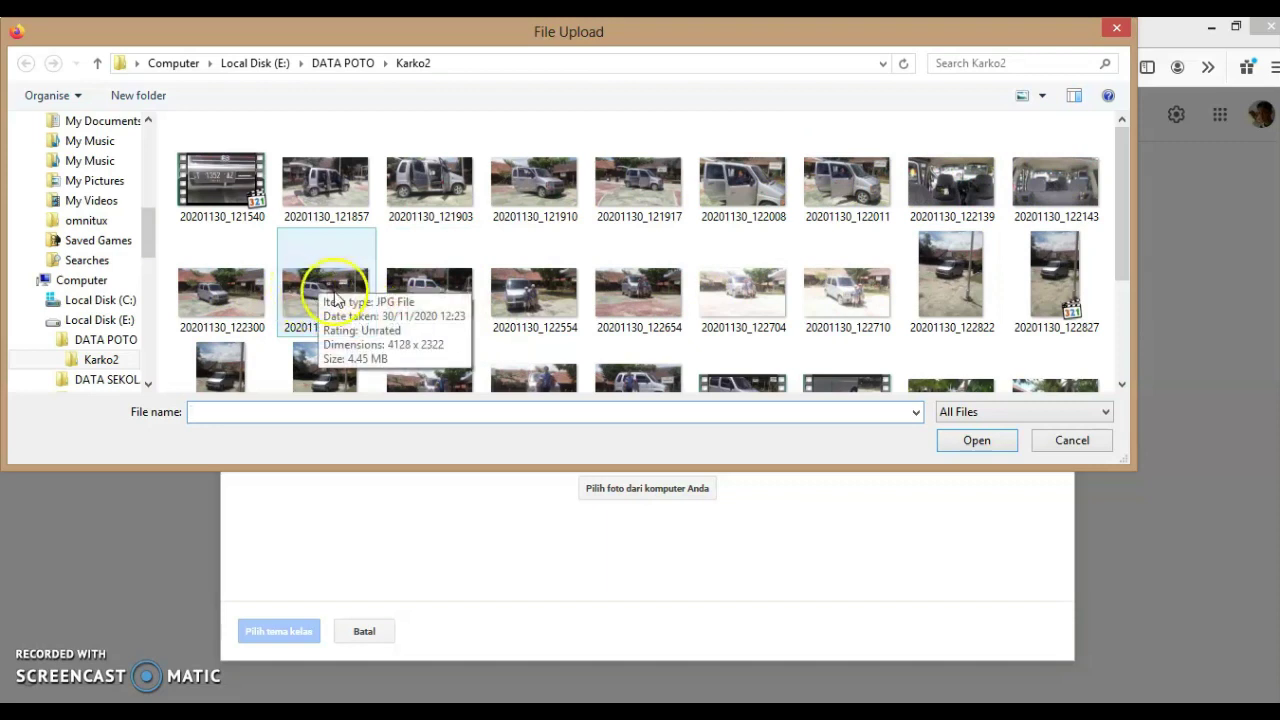
click(318, 262)
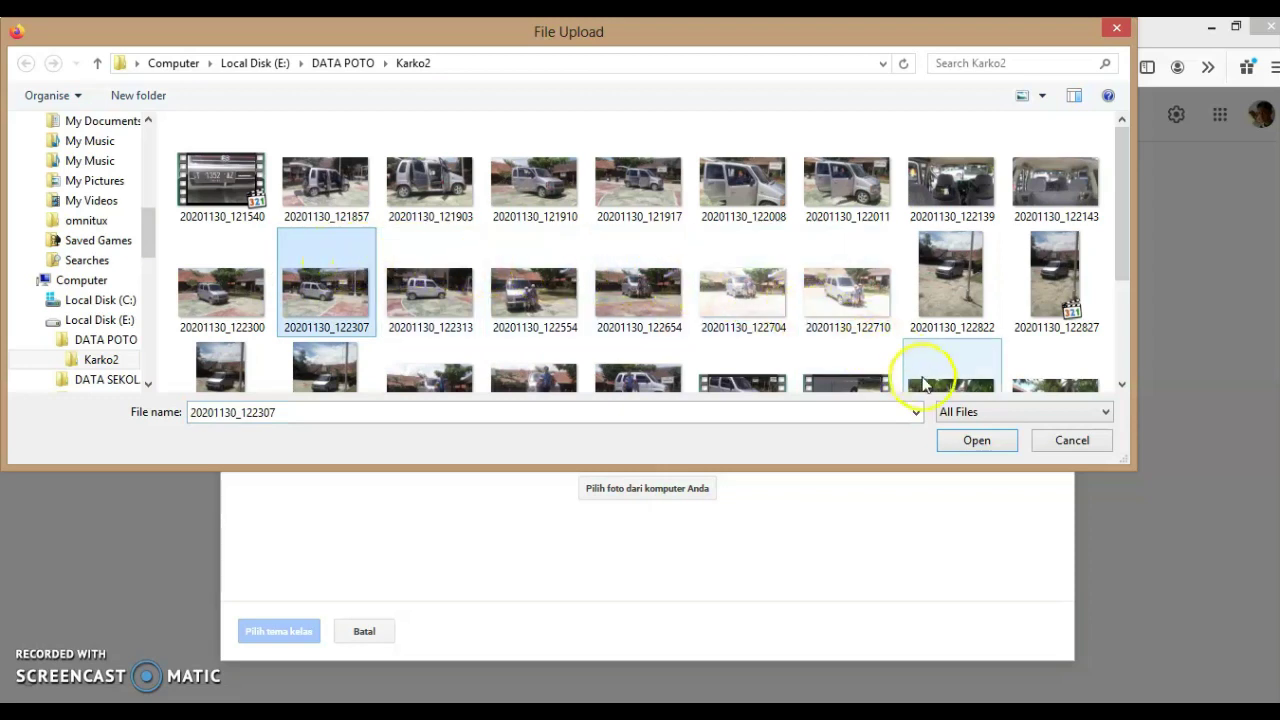
click(977, 441)
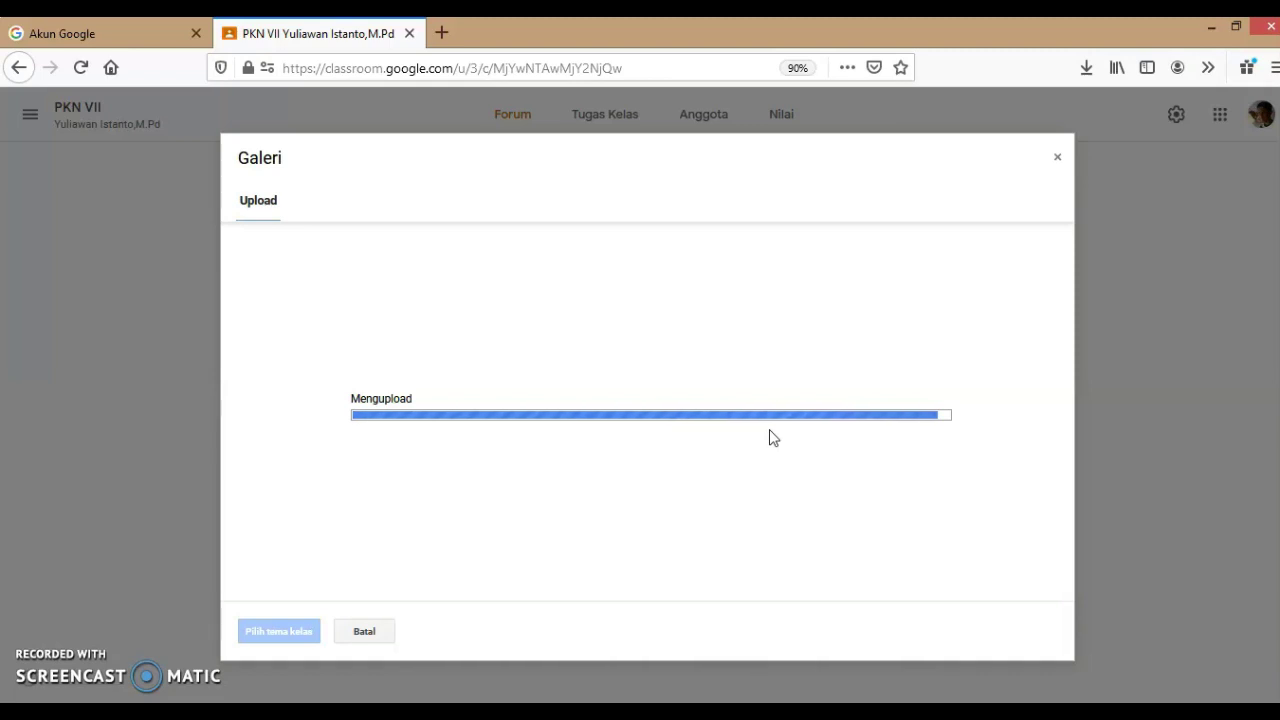
mouse_move(904, 434)
mouse_down()
mouse_move(971, 428)
mouse_move(983, 389)
mouse_move(946, 443)
mouse_up()
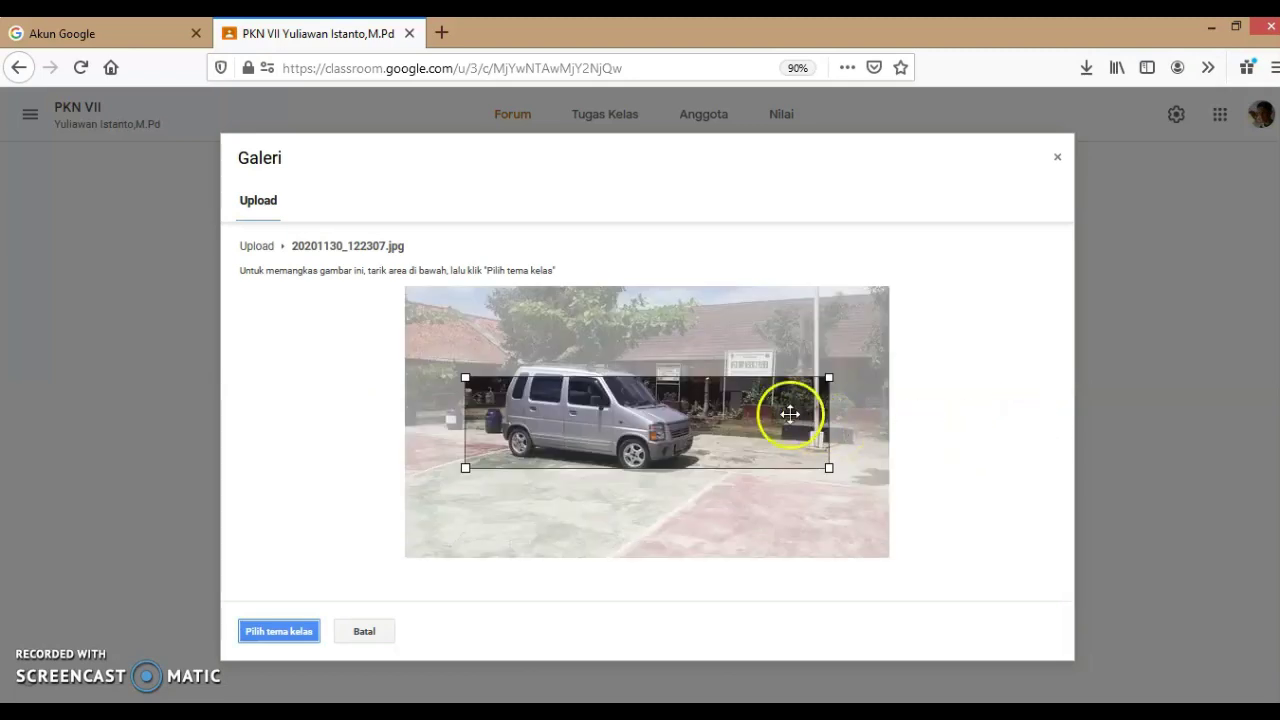
Crop the uploaded photo to a full-width band around the parked van and apply it as the class theme
drag(633, 430, 566, 423)
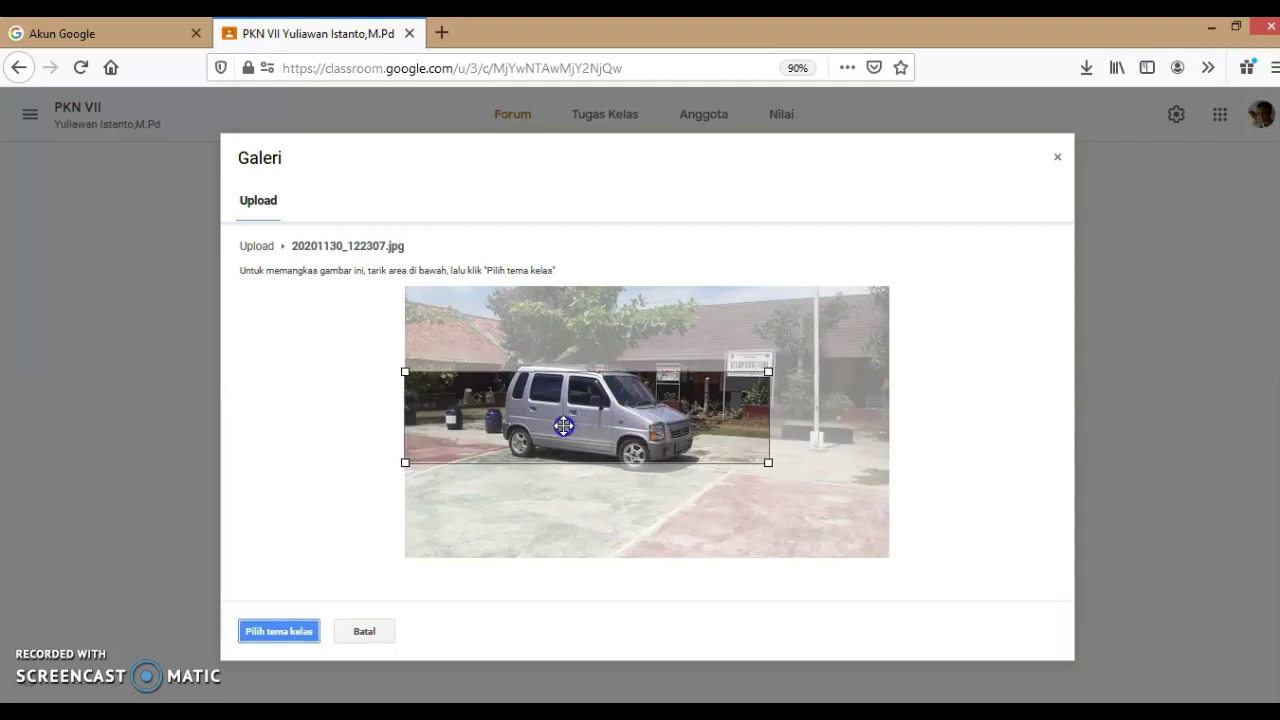
drag(768, 372, 880, 316)
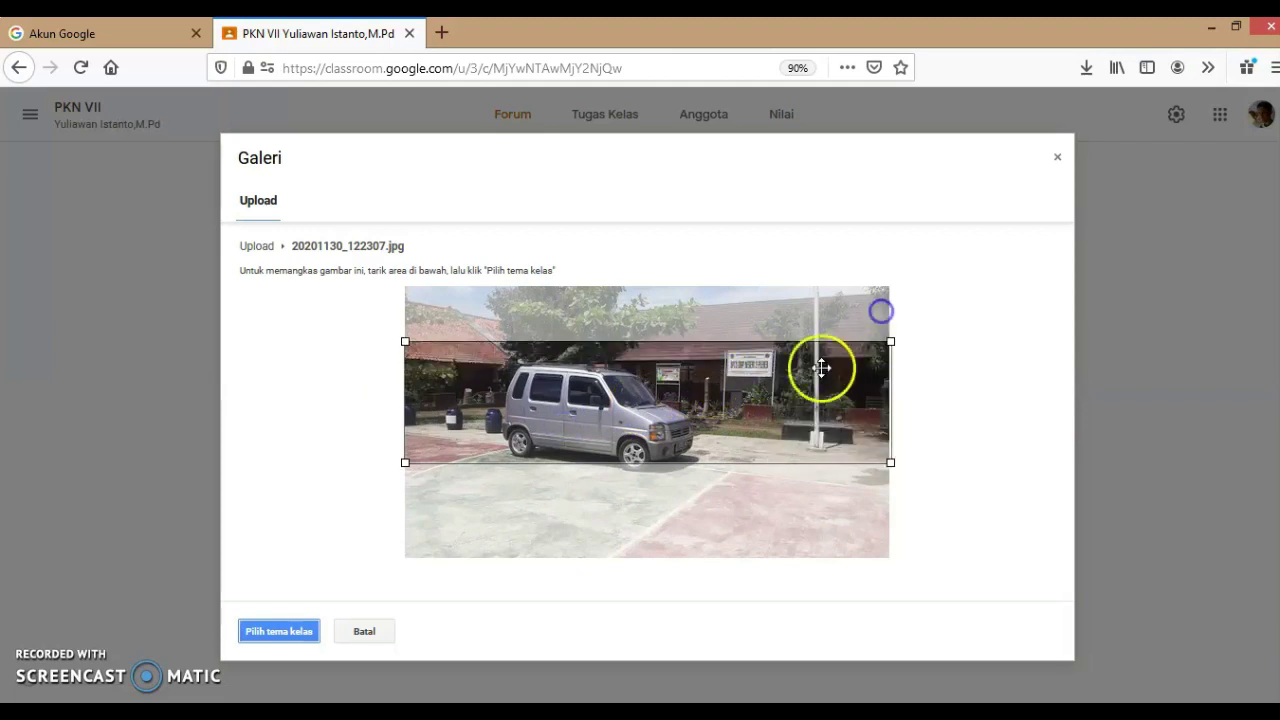
mouse_move(729, 406)
mouse_down()
mouse_move(726, 353)
mouse_move(714, 497)
mouse_move(712, 413)
mouse_up()
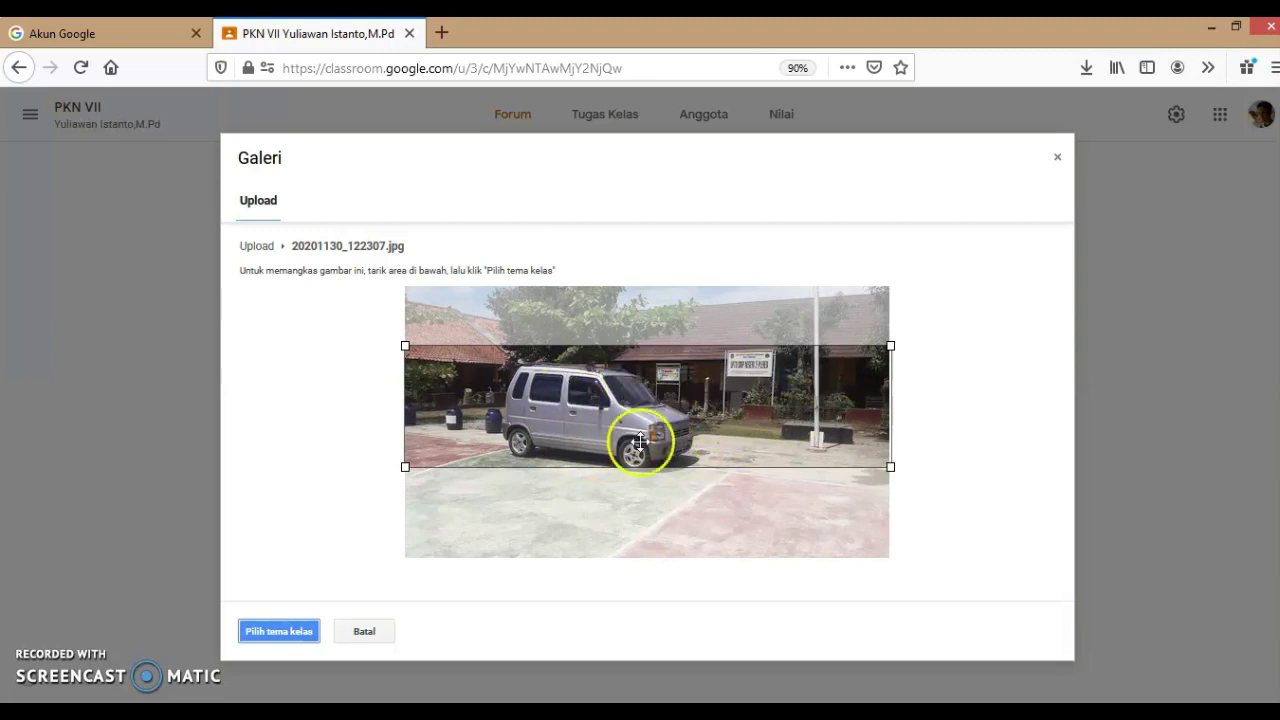
click(279, 641)
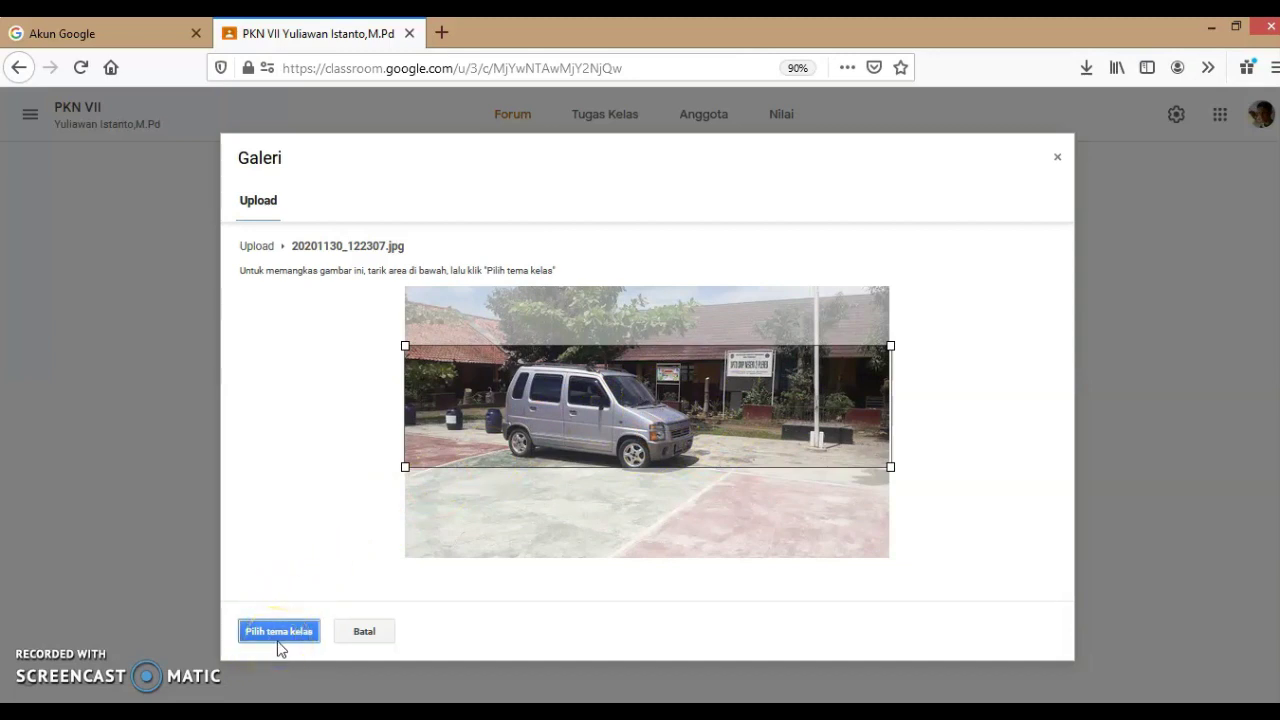
click(278, 631)
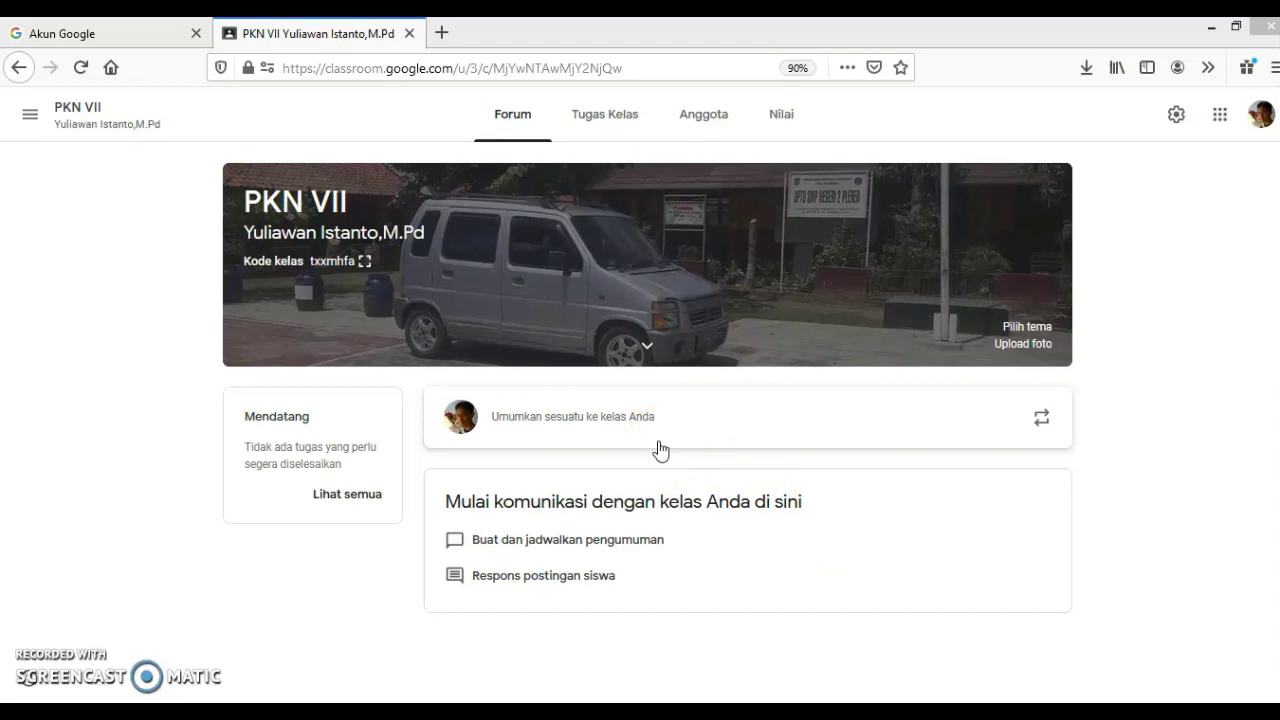
Add a classwork topic named ABSENSI Januari to the class
click(600, 120)
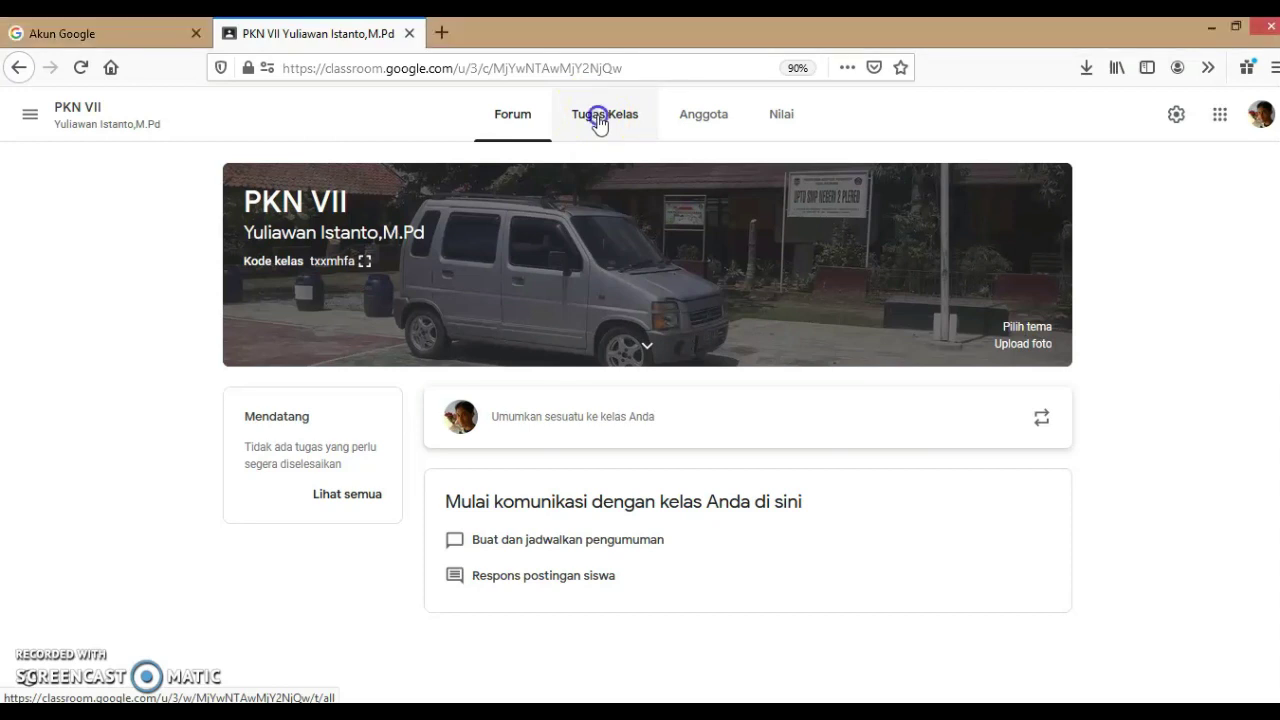
click(600, 120)
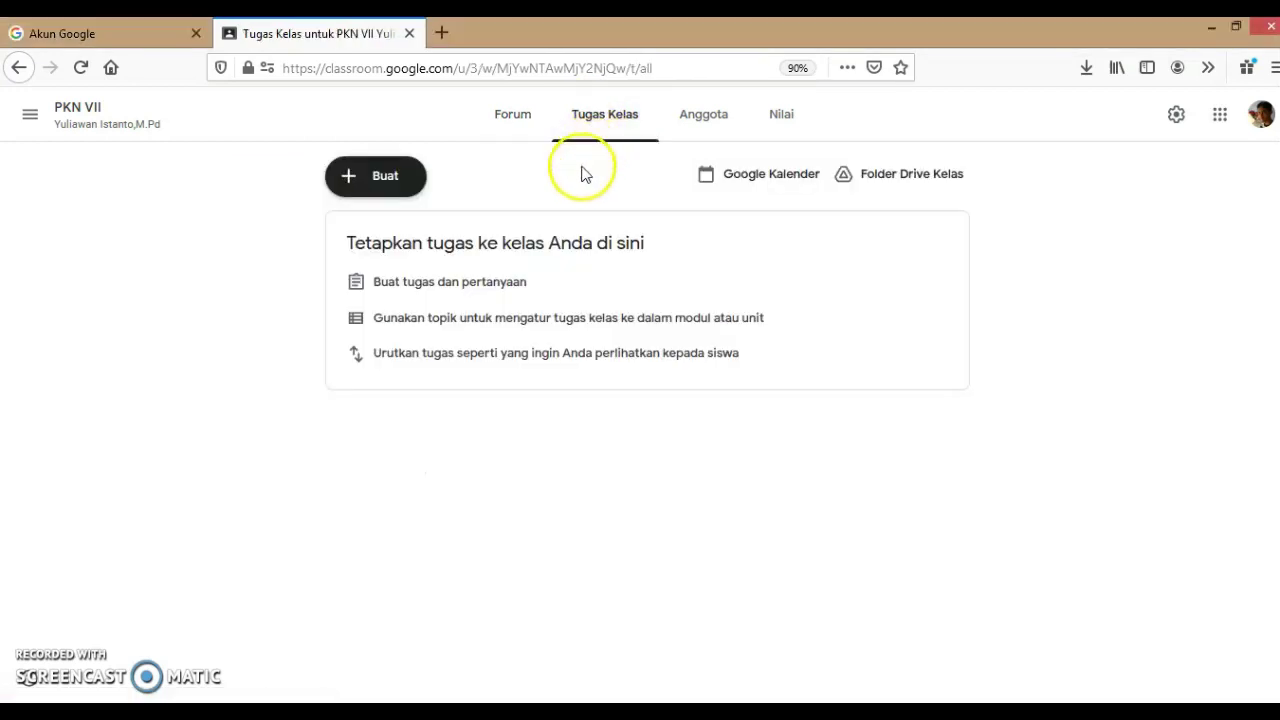
click(380, 190)
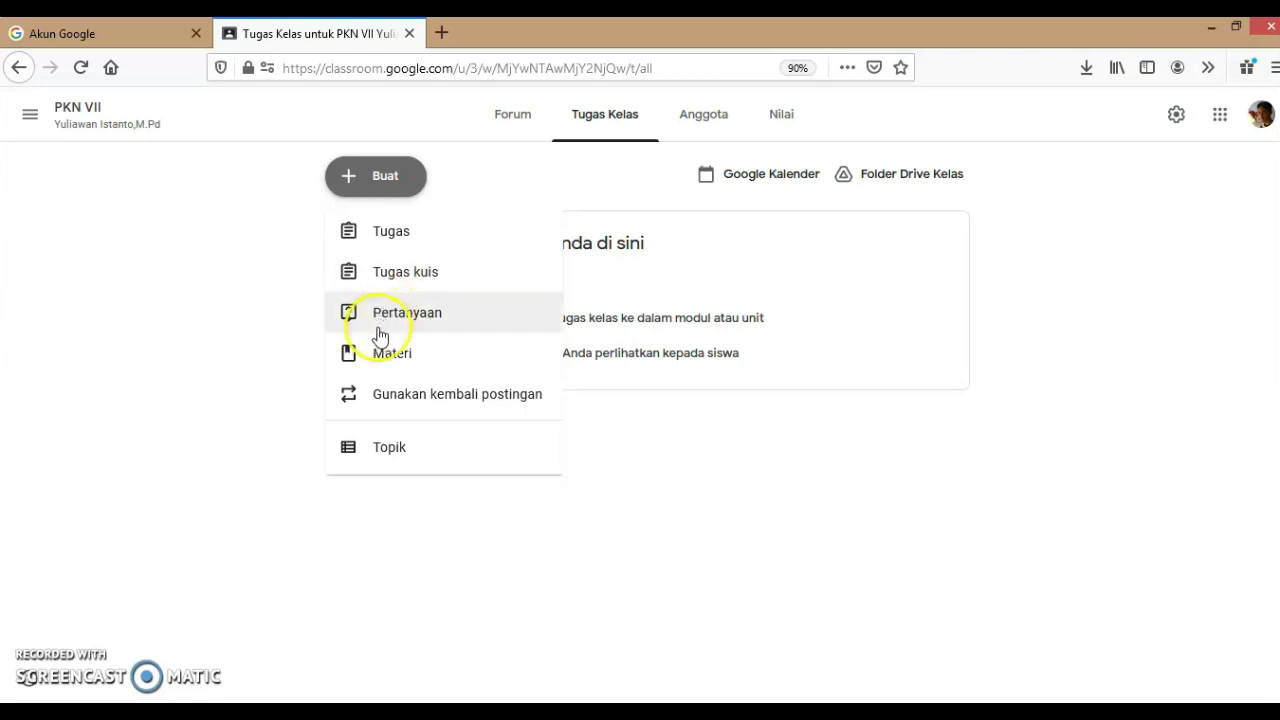
click(386, 458)
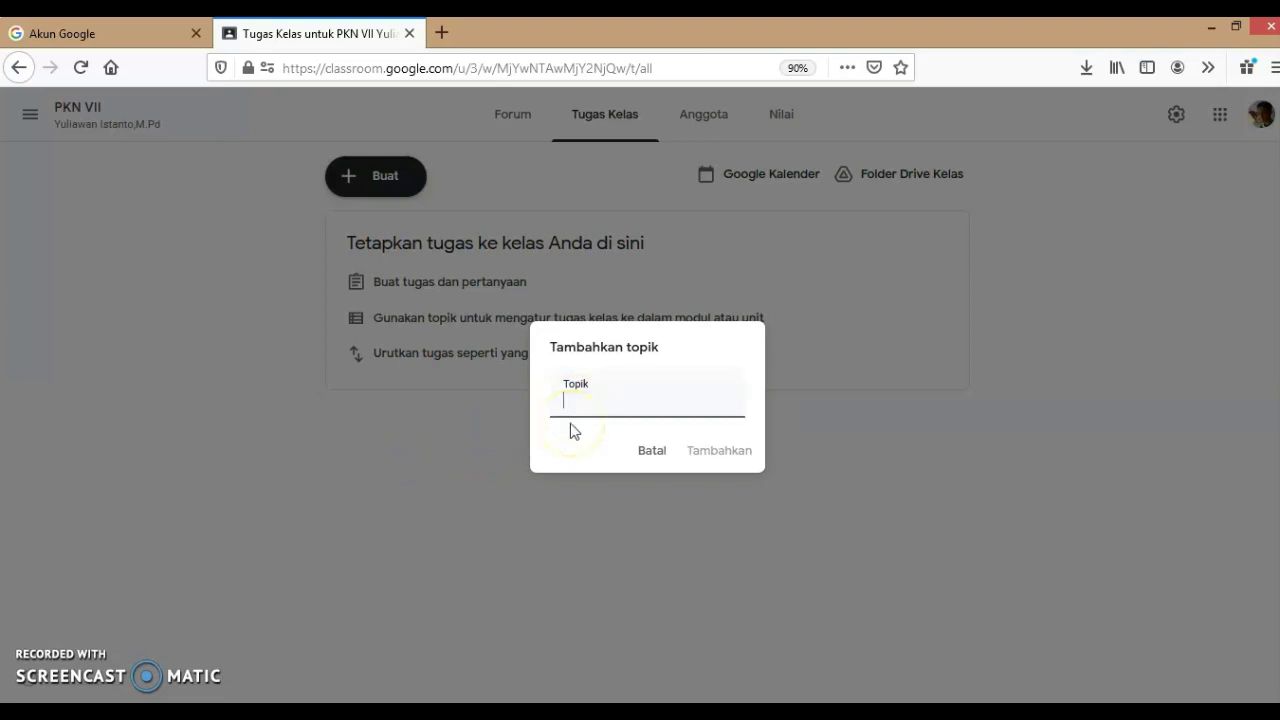
text(ABSENSI Janua)
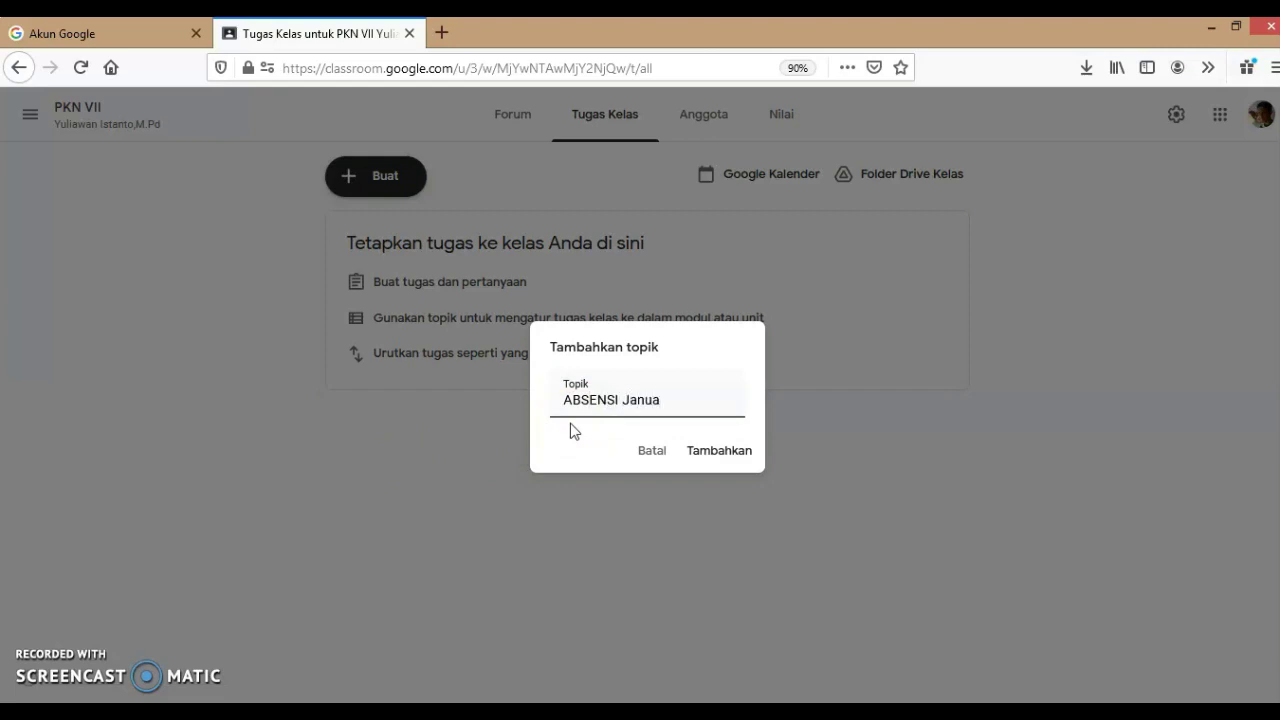
text(ri)
click(721, 455)
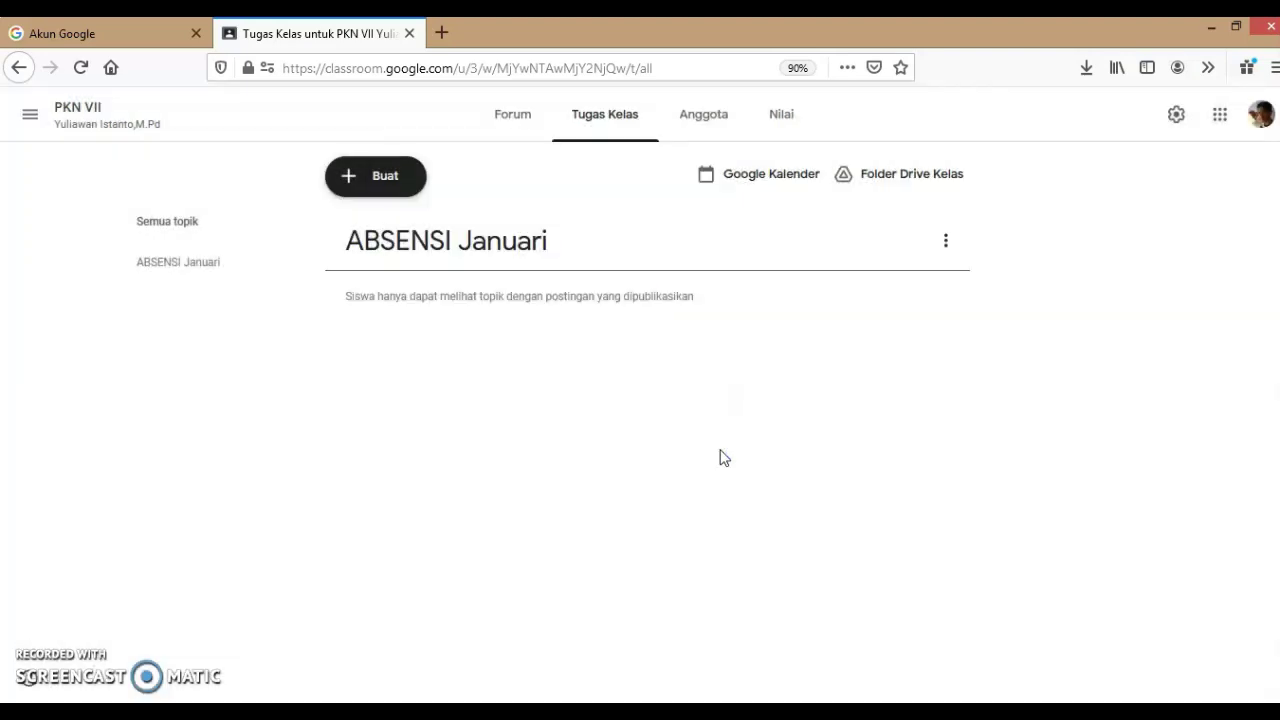
click(500, 373)
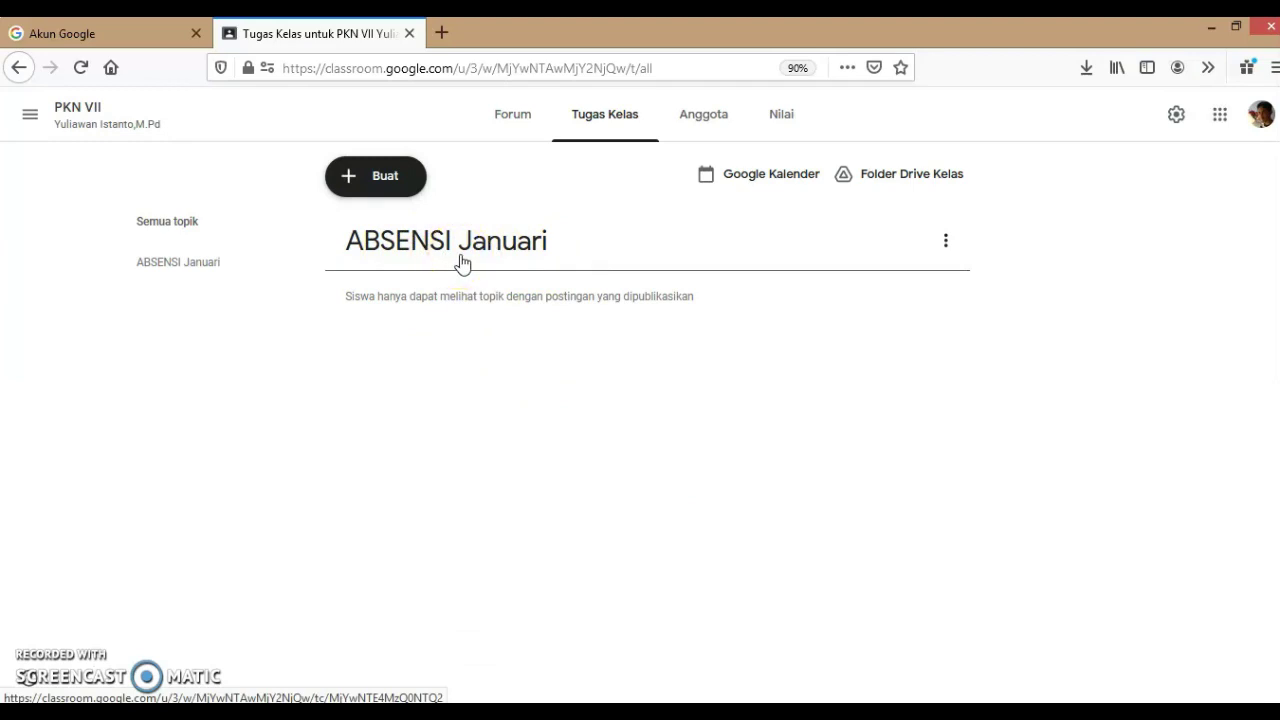
Create a new classwork question with the text "Absensi,Rabu 27/02/2021"
click(381, 190)
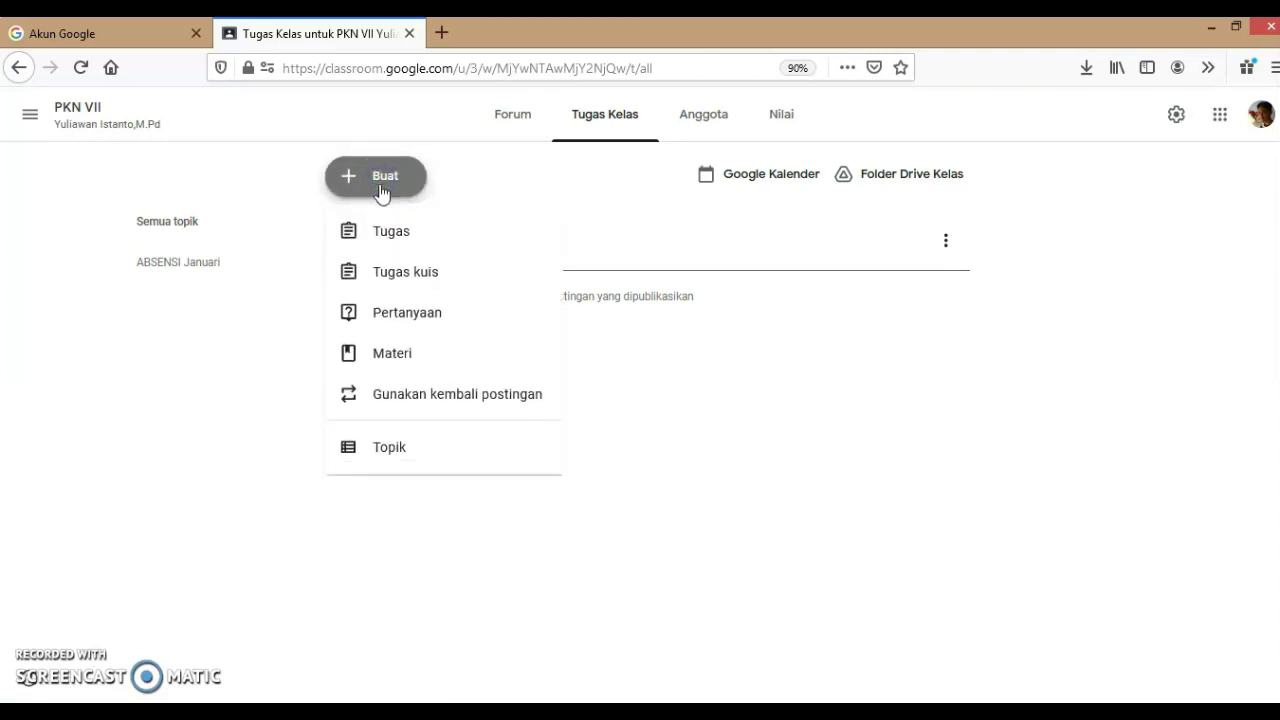
click(401, 320)
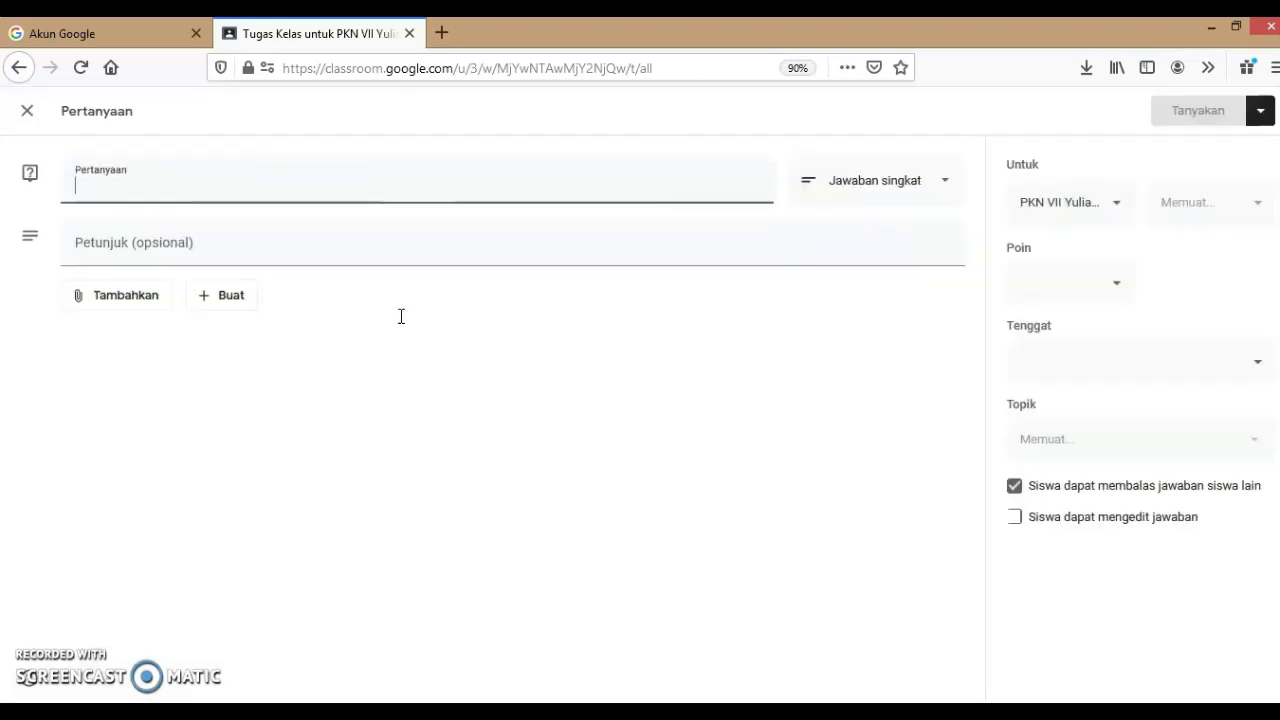
click(400, 317)
click(78, 188)
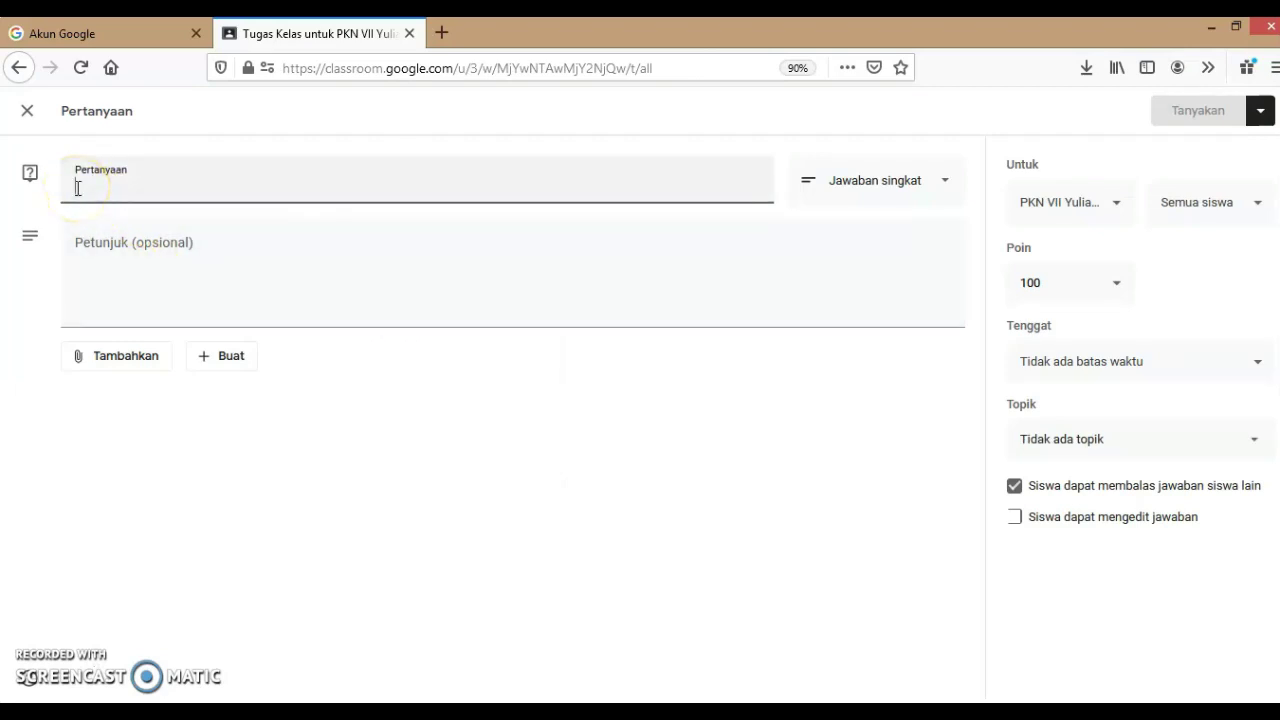
text(Absensi,)
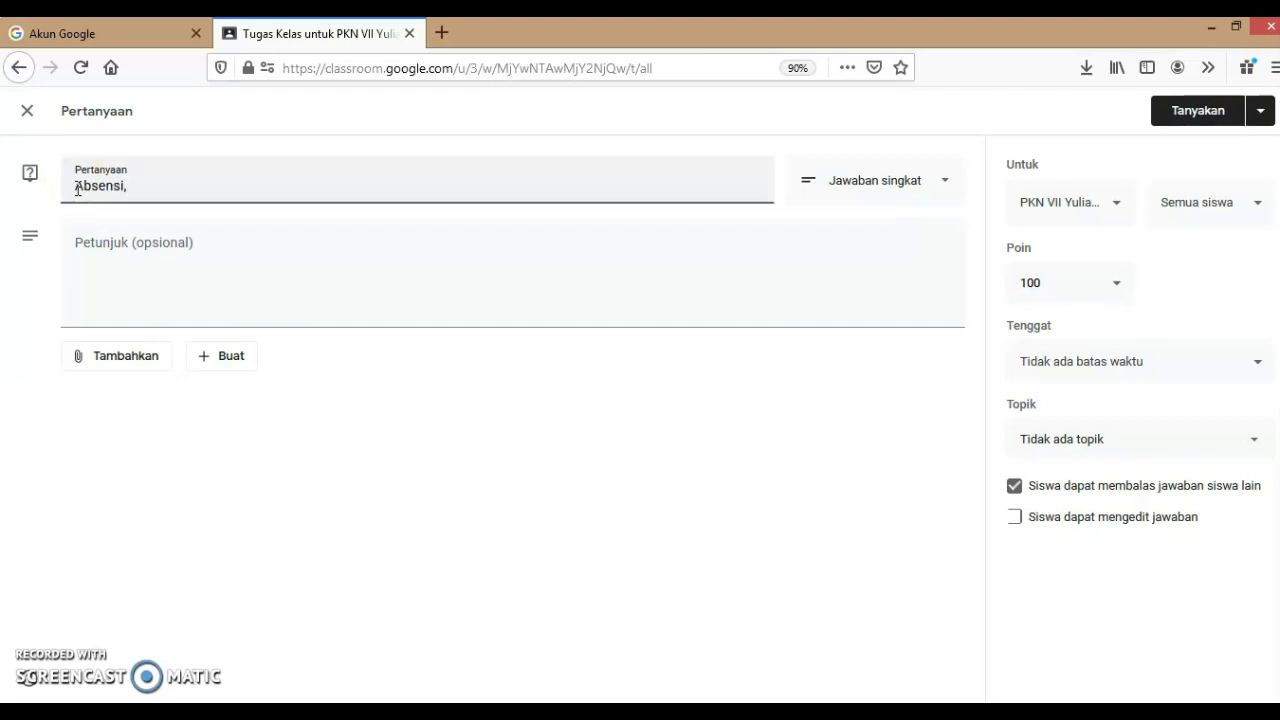
text(R)
text(abu)
text(,)
key(BackSpace)
text(27)
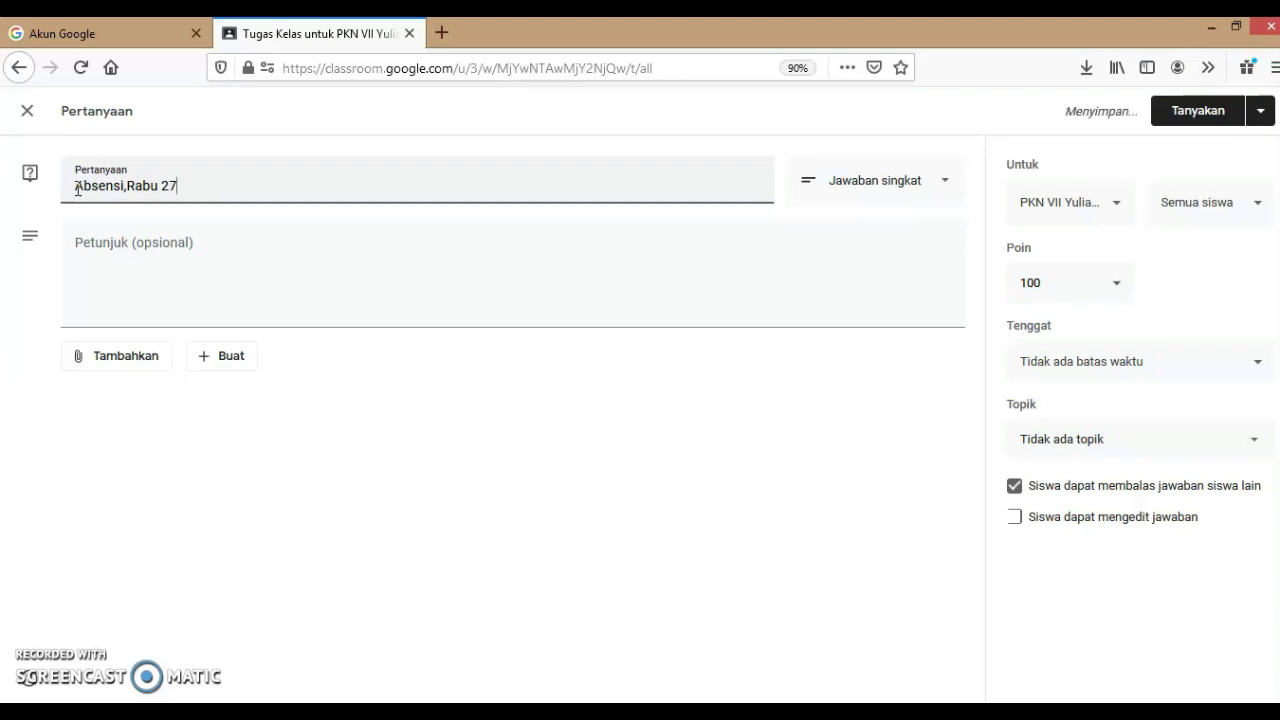
text(/0)
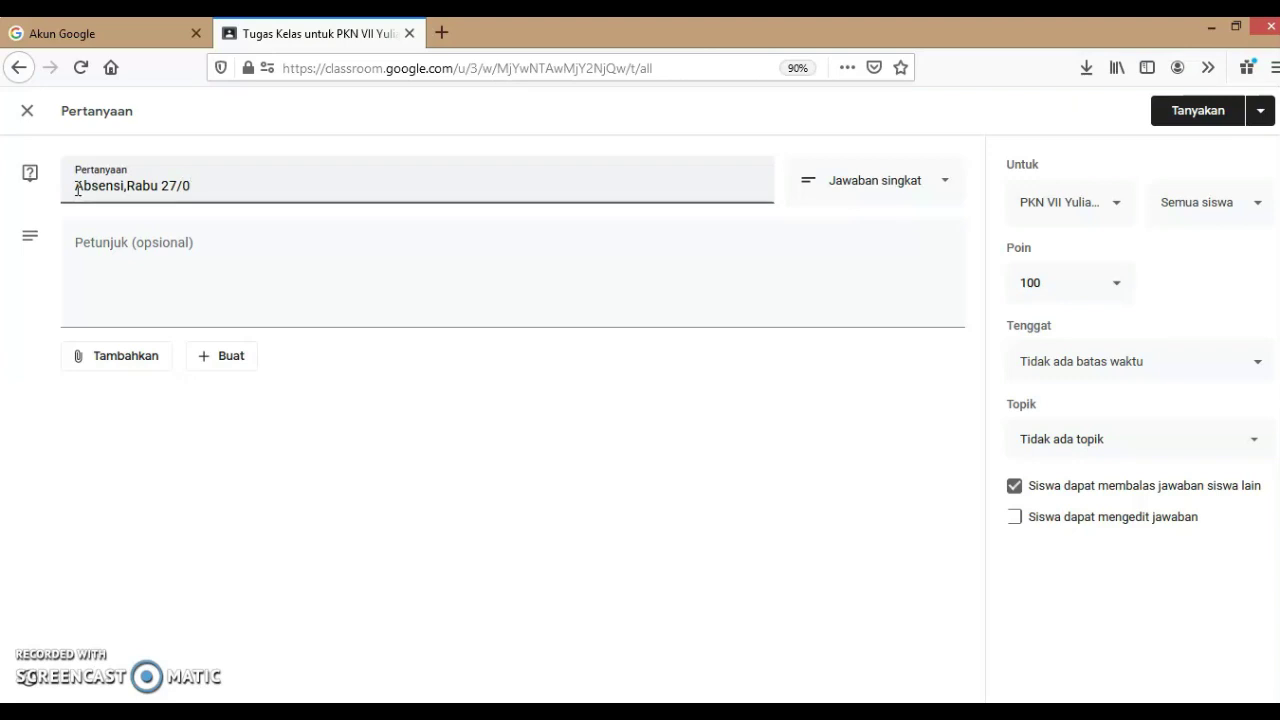
text(2/2021)
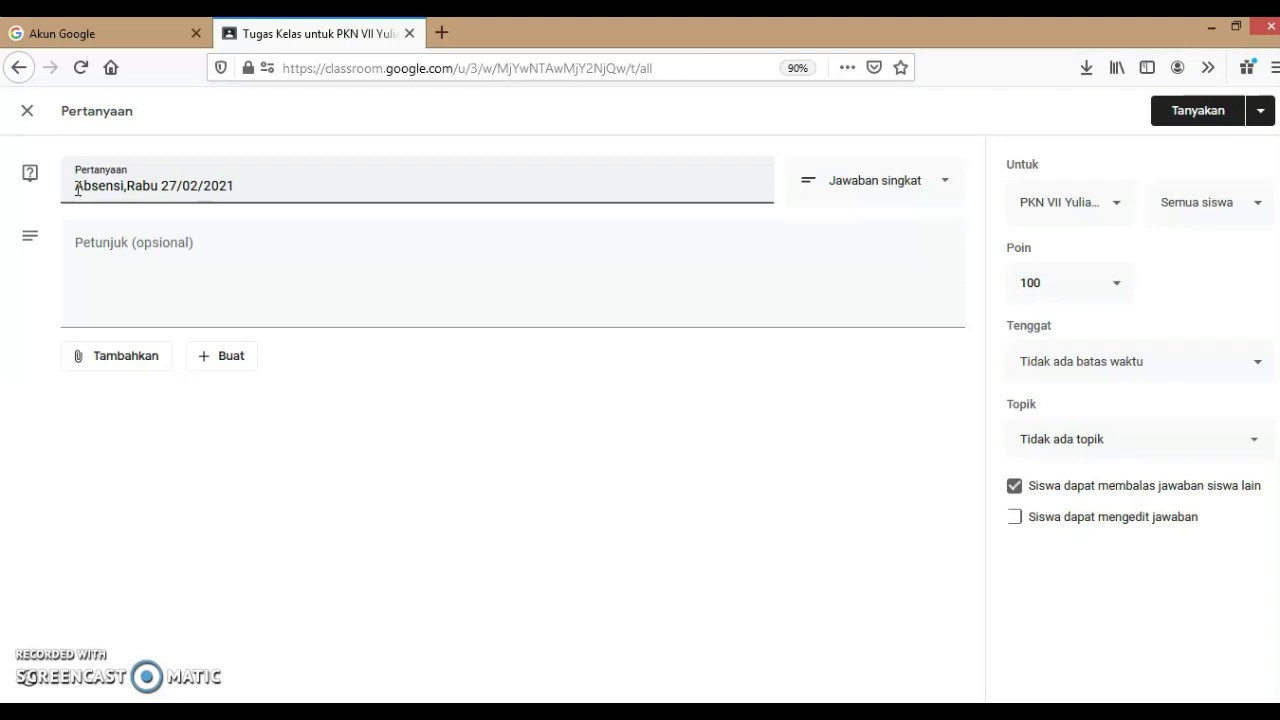
click(86, 197)
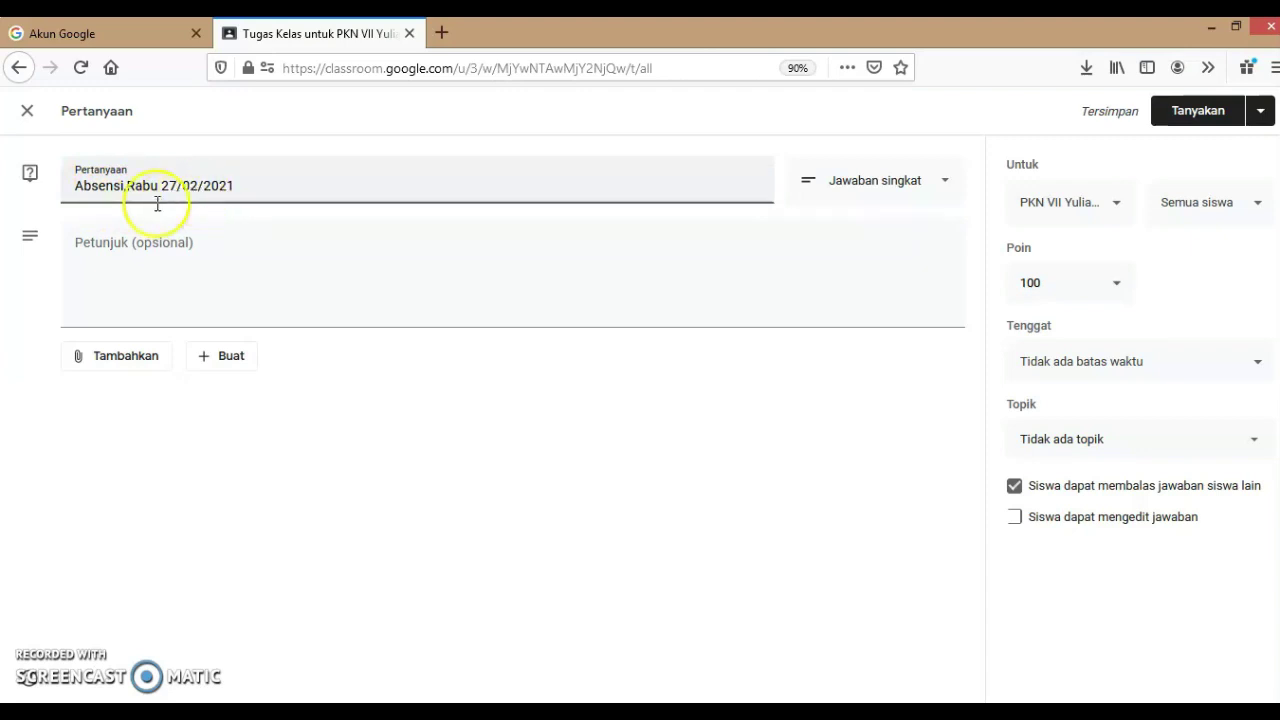
Enter the question's instructions as "Pilih kehadiran dan tulis nama lengkap di kolom komentar"
click(78, 246)
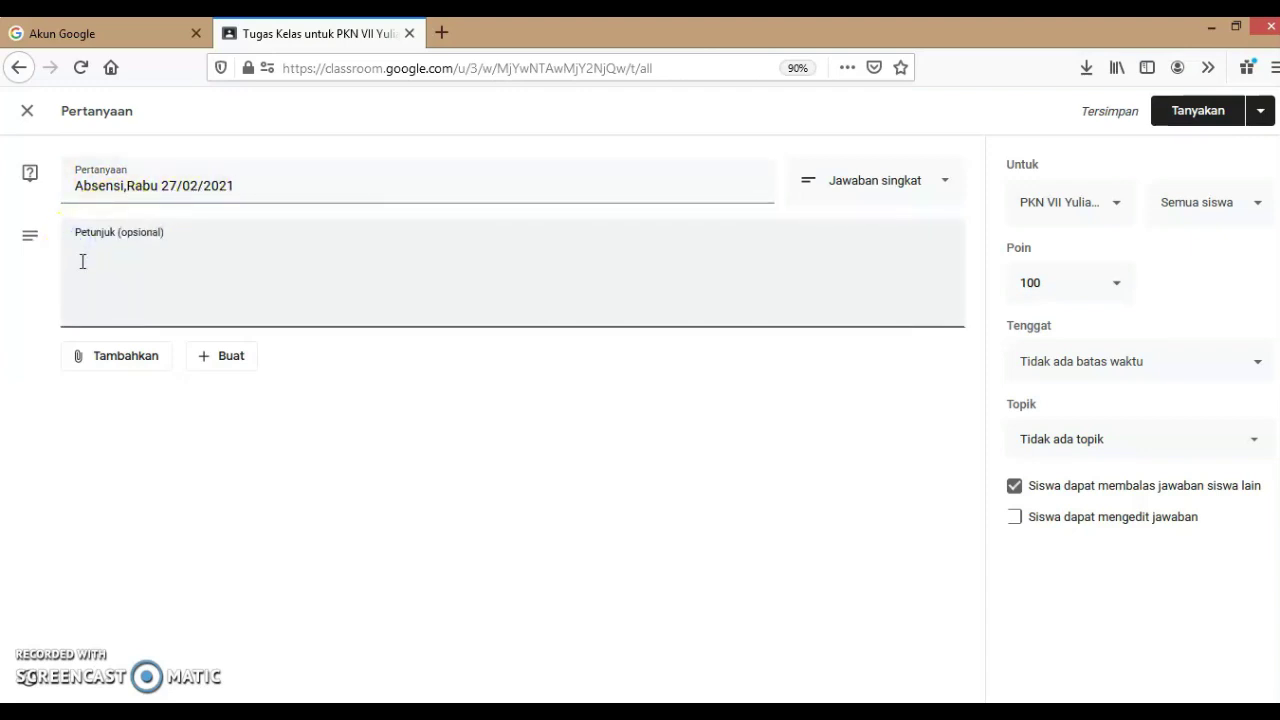
text(Pilih)
text(kehadiran da)
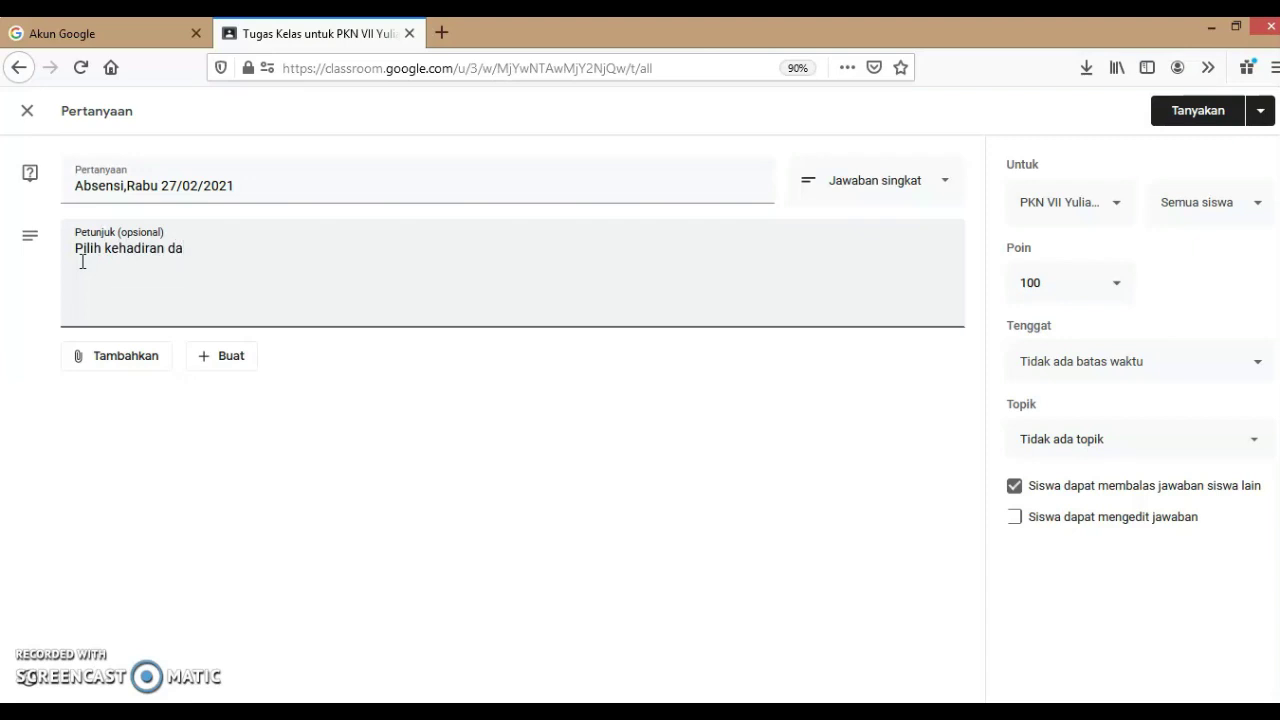
text(n tulis nama lengkap)
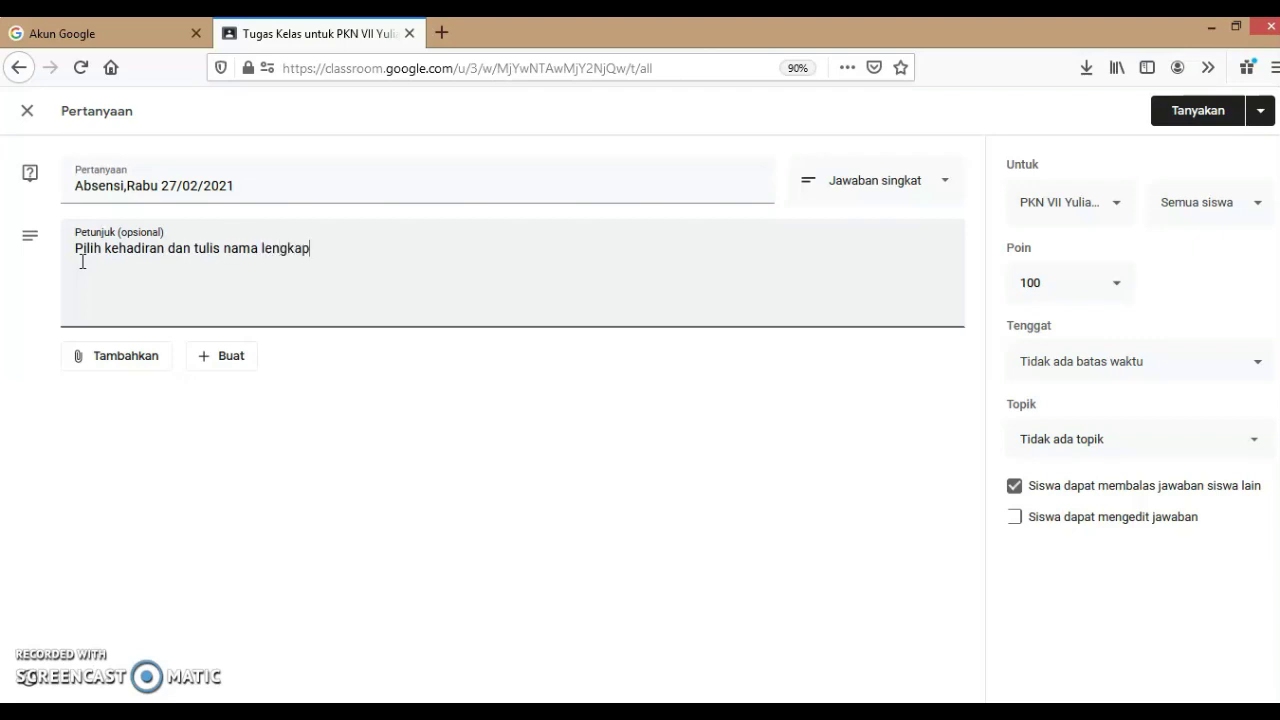
text( di kolom komentar)
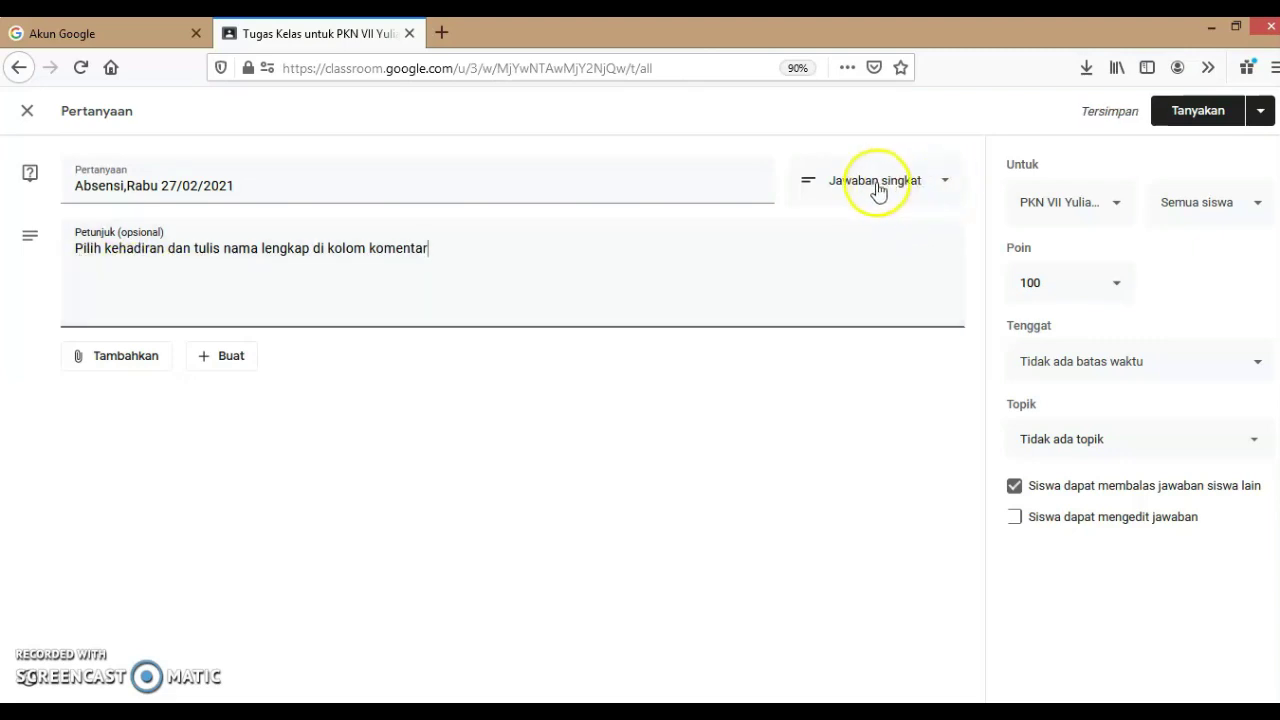
Change the attendance question's answer type to Pilihan ganda
click(942, 190)
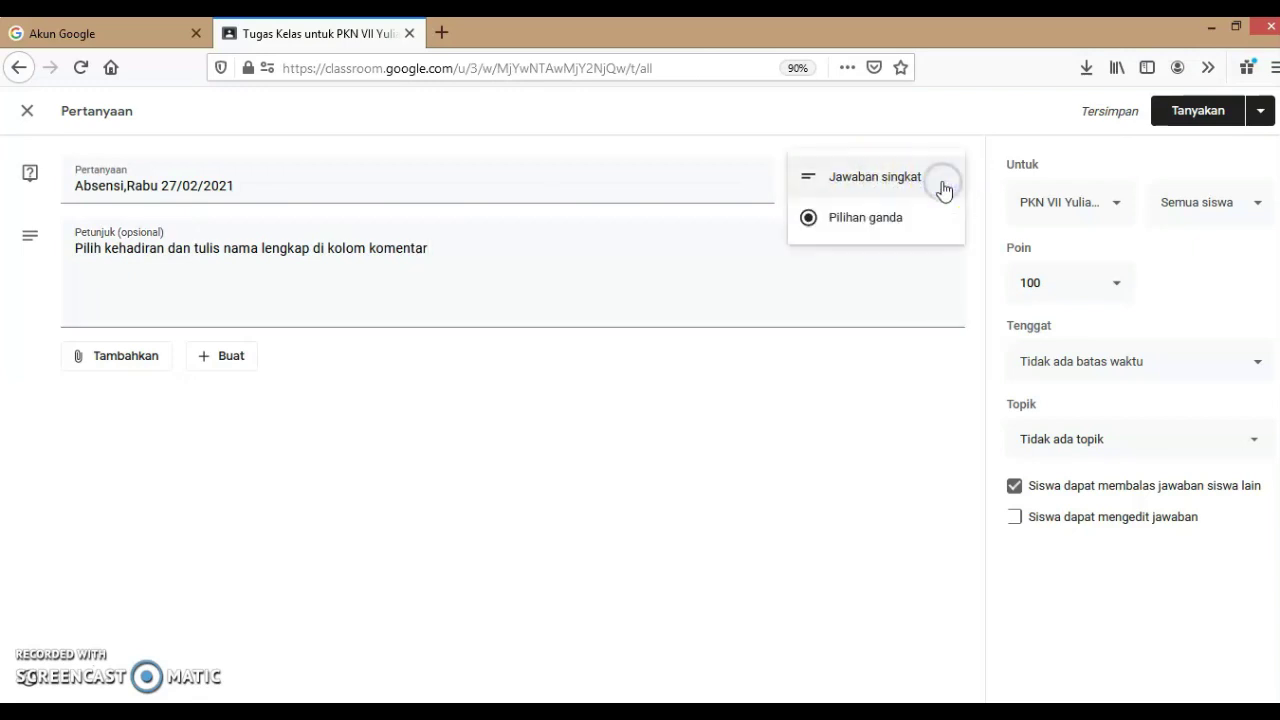
click(840, 221)
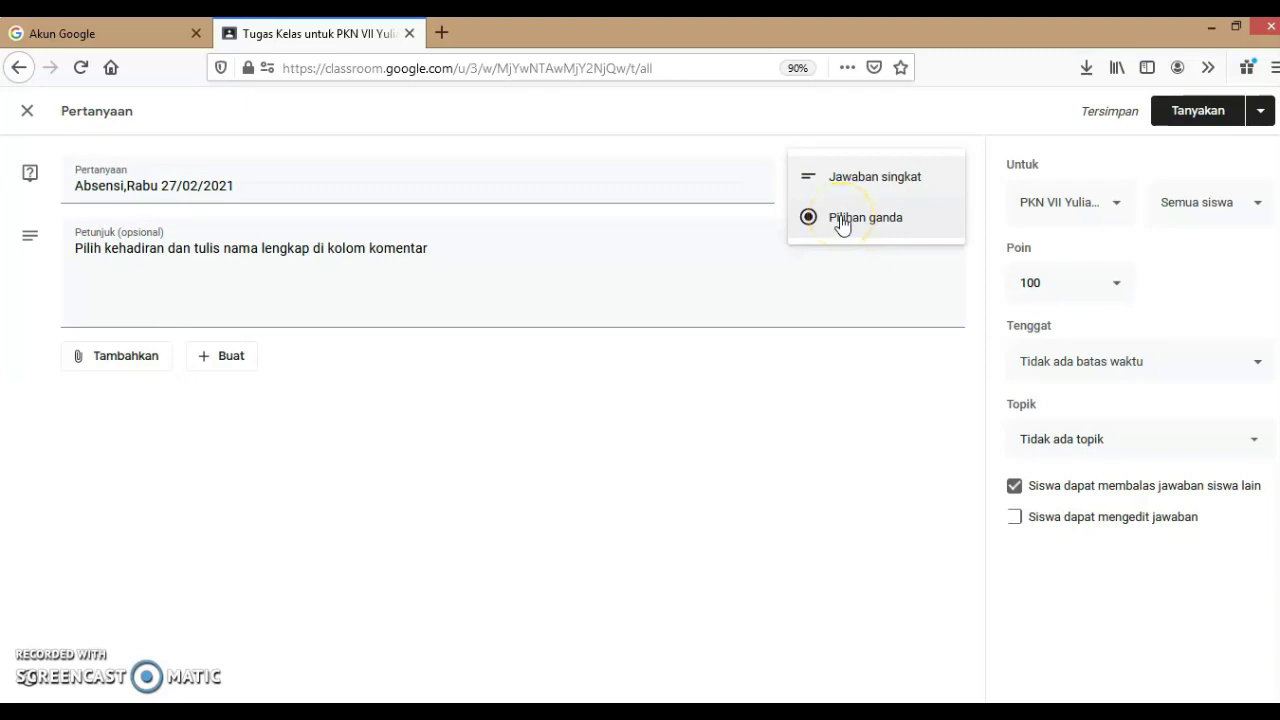
click(707, 274)
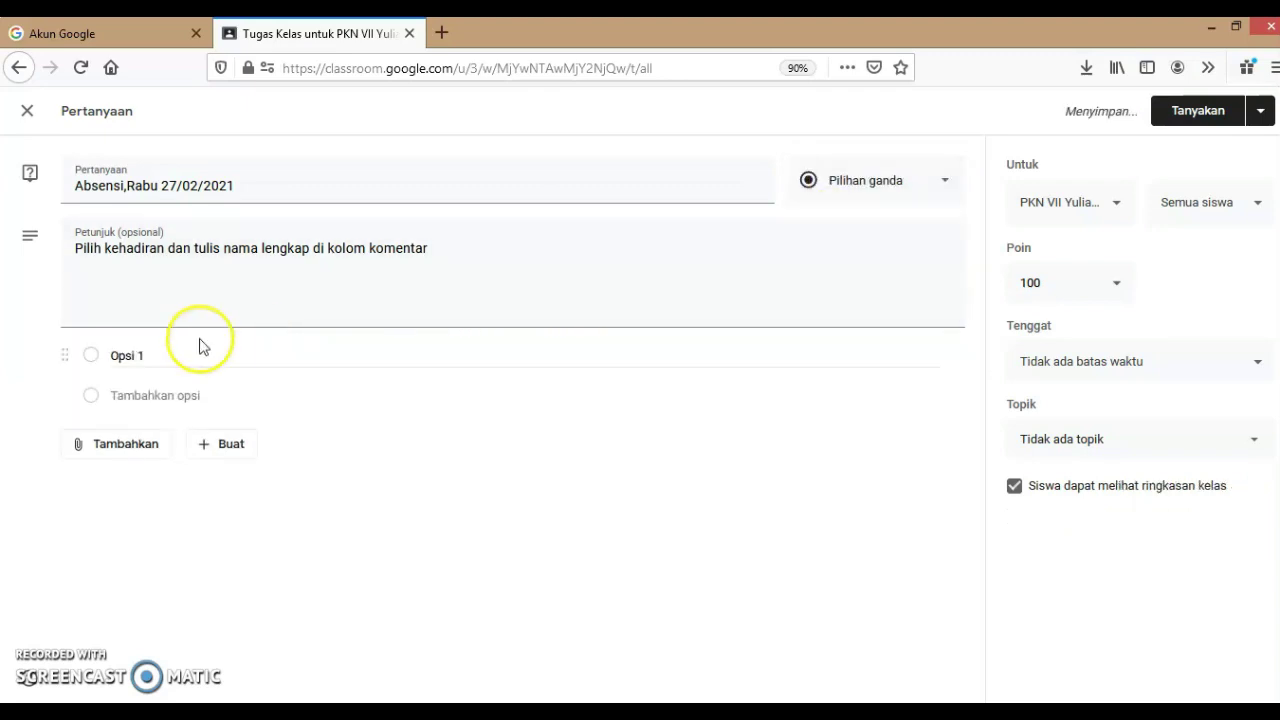
Enter four answer options for the question: Hadir, Sakit, Izin and Alpa
click(131, 355)
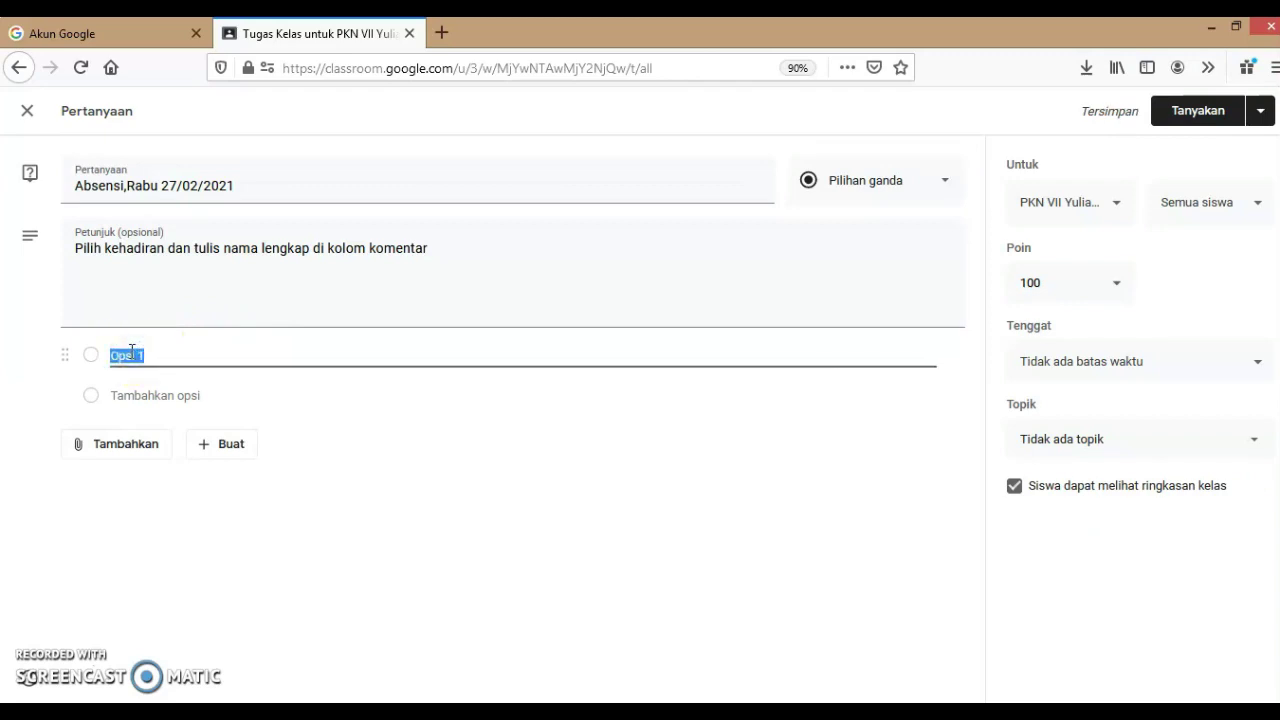
text(Hadir)
click(132, 396)
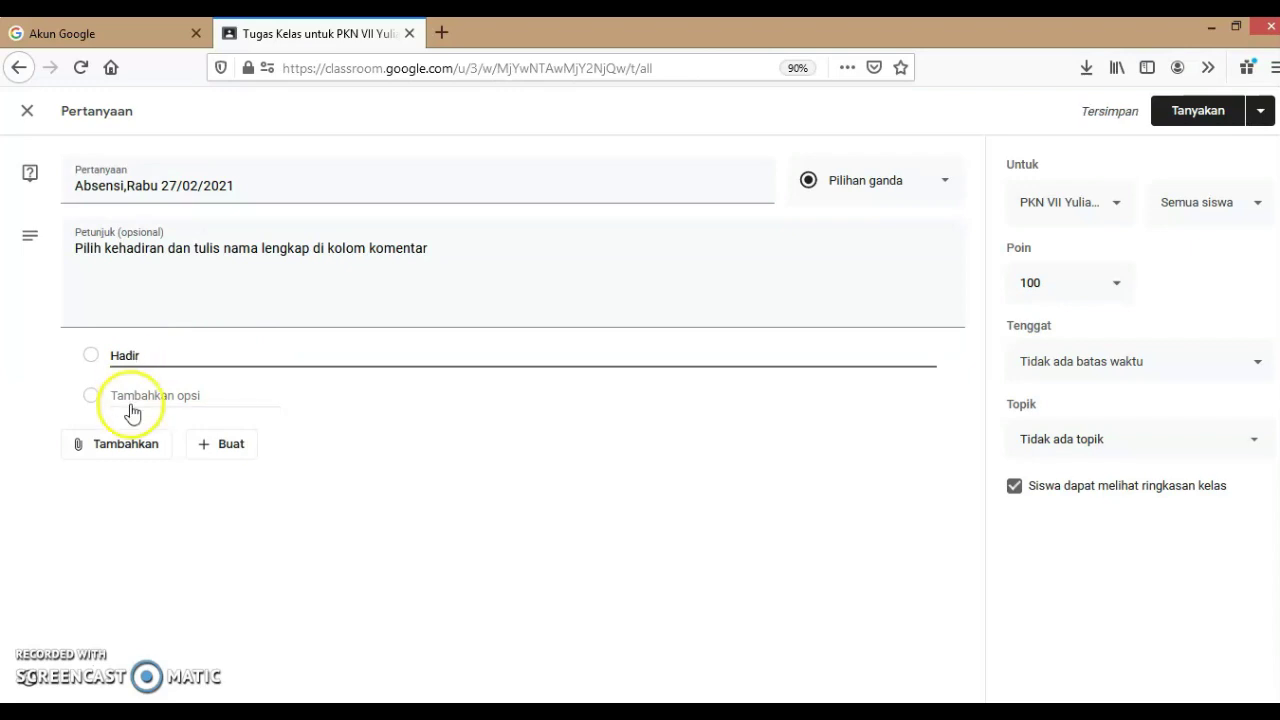
click(132, 396)
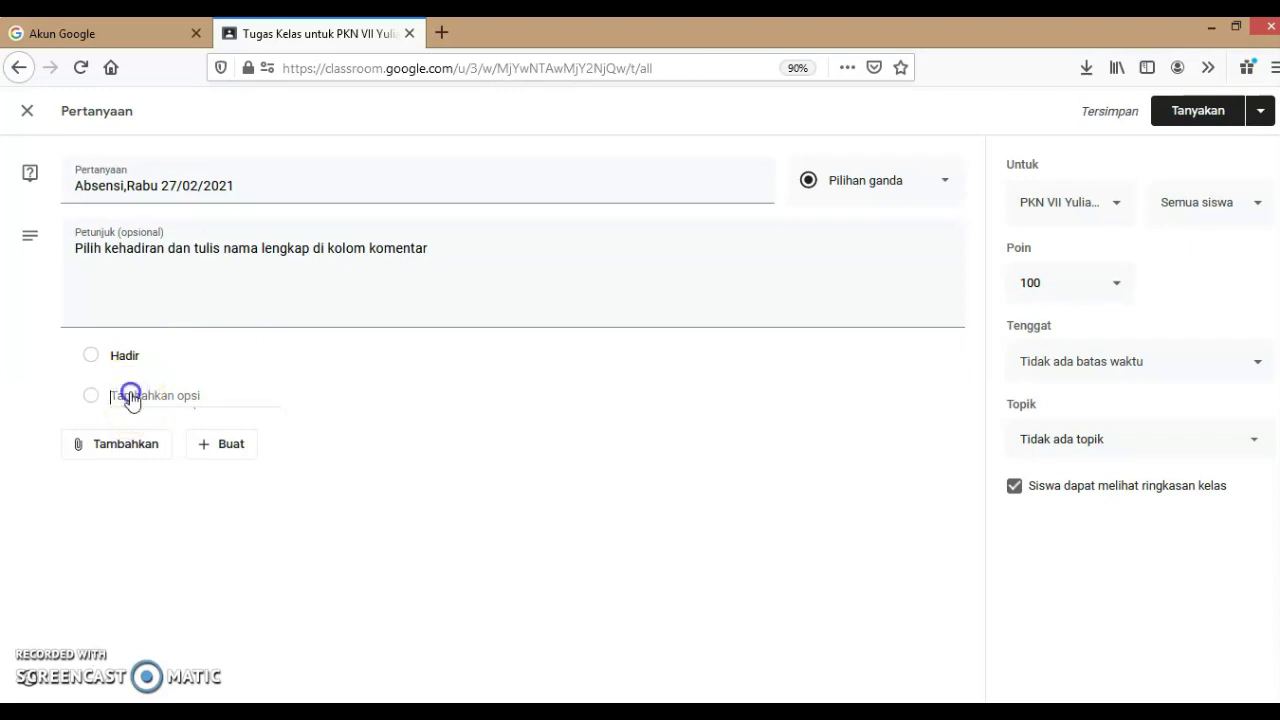
text(Sak)
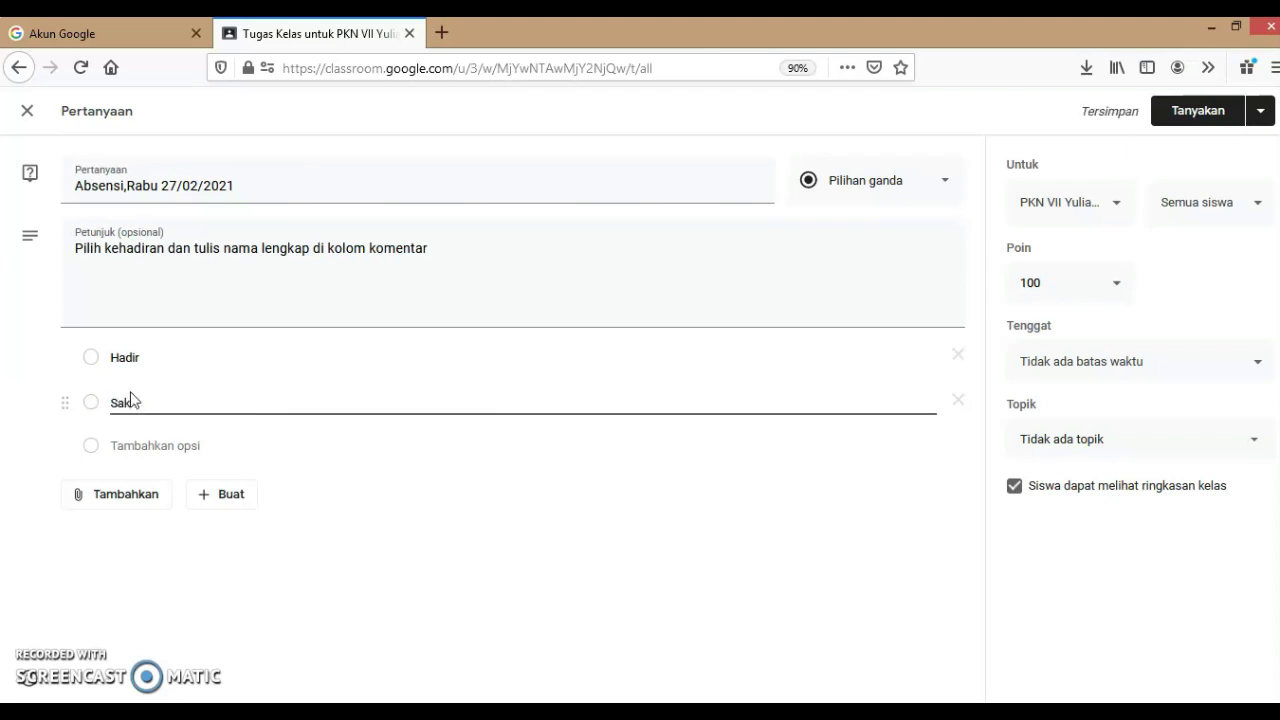
text(it)
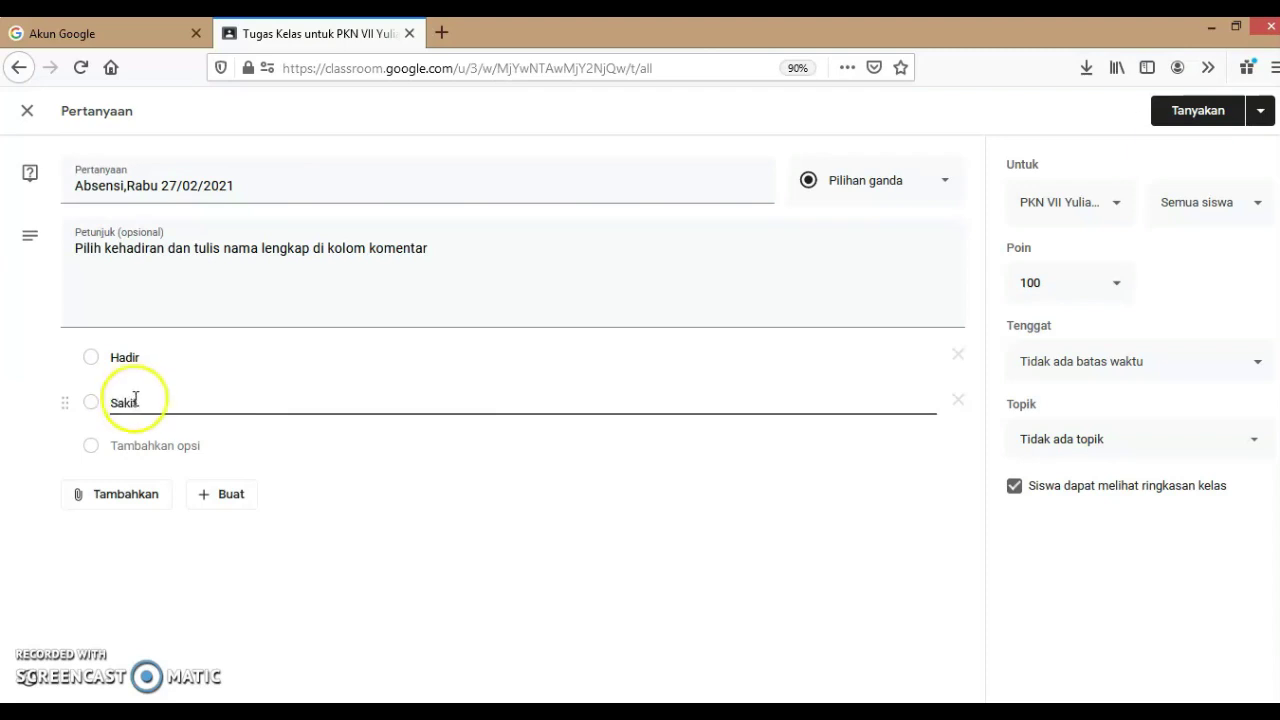
click(139, 457)
text(Izin)
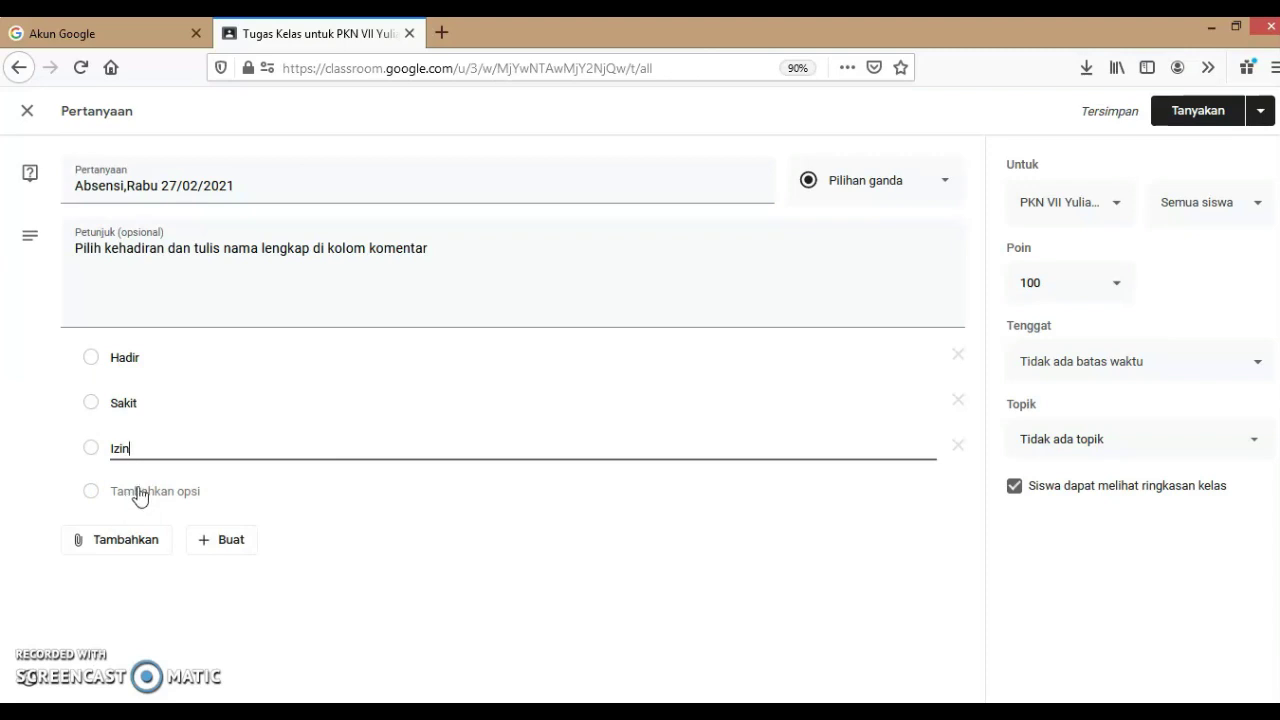
click(130, 494)
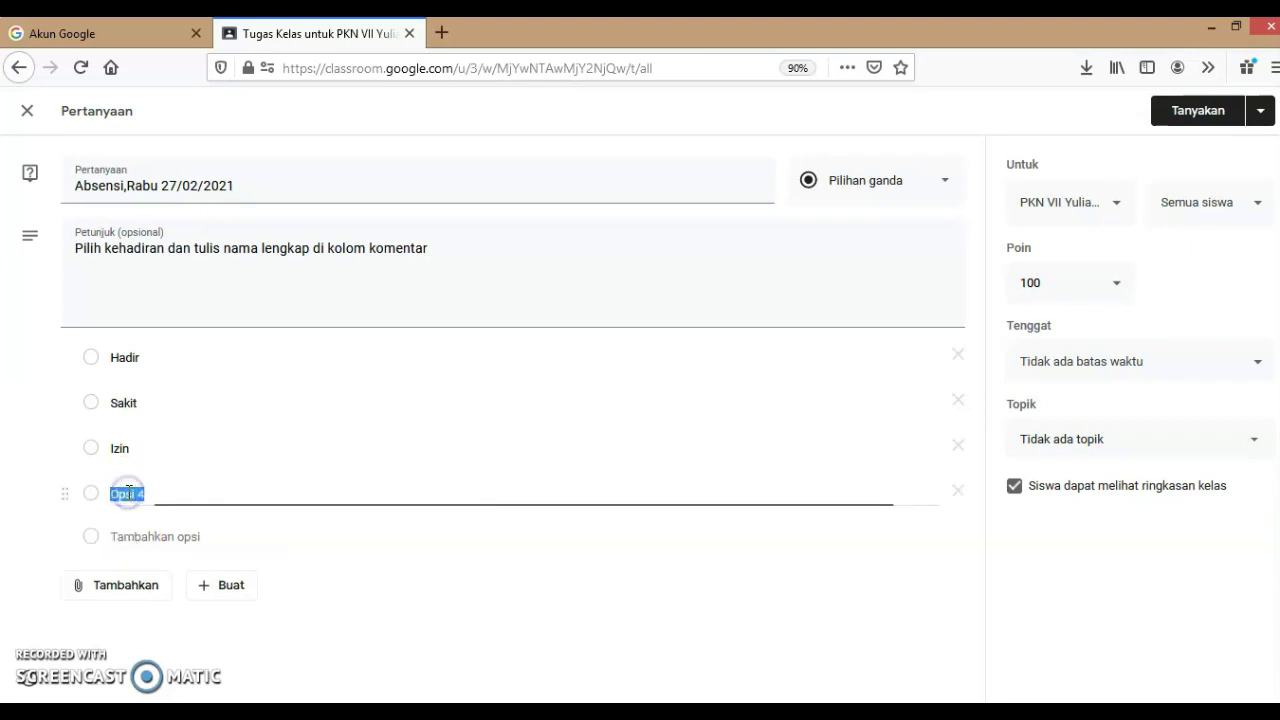
text(A)
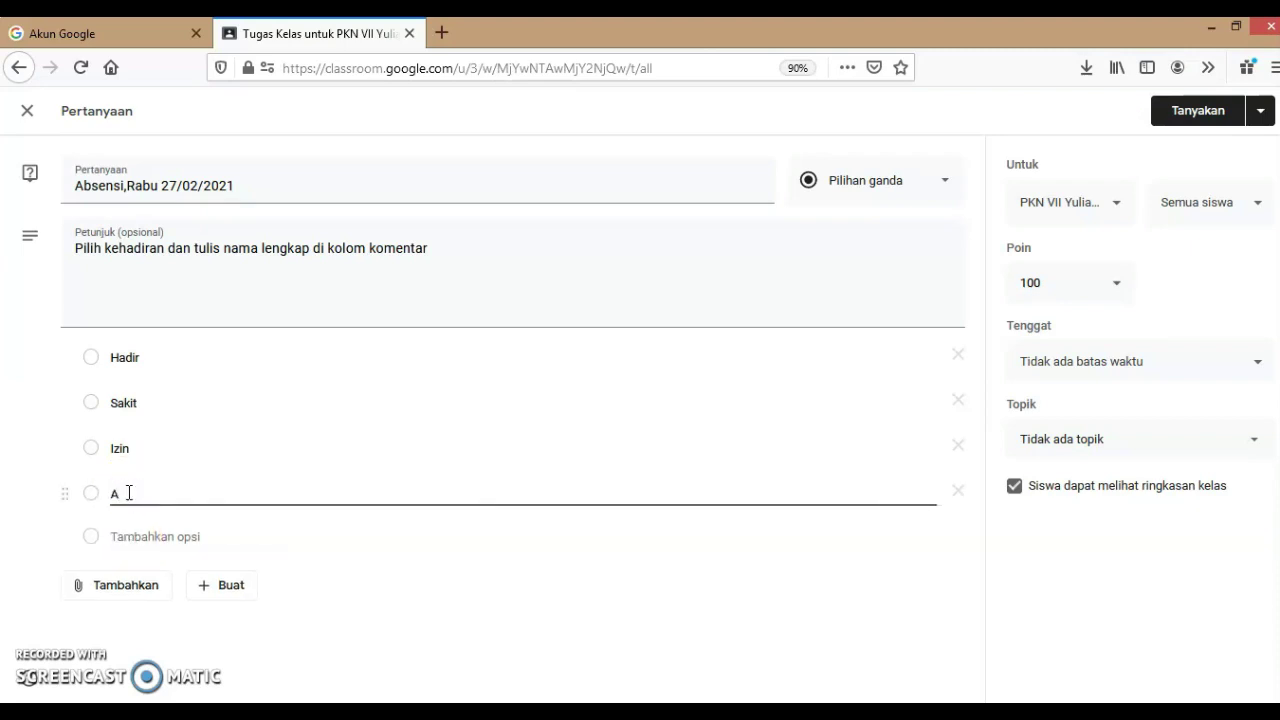
text(lpa)
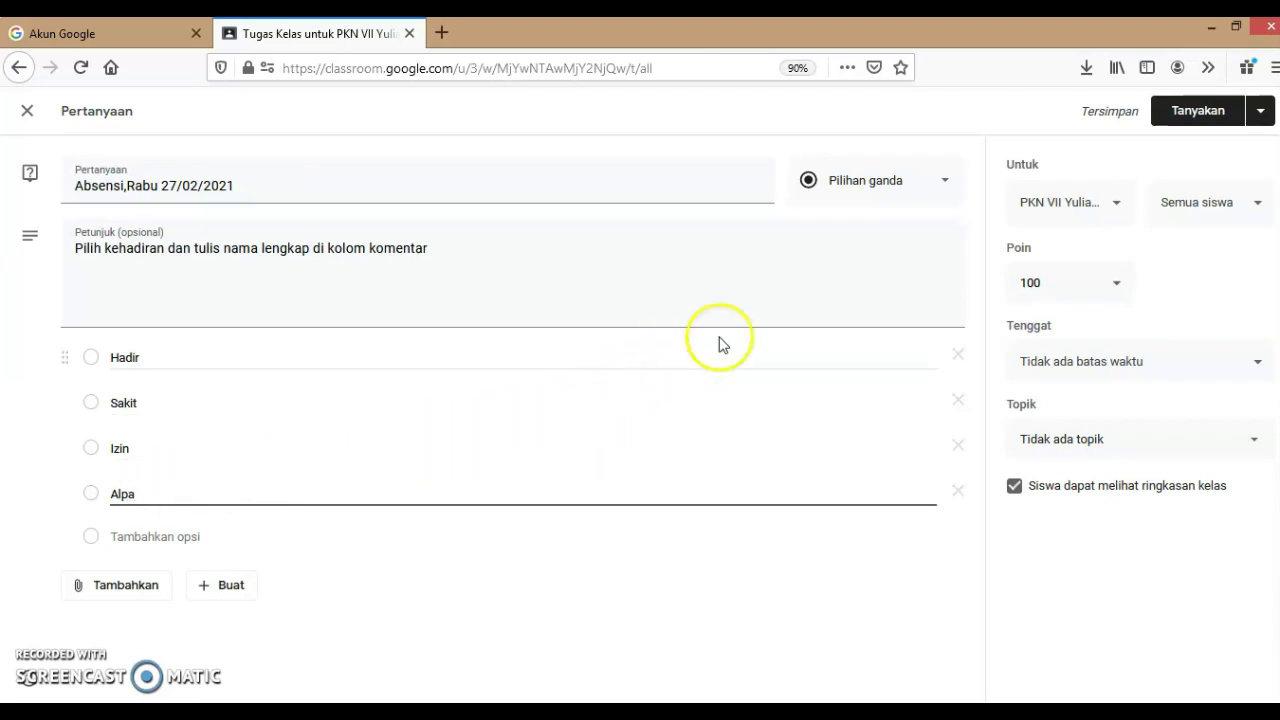
Set the question's points to Tidak dinilai and its deadline to 27 Jan 2021 at 23.59
click(1104, 288)
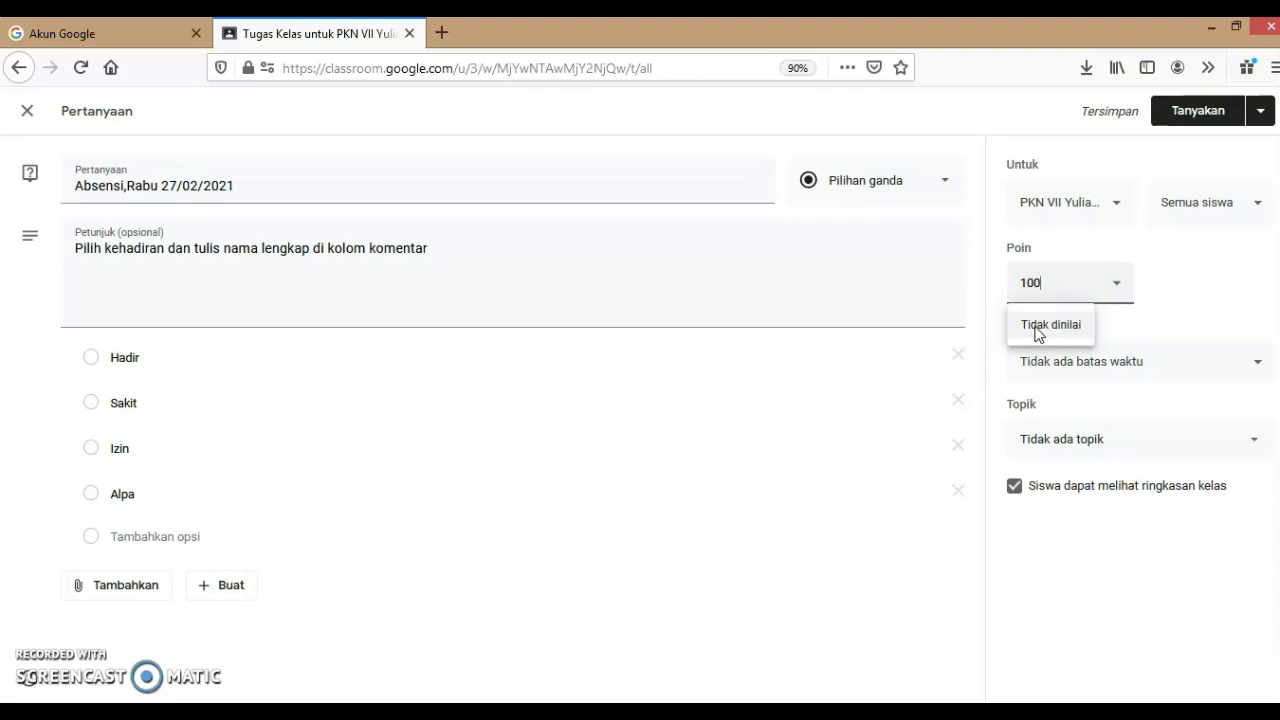
click(1038, 330)
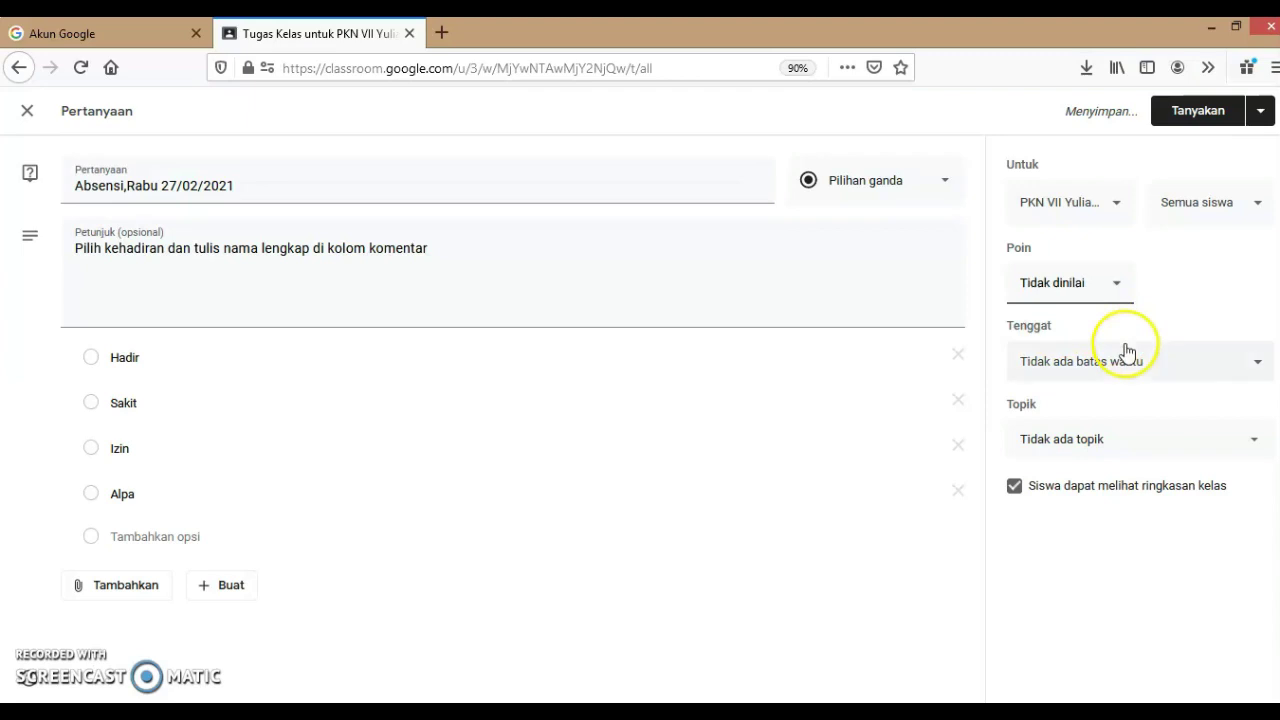
click(1246, 366)
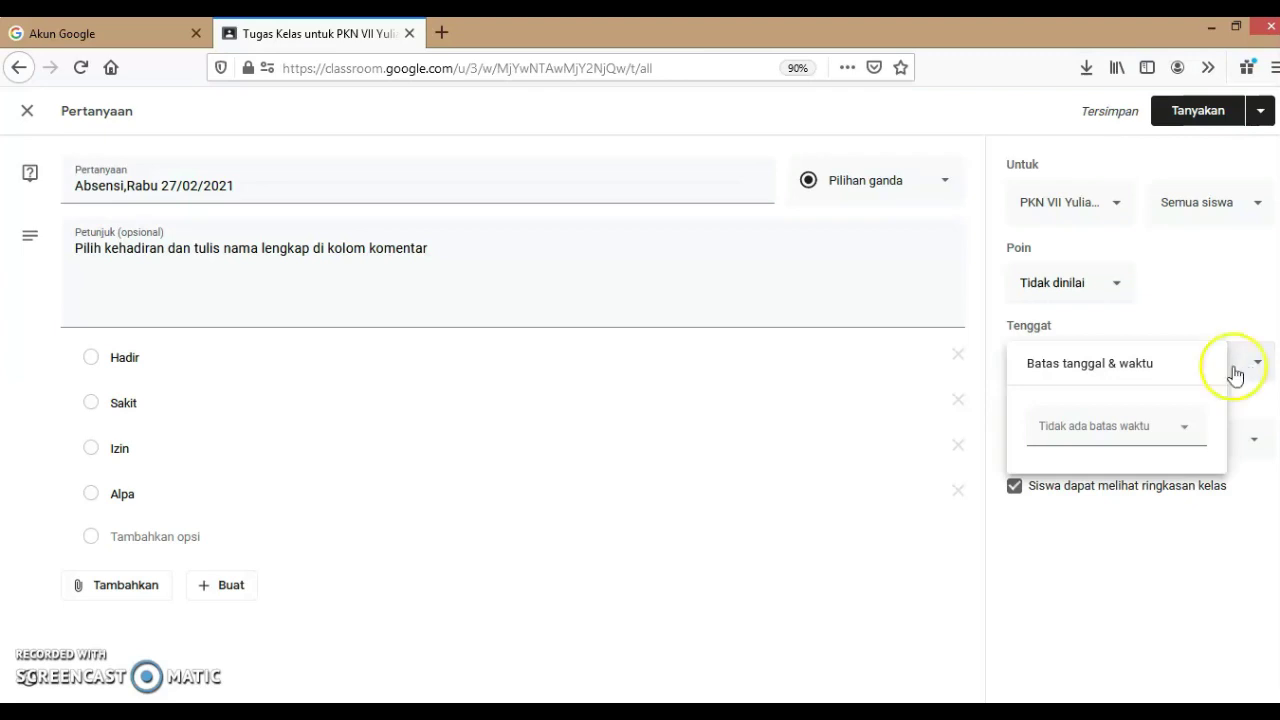
click(1087, 430)
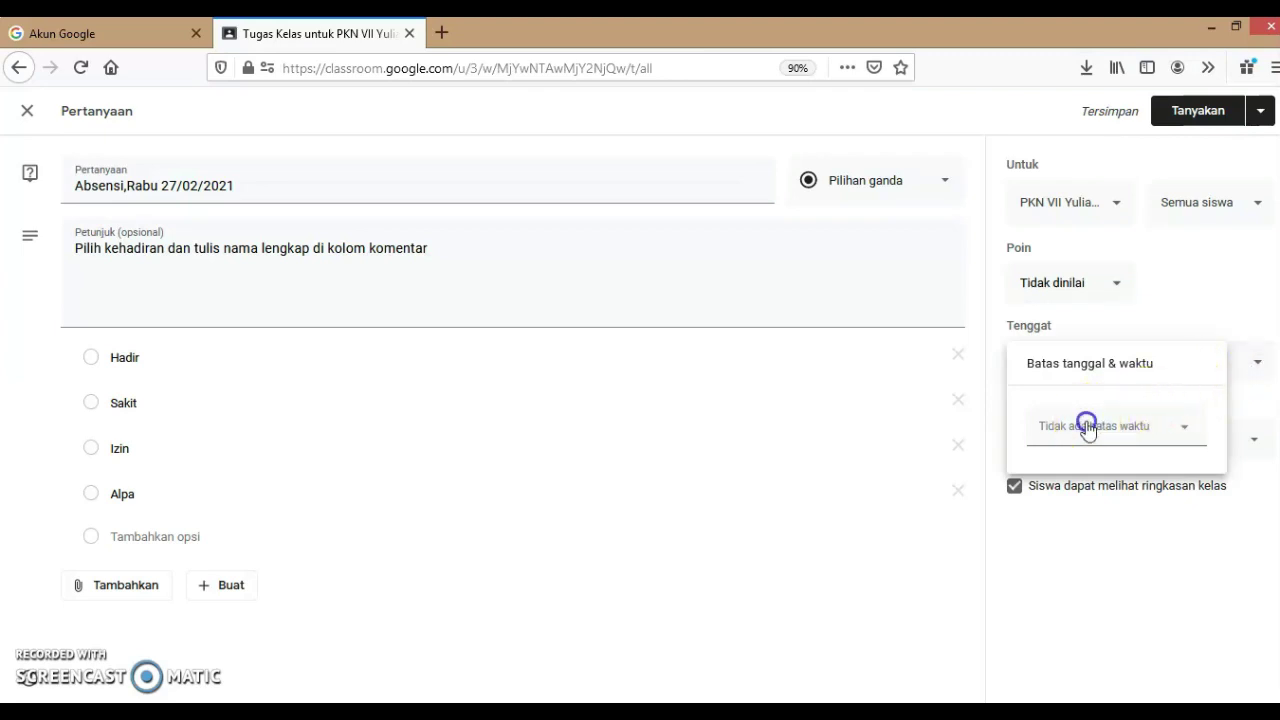
click(1123, 610)
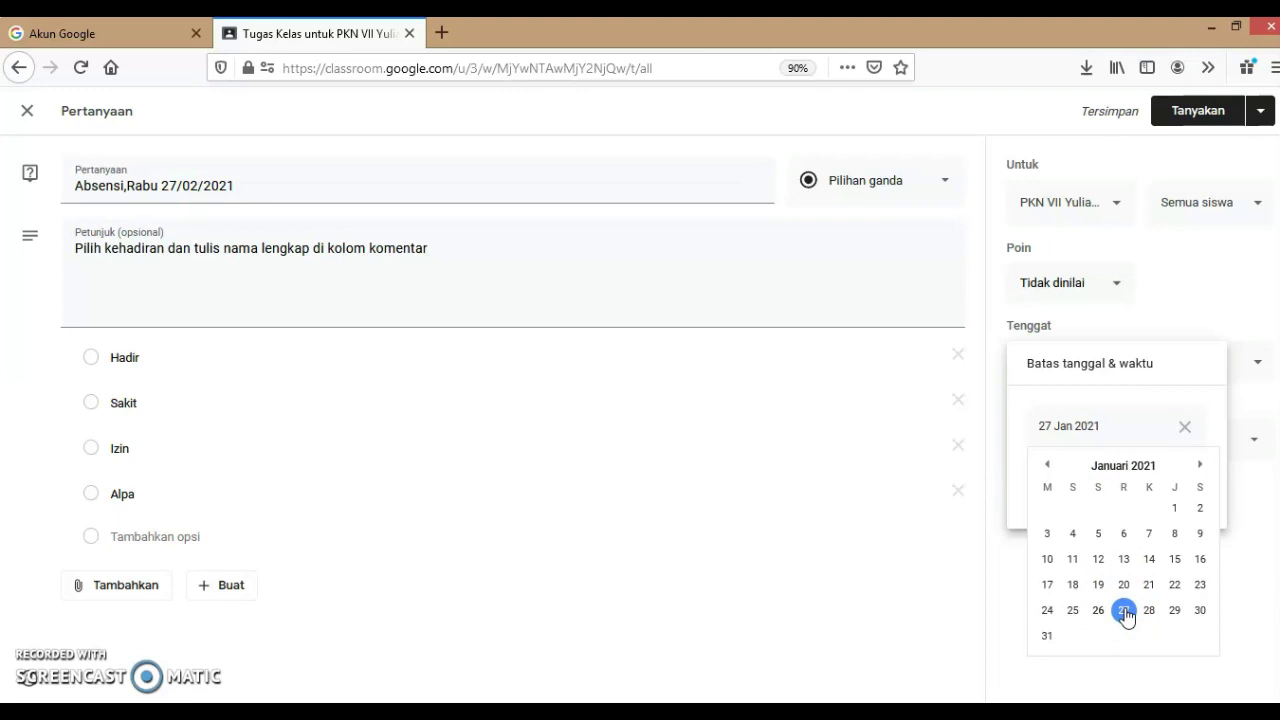
click(1124, 611)
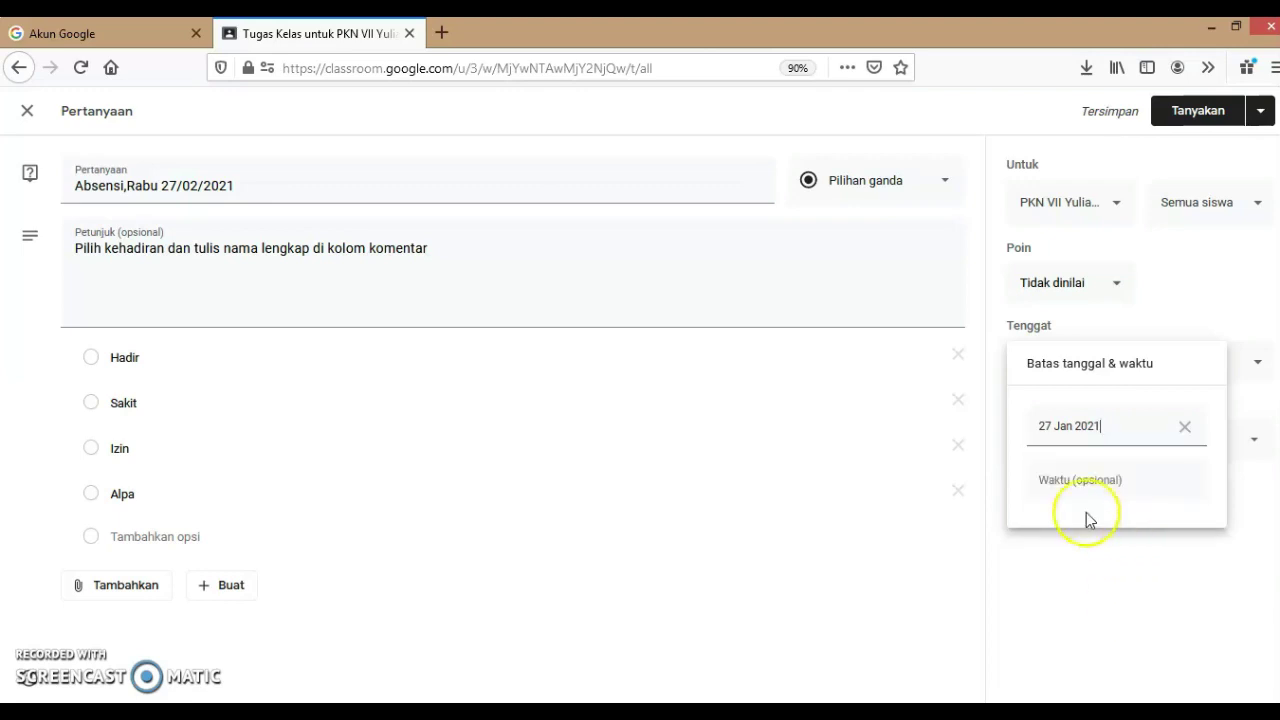
click(1084, 481)
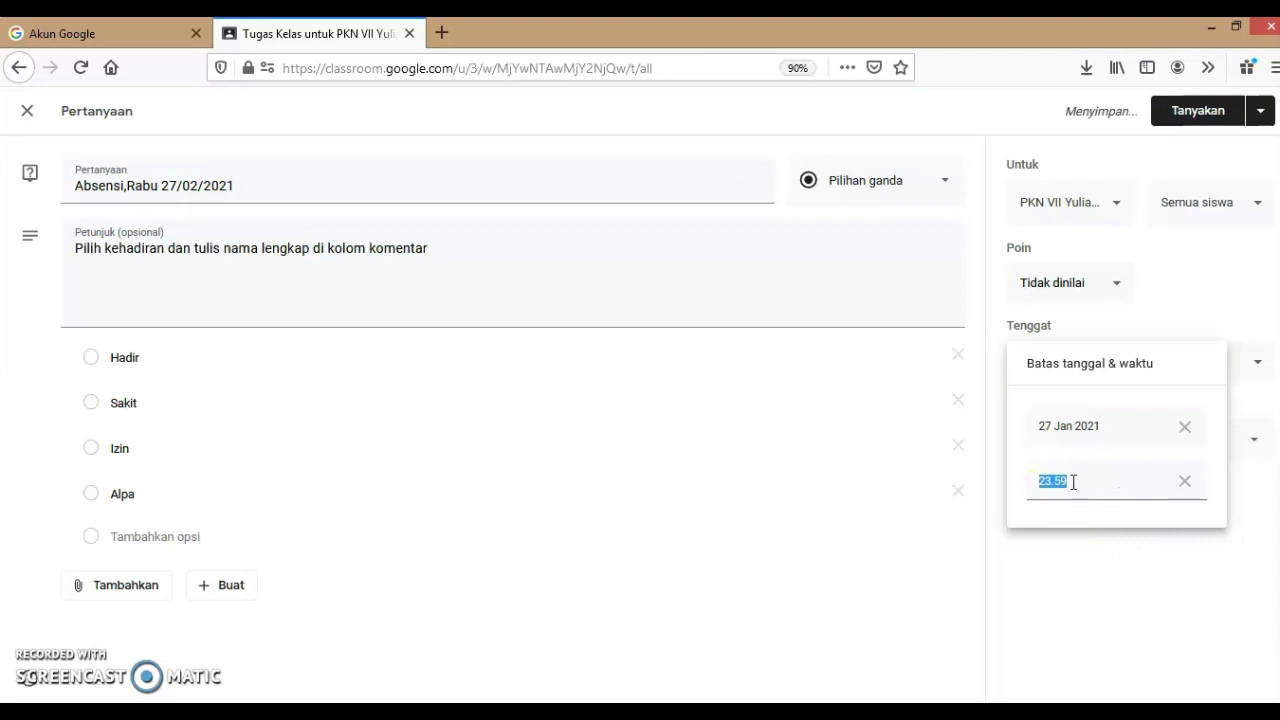
click(1180, 281)
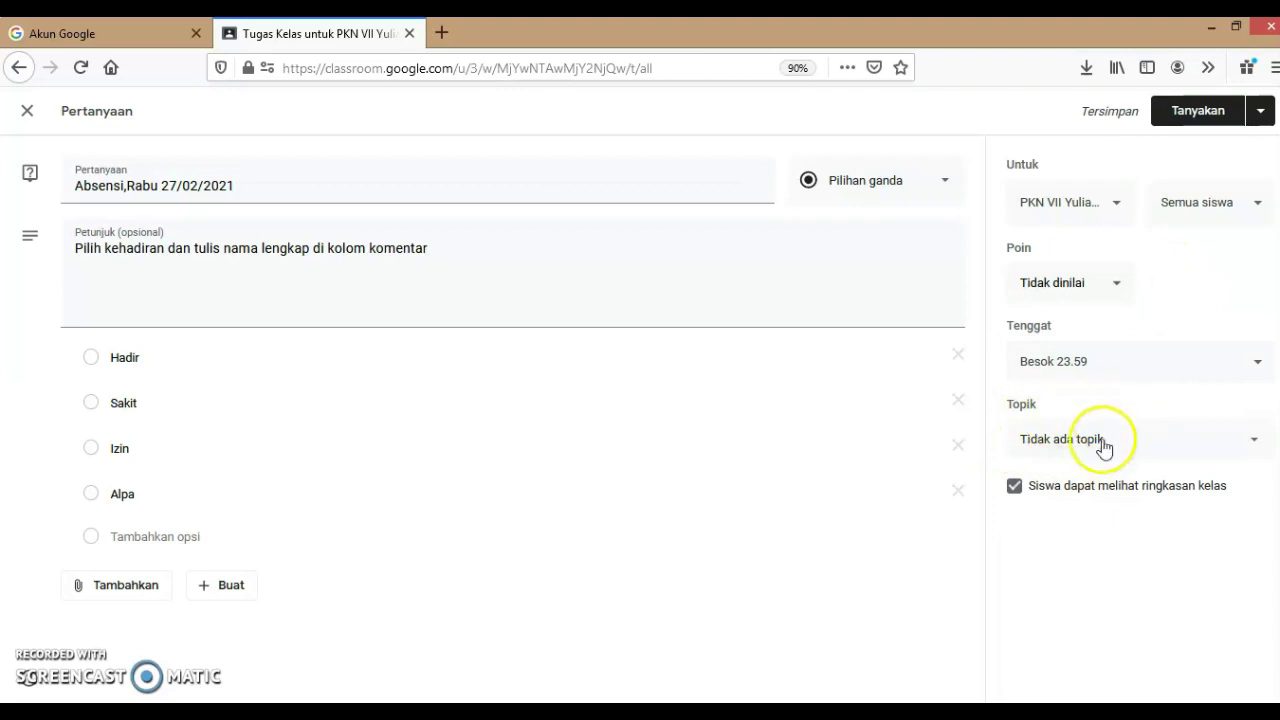
Assign the question to the ABSENSI Januari topic
click(1237, 441)
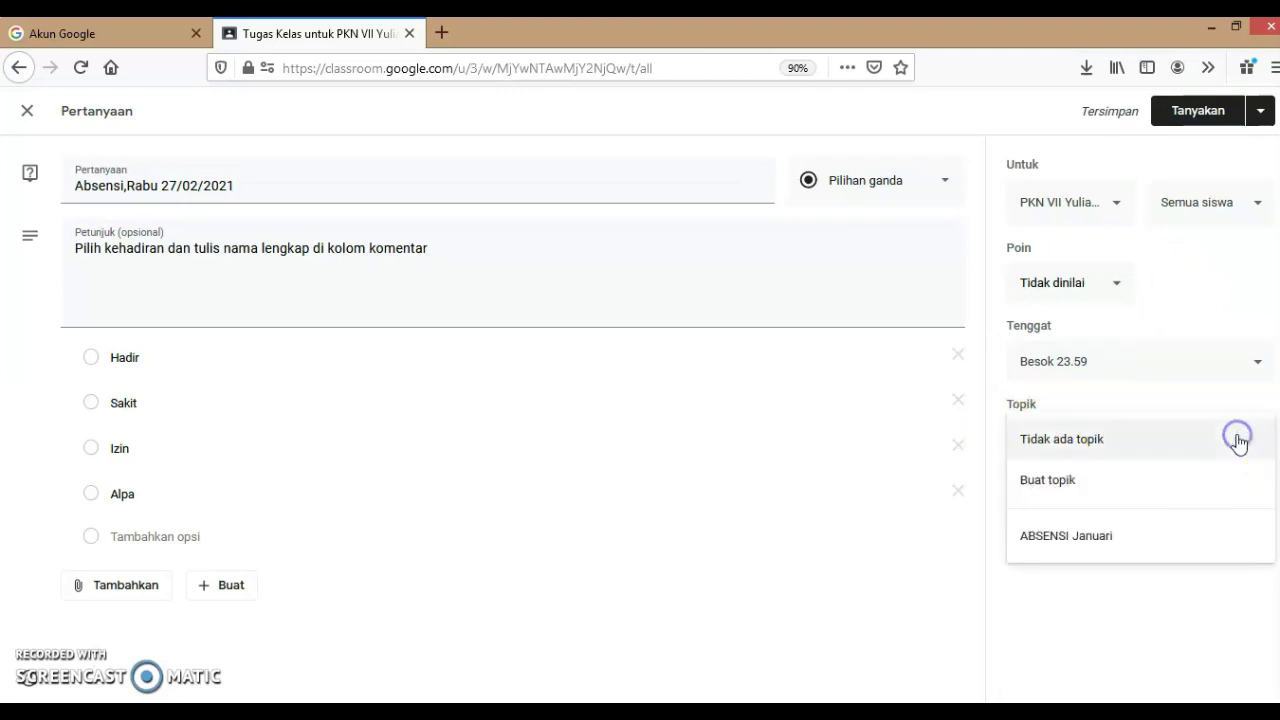
click(1067, 540)
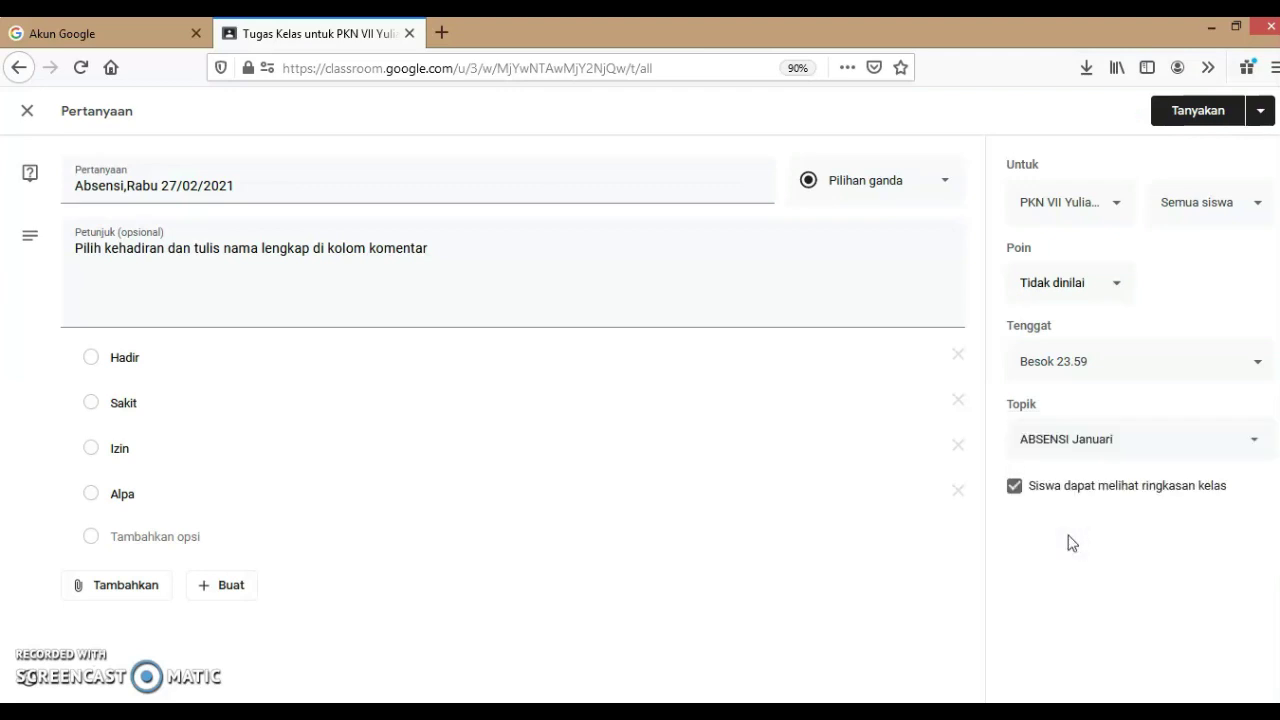
click(1057, 532)
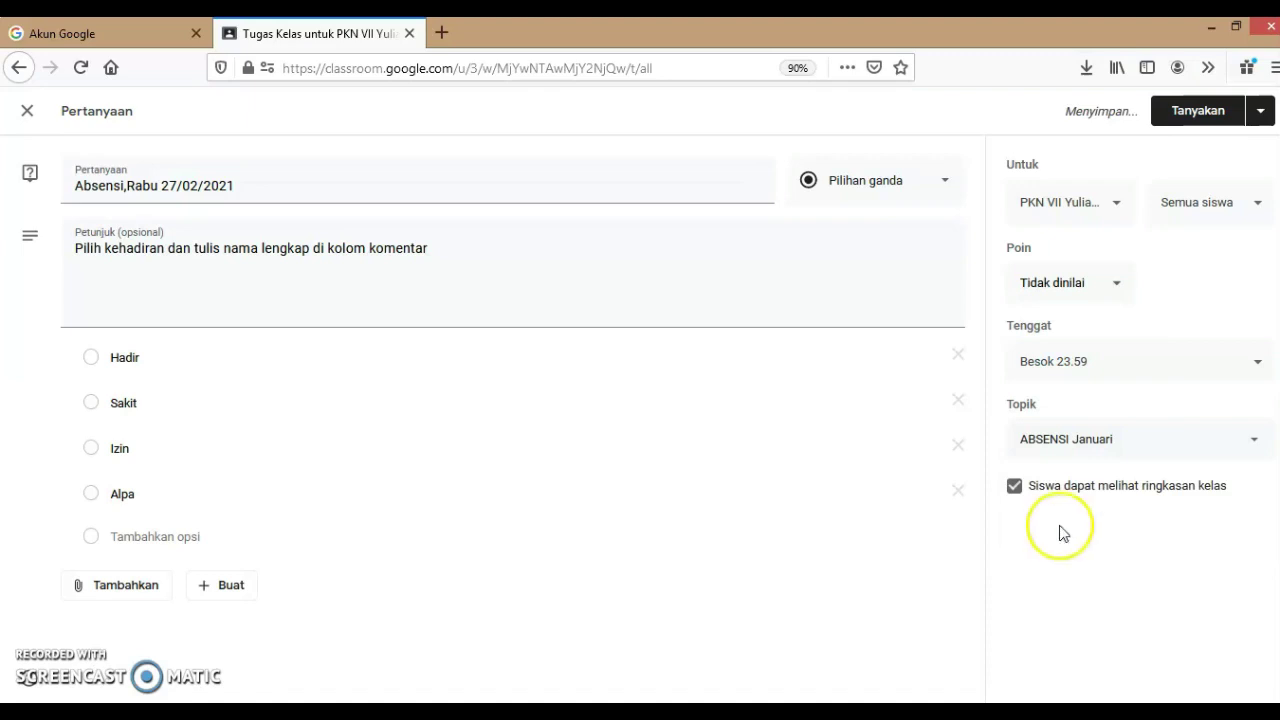
click(1015, 490)
click(1015, 492)
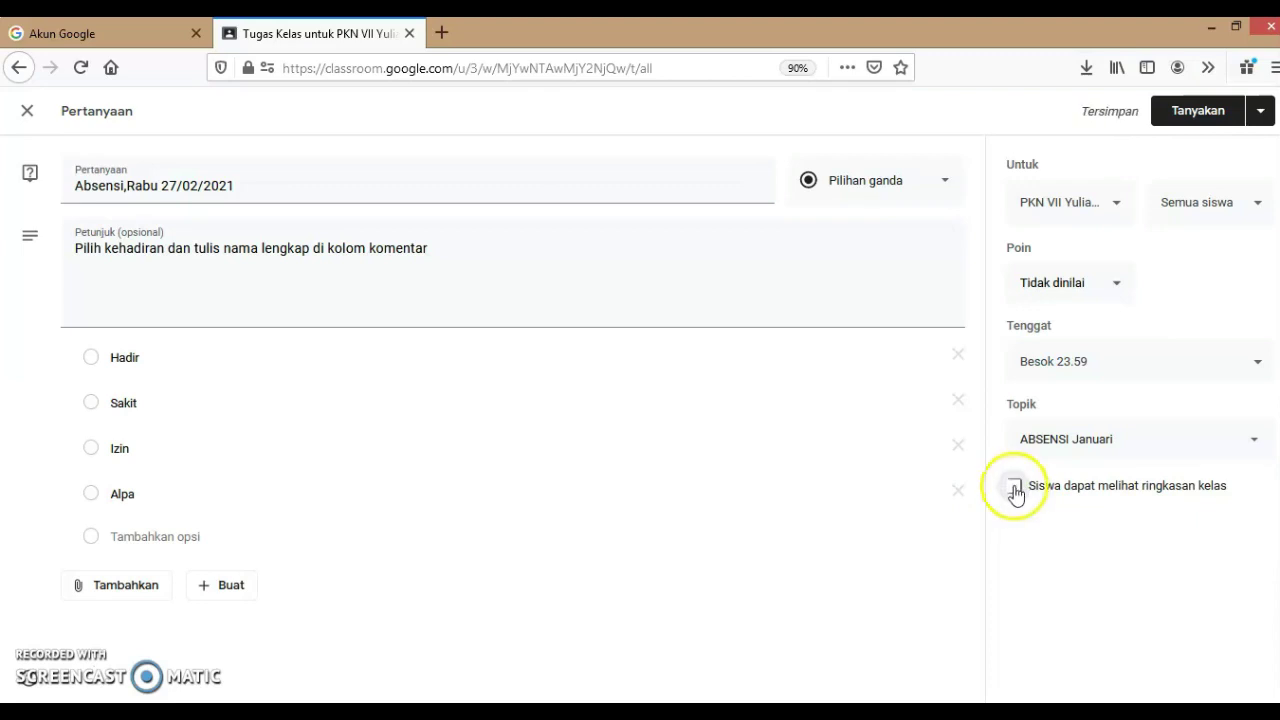
click(1015, 490)
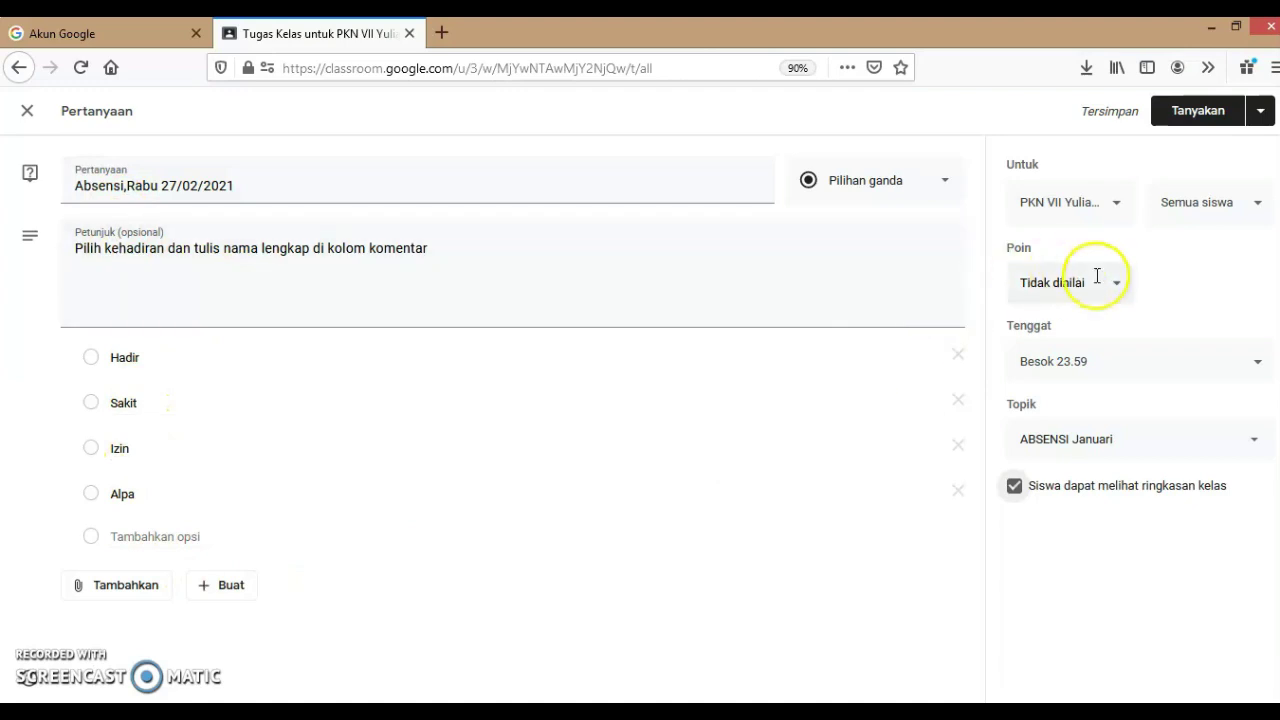
Schedule the attendance question for posting on 27 Jan 2021 at 08.00
click(1260, 116)
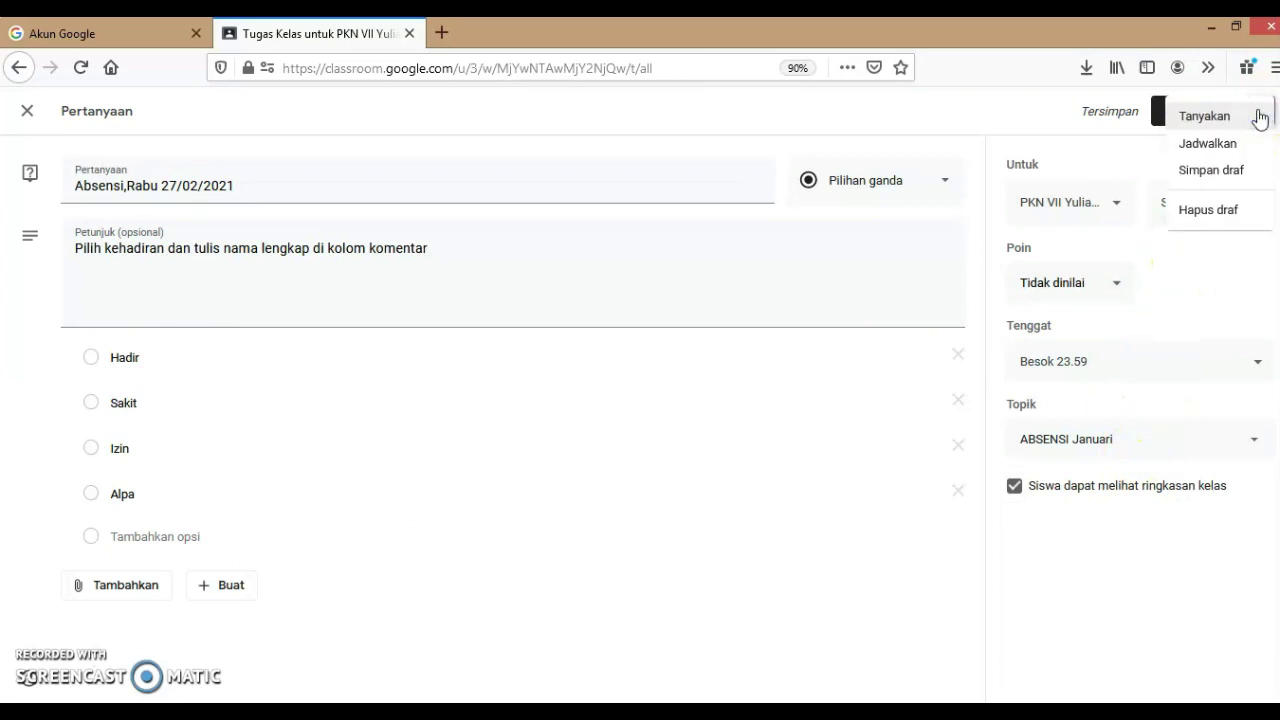
click(1200, 146)
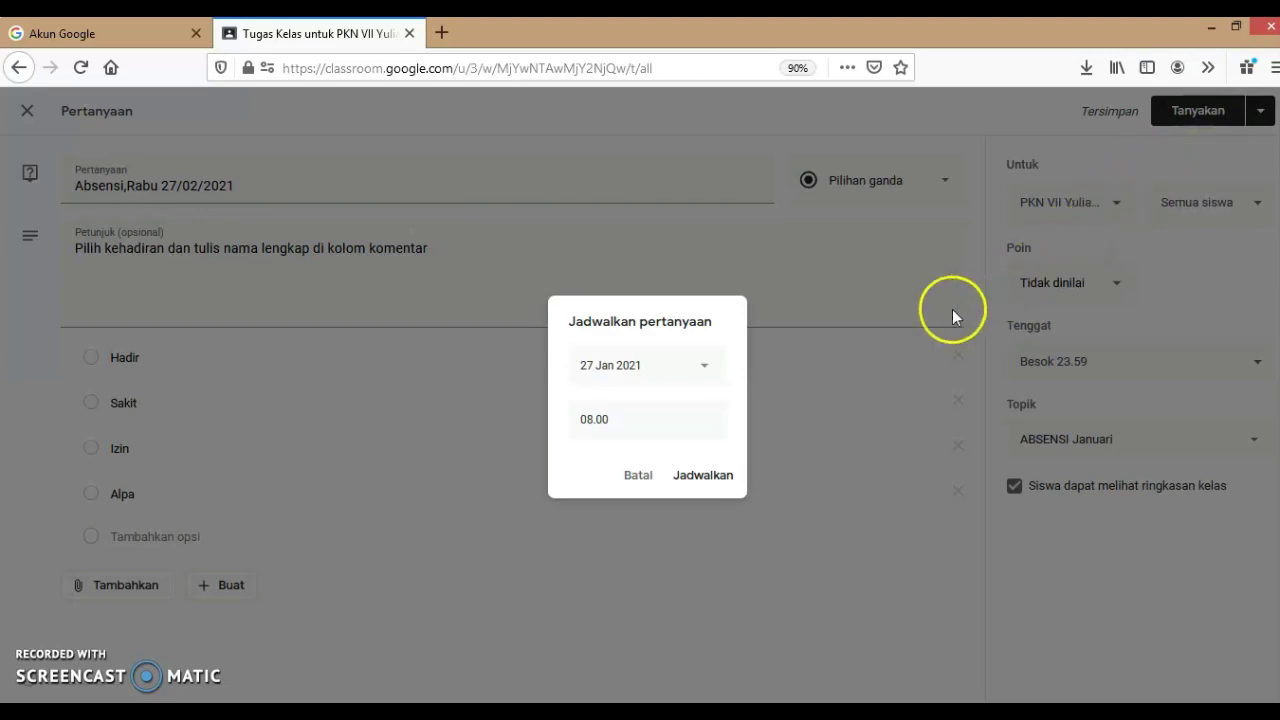
click(706, 370)
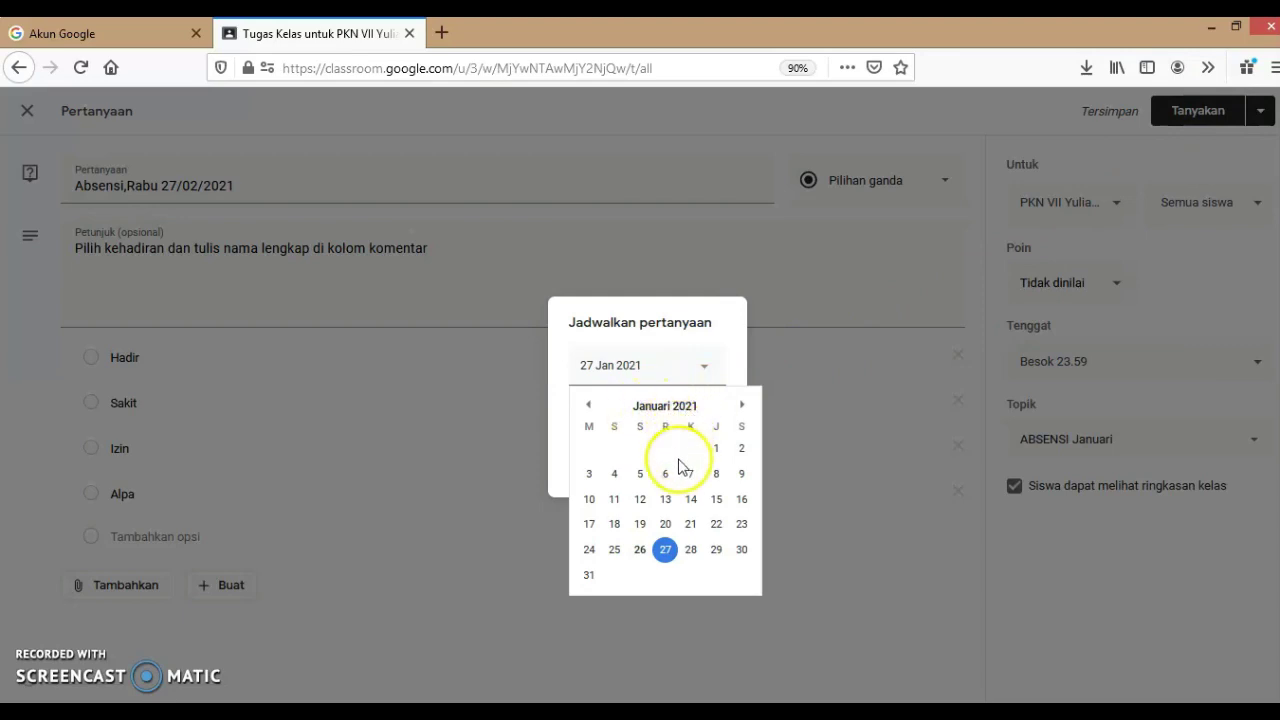
click(666, 552)
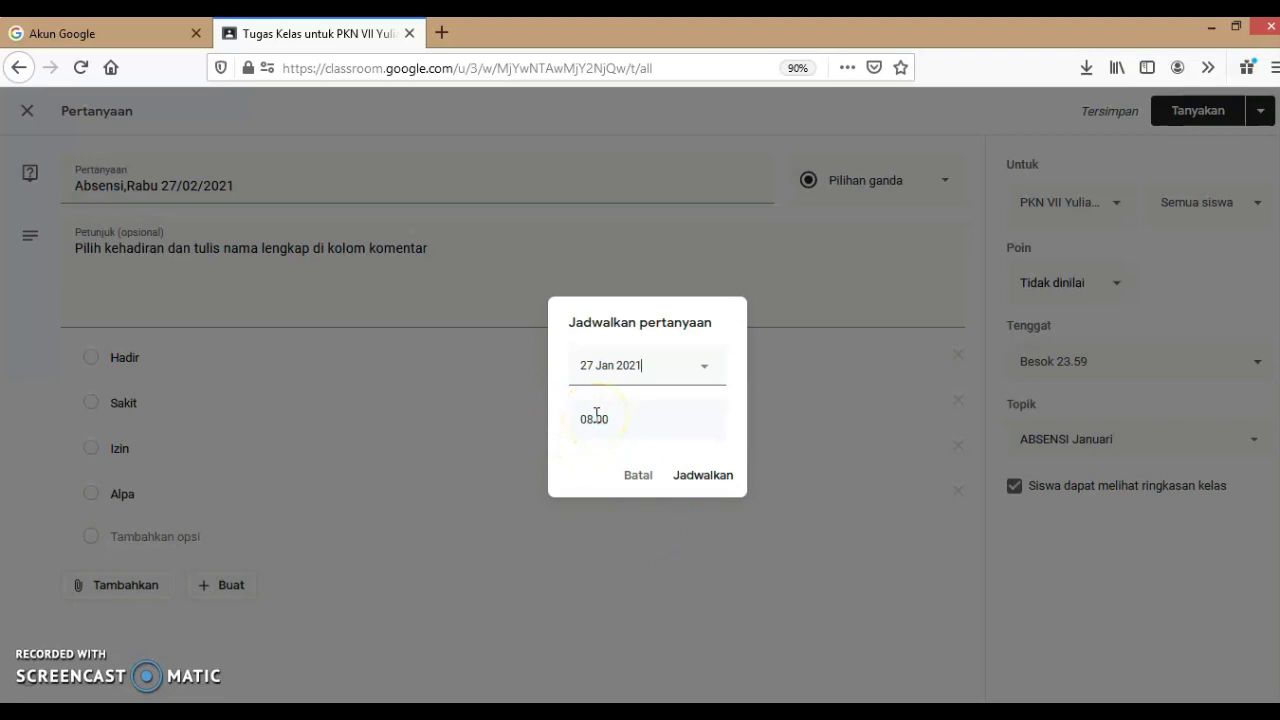
click(700, 478)
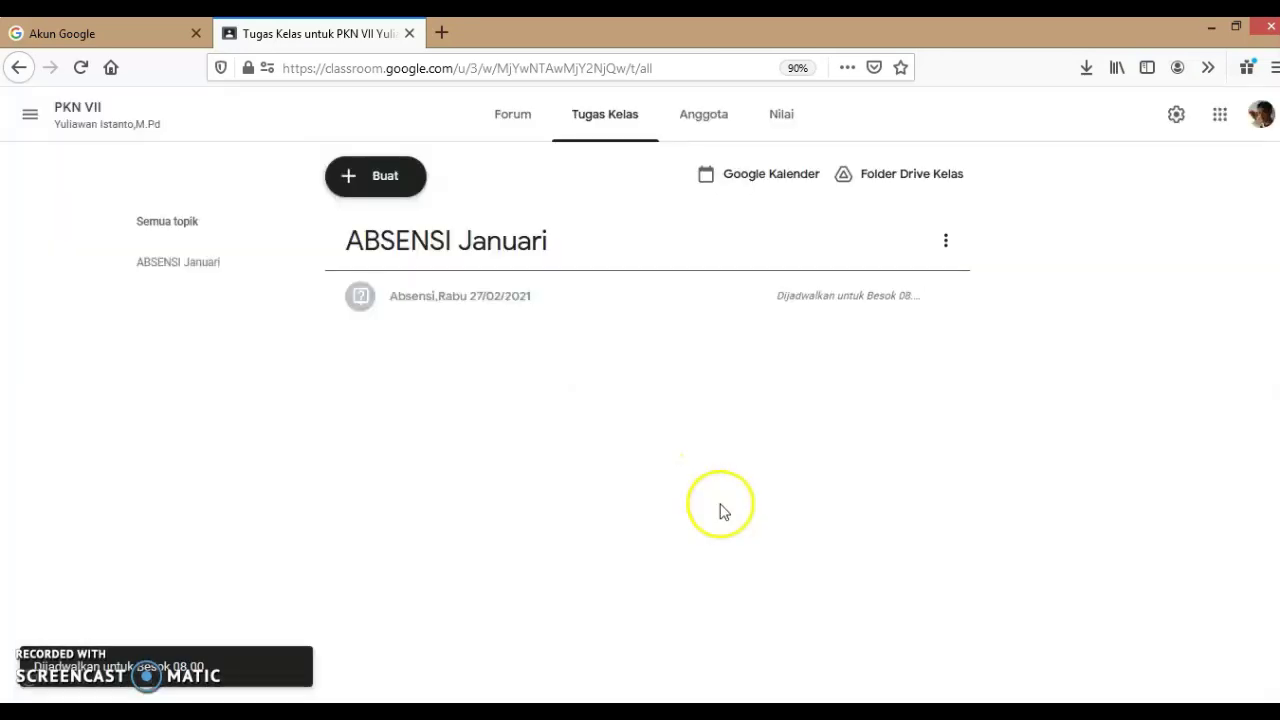
click(464, 313)
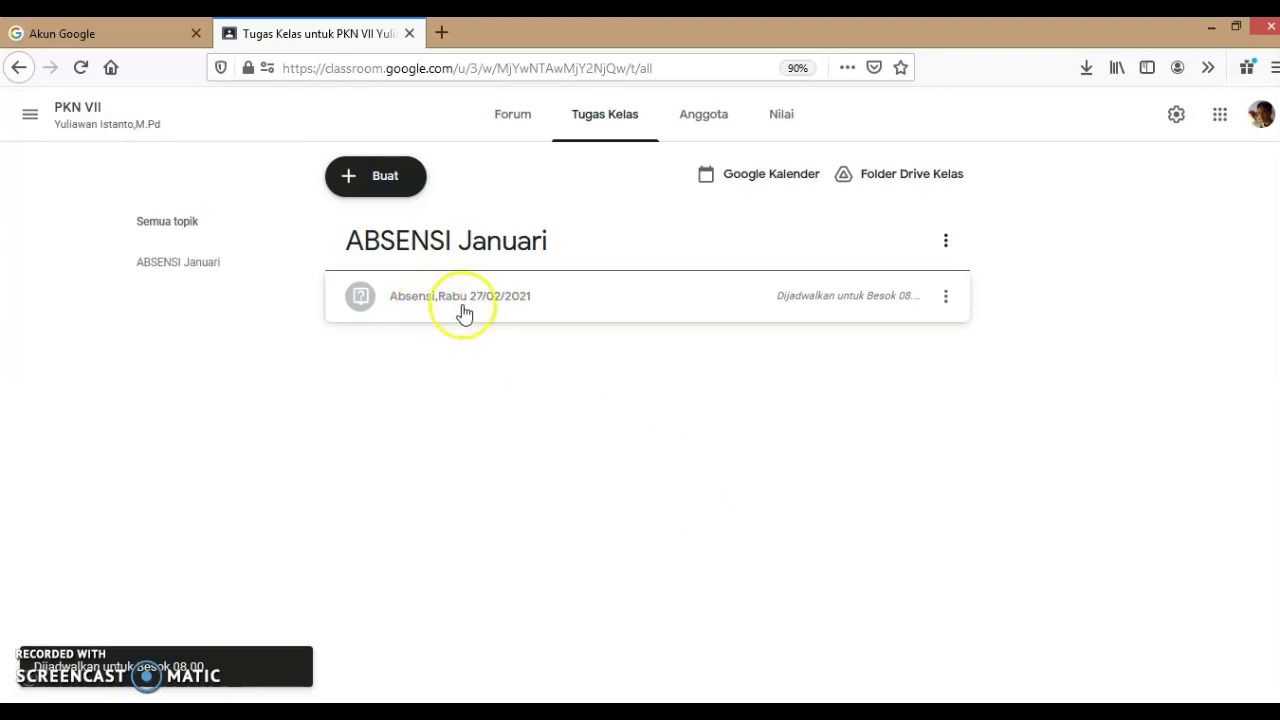
click(476, 312)
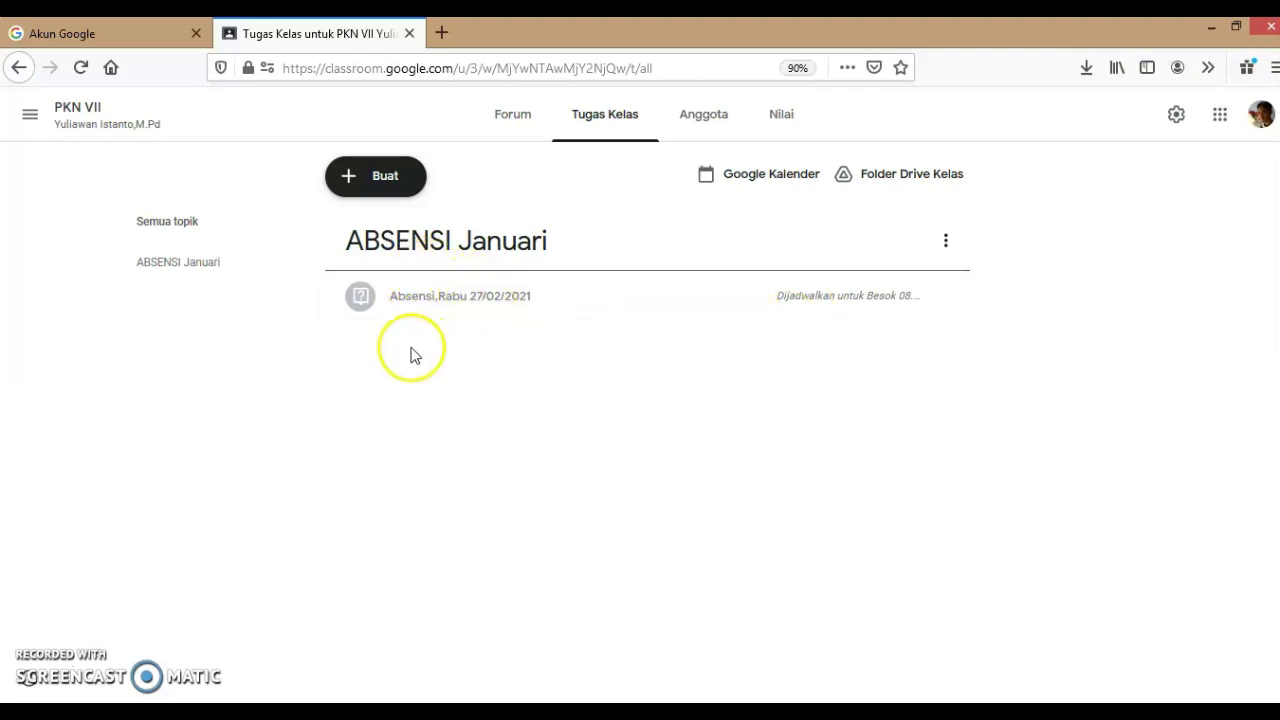
click(375, 175)
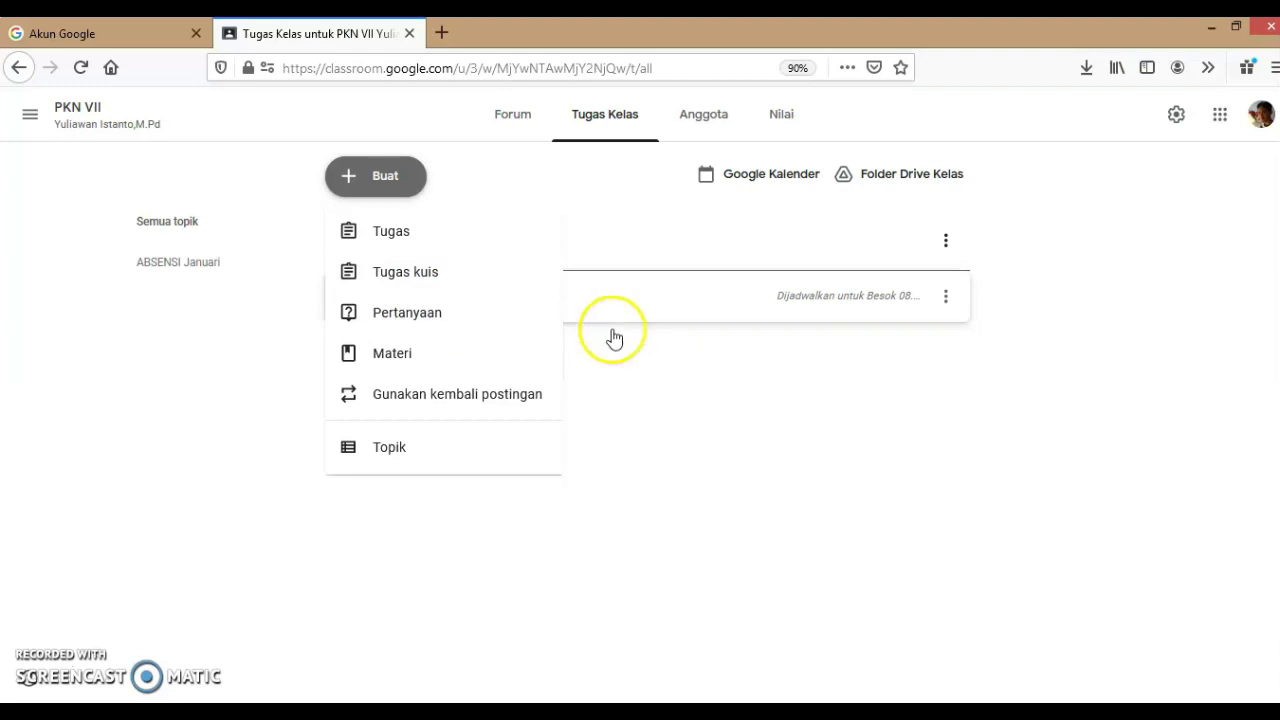
click(611, 368)
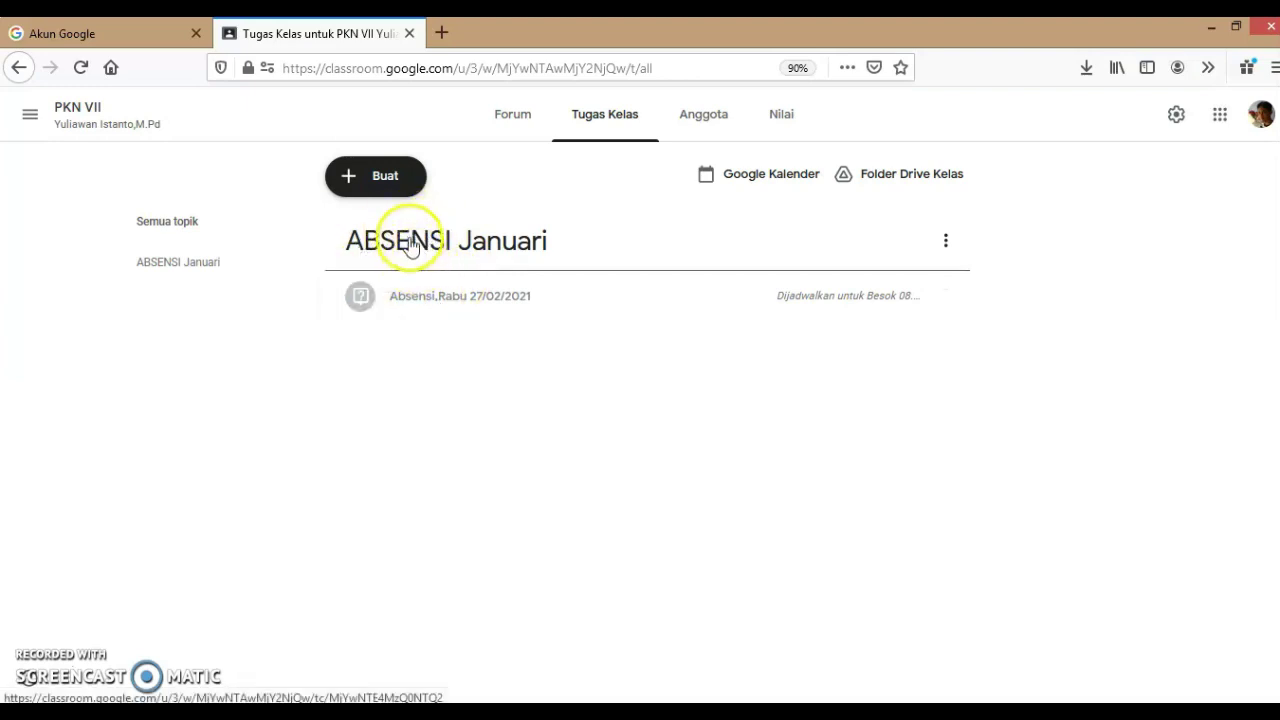
Create a new classwork topic named ABSENSI Februari
click(382, 187)
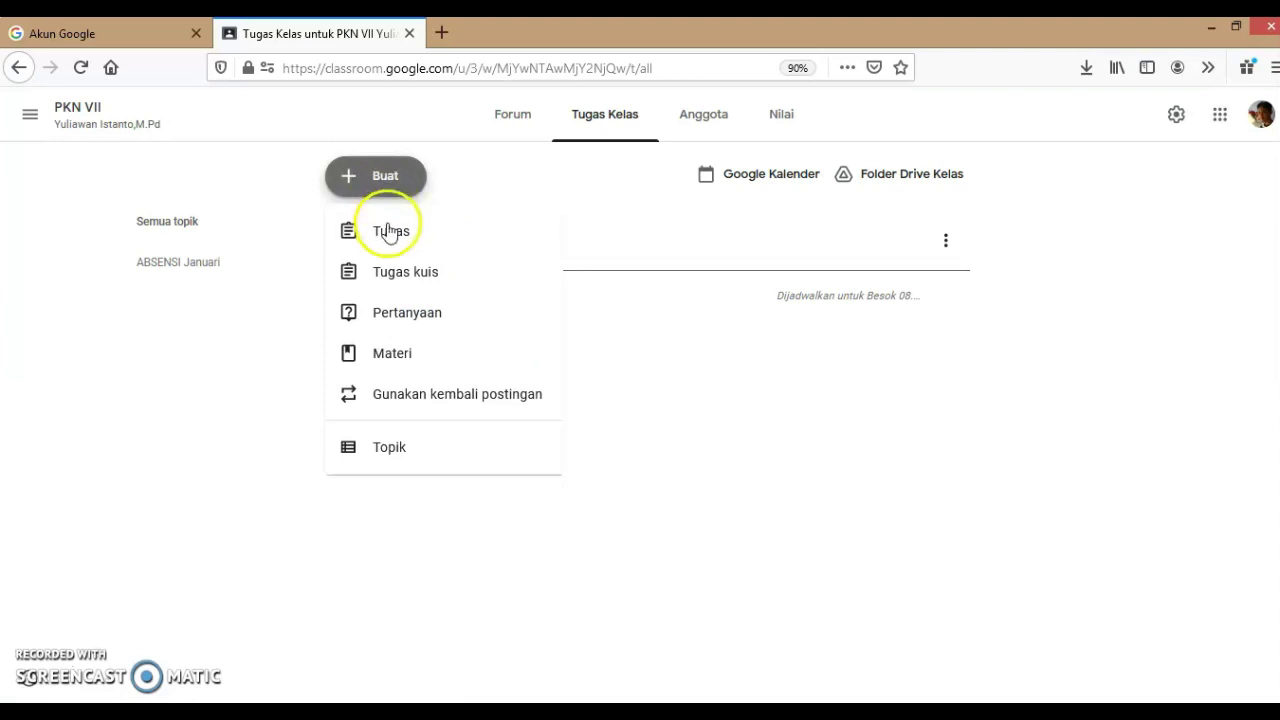
click(388, 450)
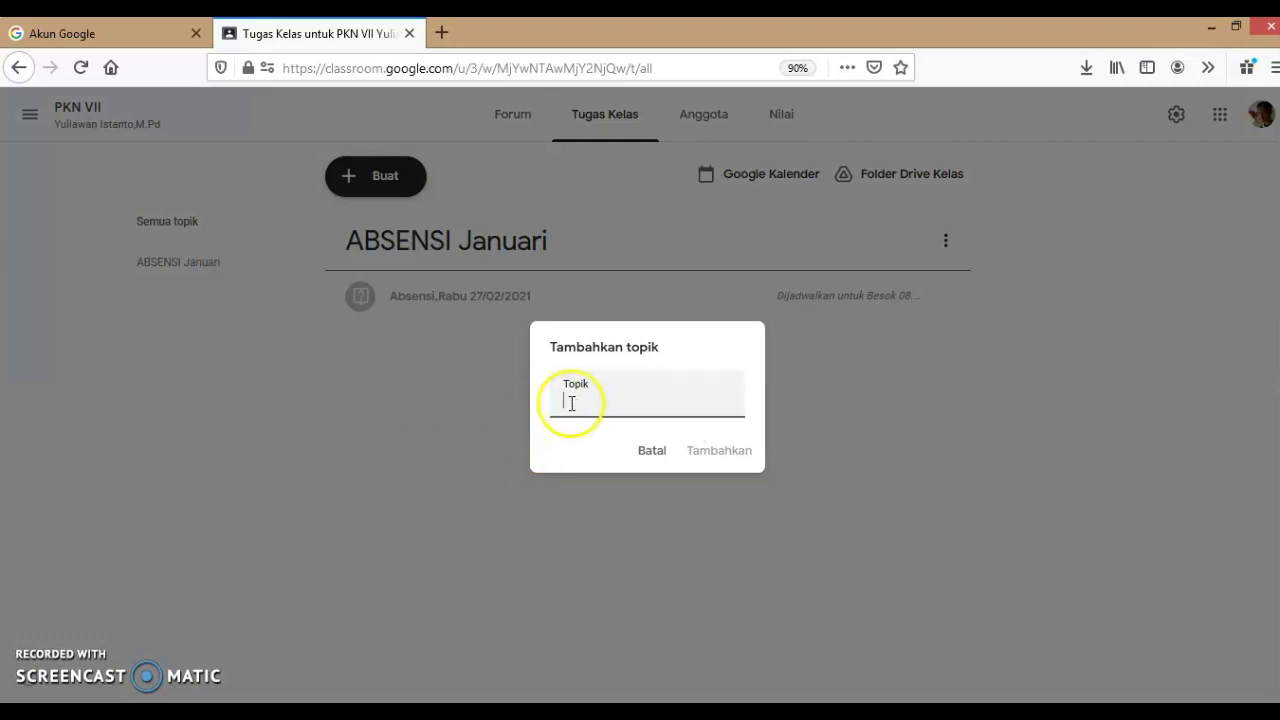
text(ABSENSI Februari)
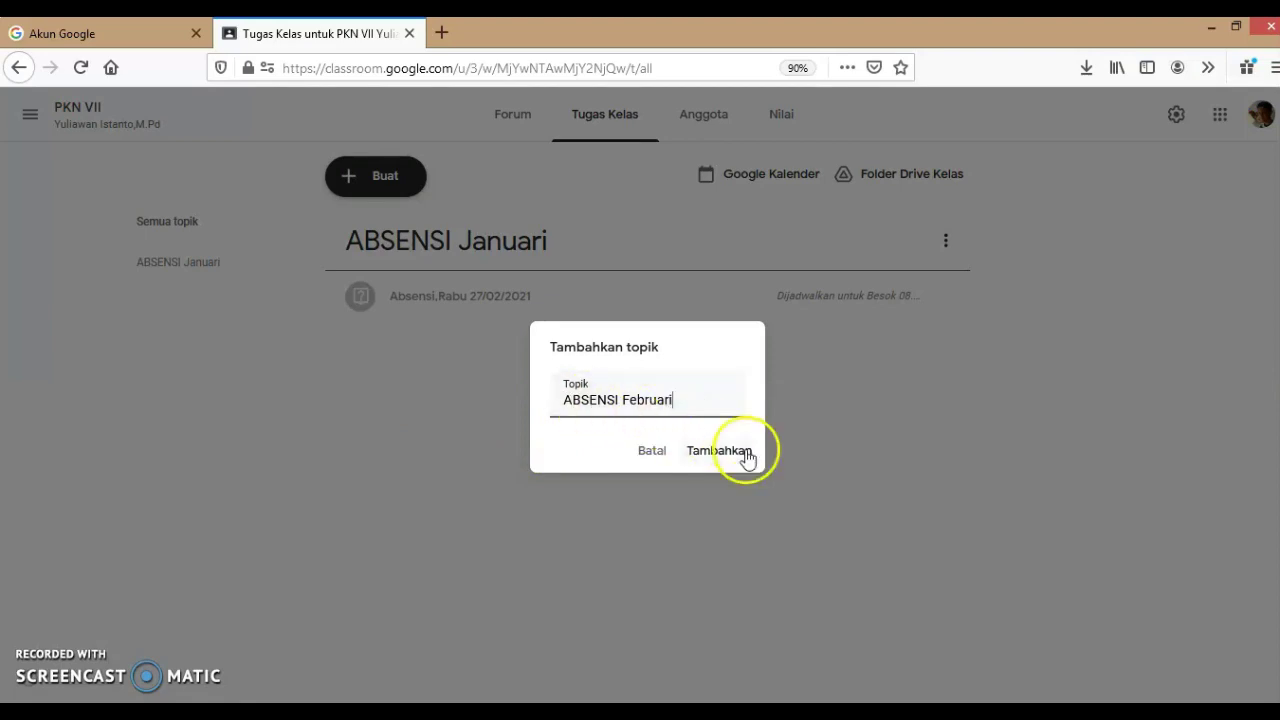
click(712, 455)
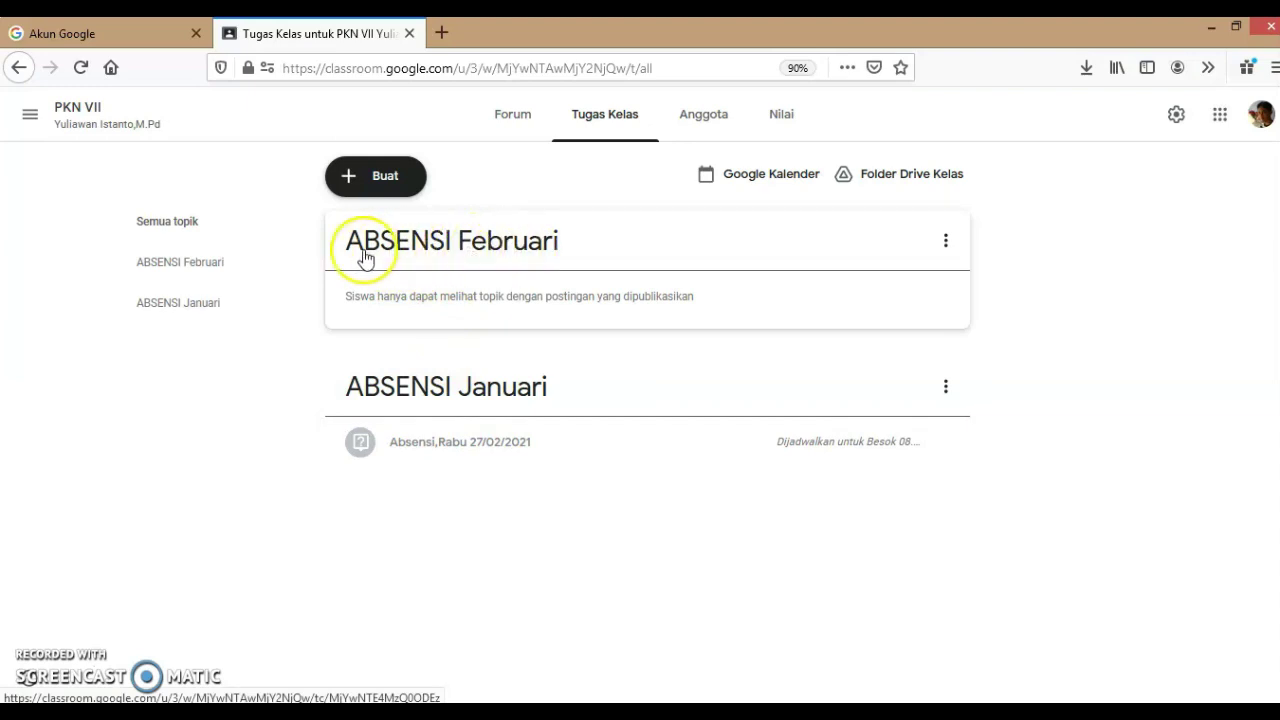
Create a question titled "Absensi Rabu,03/02/2021" with the instructions "Pilihlan kehadiran dan tulis nama lengkap di kolom komentar"
click(385, 182)
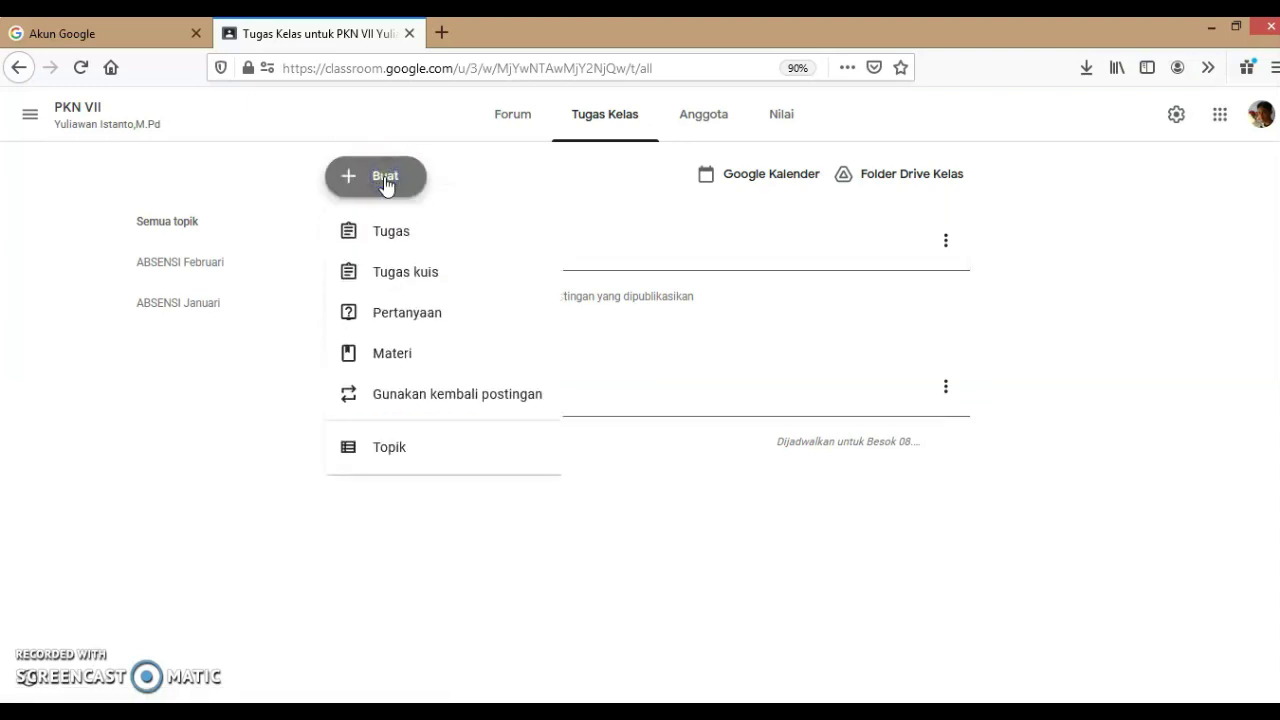
click(400, 318)
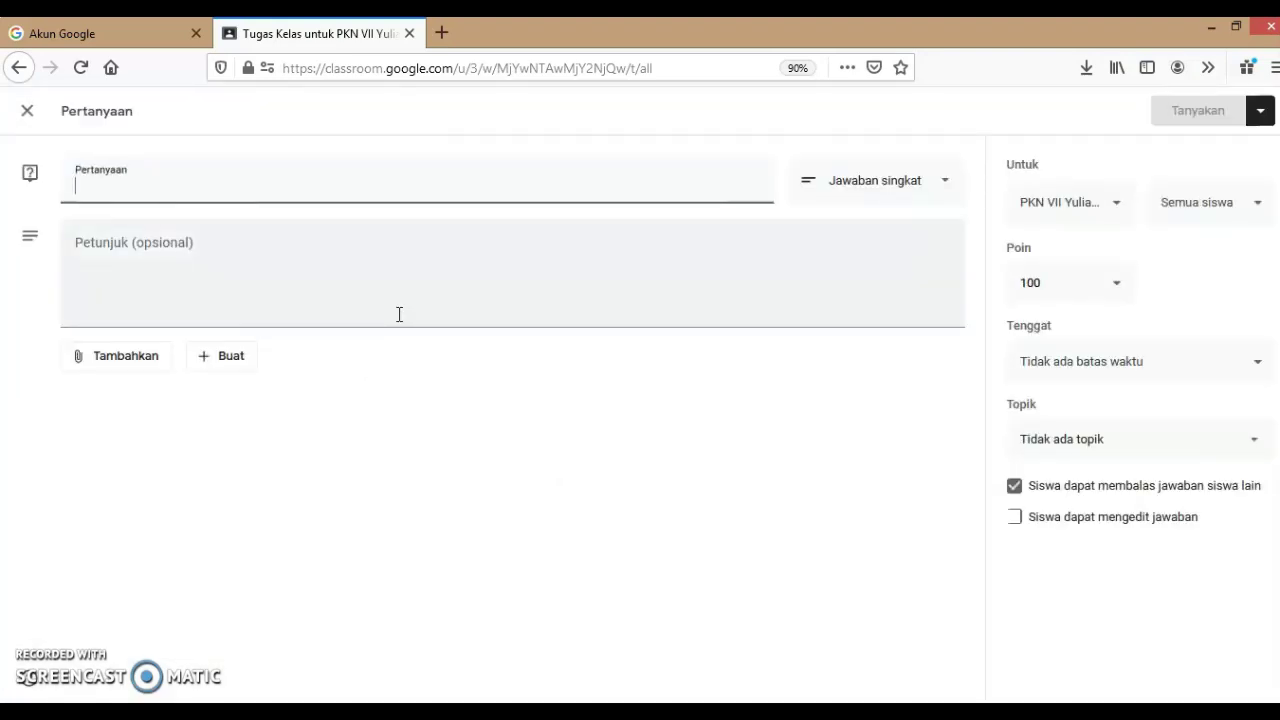
click(78, 189)
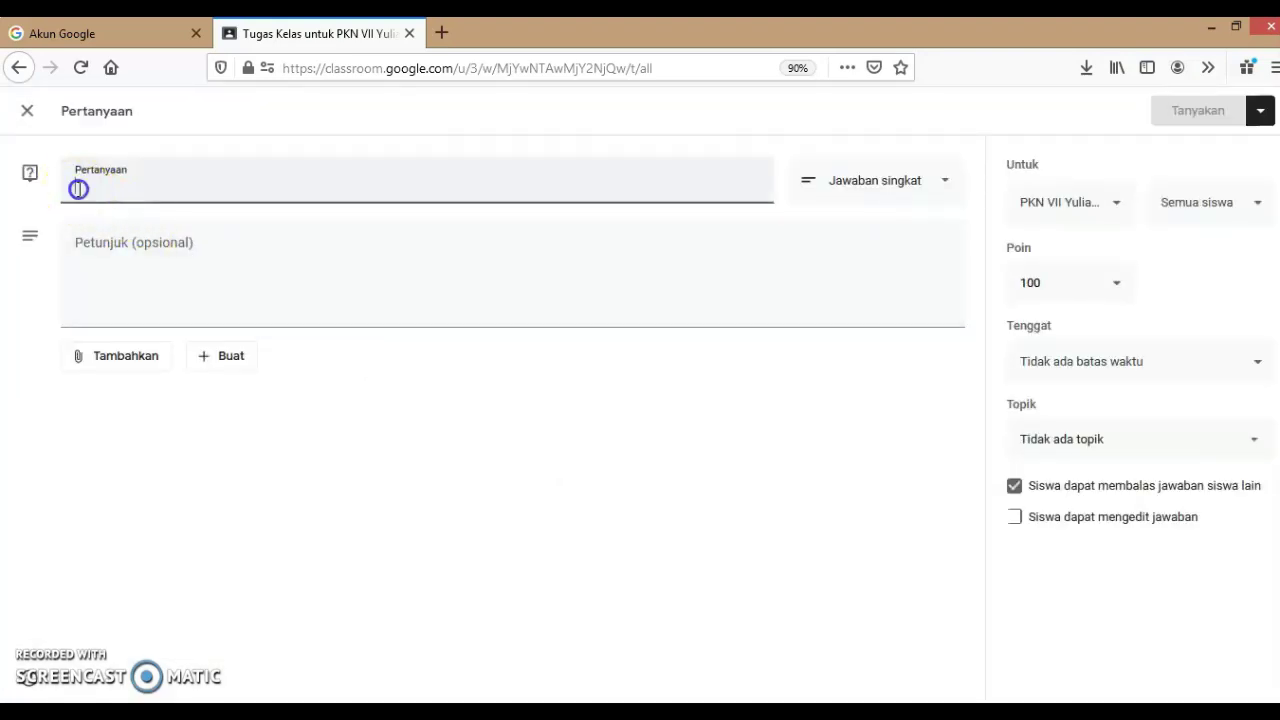
text(Absensi)
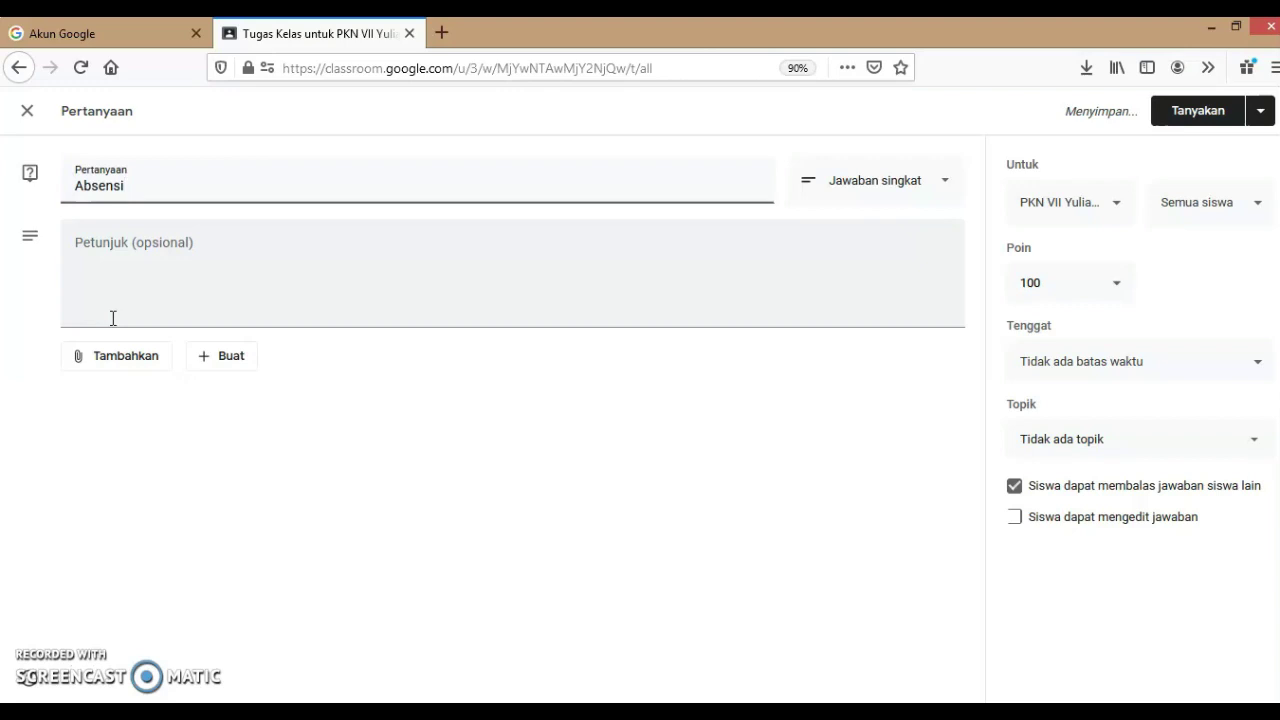
text(Rabu,)
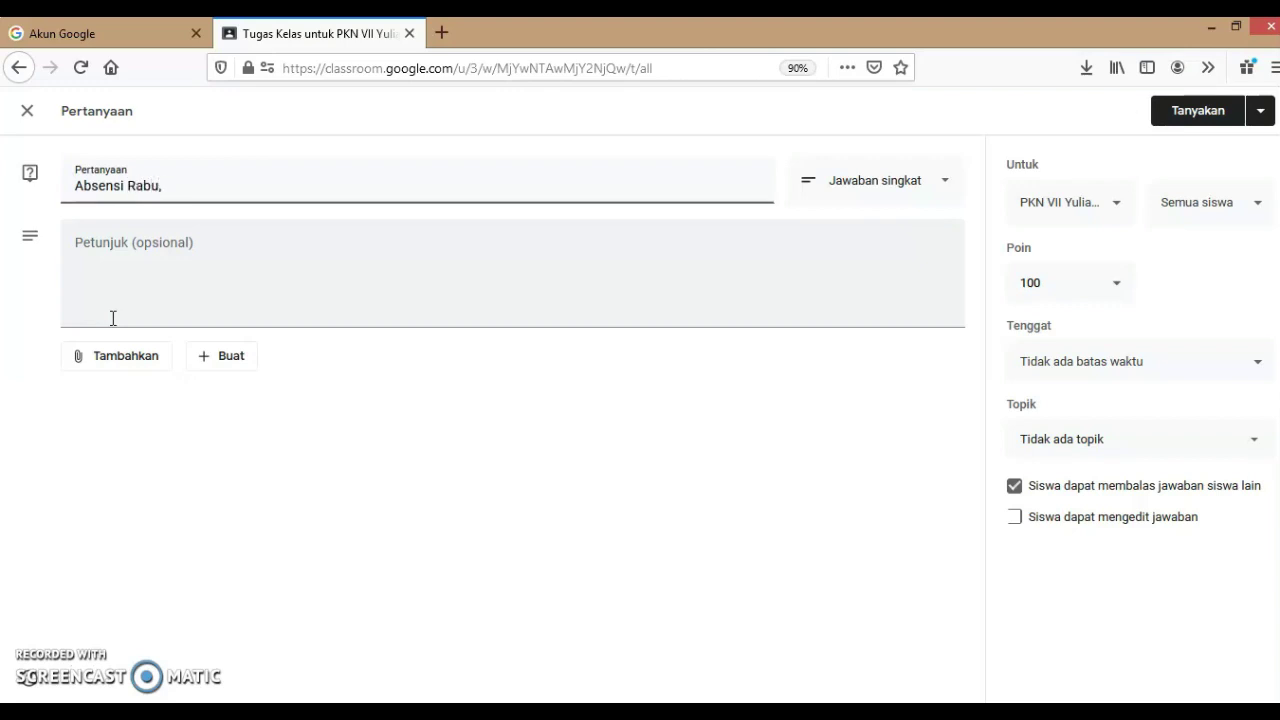
text(03/02/2)
text(021)
click(86, 243)
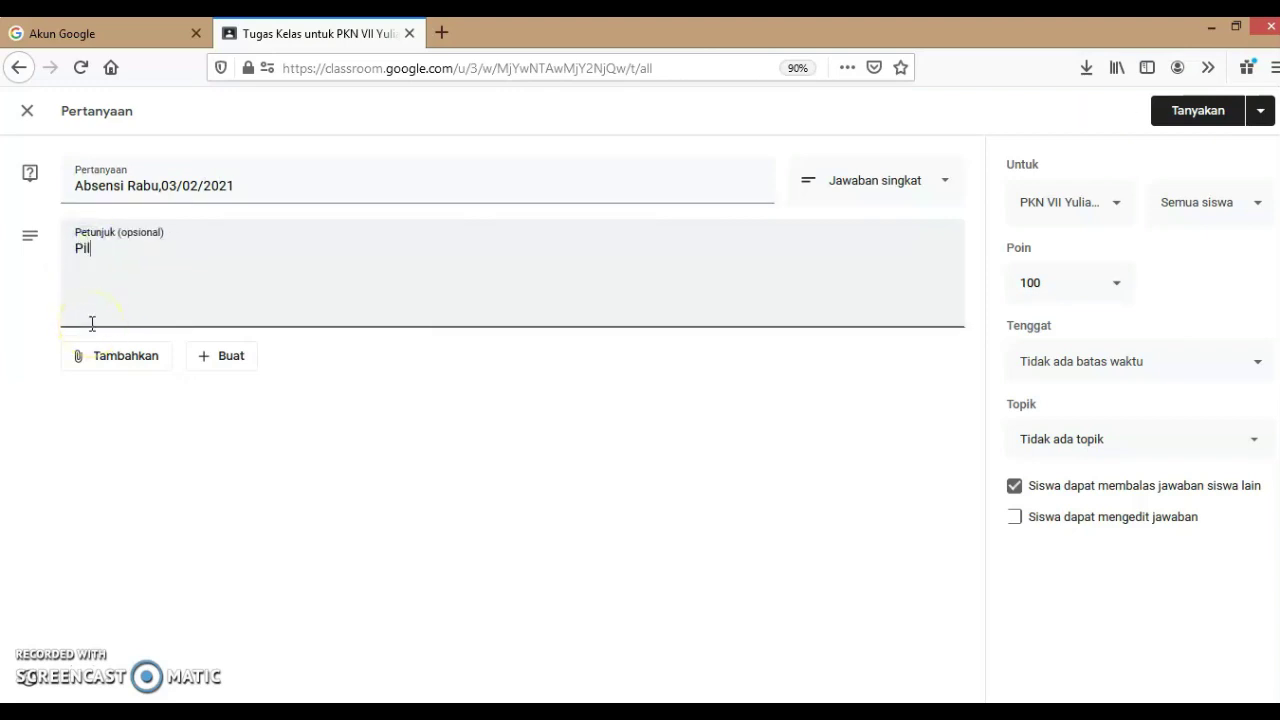
text(Pilihlan kehadiran)
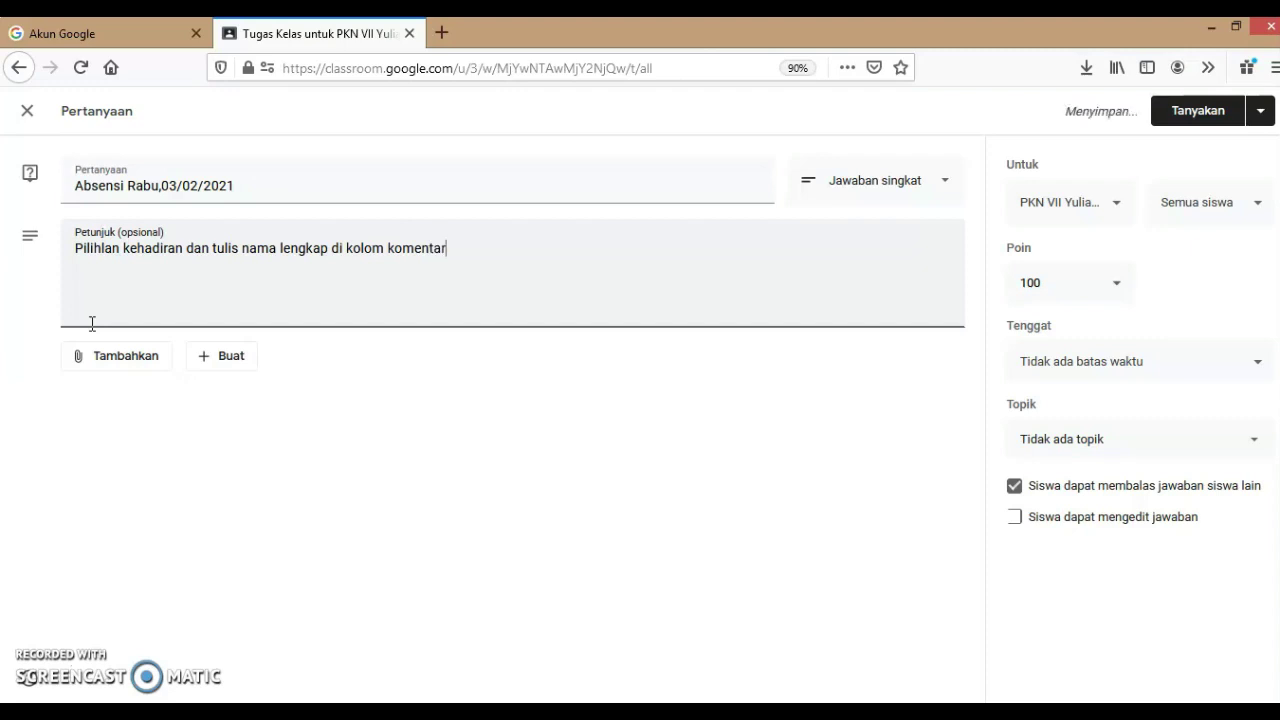
Make the question multiple choice (Pilihan ganda) with the answer options Hadir, Sakit, Izin and Alpa
click(921, 196)
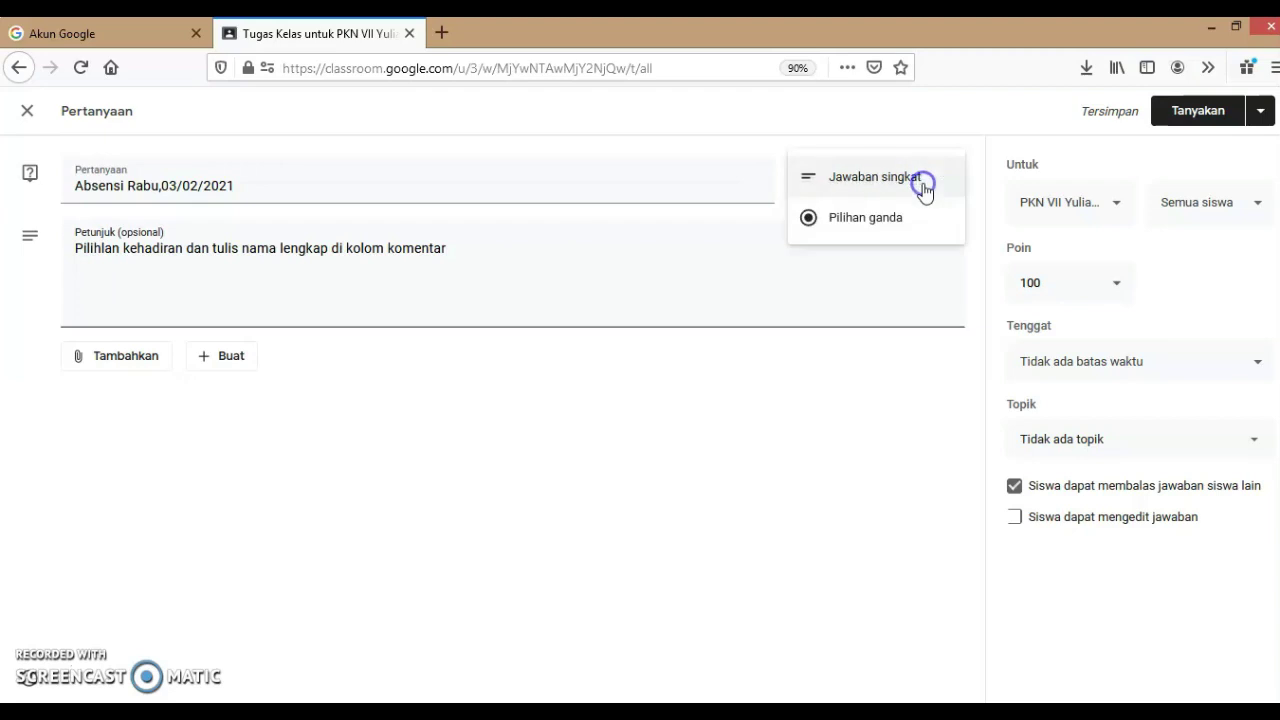
click(850, 217)
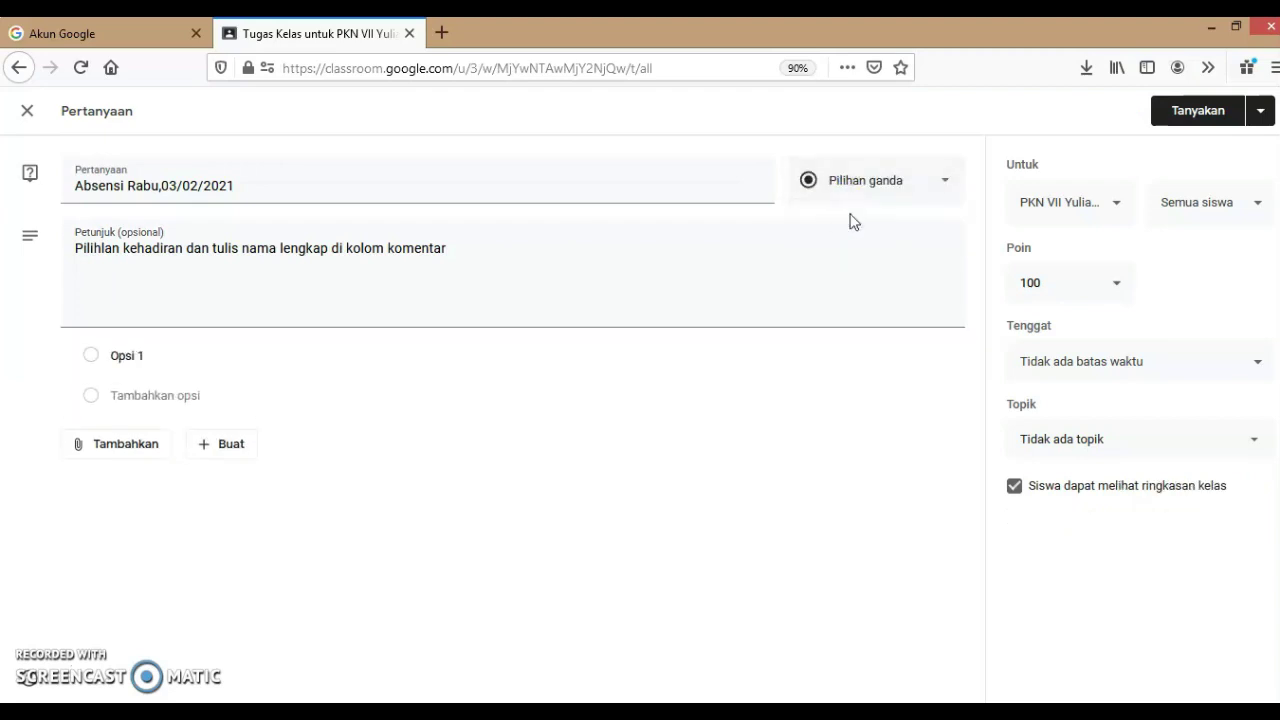
click(137, 355)
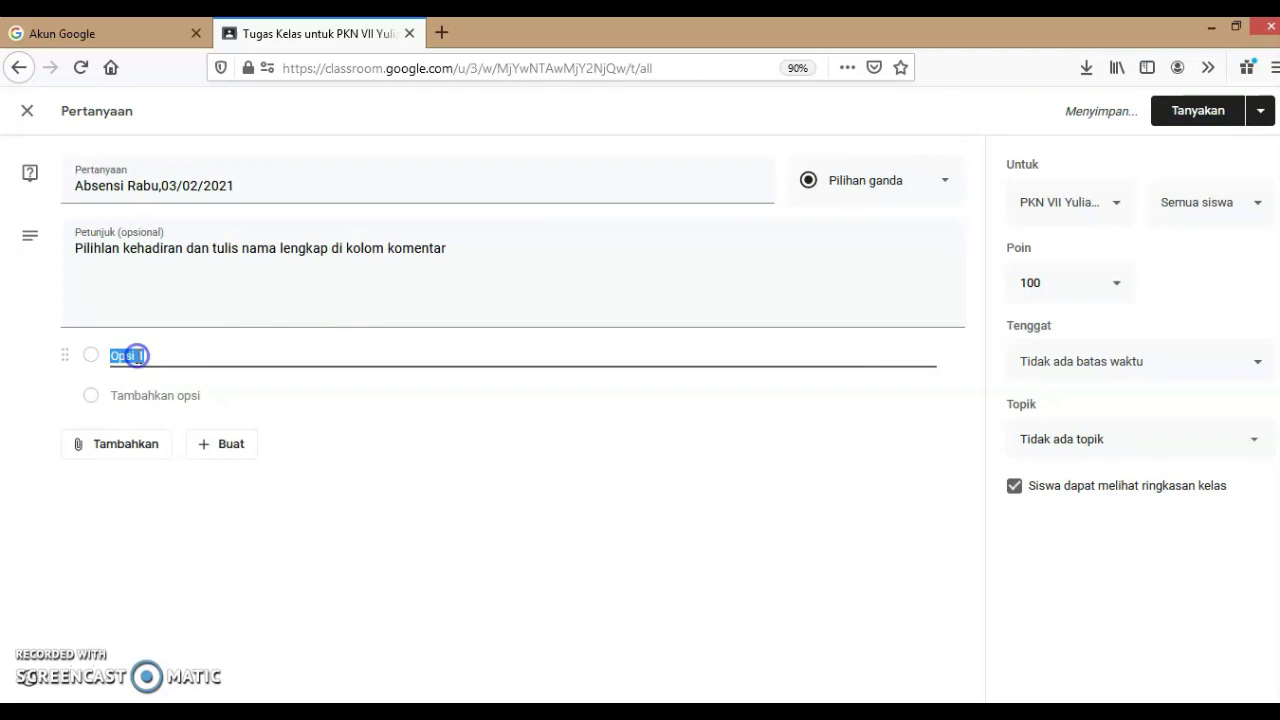
text(Hadir)
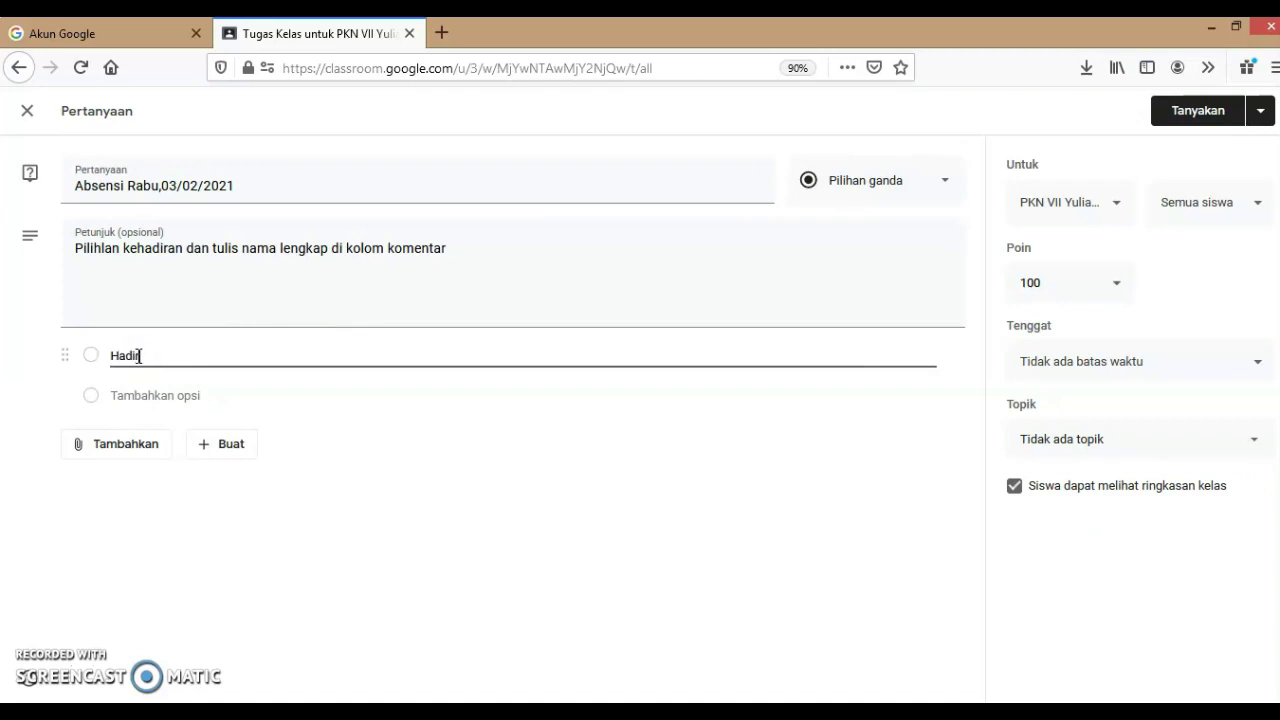
key(Return)
text(Sakit)
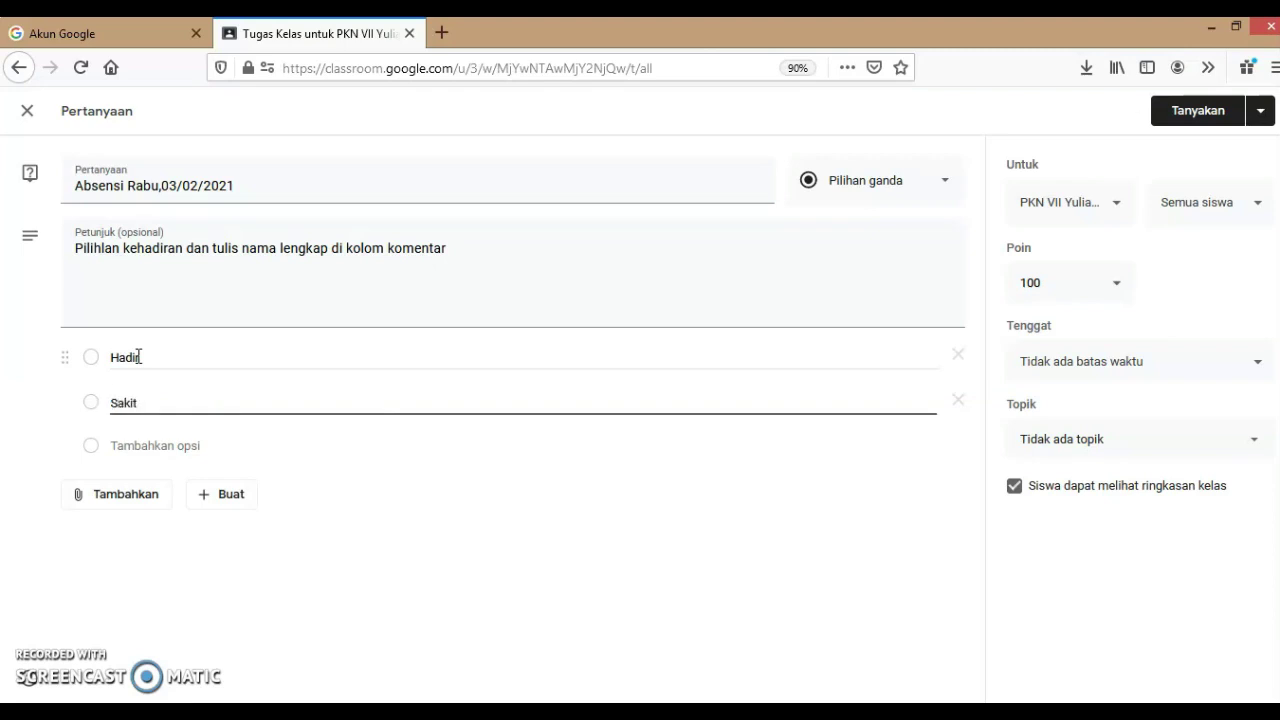
key(Return)
text(Izin)
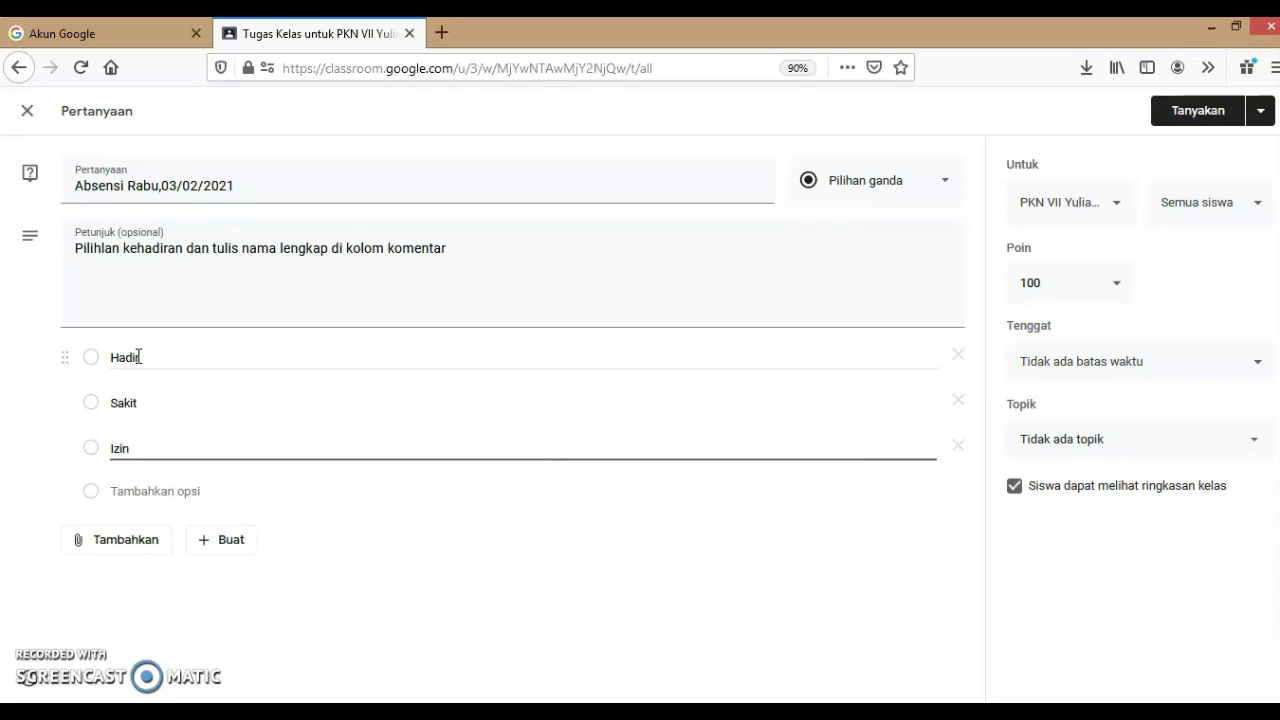
key(Return)
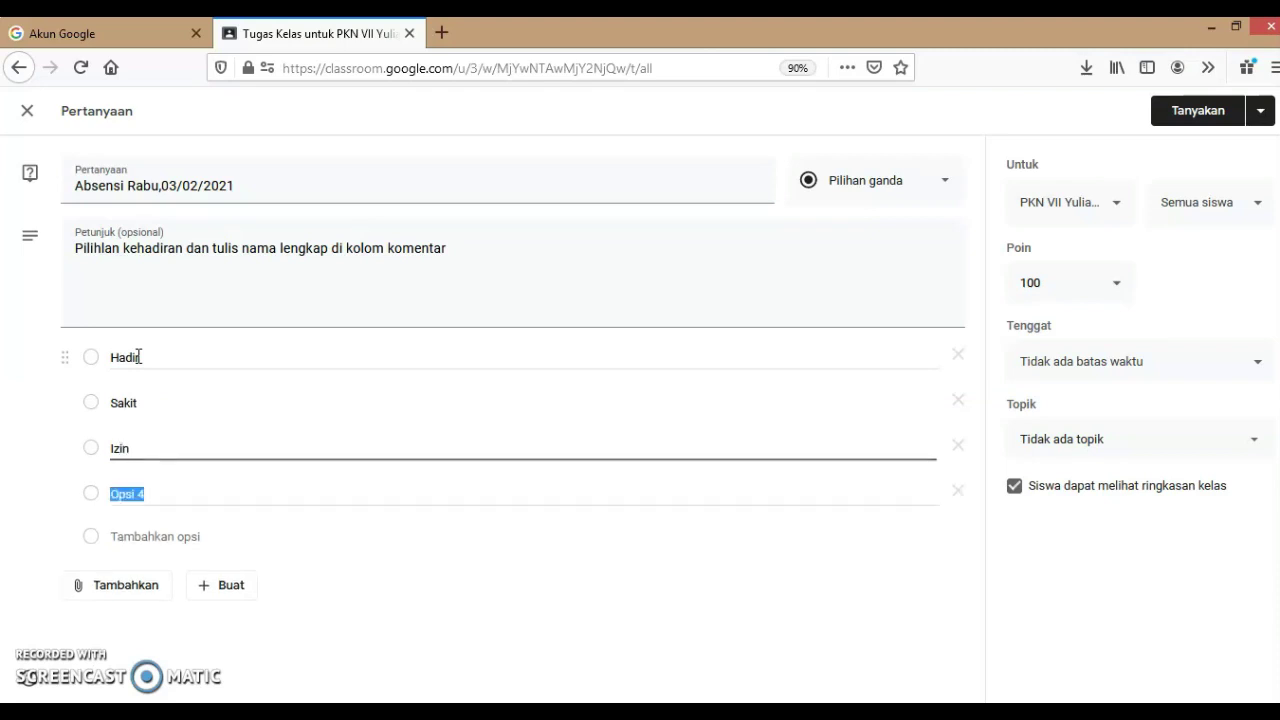
text(Alpa)
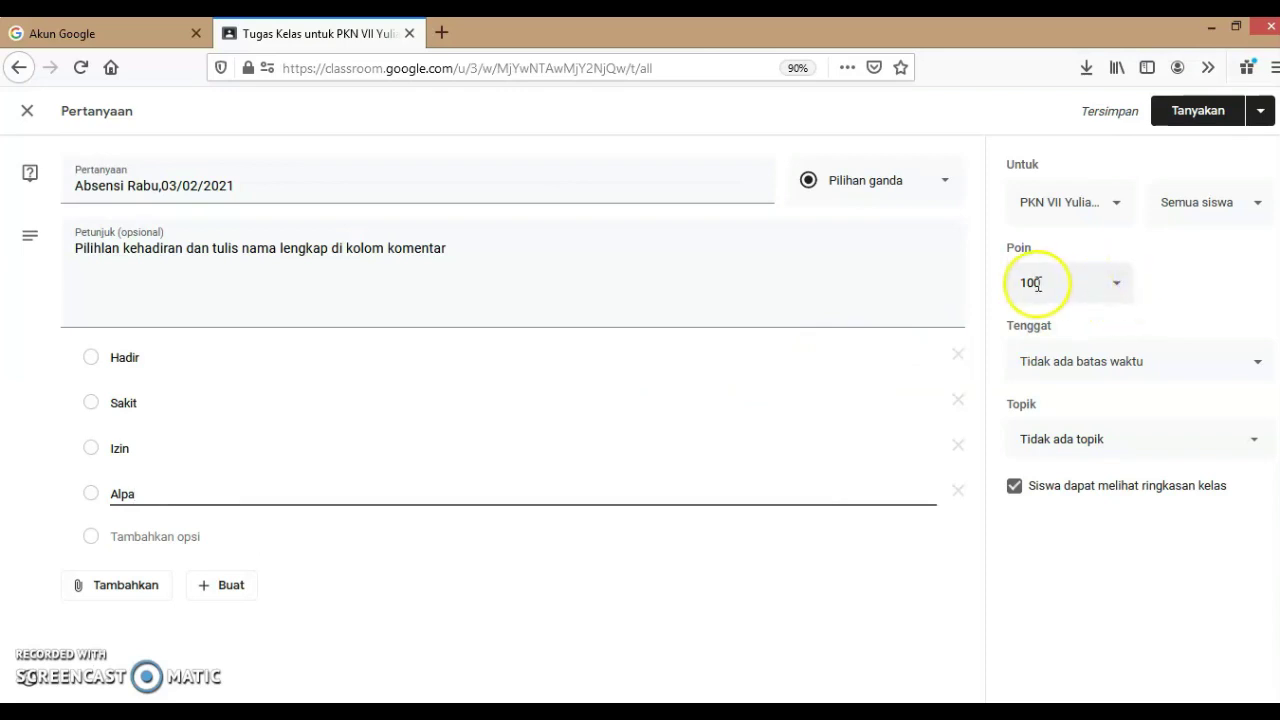
Set the February attendance question's points to Tidak dinilai and its deadline to 3 Feb 2021 at 23.59
click(1109, 286)
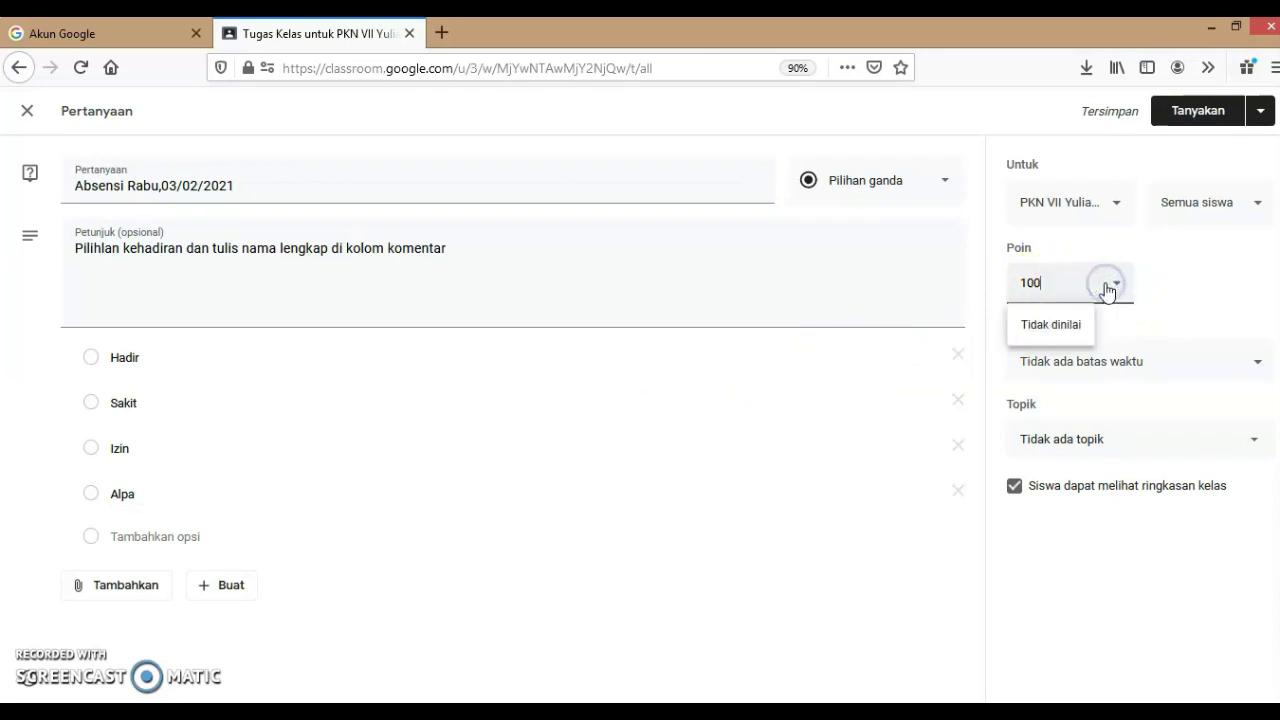
click(1040, 324)
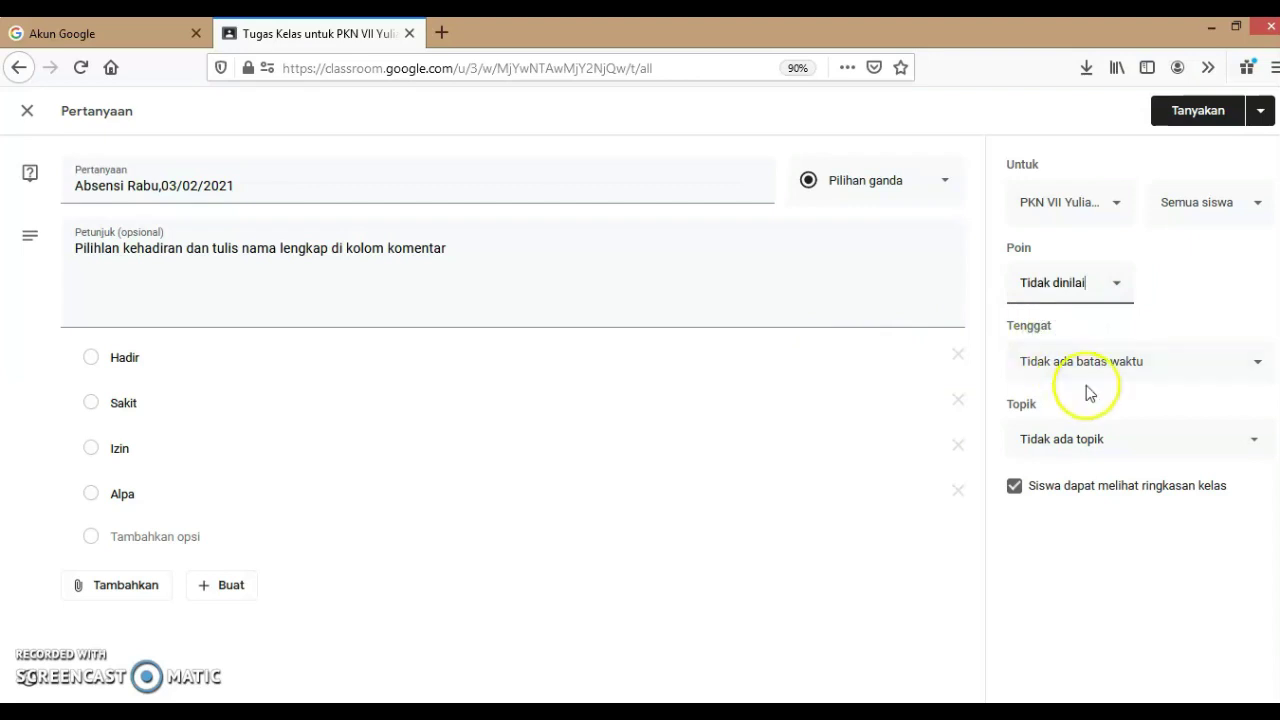
click(1183, 364)
click(1123, 424)
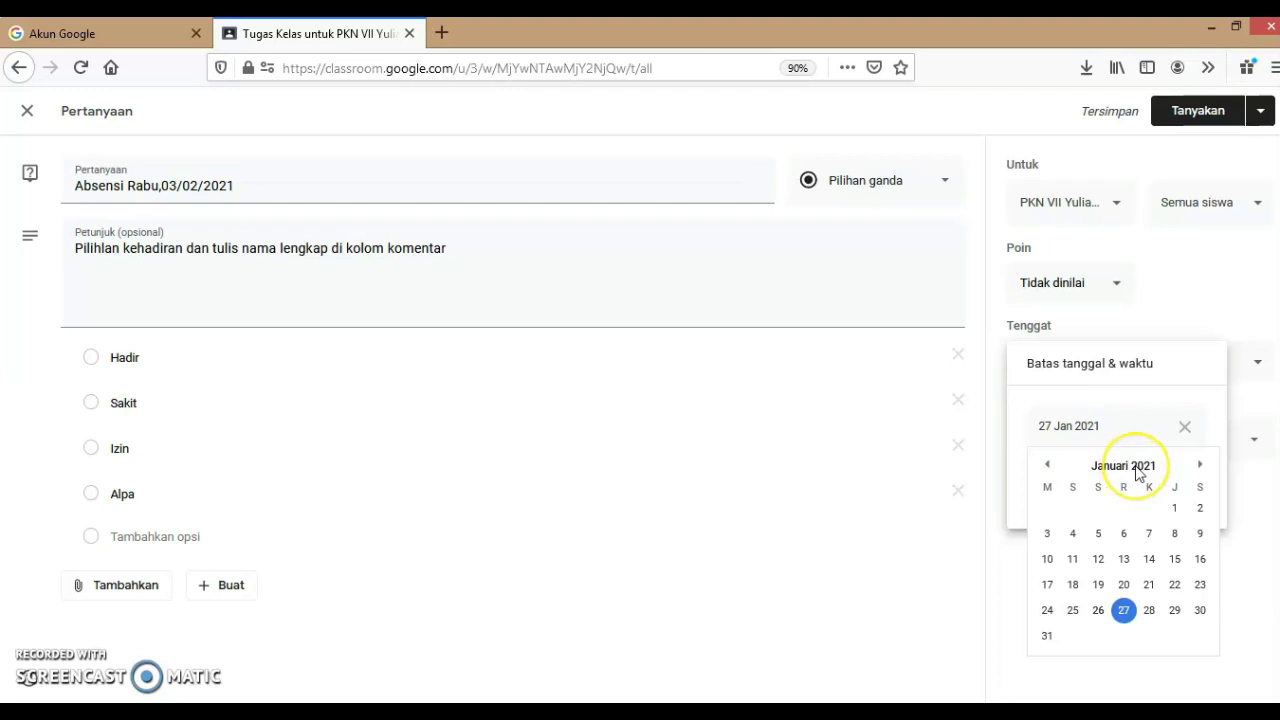
click(1201, 467)
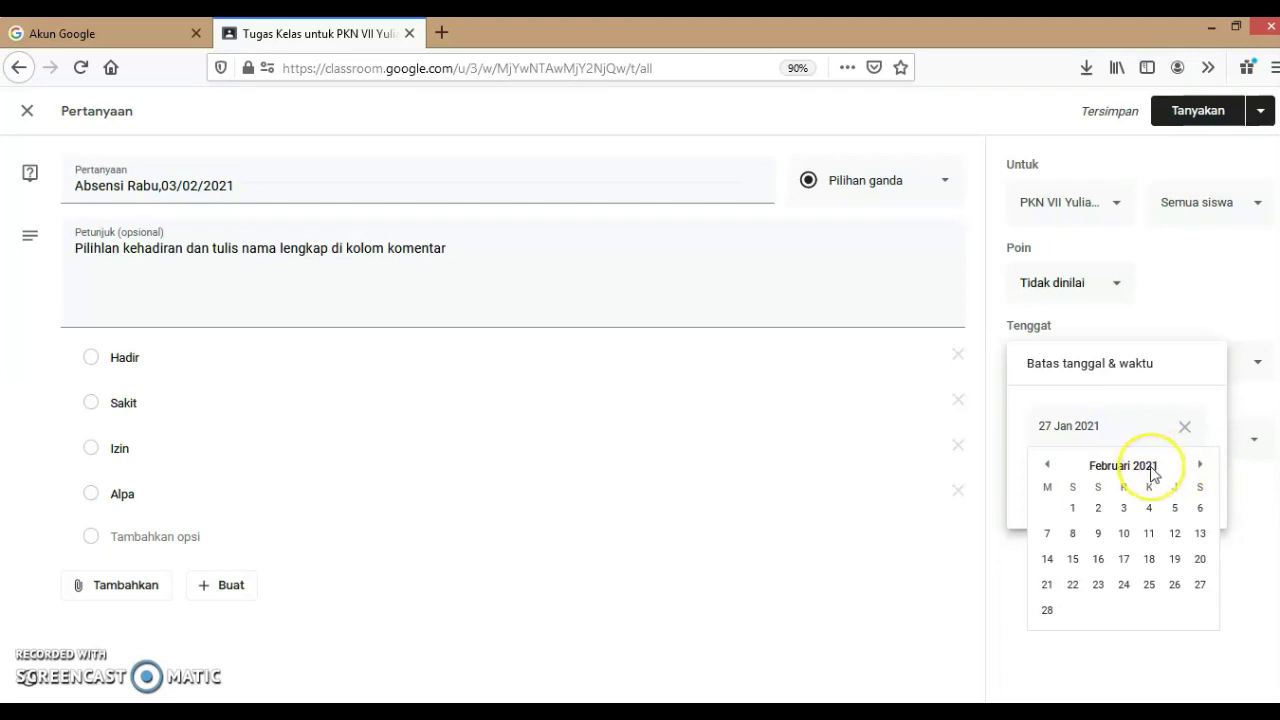
click(1125, 511)
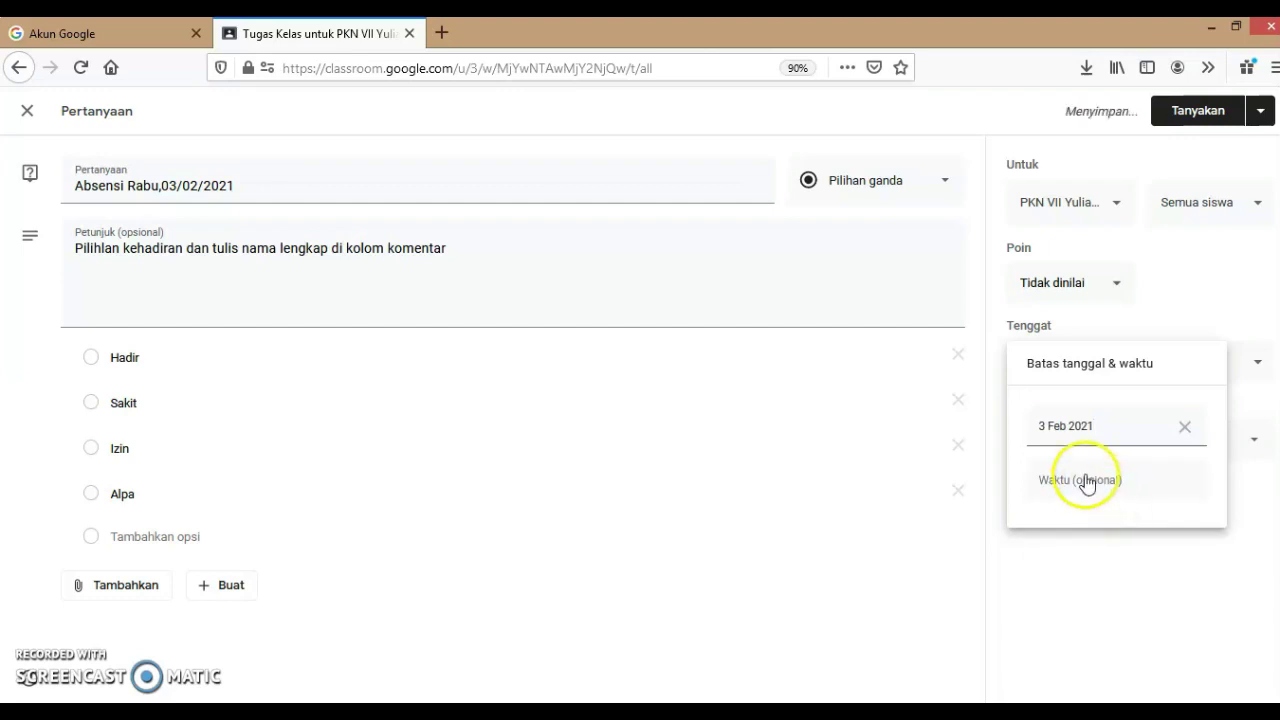
click(1087, 482)
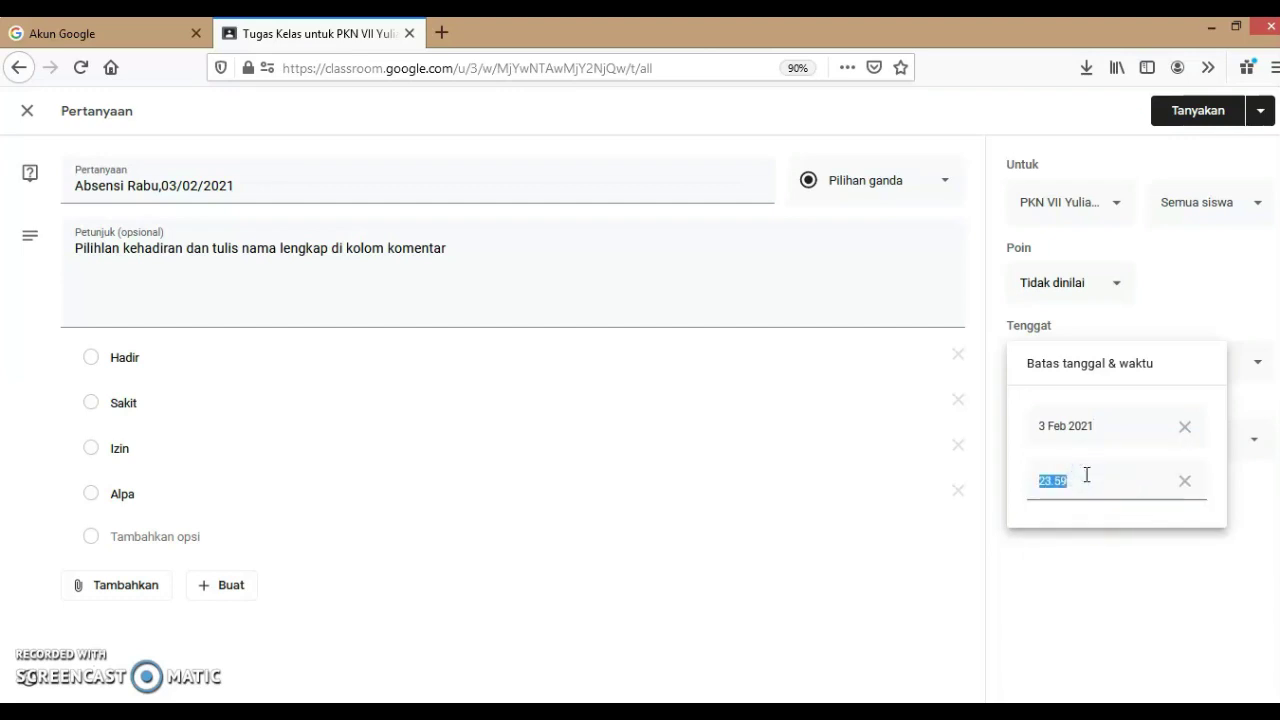
click(1186, 270)
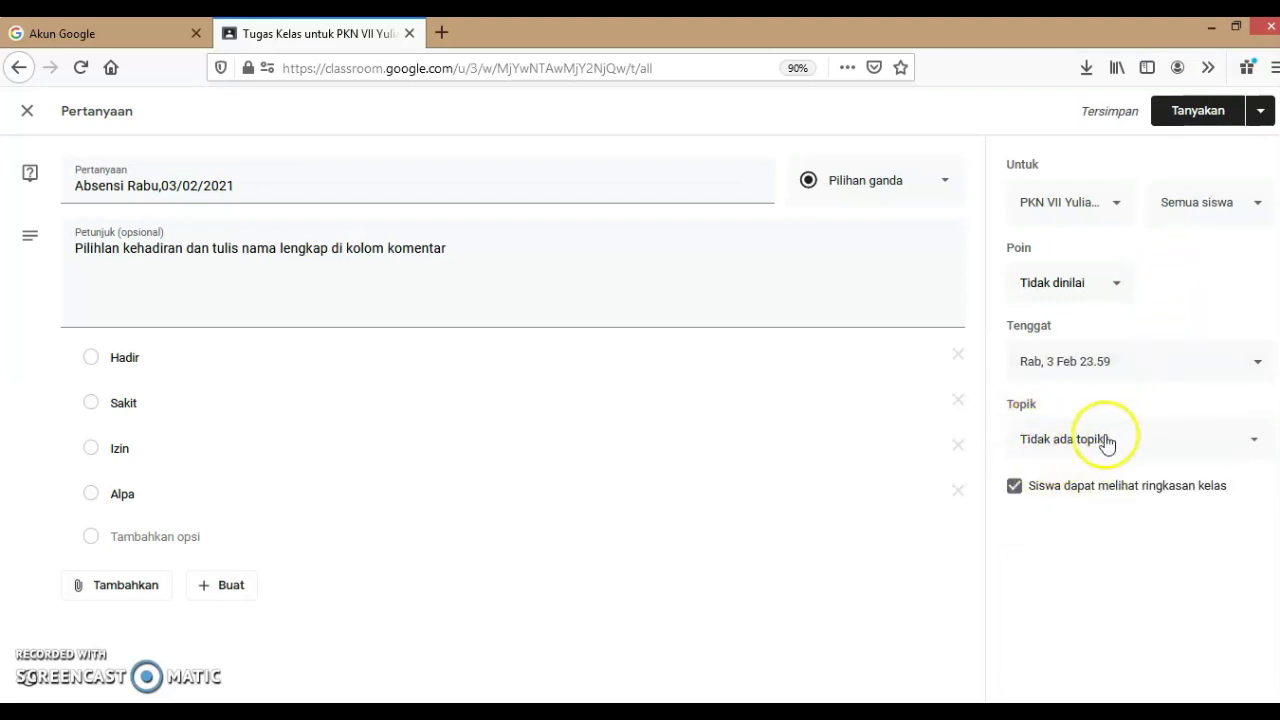
Assign the question to the ABSENSI Februari topic and schedule it for posting on 3 Feb 2021 at 08.00
click(1166, 437)
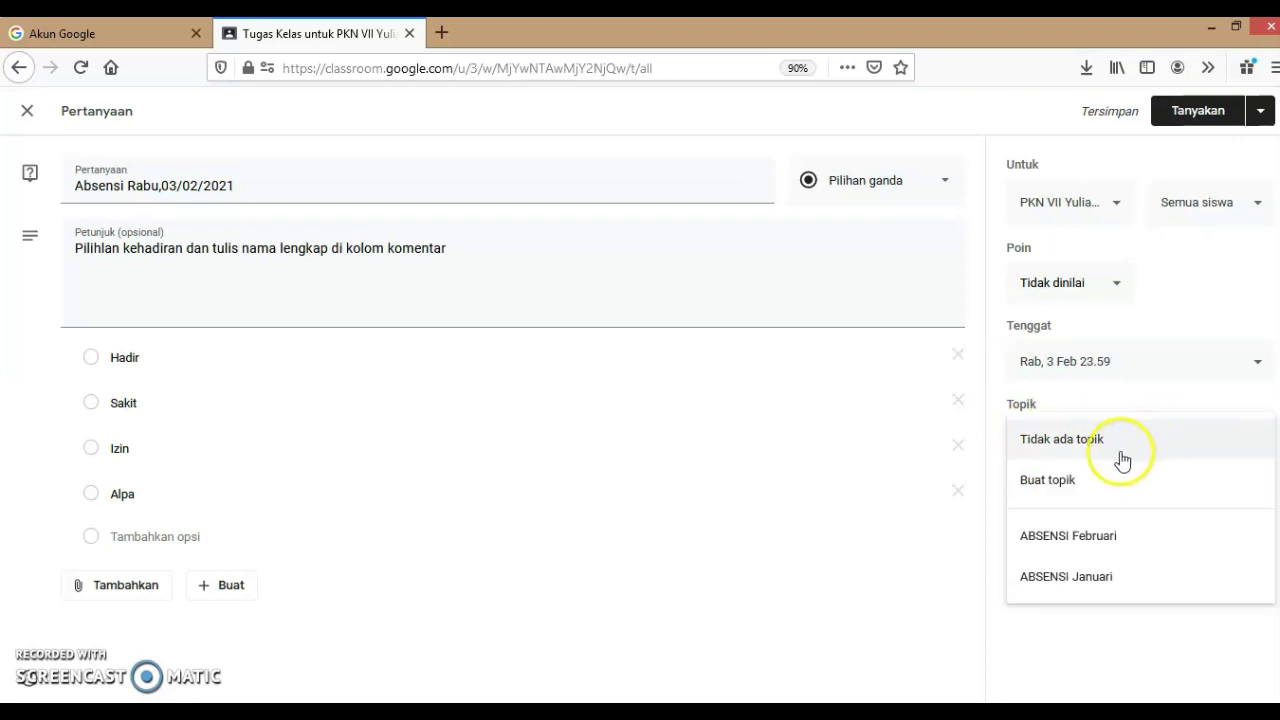
click(1062, 540)
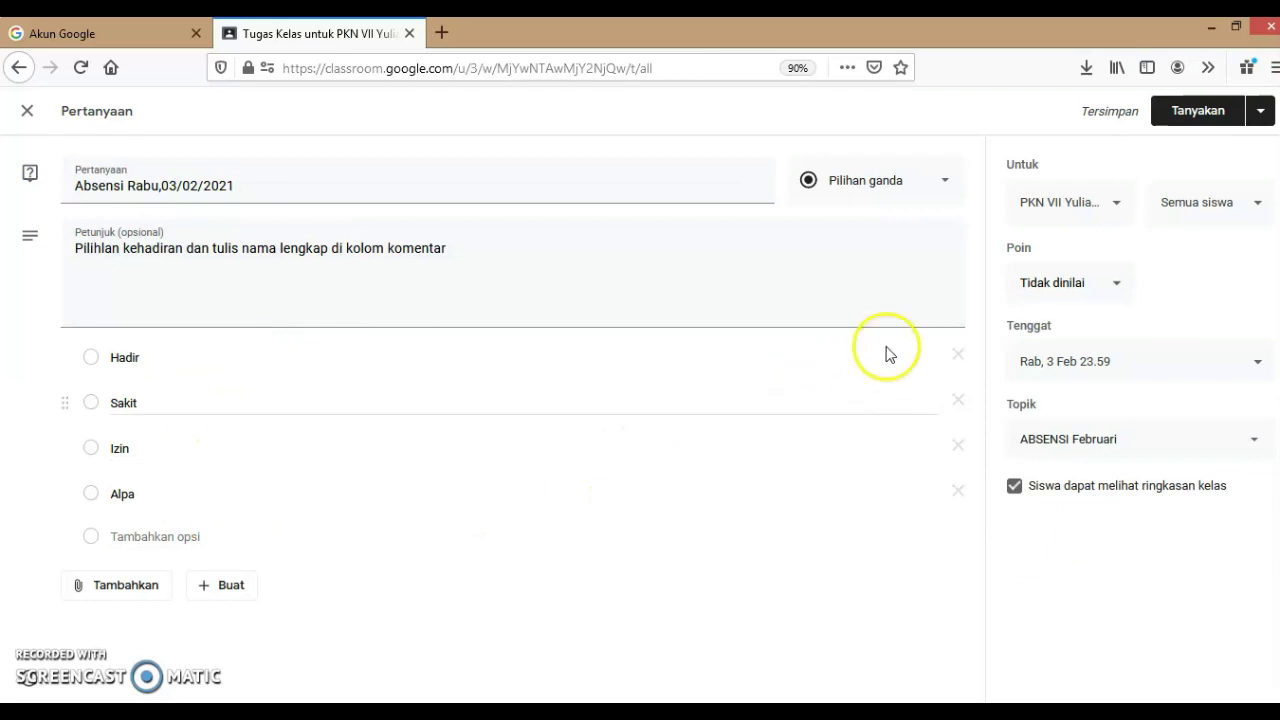
click(1262, 114)
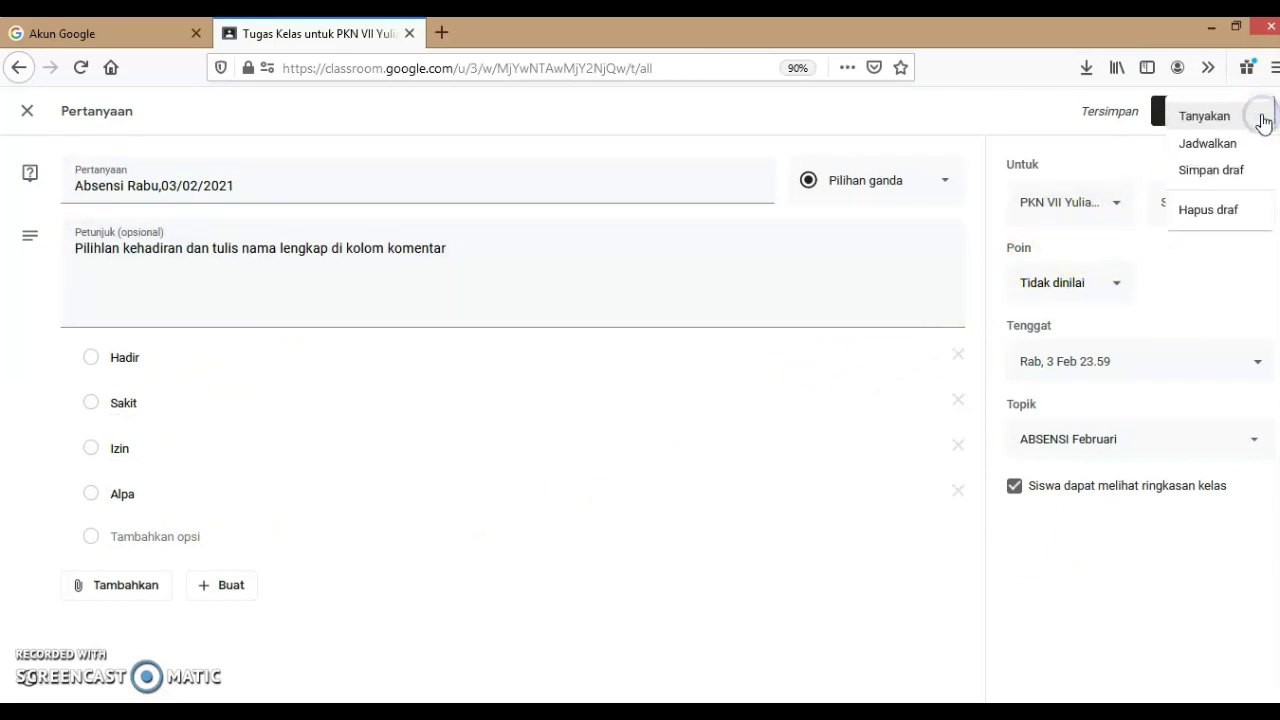
click(1220, 143)
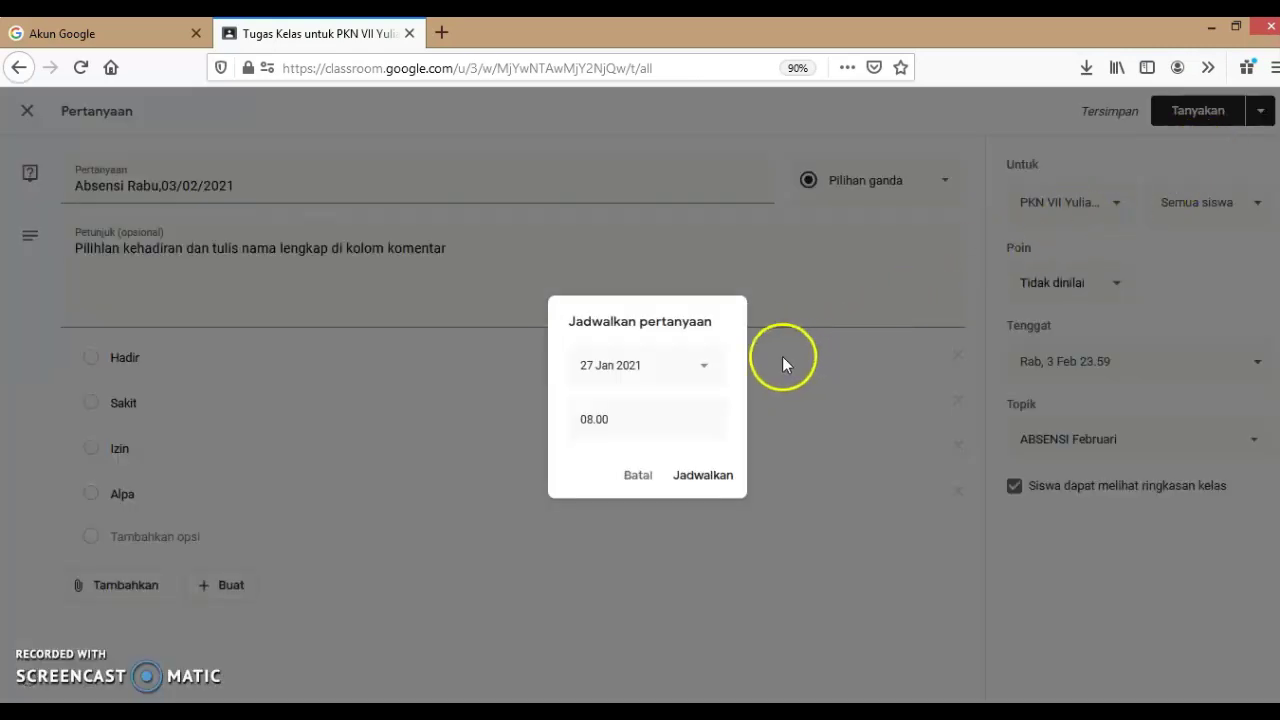
click(703, 370)
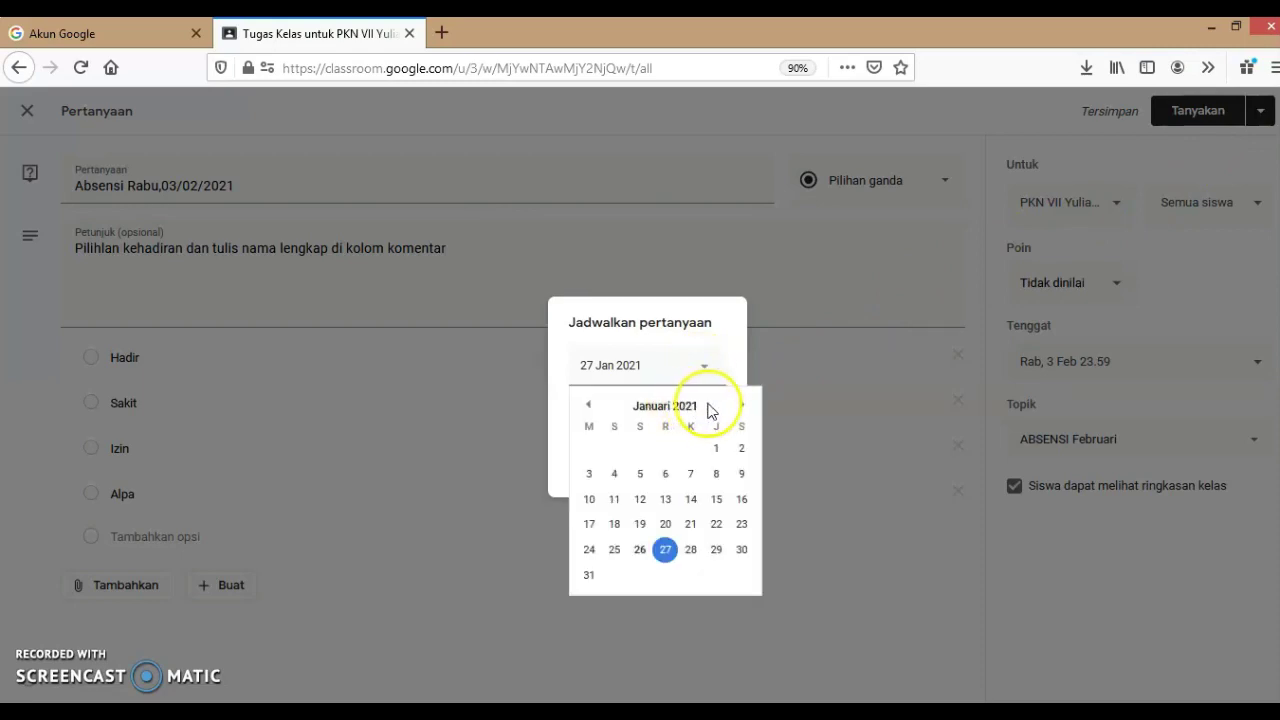
click(744, 405)
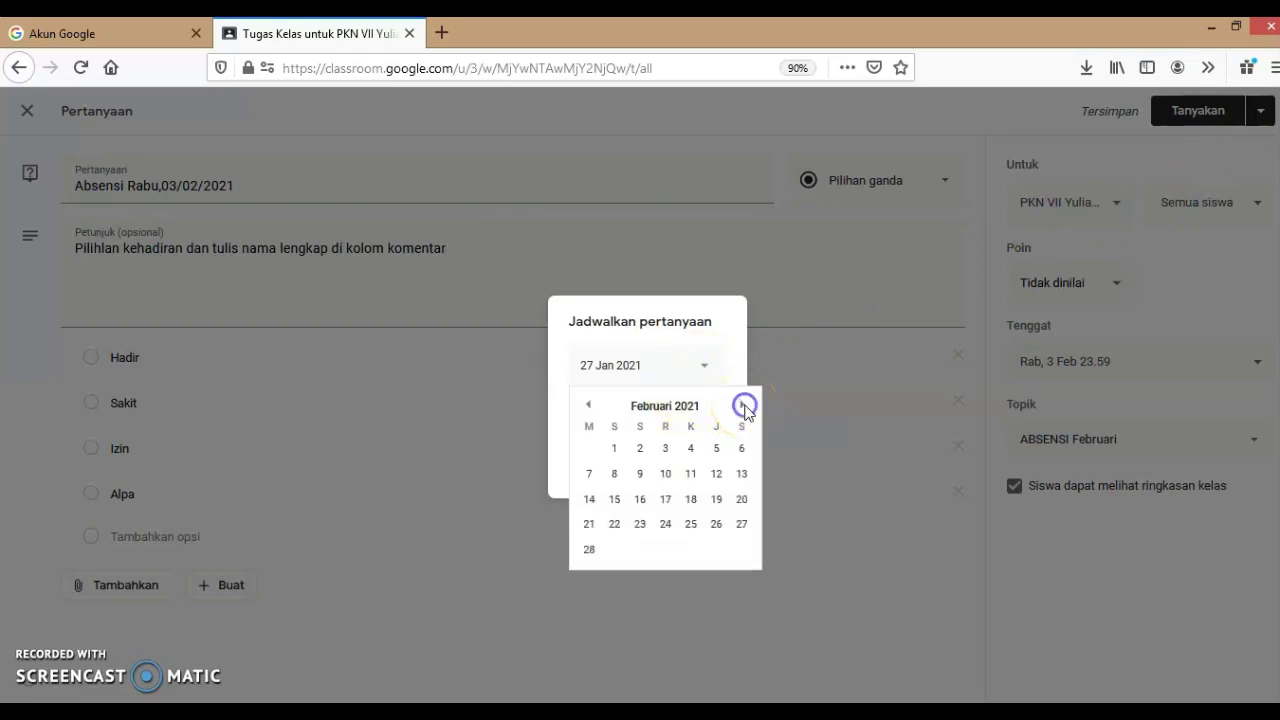
click(666, 450)
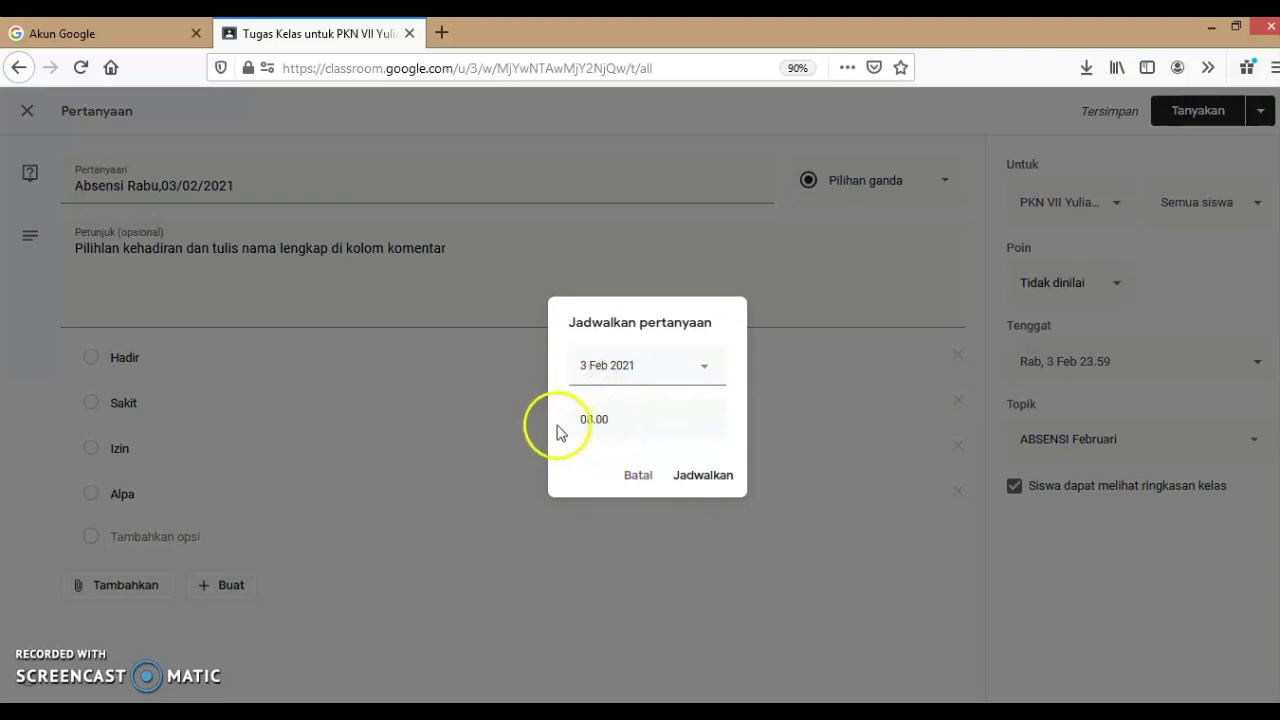
click(700, 475)
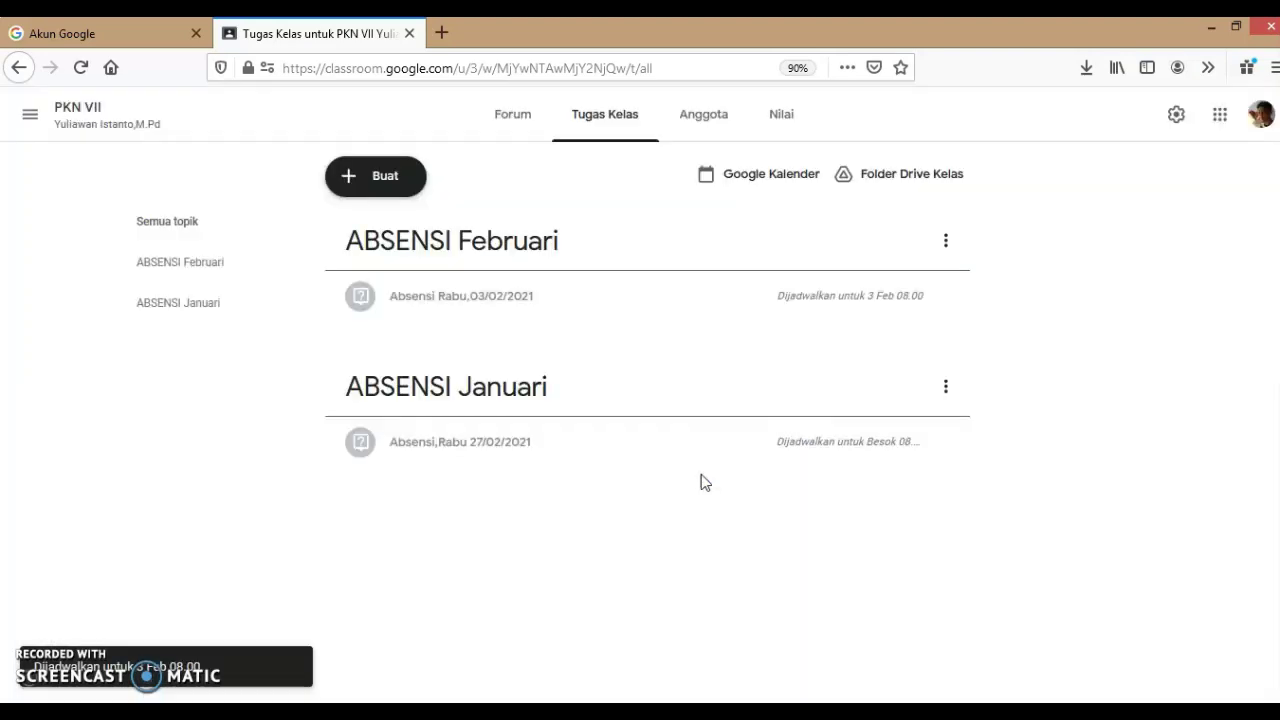
click(740, 375)
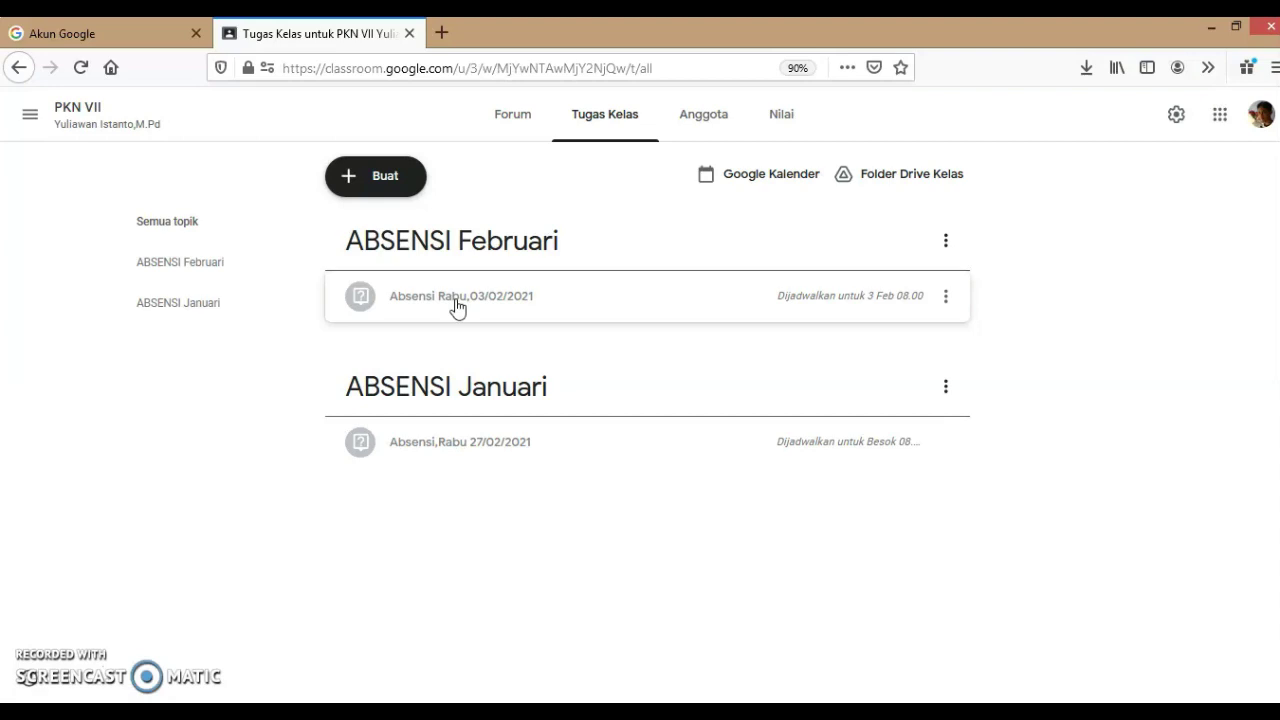
click(453, 320)
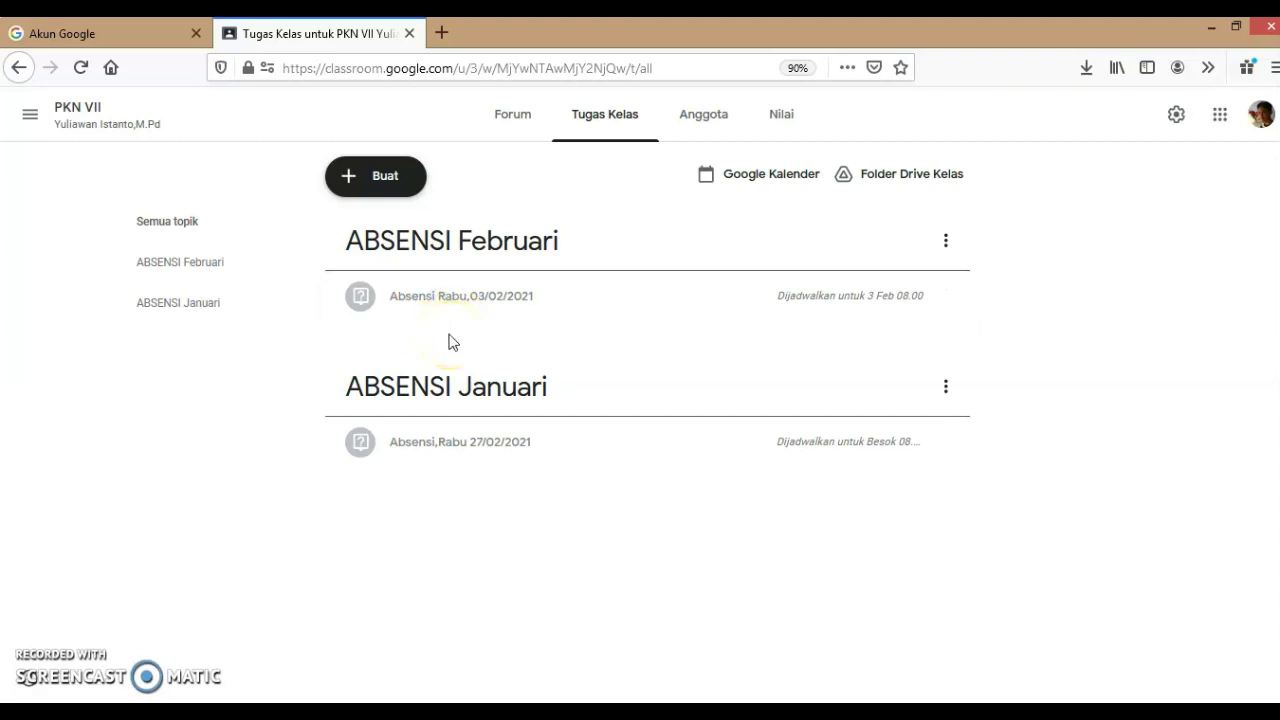
click(480, 308)
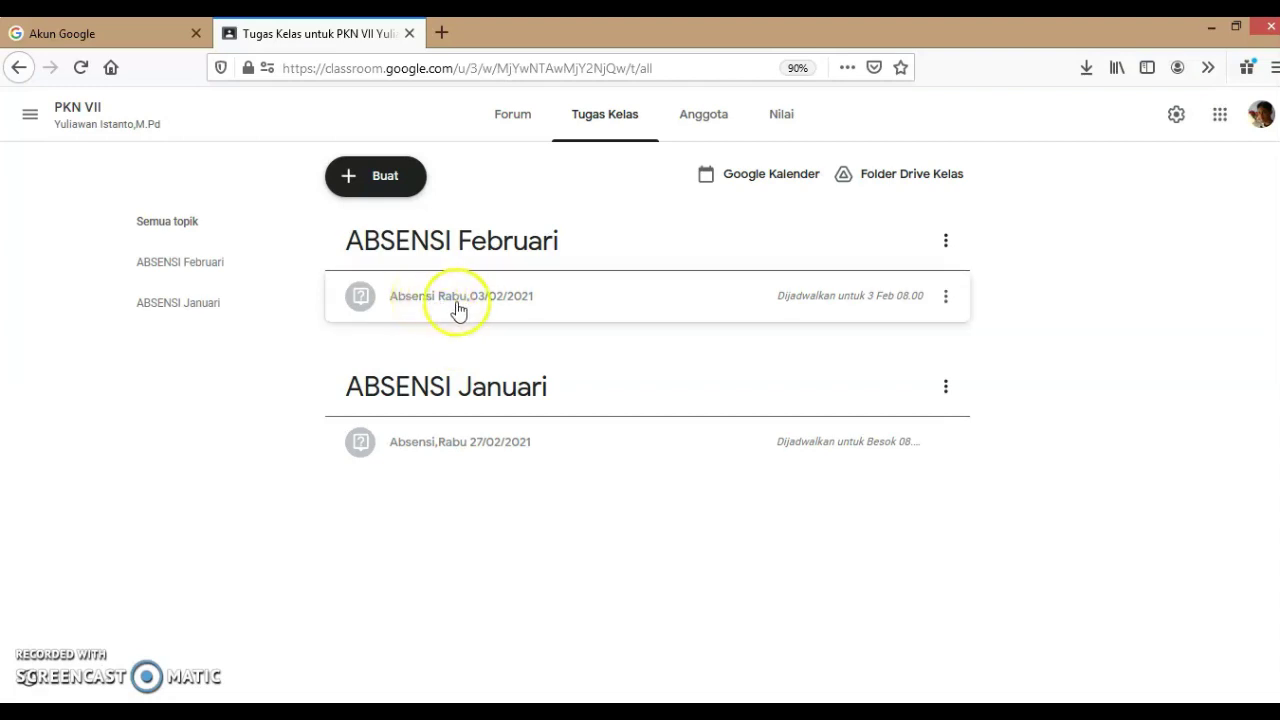
click(598, 314)
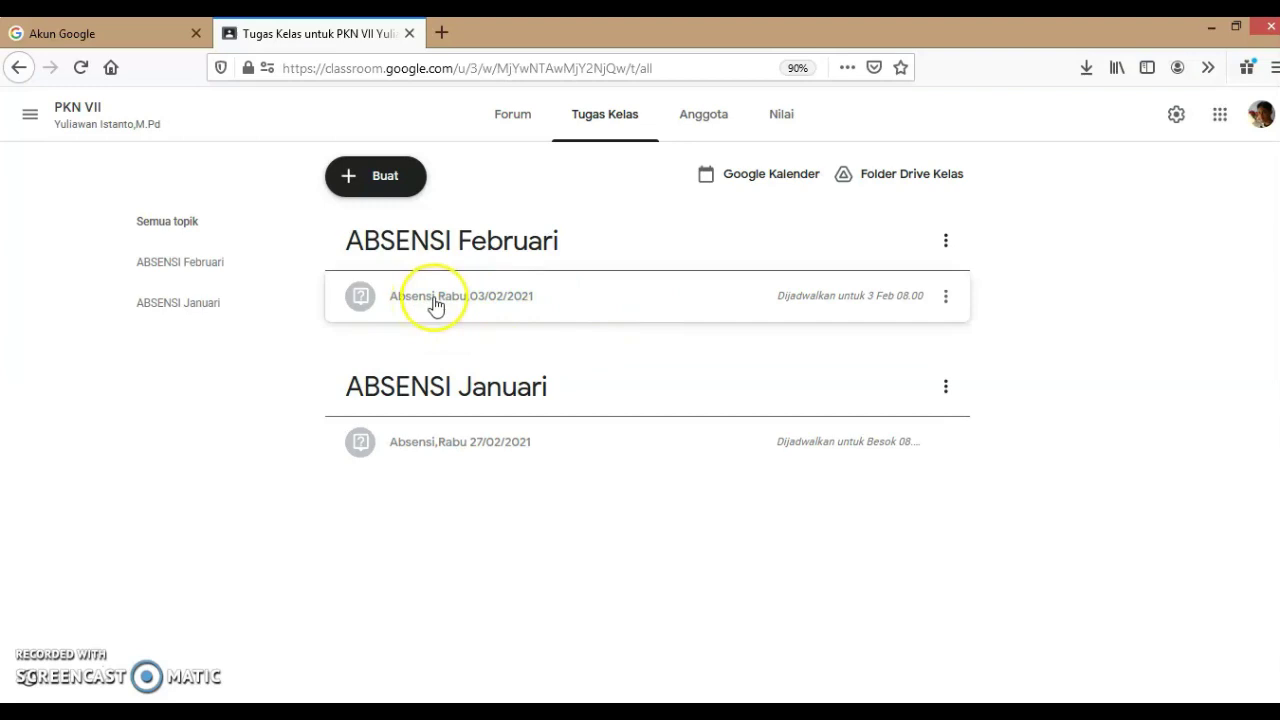
Rename the scheduled question in ABSENSI Februari as "Absensi ke 1 (Rabu,03/02/2021)" and save it with its existing schedule
click(946, 297)
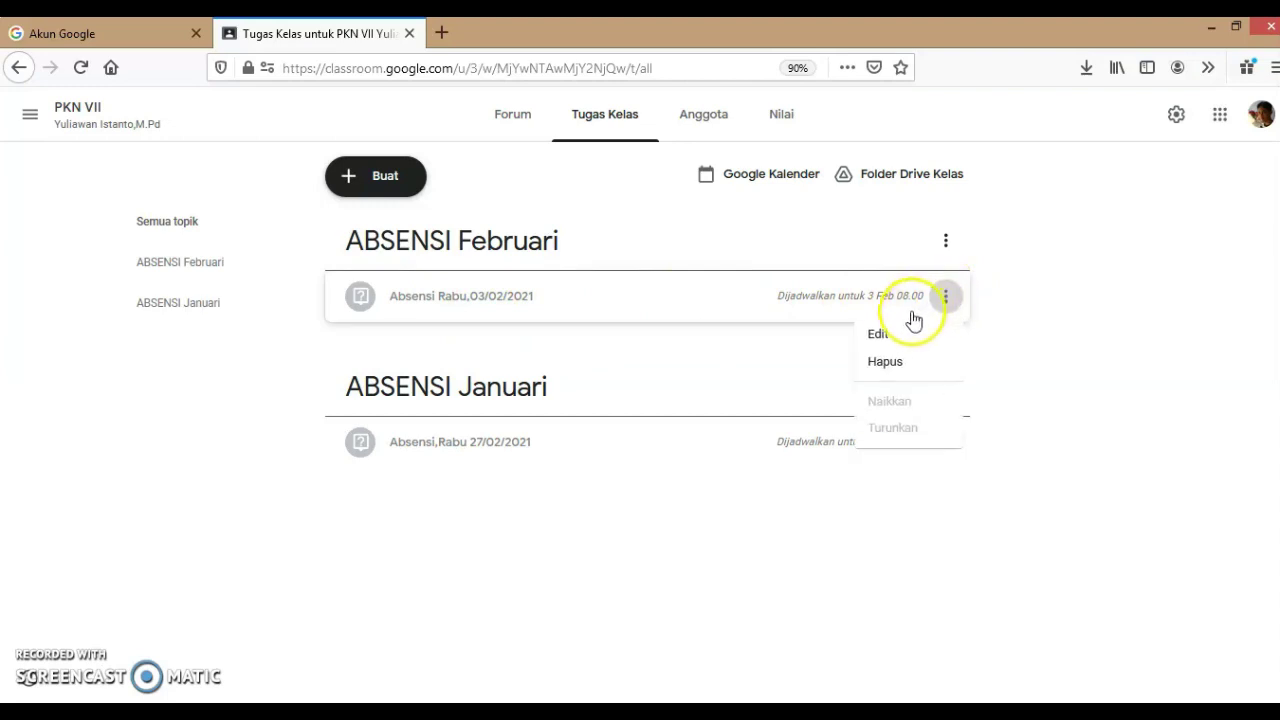
click(878, 337)
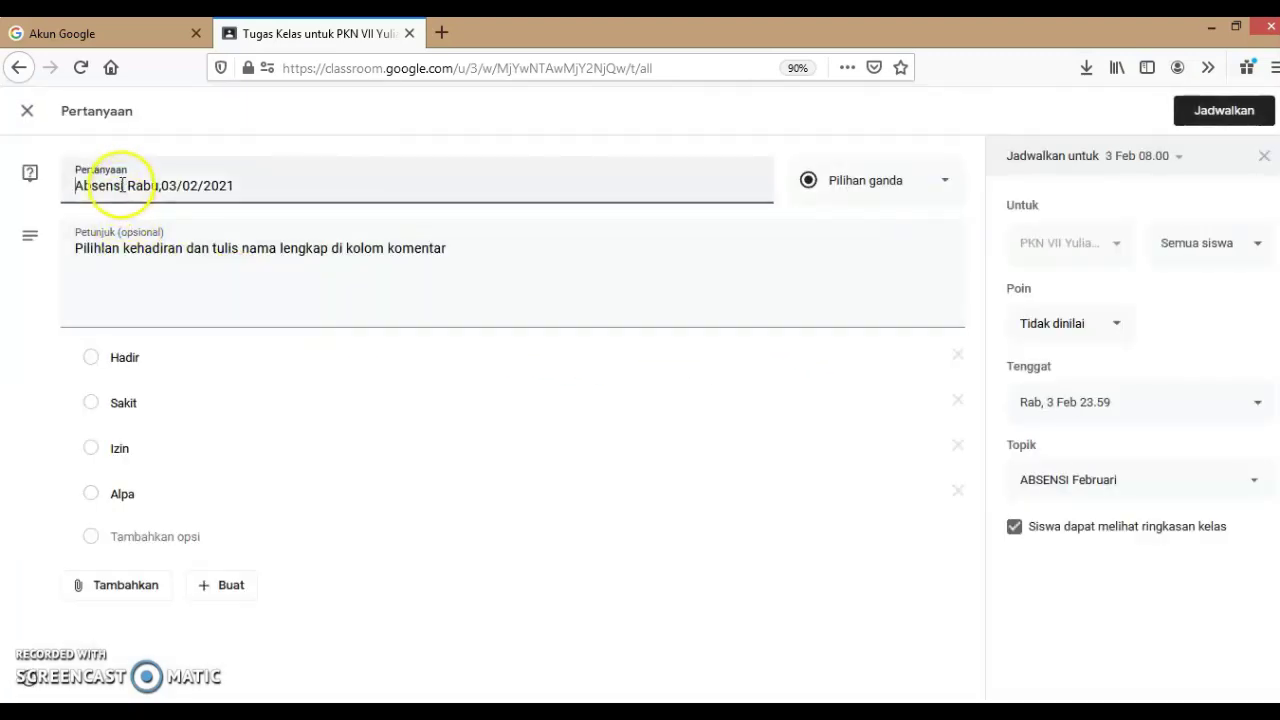
click(126, 186)
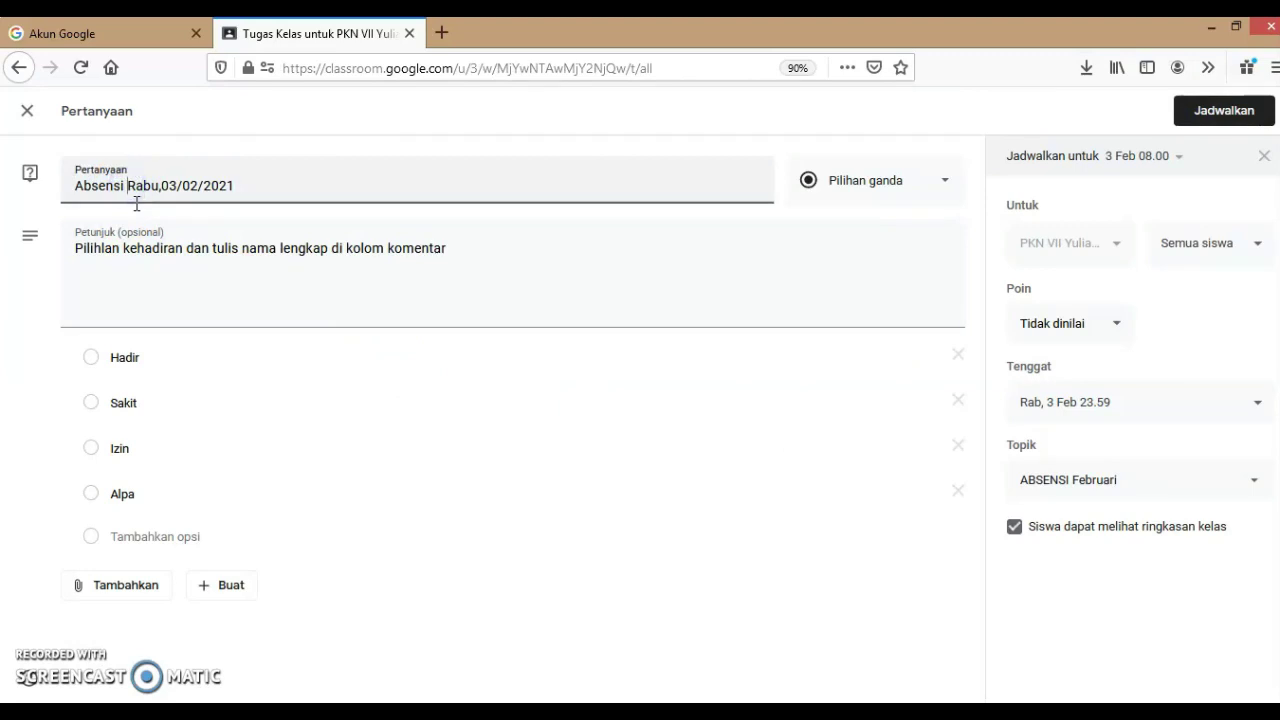
text(ke 1 ()
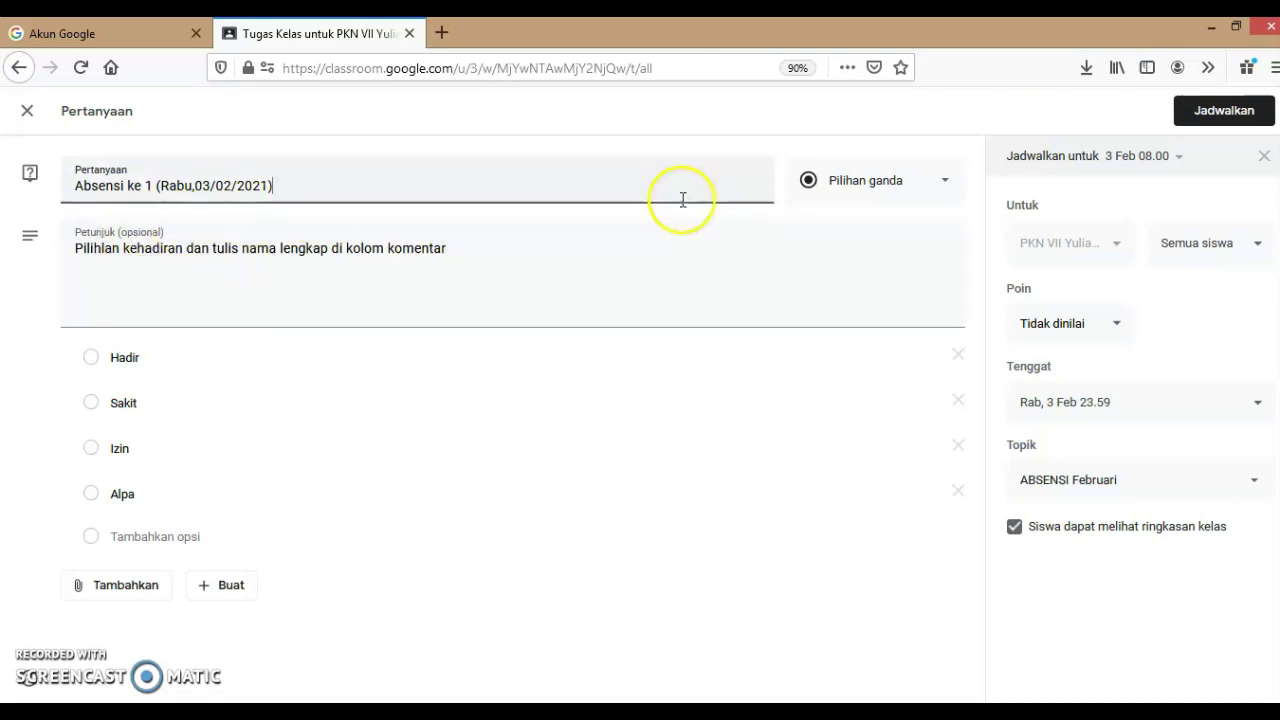
click(1224, 110)
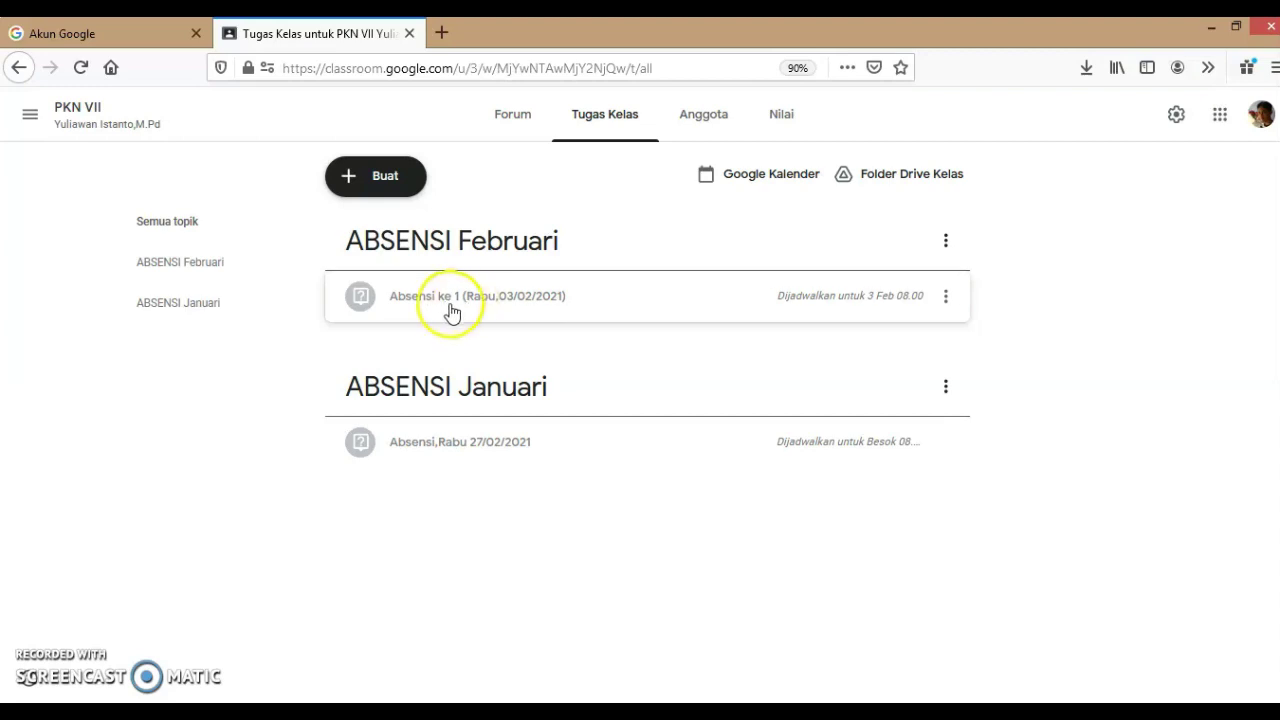
Create a question titled "Absensi ke 2 (Rabu,10/02/2021" with the instructions "Pilih kehadiran dan tulis nama lengkap"
click(383, 180)
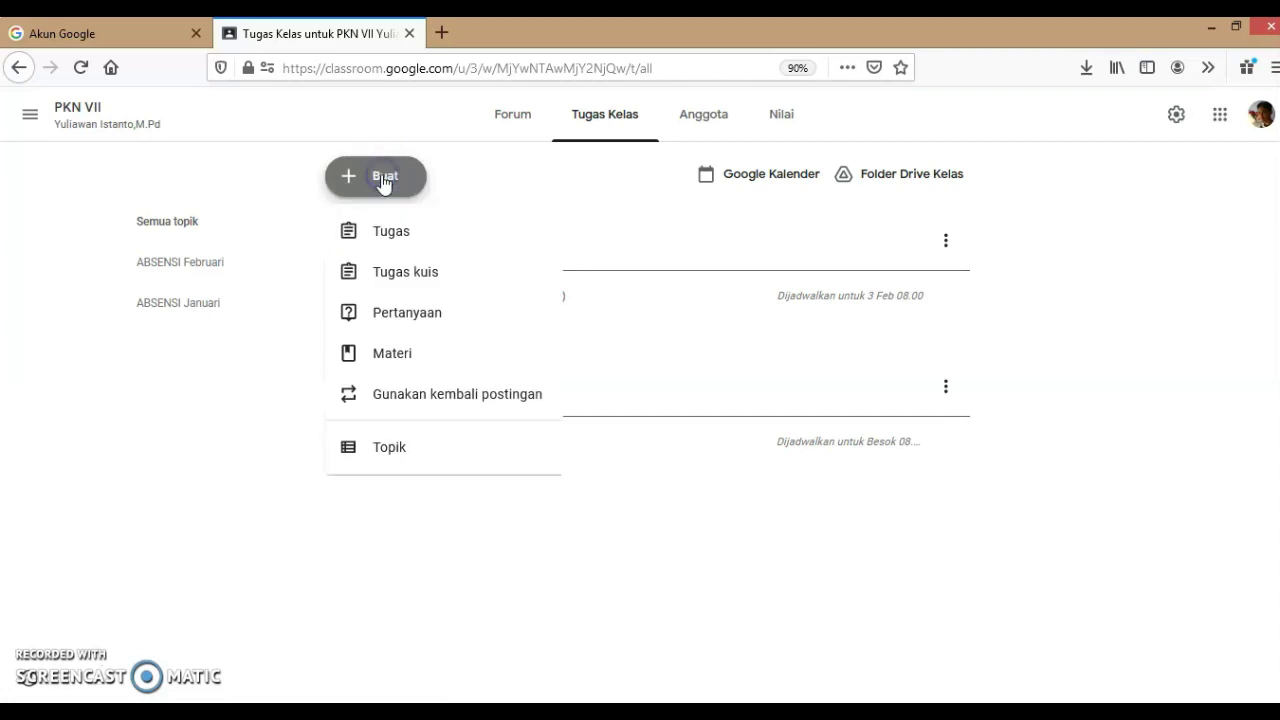
click(404, 317)
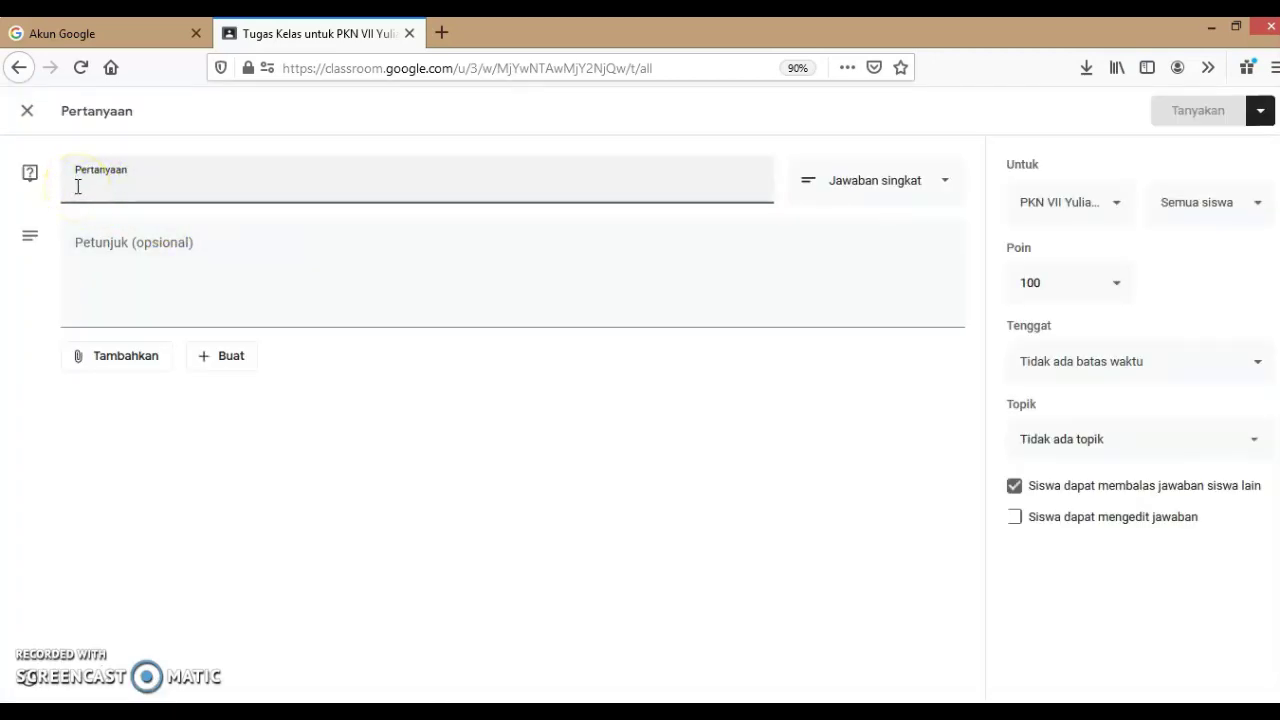
text(Ab)
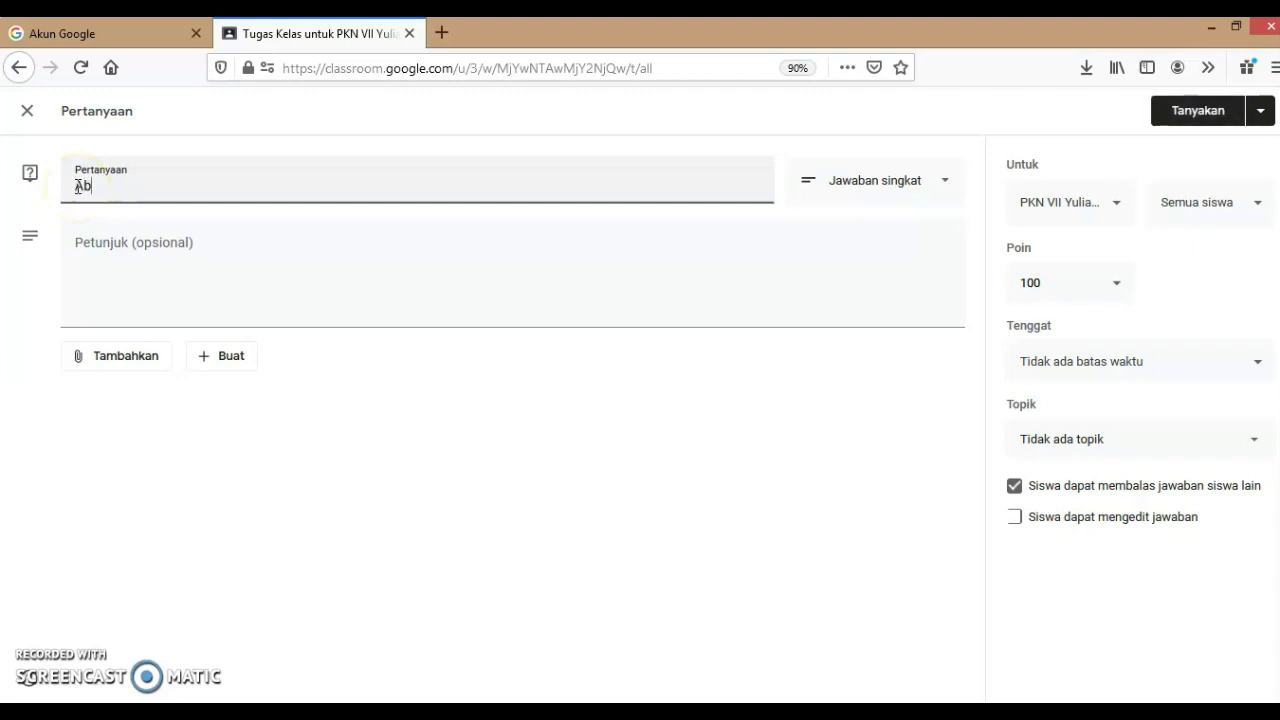
text(sensi ke )
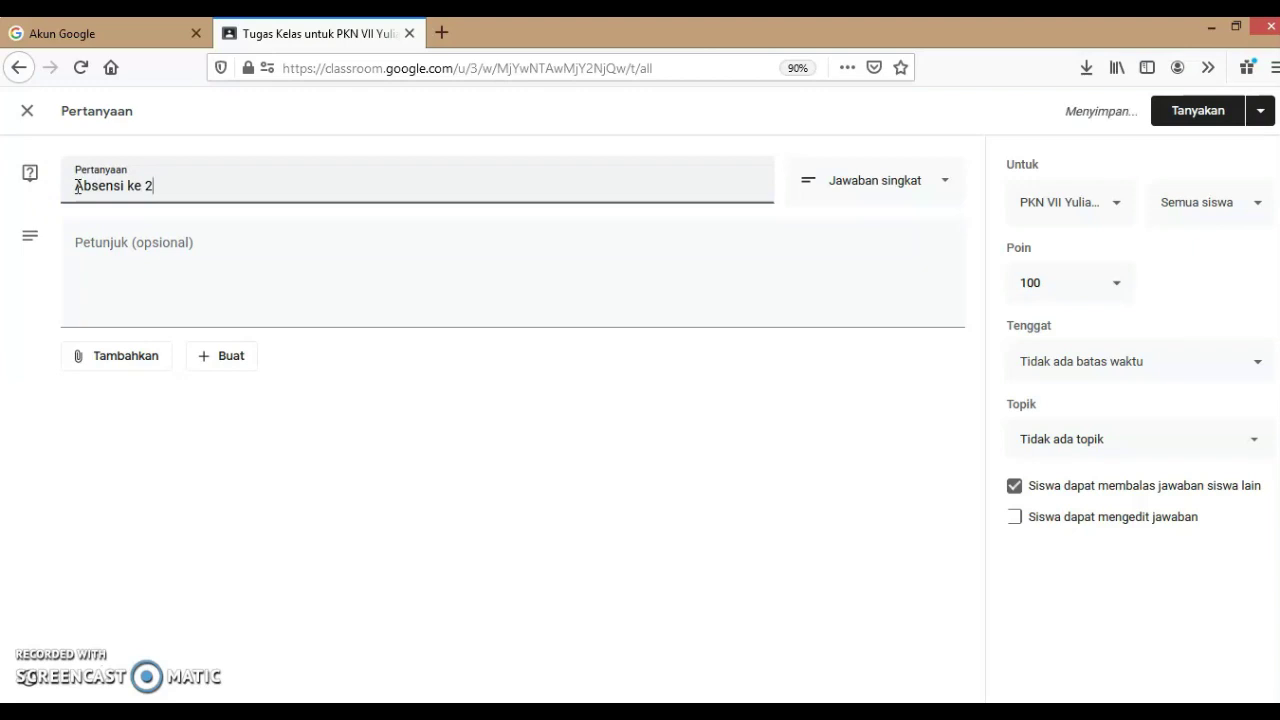
text(2 (Rabu,1)
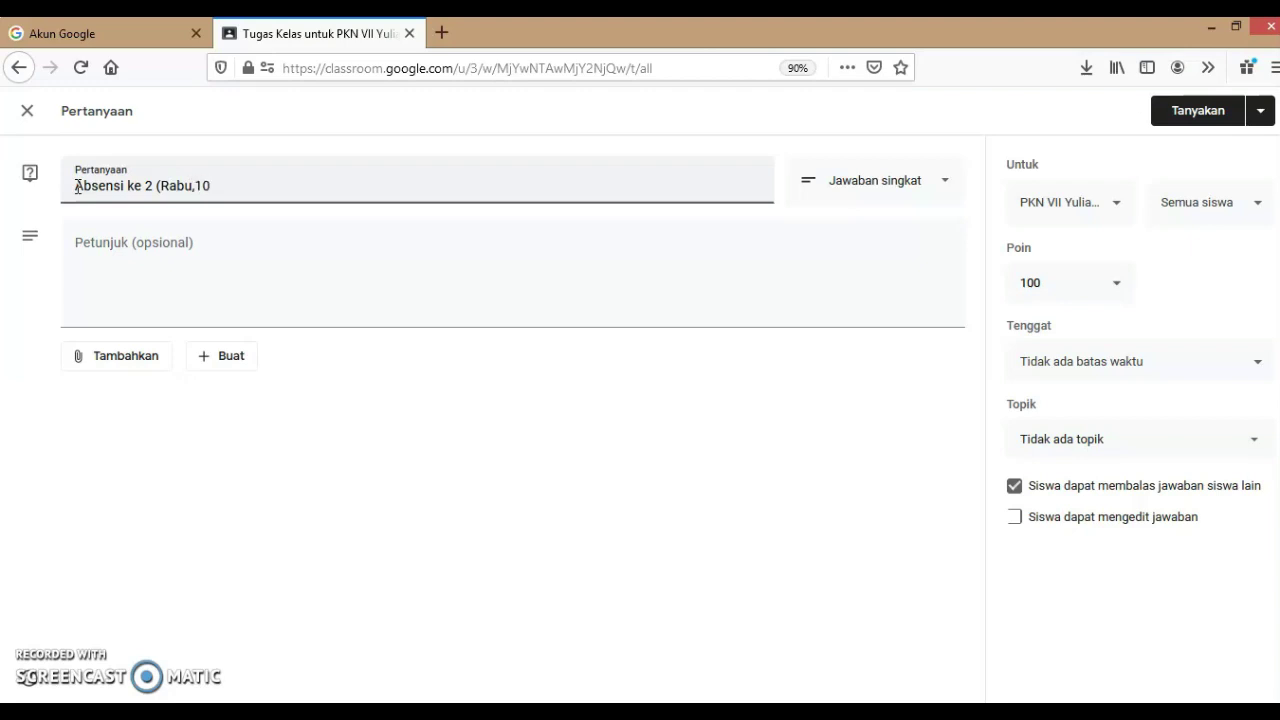
text(0/02/2021)
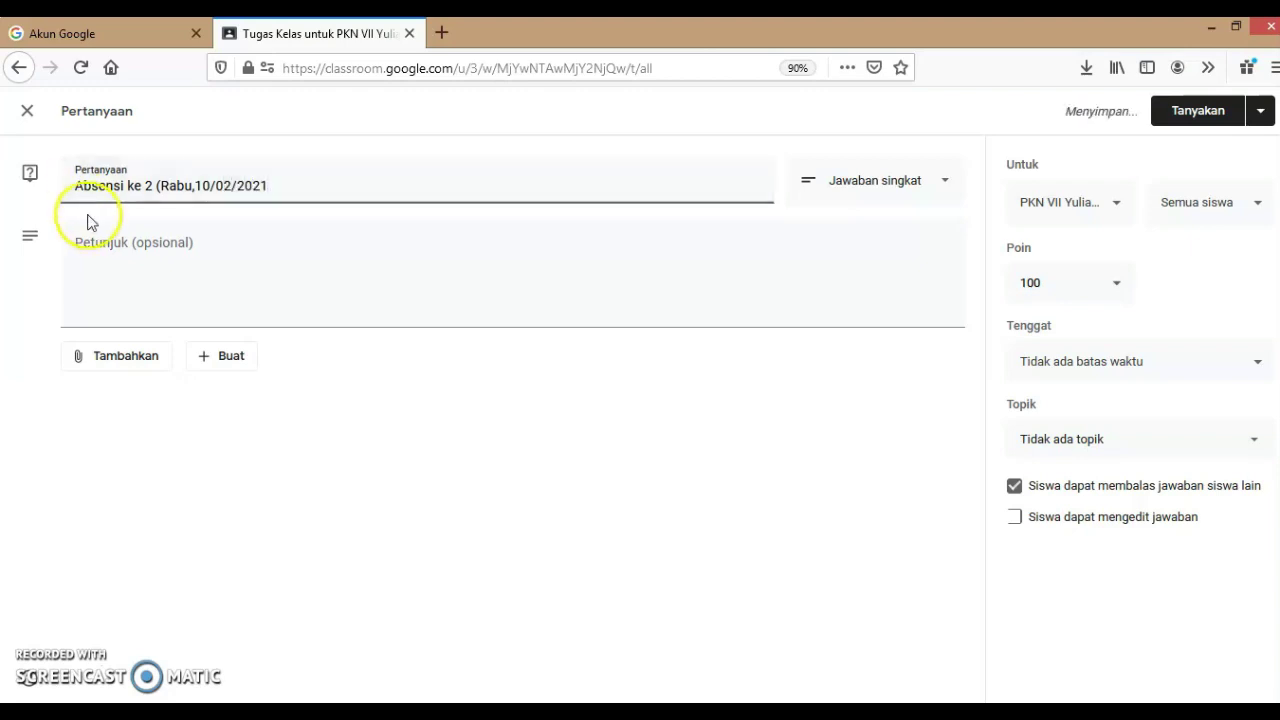
click(104, 243)
text(Pilih)
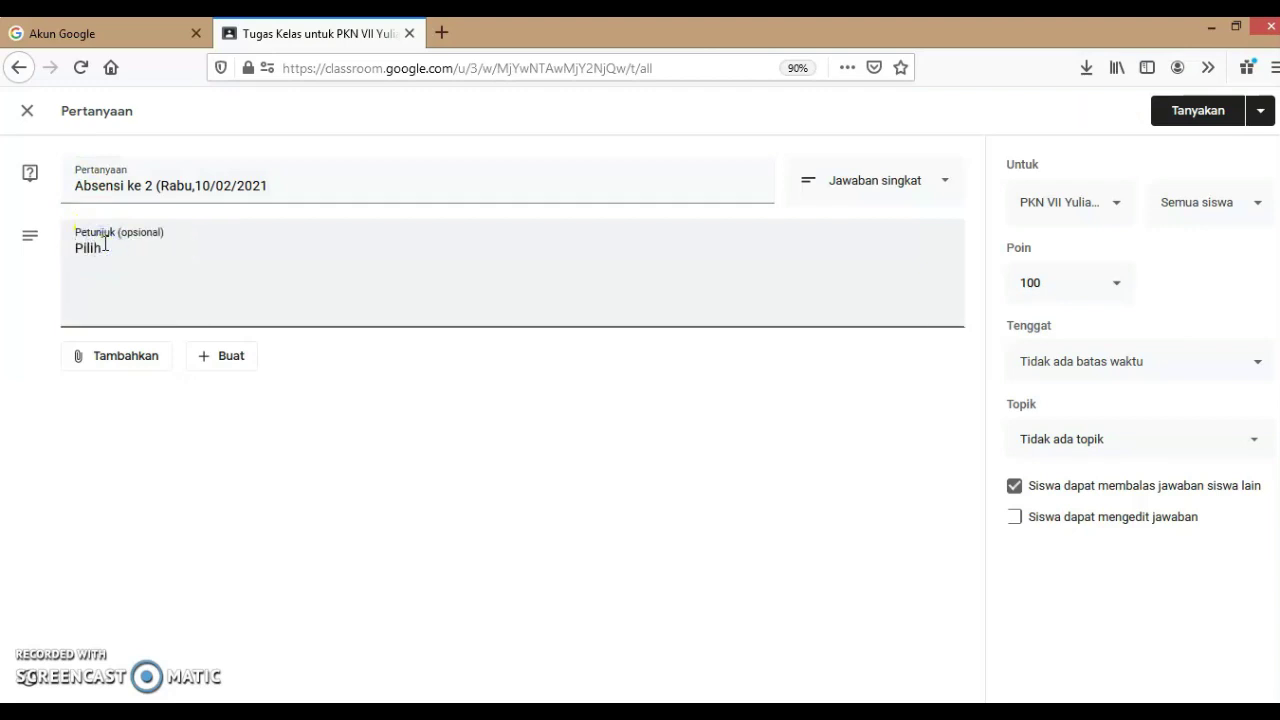
text( kehadiran dan )
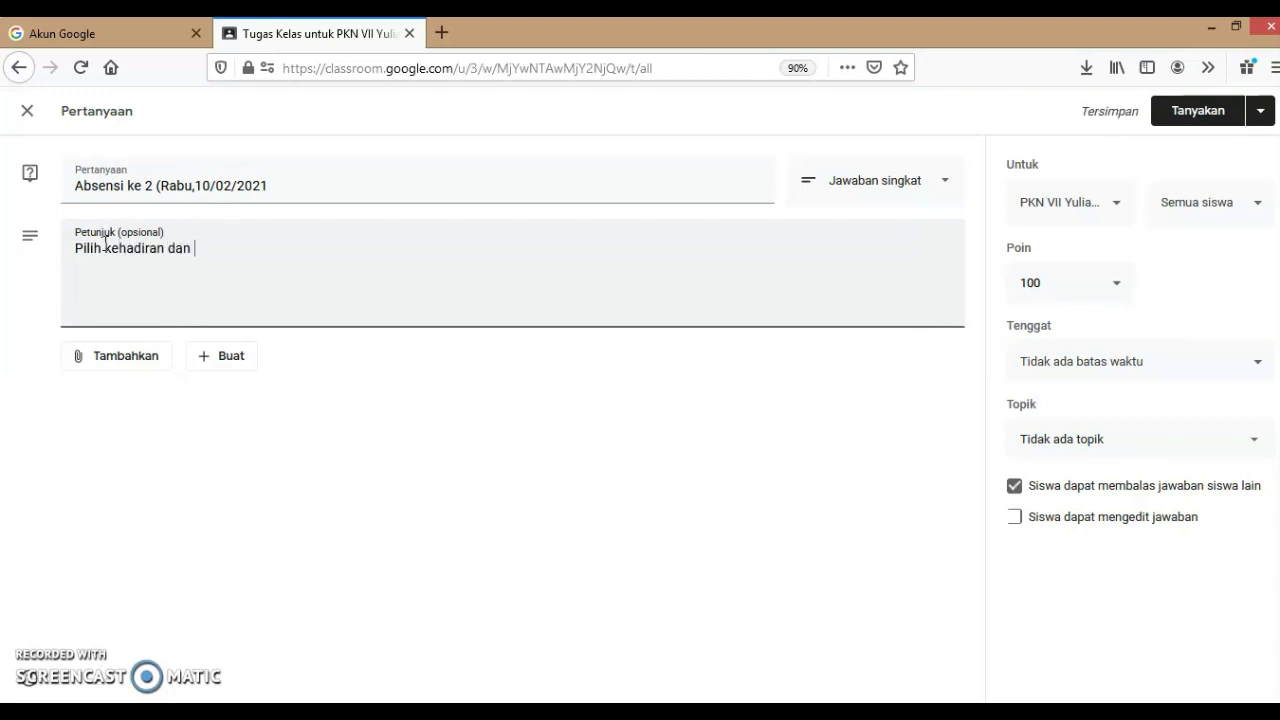
text(tulis nama lengkap)
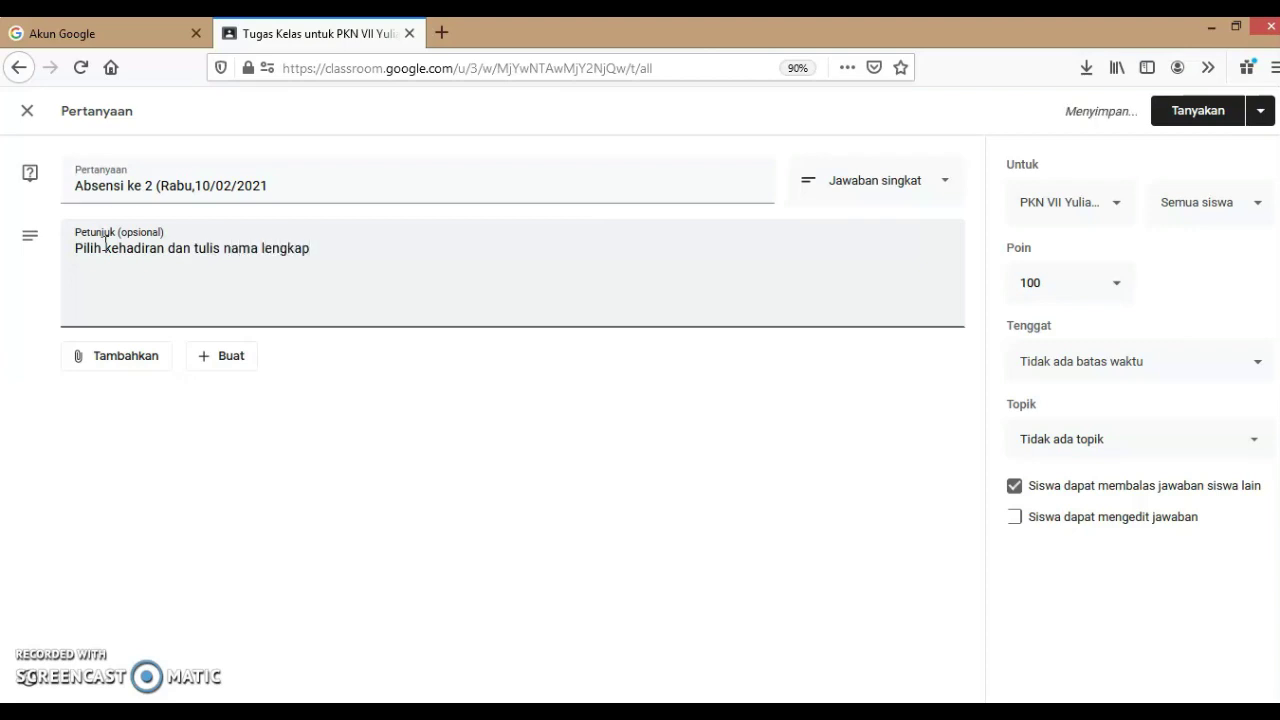
Make the second attendance question multiple choice (Pilihan ganda) with the answer options Hadir, Sakit, Izin and Alpa
click(928, 192)
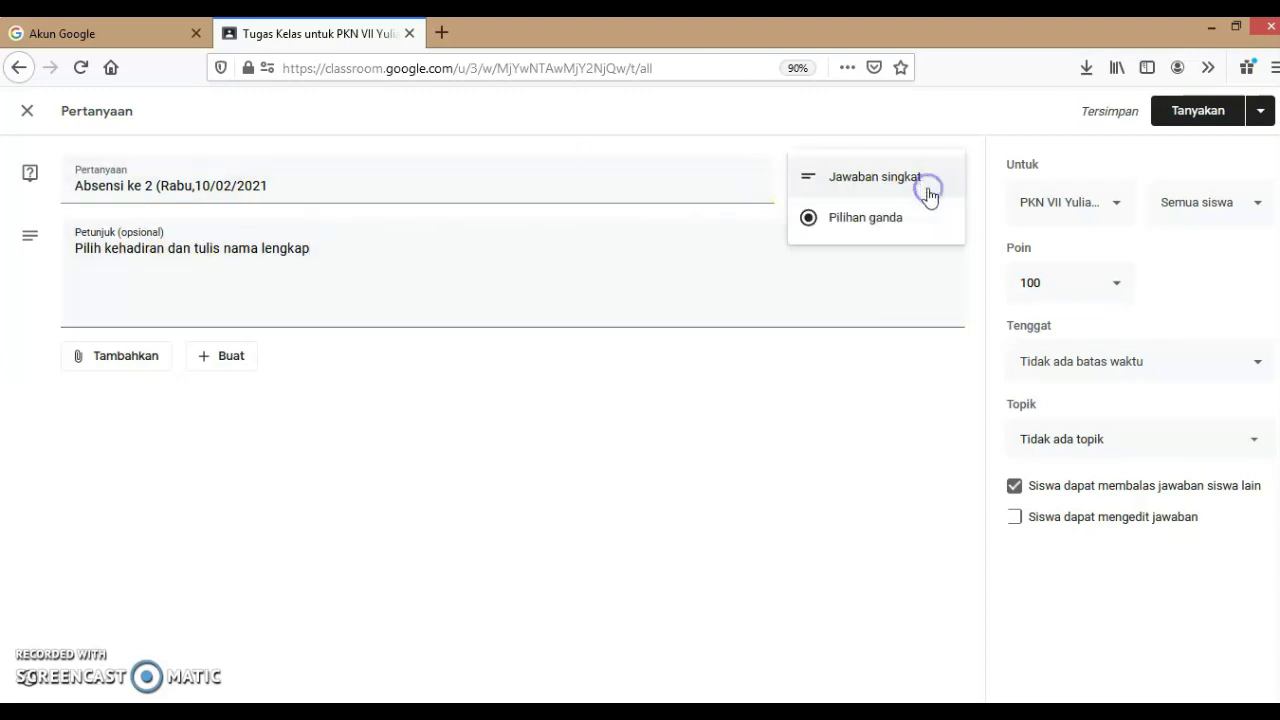
click(867, 219)
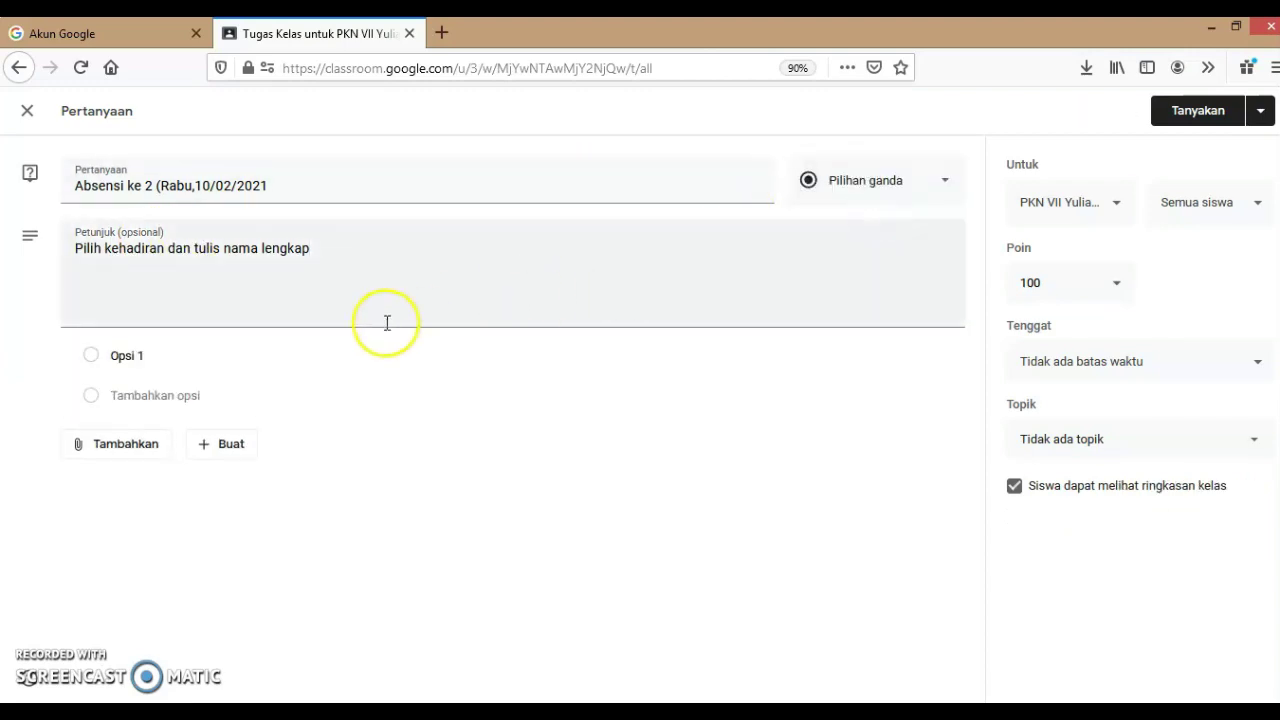
click(125, 356)
text(Hadir)
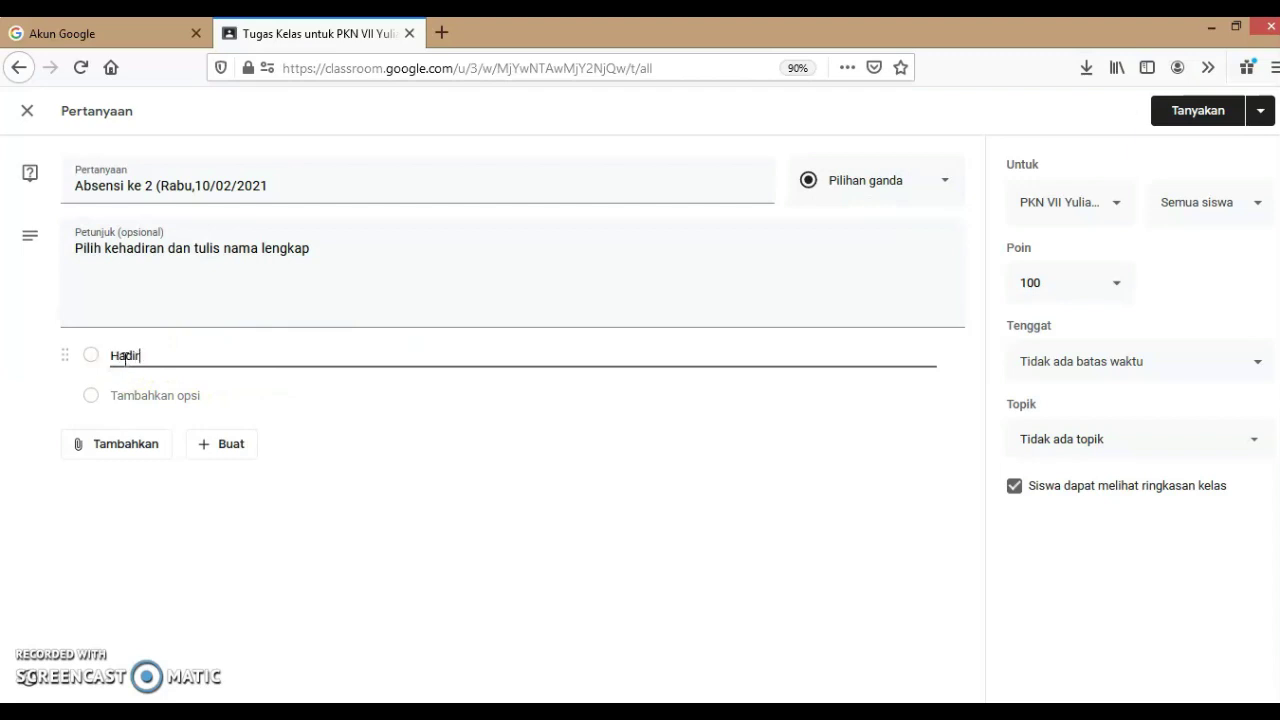
key(Return)
text(Sa)
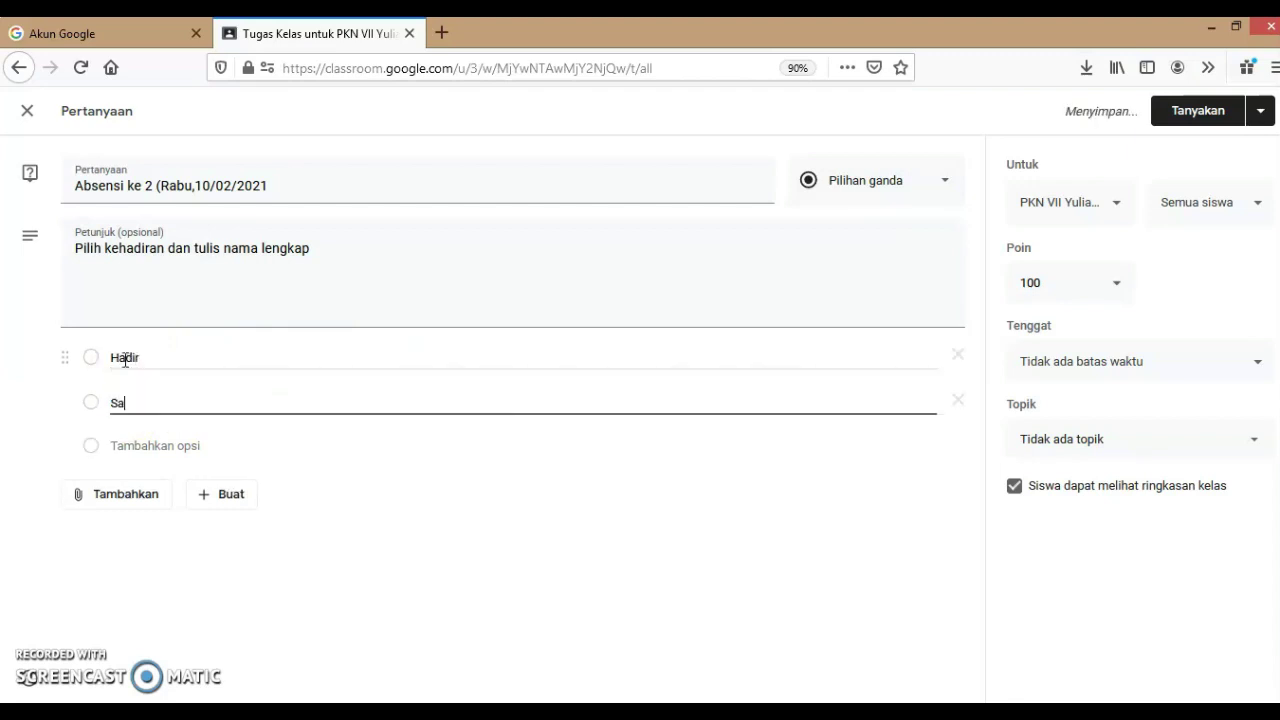
key(Return)
text(Izin)
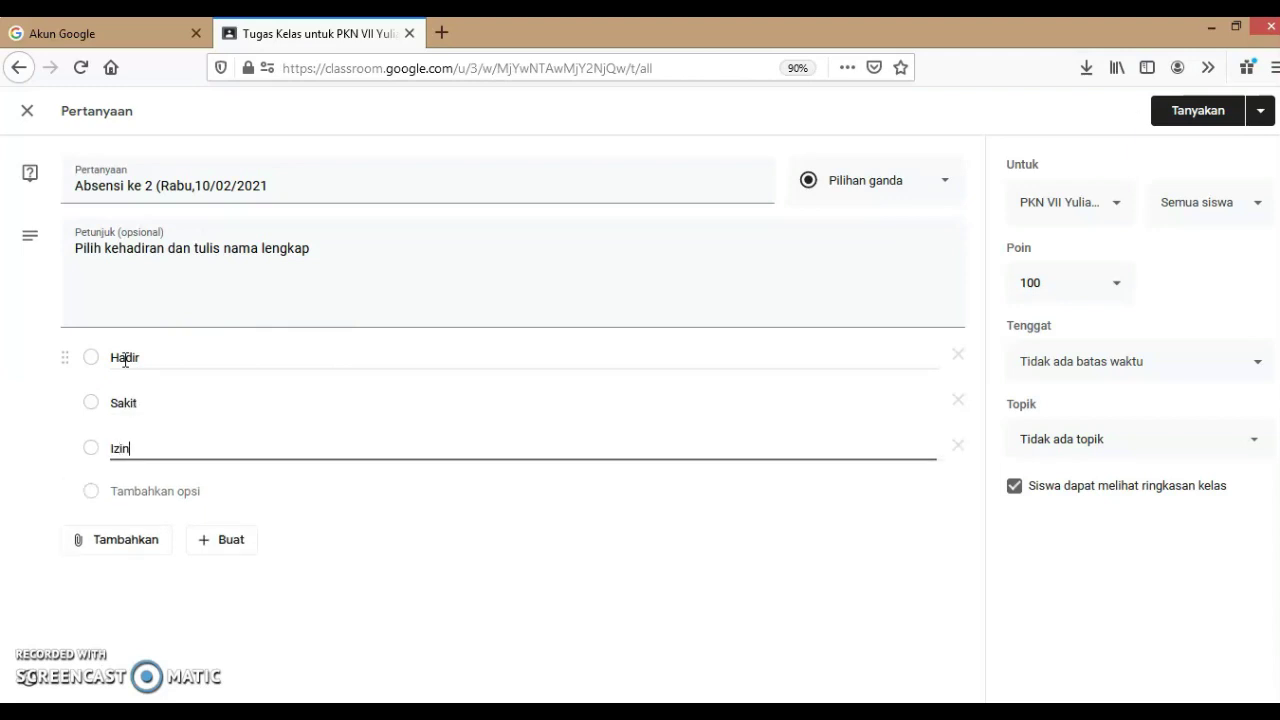
key(Return)
text(Alpa)
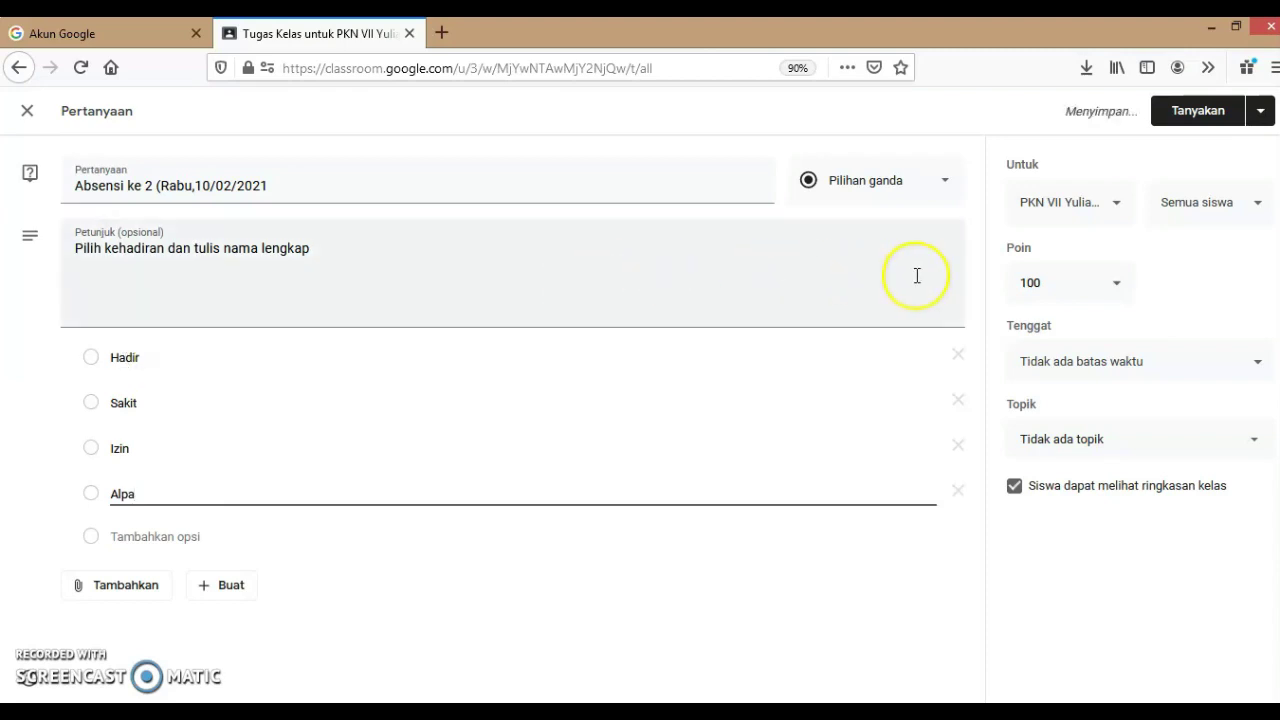
Set the second attendance question's points to Tidak dinilai and its deadline to 10 Feb 2021 at 23.59
click(1100, 285)
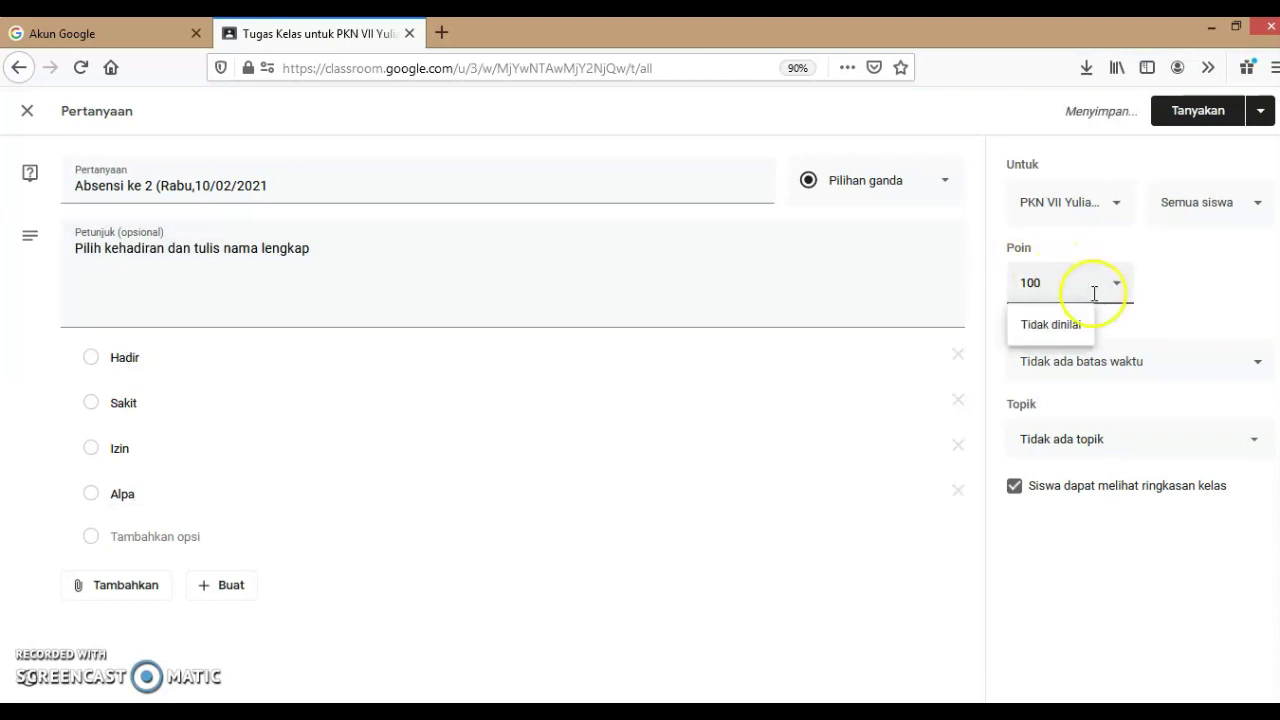
click(1040, 326)
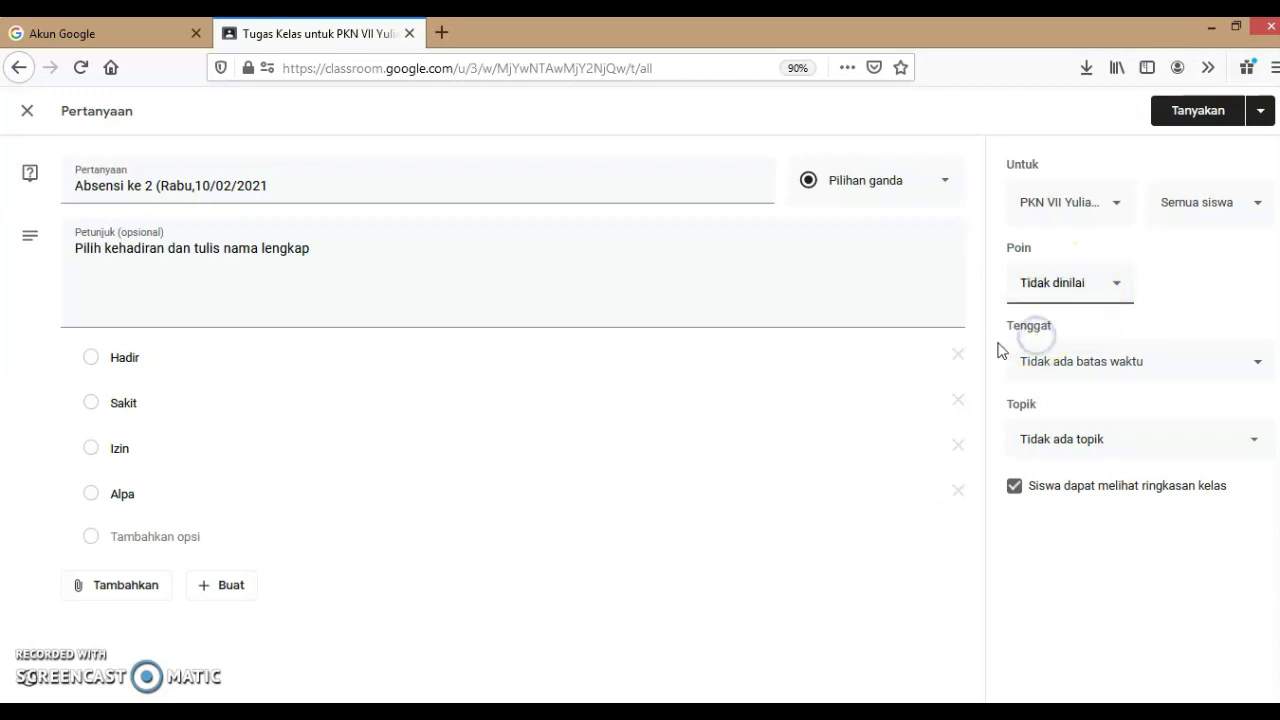
click(1143, 366)
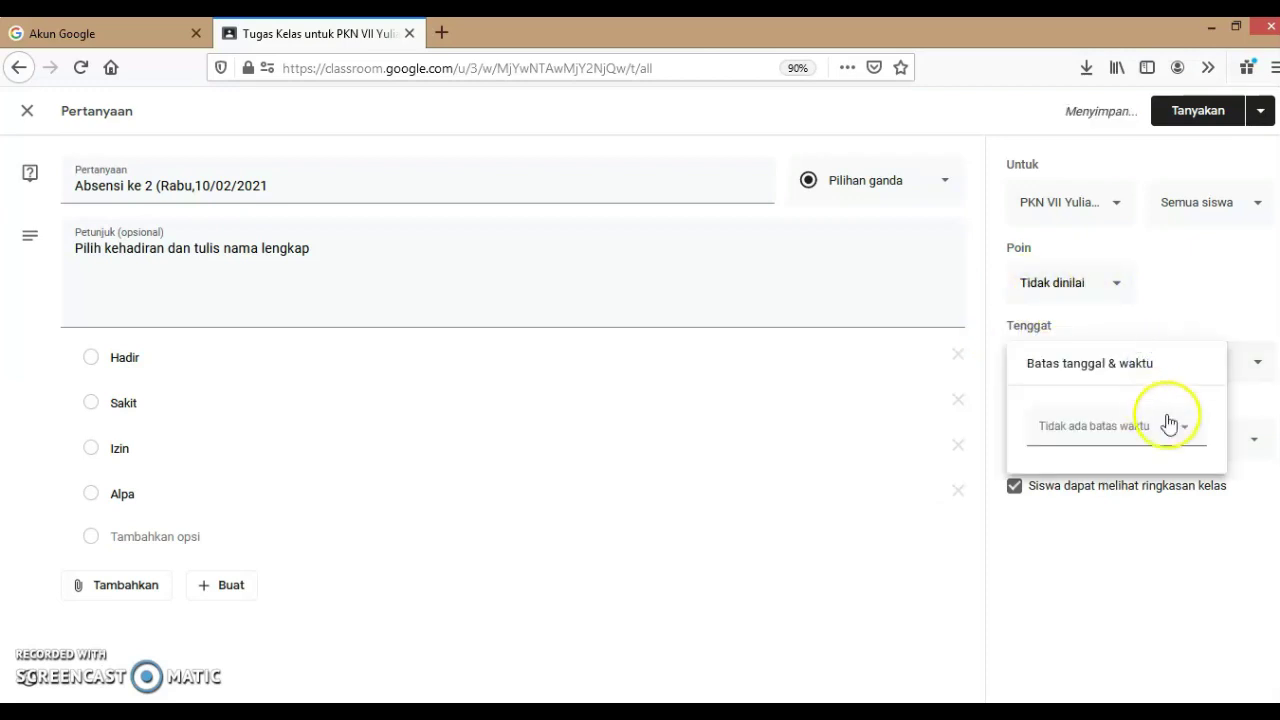
click(1169, 424)
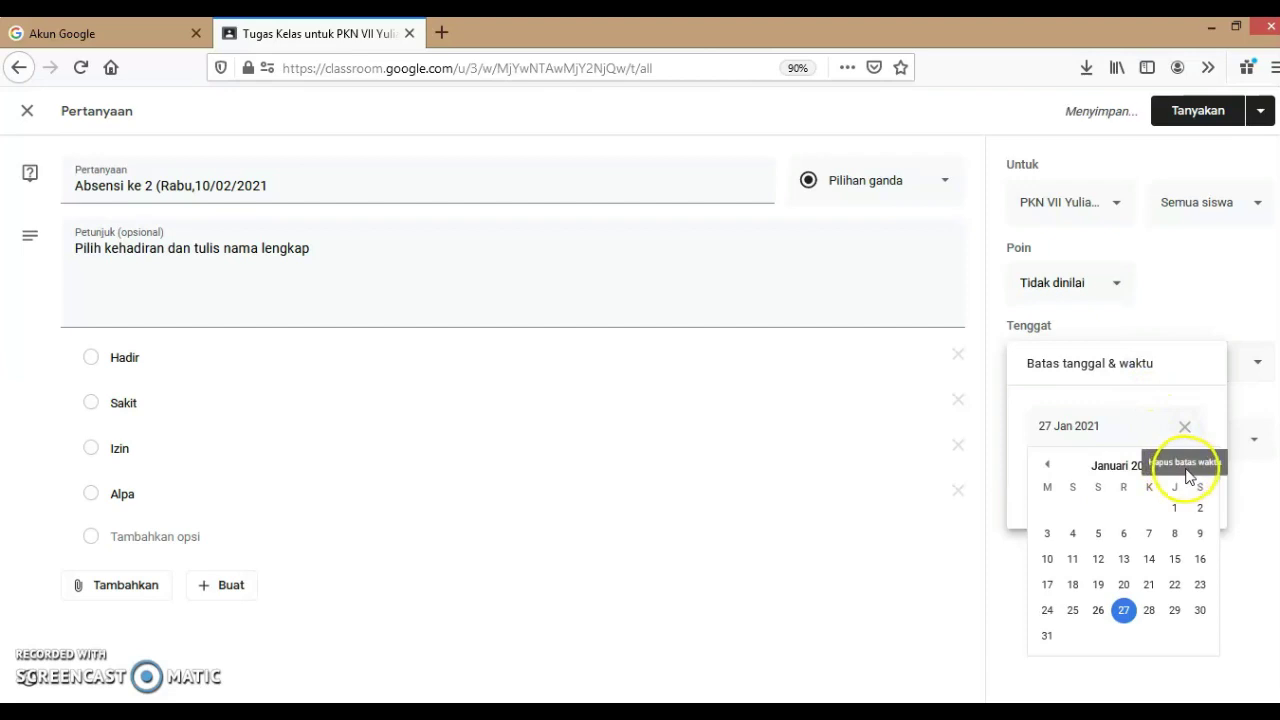
click(1201, 465)
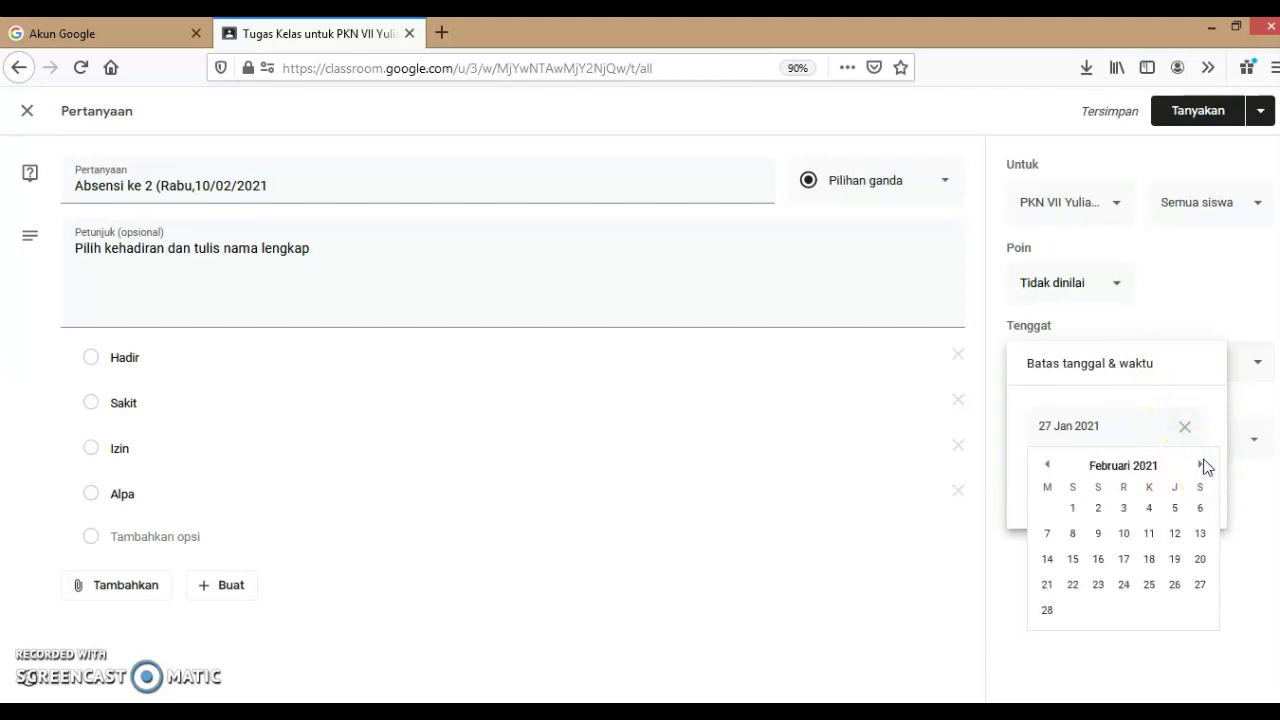
click(1125, 536)
click(1100, 485)
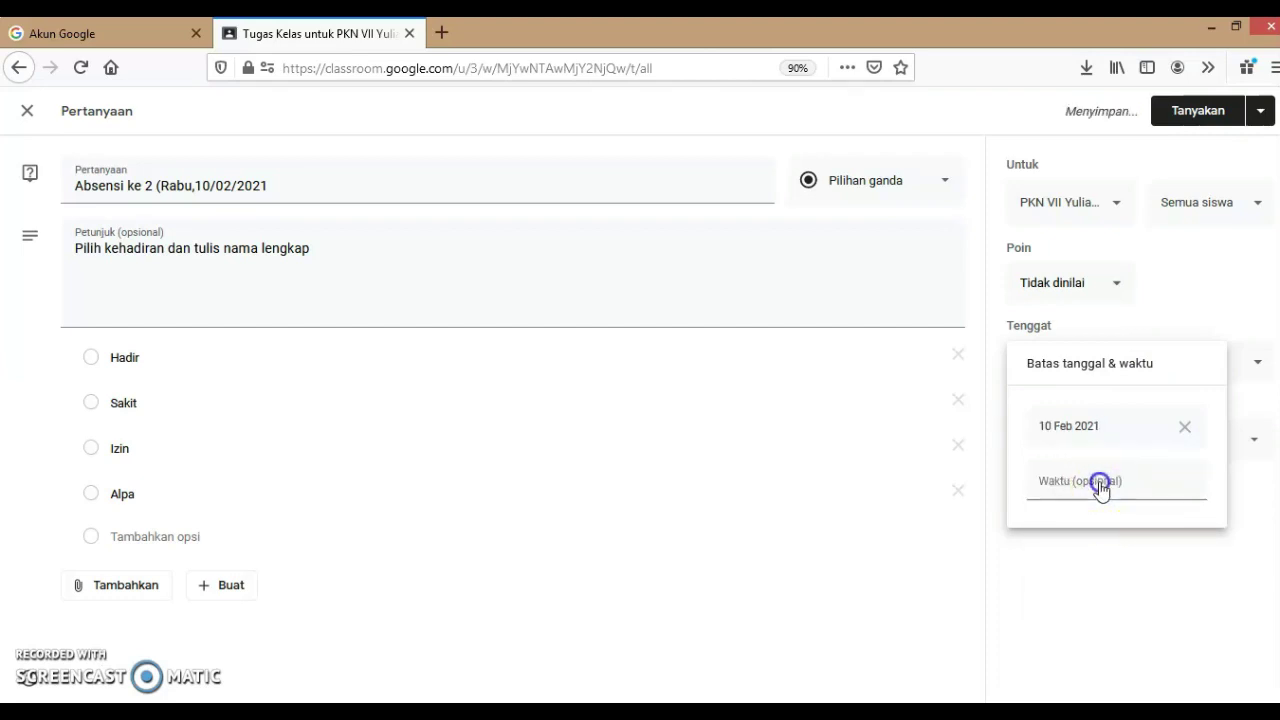
click(1050, 484)
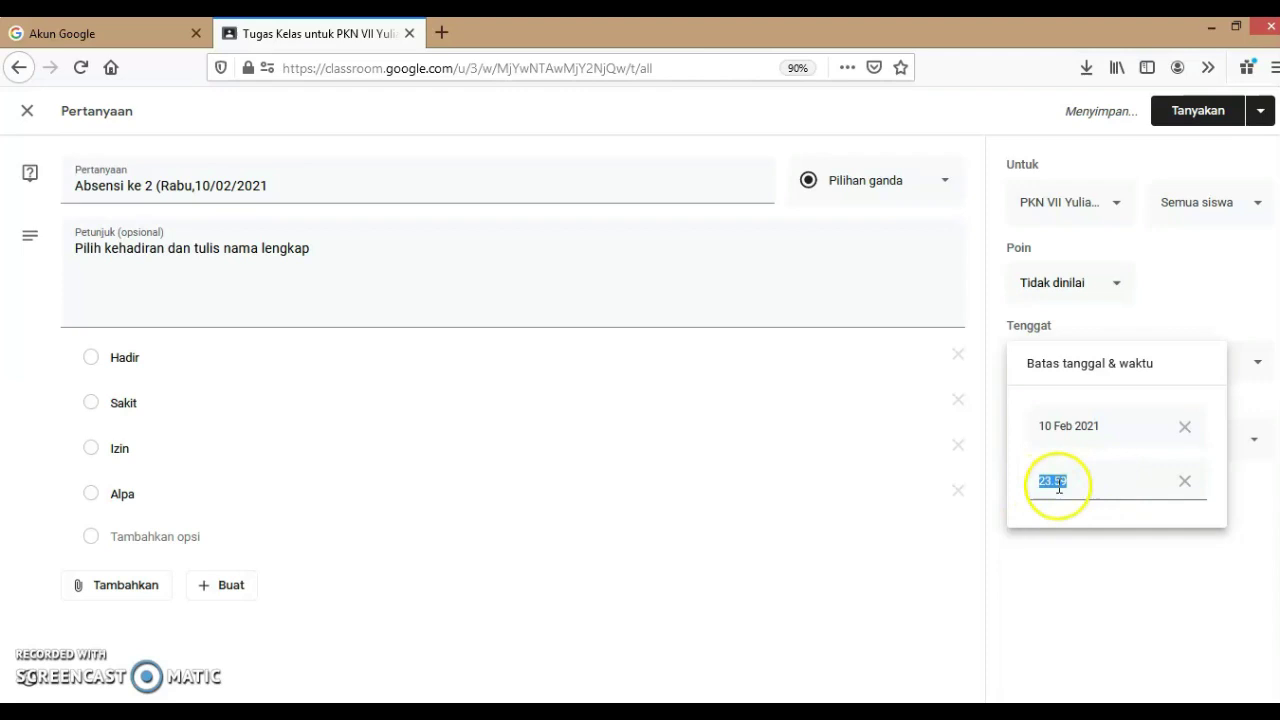
click(1177, 289)
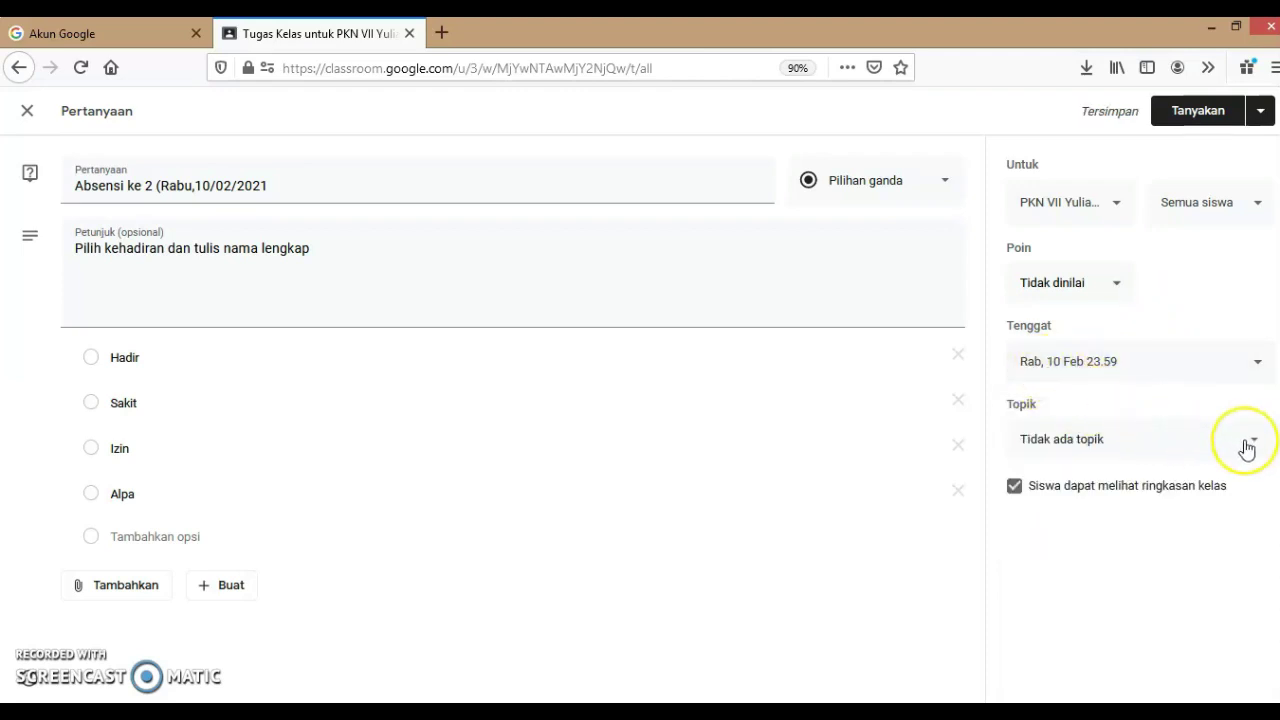
Assign the second attendance question to the ABSENSI Februari topic and schedule it for 10 Feb 2021 at 08.00
click(1203, 441)
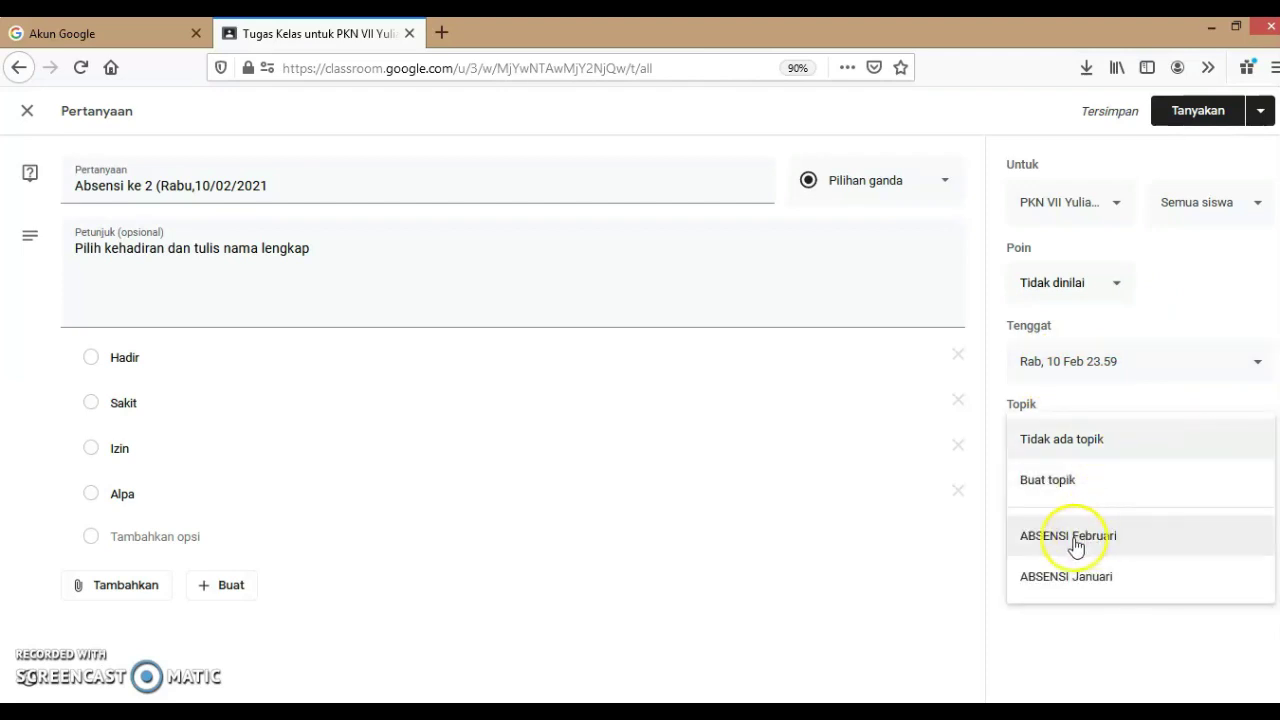
click(1075, 547)
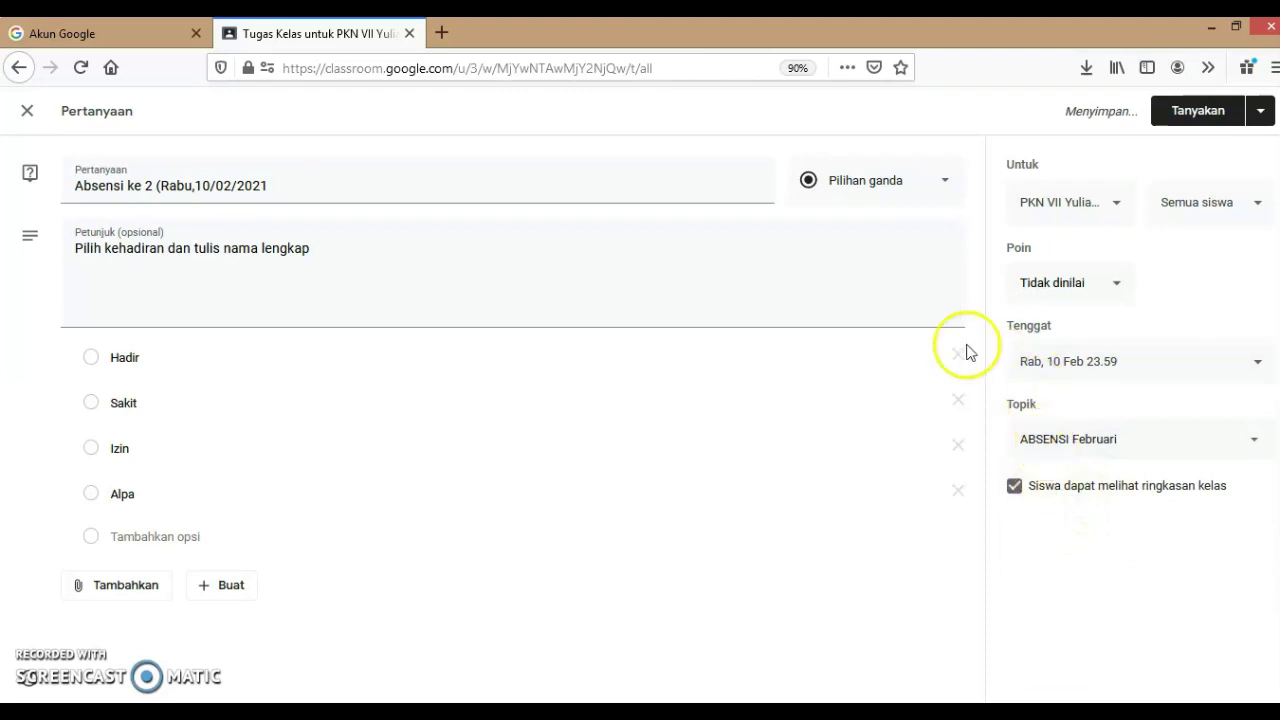
click(1256, 118)
click(1208, 146)
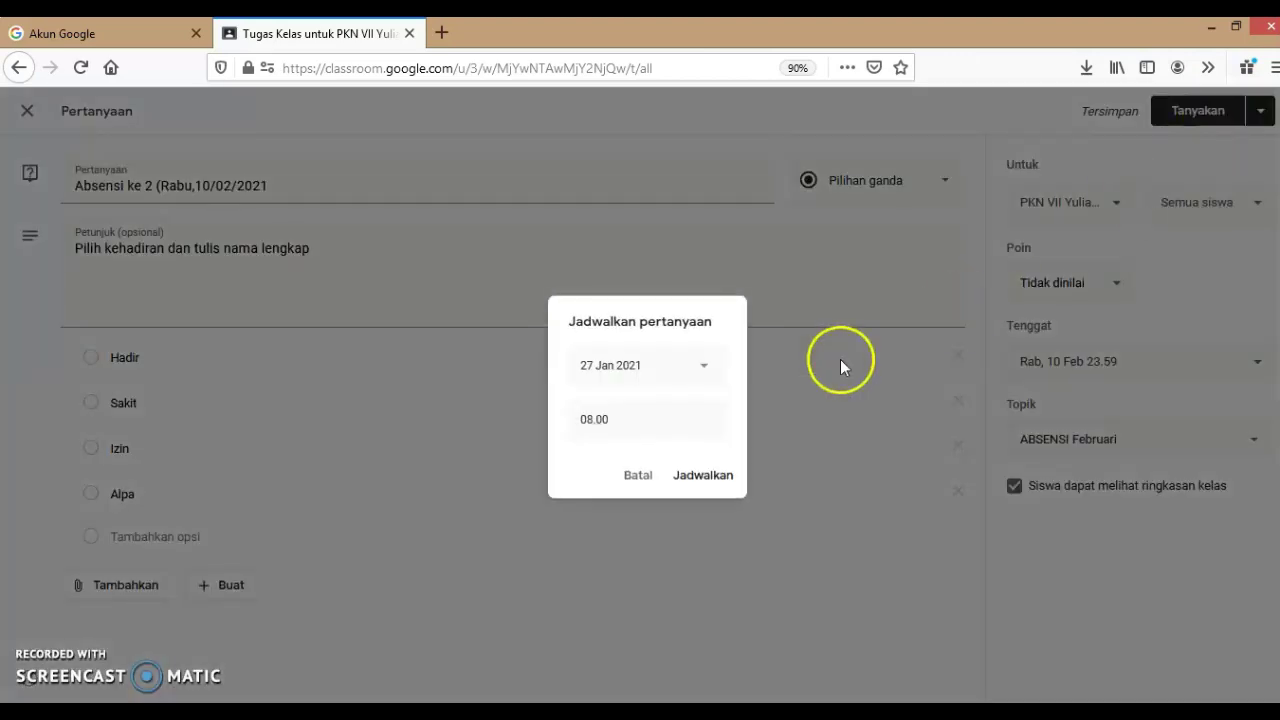
click(703, 366)
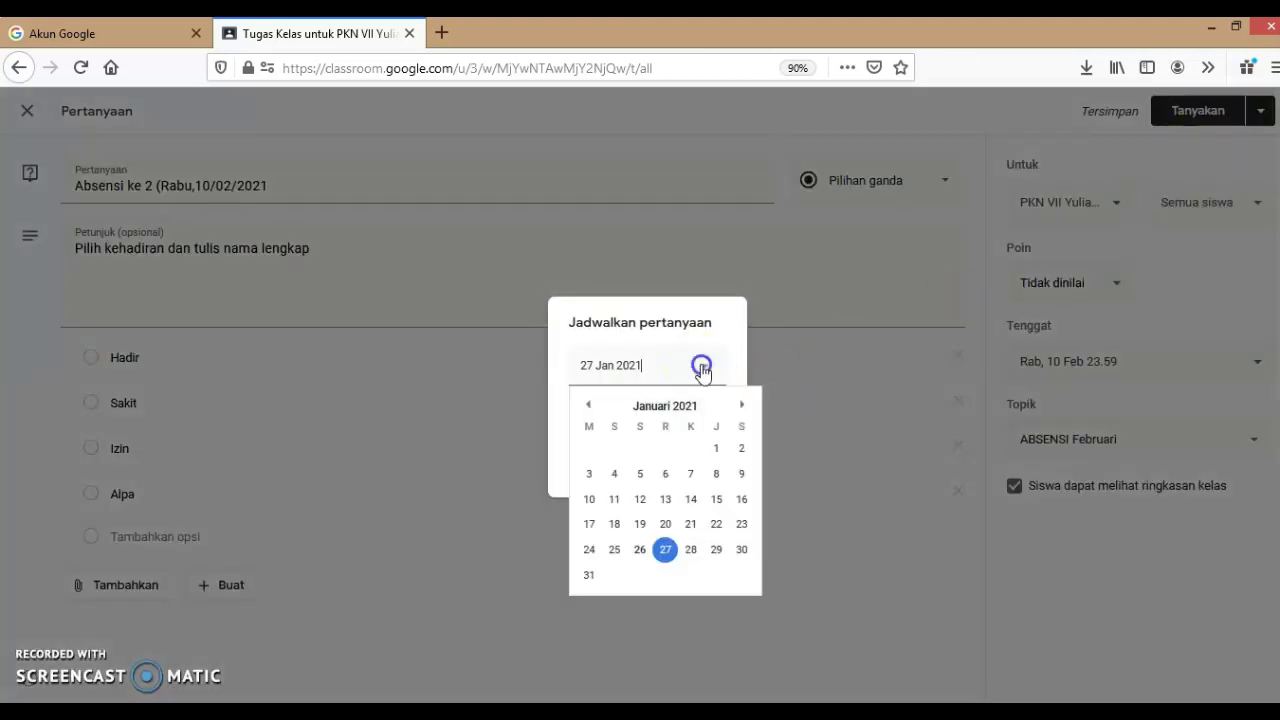
click(741, 404)
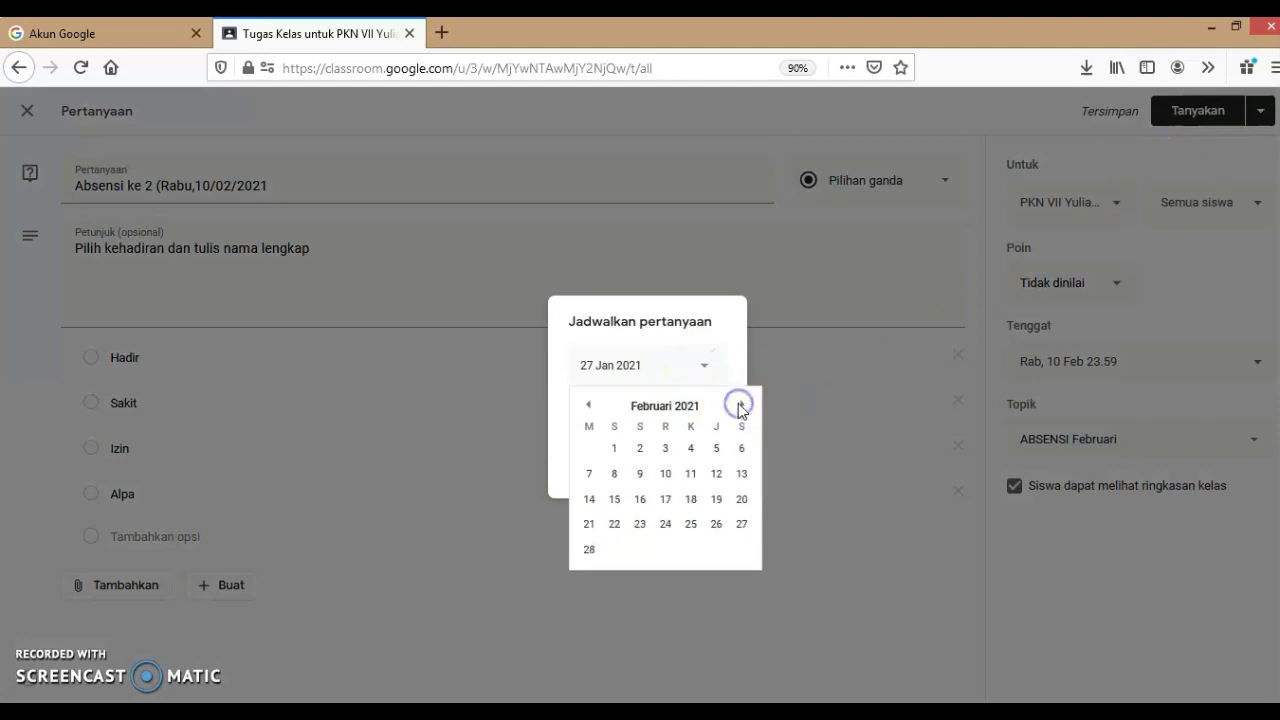
click(665, 473)
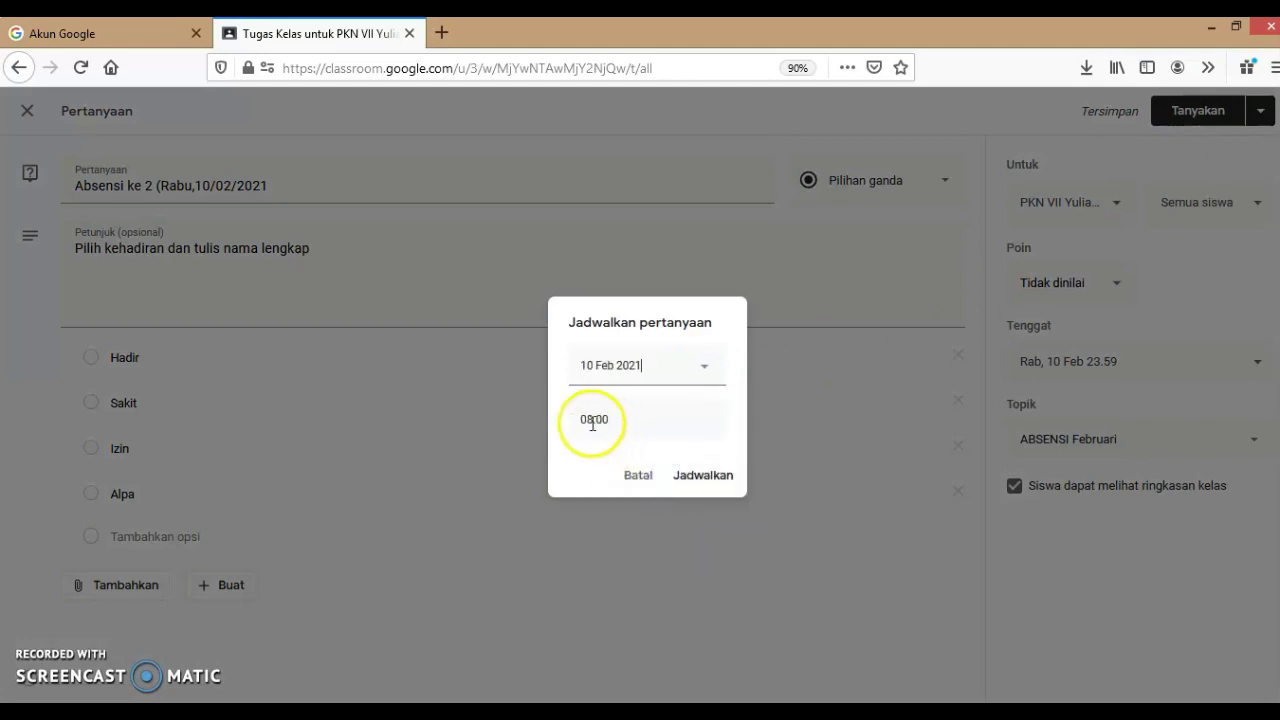
click(705, 478)
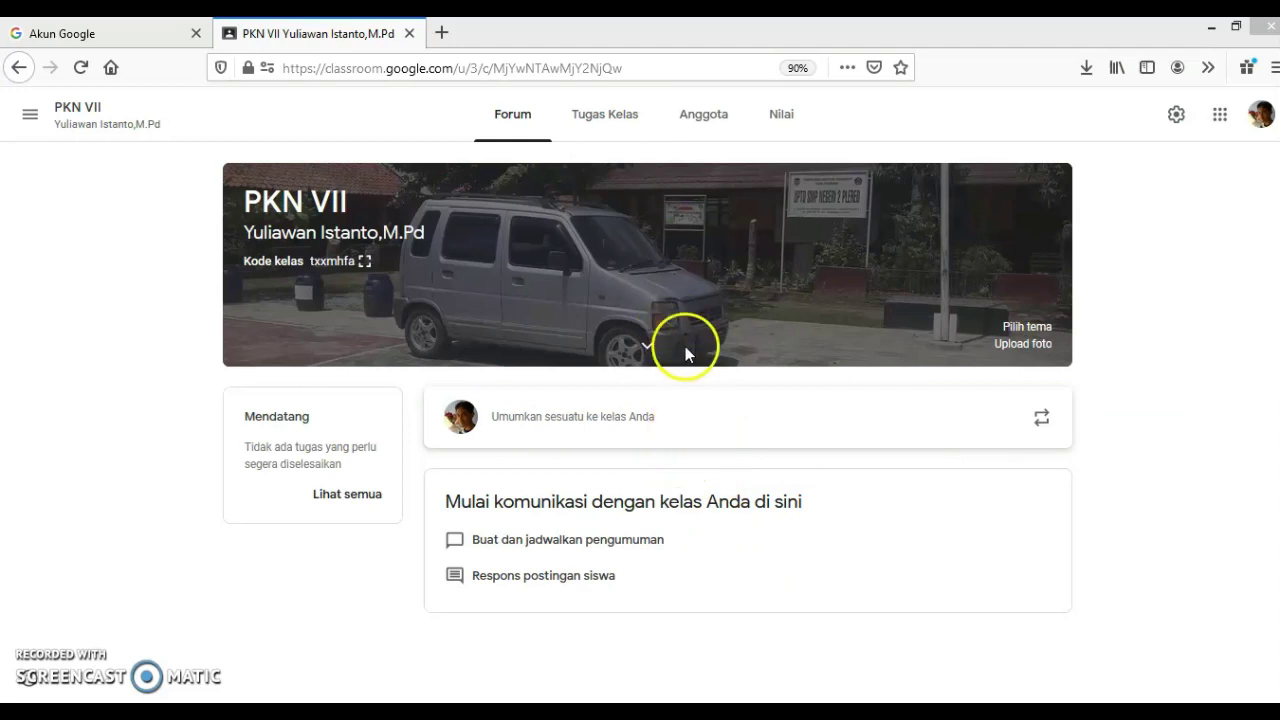
Add a classwork topic named "MATERI BAB 1 (Hak Azasi Manusia)" to the PKN VII class
click(605, 118)
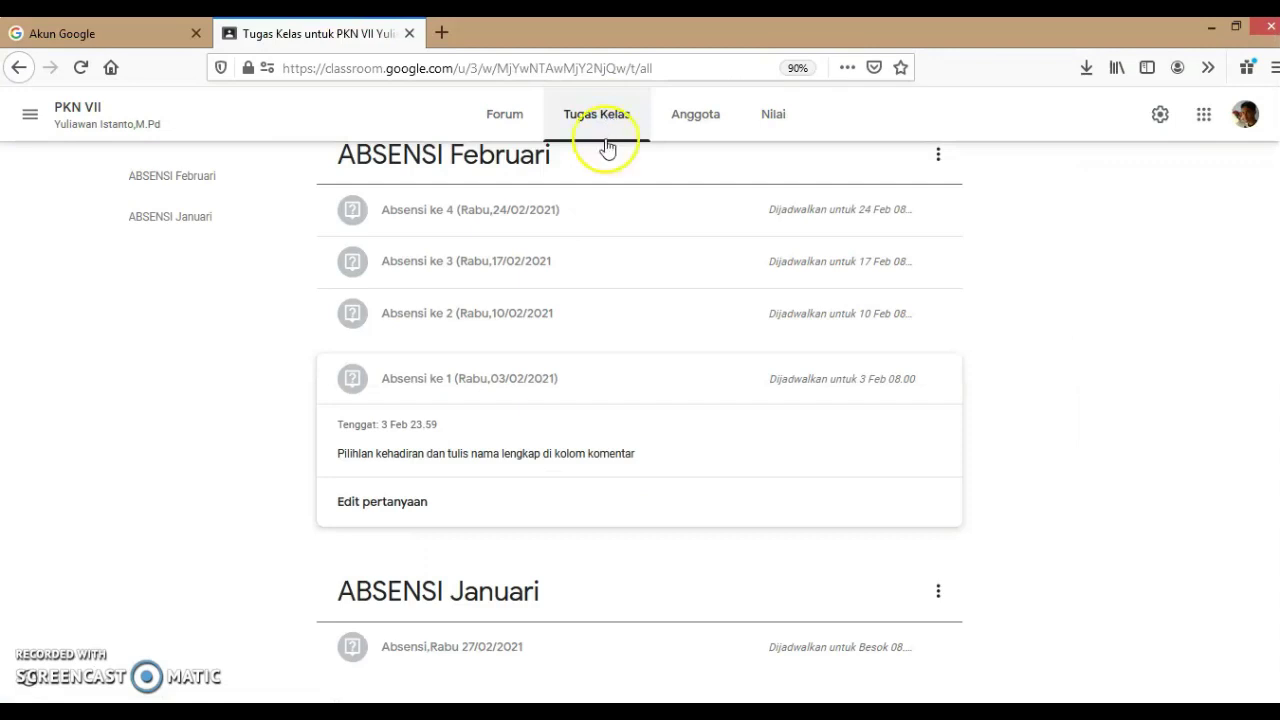
scroll(550, 298, up, 1)
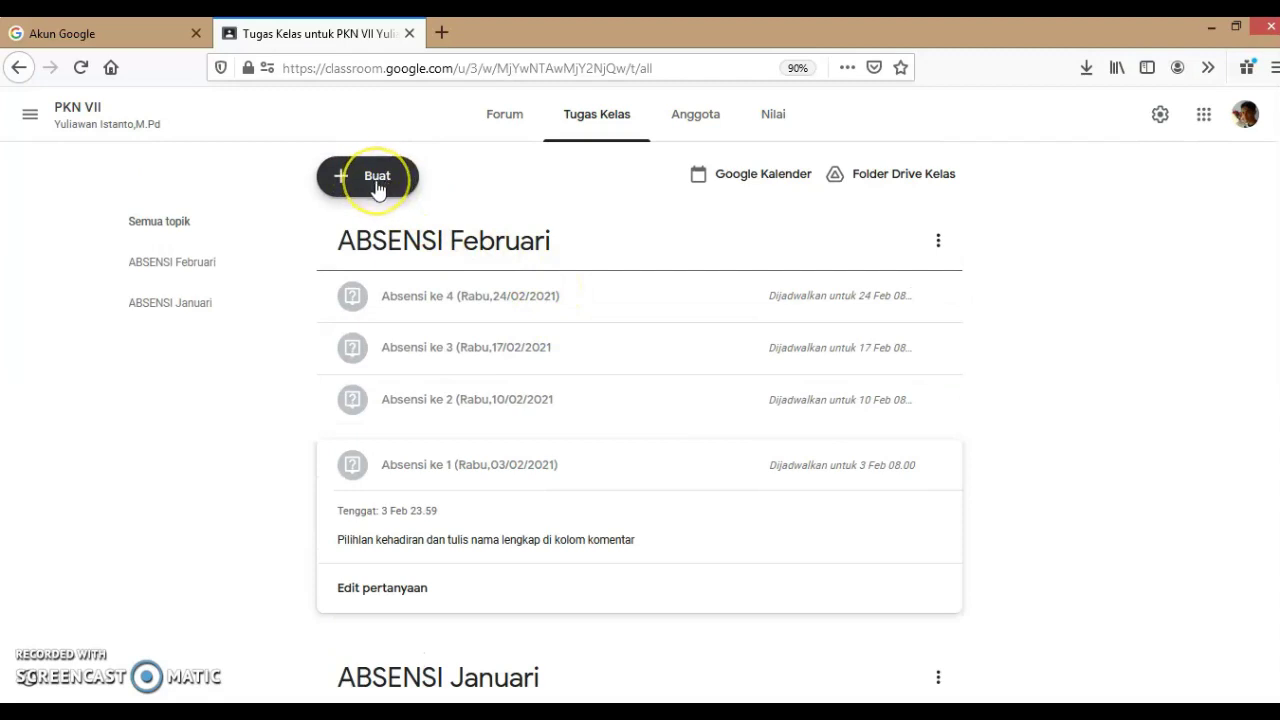
click(377, 188)
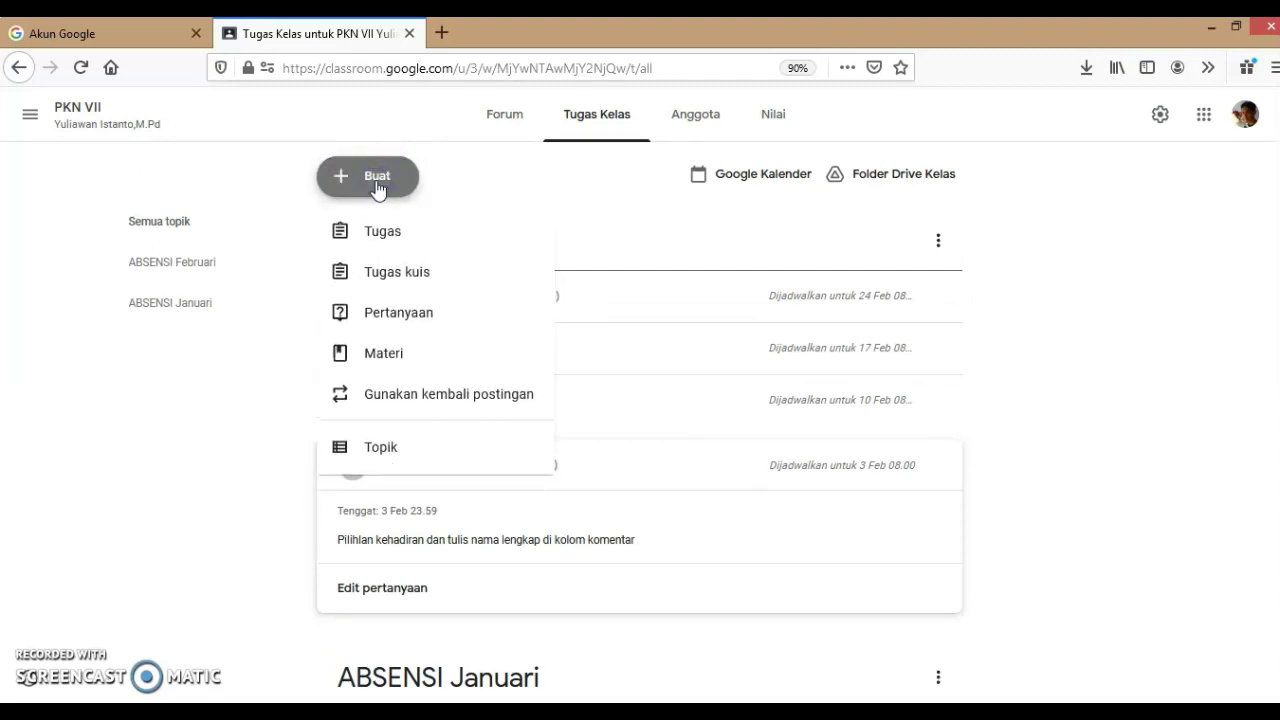
click(385, 450)
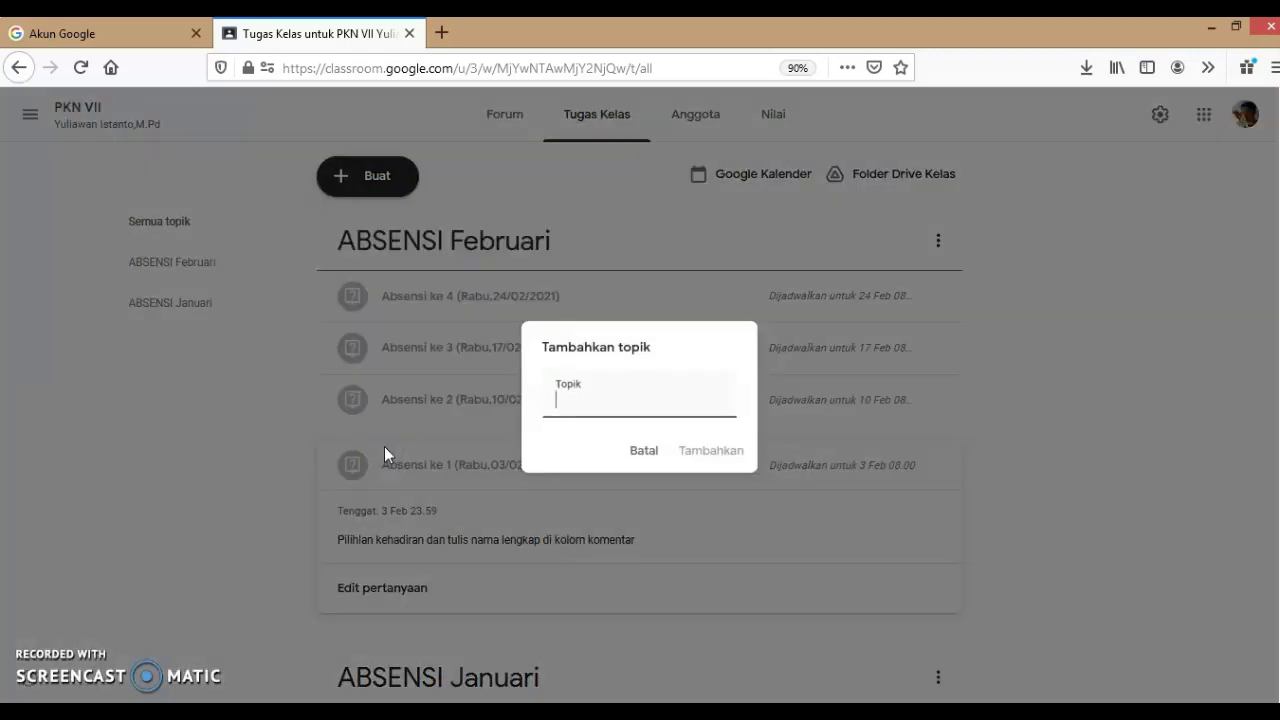
click(560, 405)
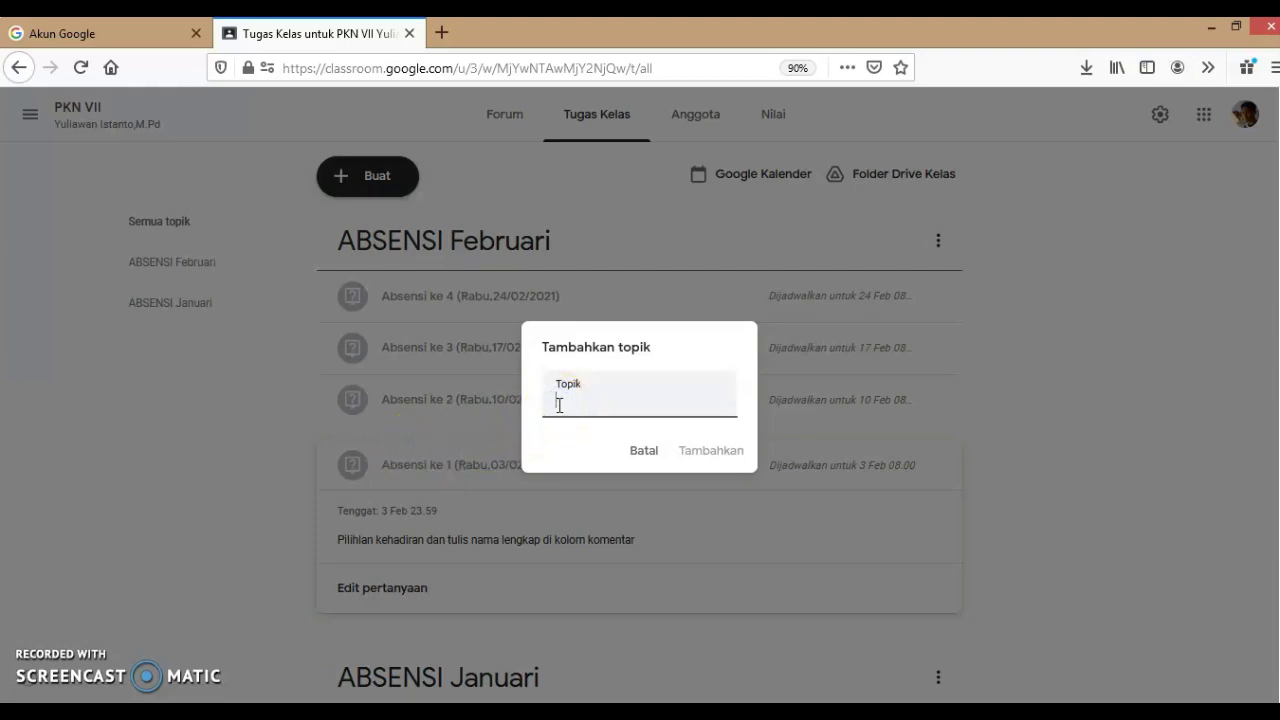
text(AATERI)
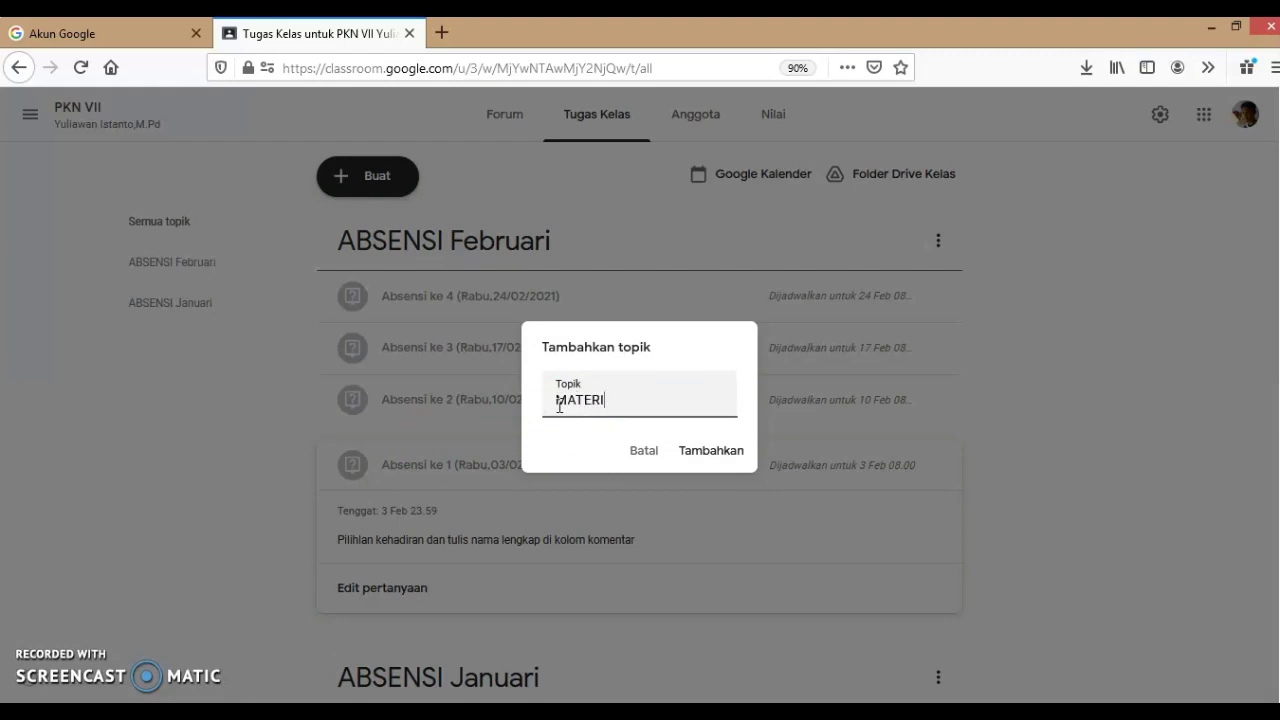
text( BAB 1)
text((h)
key(BackSpace)
text(Hak Azasi Manusia))
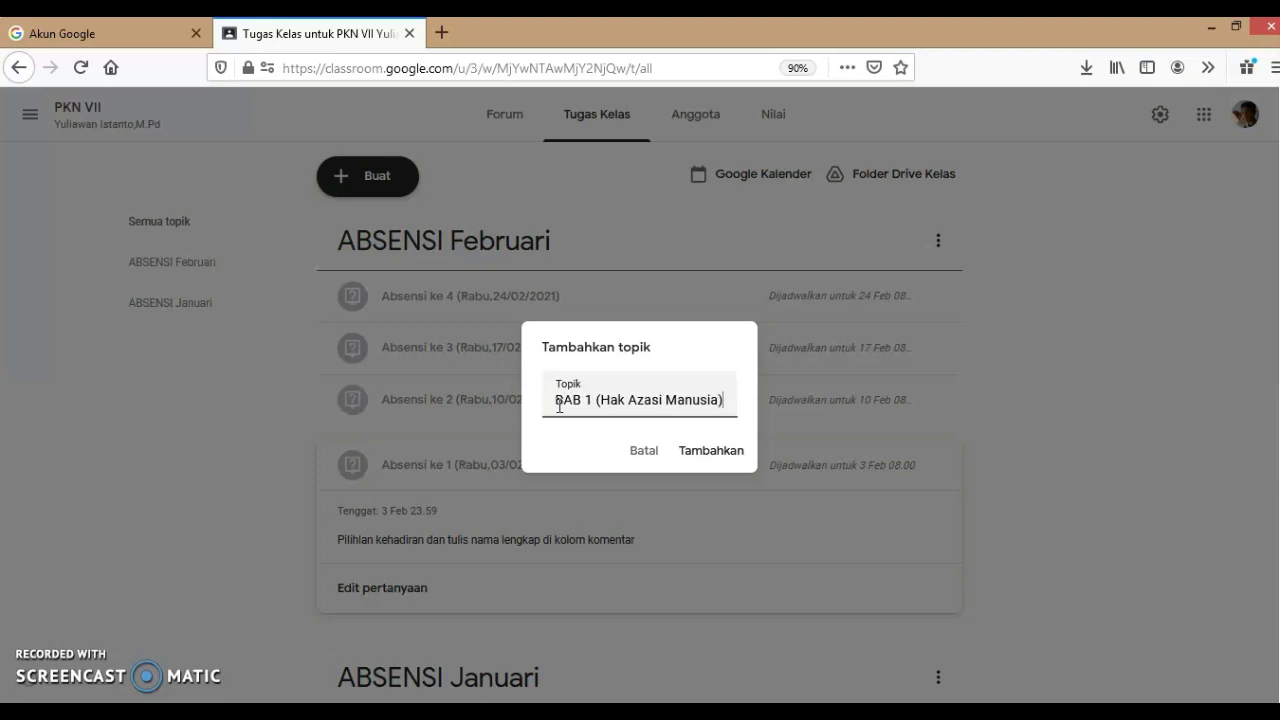
click(706, 456)
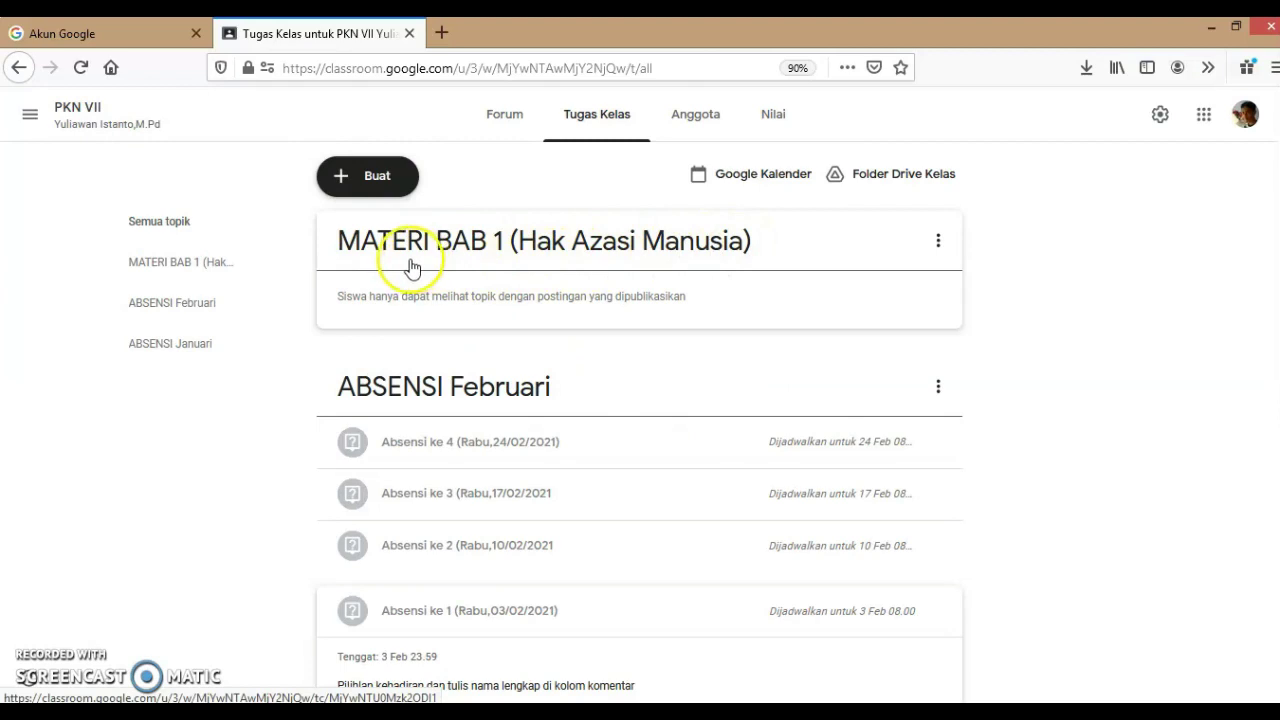
Create a new Materi post titled "Pertemuan ke 1"
click(371, 191)
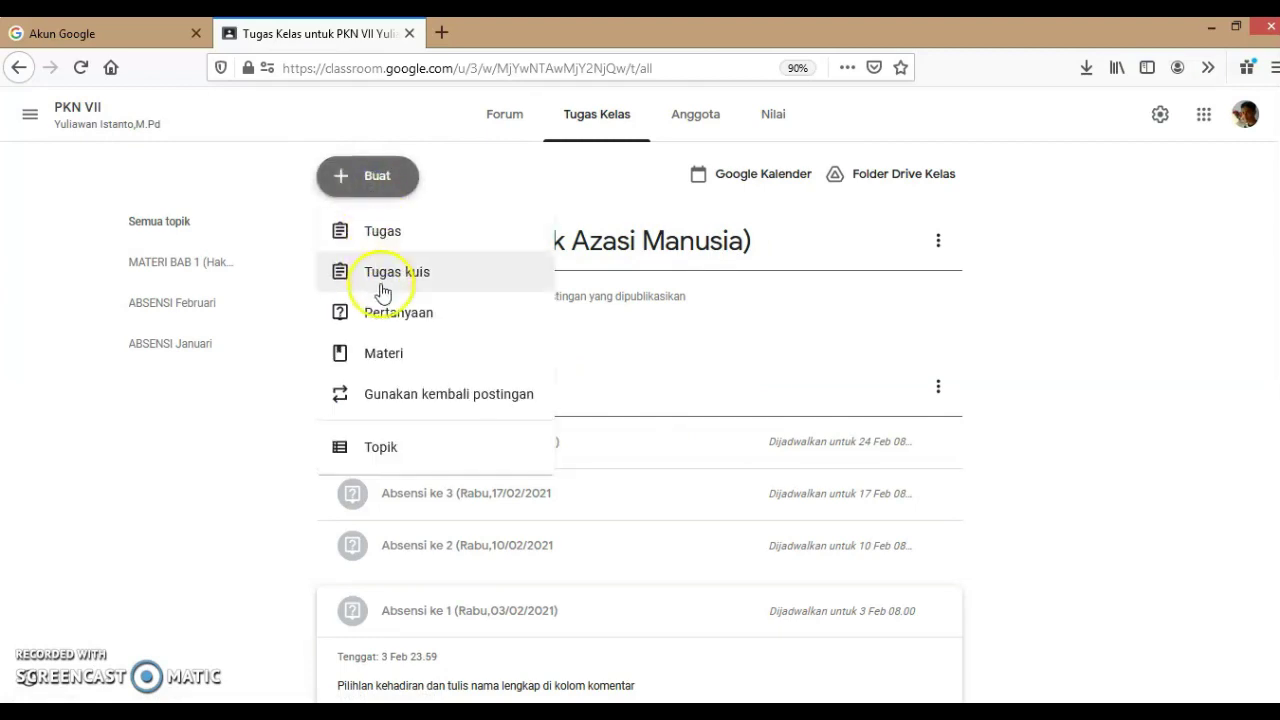
click(383, 358)
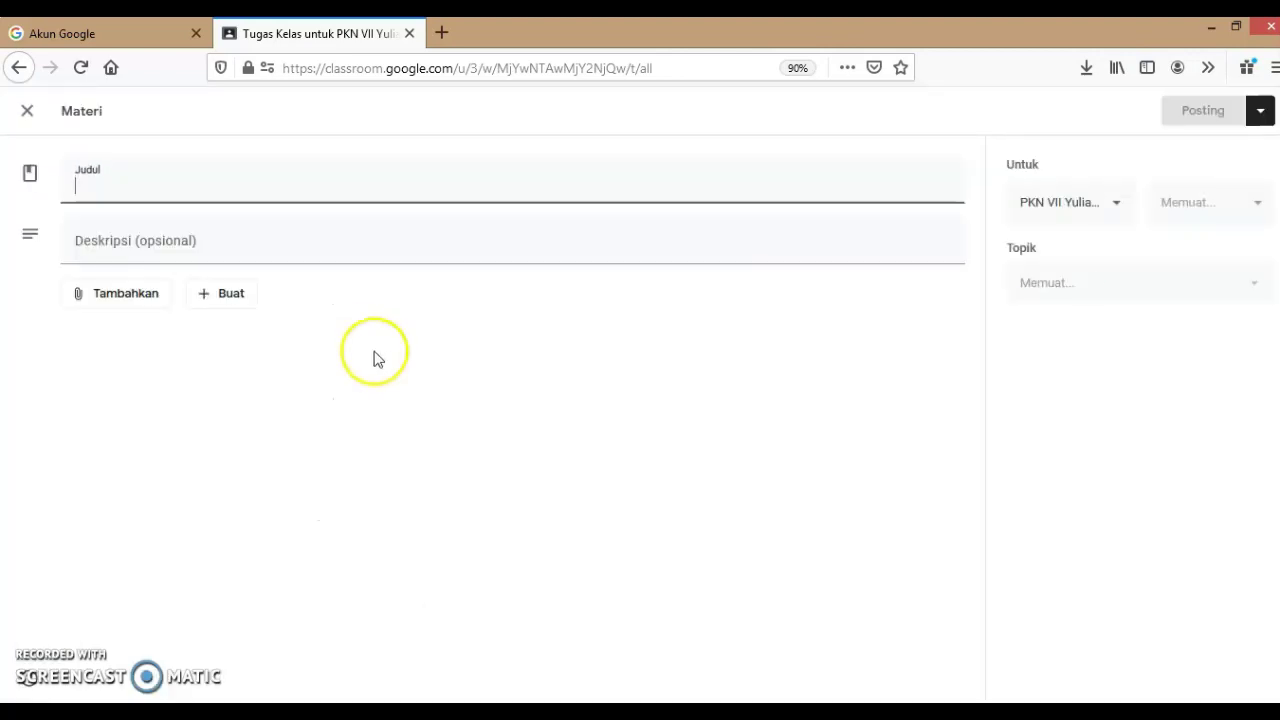
click(229, 257)
click(78, 186)
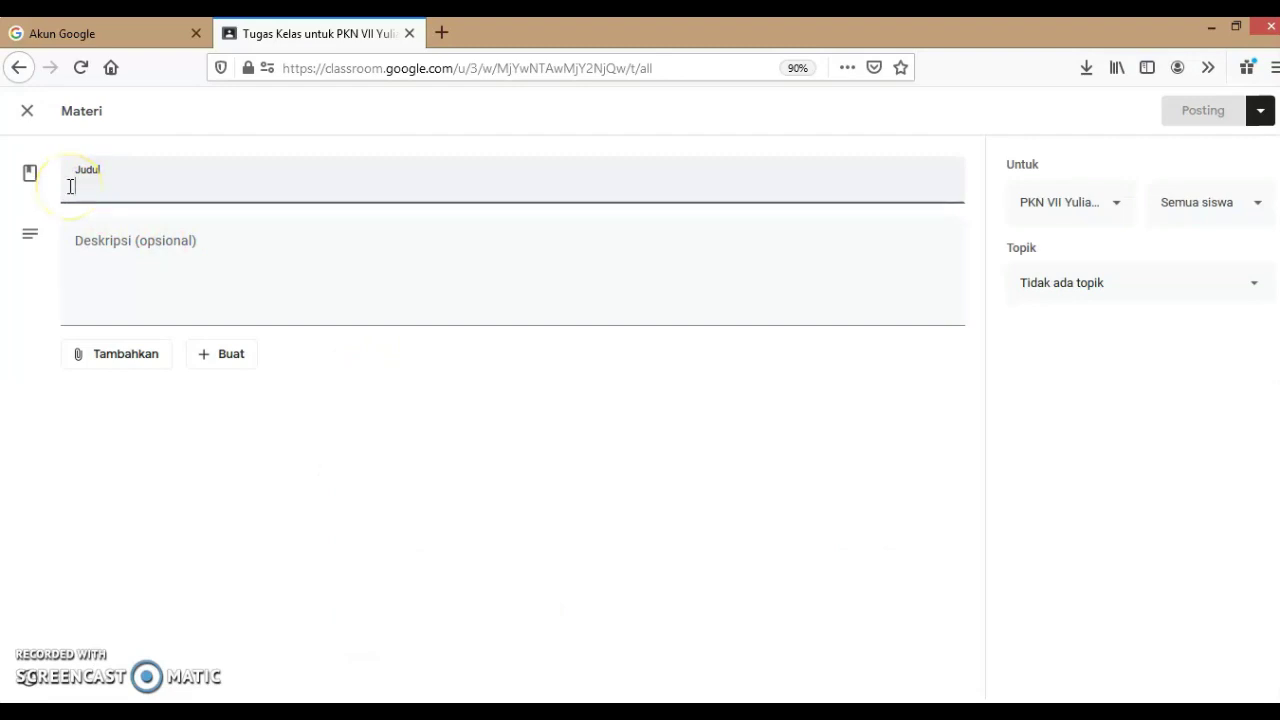
text(Pertemuan ke 1)
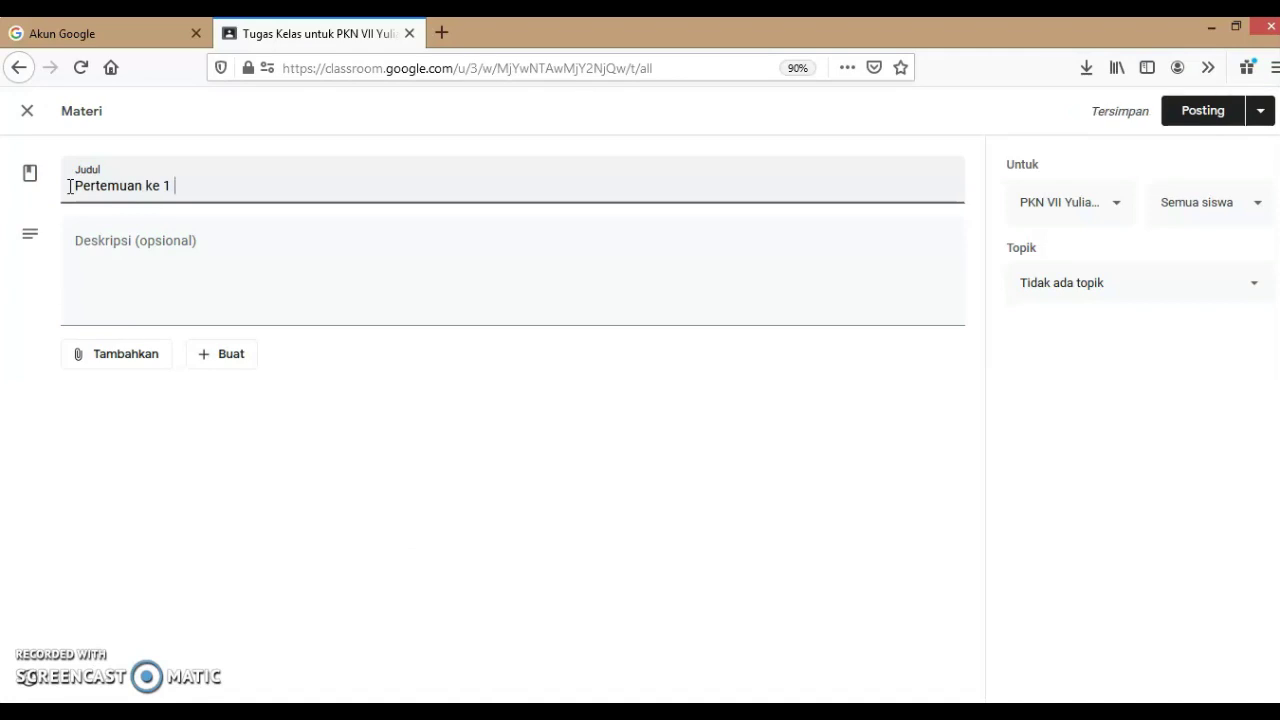
Add a second line reading "Pengertian Hak Azasi Manusia" to the material's title
key(Return)
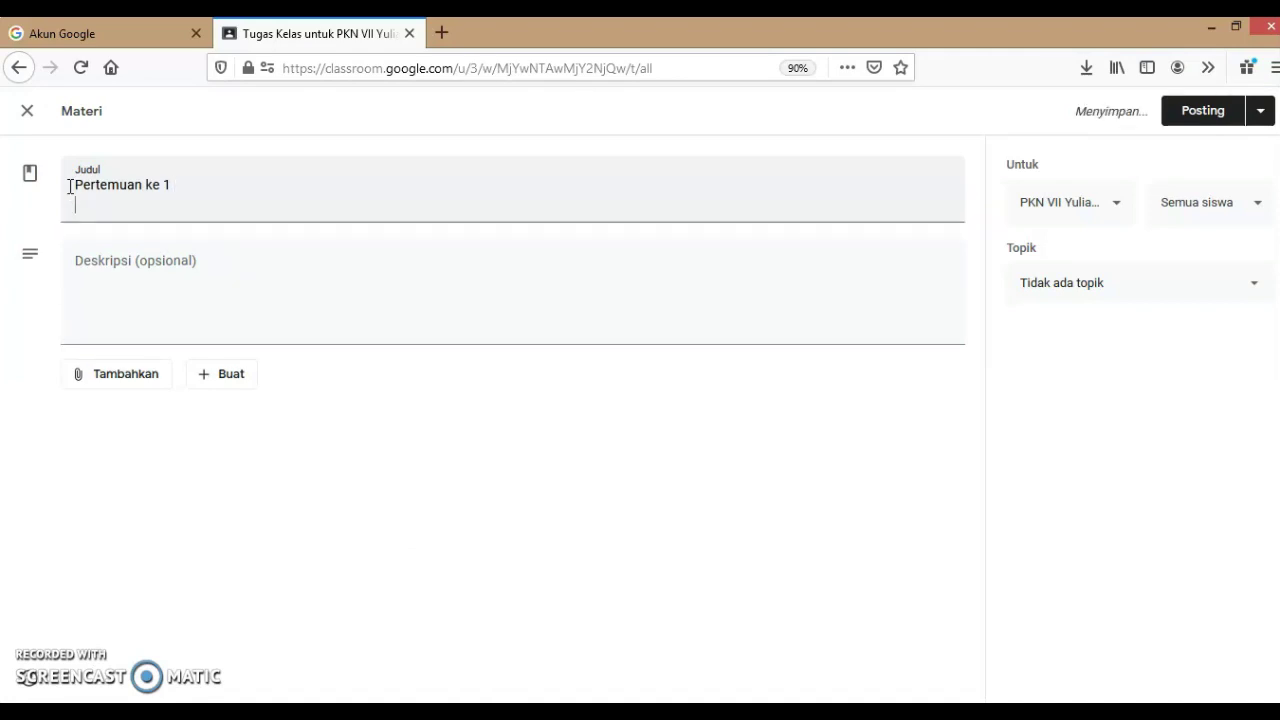
text(Pengertian HakA)
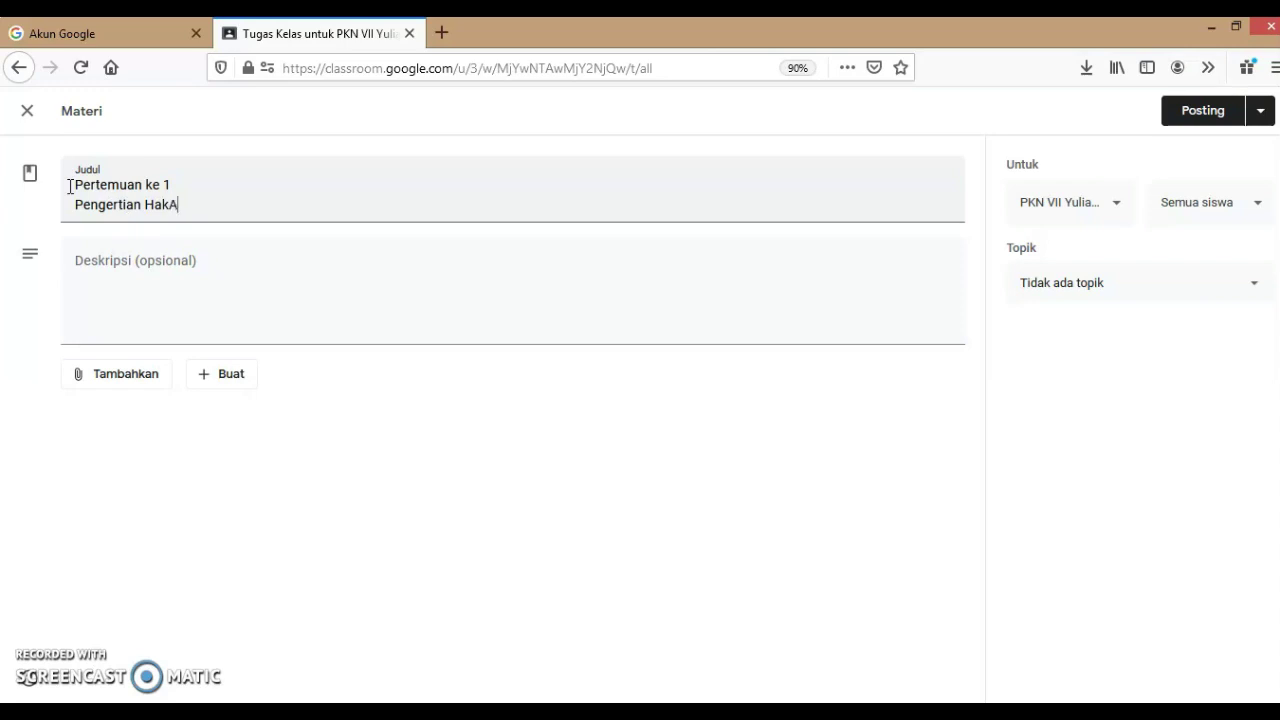
text(zasi Manusia)
key(Left)
key(Left)
key(Left)
key(Left)
key(Left)
key(Left)
key(Left)
key(Left)
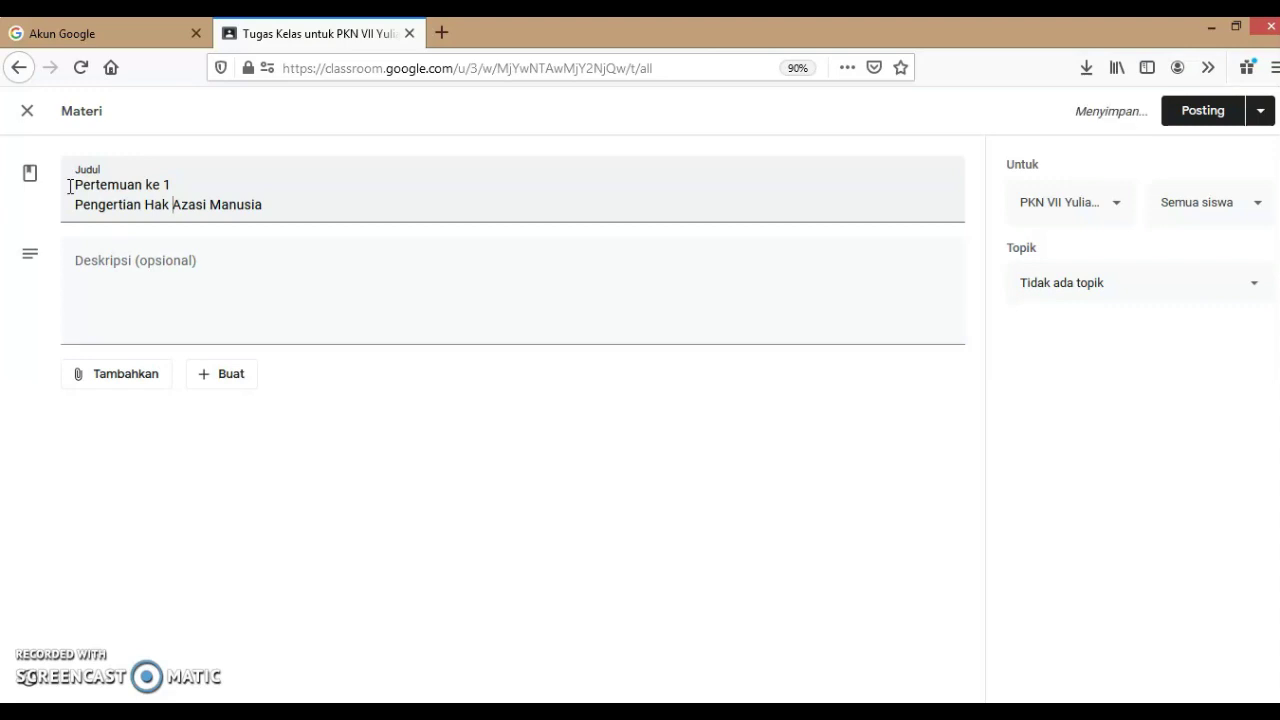
Enter the material's description "Baca dengan teliti materi di link bawah ini"
click(85, 263)
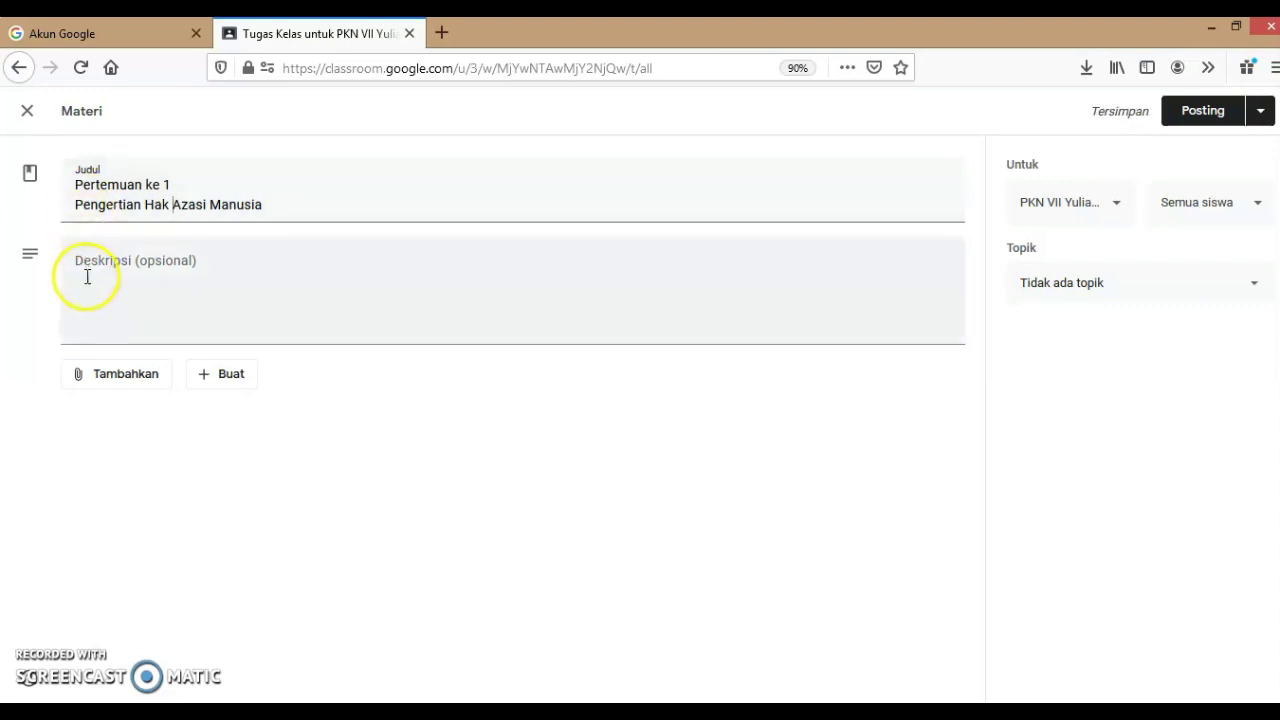
click(84, 265)
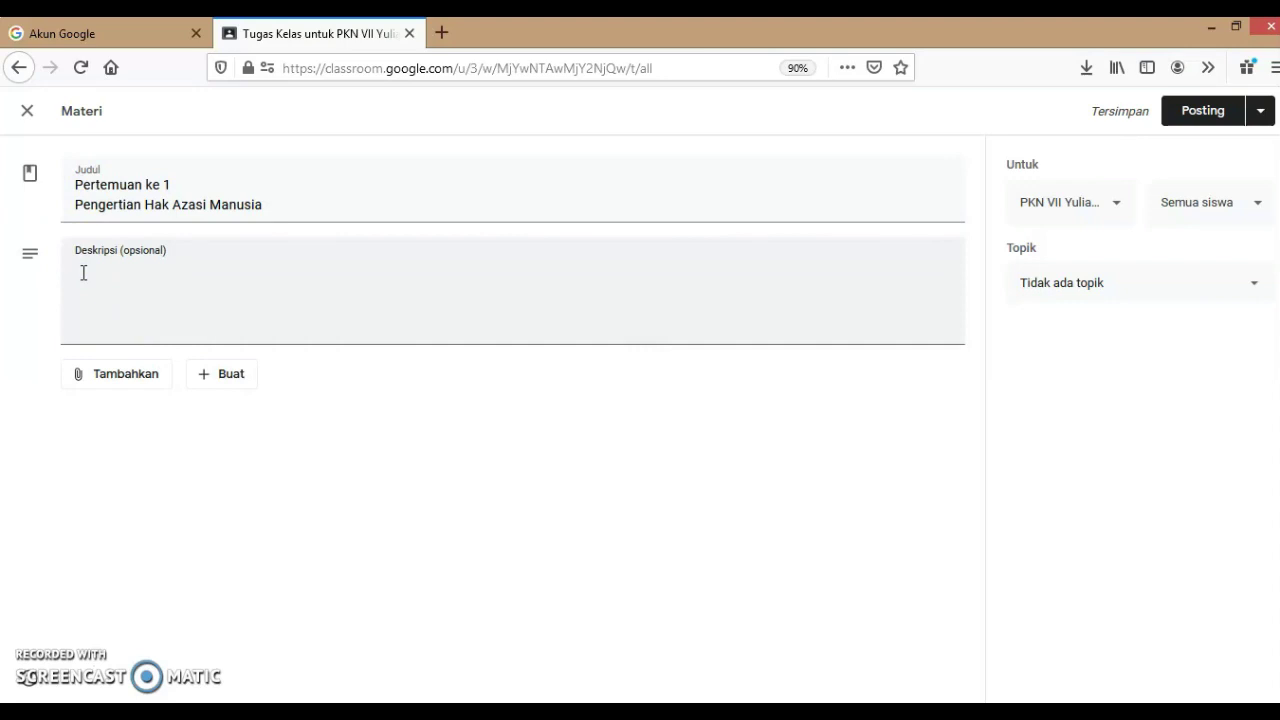
text(Baca dengan te)
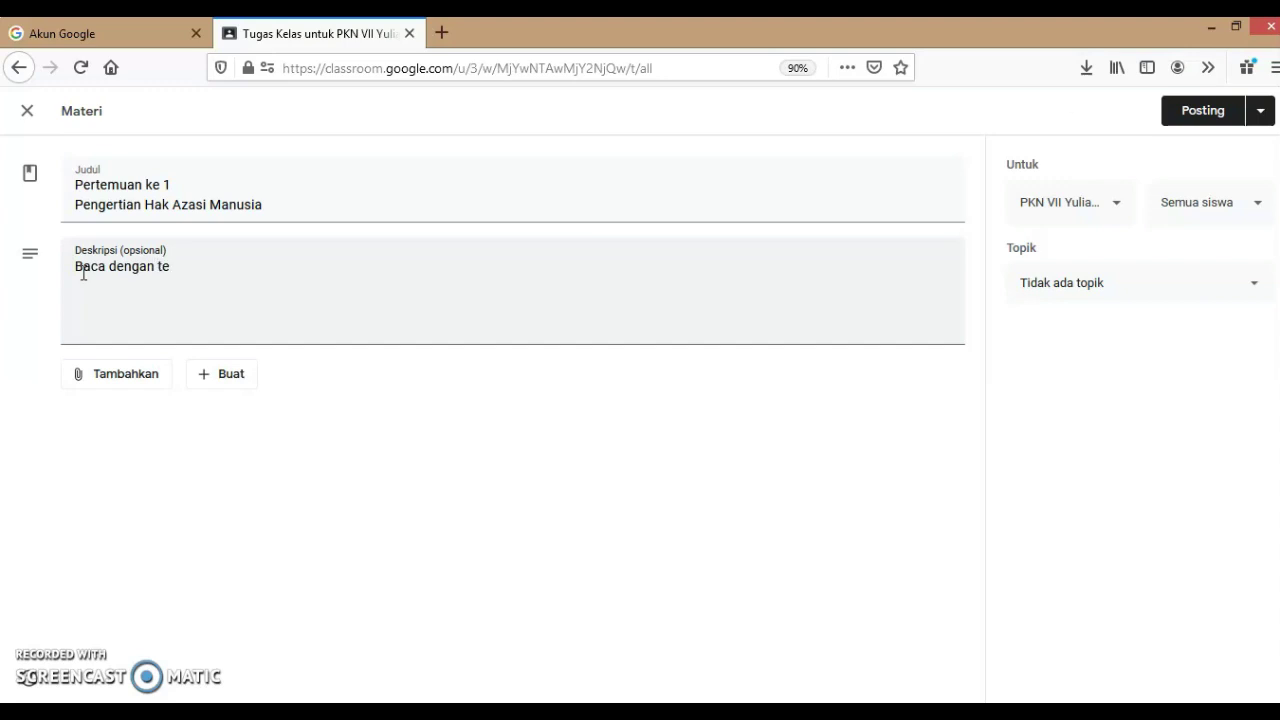
text(liti materi di link bawah)
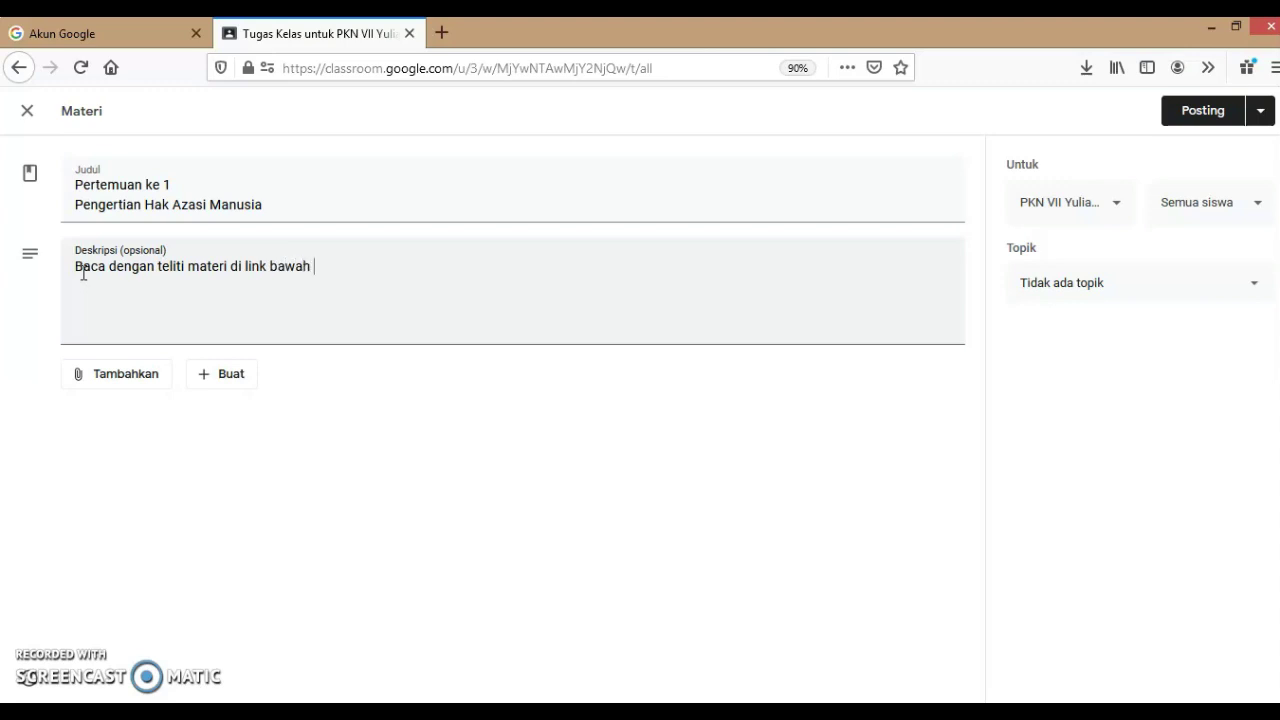
text( ini)
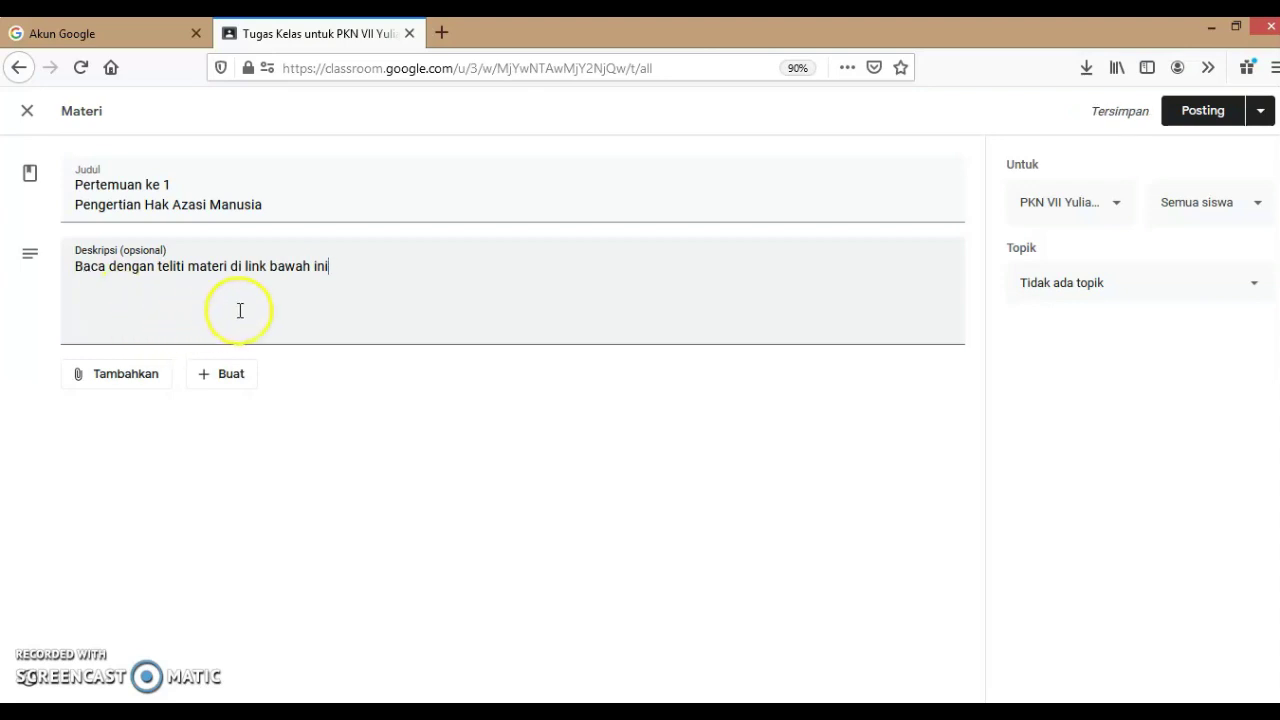
click(81, 385)
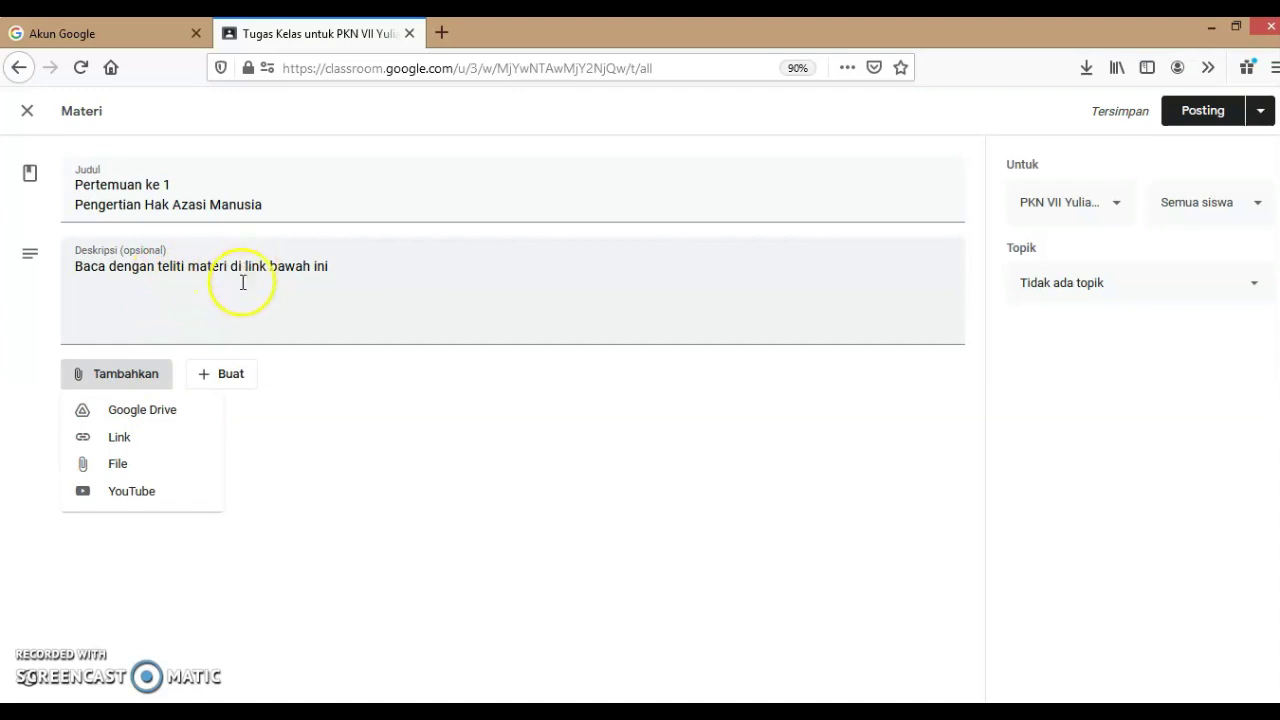
click(121, 444)
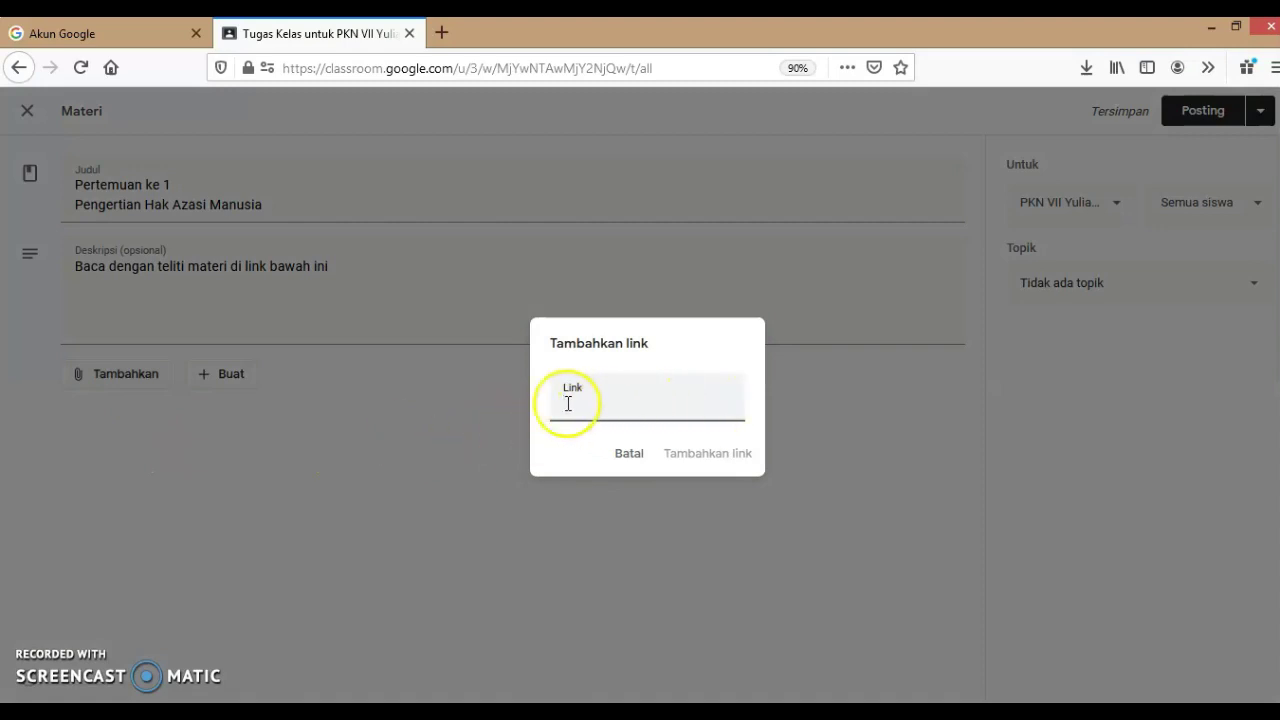
click(624, 453)
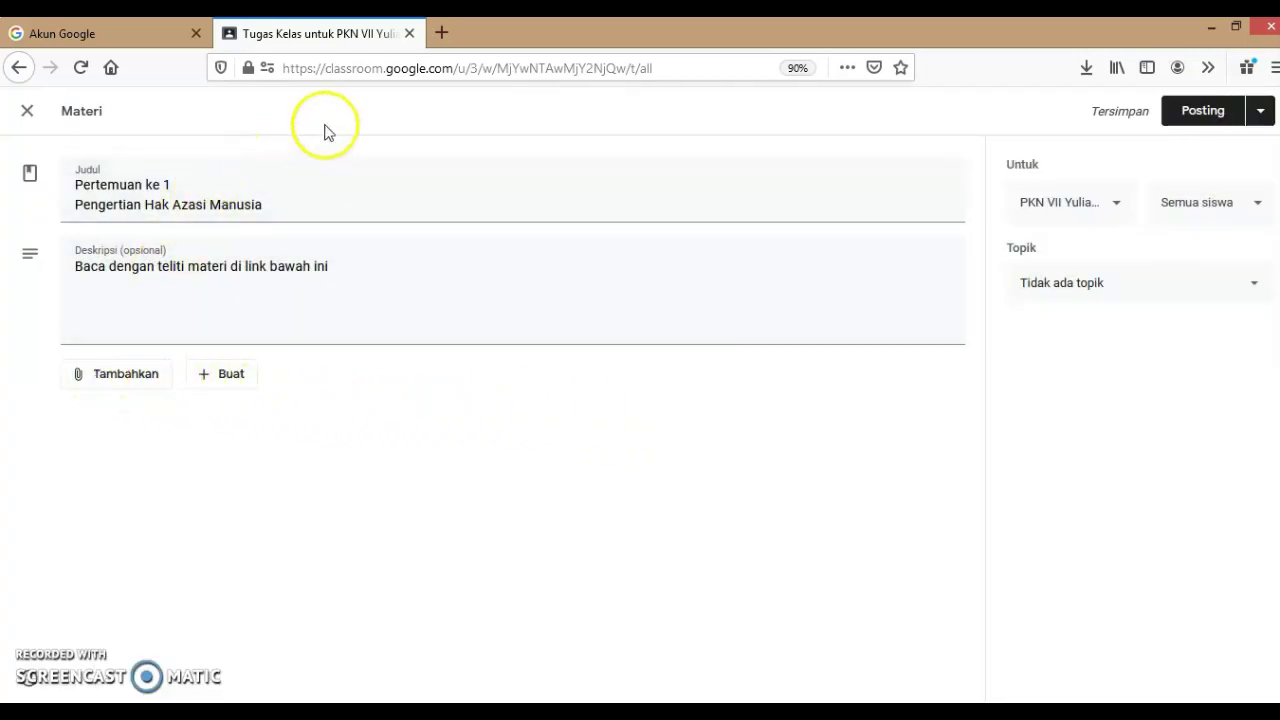
click(440, 34)
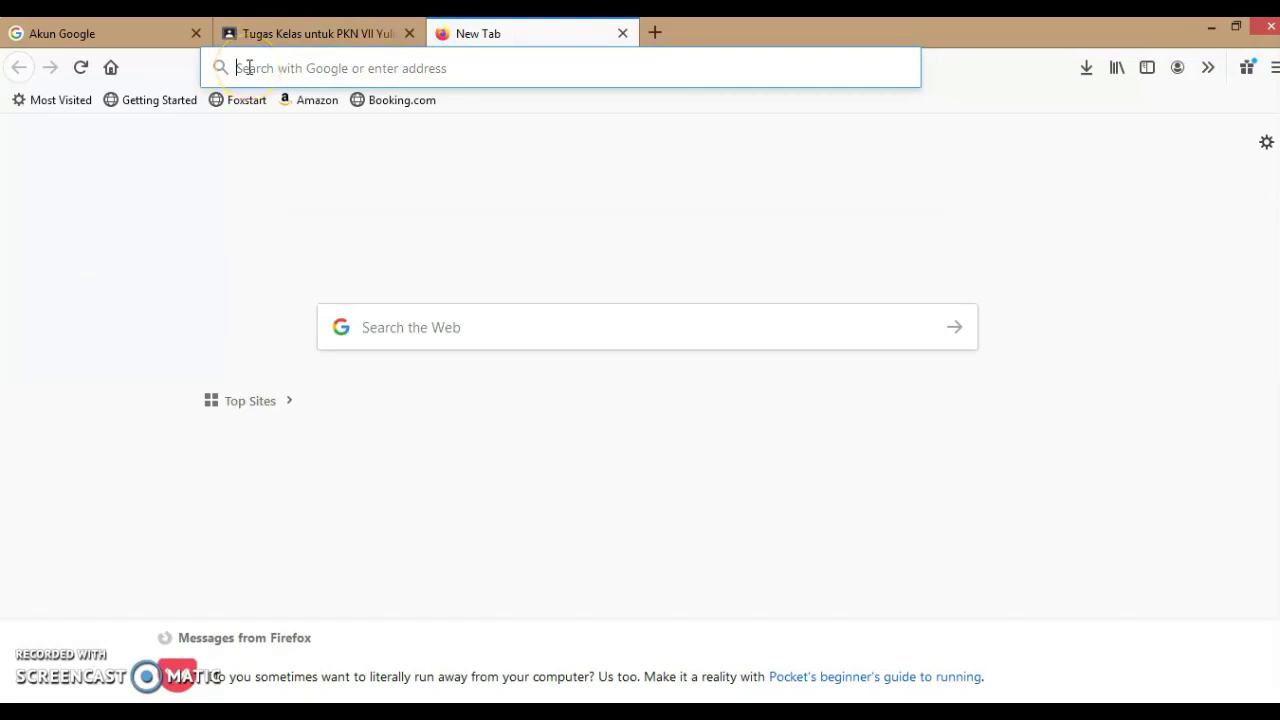
text(g)
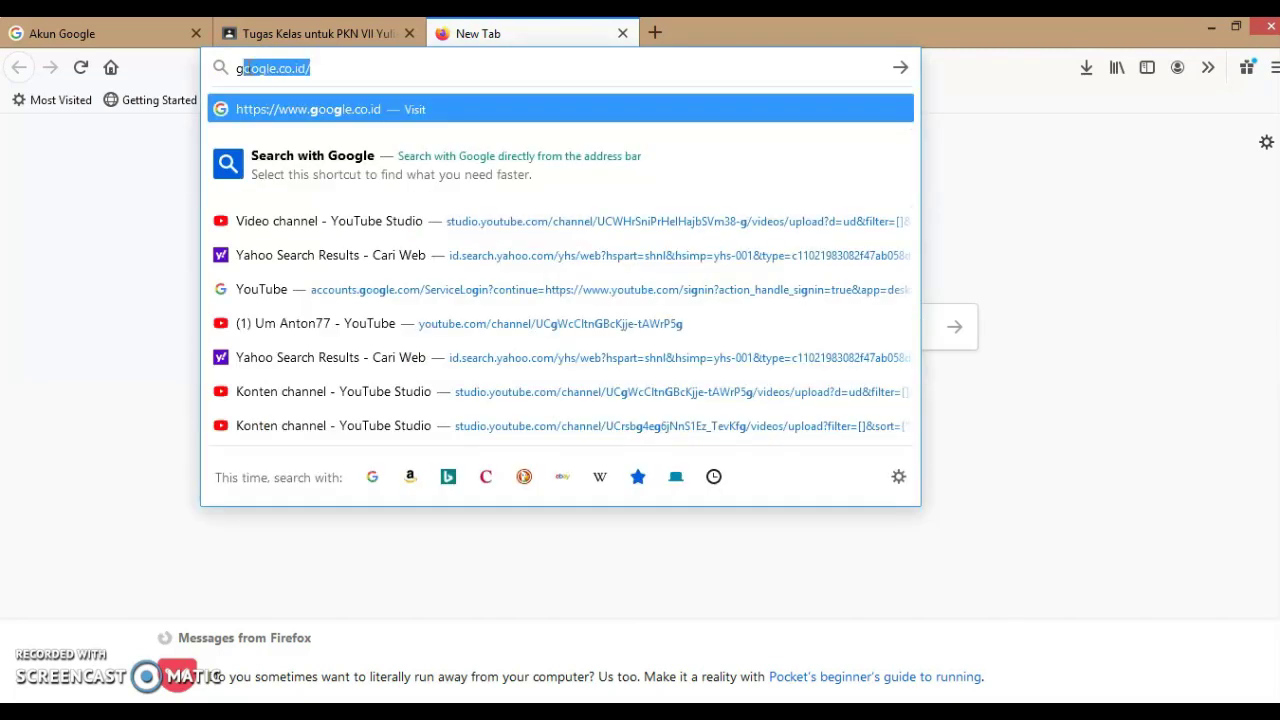
key(BackSpace)
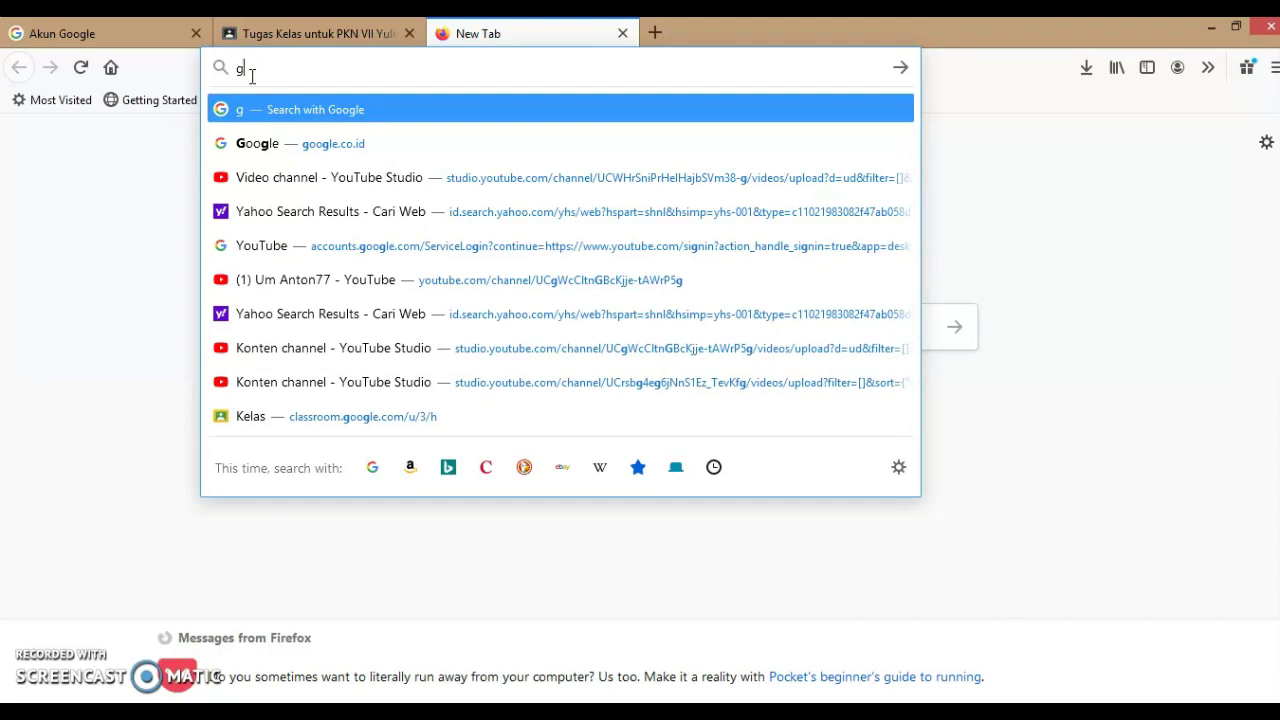
key(BackSpace)
text(w)
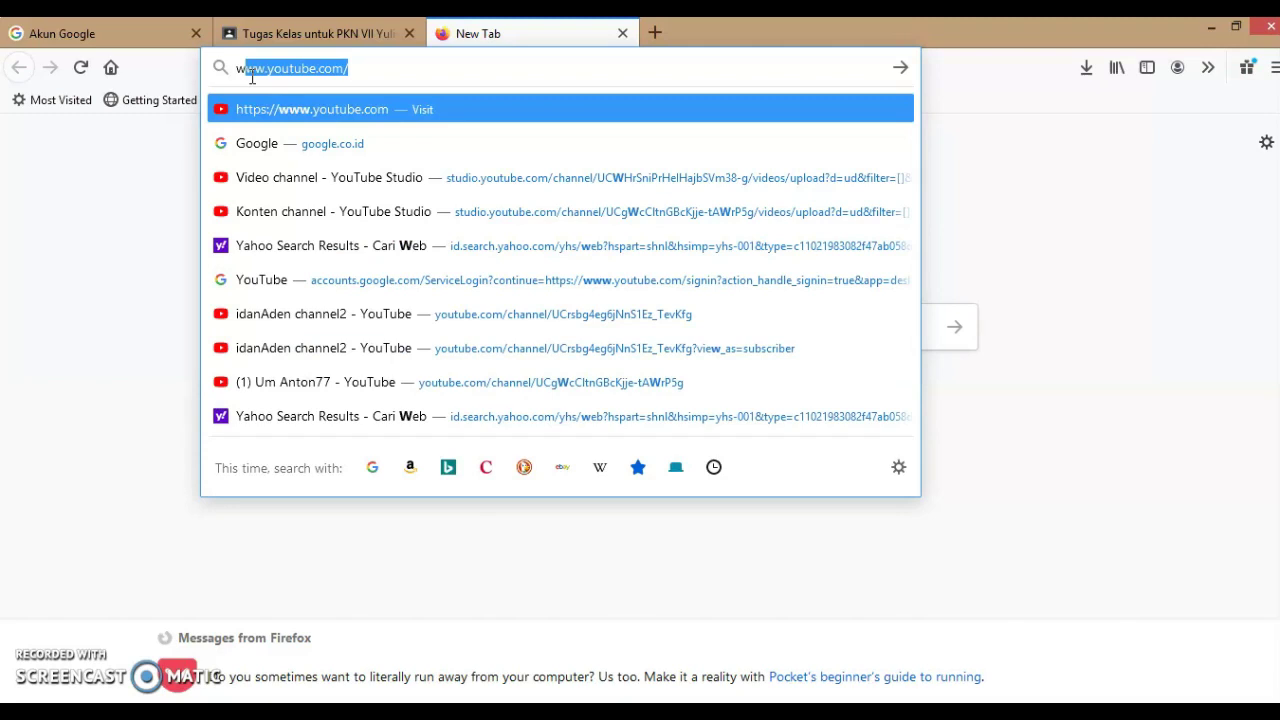
text(ww.)
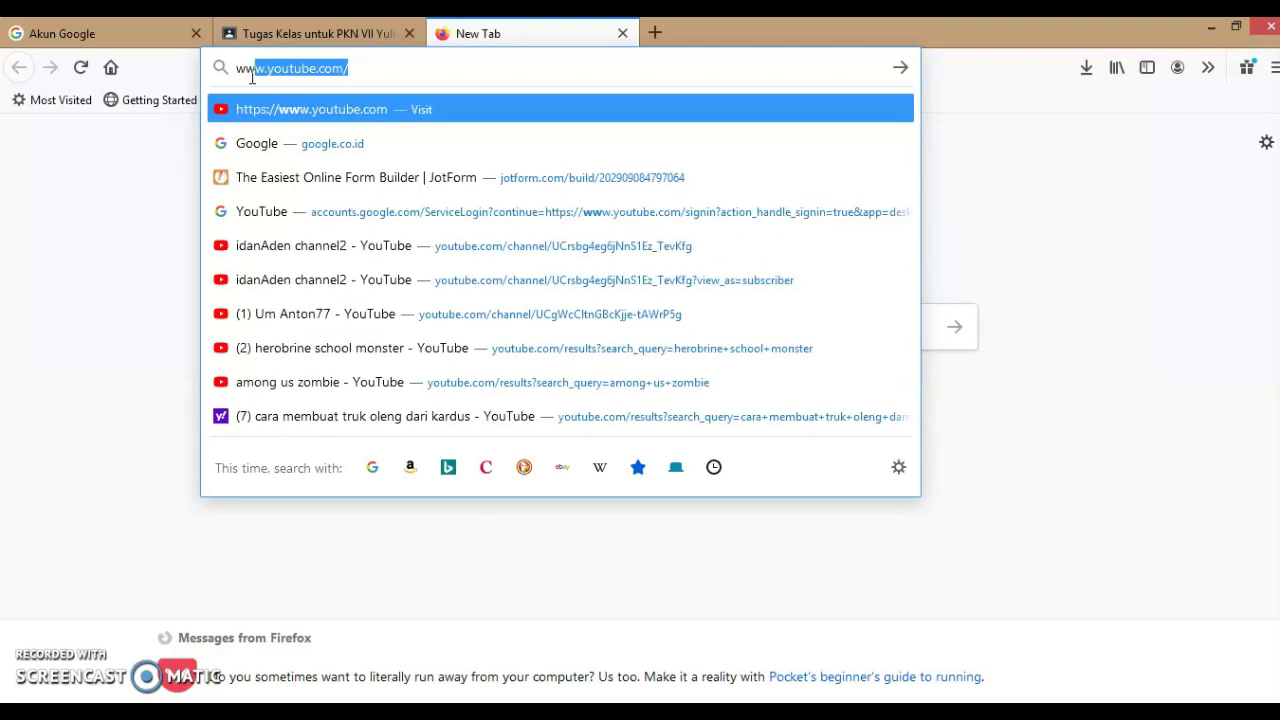
text(googl)
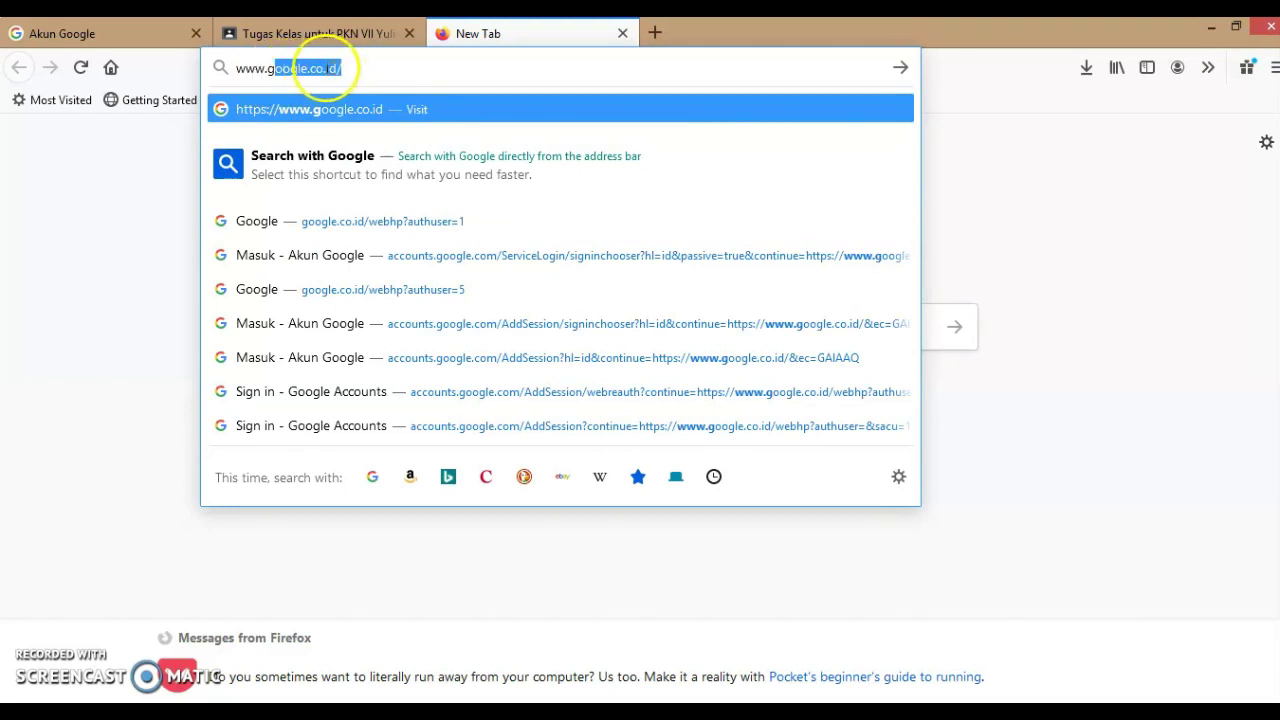
key(Return)
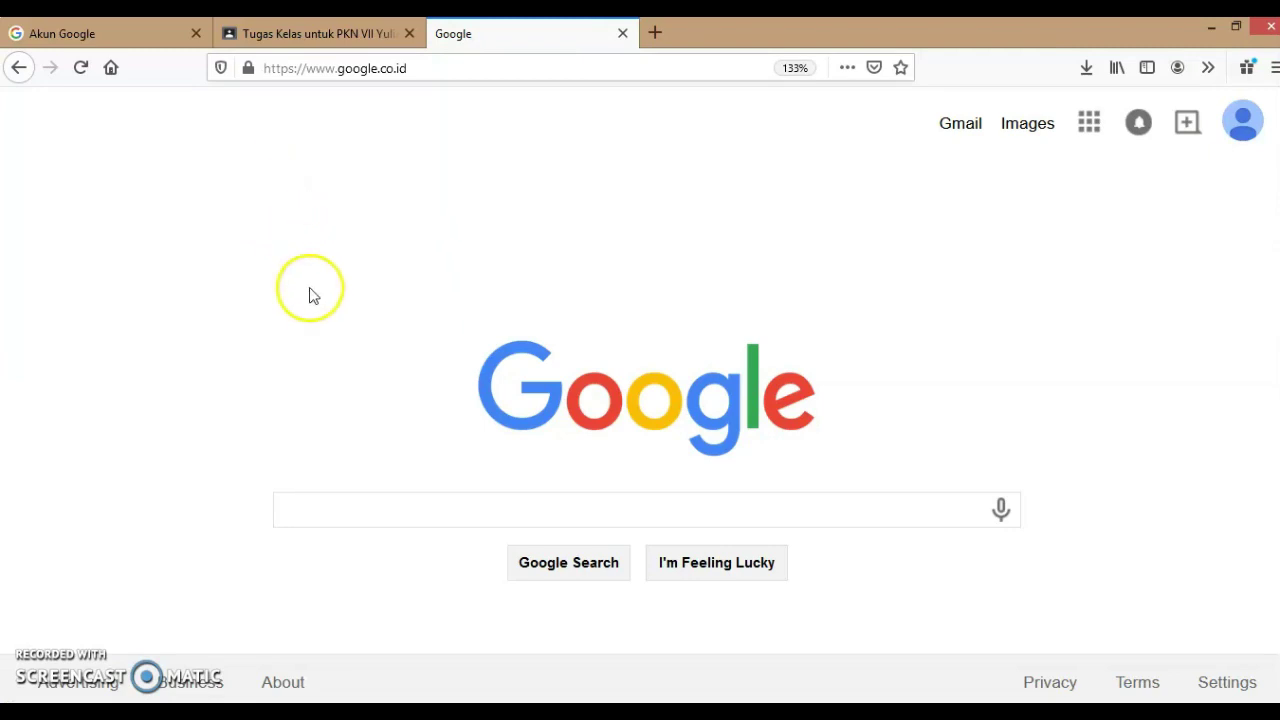
Search Google for "Hak Azasi Manusia" and open the hukum.uma.ac.id article on human rights
click(292, 515)
text(Hak)
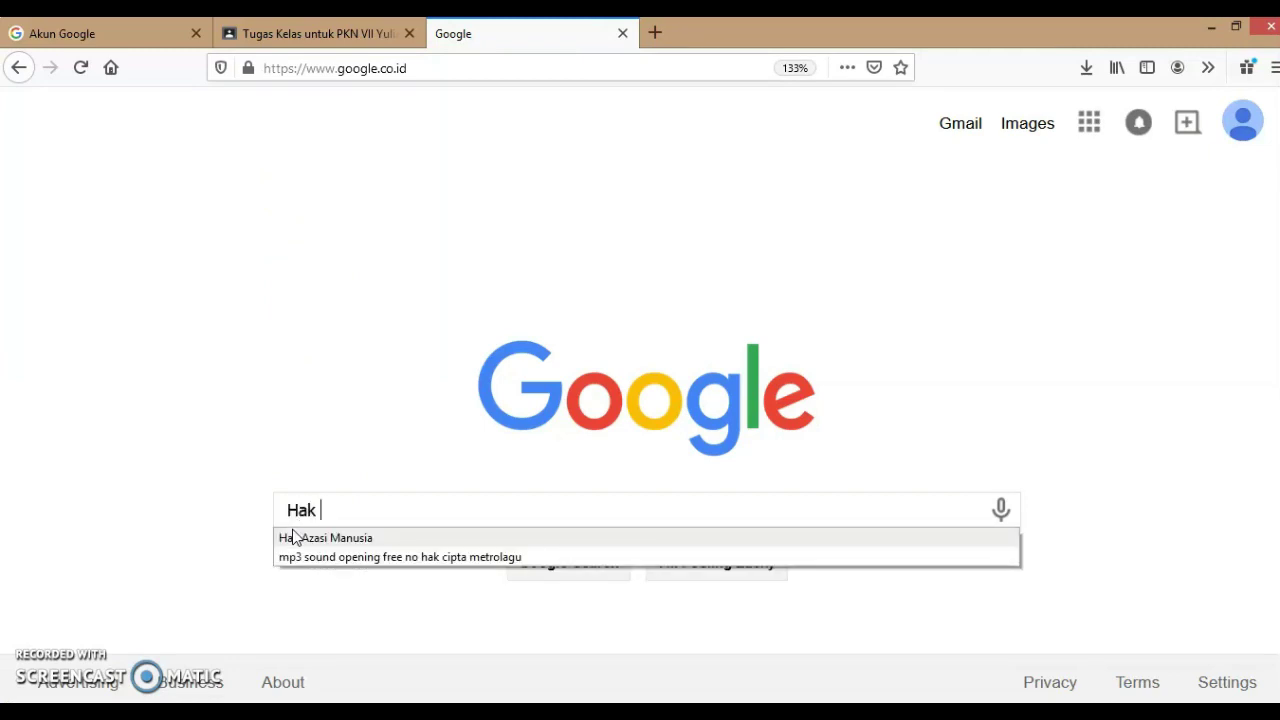
text( Azasi Manusia)
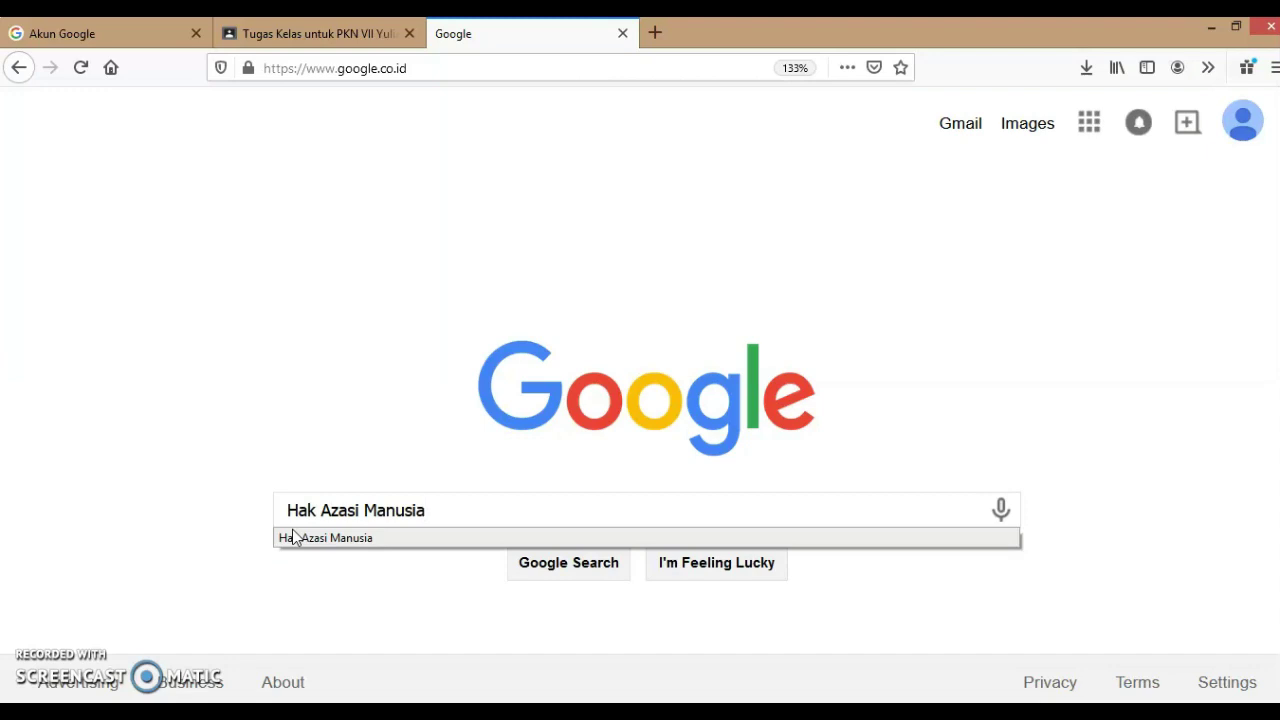
click(453, 511)
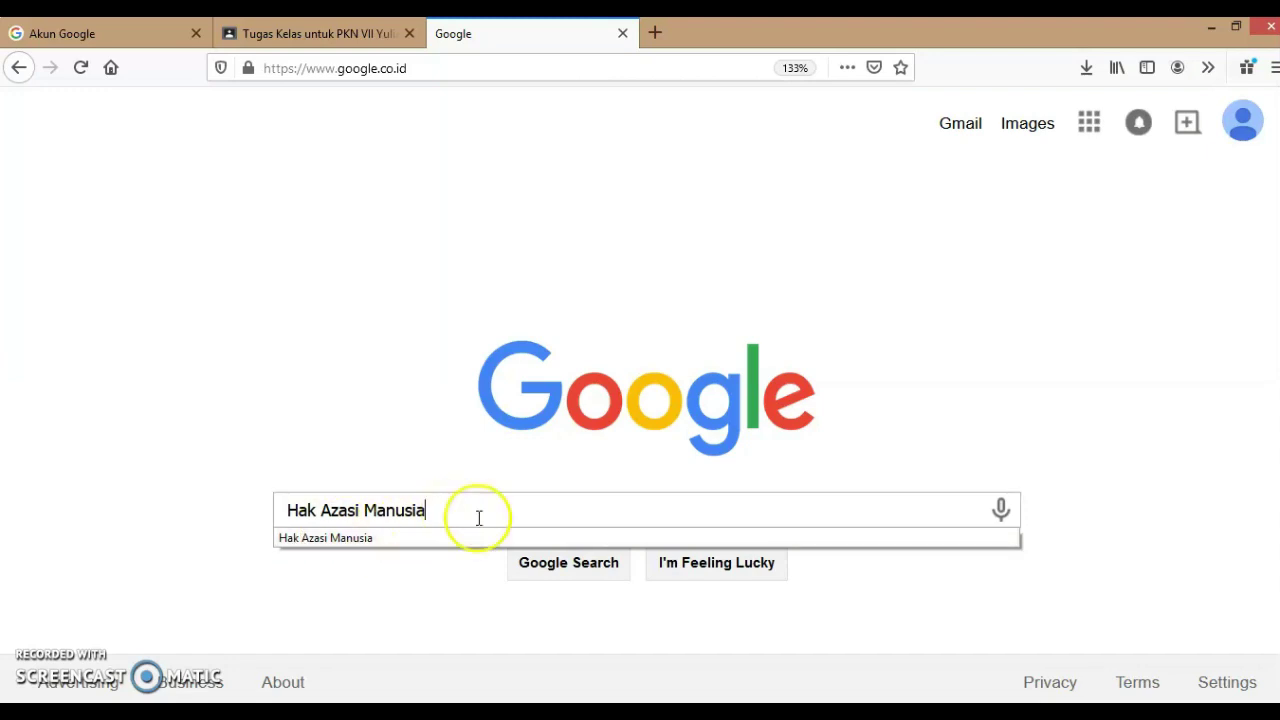
click(940, 513)
click(919, 514)
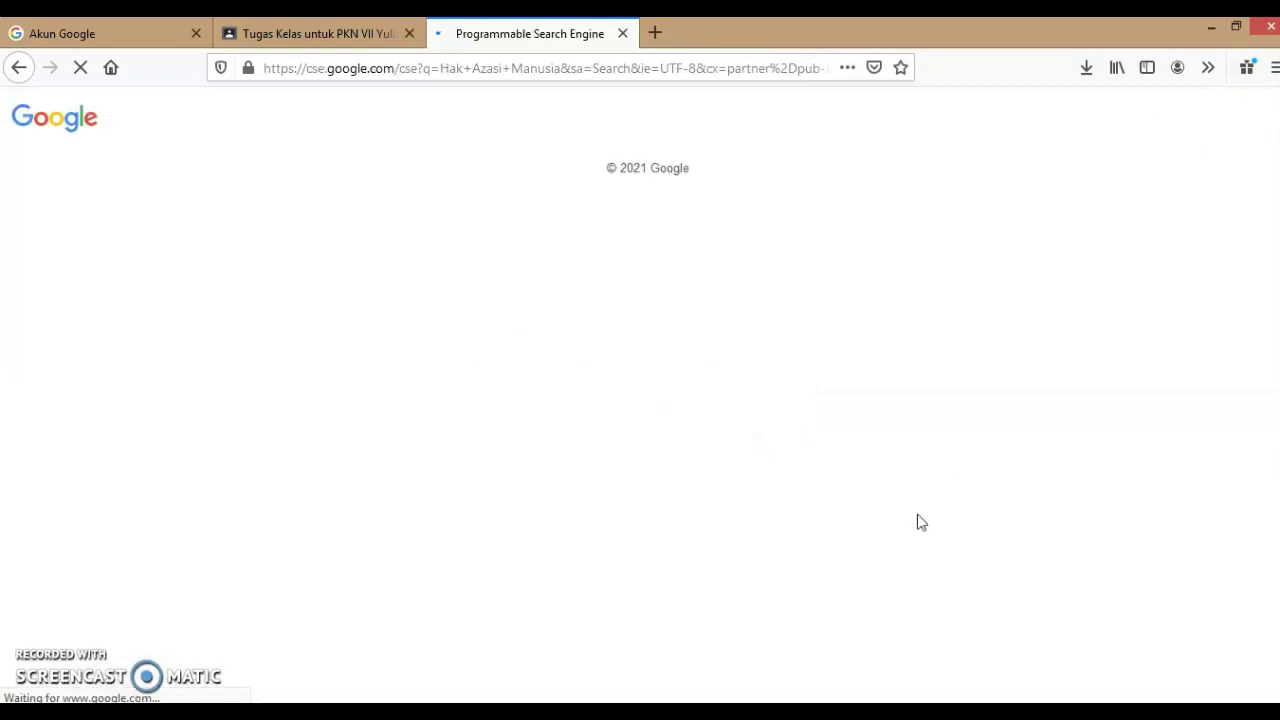
click(838, 494)
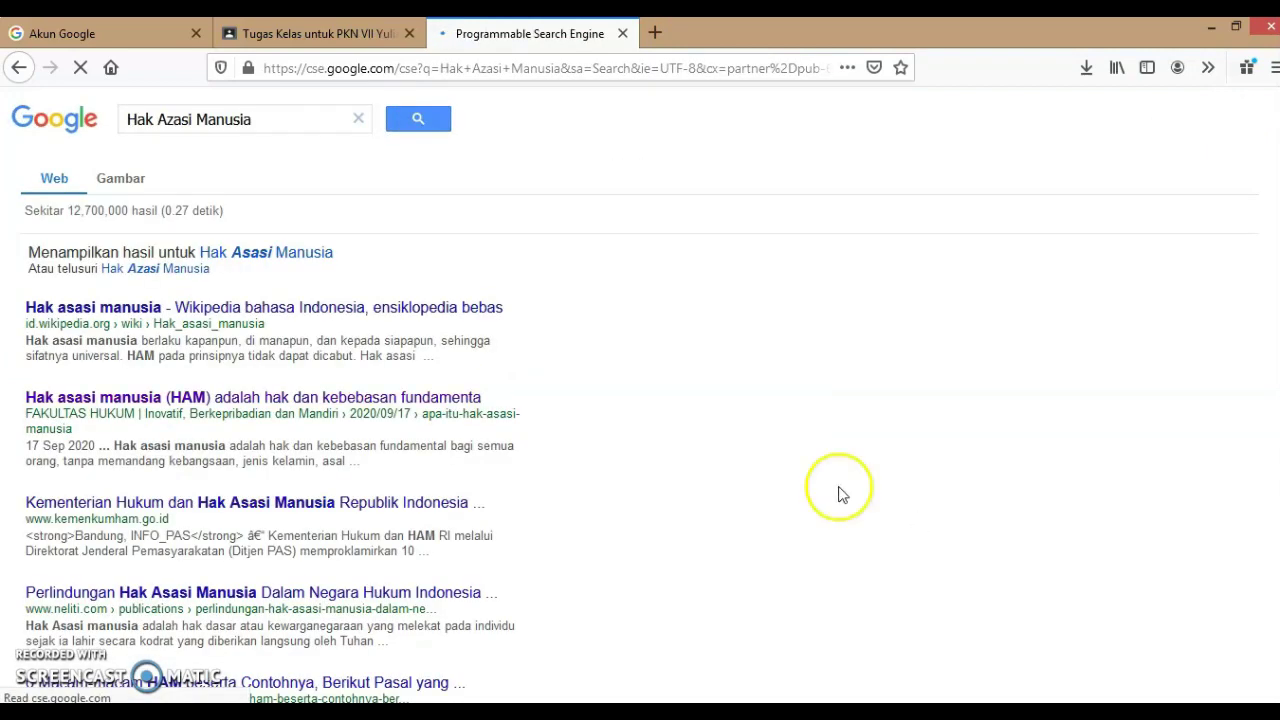
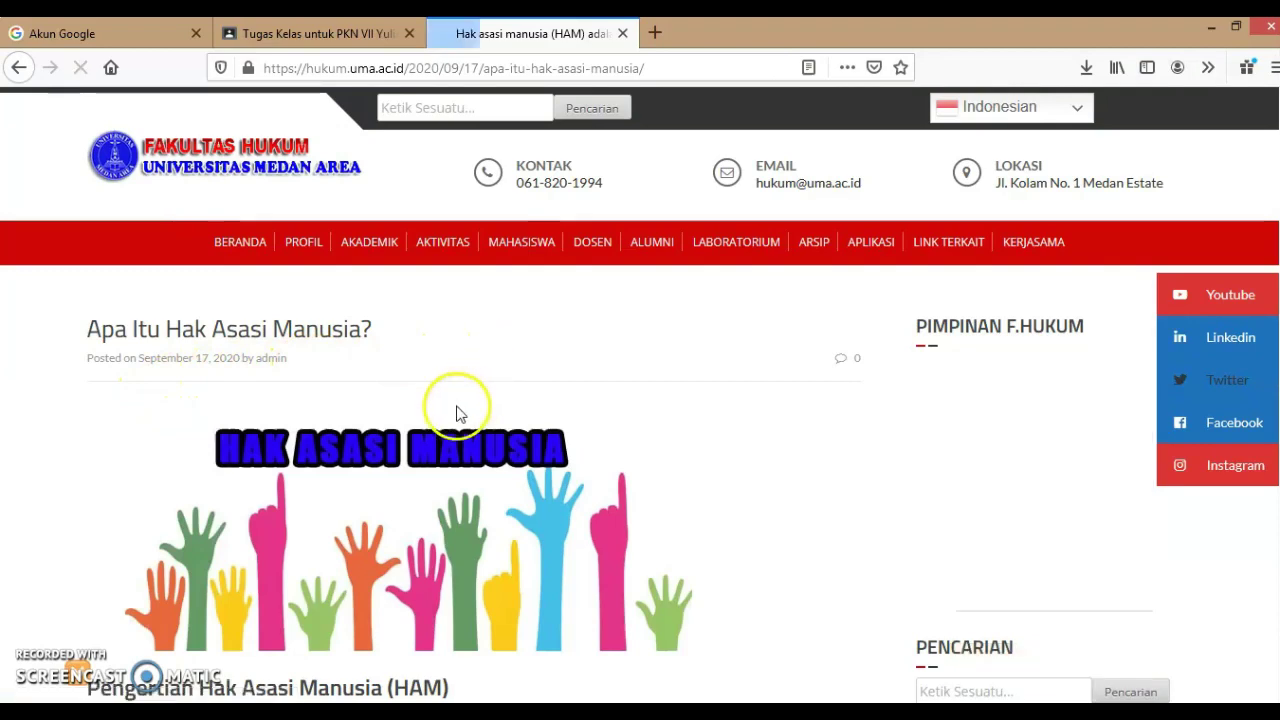
Copy the web address of the "Apa Itu Hak Asasi Manusia?" article and return to the Materi post in Google Classroom
scroll(378, 442, down, 1)
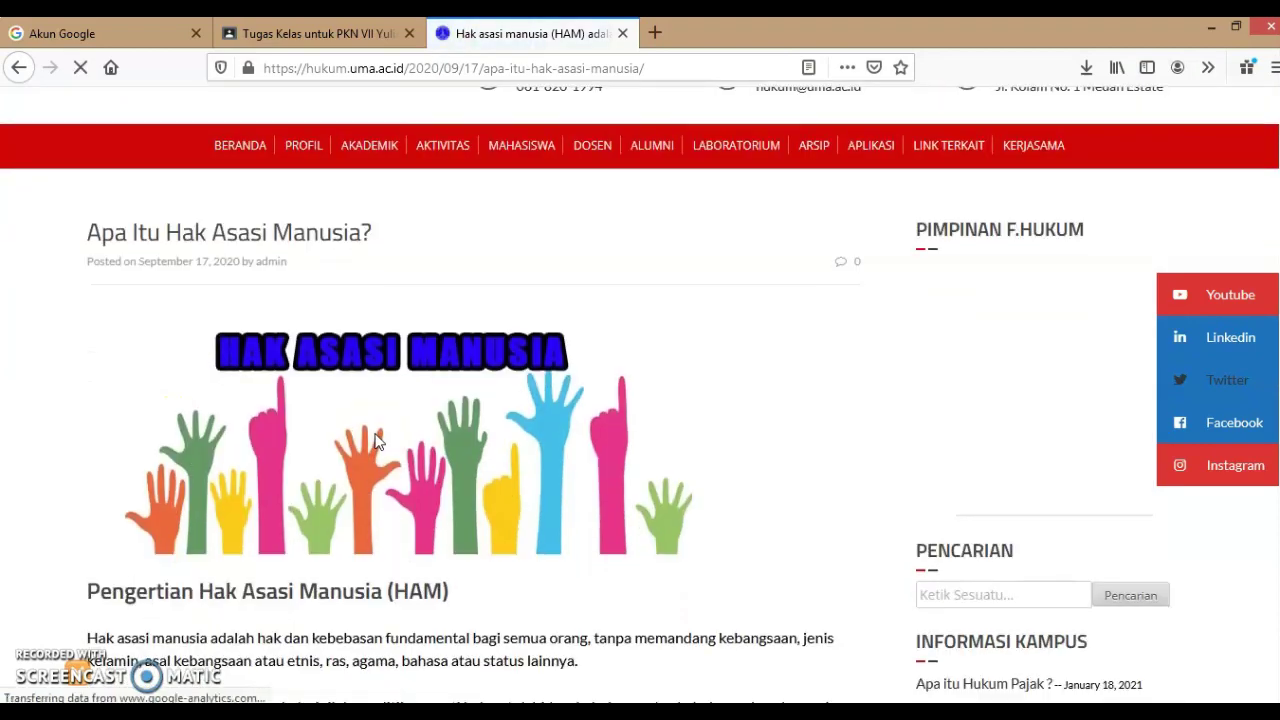
scroll(378, 442, down, 4)
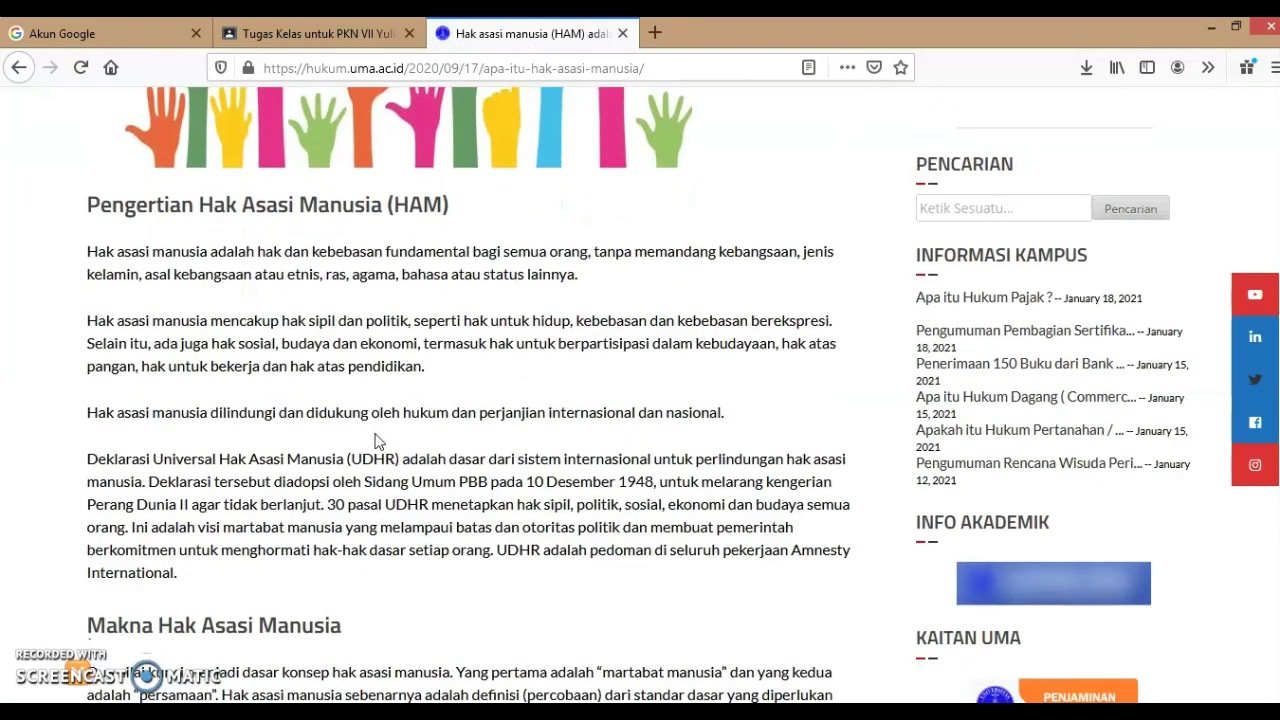
scroll(378, 442, down, 1)
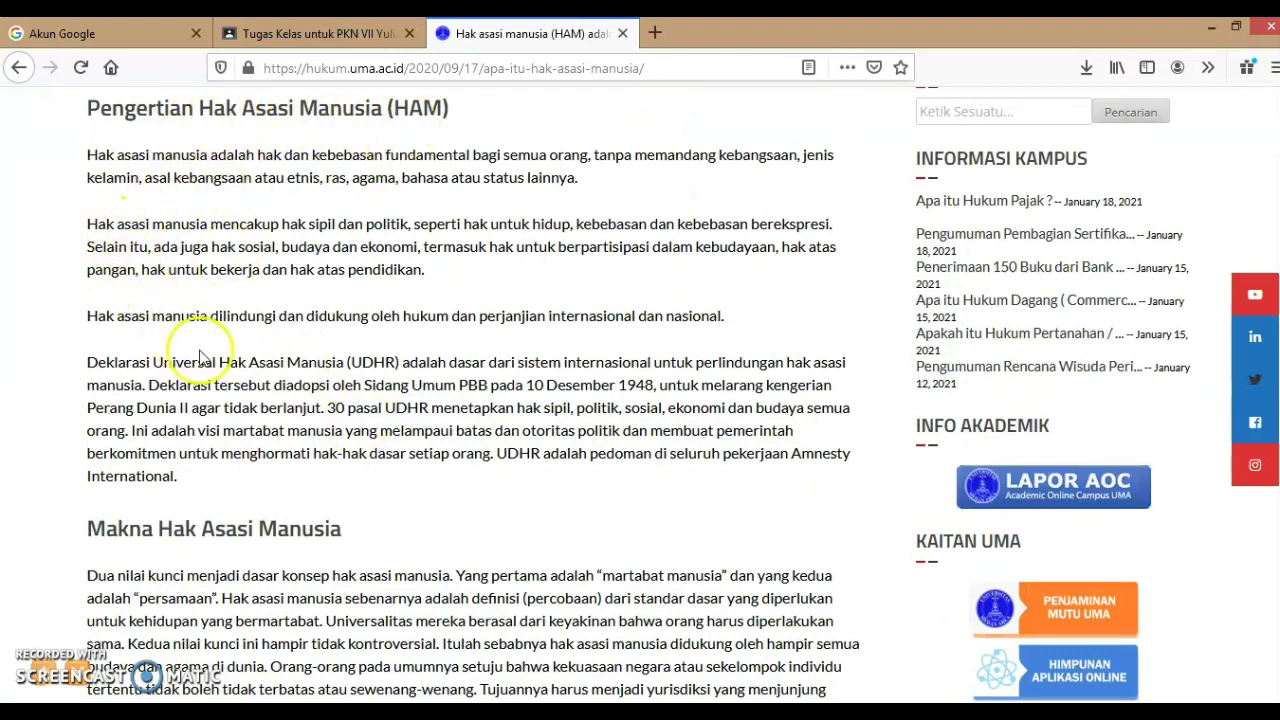
scroll(225, 395, down, 3)
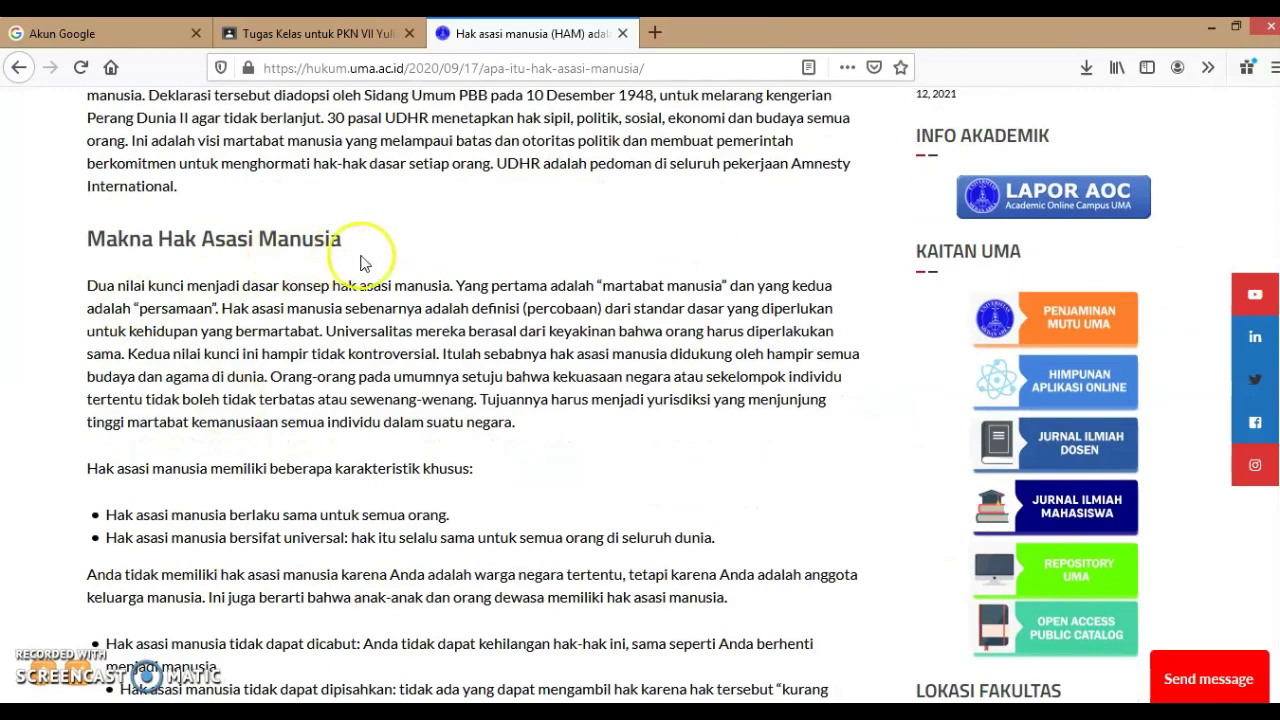
scroll(343, 405, up, 5)
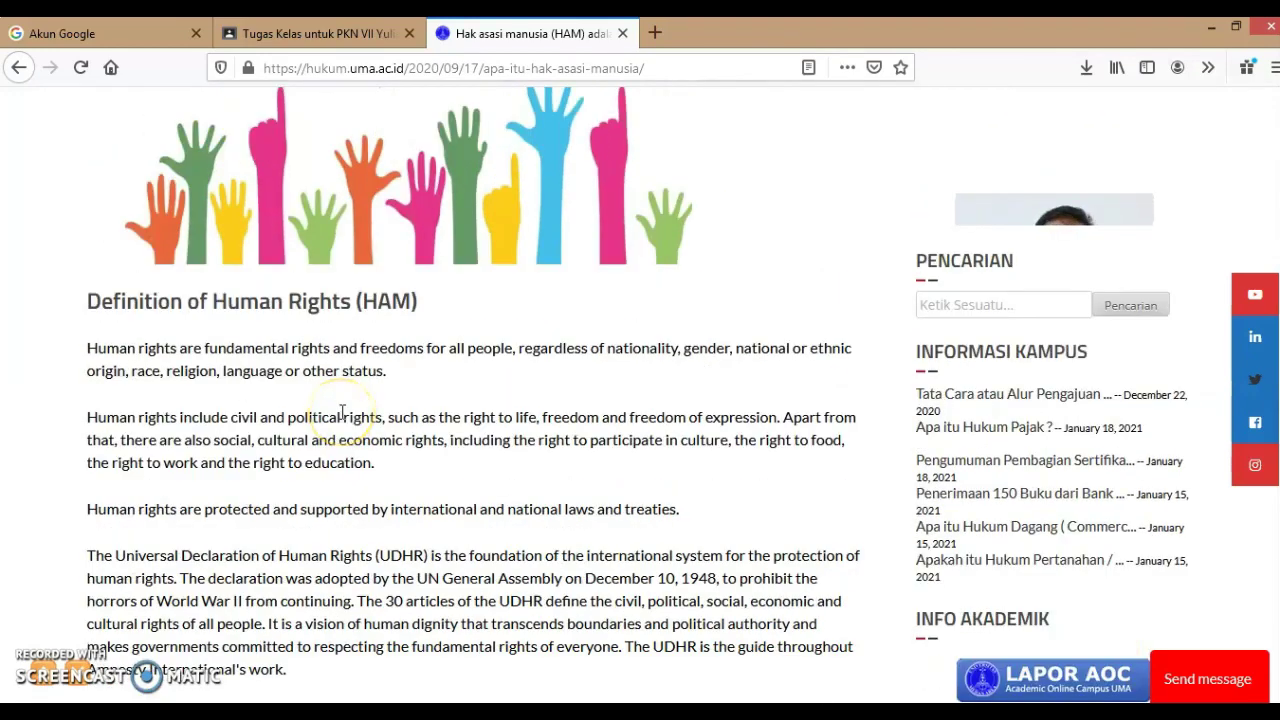
scroll(343, 411, up, 5)
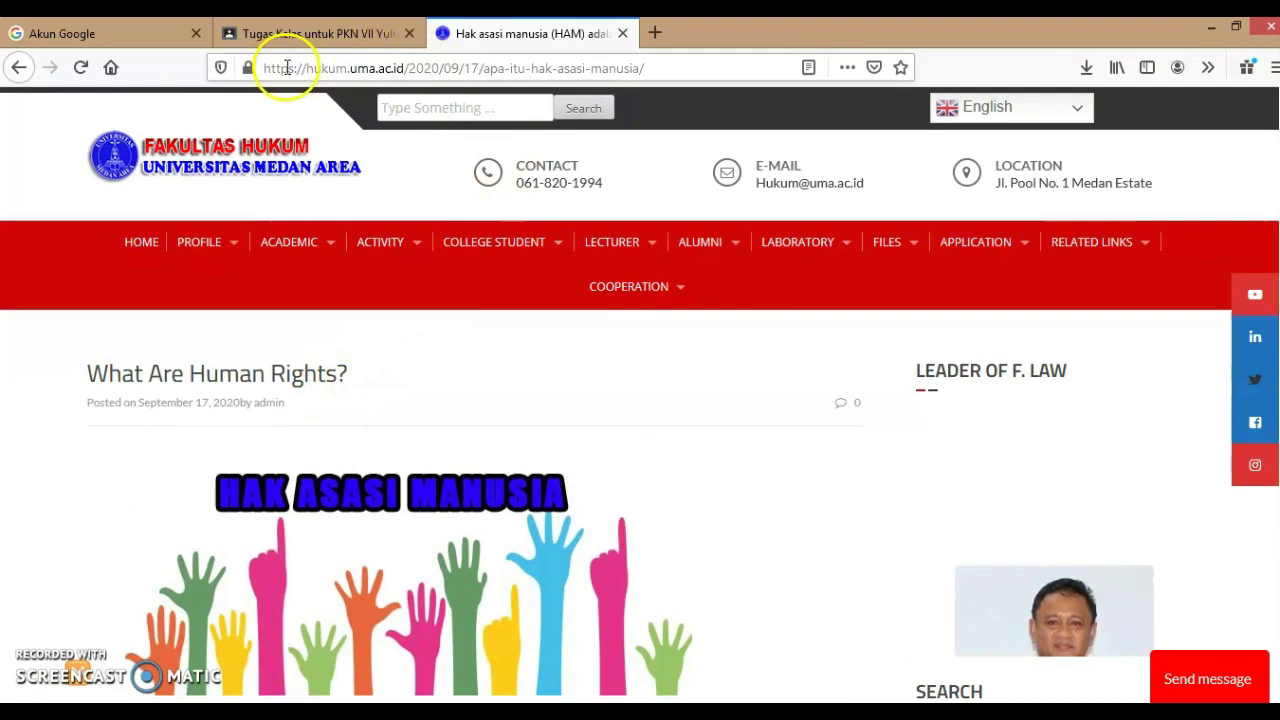
click(349, 68)
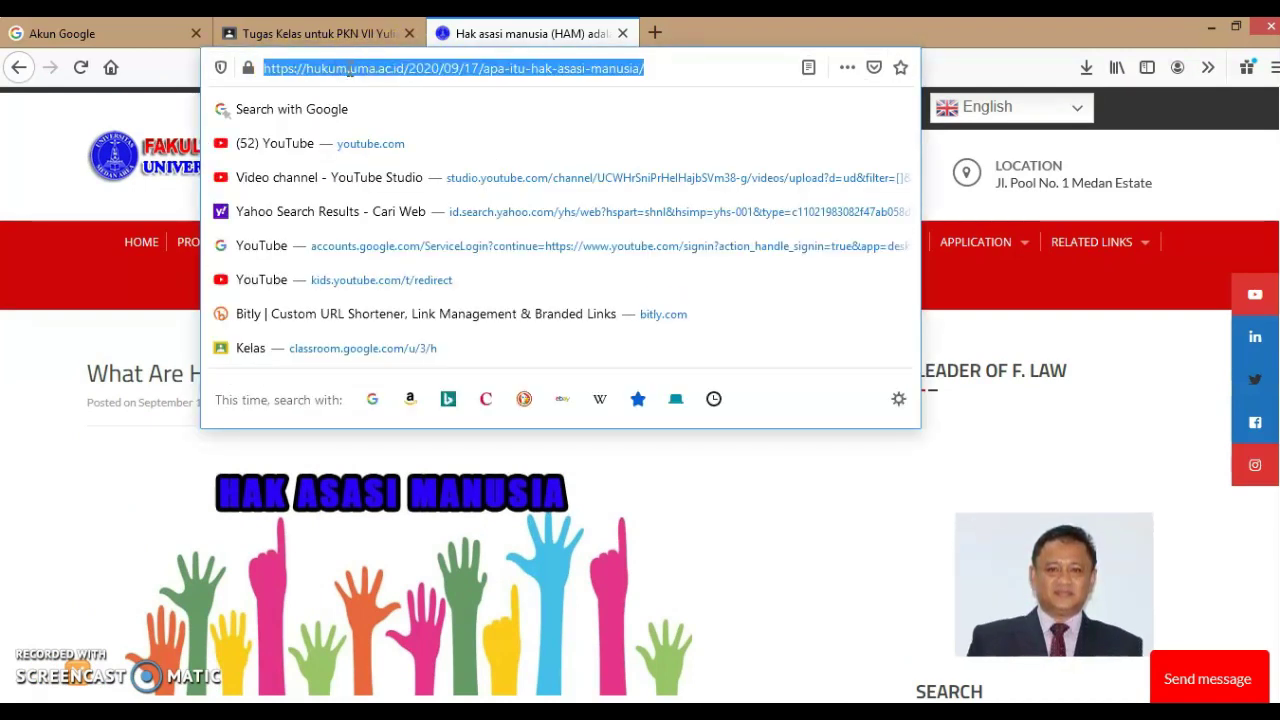
right_click(349, 70)
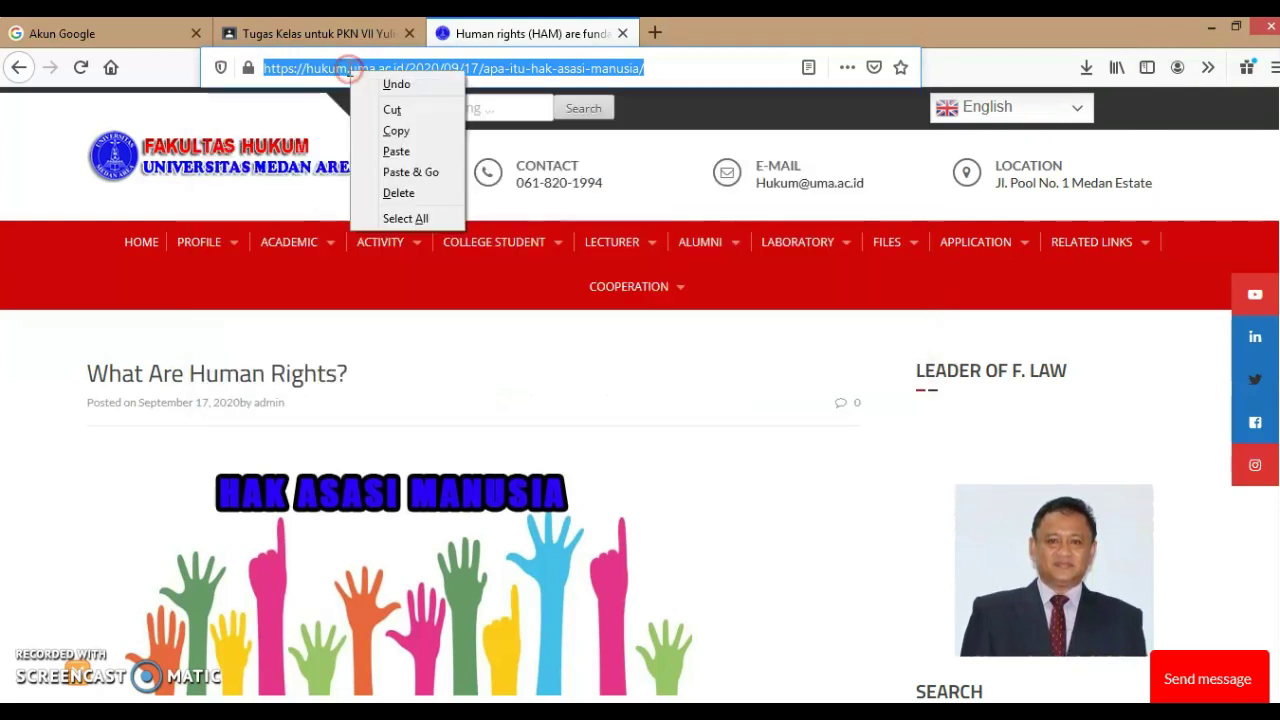
click(396, 131)
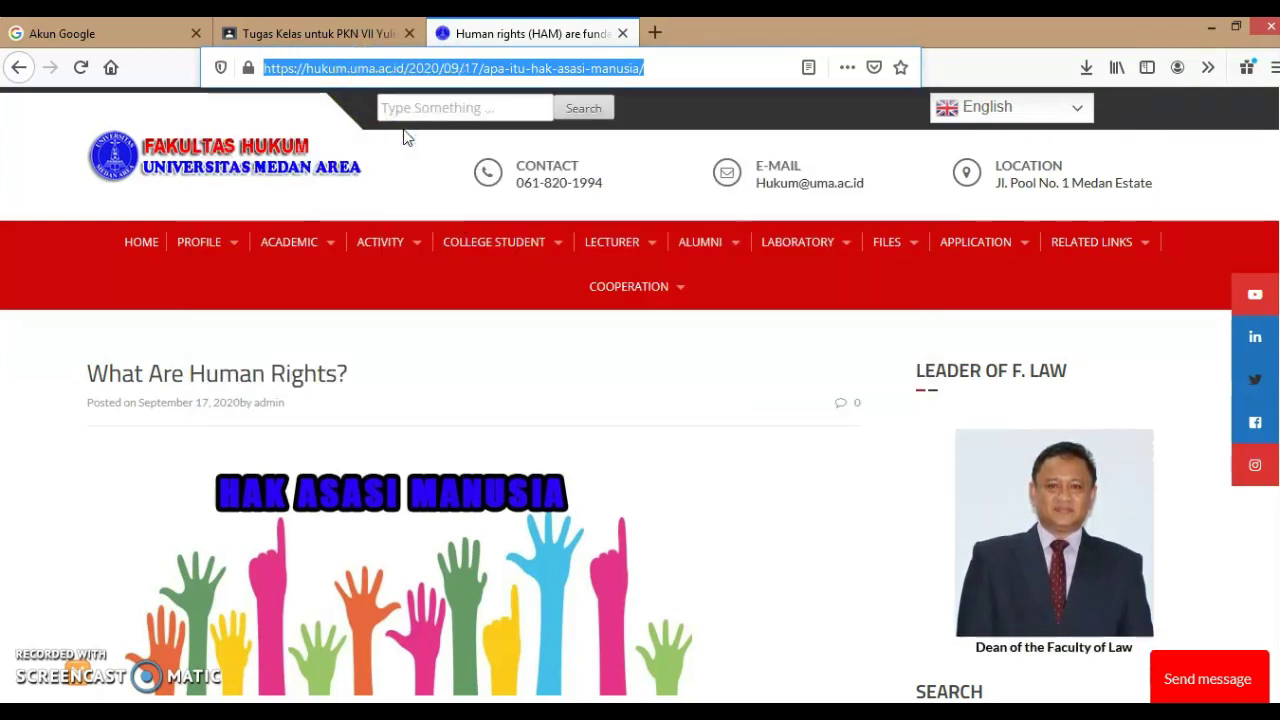
click(310, 36)
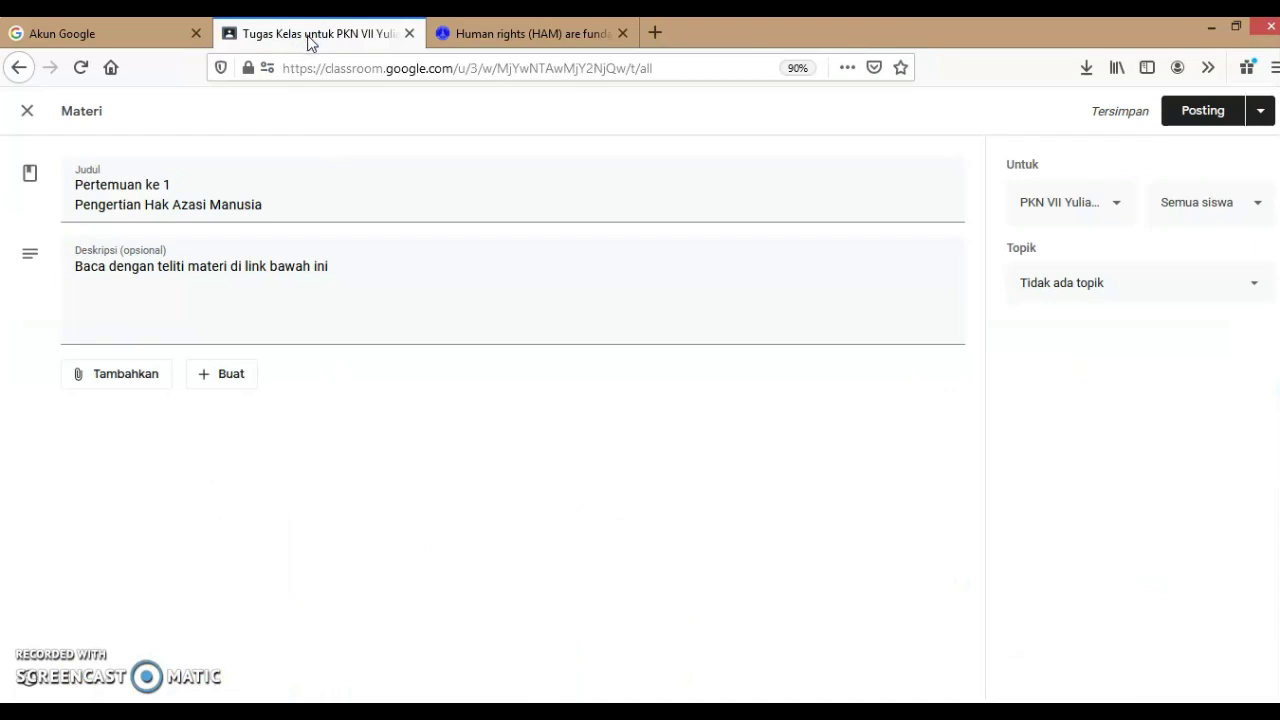
click(80, 386)
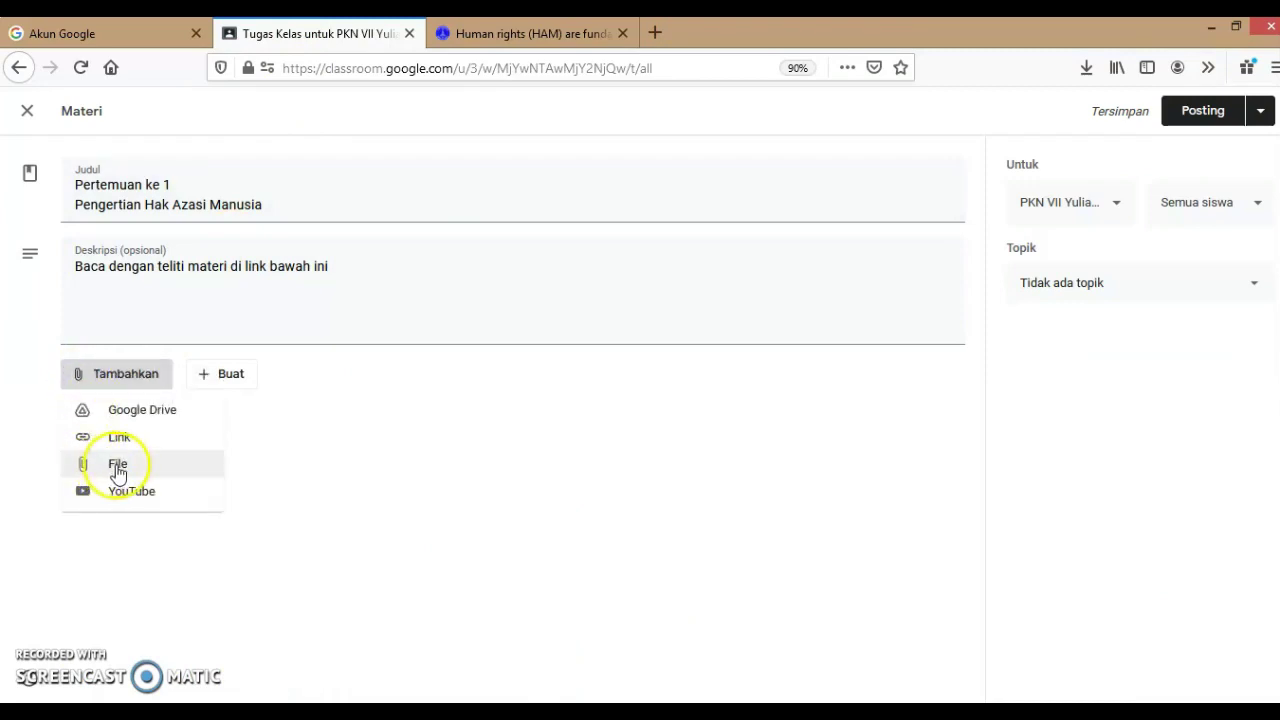
click(117, 466)
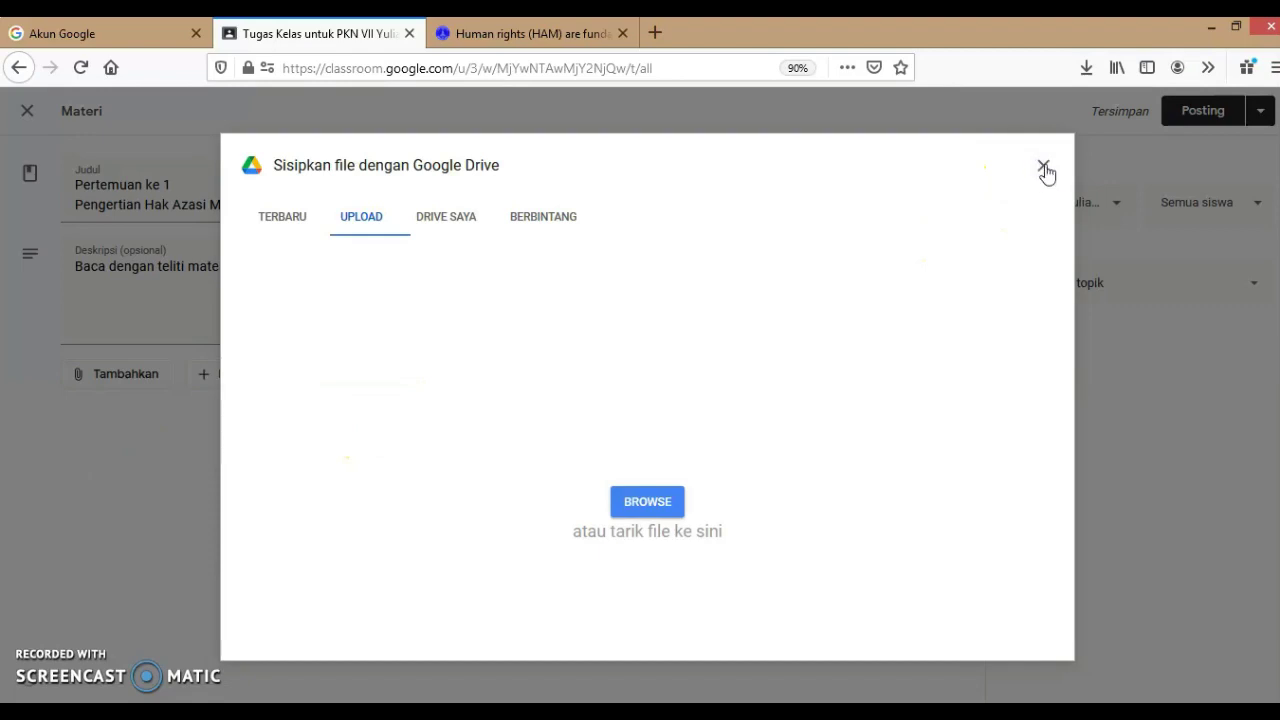
click(1044, 168)
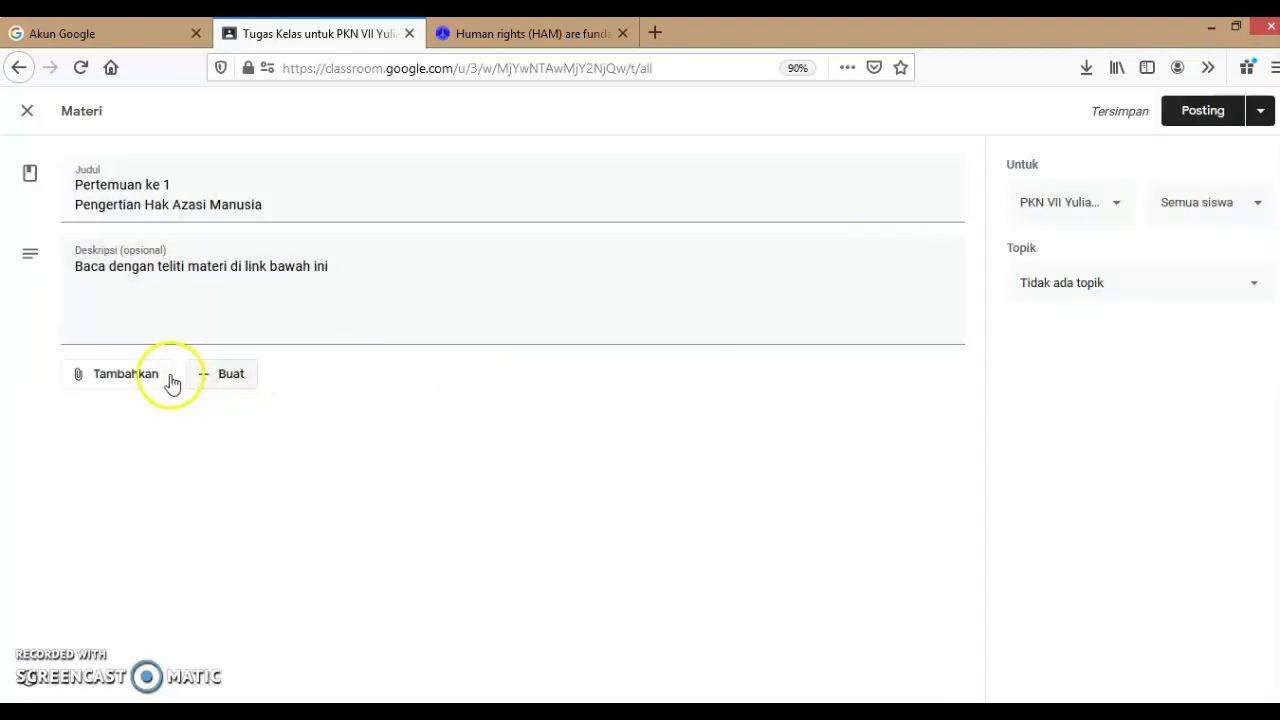
click(86, 377)
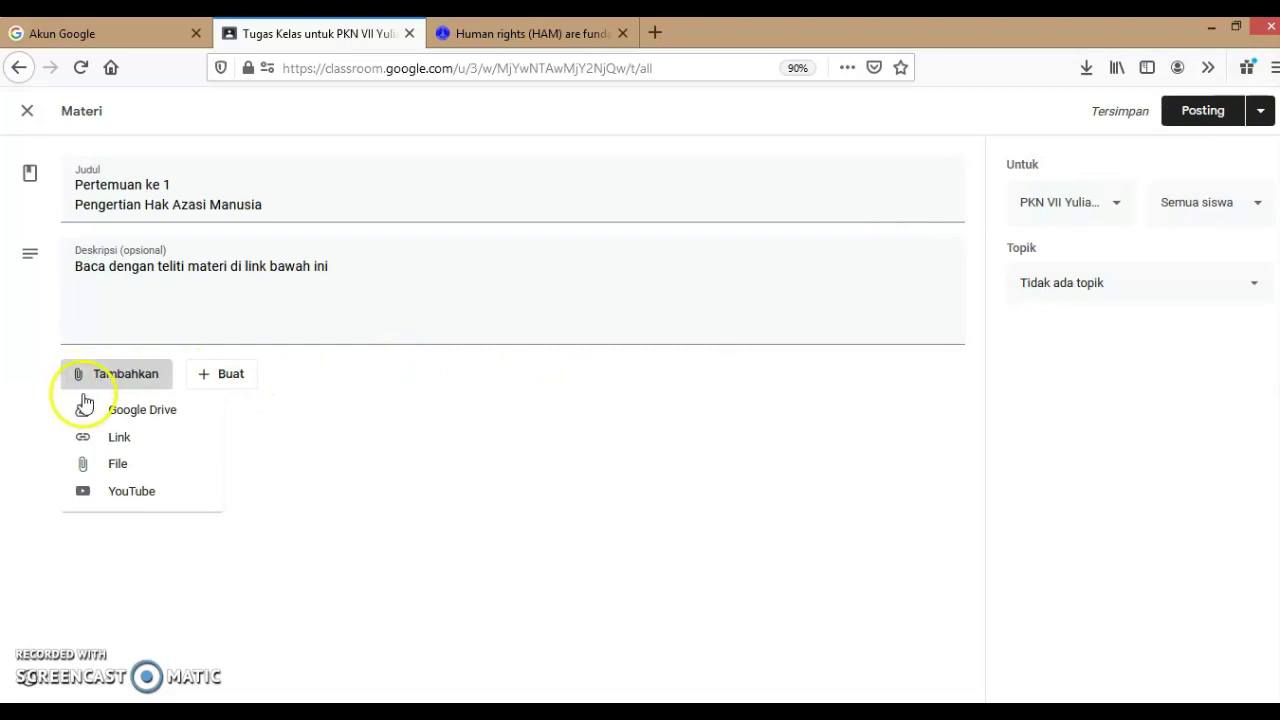
click(116, 442)
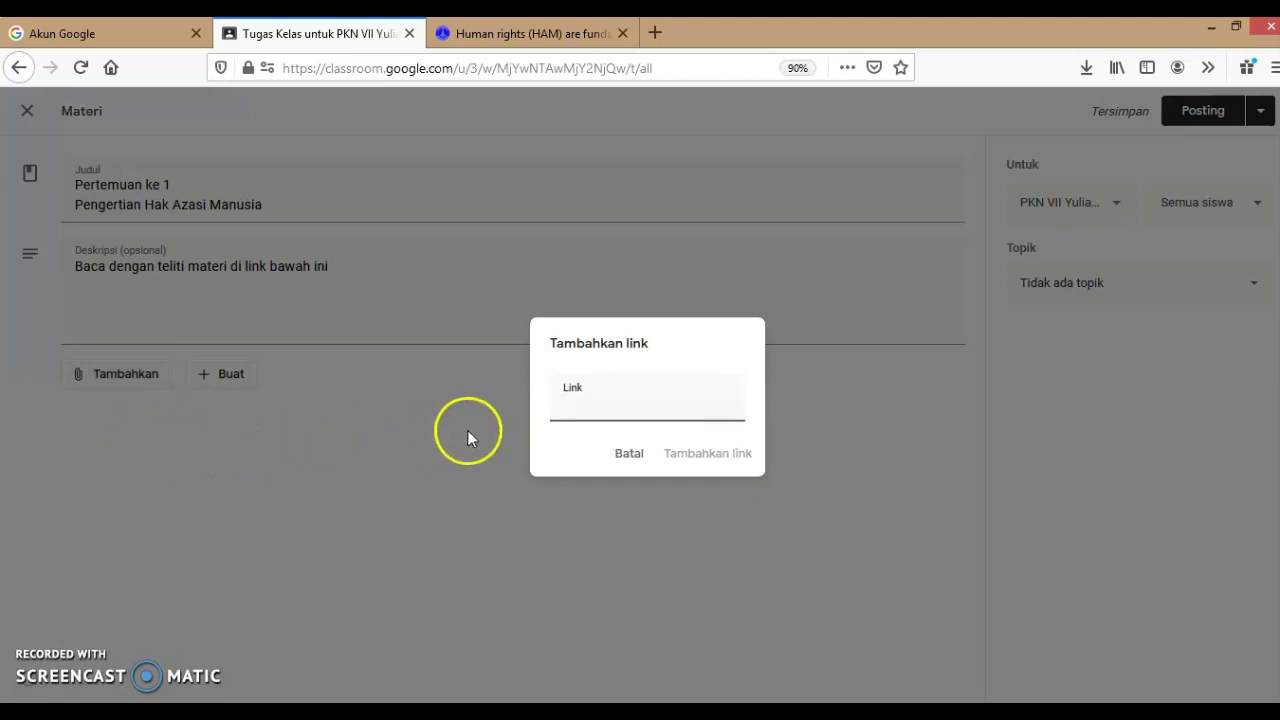
right_click(566, 407)
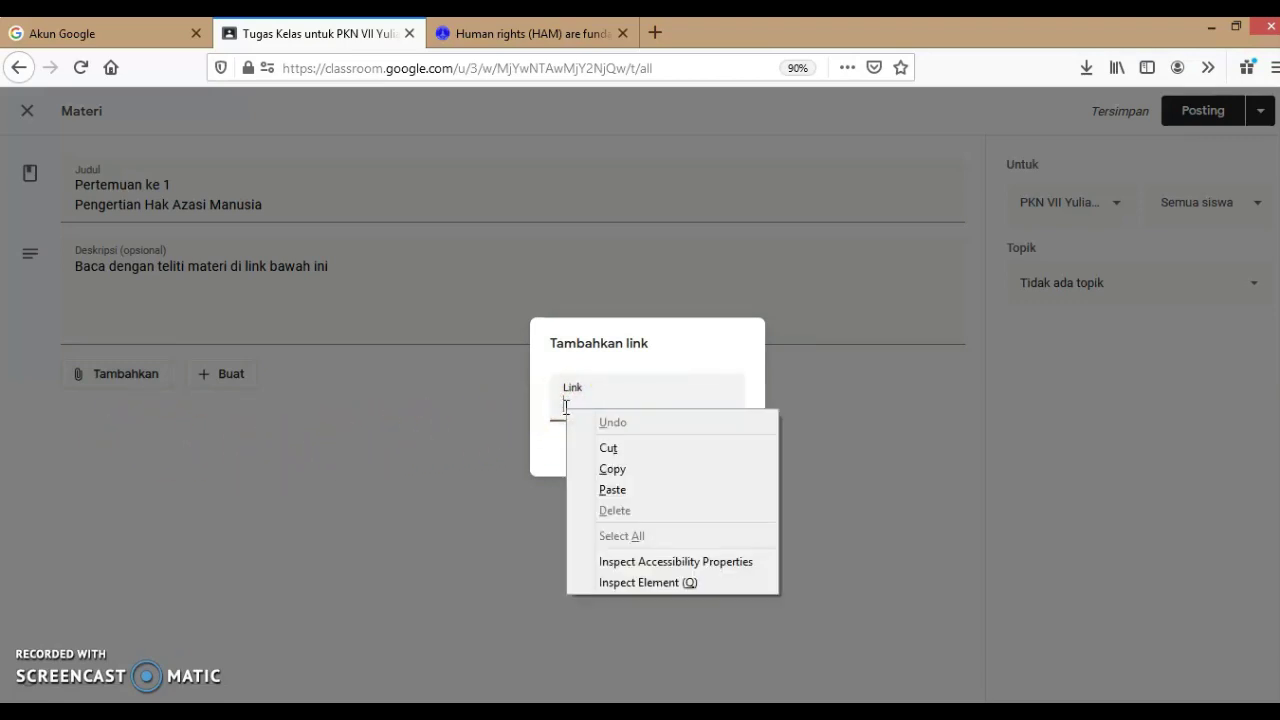
click(612, 490)
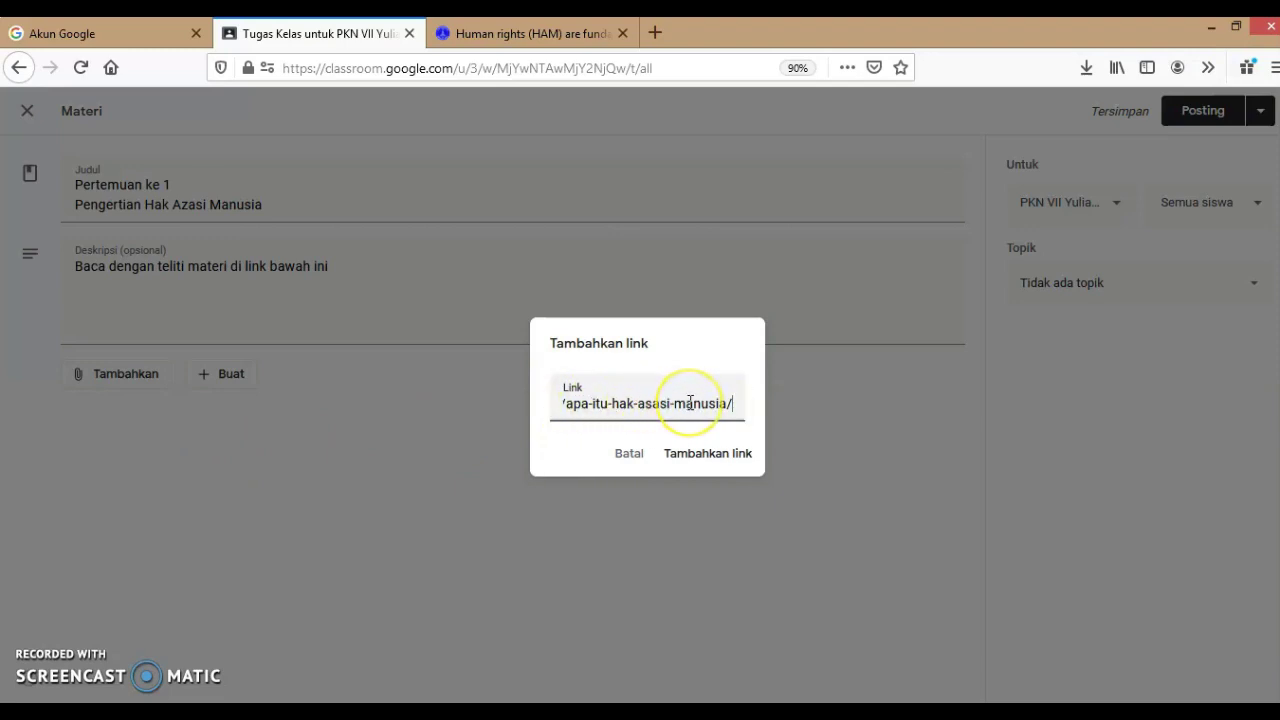
click(689, 459)
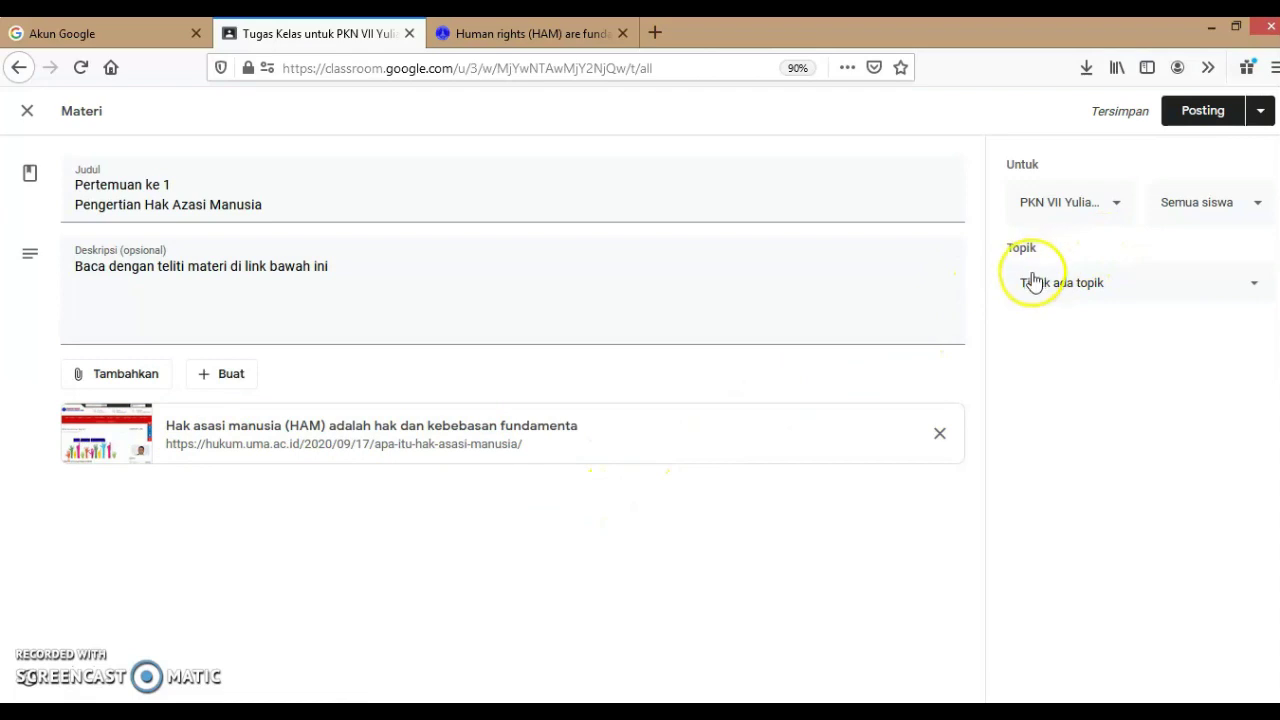
Assign the material to the topic MATERI BAB 1 (Hak Azasi Manusia)
click(1106, 286)
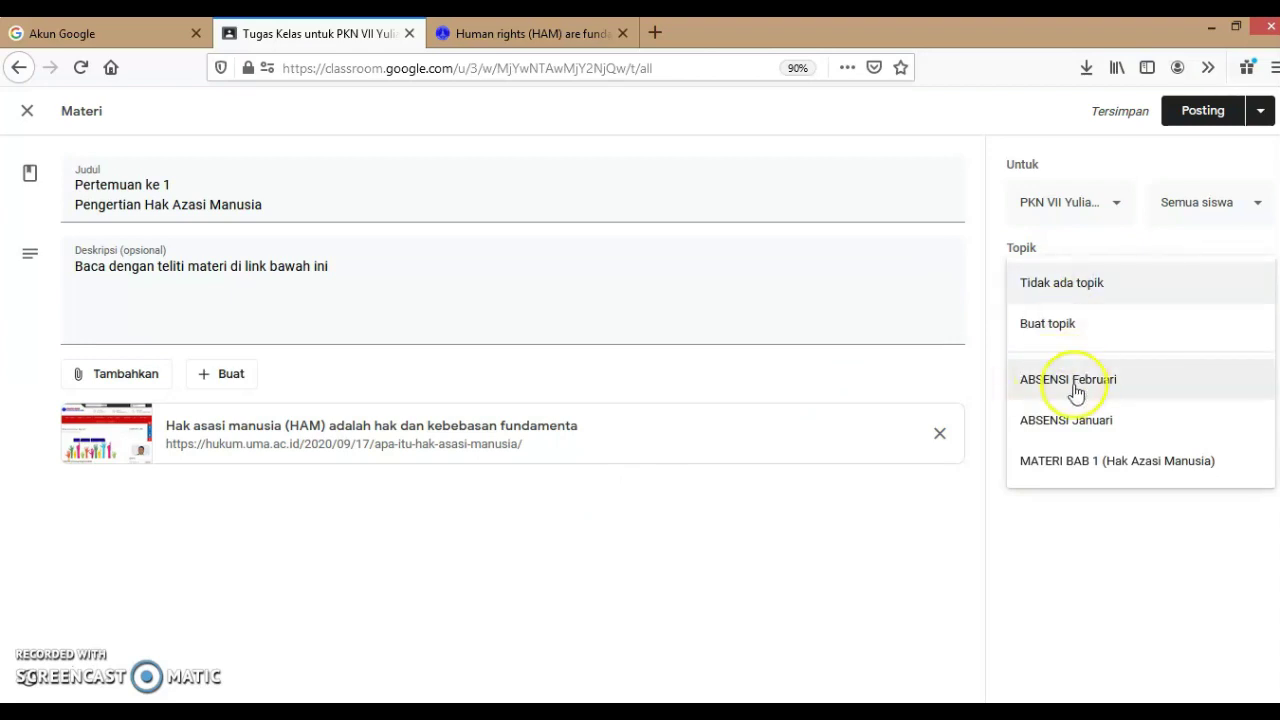
click(1074, 466)
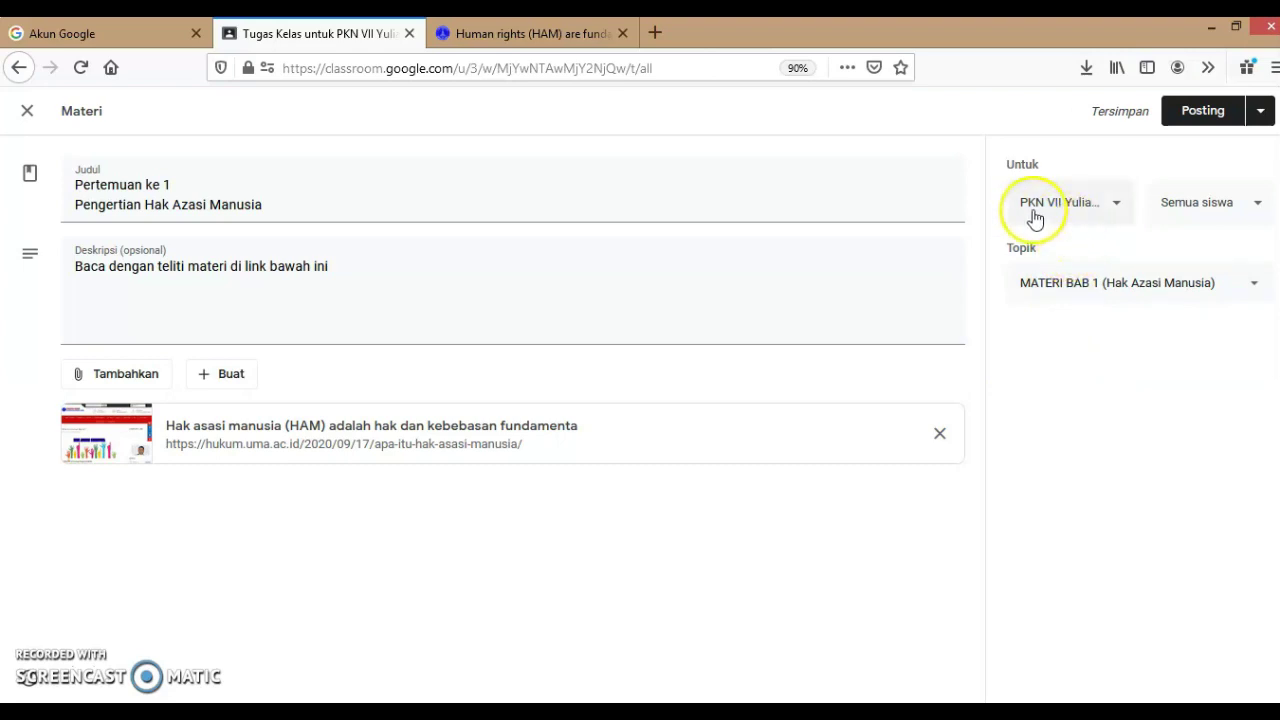
Add the classes 7D Pkn, 7C Pkn and 7B Pkn as recipients of the material and check the available posting options
click(1117, 205)
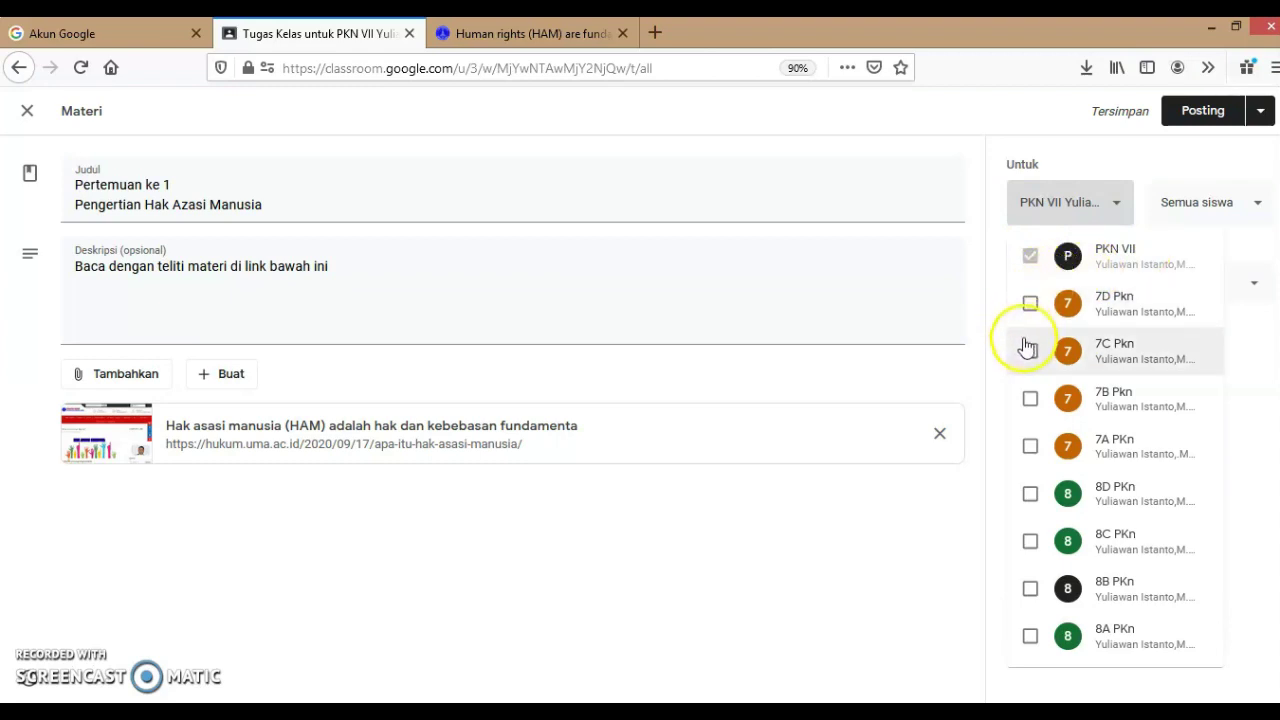
click(1047, 266)
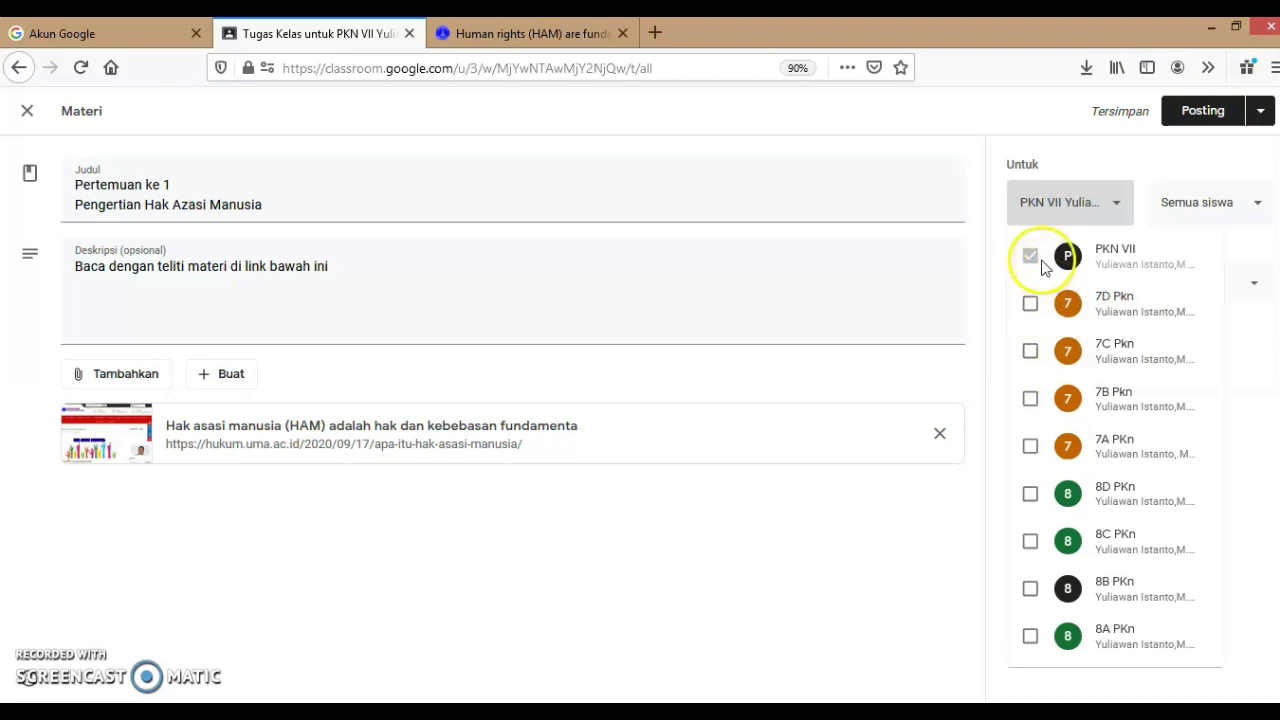
click(1032, 306)
click(1038, 347)
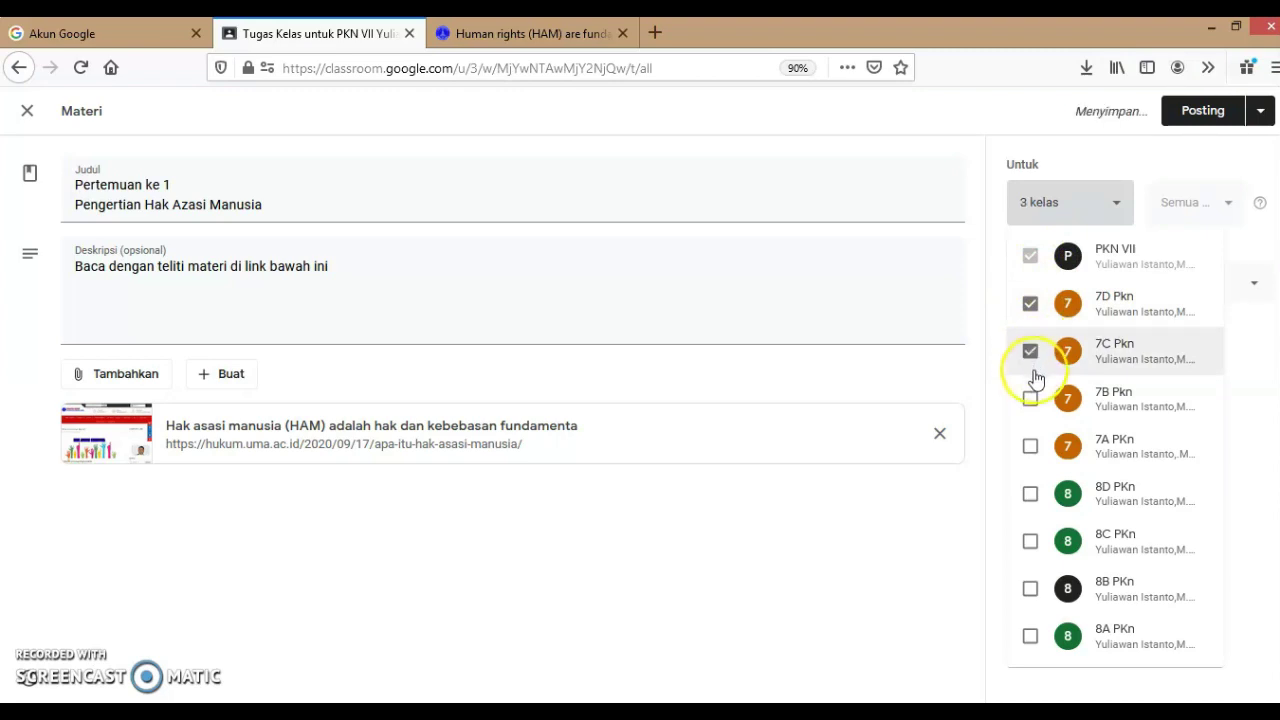
click(1031, 403)
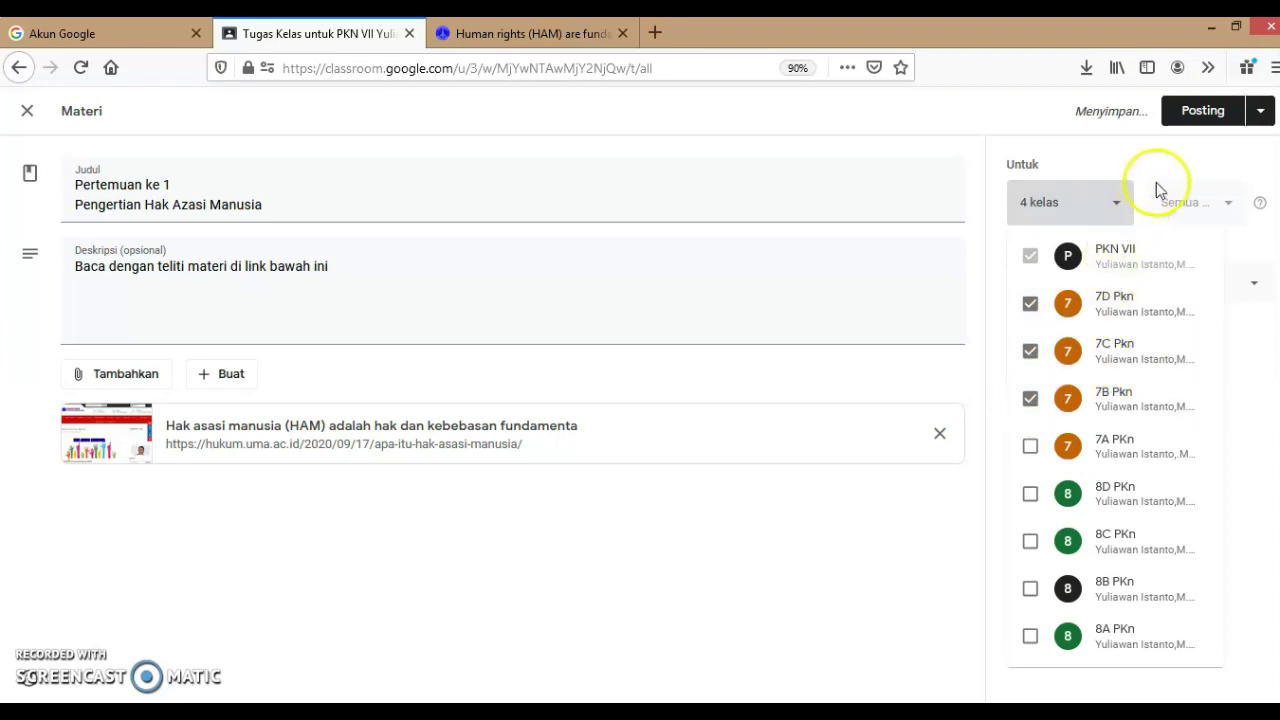
click(1262, 116)
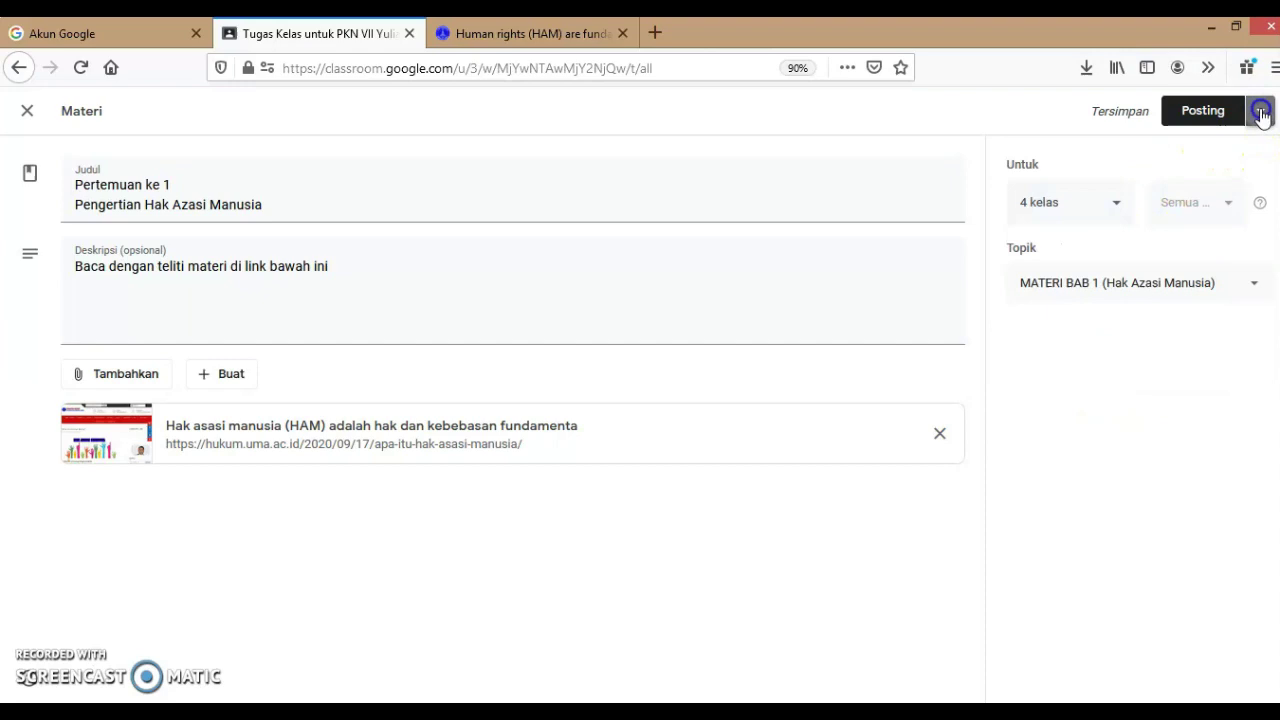
click(1262, 116)
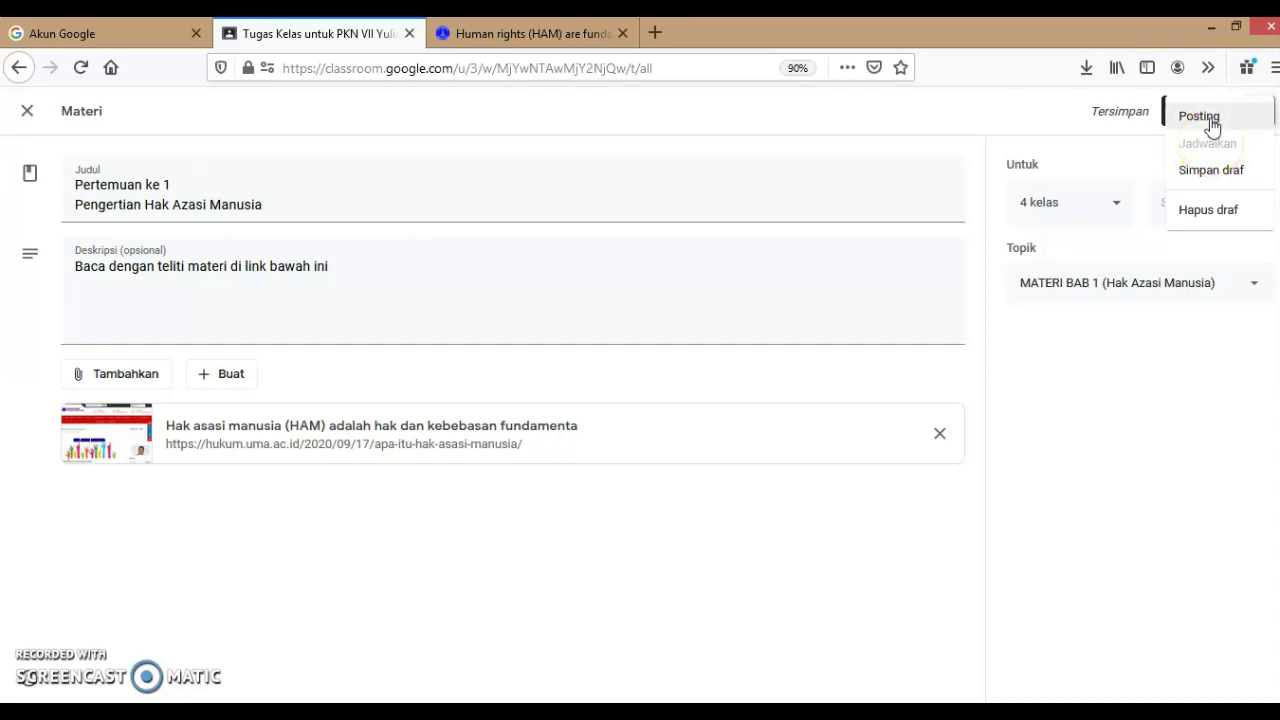
Remove 7D Pkn, 7C Pkn and 7B Pkn from the material's recipients, keeping only PKN VII
click(1116, 206)
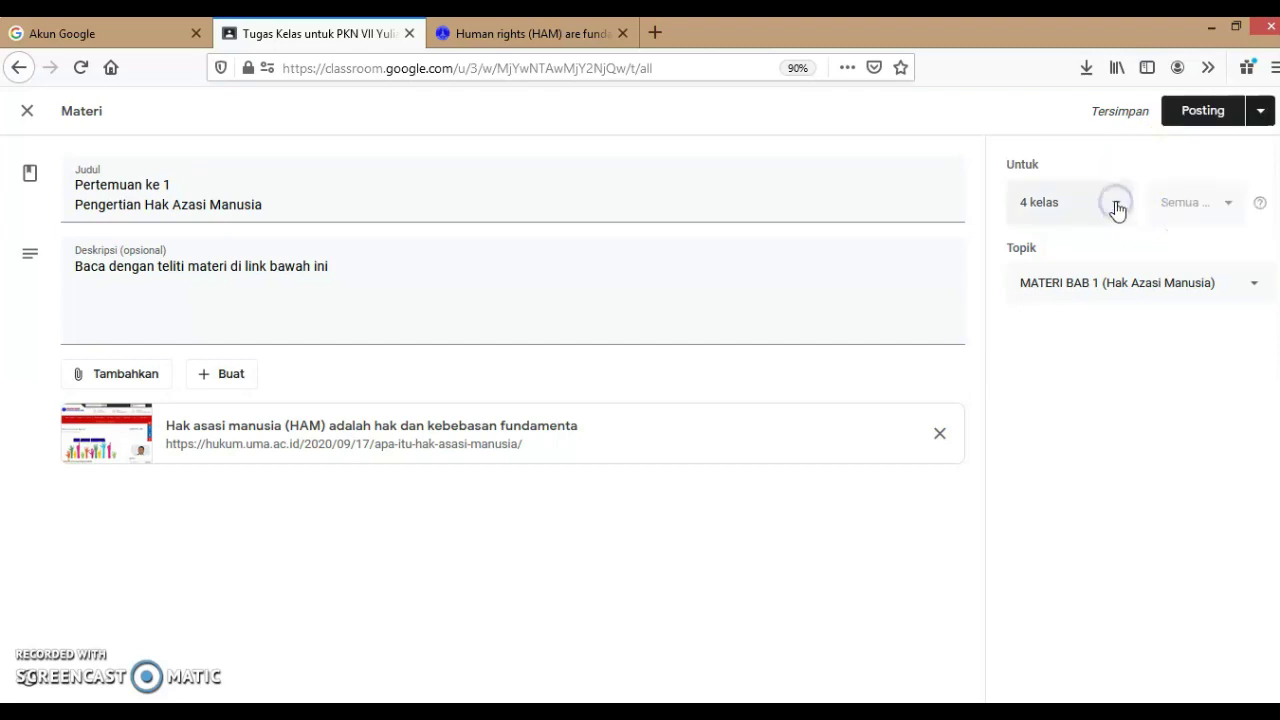
click(1116, 206)
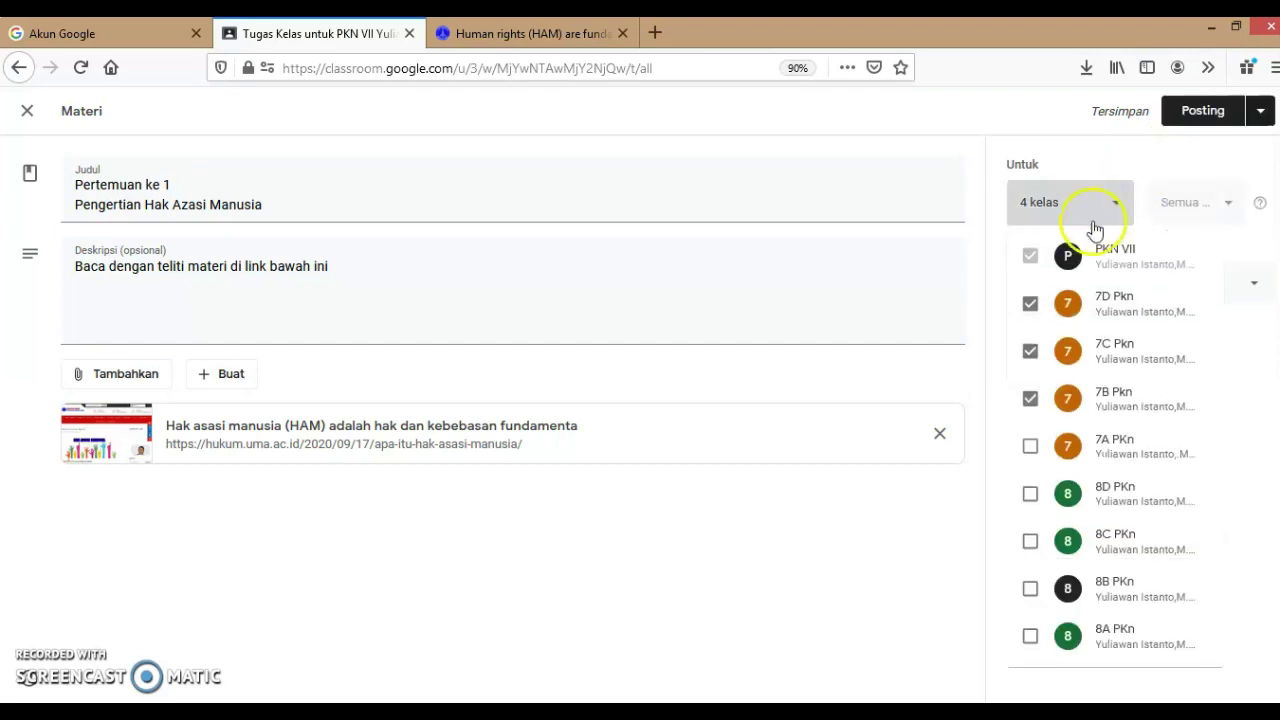
click(1034, 310)
click(1034, 355)
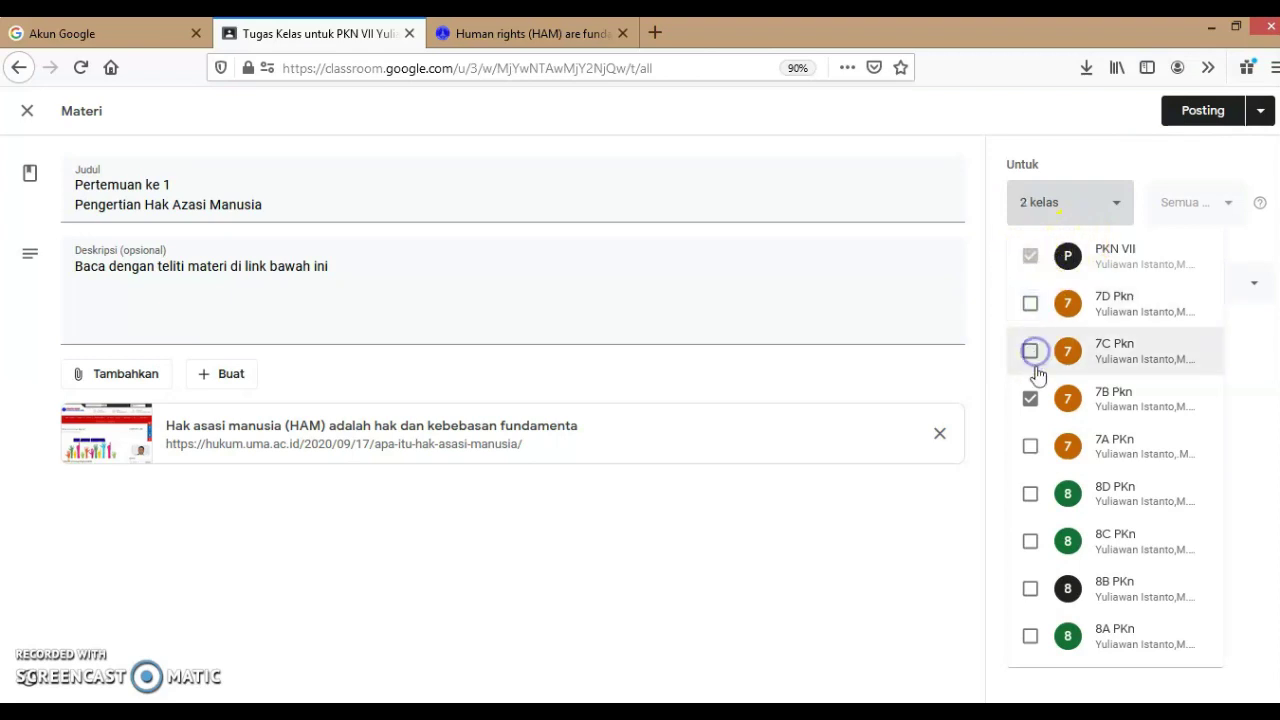
click(1032, 396)
click(1034, 260)
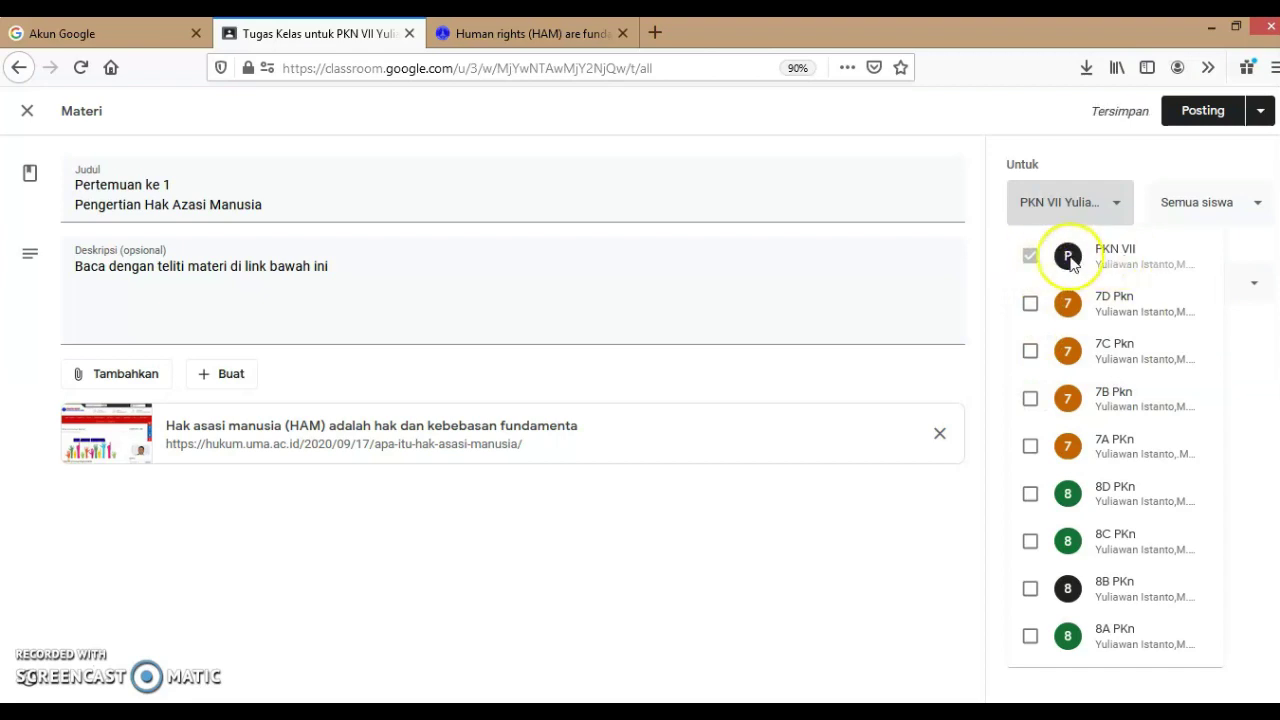
Schedule the material to be posted on 27 Jan 2021 at 08.00
click(1260, 112)
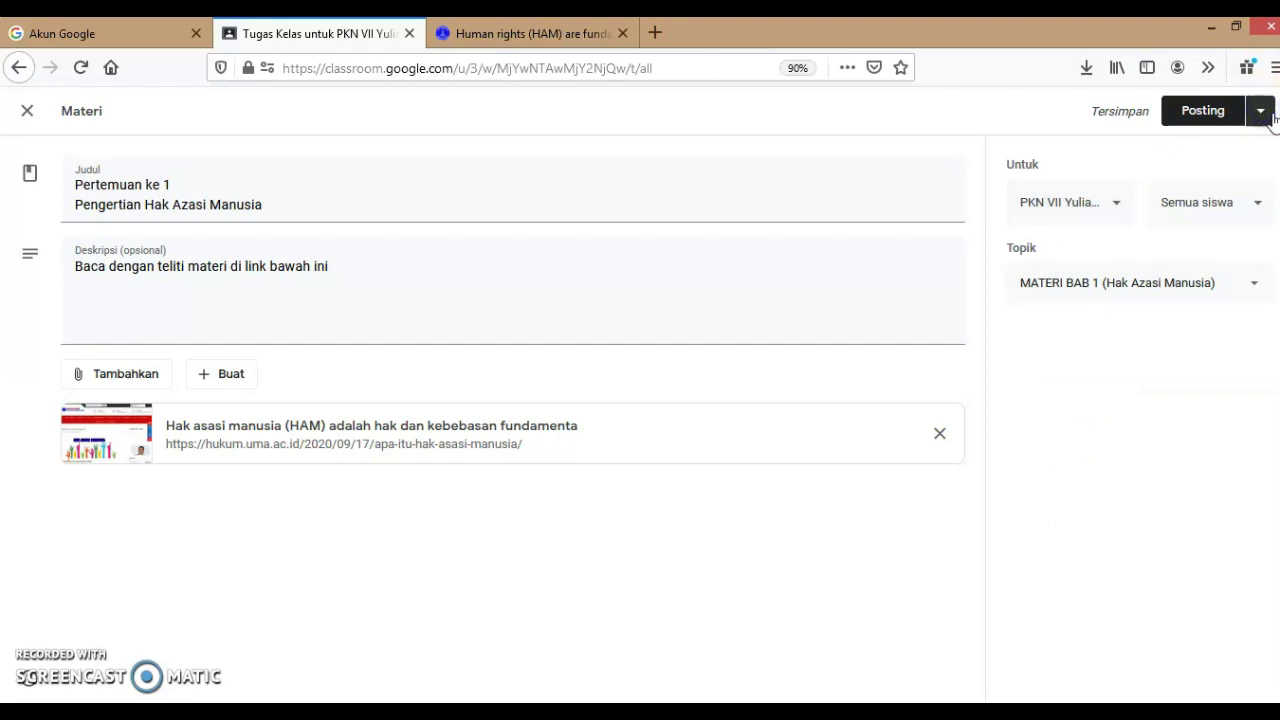
click(1260, 110)
click(1215, 147)
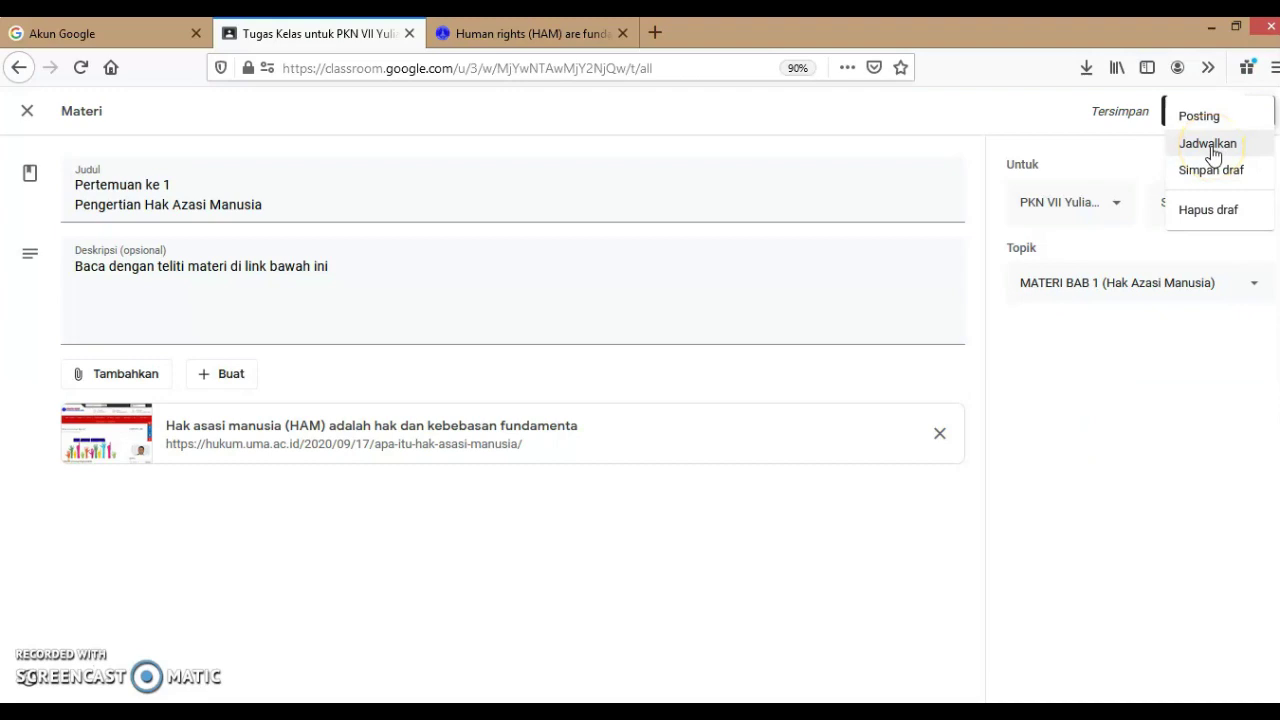
click(1211, 148)
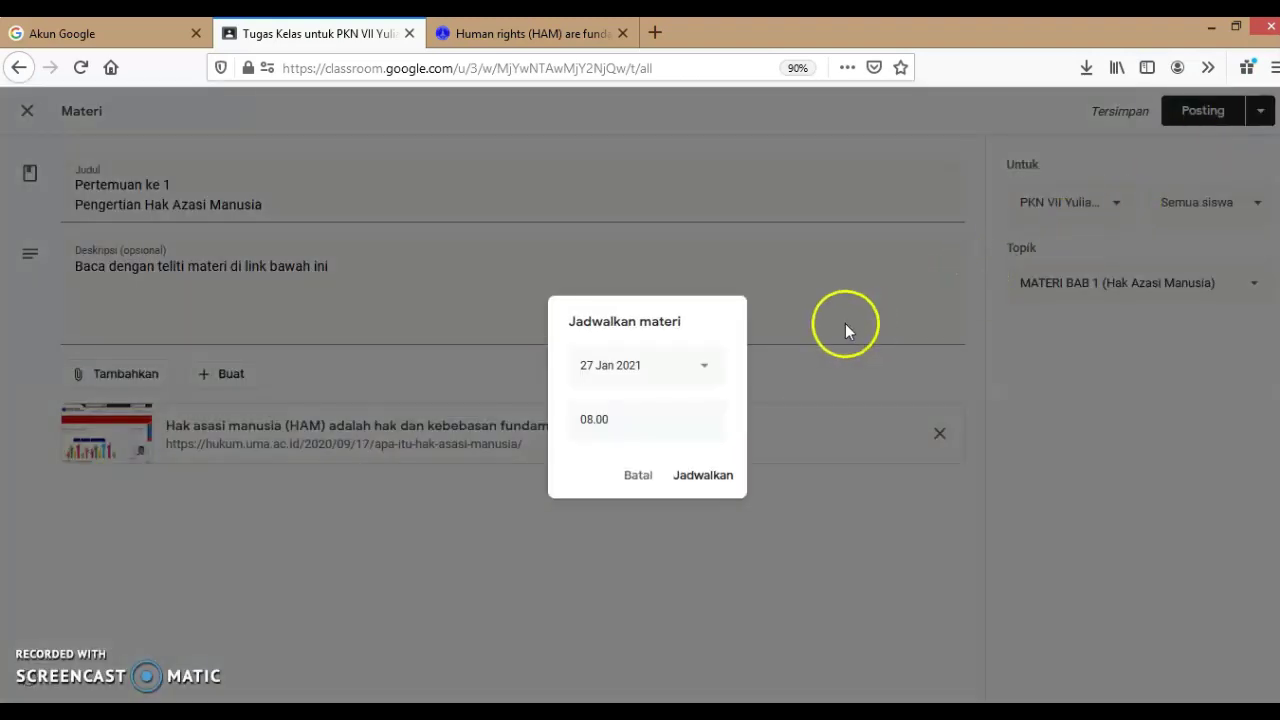
click(700, 367)
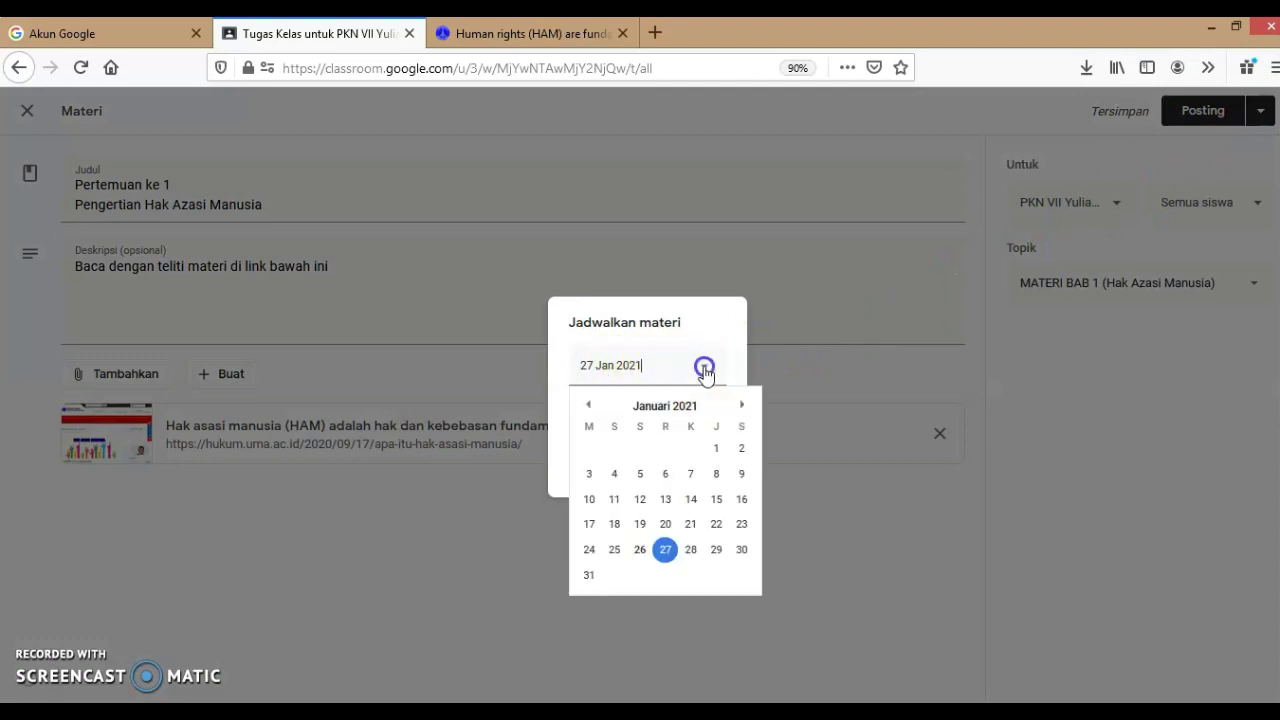
click(665, 550)
click(638, 440)
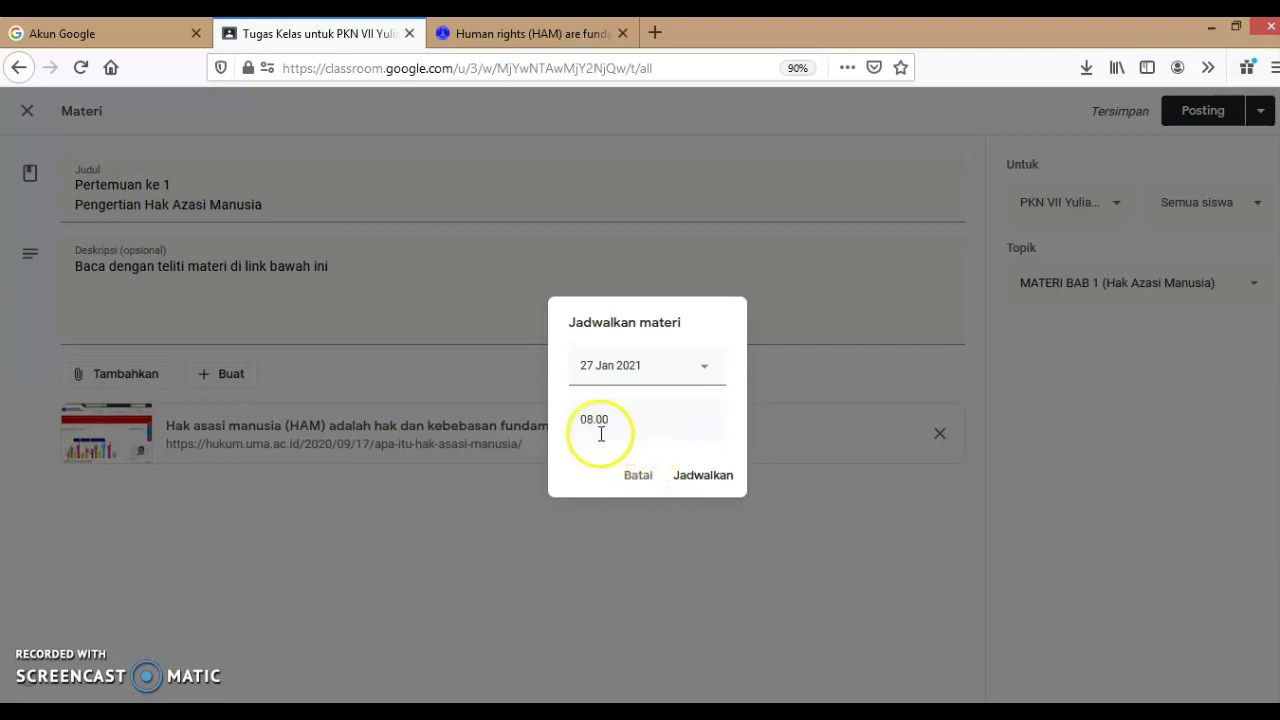
mouse_move(597, 423)
mouse_down()
mouse_move(651, 423)
mouse_move(706, 457)
mouse_move(697, 484)
mouse_up()
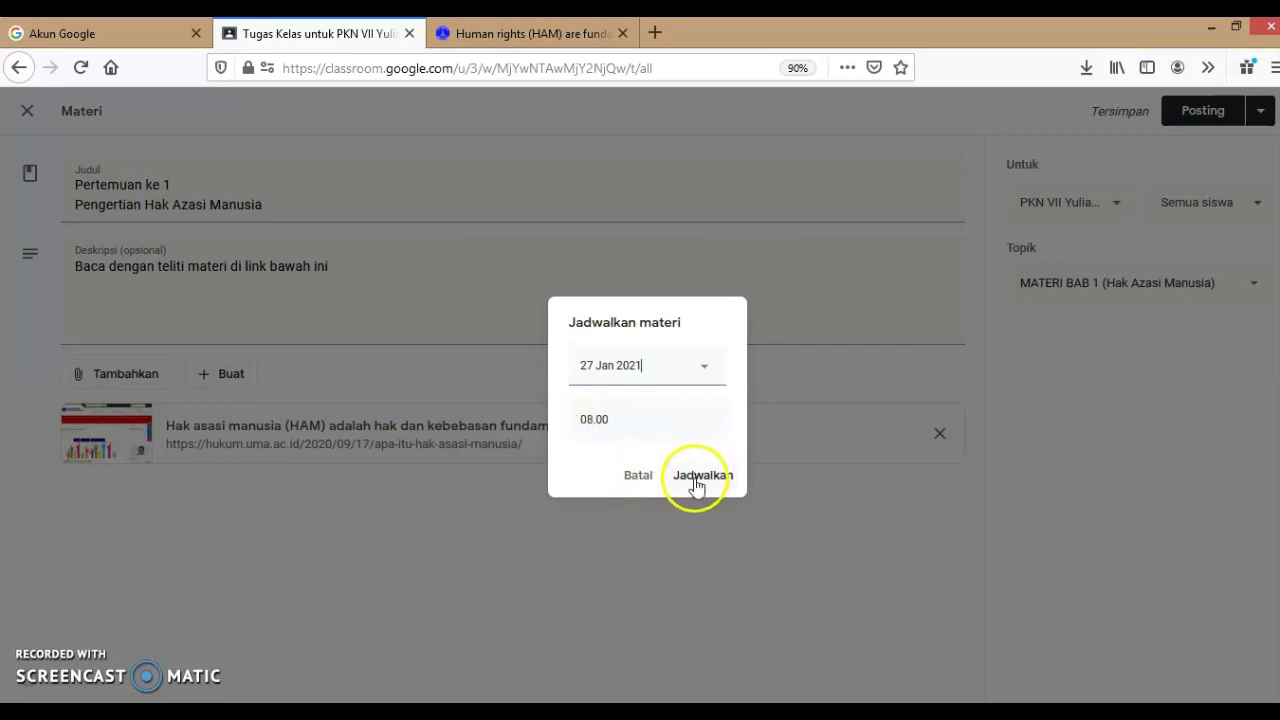
click(697, 484)
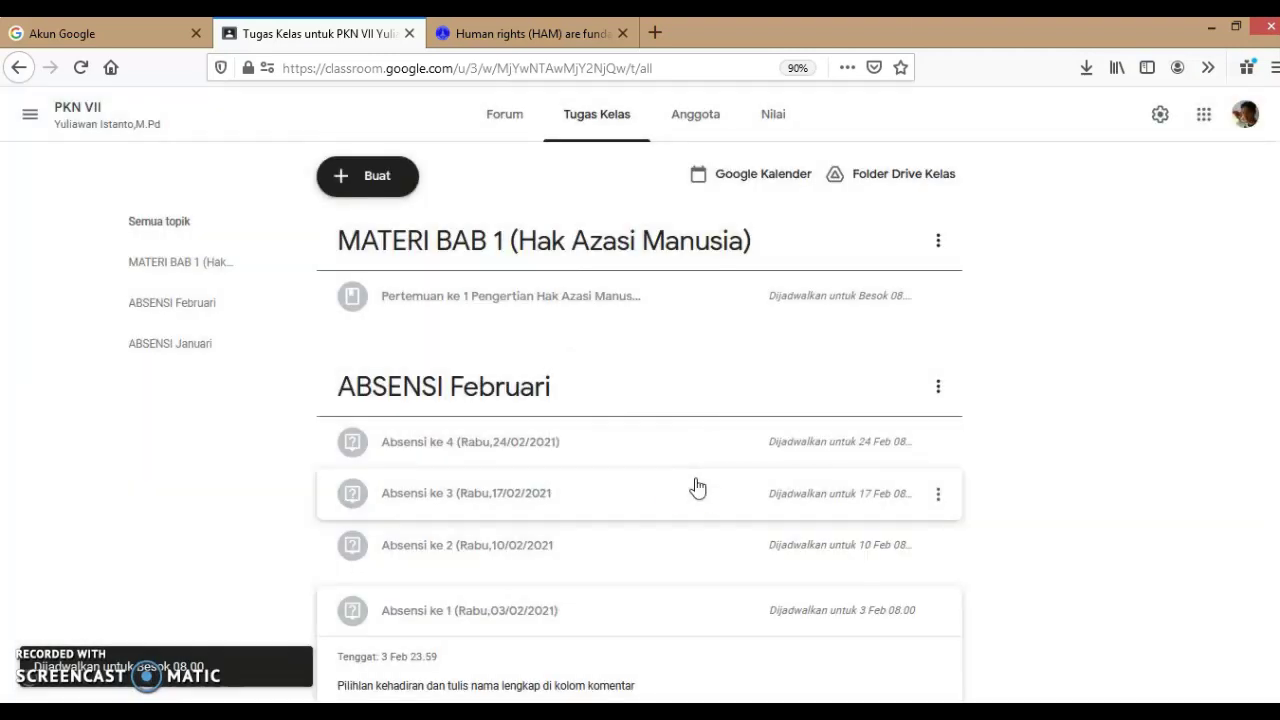
Create a new material post in the PKN VII classwork titled "Pertemuan ke 2" with "Hak Azasi Manusia" on a second line
click(594, 404)
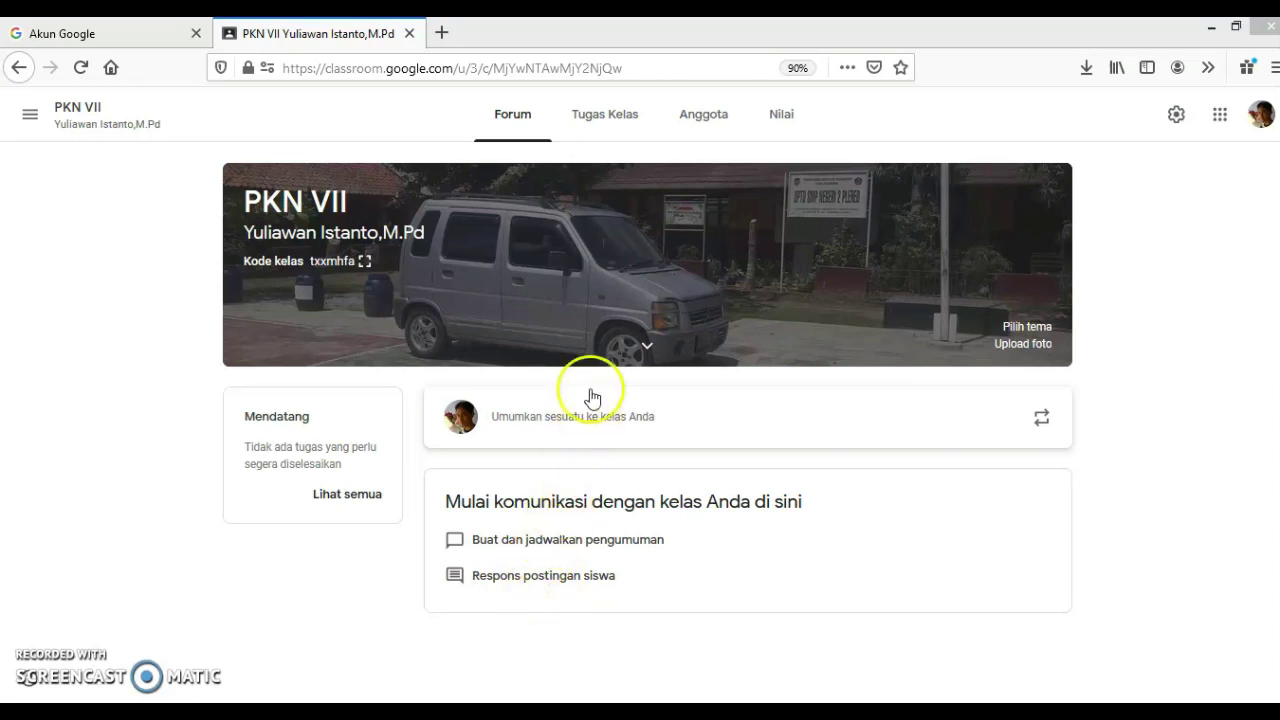
click(593, 124)
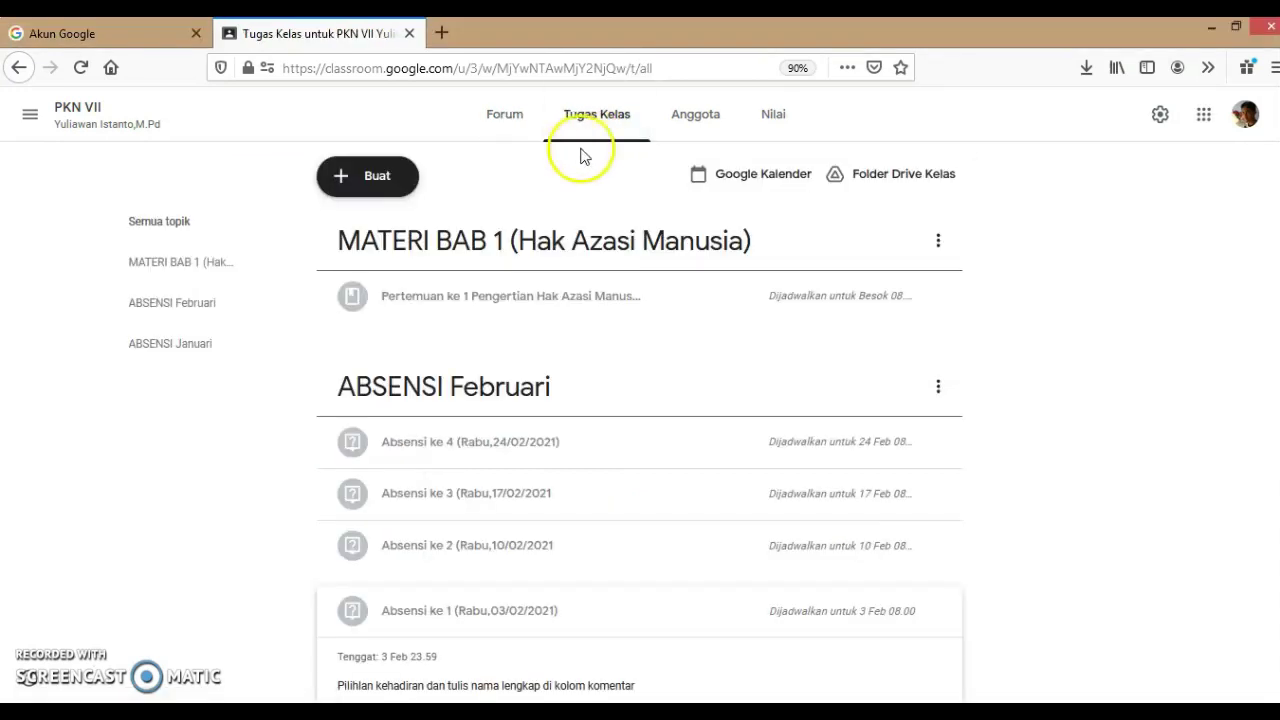
click(375, 177)
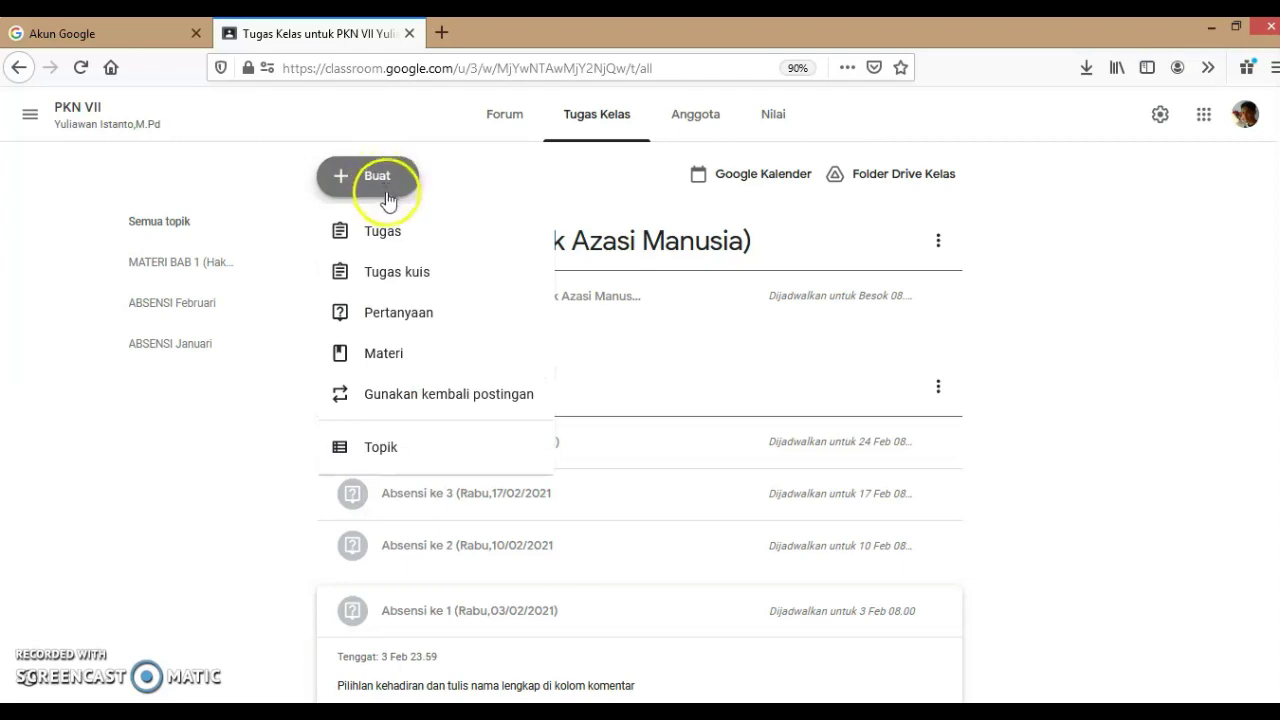
click(393, 356)
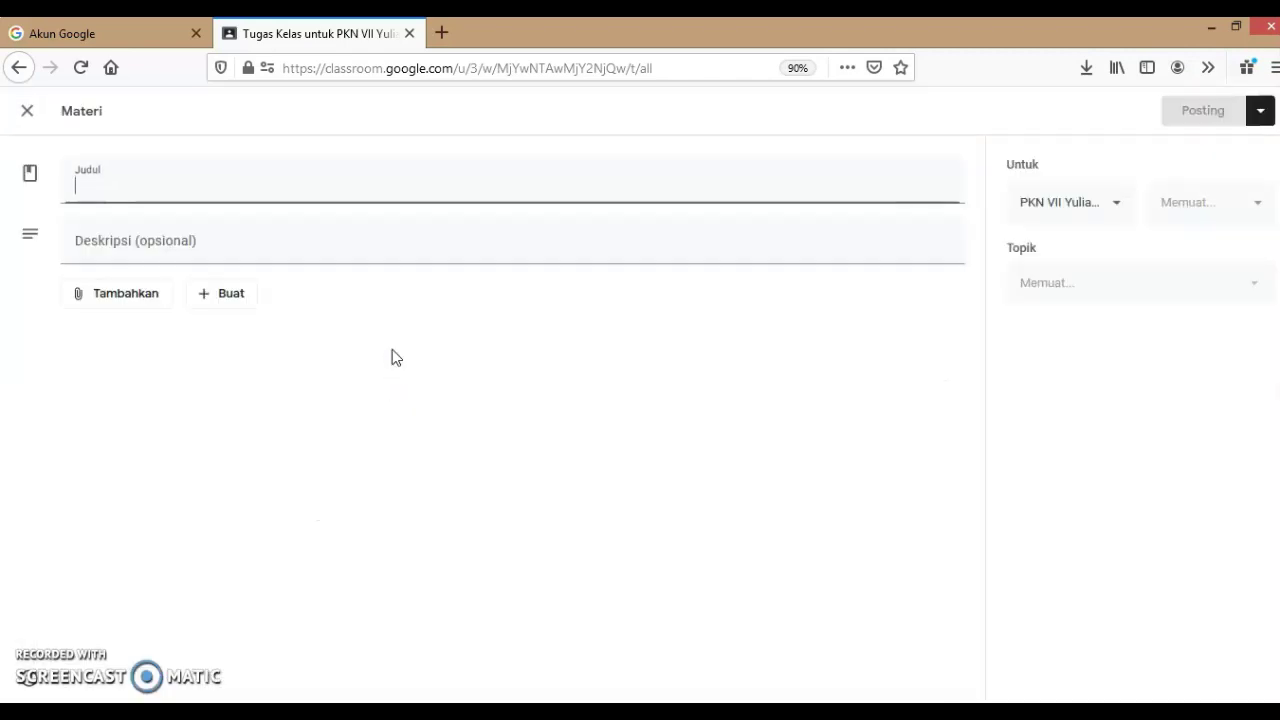
click(84, 187)
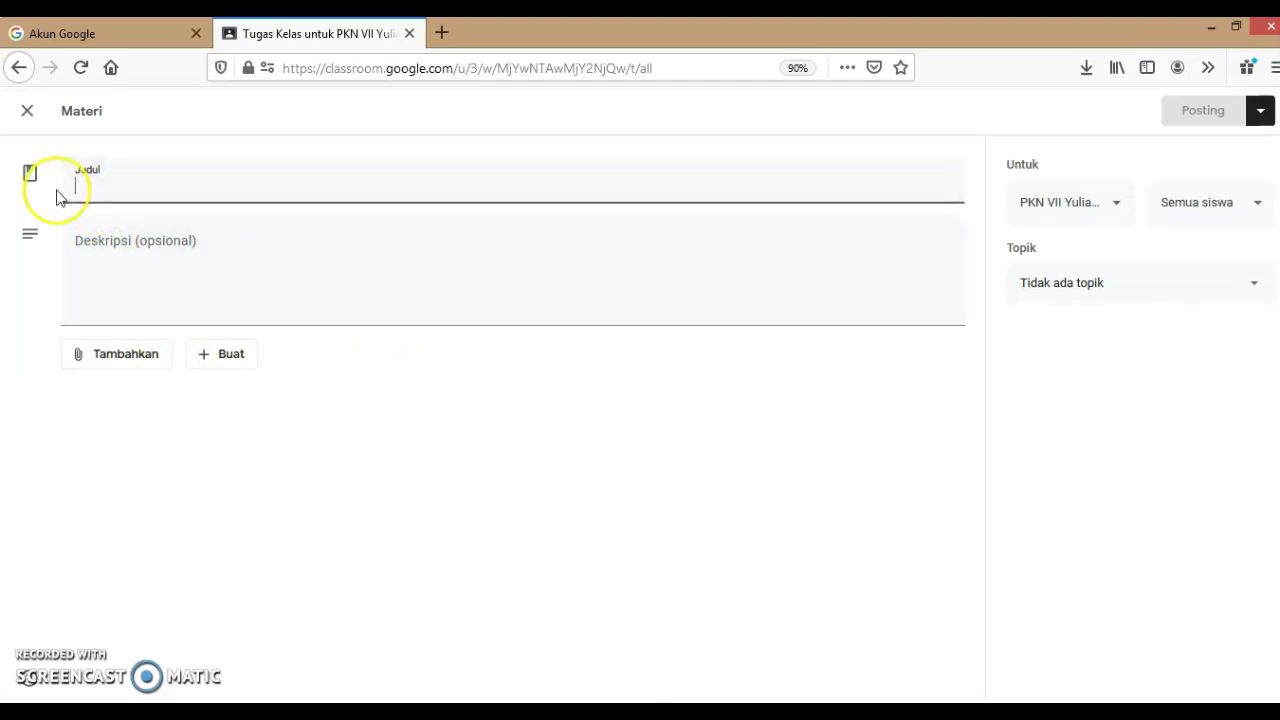
text(Perte)
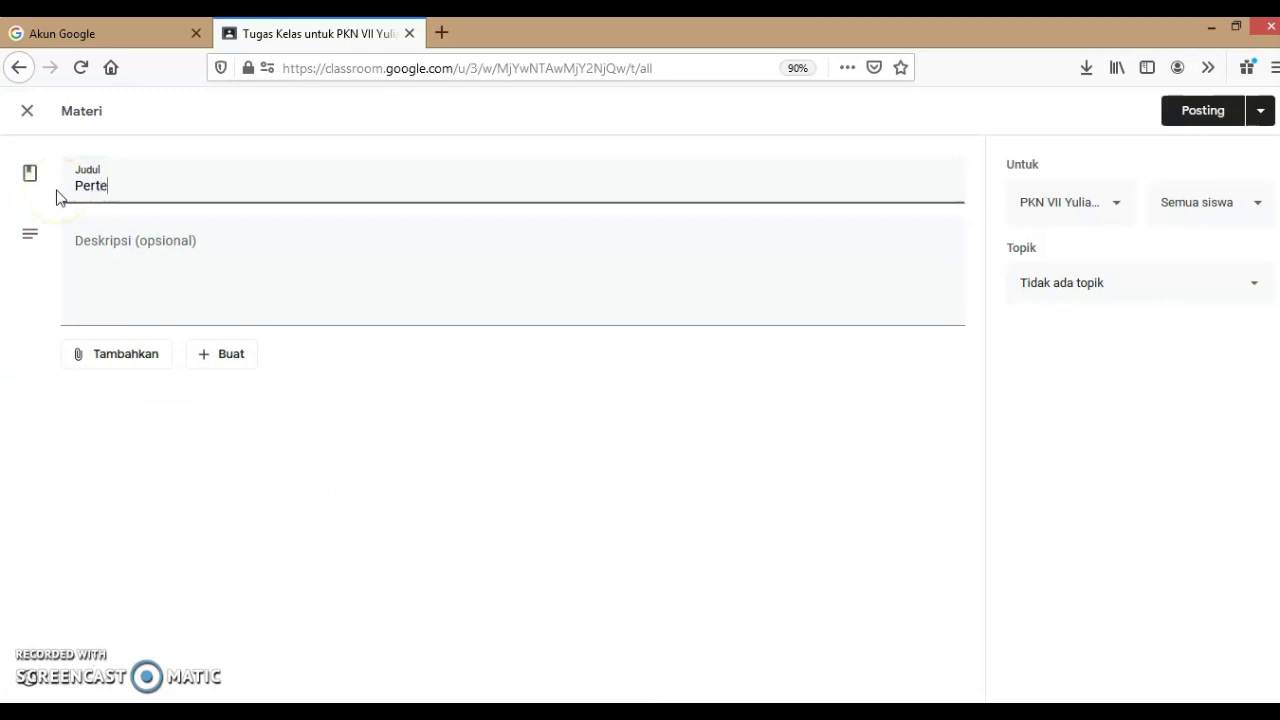
text(muan ke 2)
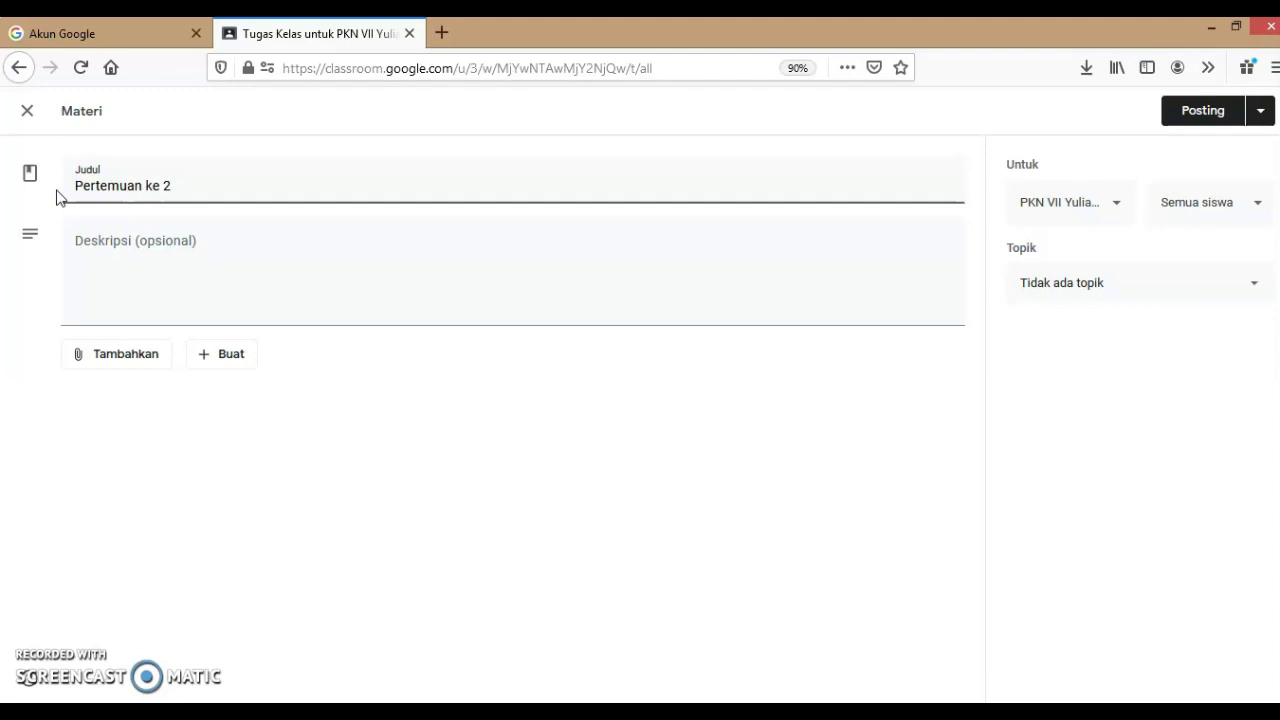
key(Return)
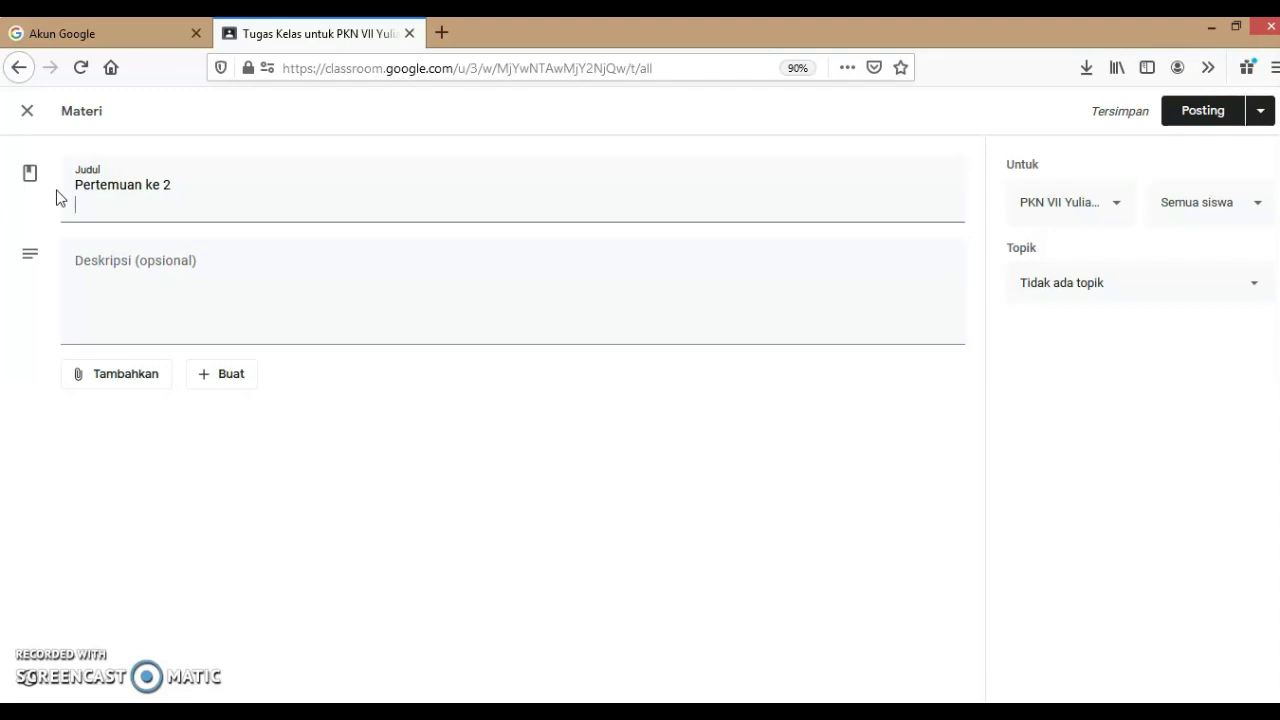
text(Hak Azasi Ma)
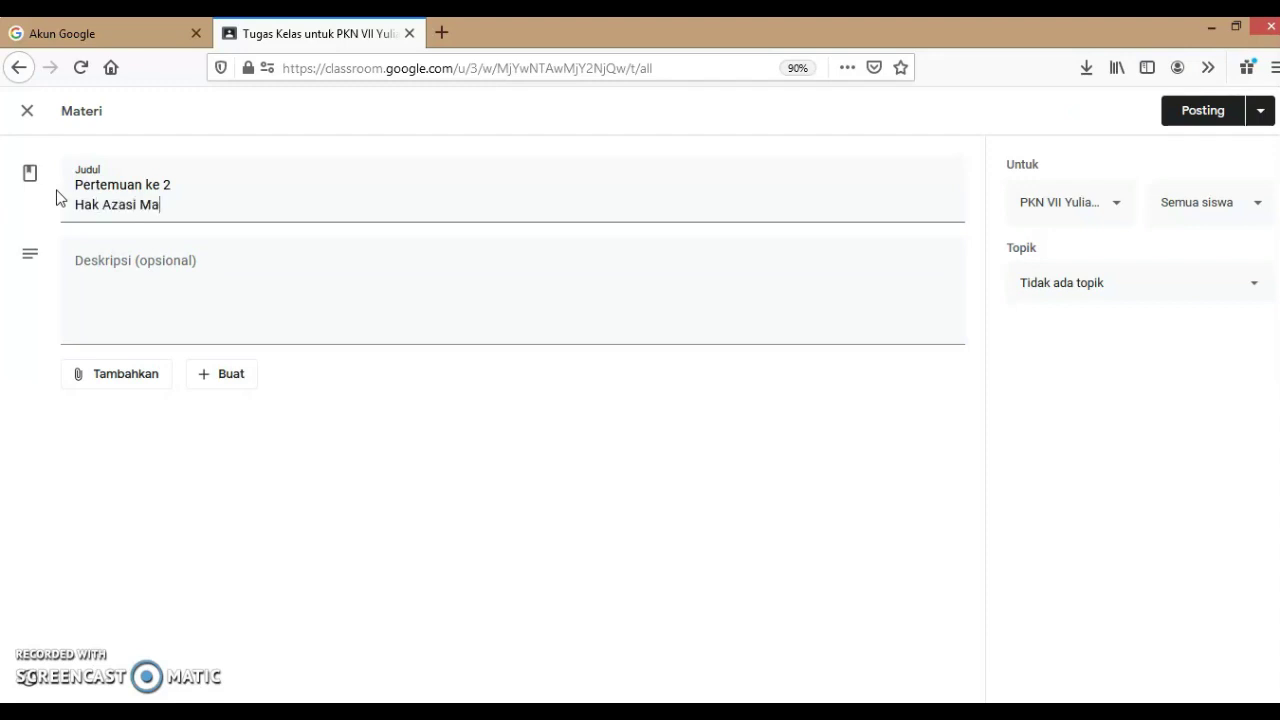
text(nusia)
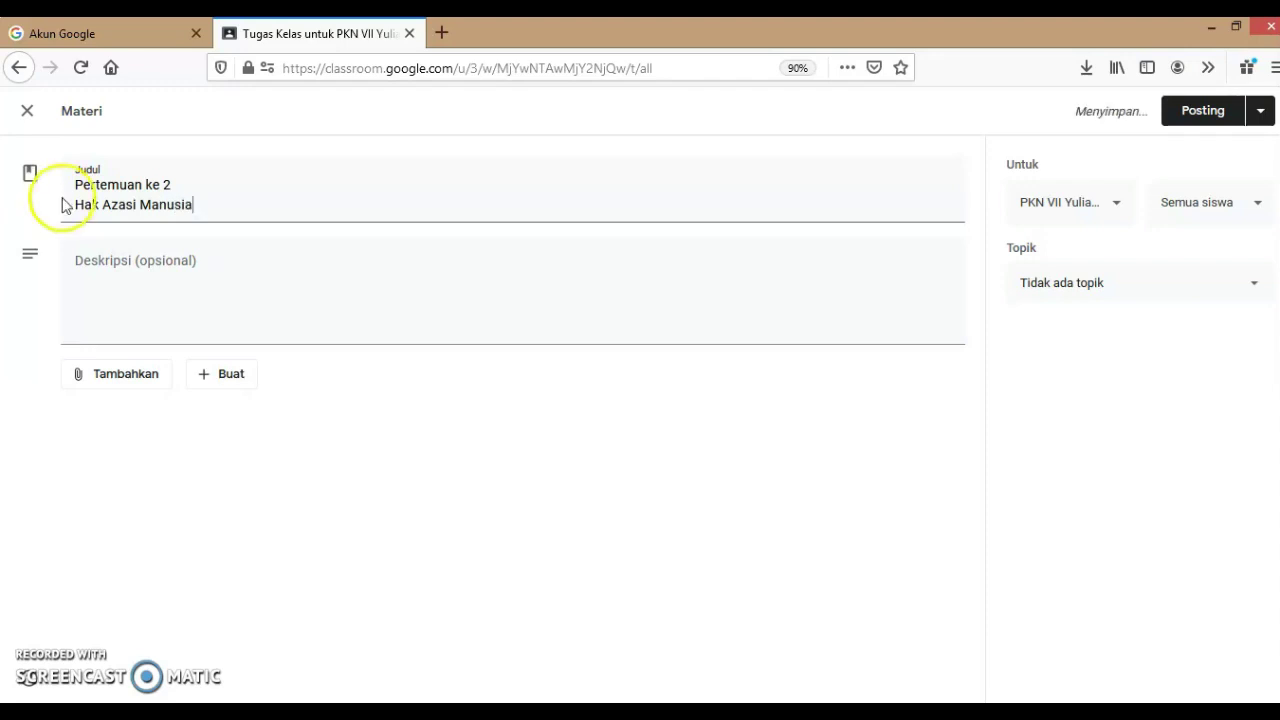
Enter the material's description as "Tonton video pembelajaran di bawah ini"
click(81, 264)
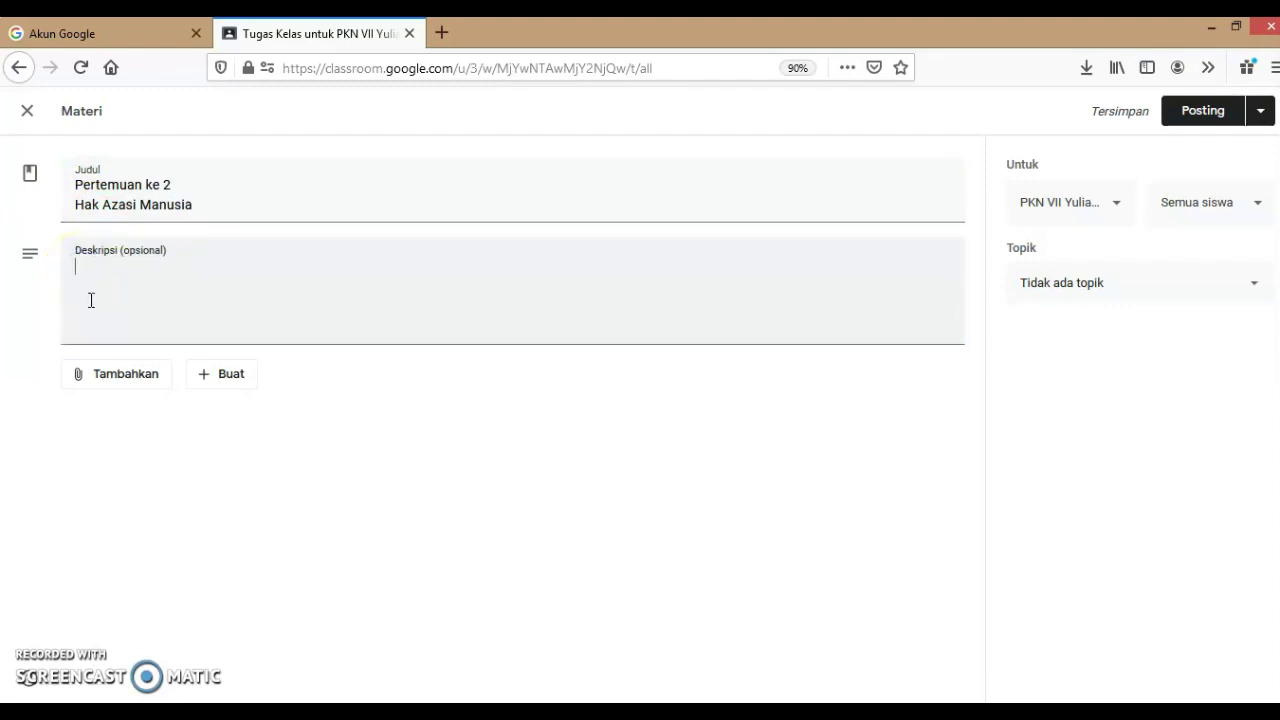
text(Tonton v)
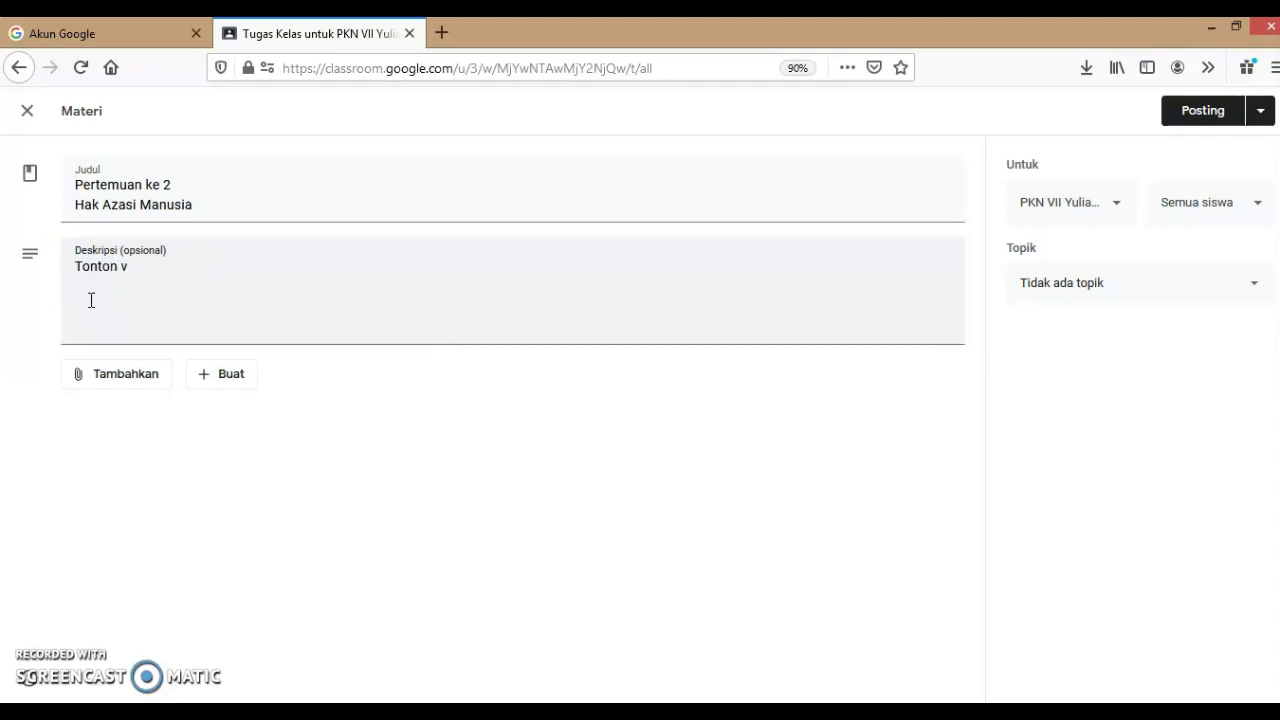
text(ideo pembelajar)
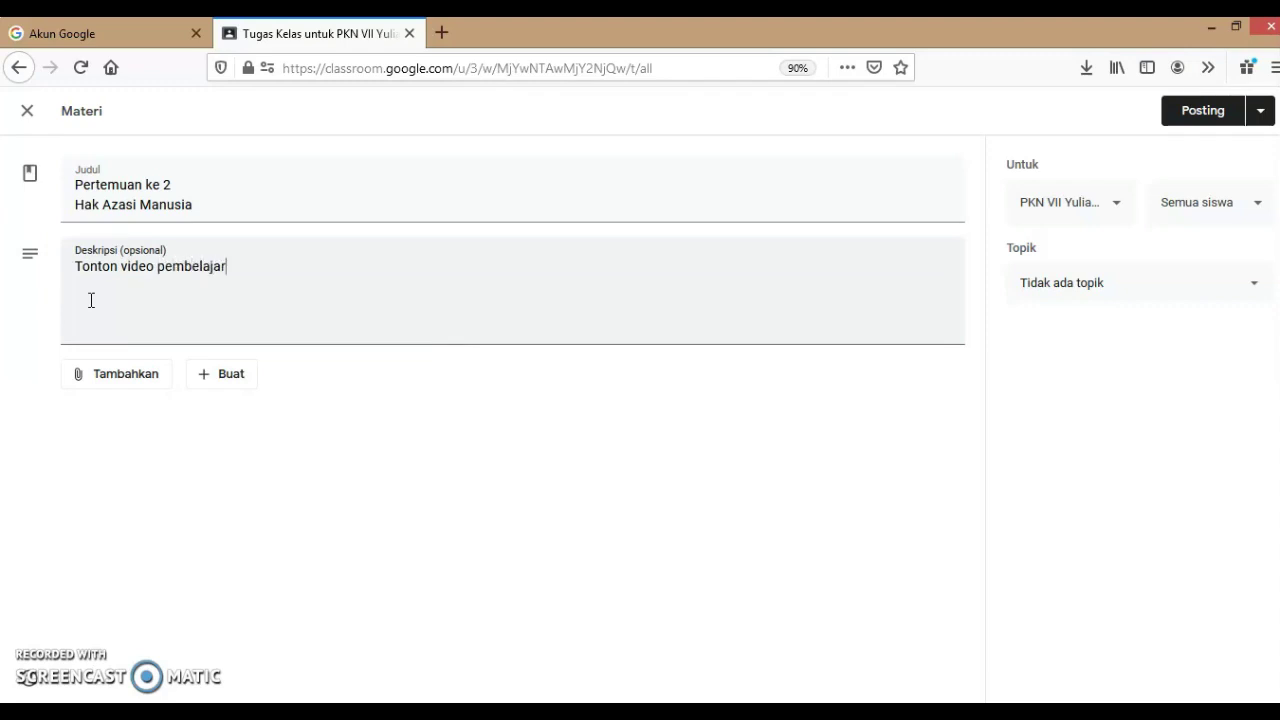
text(an di bawah ini)
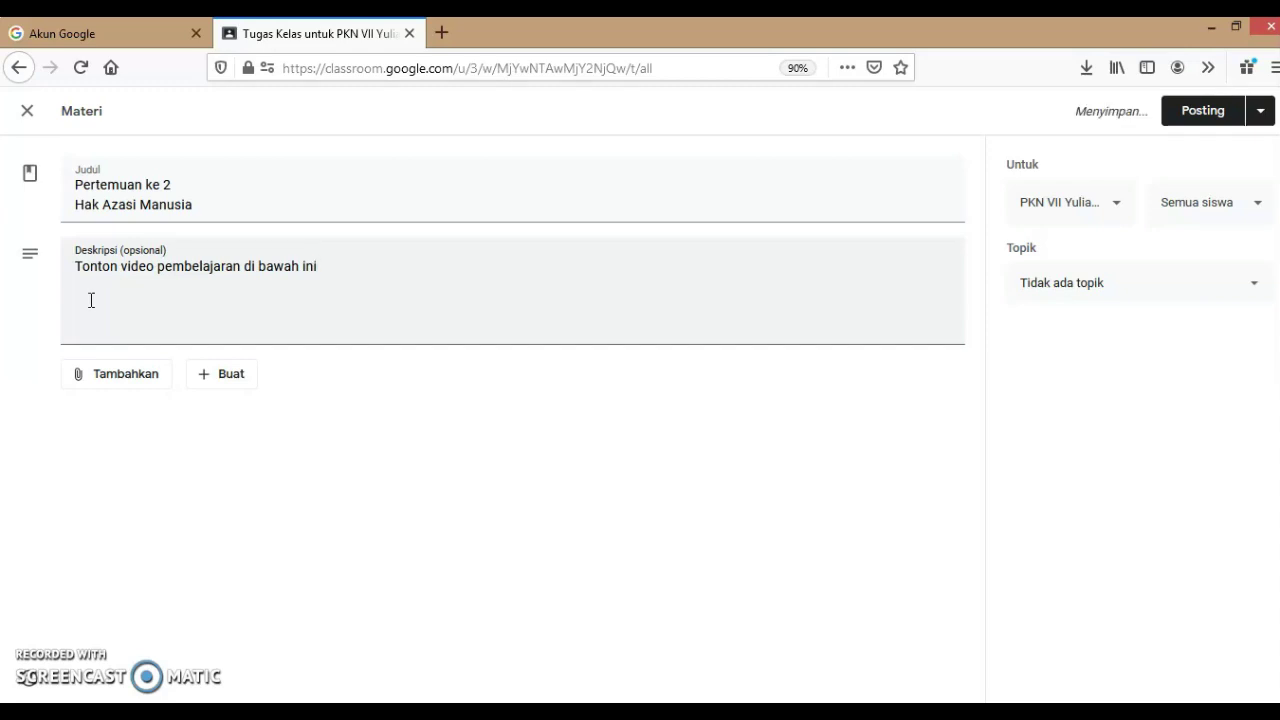
Search YouTube for "Hak Azasi Manusia" to find a video attachment for the material
click(80, 382)
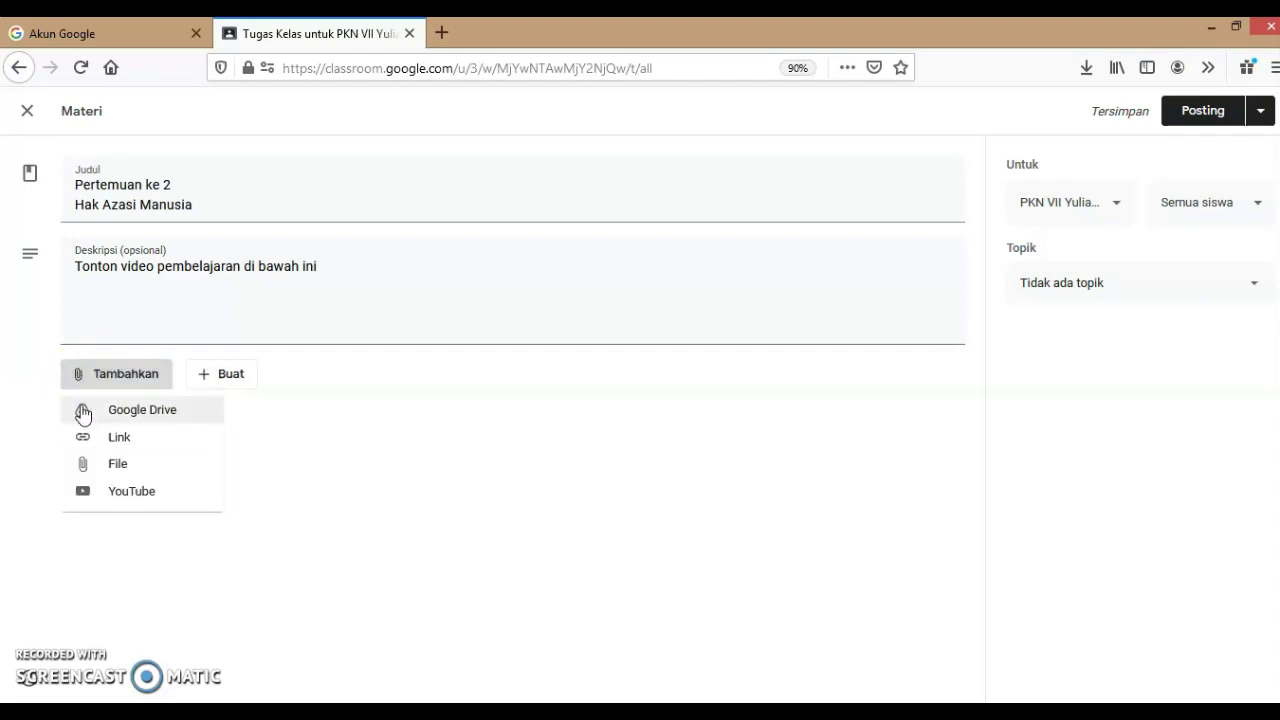
click(86, 494)
click(119, 495)
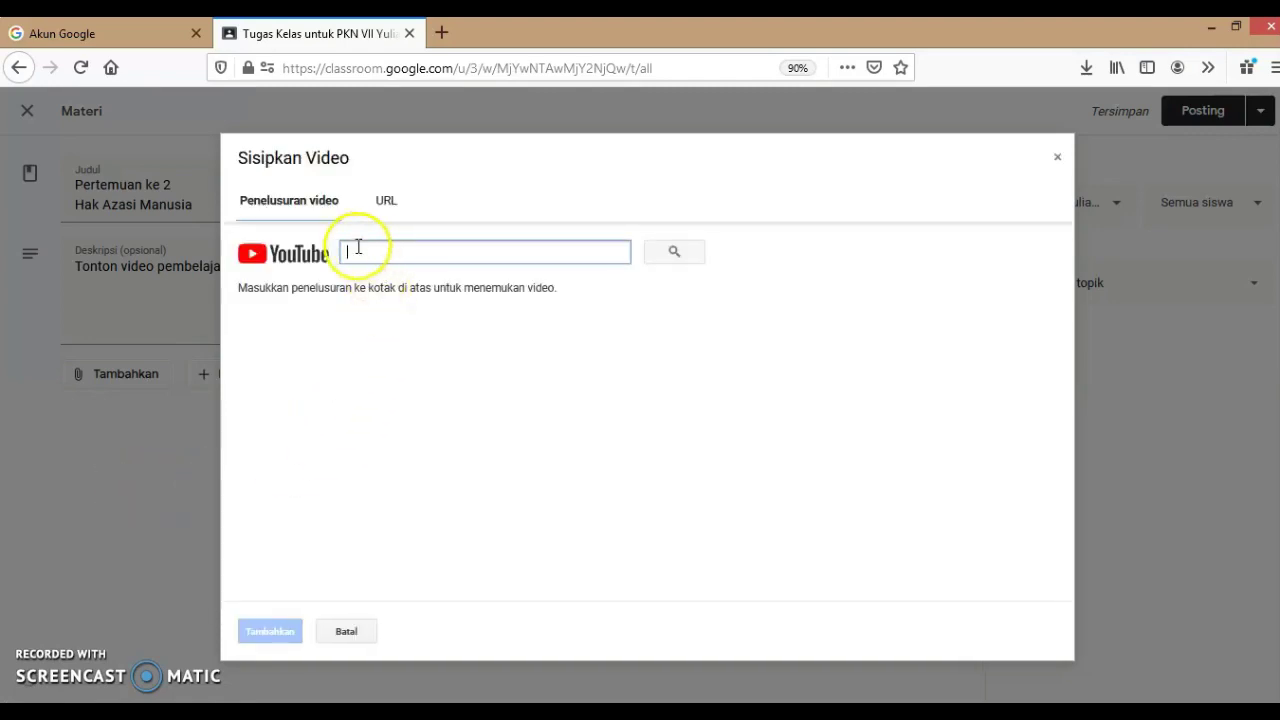
click(348, 255)
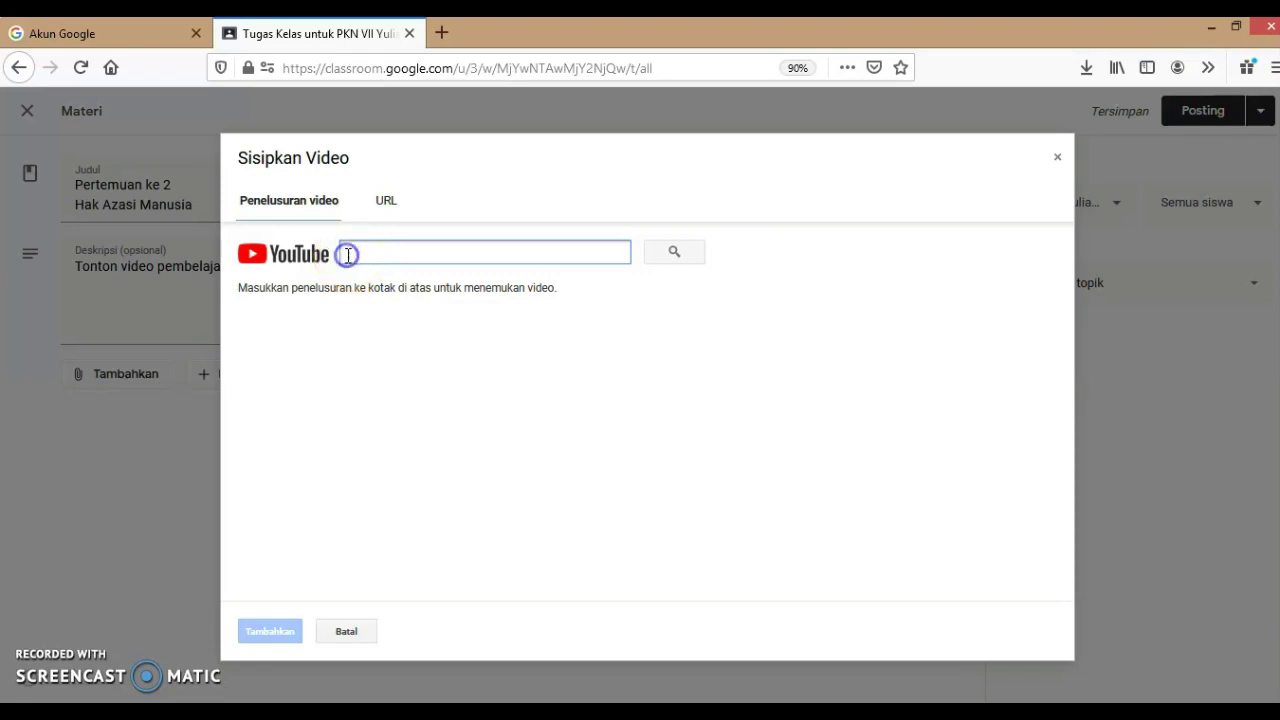
text(Hak Azasi Manusia)
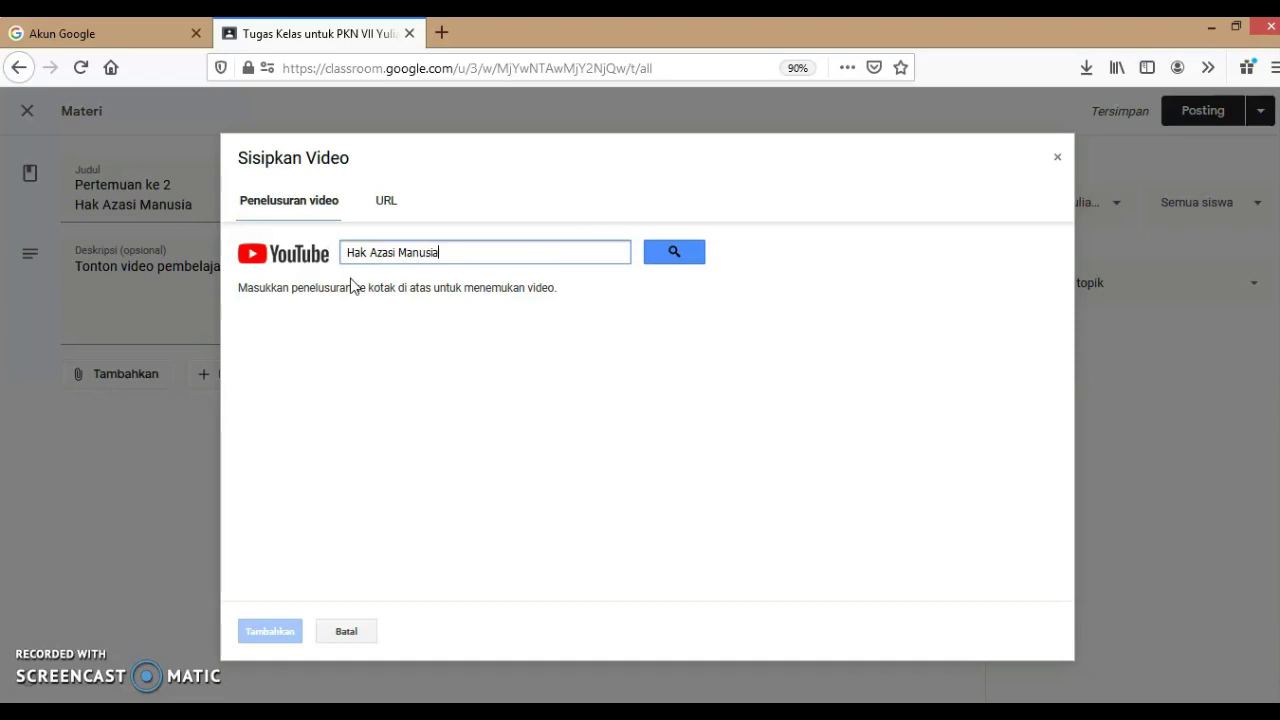
click(674, 254)
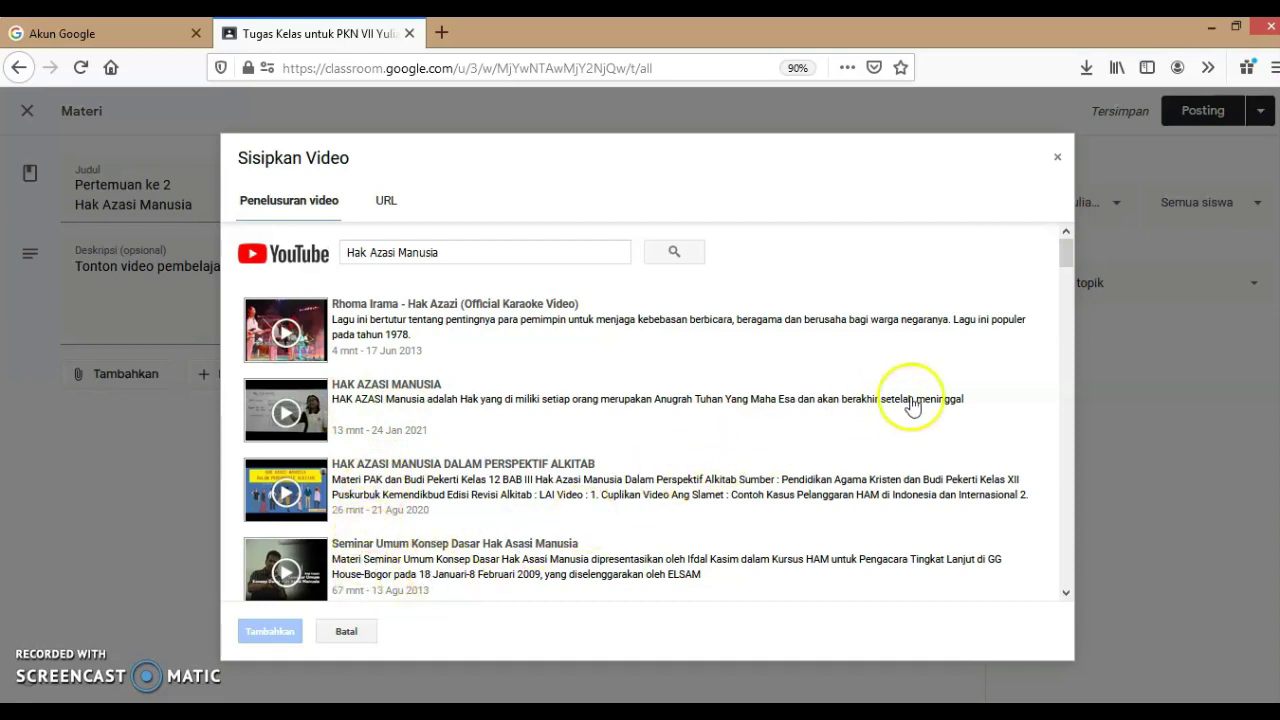
Attach the video "Apa itu Hak Asasi Manusia?" and assign the material to the topic MATERI BAB 1 (Hak Azasi Manusia)
drag(1067, 261, 1069, 360)
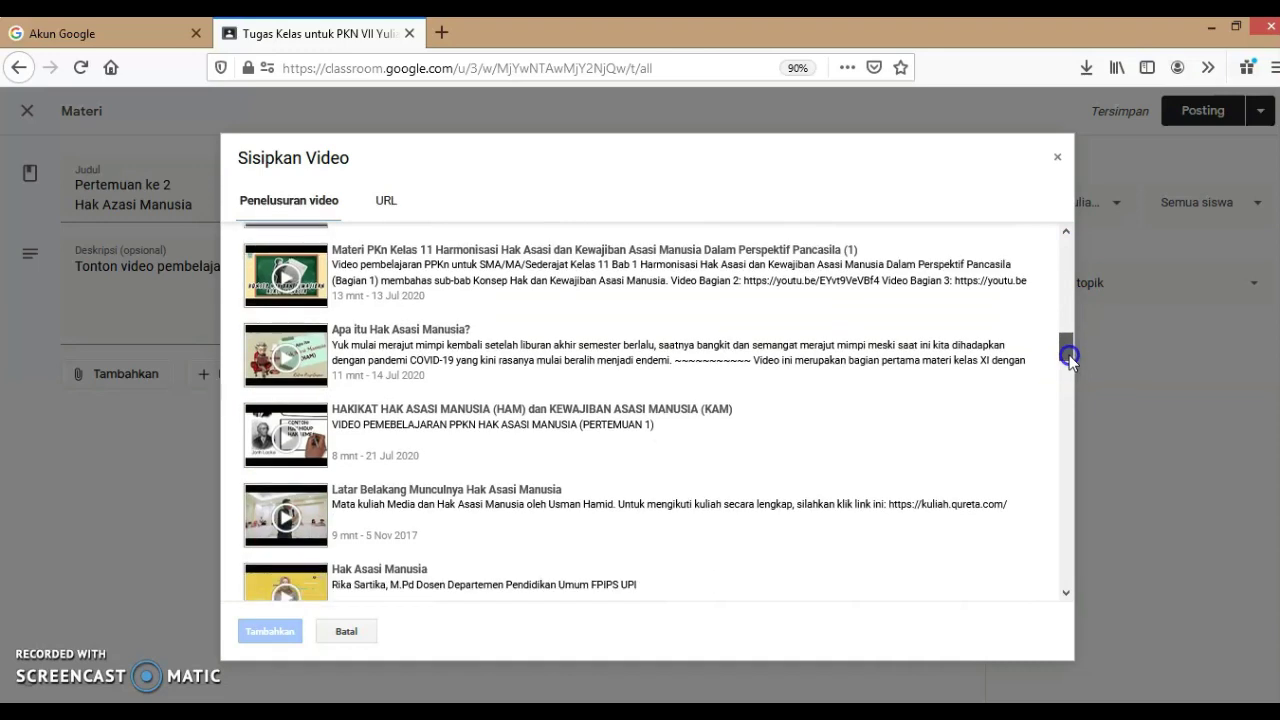
click(306, 348)
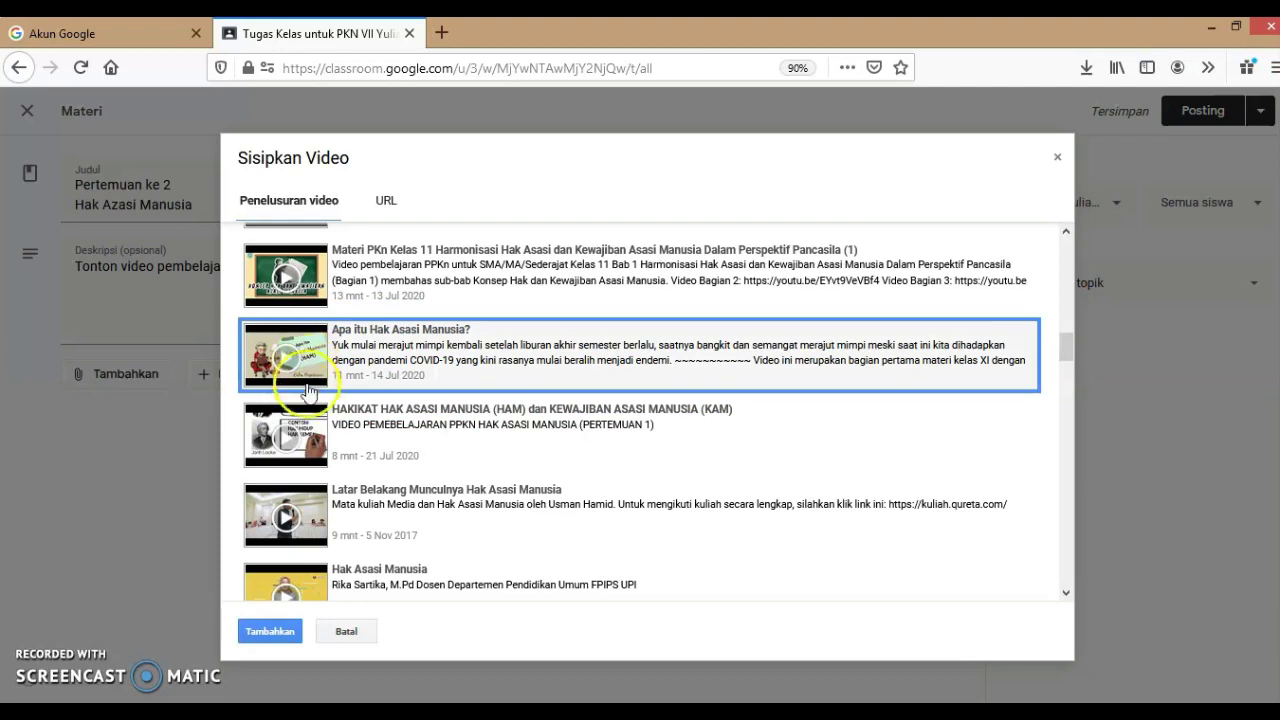
click(271, 640)
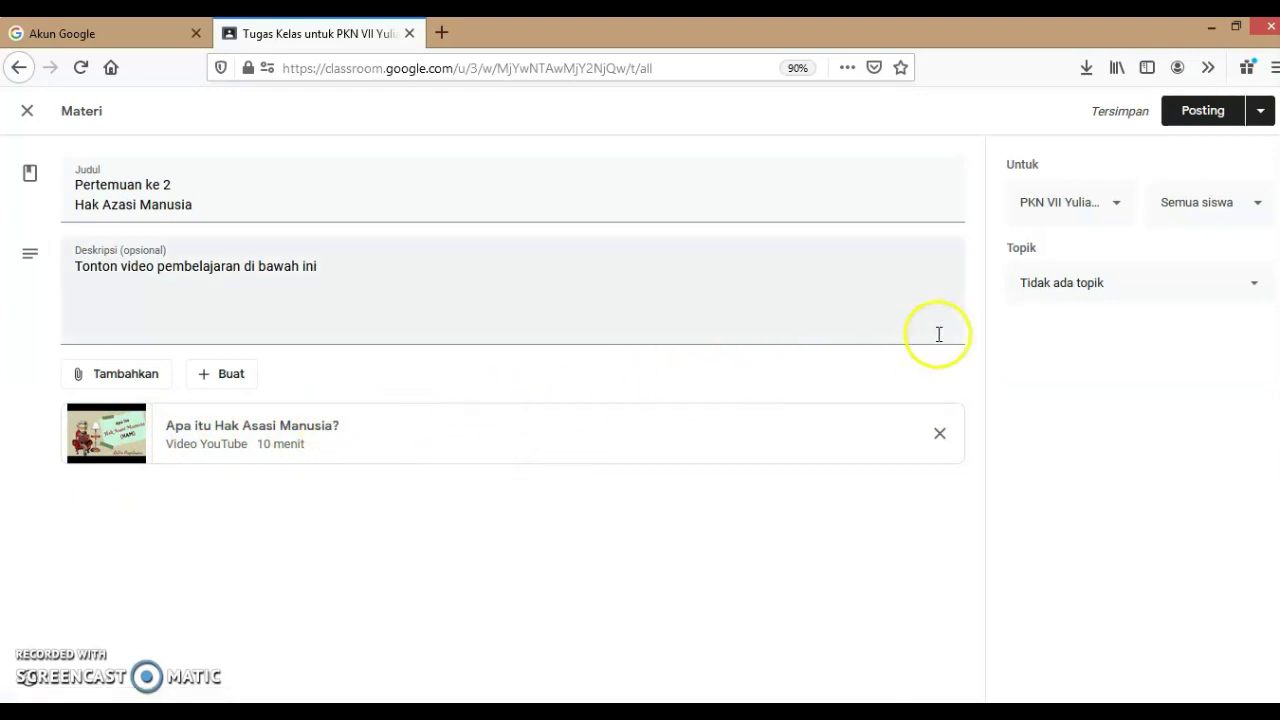
click(1109, 286)
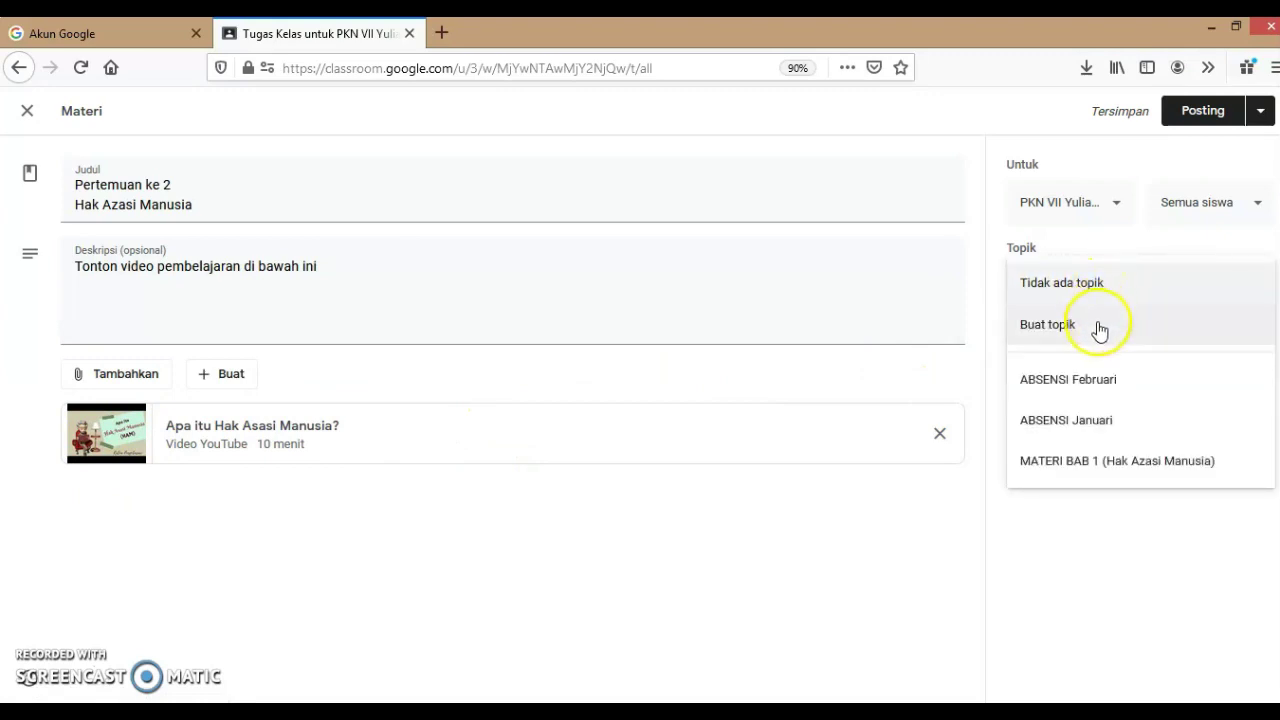
click(1063, 466)
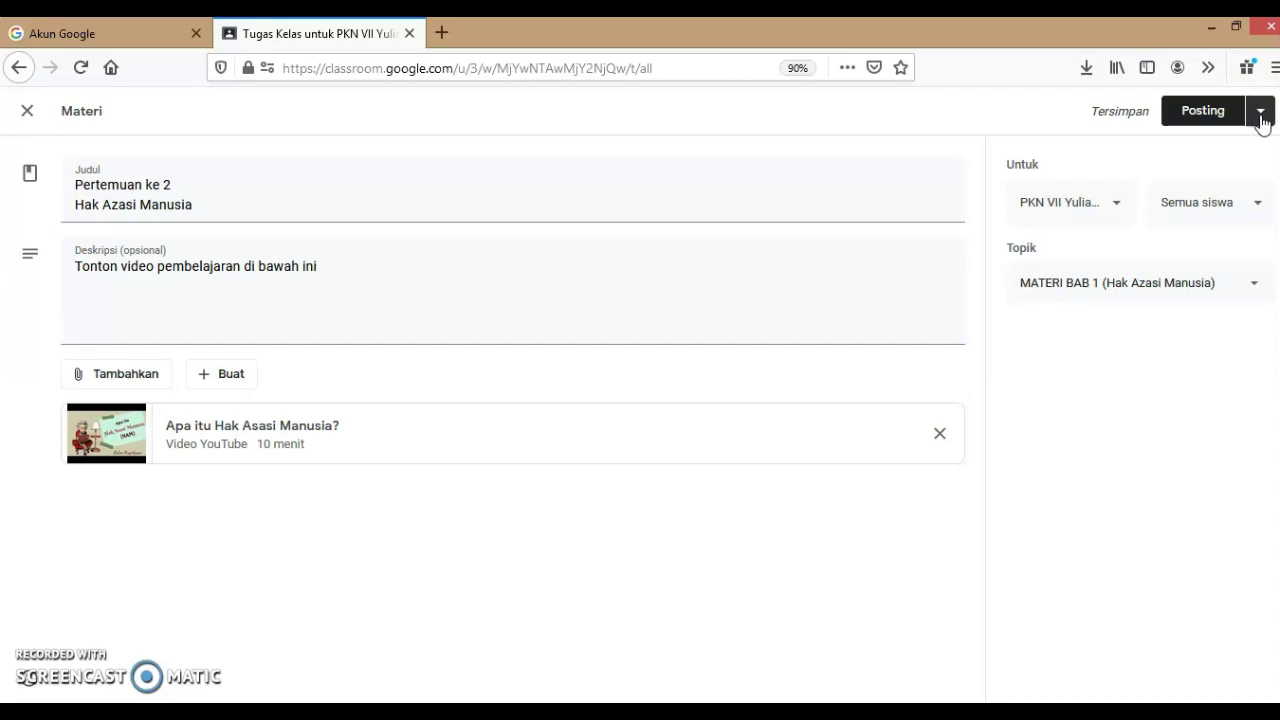
Schedule the Pertemuan ke 2 material to be posted on 3 Feb 2021 at 08.00
click(1261, 113)
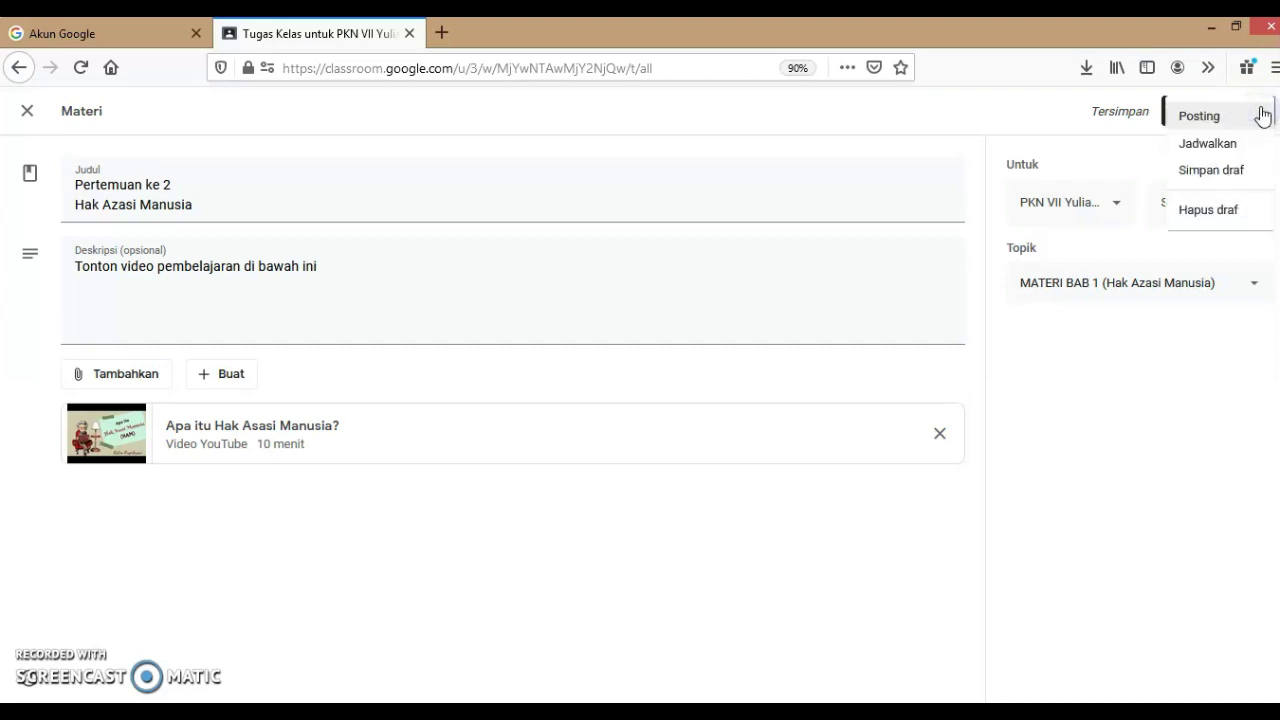
click(1207, 146)
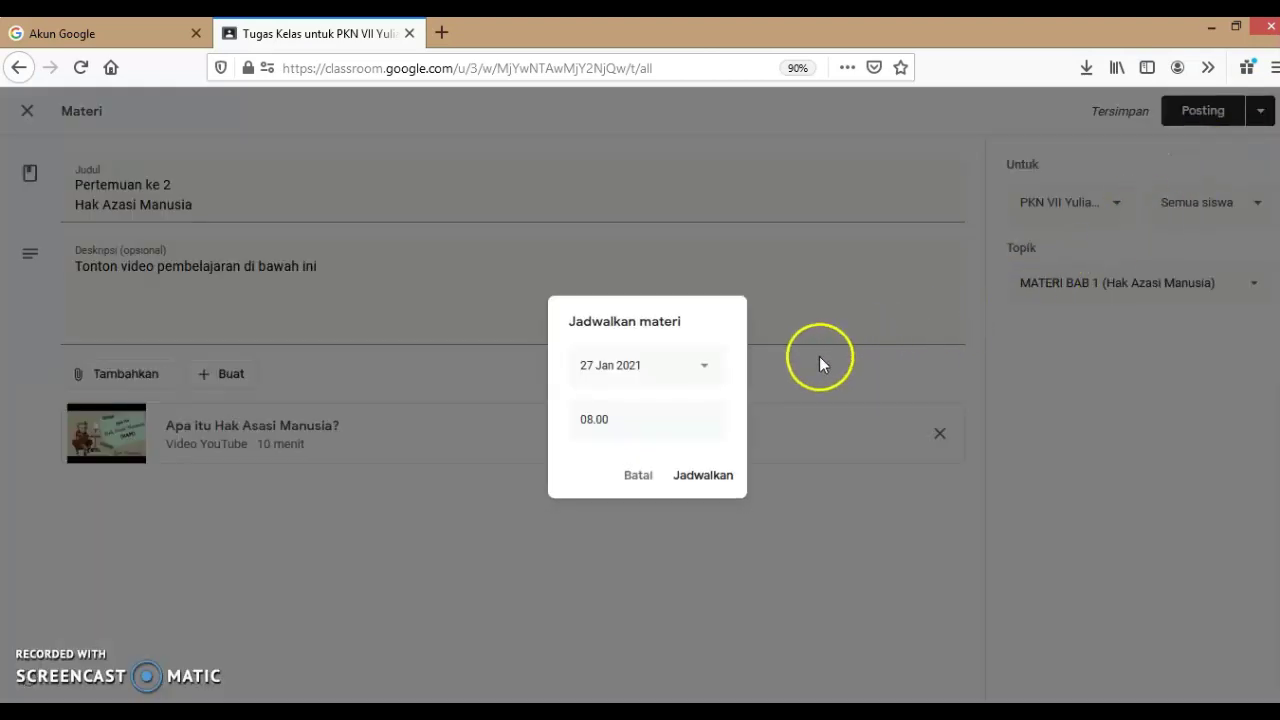
click(704, 367)
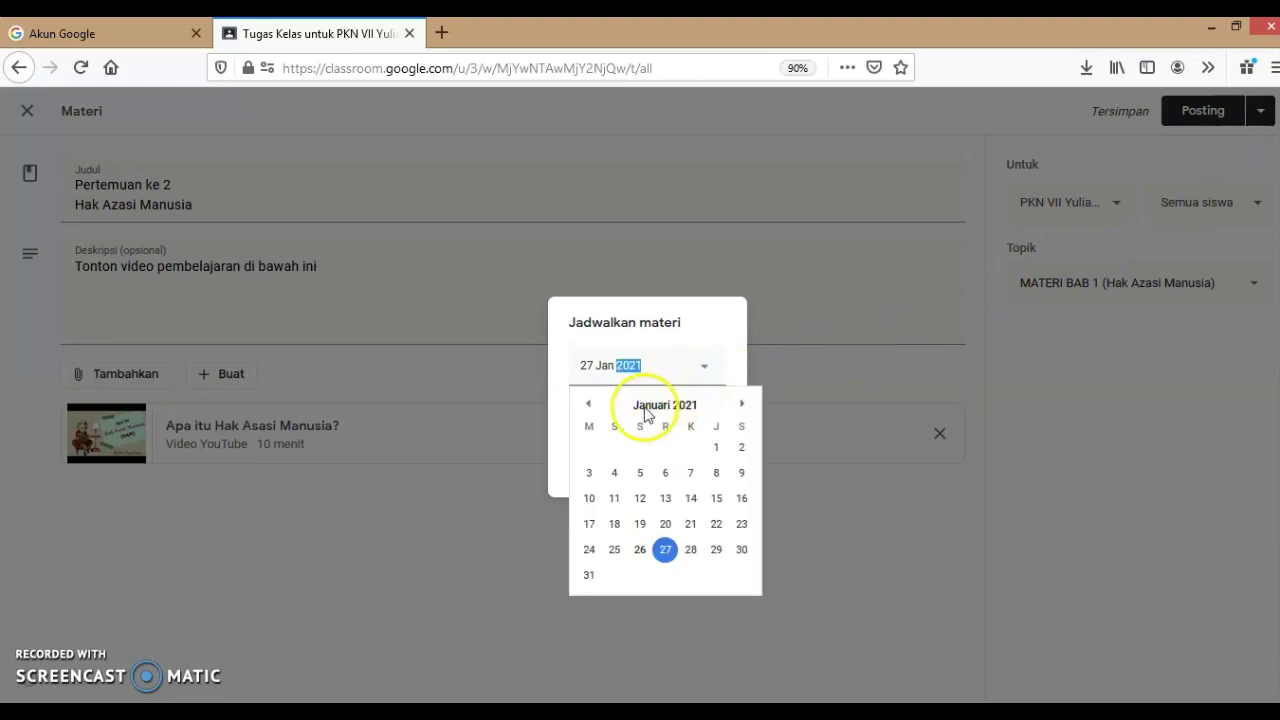
click(742, 405)
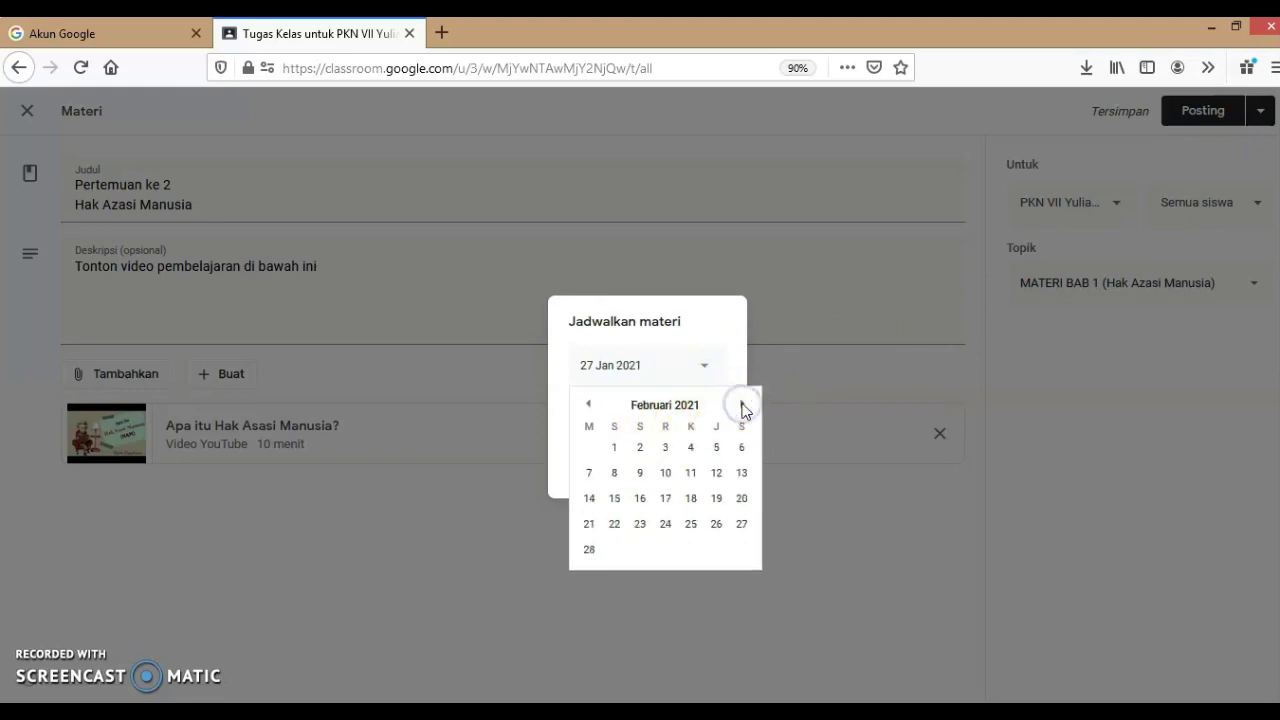
click(666, 448)
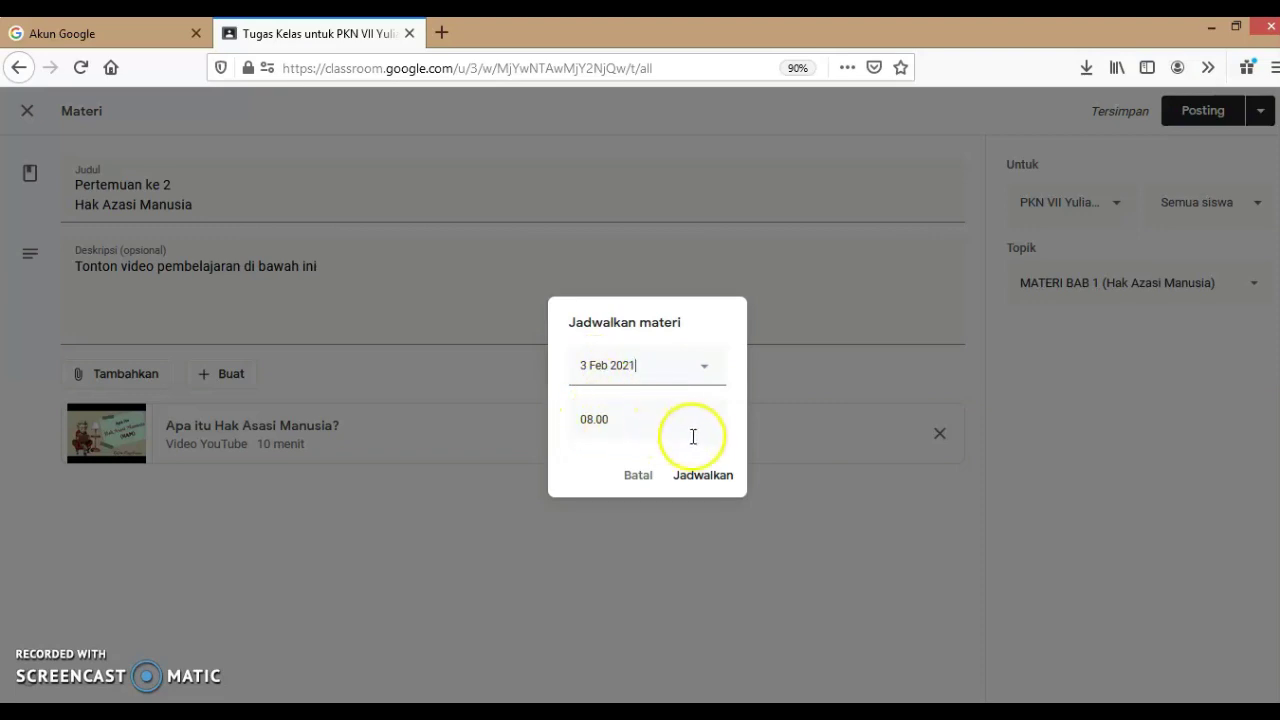
click(704, 476)
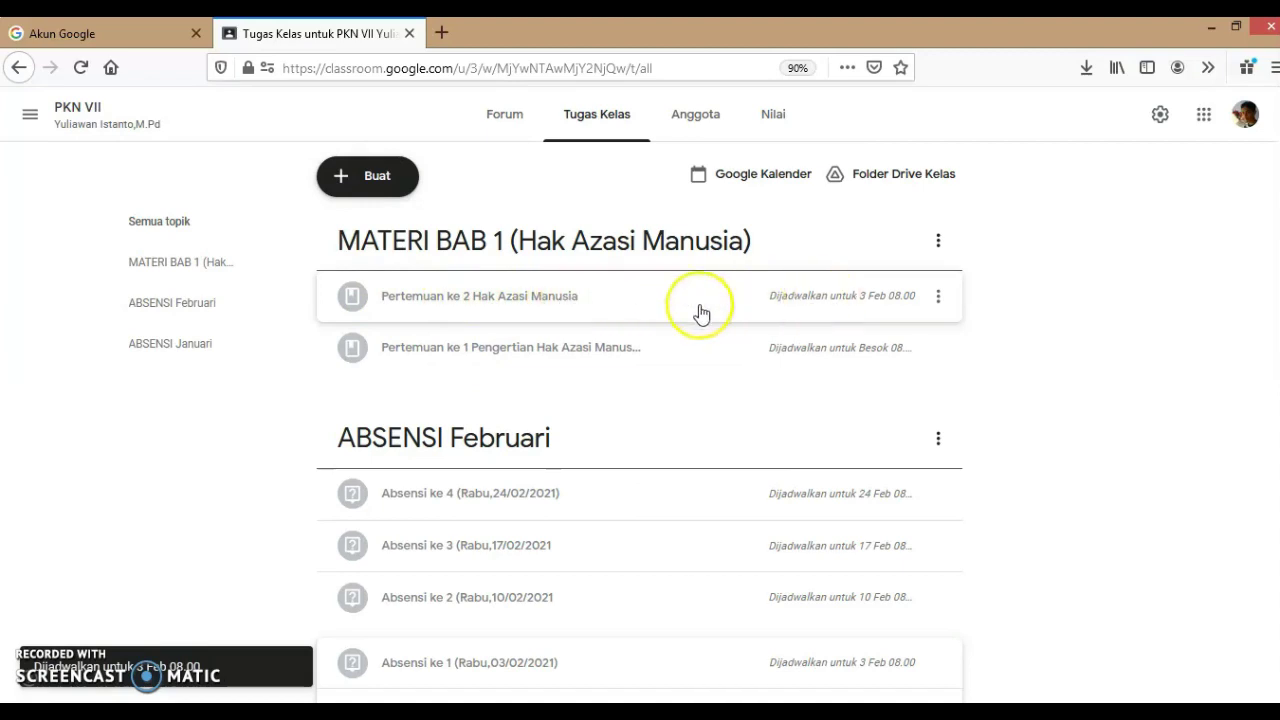
Expand the Pertemuan ke 2 and Pertemuan ke 1 materials to check their descriptions and attachments
click(434, 306)
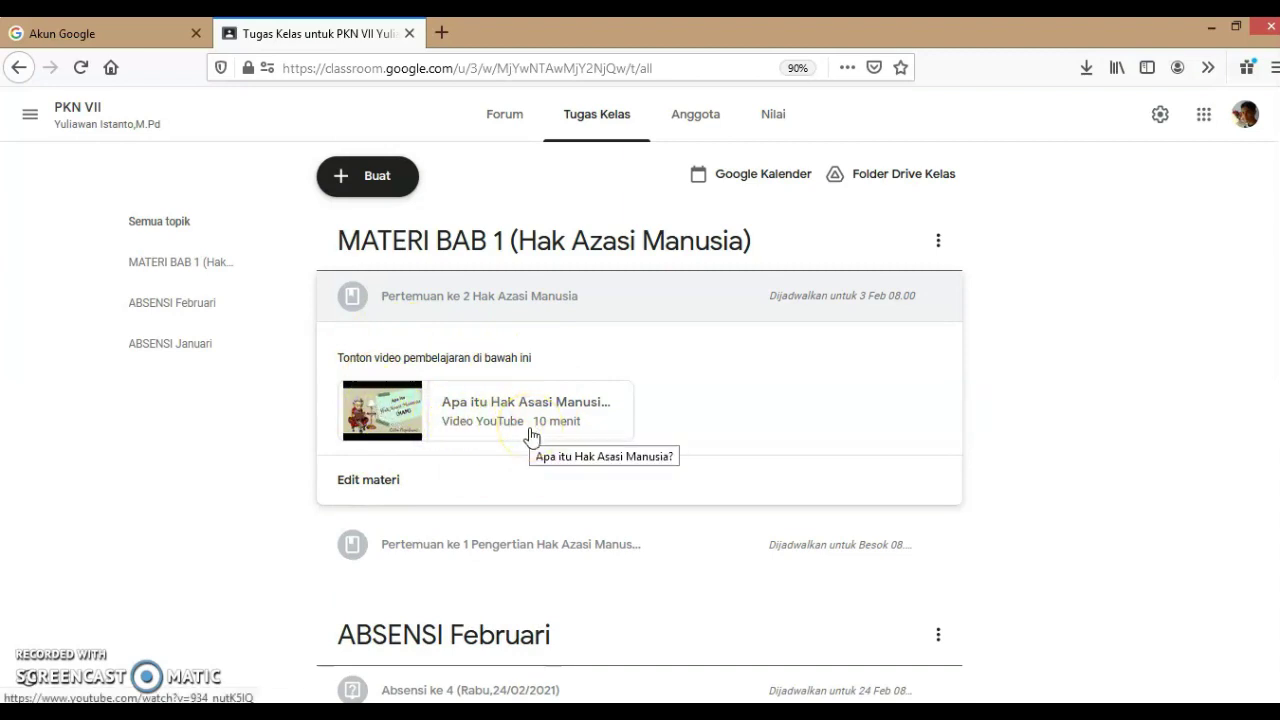
click(450, 542)
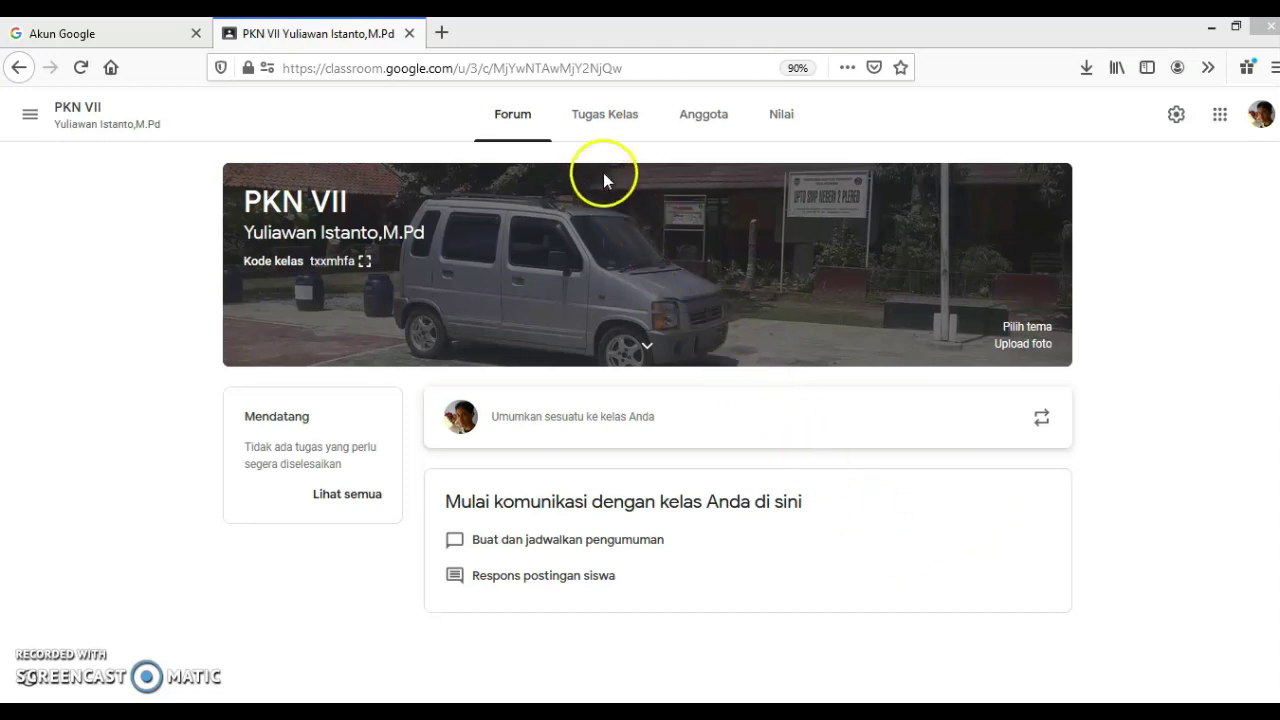
Create a new material in the PKN VII classwork titled "Pertemuan ke 3" with "Jenis-jenis Hak Azasi Manusia" on a second line
click(619, 119)
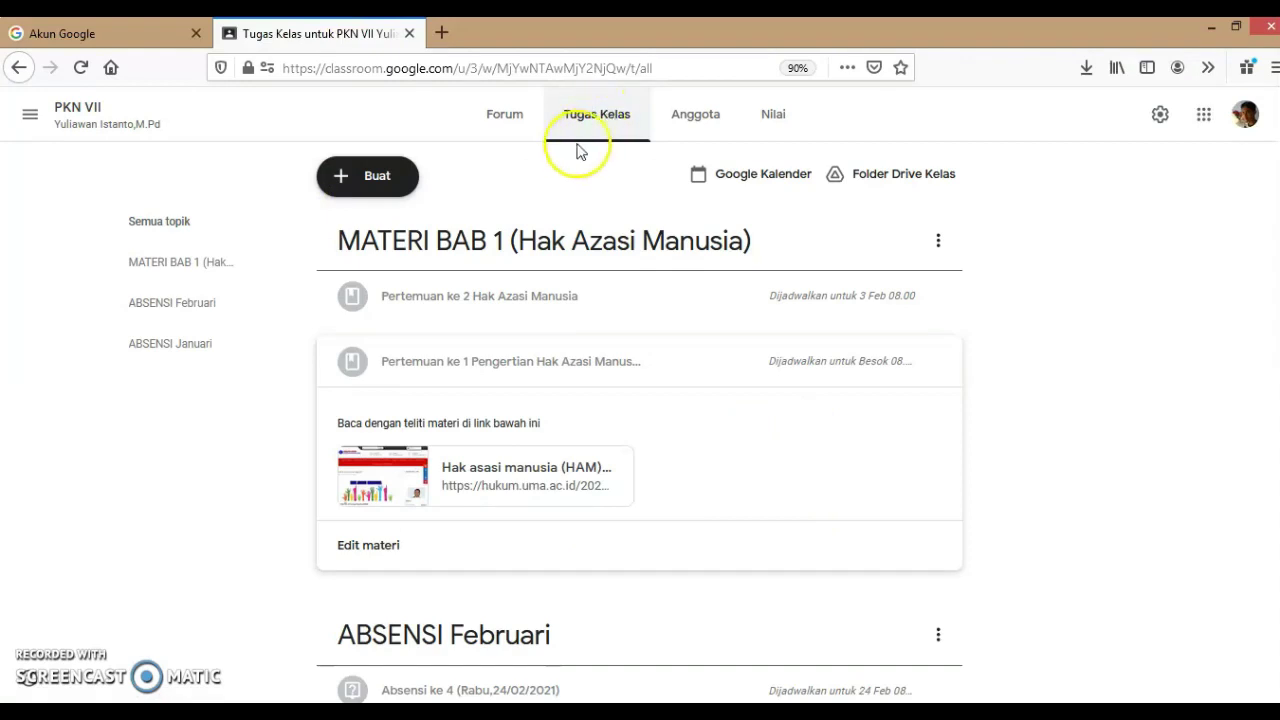
click(376, 184)
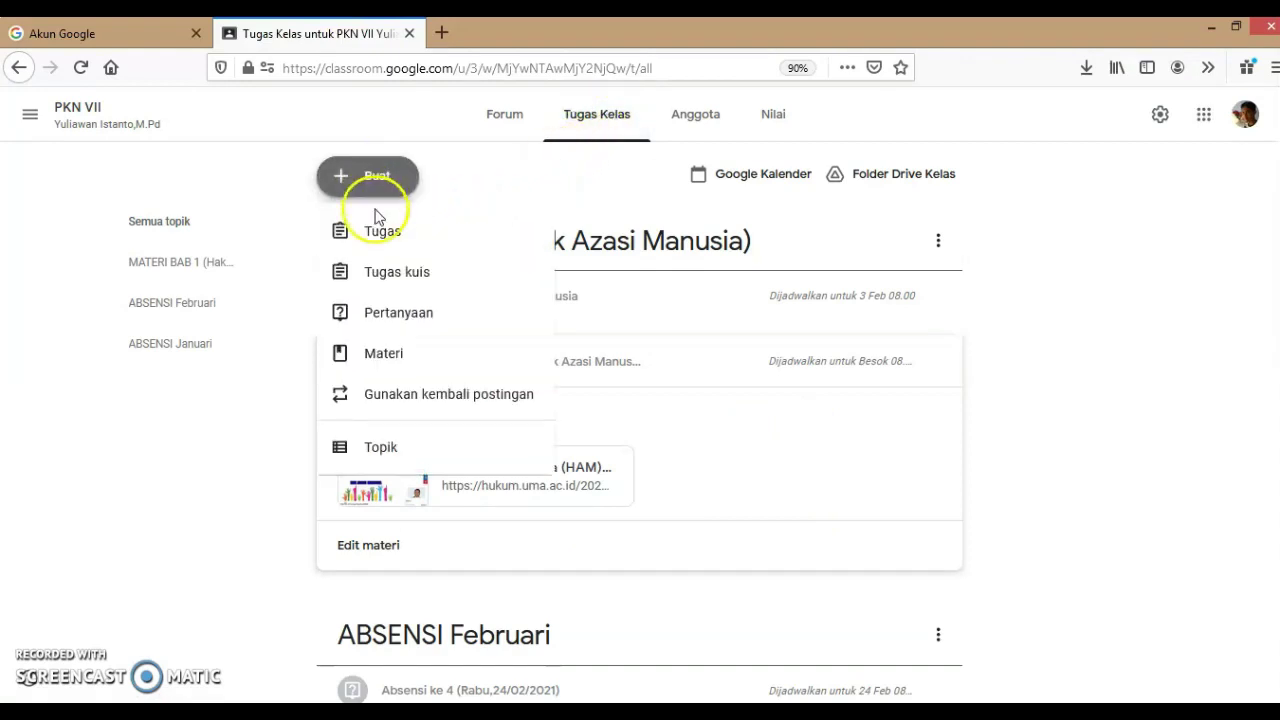
click(379, 358)
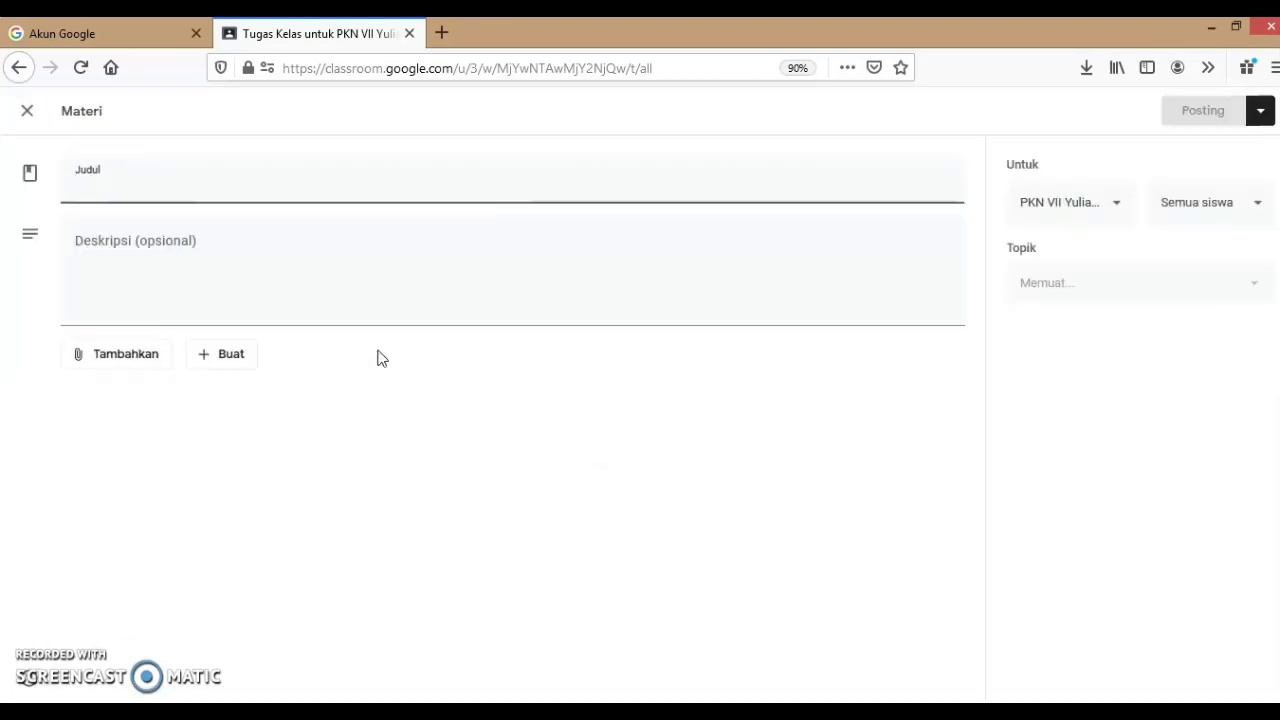
click(91, 184)
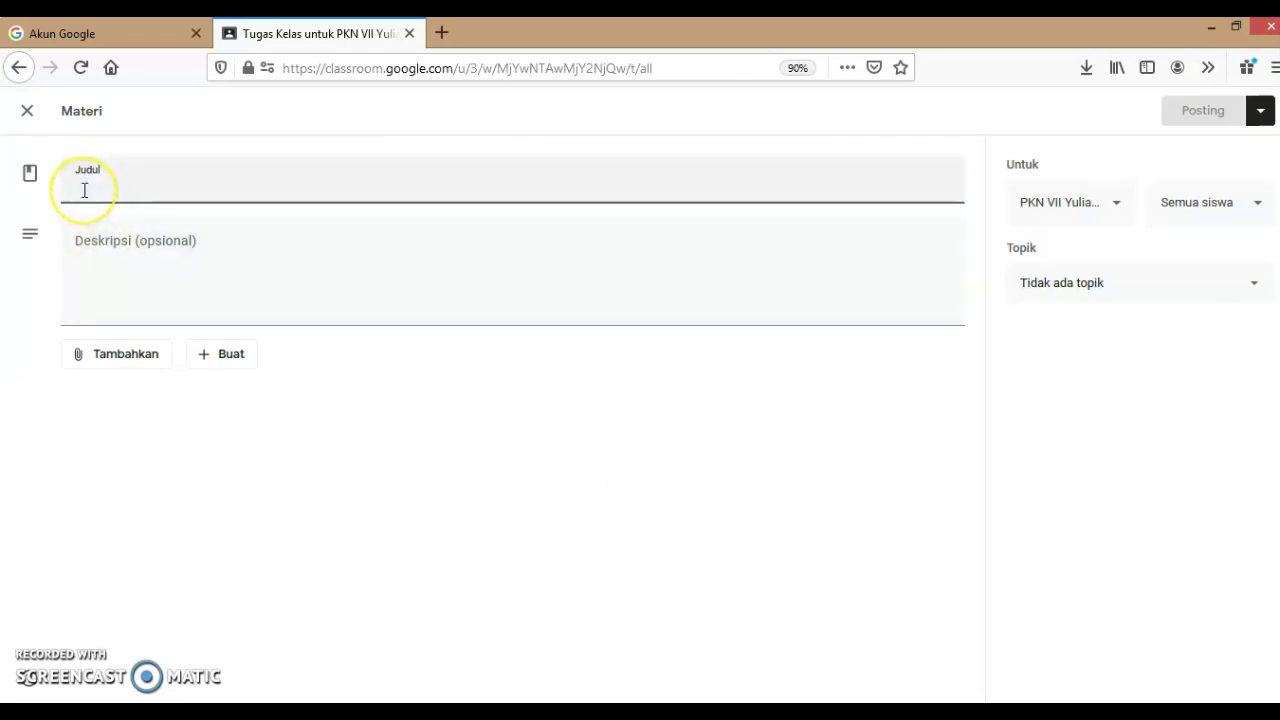
text(Pertemuan k)
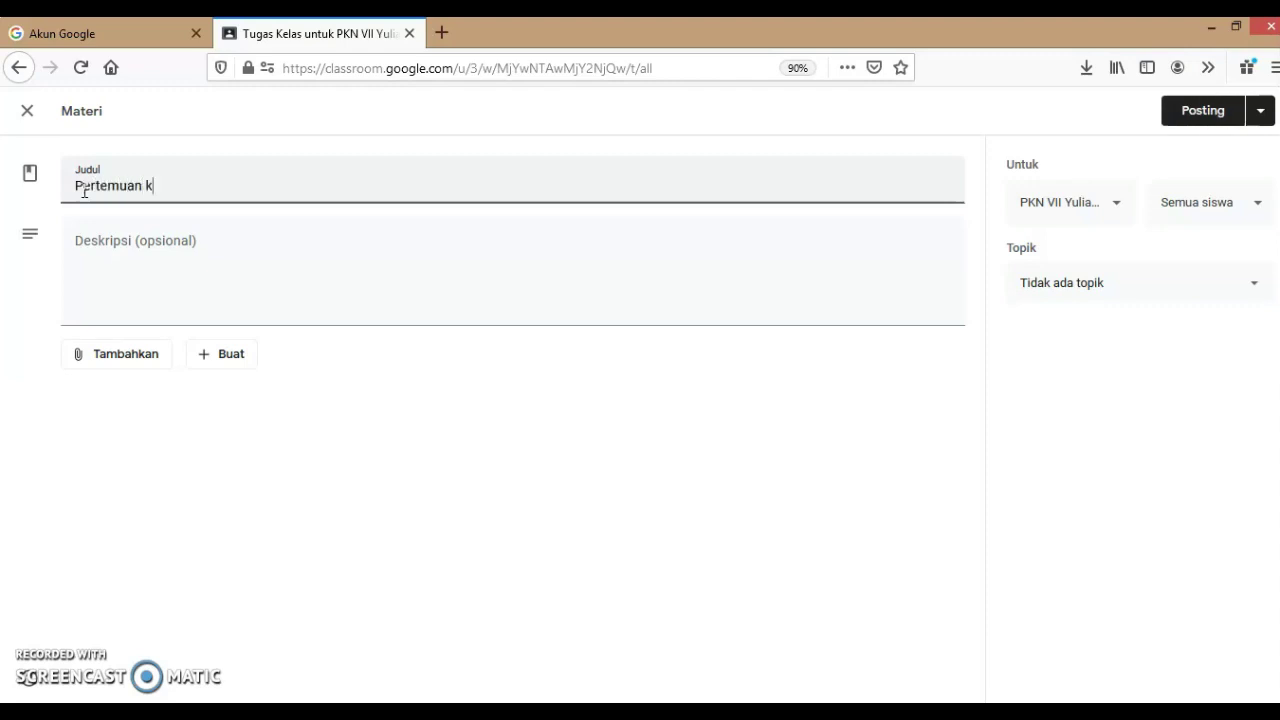
text(e 3)
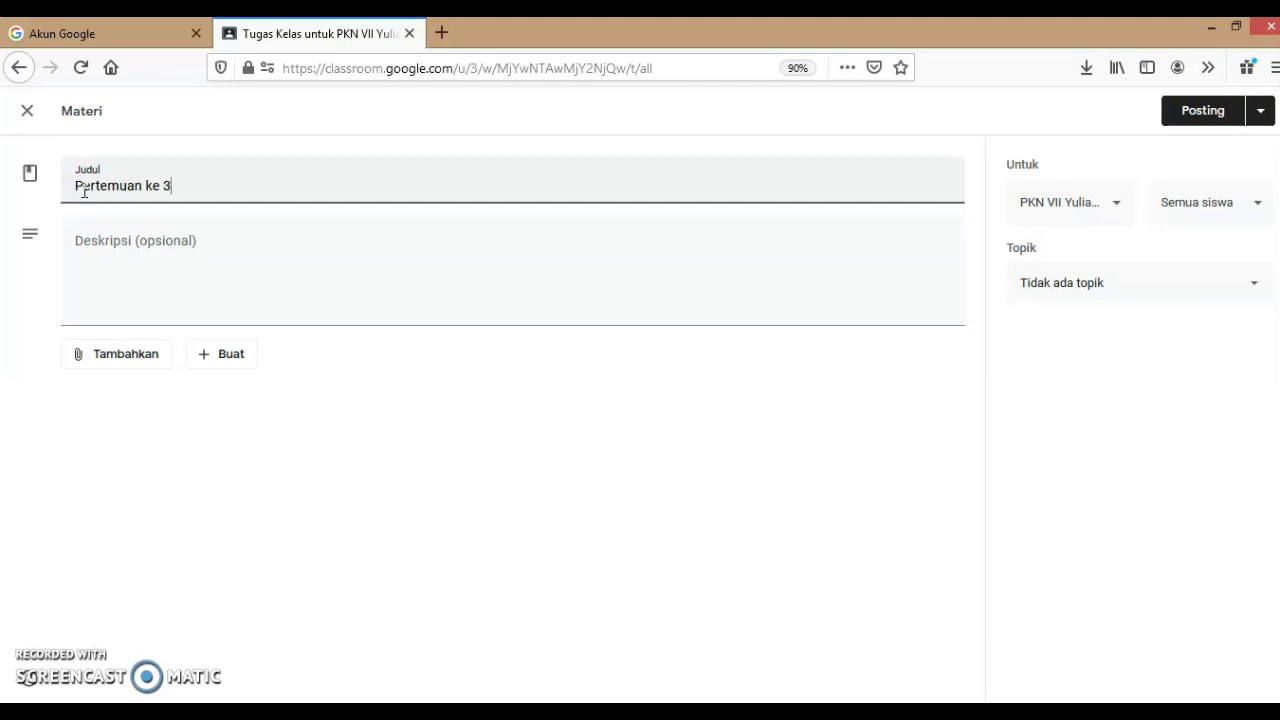
key(Return)
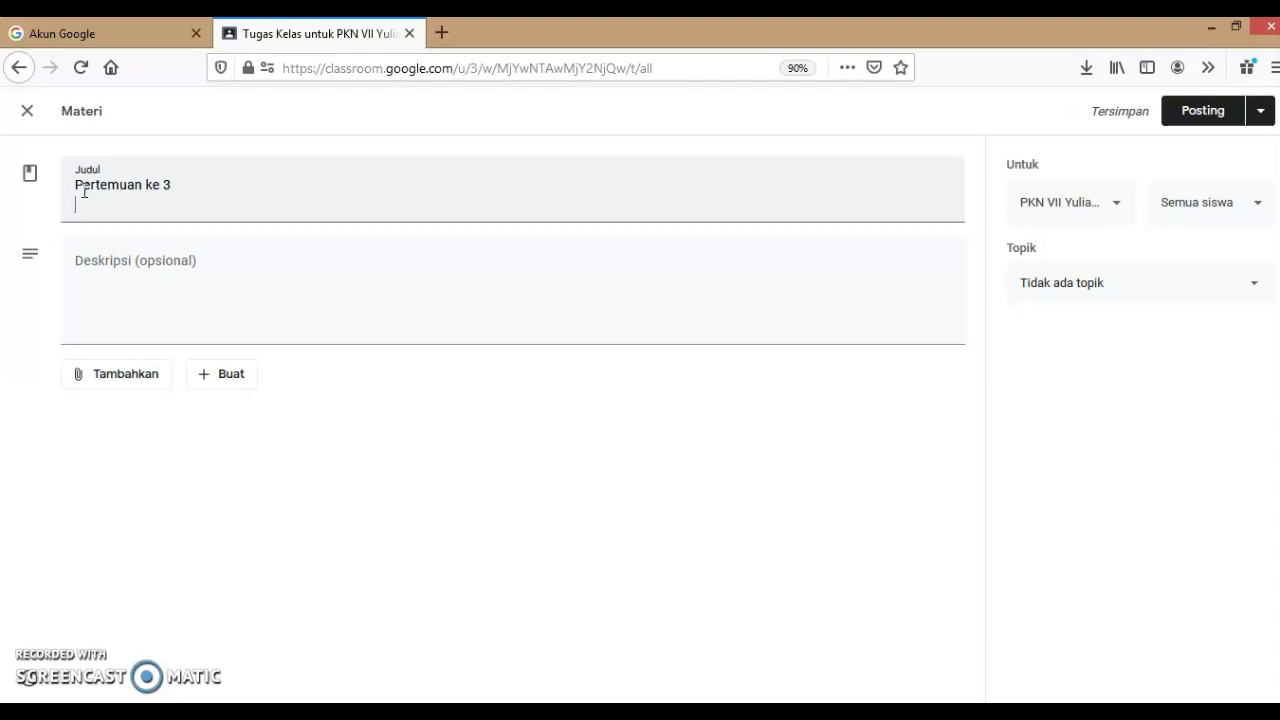
text(Jenis-jenis Hak A)
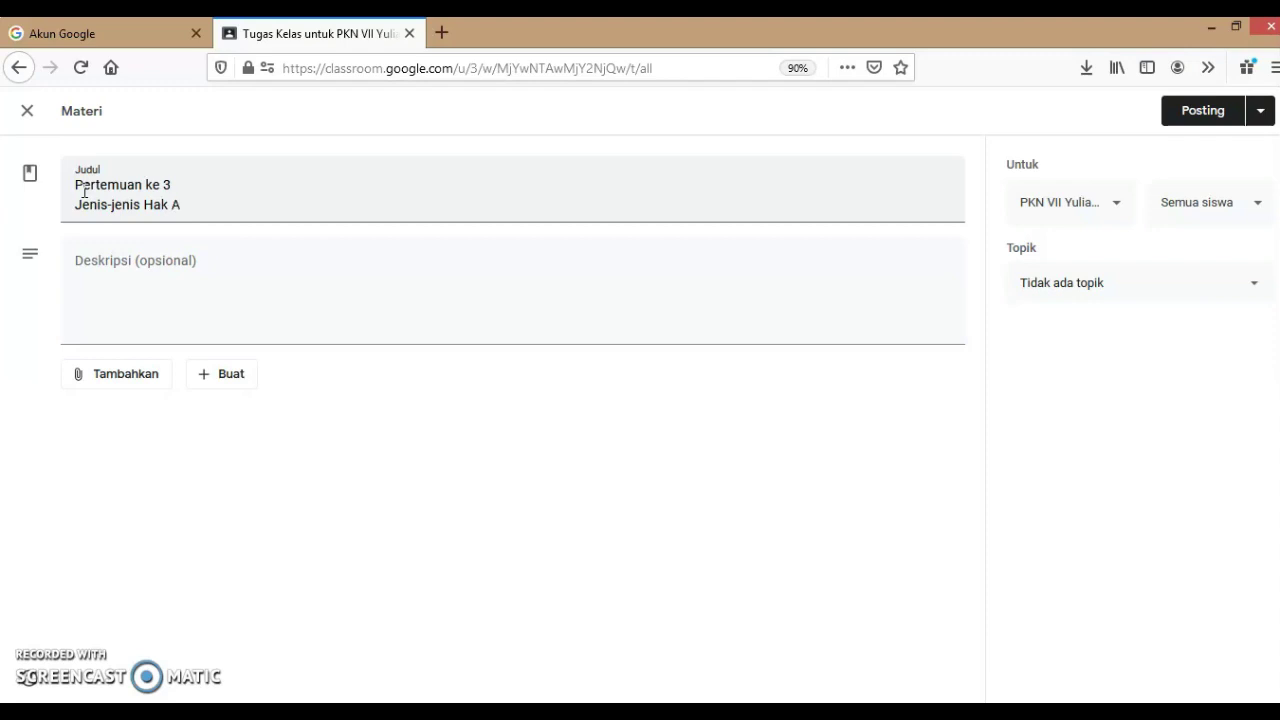
text(zasi Manusia)
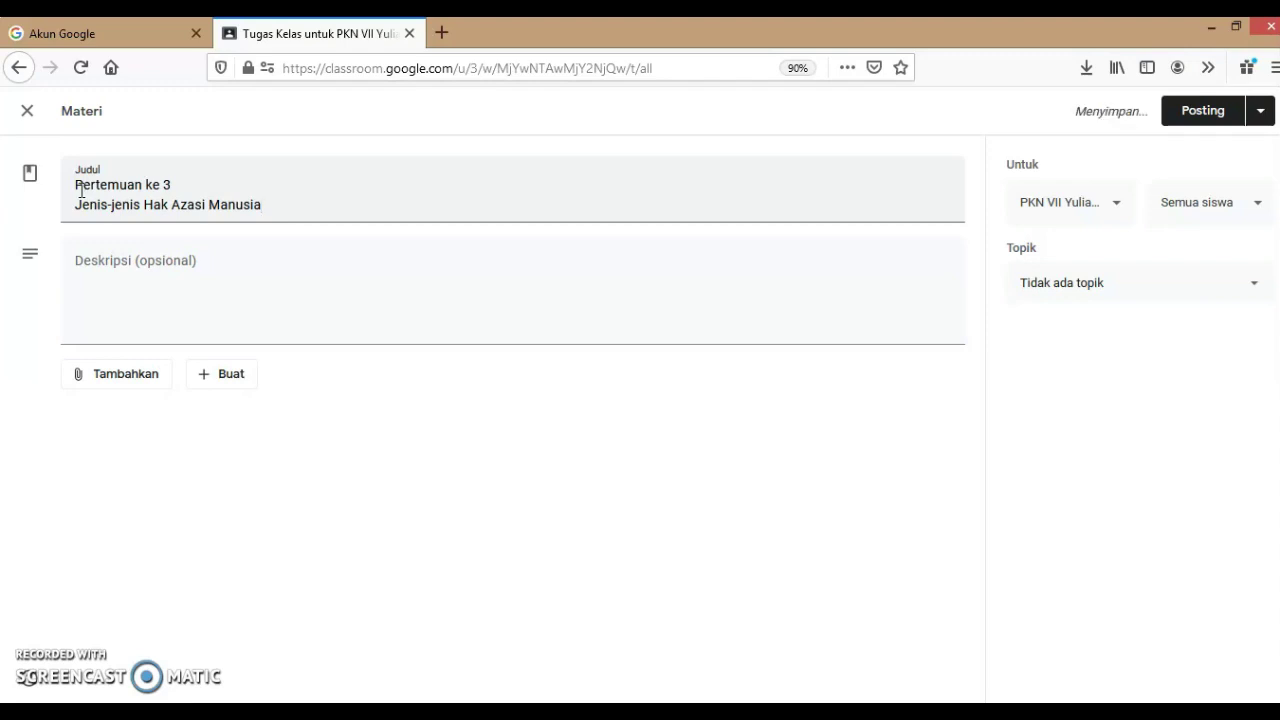
Enter the material's description as "Buka link materi di bawah ini lalu baca dengan teliti"
click(86, 260)
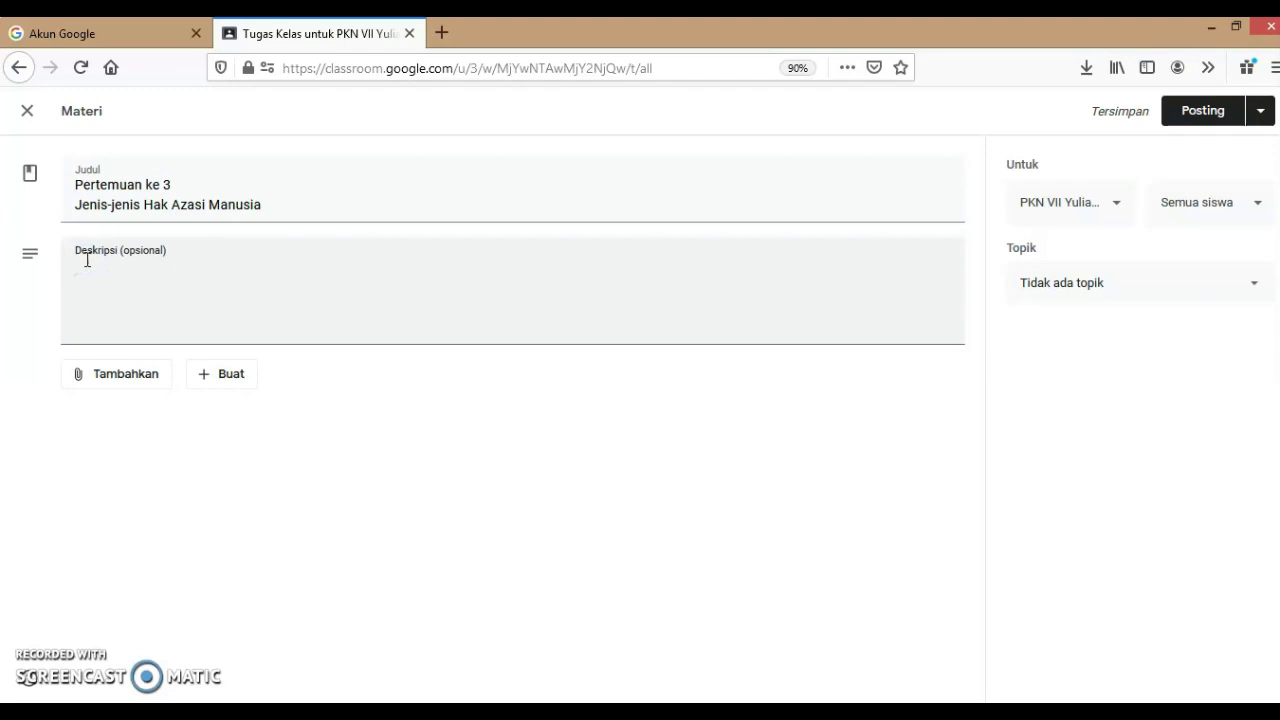
text(B)
text(ac)
text(a)
key(BackSpace)
key(BackSpace)
text(uka)
text( I)
text(ink materi)
text( di bawah)
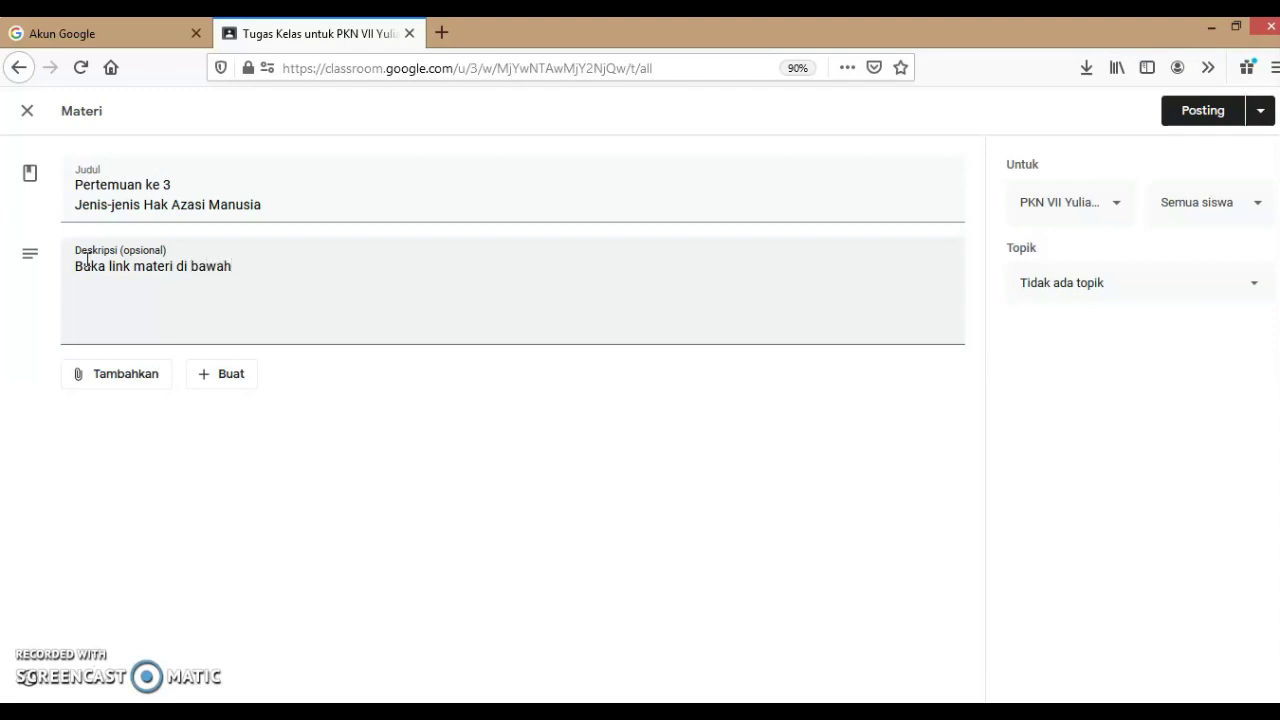
text( ini lalu baca dengan teliti)
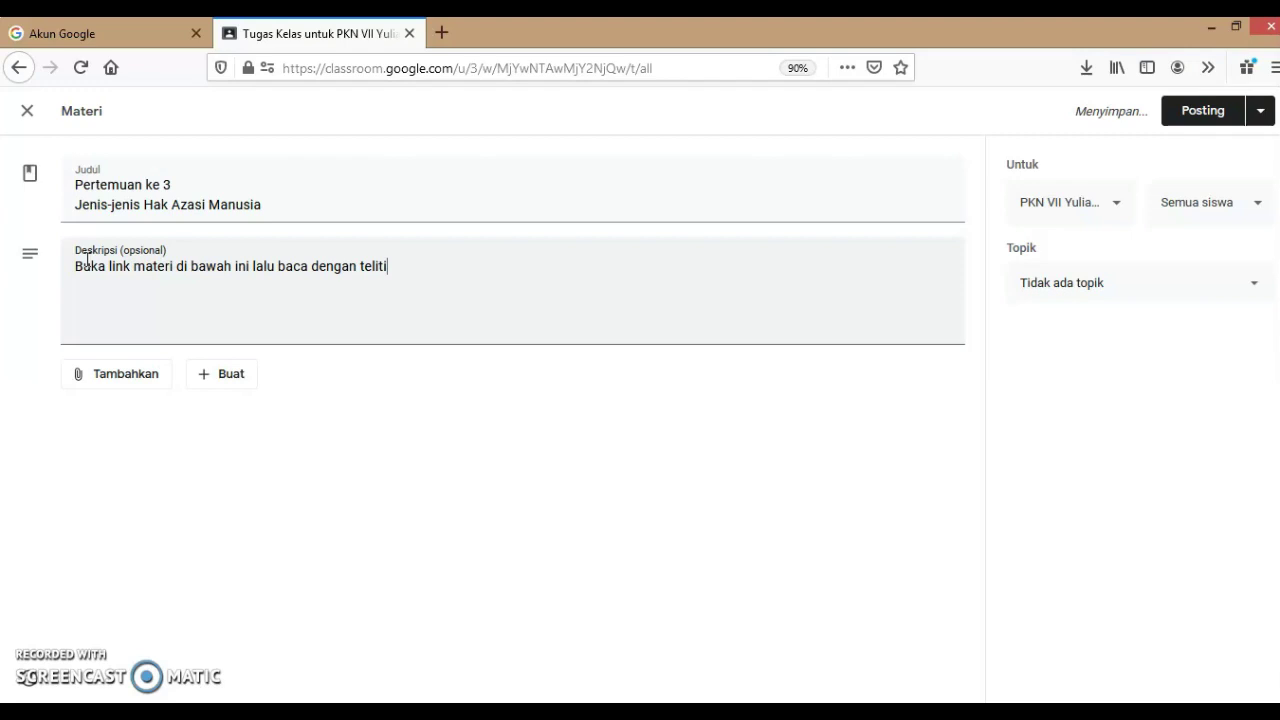
Attach the HAM Word file from the computer's Documents library to the Pertemuan ke 3 material
click(91, 383)
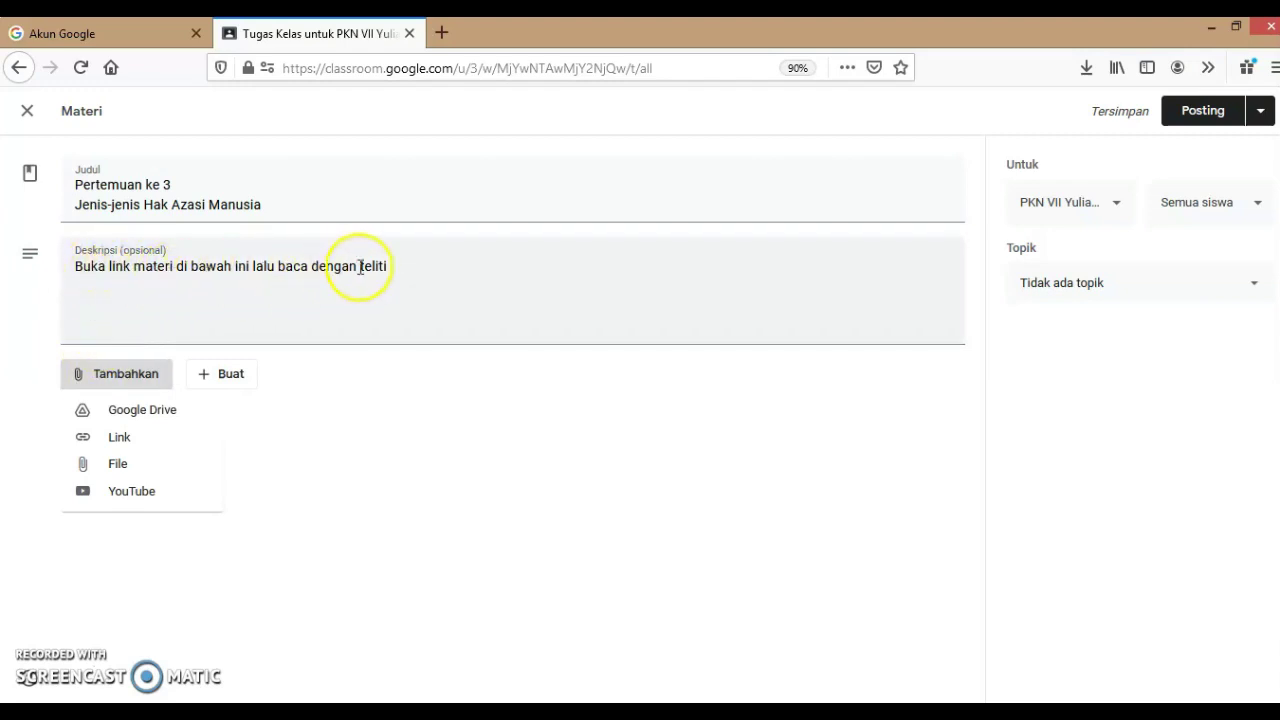
click(109, 465)
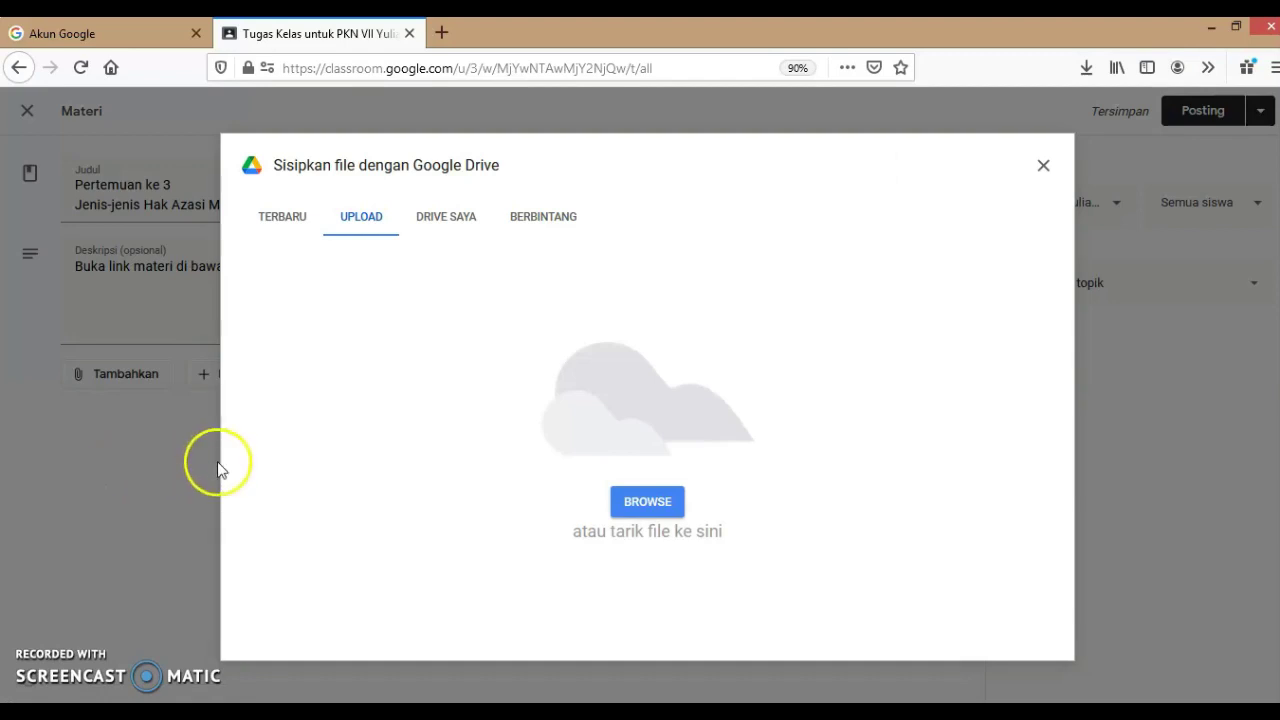
click(642, 510)
click(656, 515)
click(645, 510)
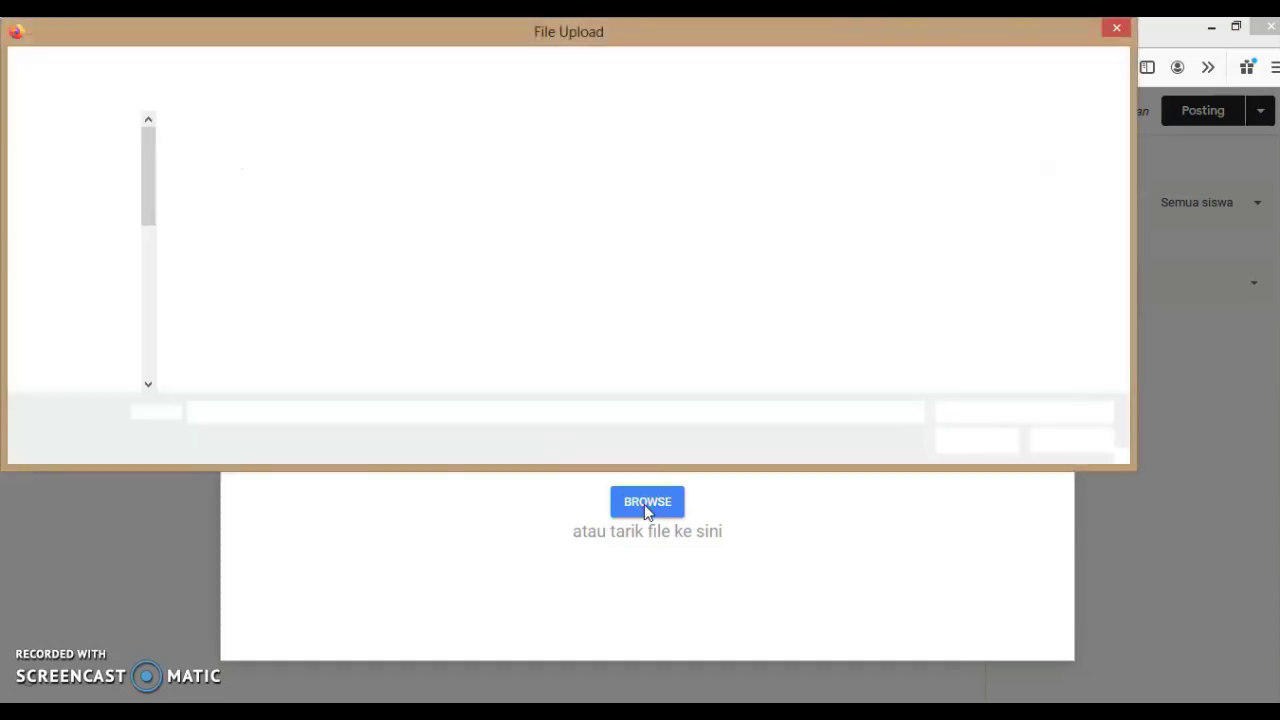
click(530, 463)
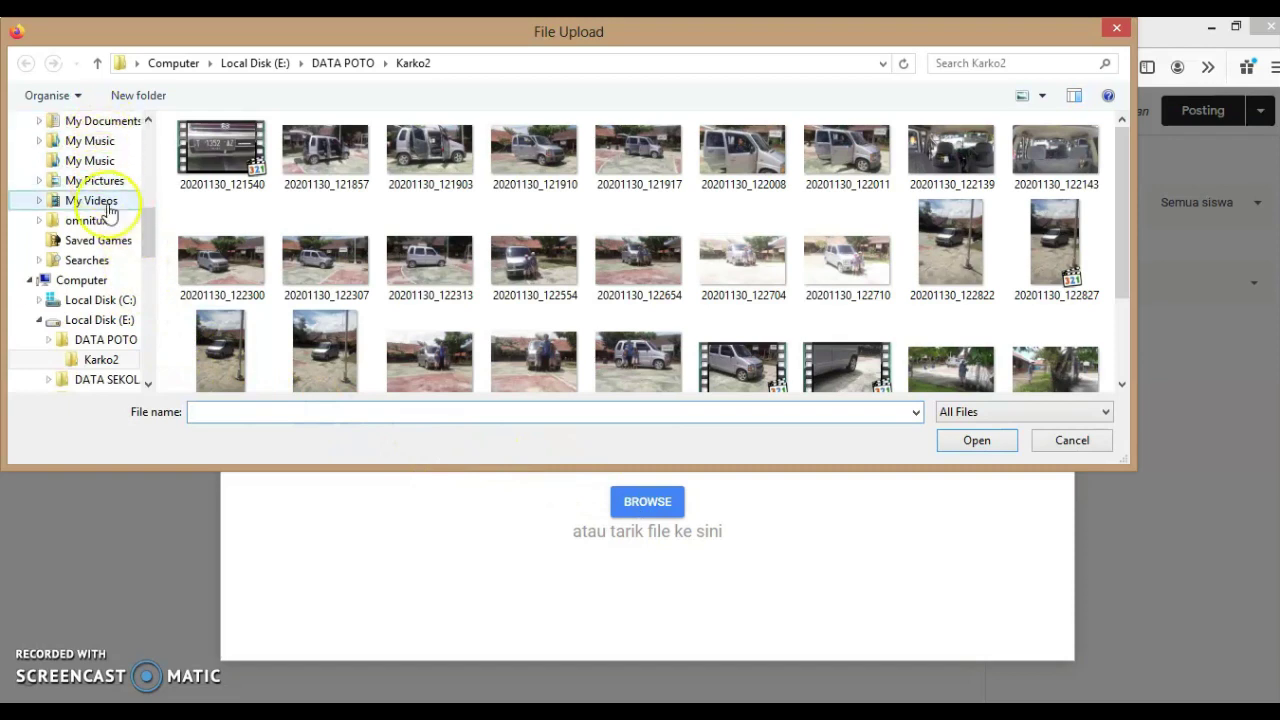
drag(143, 248, 150, 170)
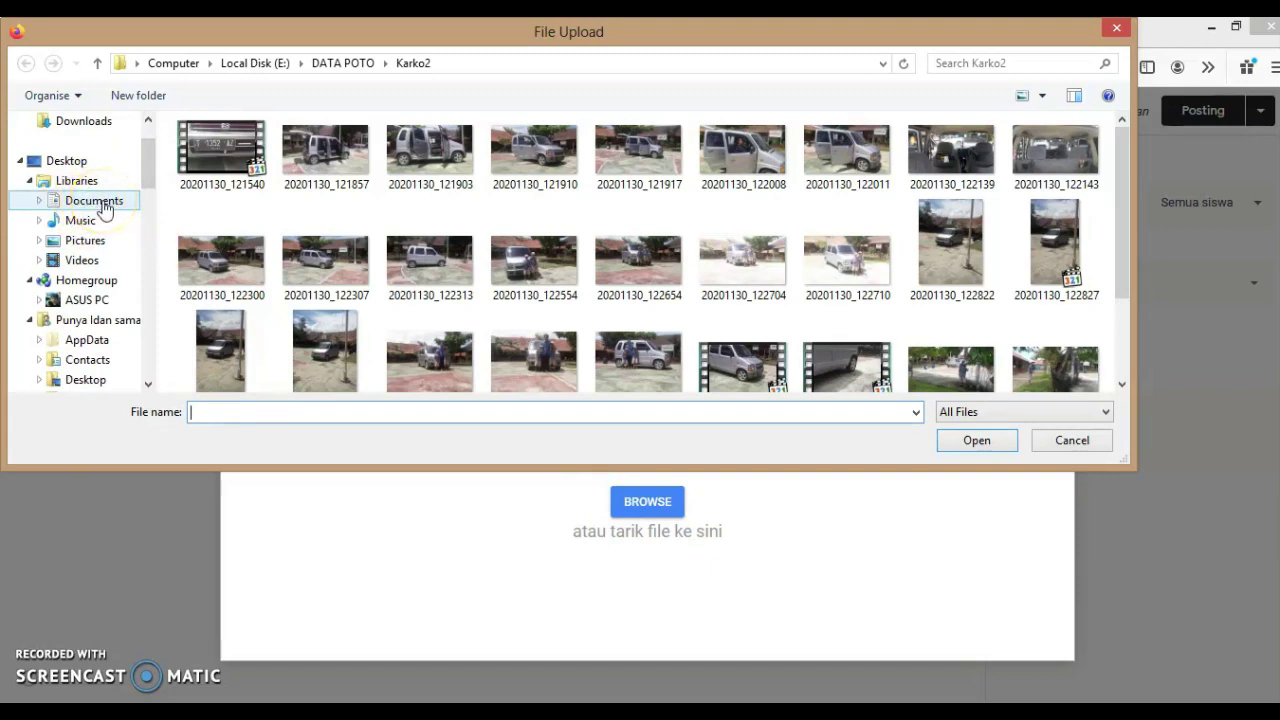
drag(149, 148, 143, 257)
click(108, 220)
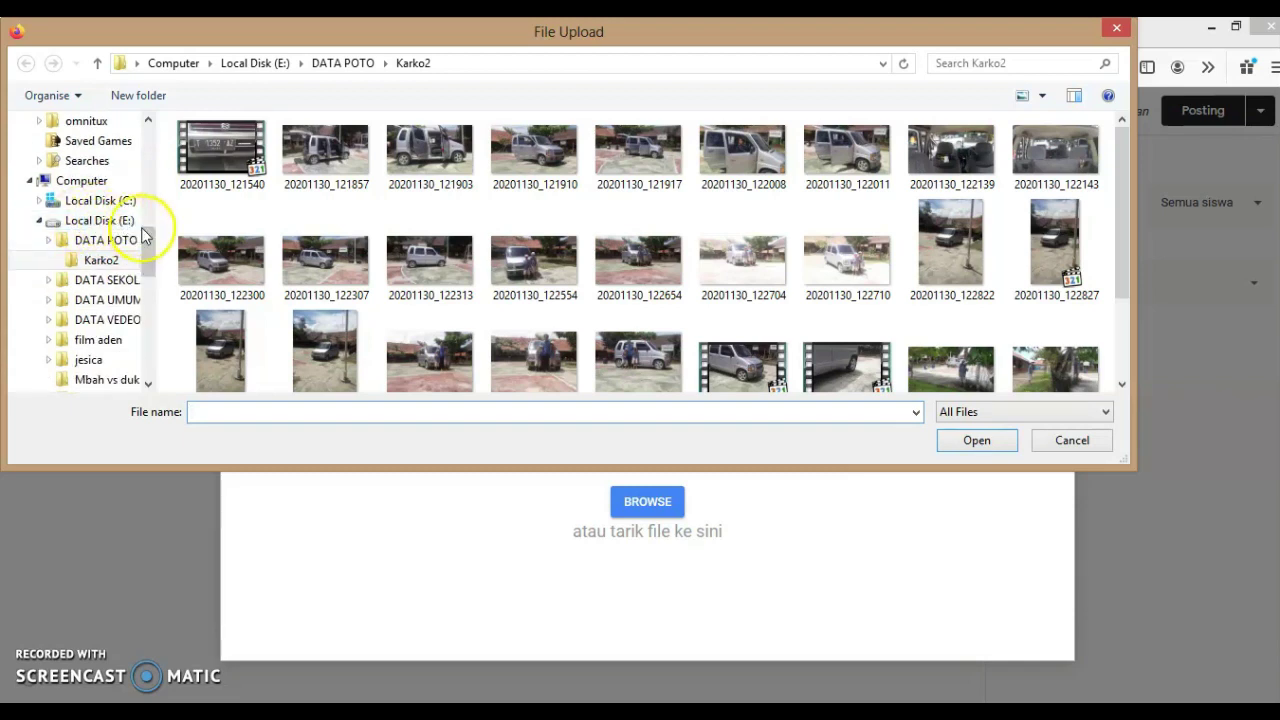
drag(145, 240, 143, 152)
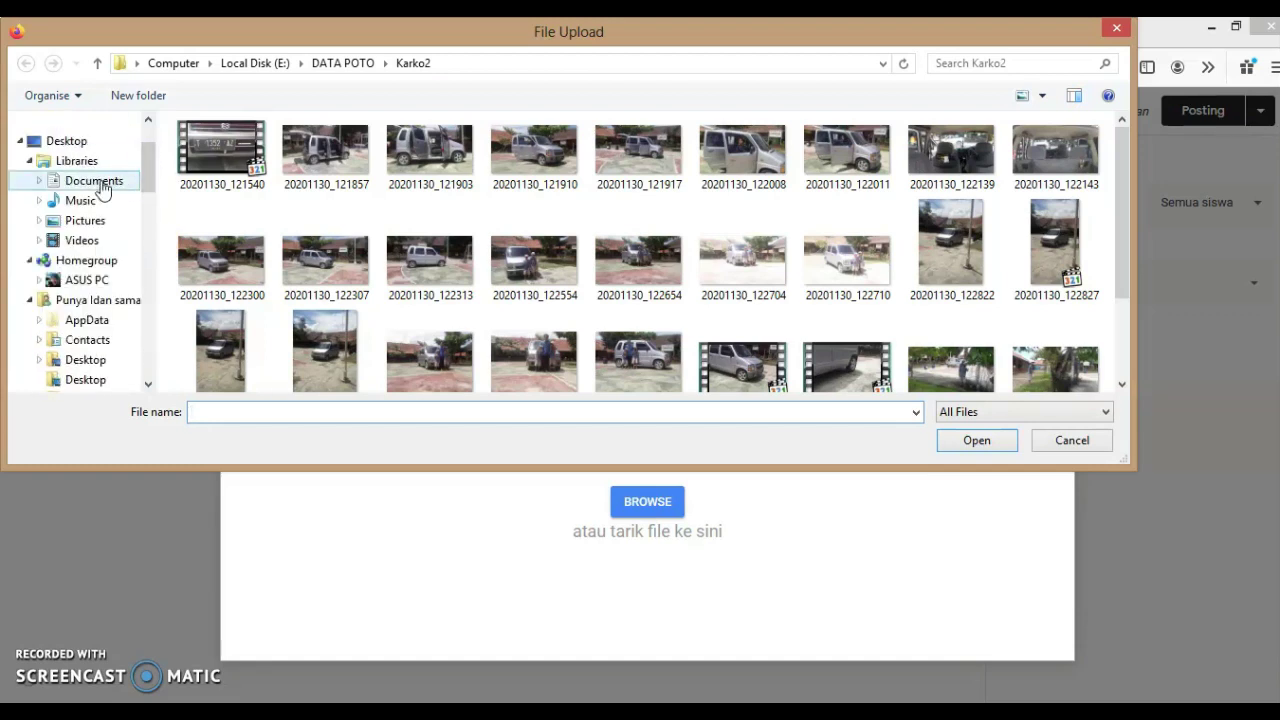
click(101, 182)
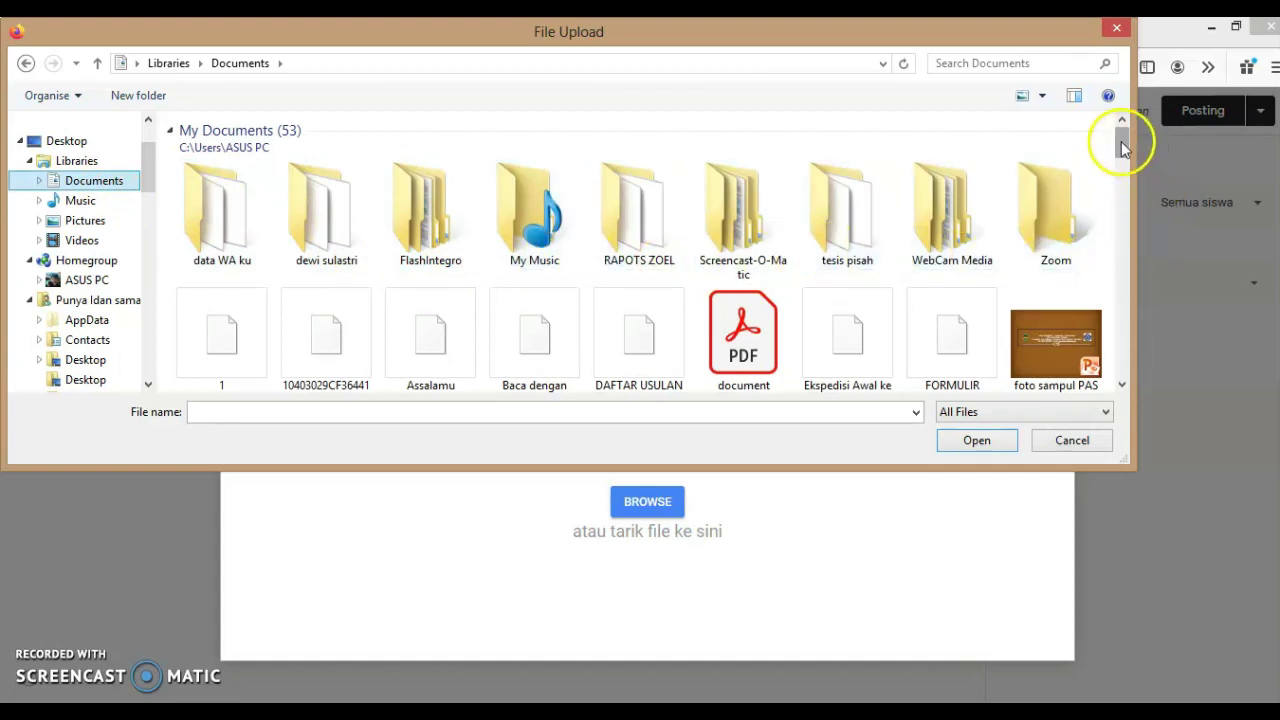
drag(1121, 141, 1121, 168)
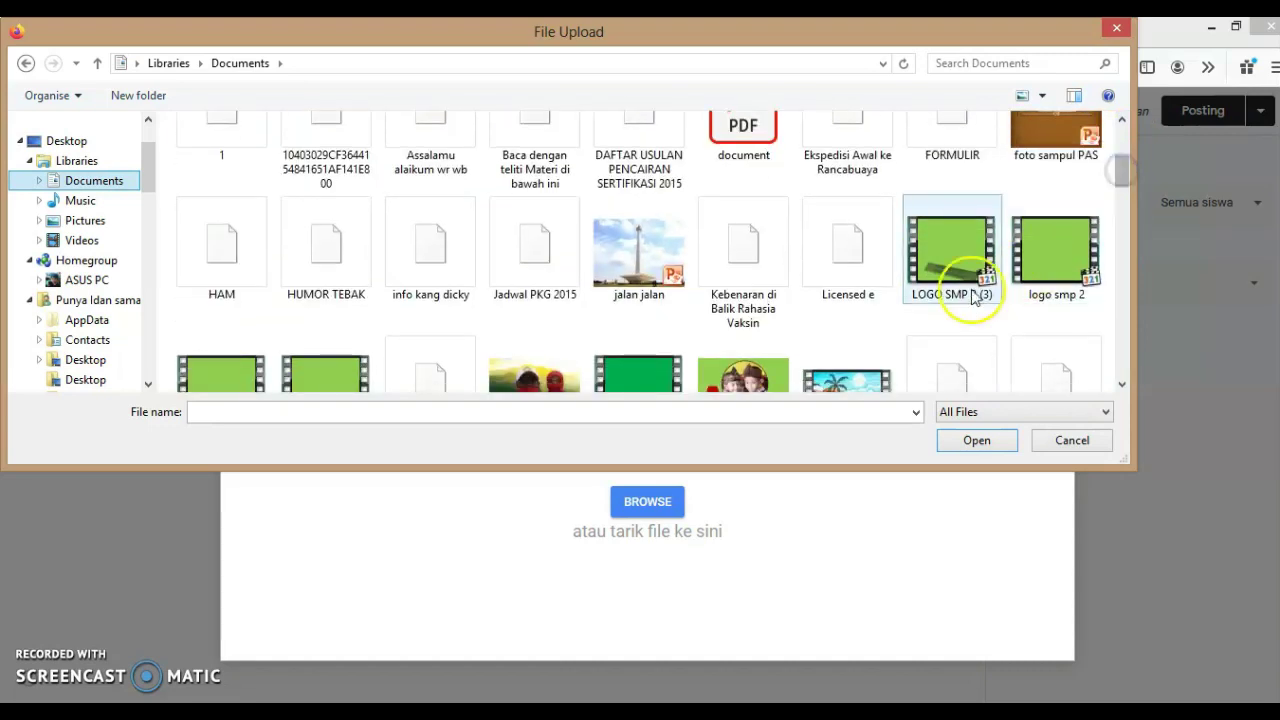
double_click(226, 258)
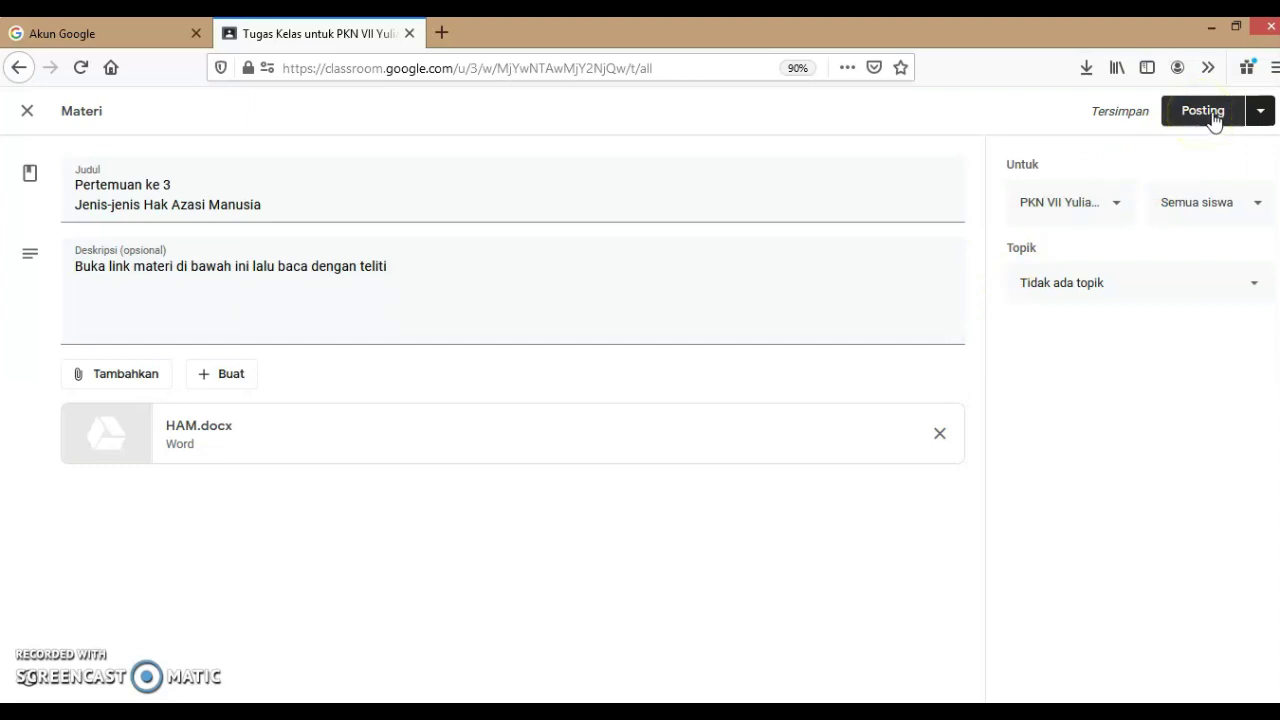
Schedule the Pertemuan ke 3 material to be posted on 10 Feb 2021 at 08.00
click(1262, 118)
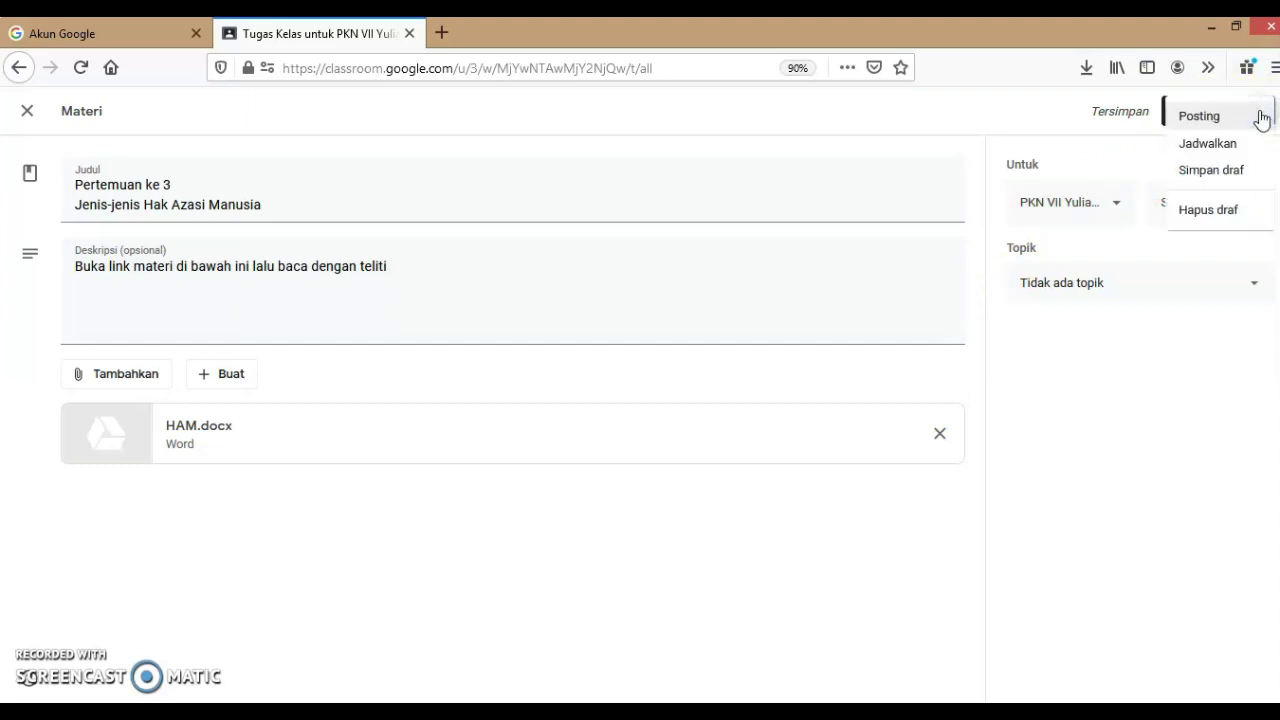
click(1198, 148)
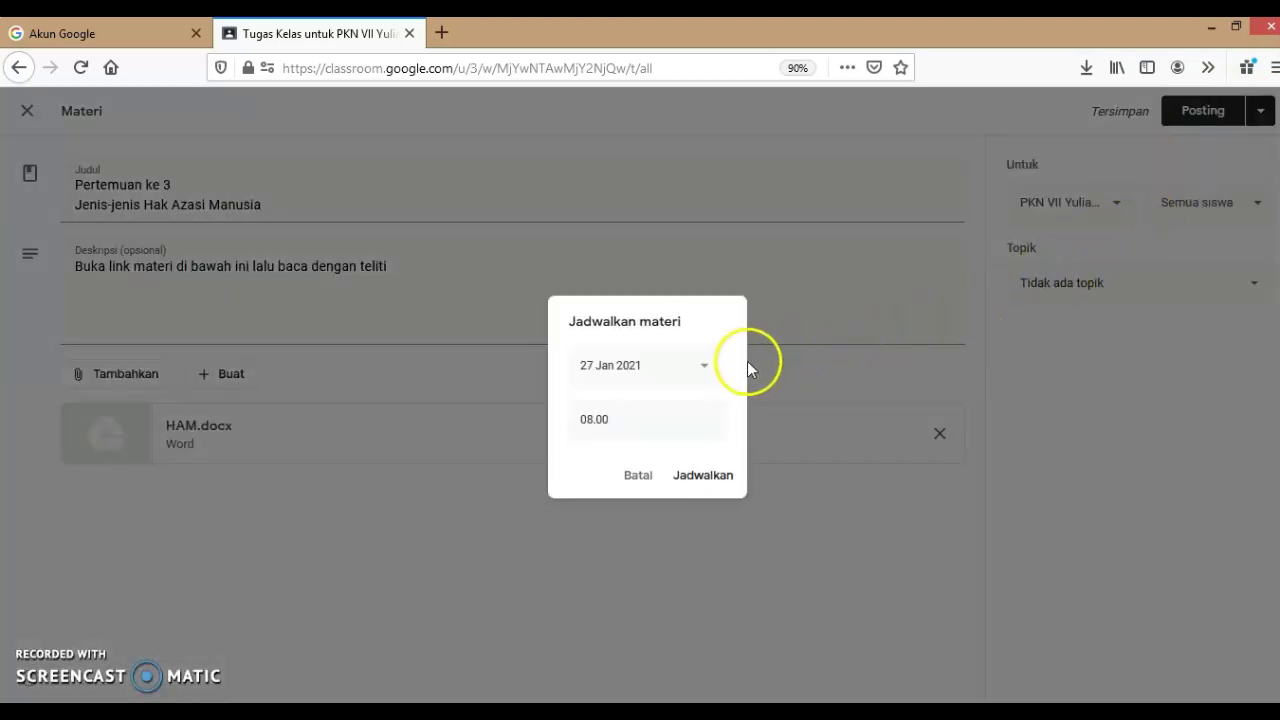
click(705, 369)
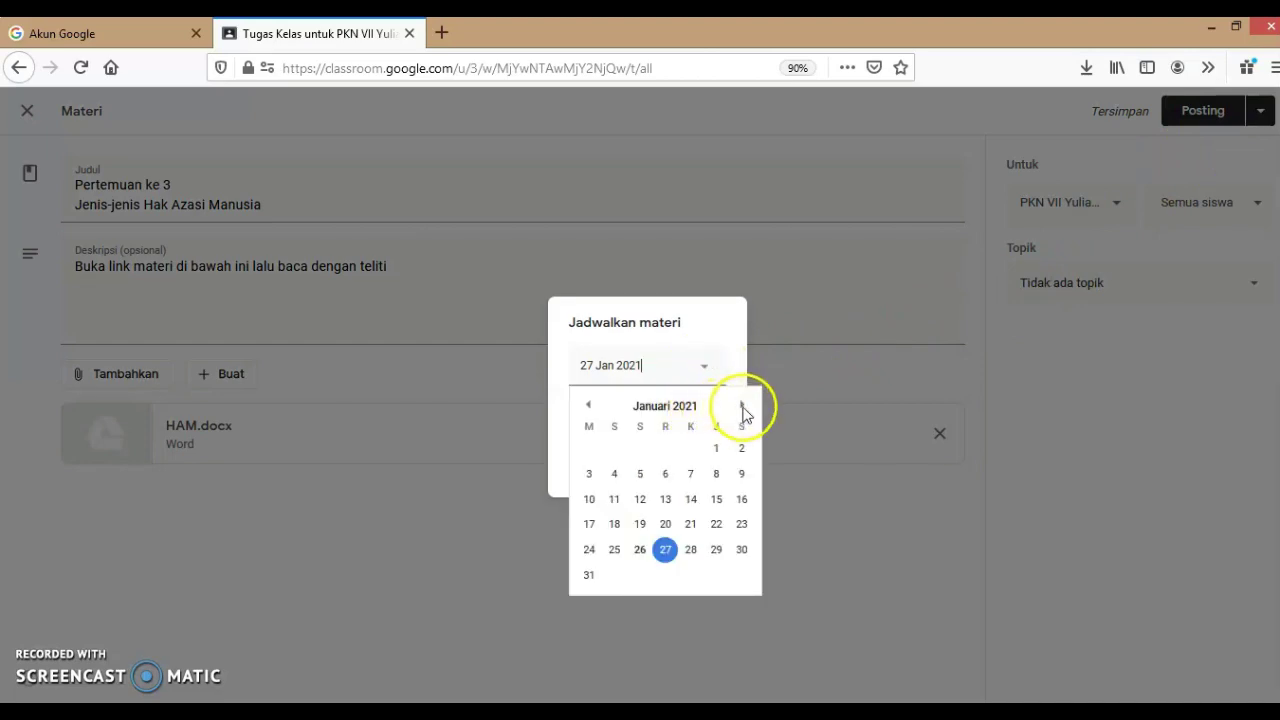
click(743, 408)
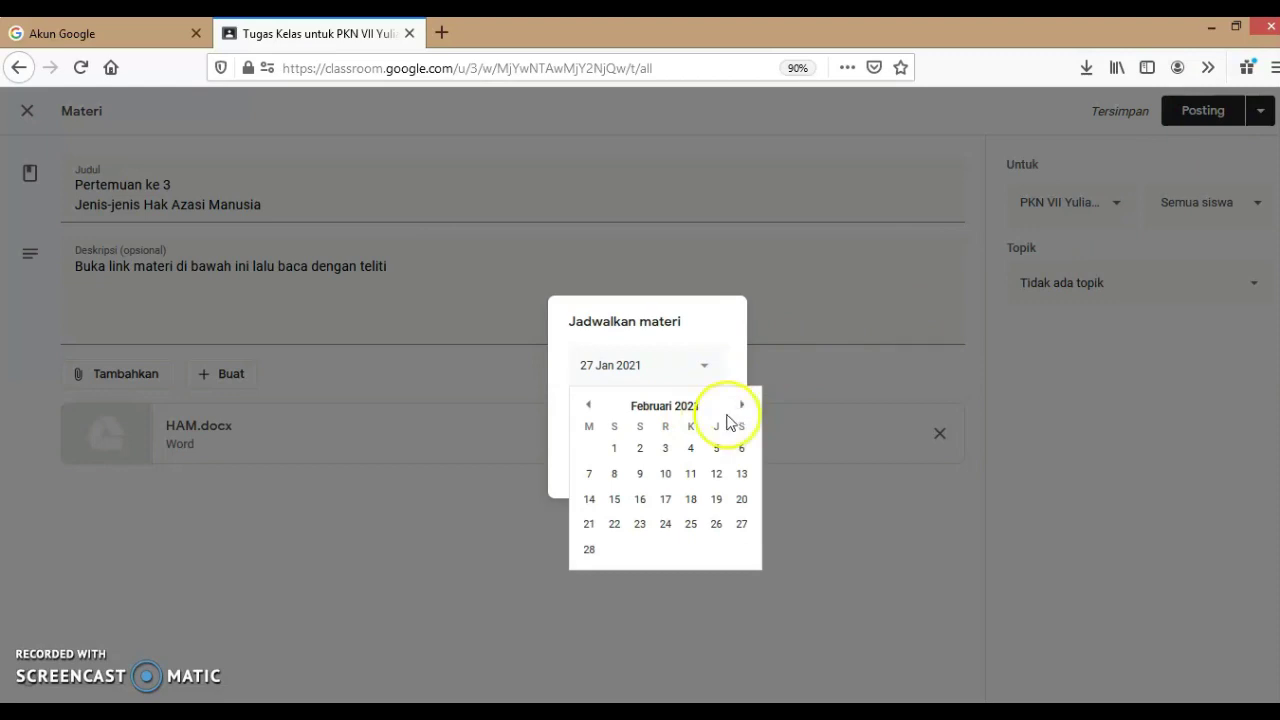
click(666, 474)
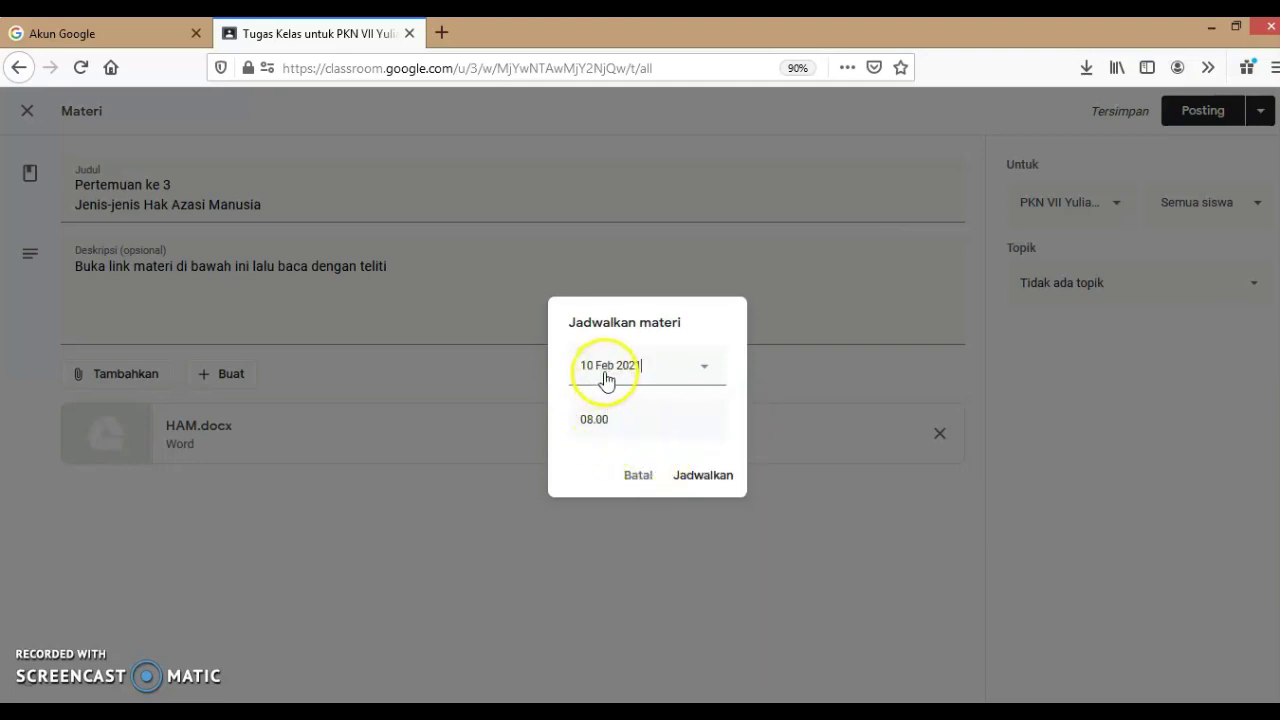
click(702, 478)
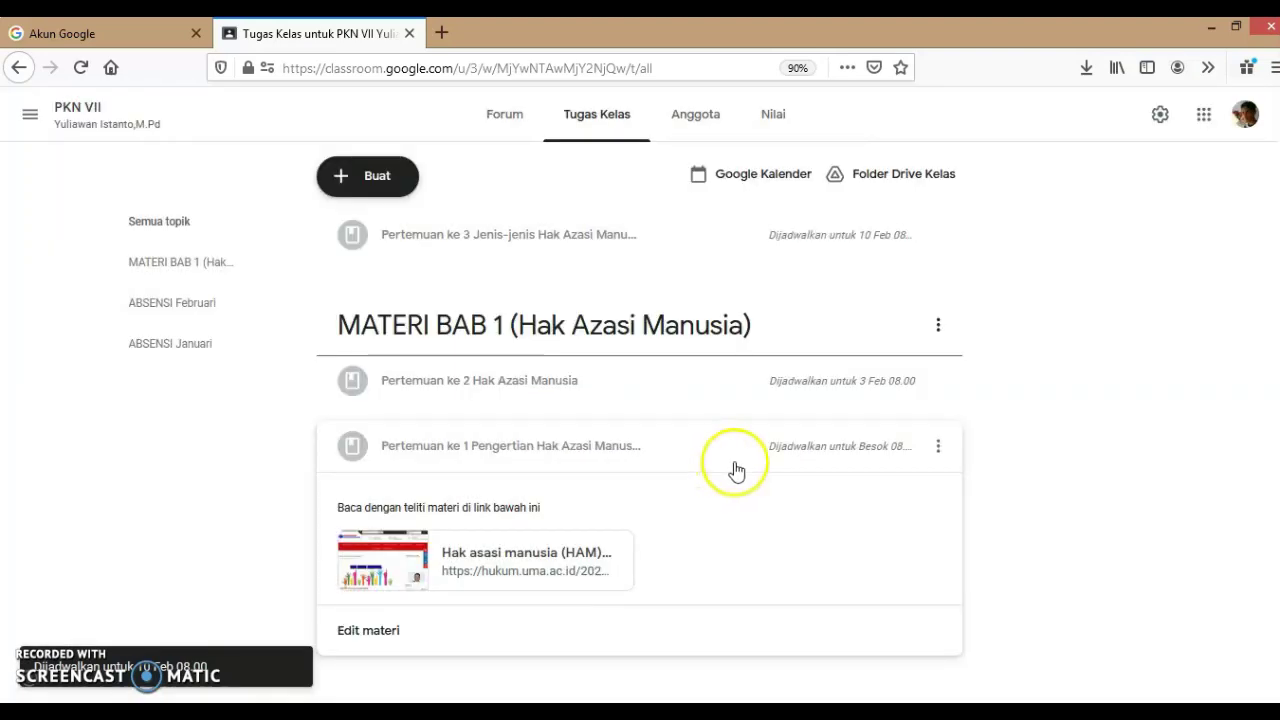
Edit the Pertemuan ke 3 material to assign it to the topic MATERI BAB 1 (Hak Azasi Manusia), keeping it scheduled
mouse_move(871, 240)
click(938, 235)
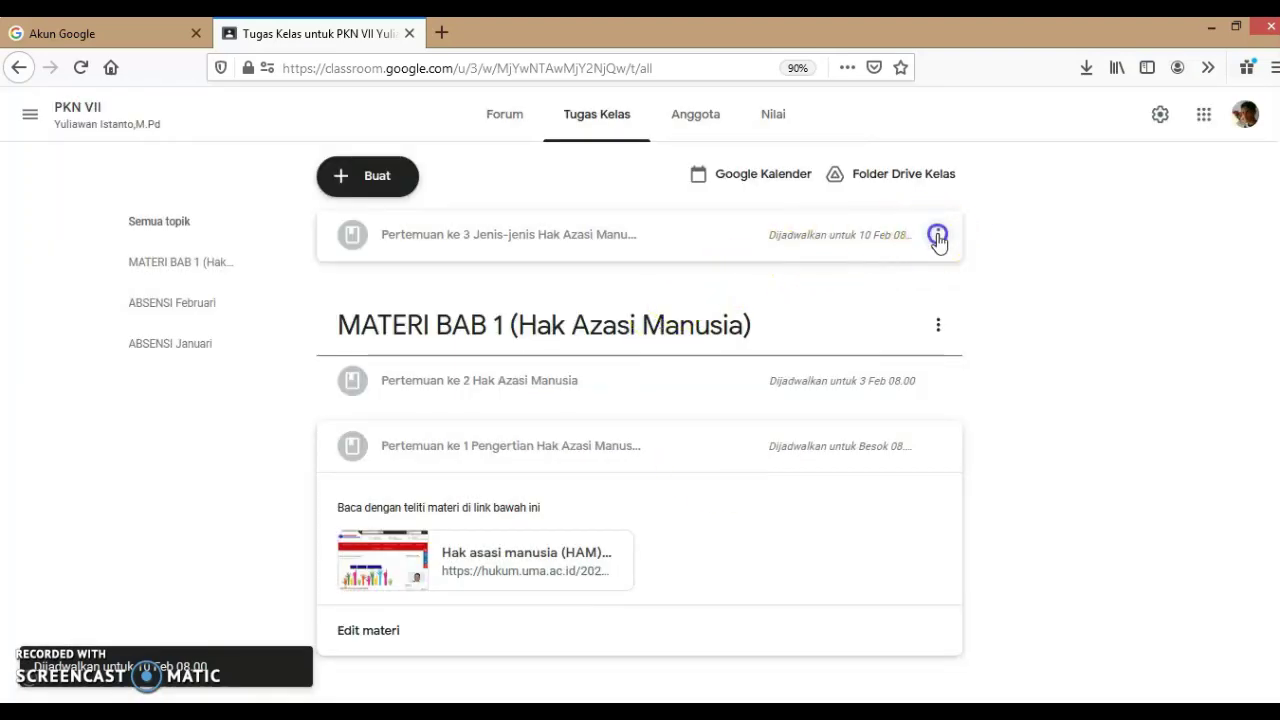
click(867, 274)
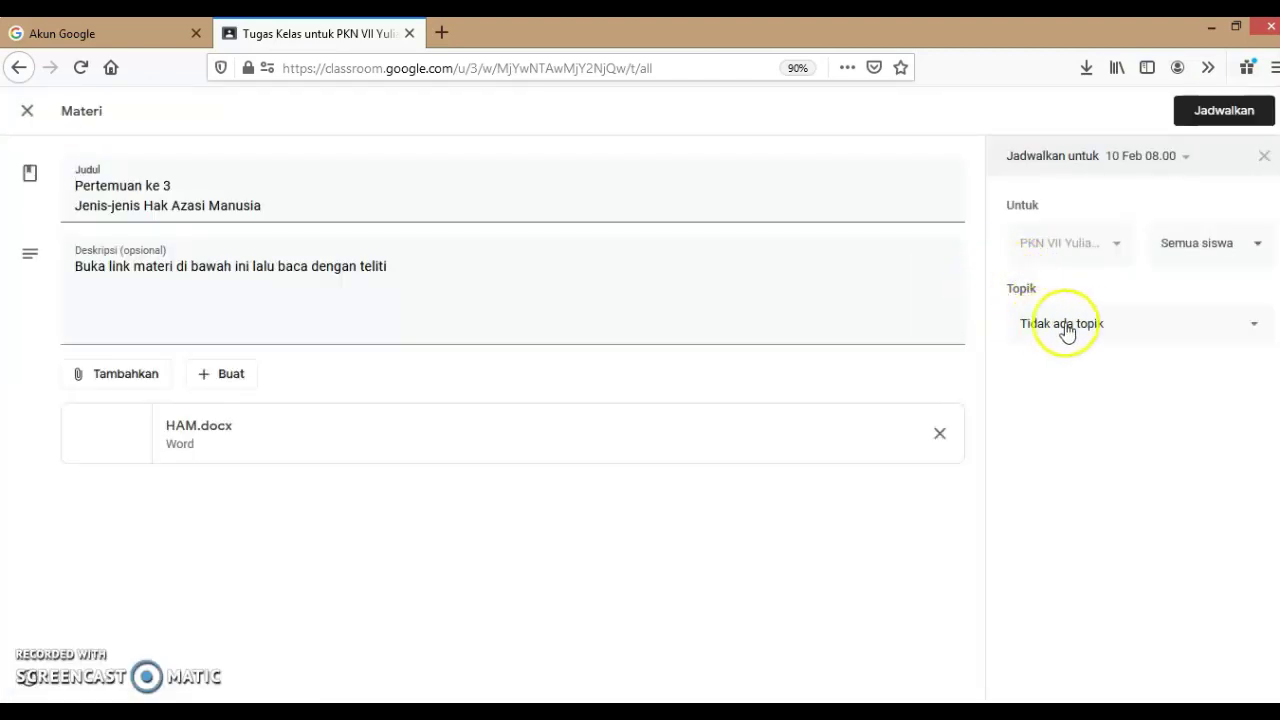
click(1162, 325)
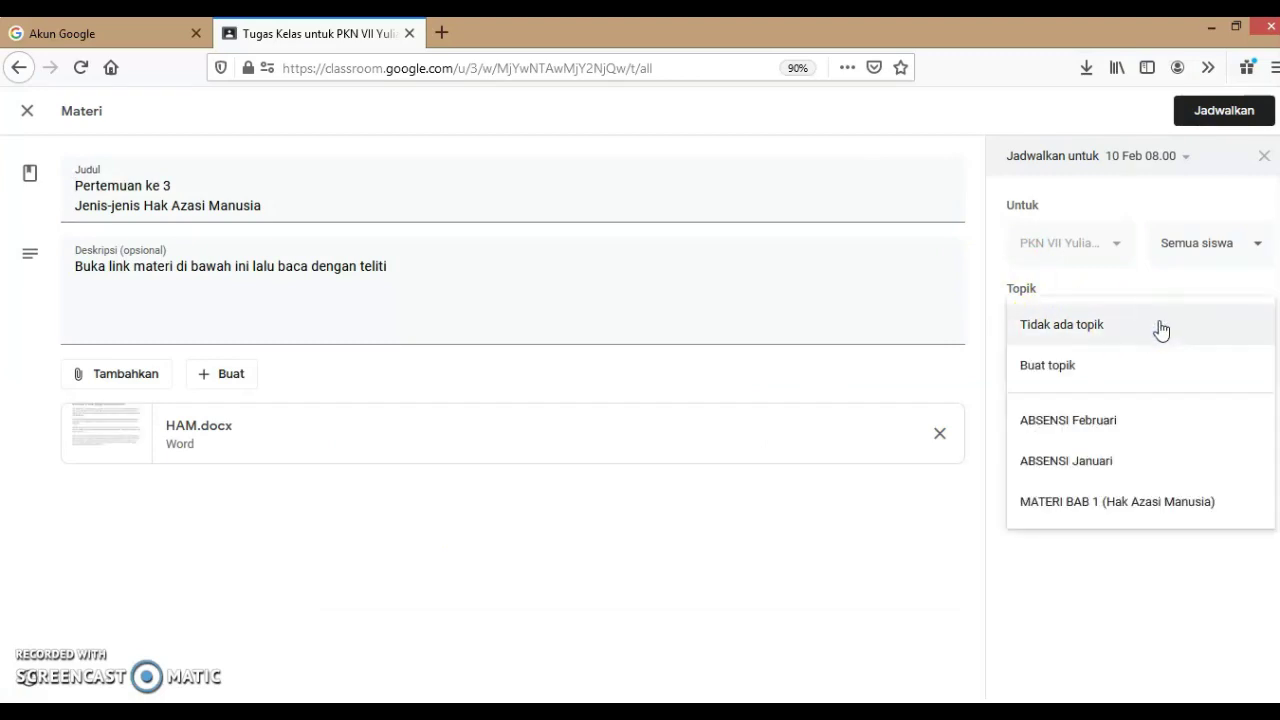
click(1053, 510)
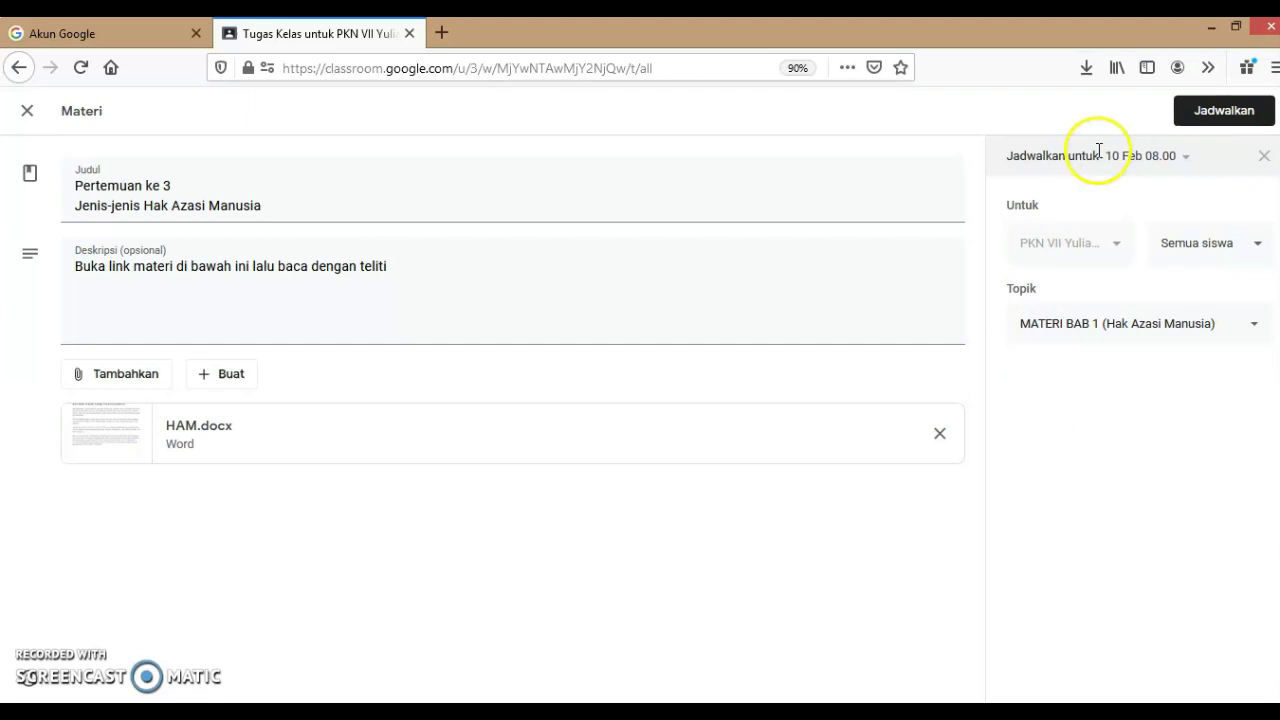
click(1210, 114)
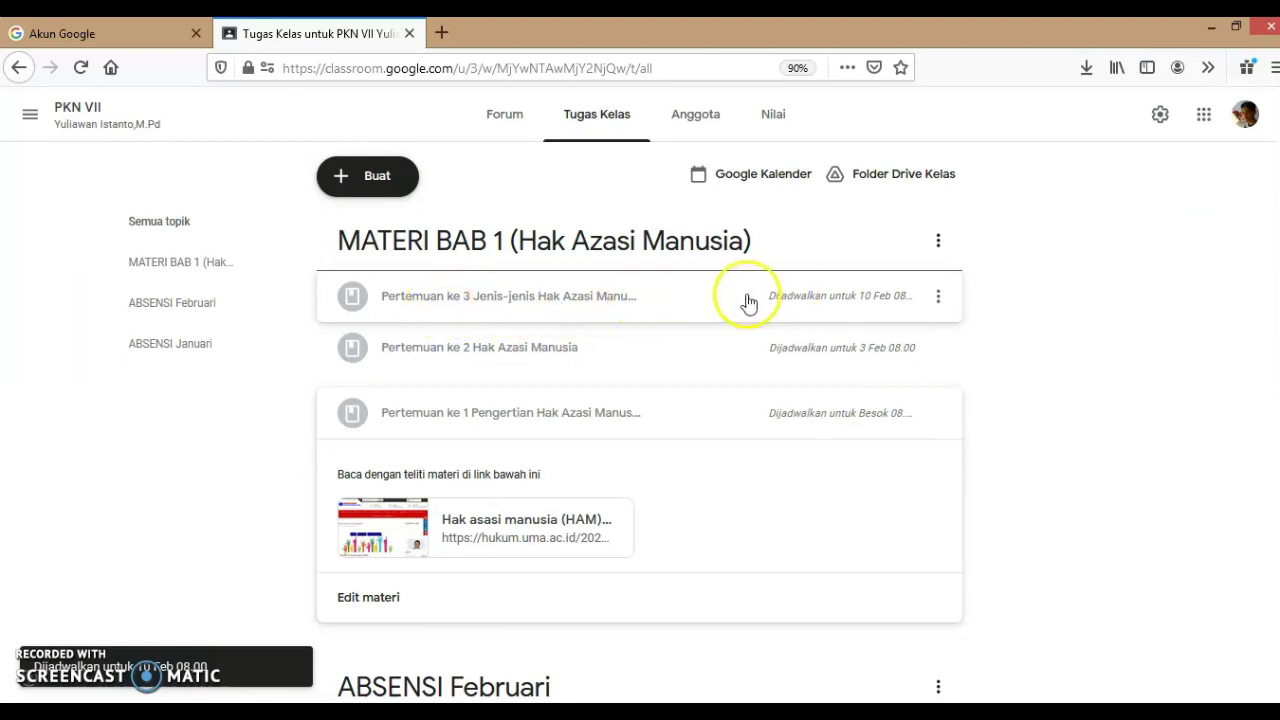
Expand the Pertemuan ke 3 material and check its description and HAM.docx attachment
click(471, 309)
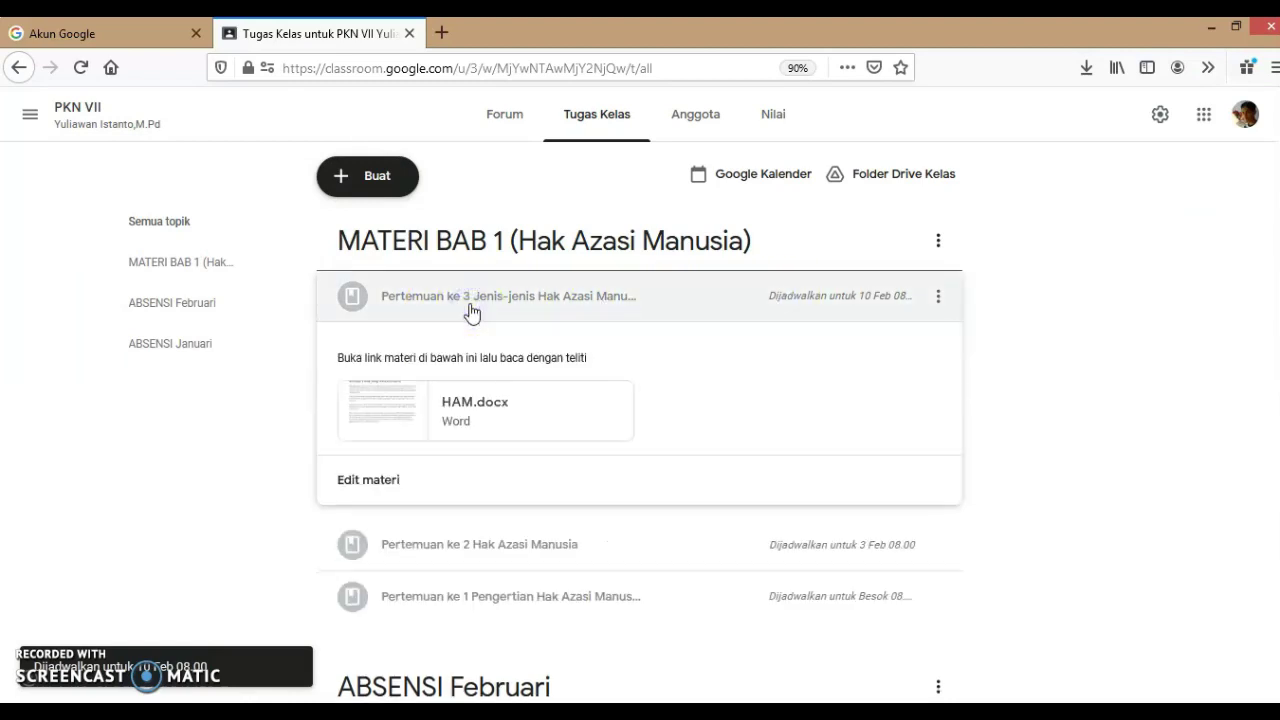
click(473, 402)
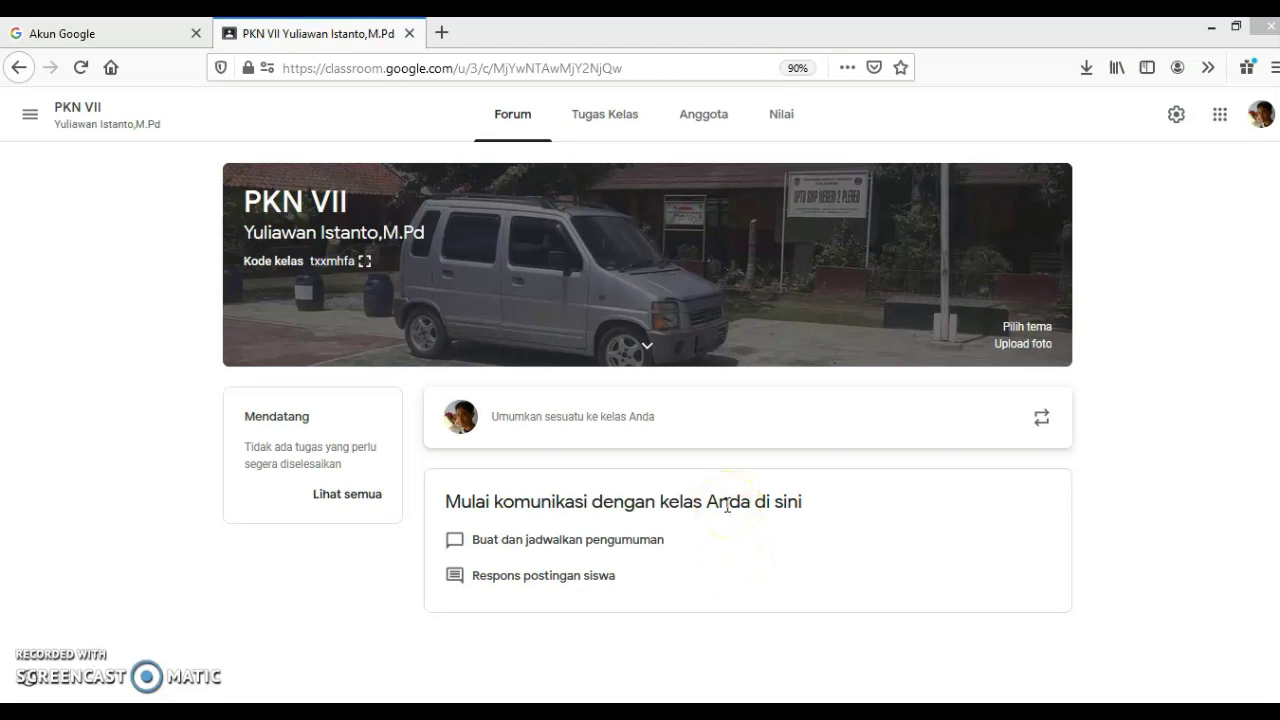
Create a new material in the PKN VII classwork titled "Pertemuan ke 4" with "Contoh-contoh HAM" on a second line
click(596, 124)
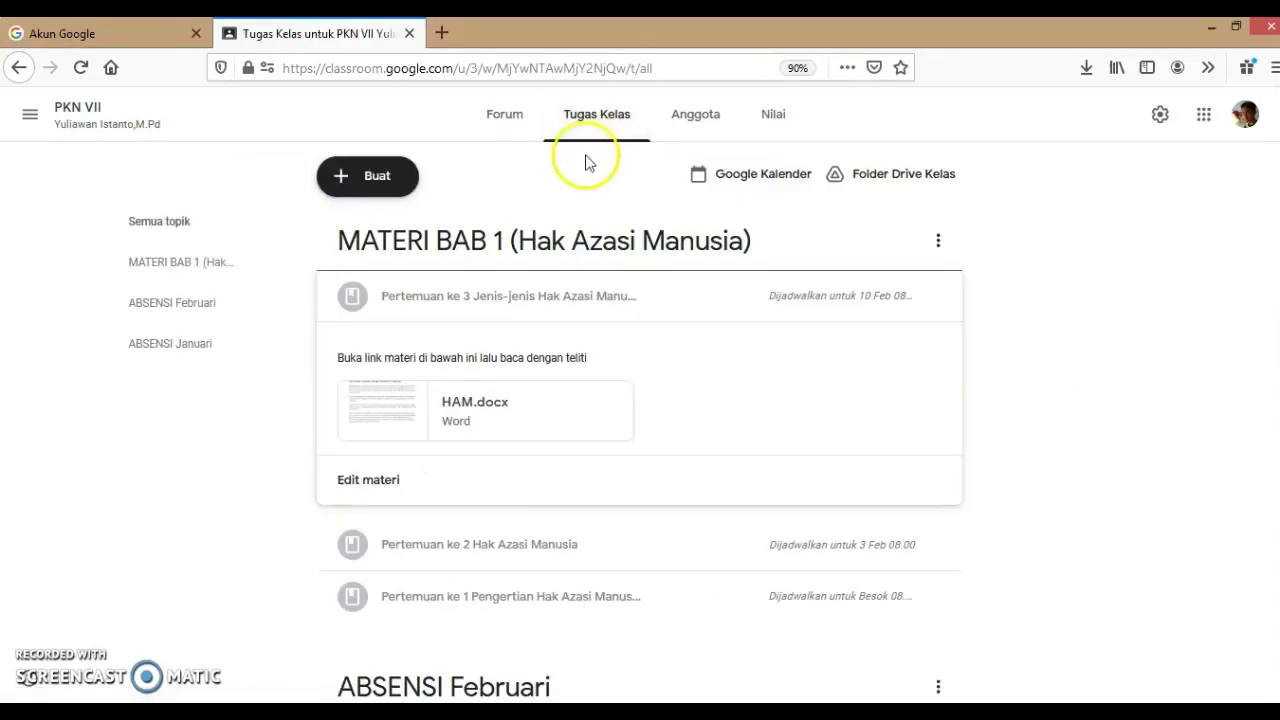
click(378, 186)
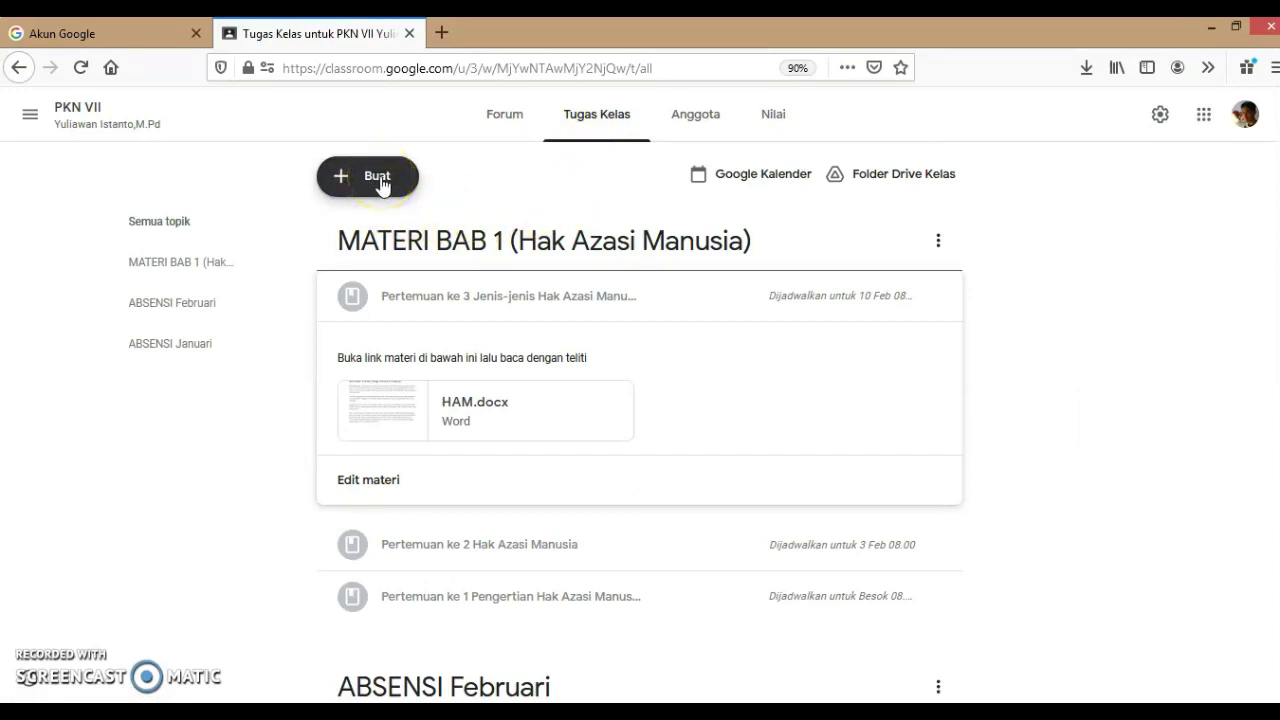
click(389, 243)
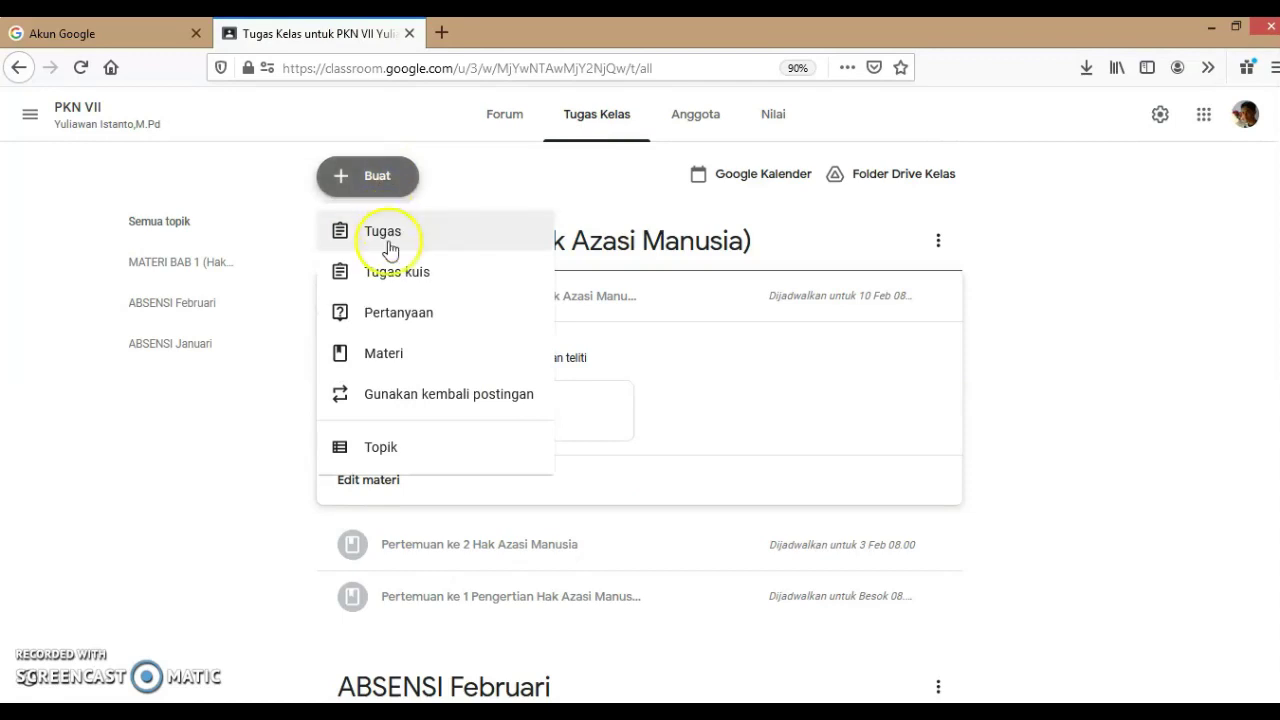
click(383, 353)
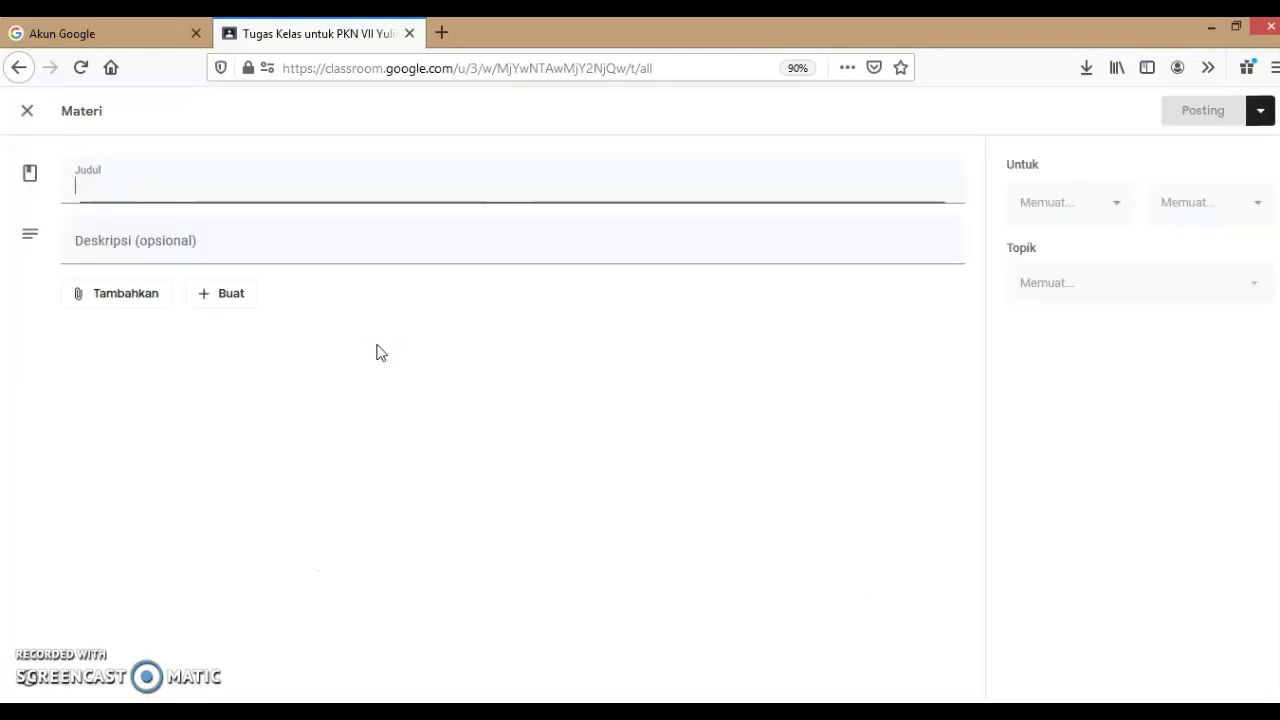
click(89, 191)
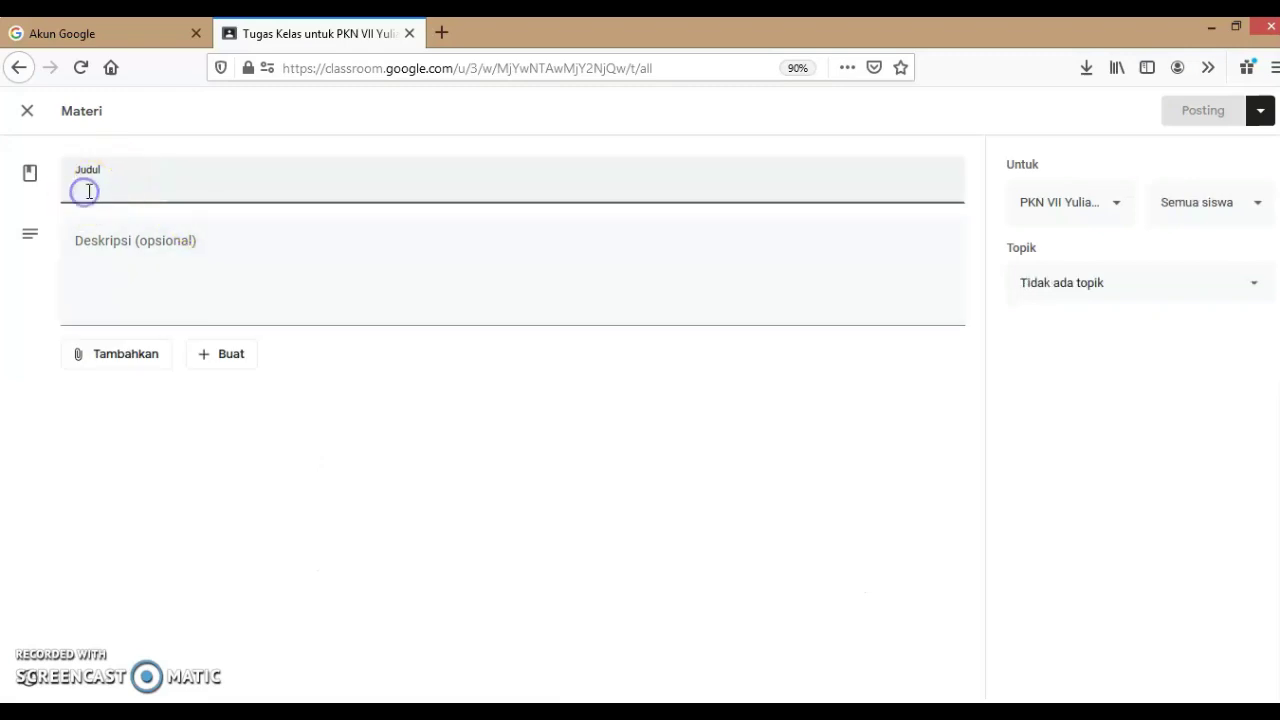
text(Pertemu)
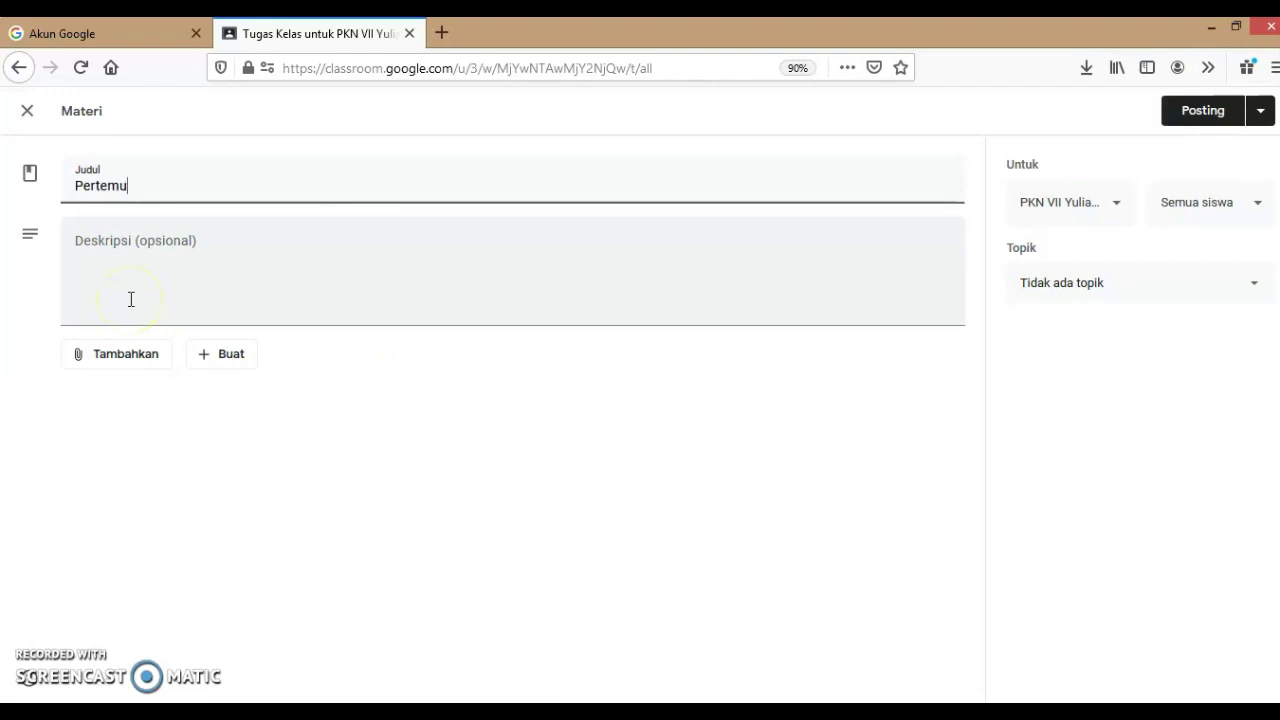
text(an ke 4)
key(Return)
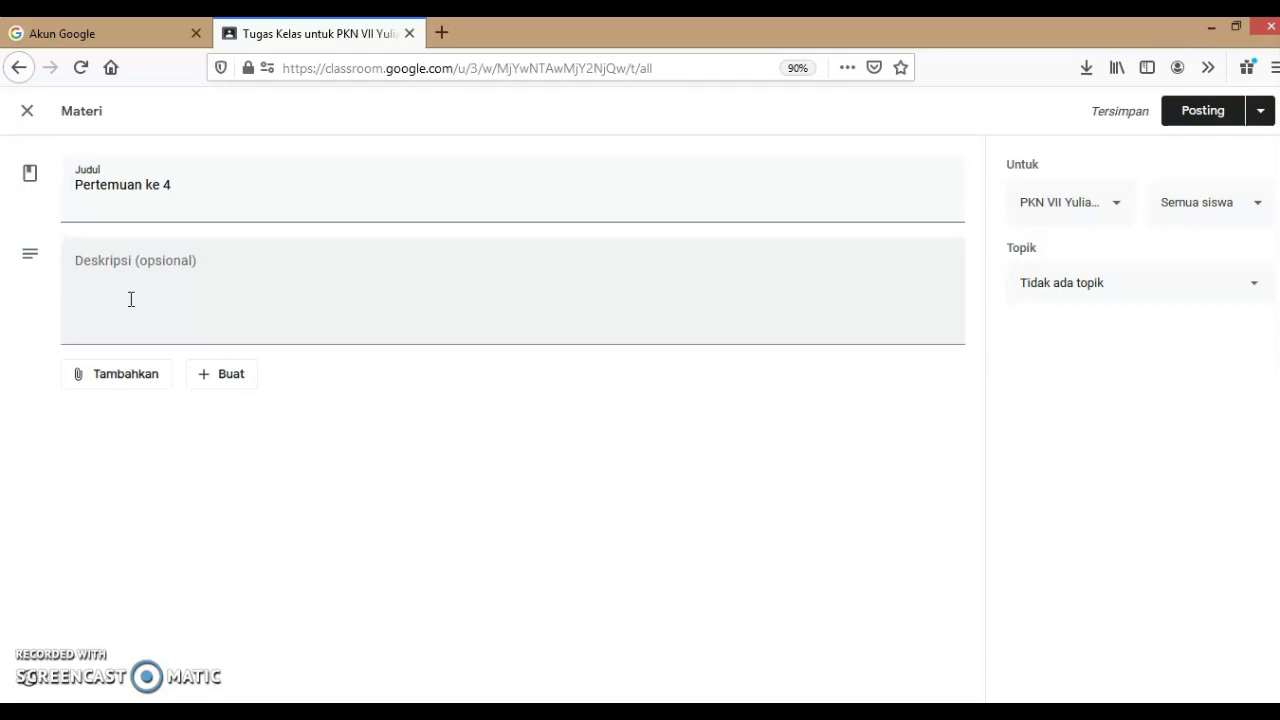
text(Contoh-)
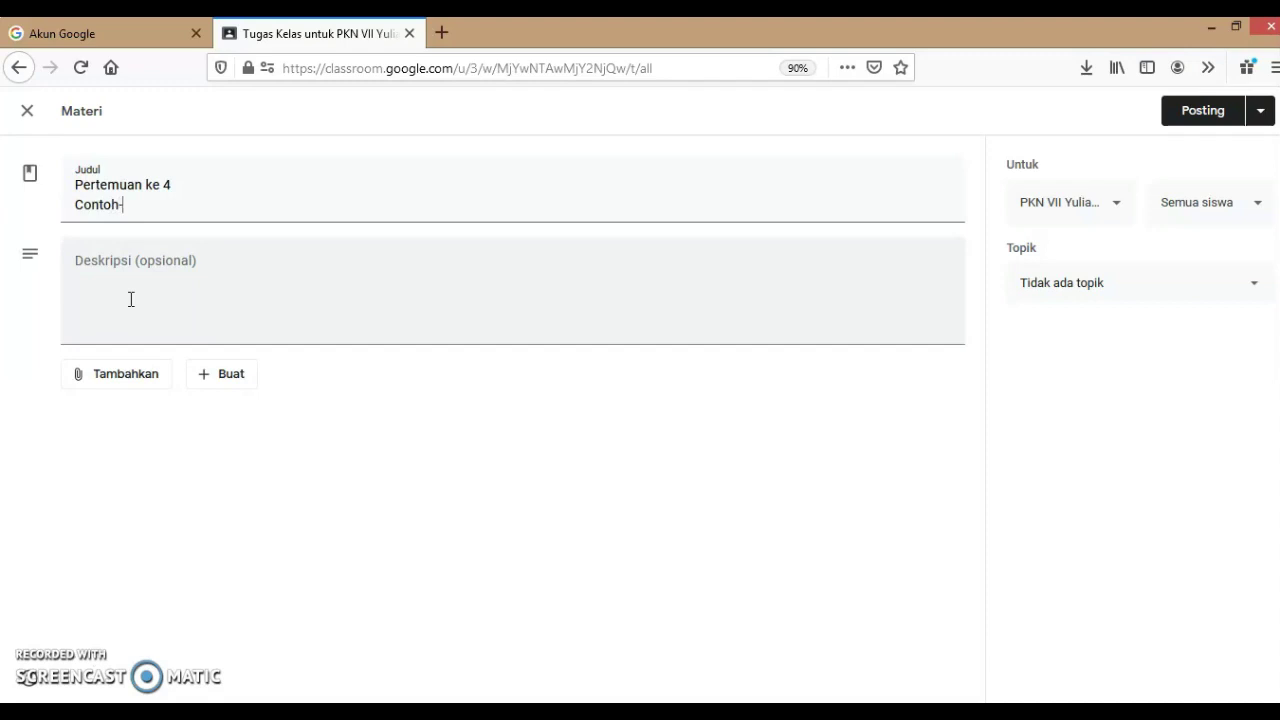
text(contoh HAM)
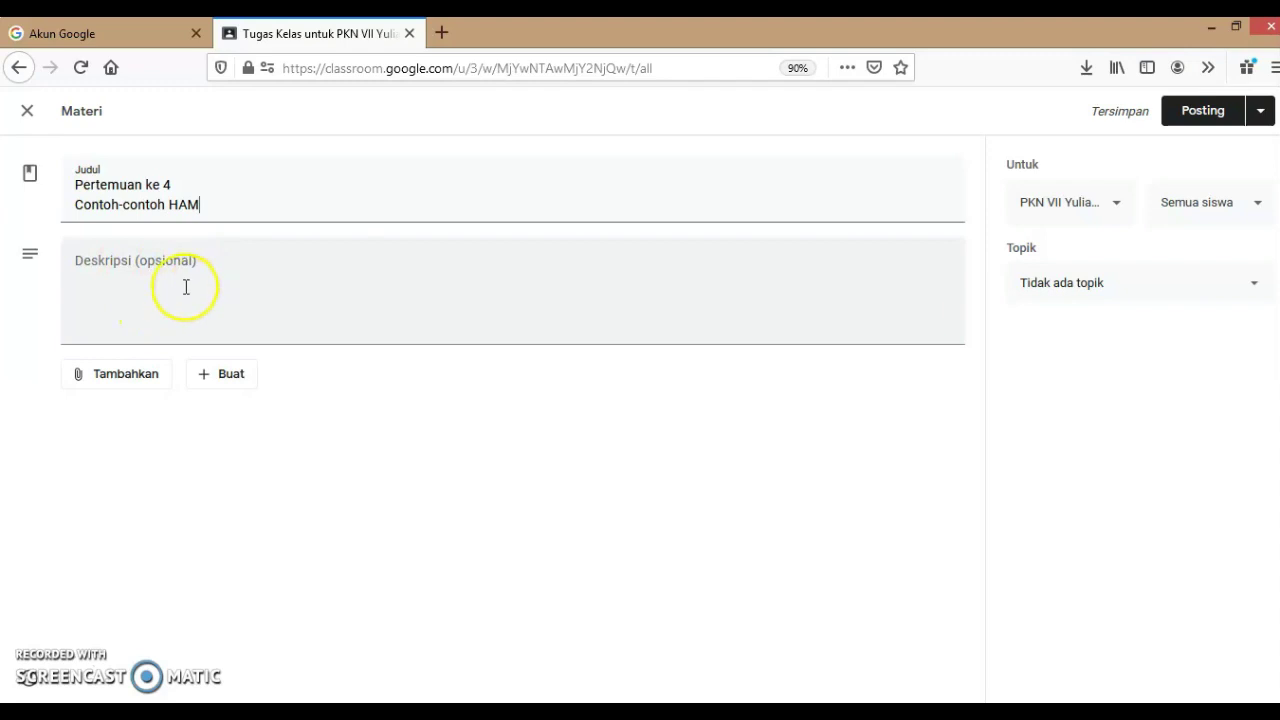
Fill in the Pertemuan ke 4 material's description with "Buka Materi di bawah ini lalu baca dengan teliti"
click(92, 263)
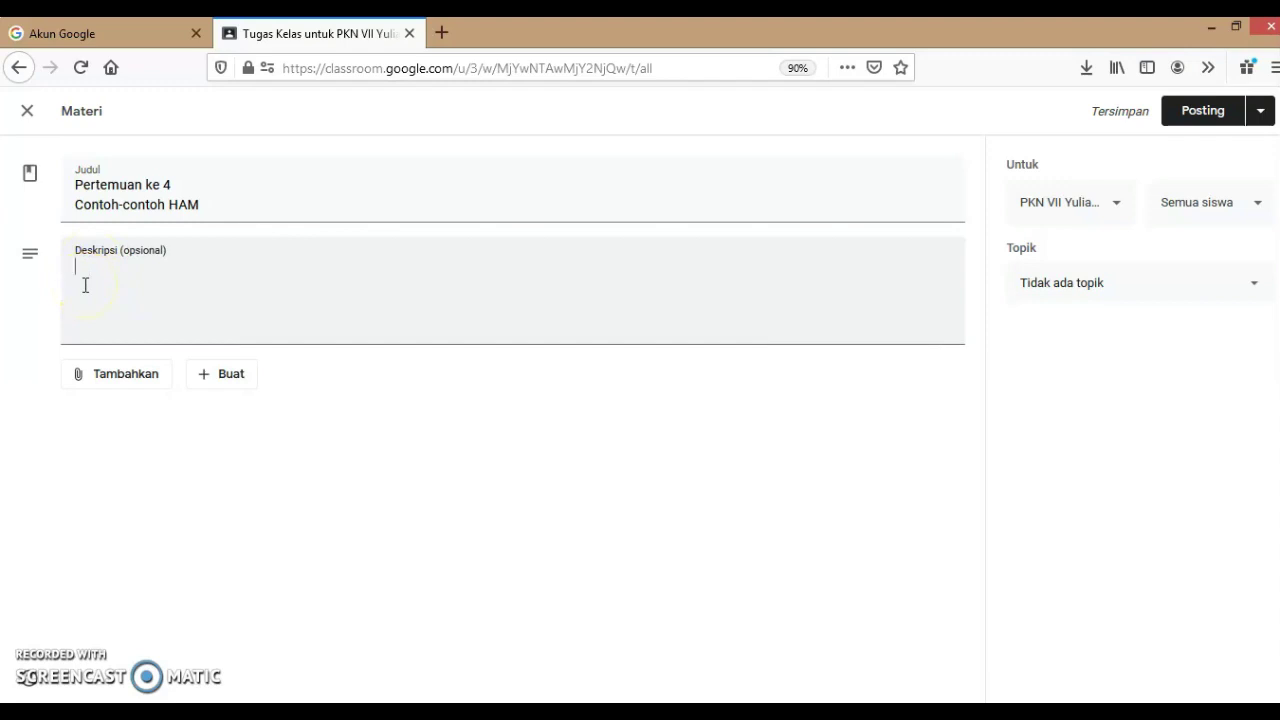
text(Buka Materi d)
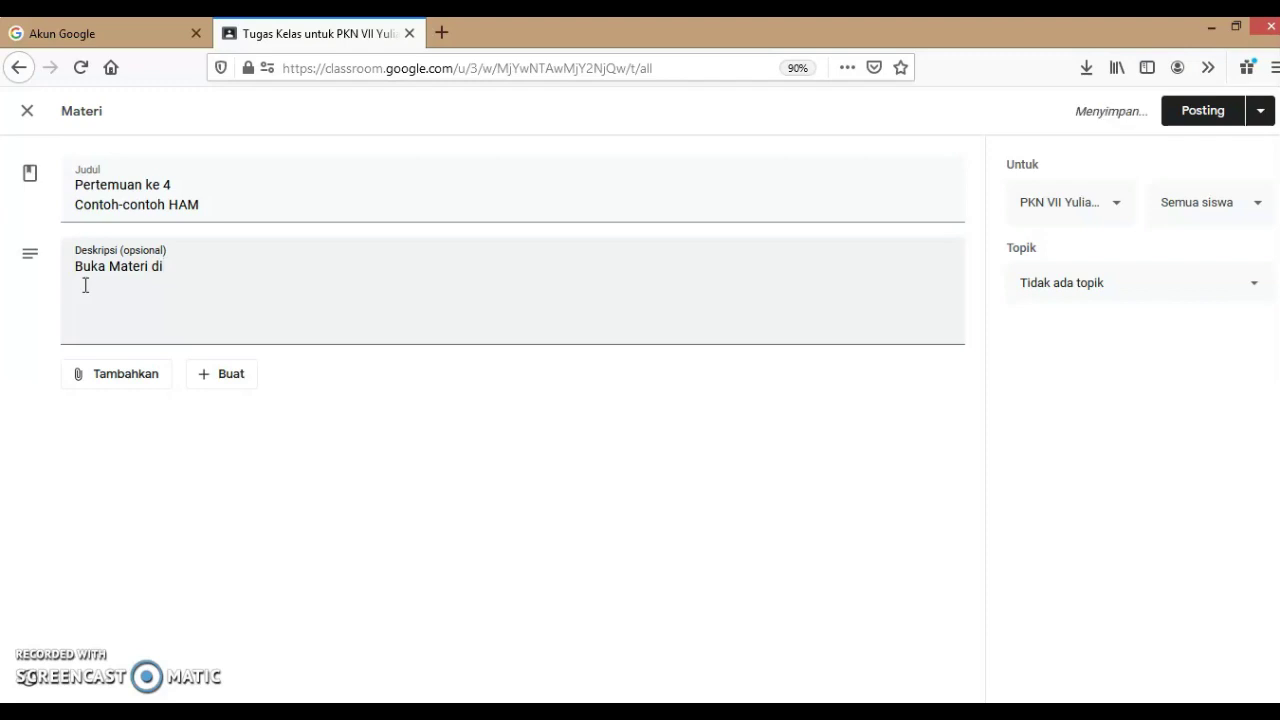
text(i )
text(iawah )
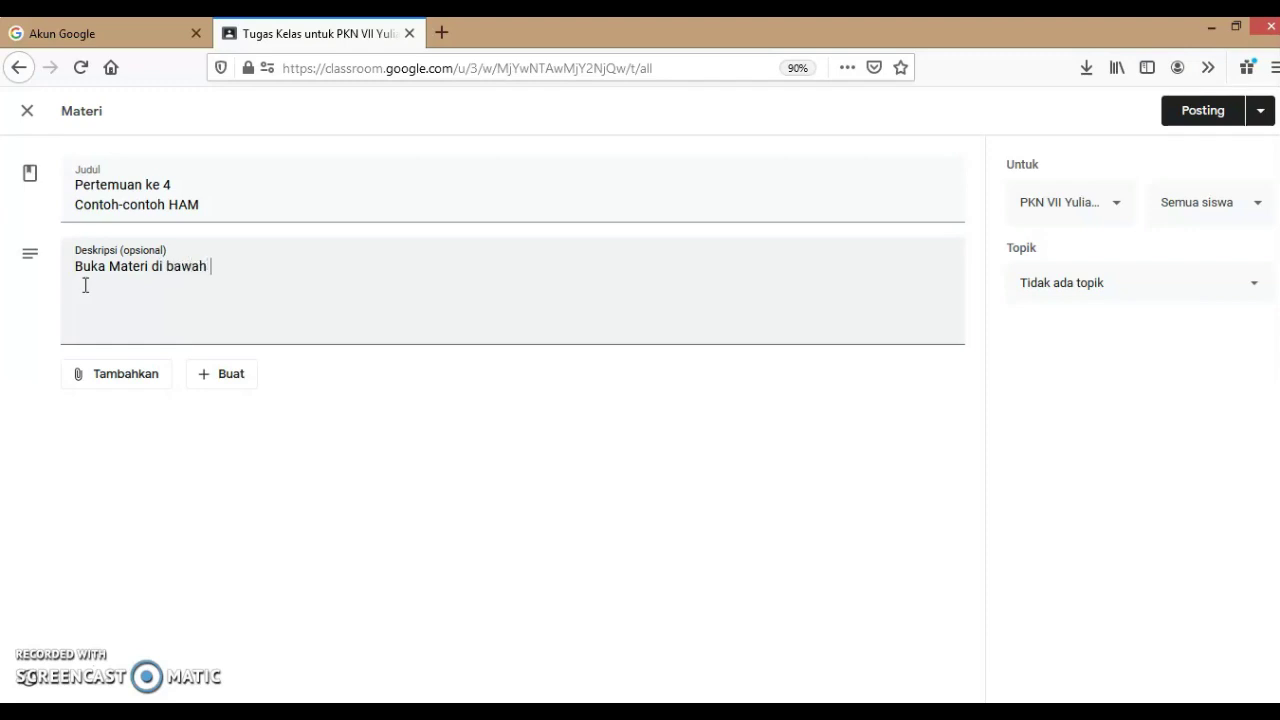
text(ini lalu baca dengan teliti)
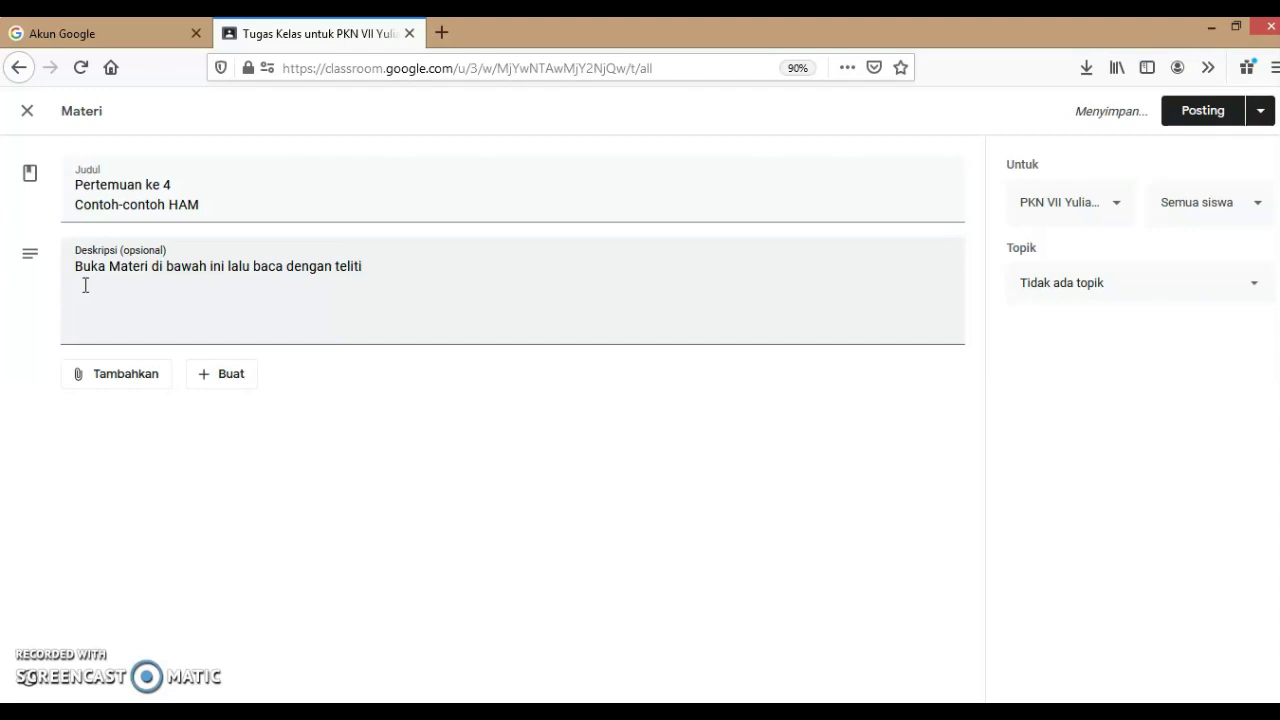
Attach HAM.docx from the recent Google Drive files to the Pertemuan ke 4 material
click(87, 374)
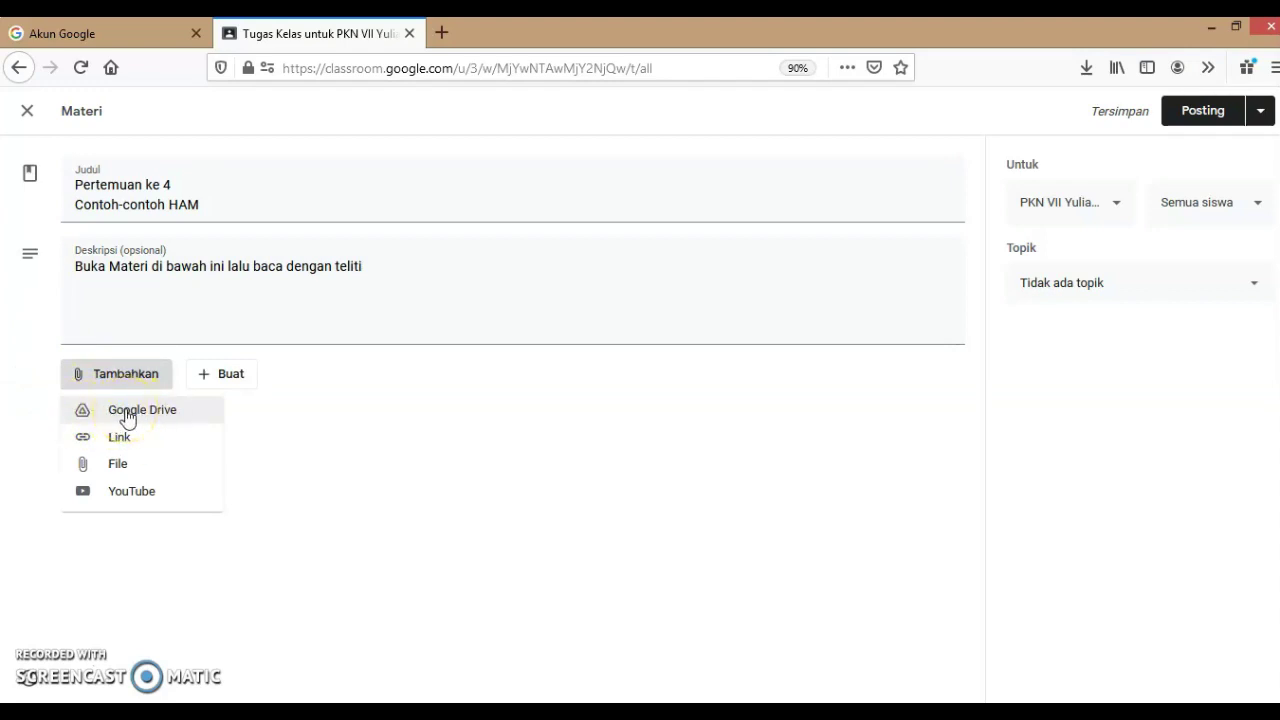
click(127, 418)
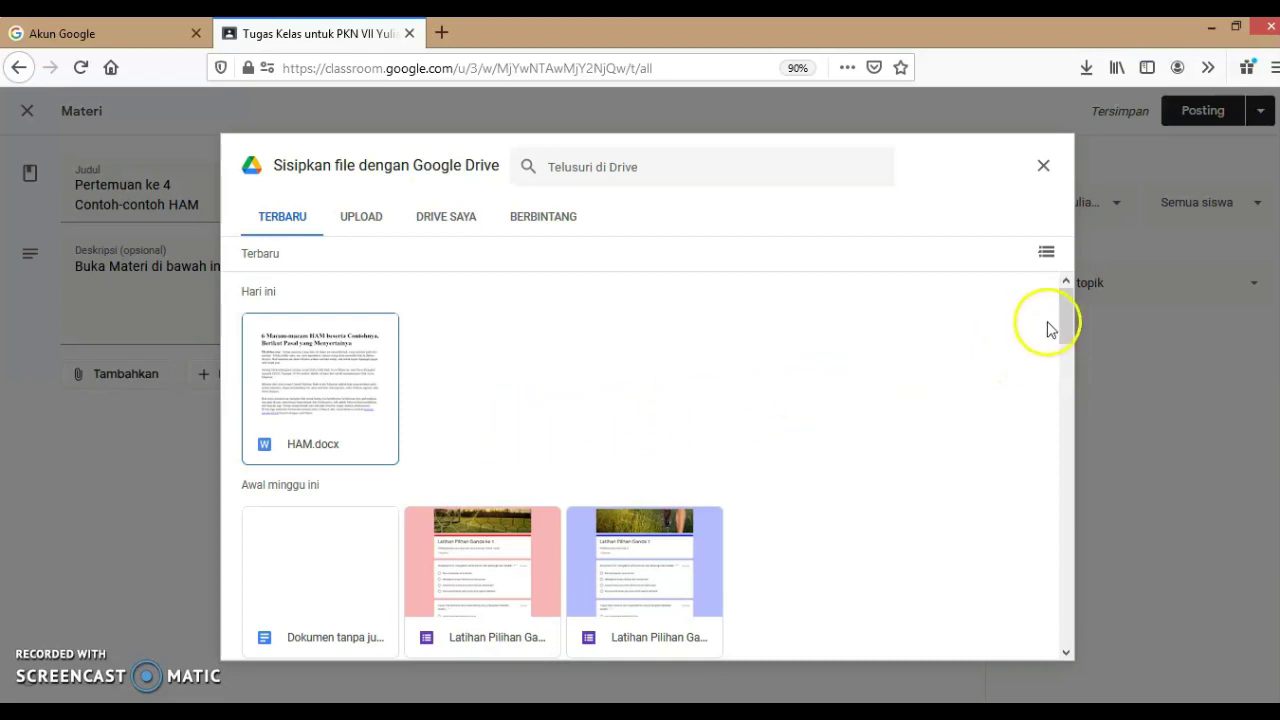
mouse_move(1063, 303)
mouse_down()
mouse_move(1079, 575)
mouse_move(1060, 301)
mouse_up()
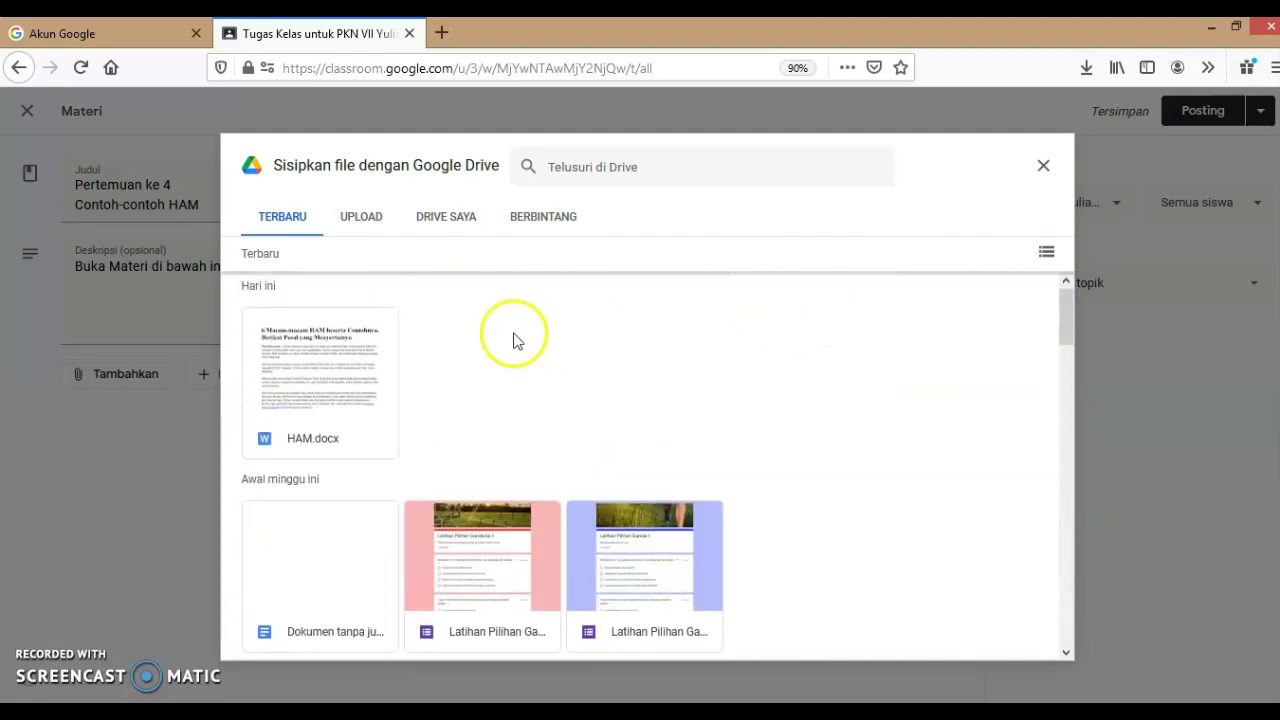
click(311, 382)
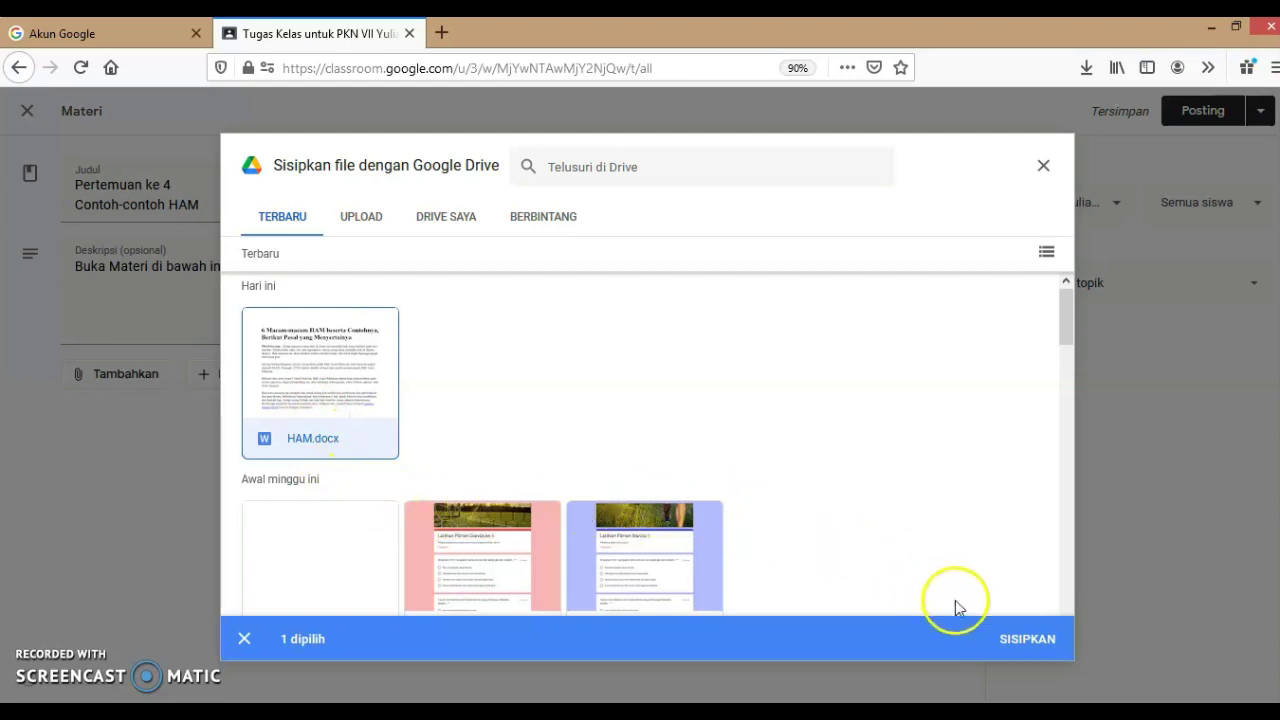
click(1035, 641)
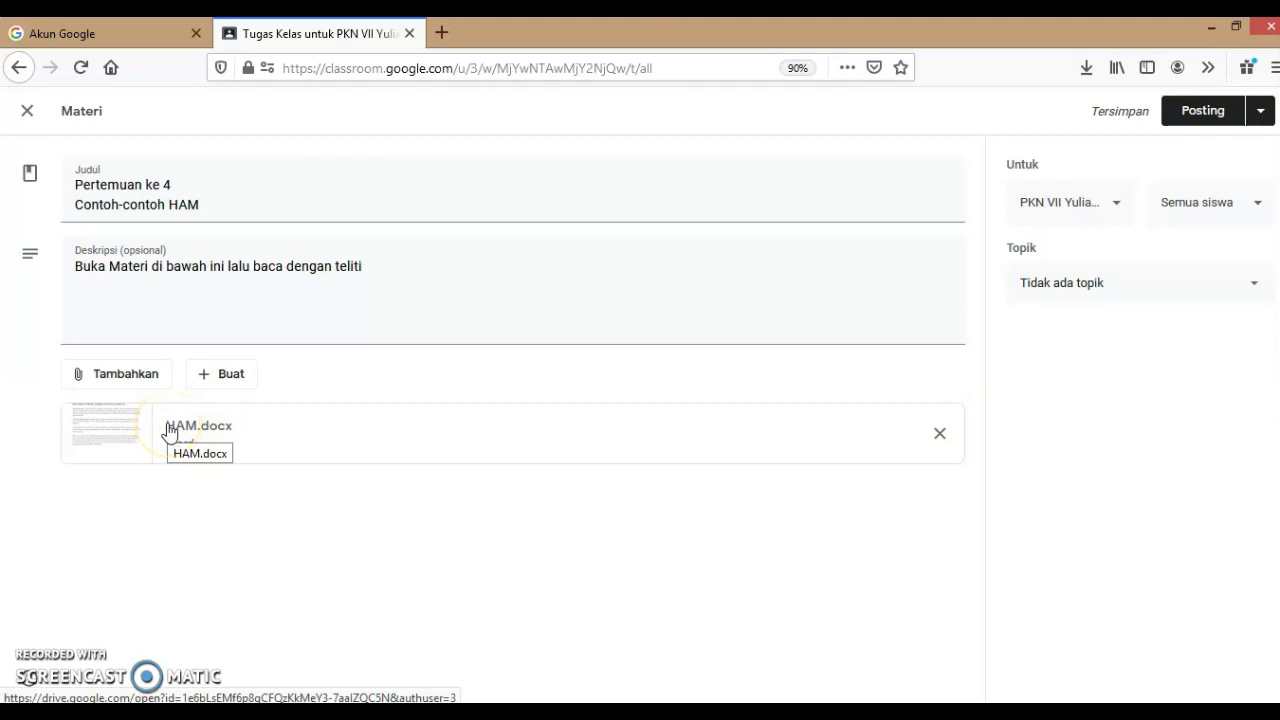
Open the attached HAM.docx in the Drive preview, examine its text at different zoom levels, and close the preview
click(168, 430)
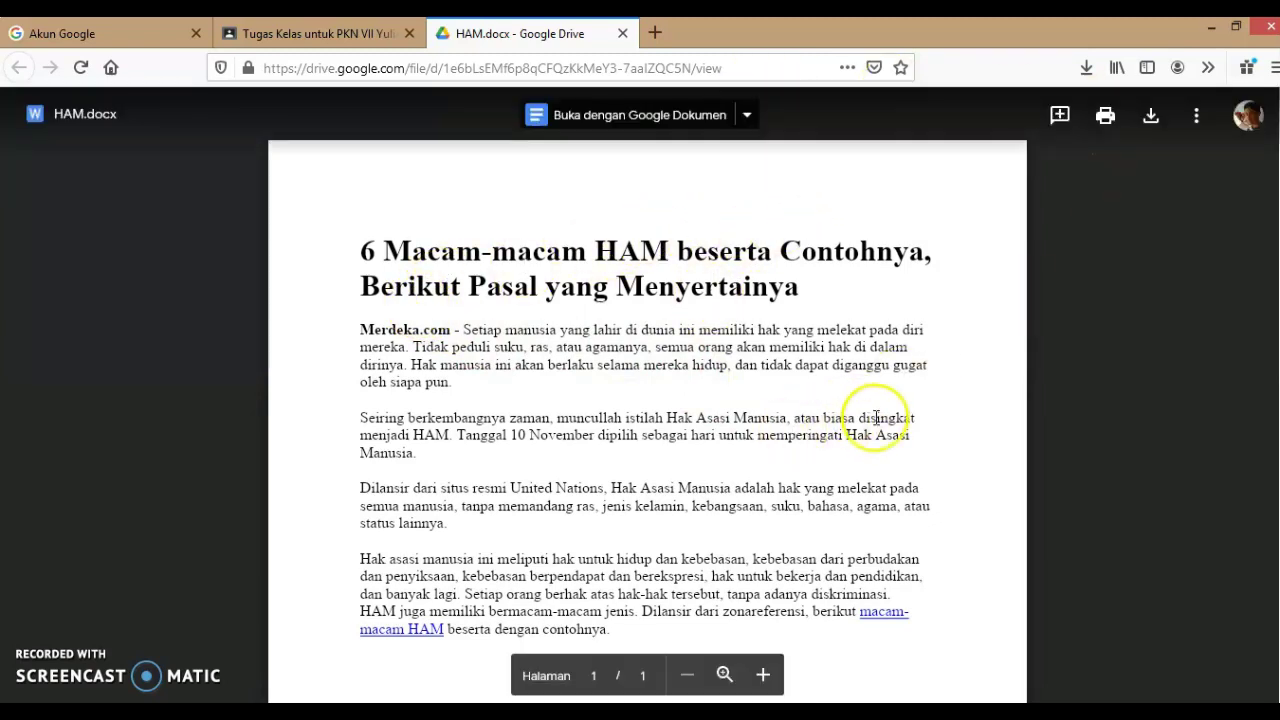
scroll(694, 462, down, 5)
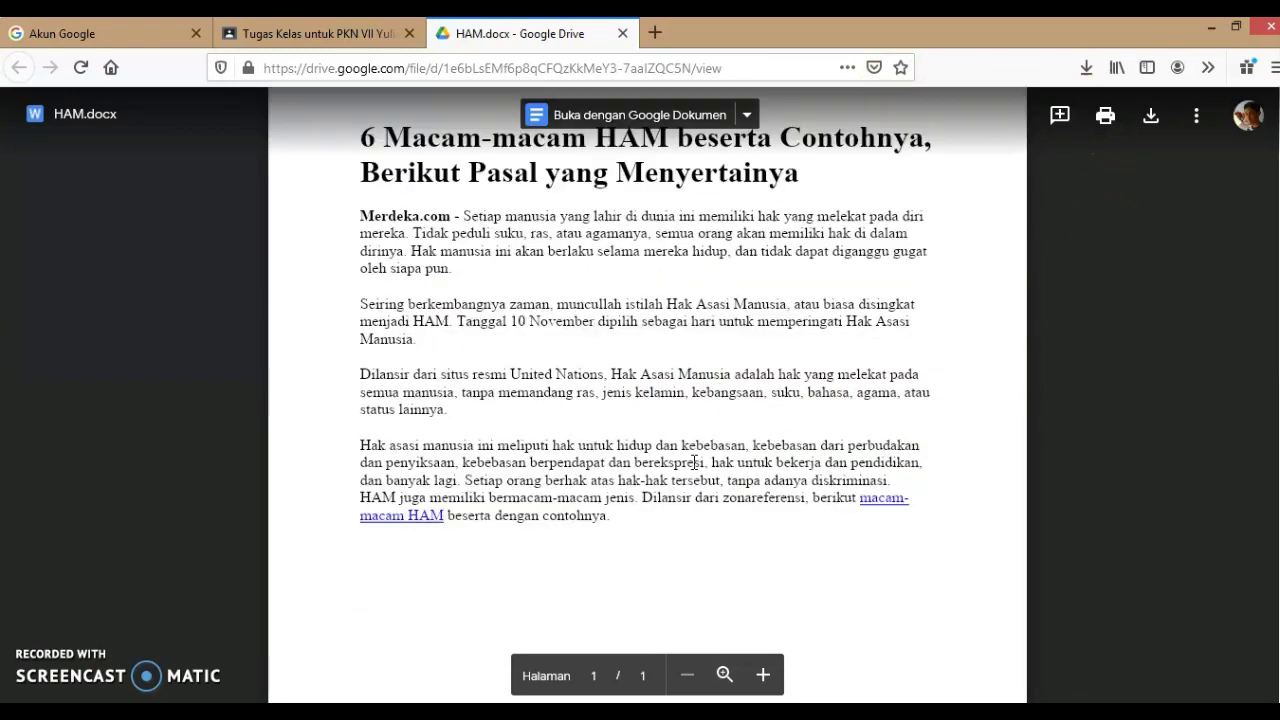
scroll(694, 462, up, 5)
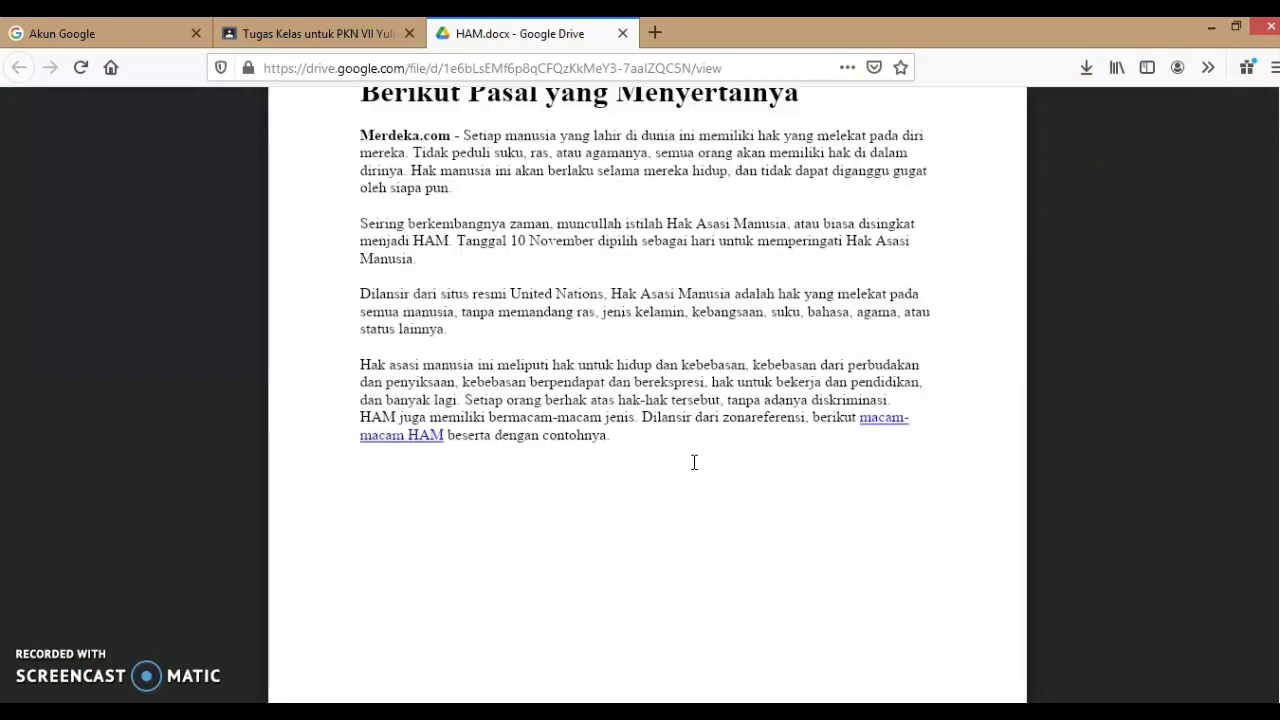
click(770, 355)
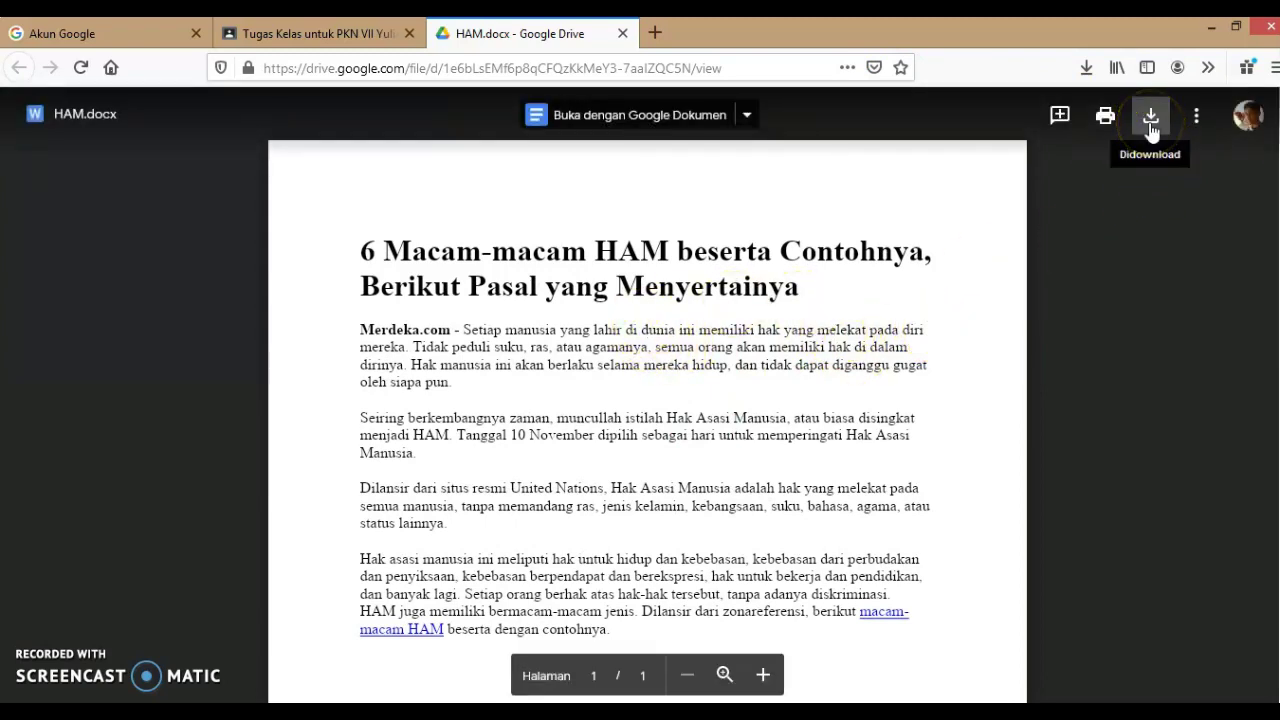
click(1106, 126)
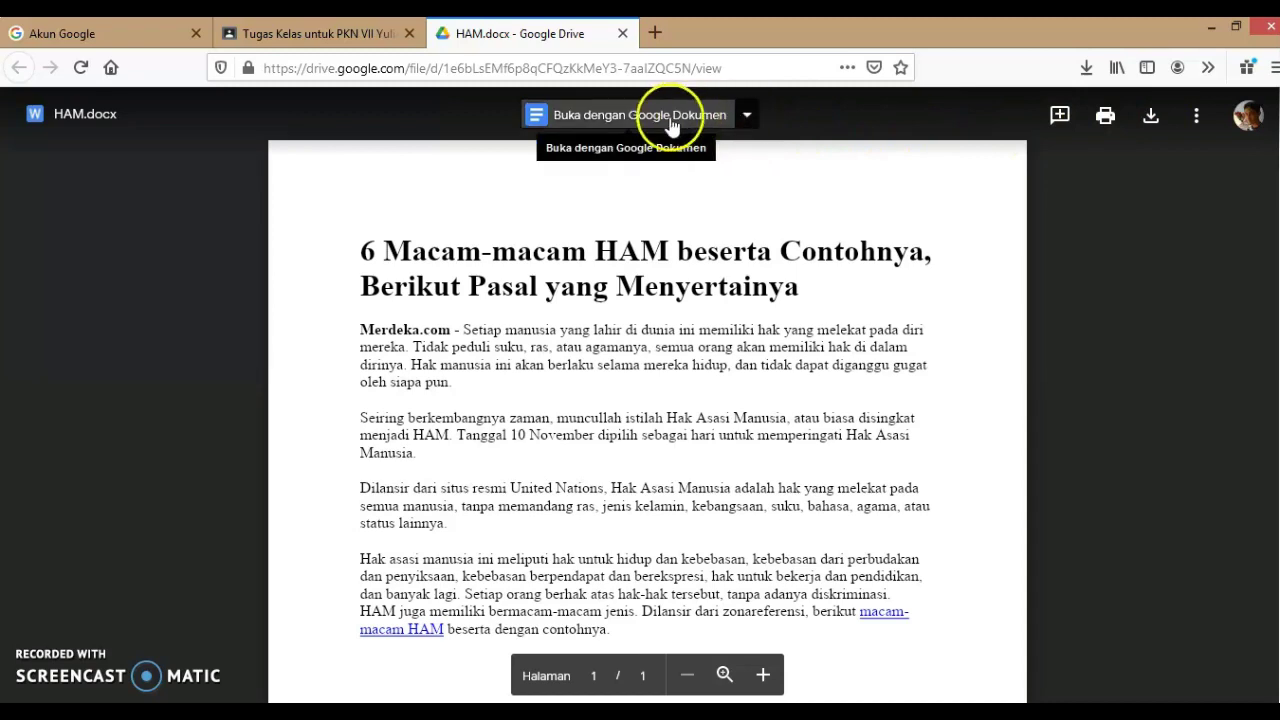
click(762, 676)
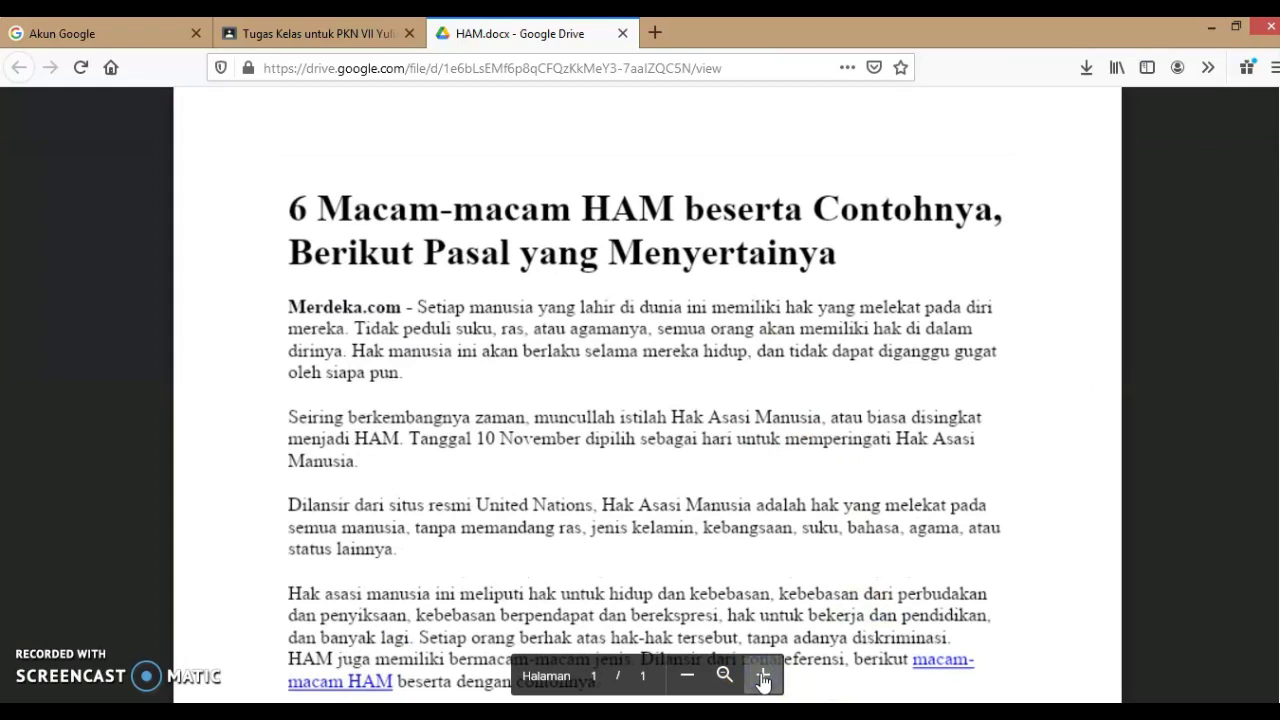
click(762, 676)
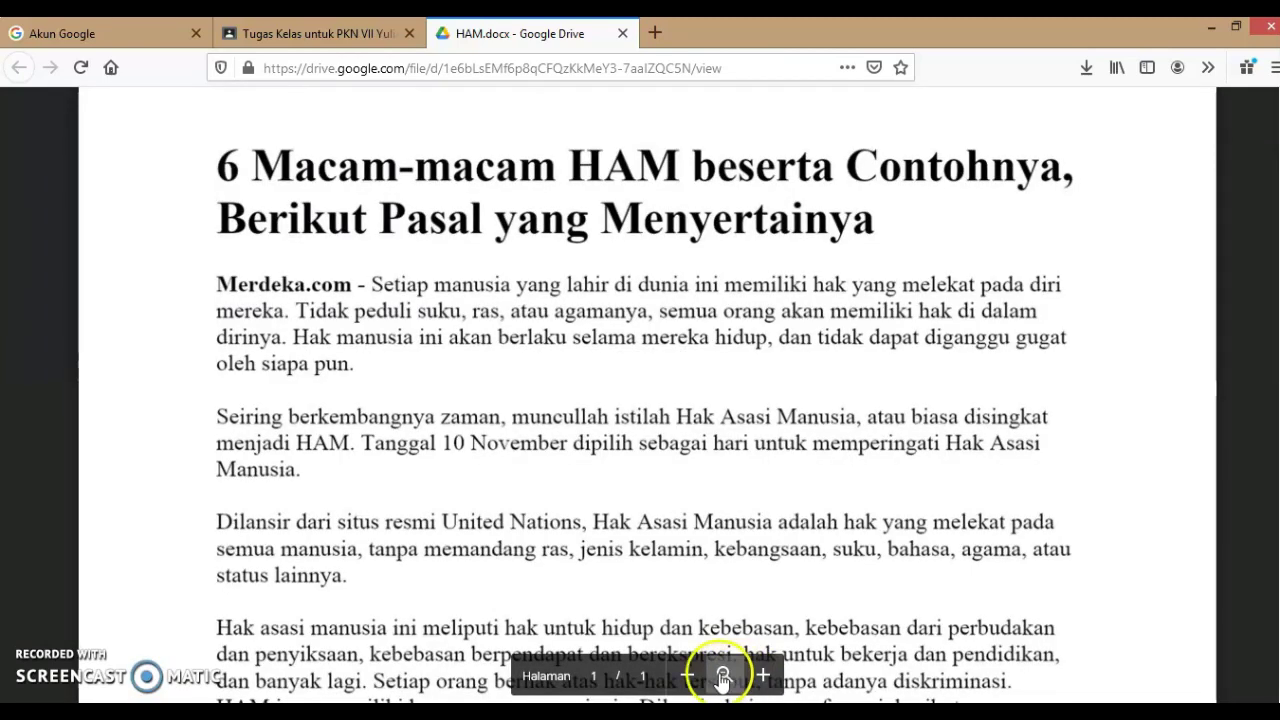
click(687, 677)
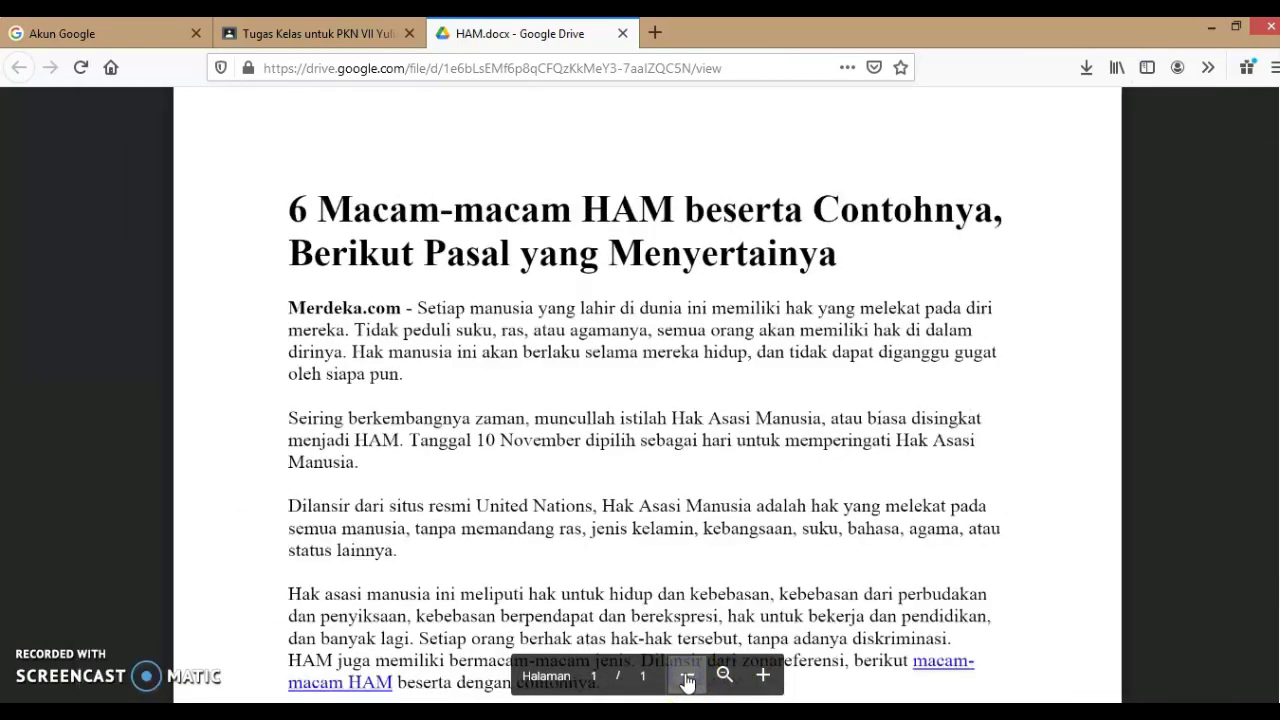
click(687, 677)
click(687, 677)
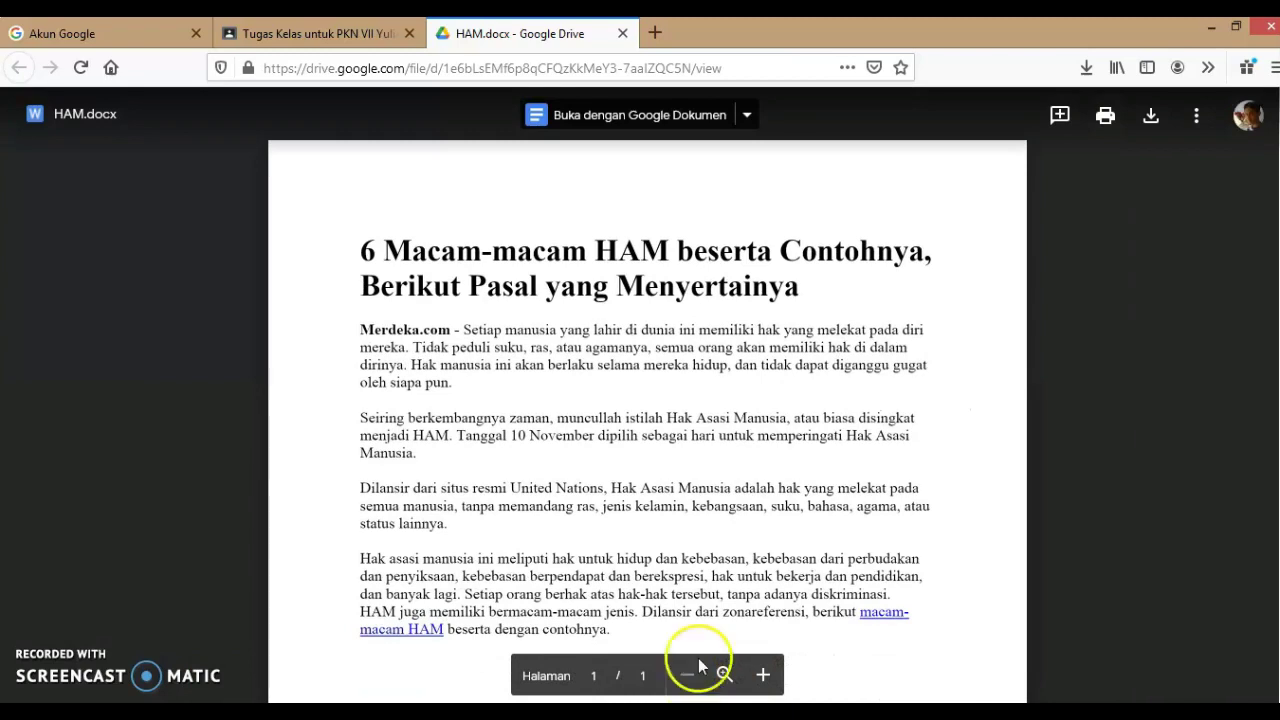
click(650, 293)
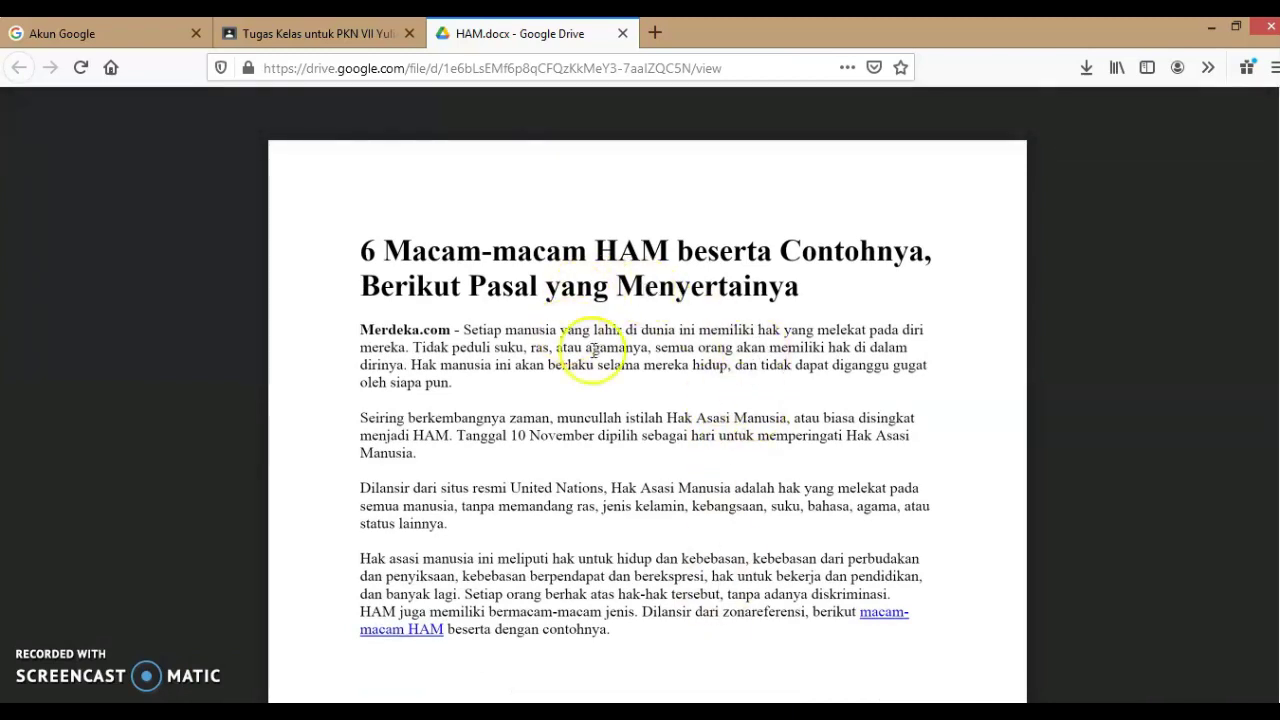
click(621, 34)
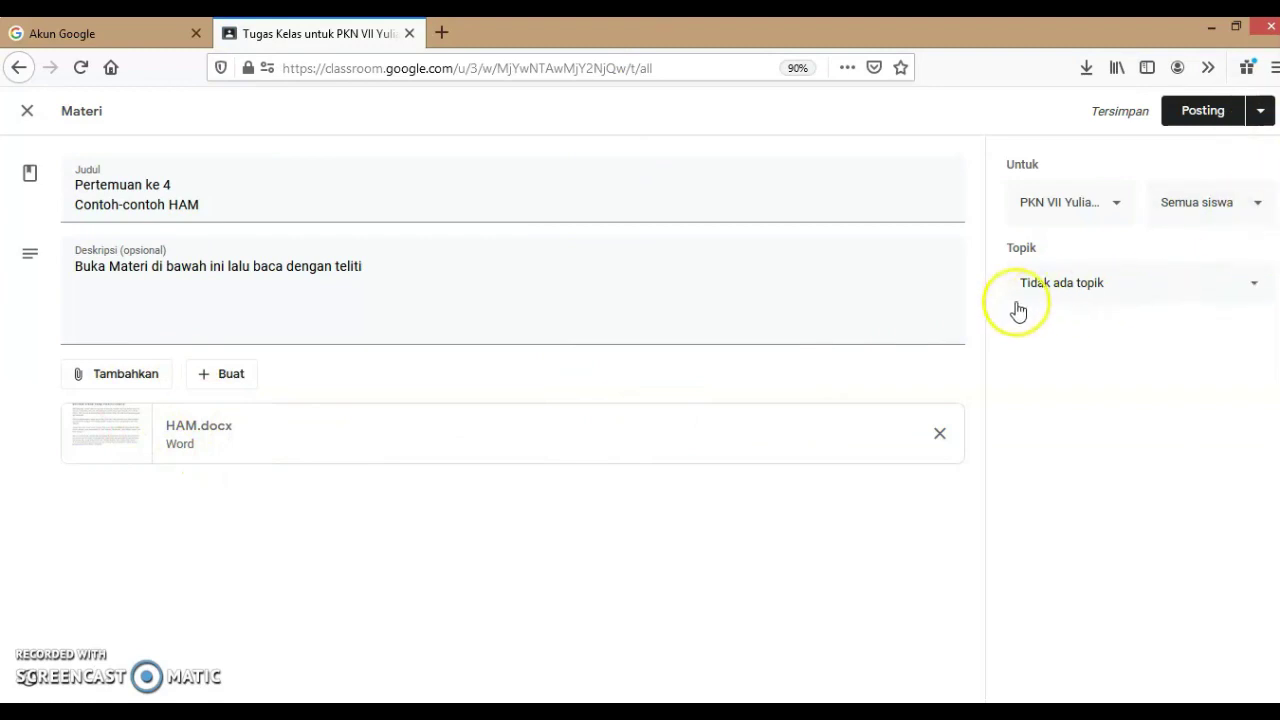
Assign the Pertemuan ke 4 material to the topic MATERI BAB 1 (Hak Azasi Manusia) and schedule it for 17 Feb 2021 at 08.00
click(1146, 283)
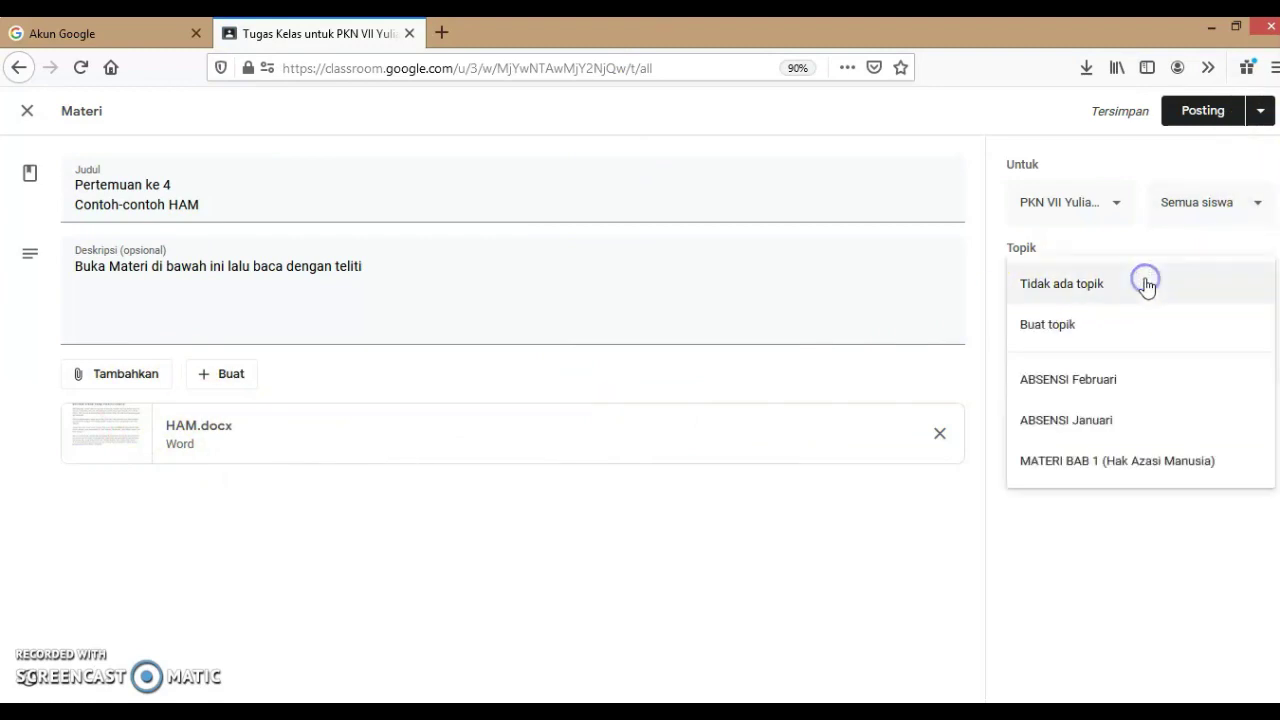
click(1050, 465)
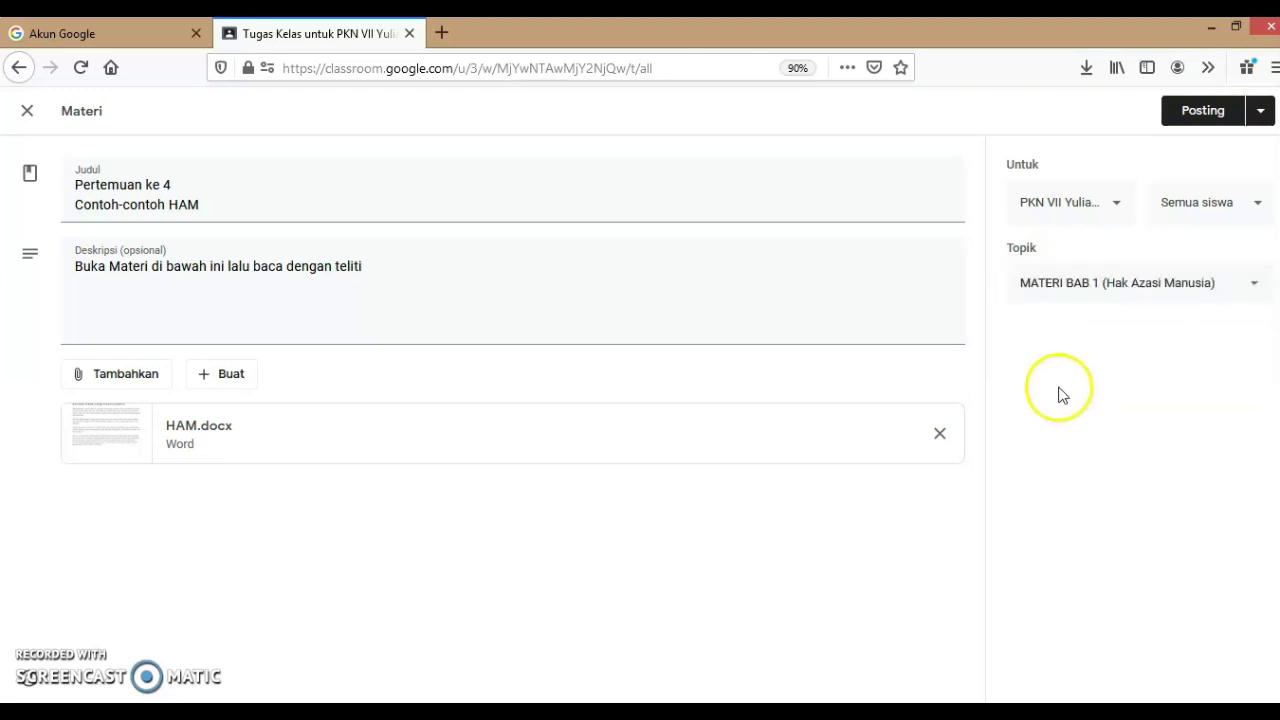
click(1261, 114)
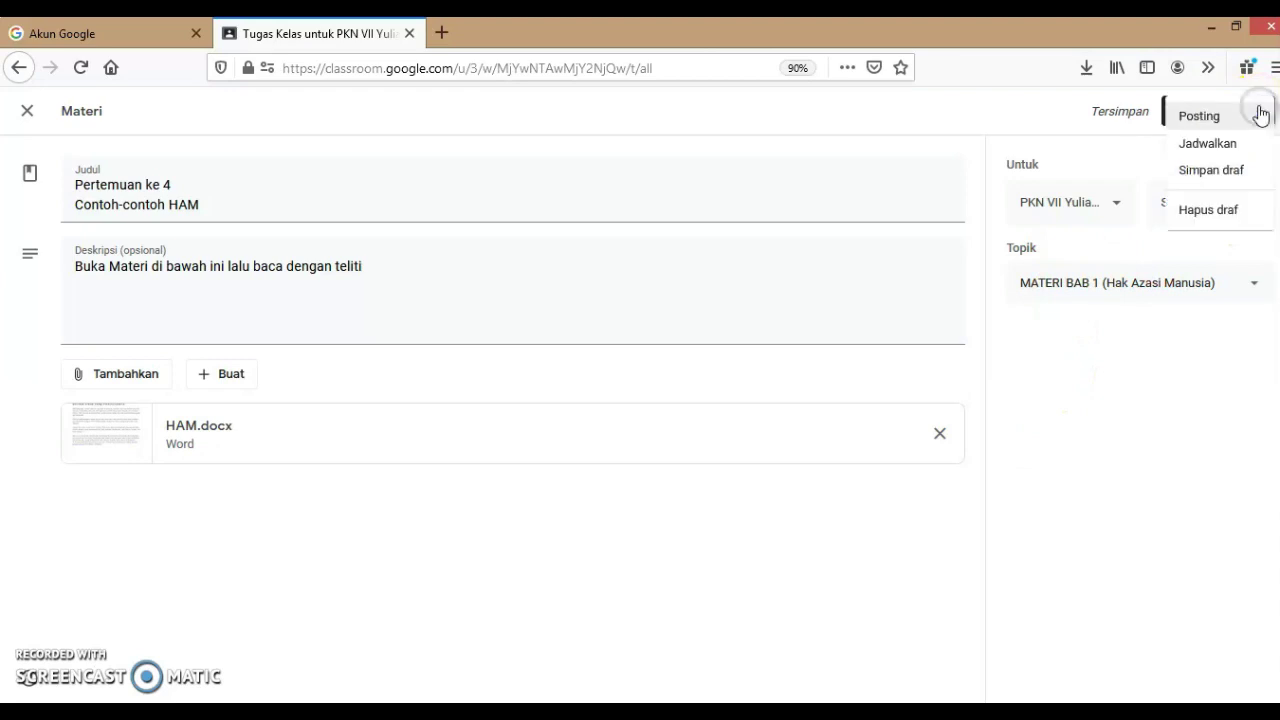
click(1203, 150)
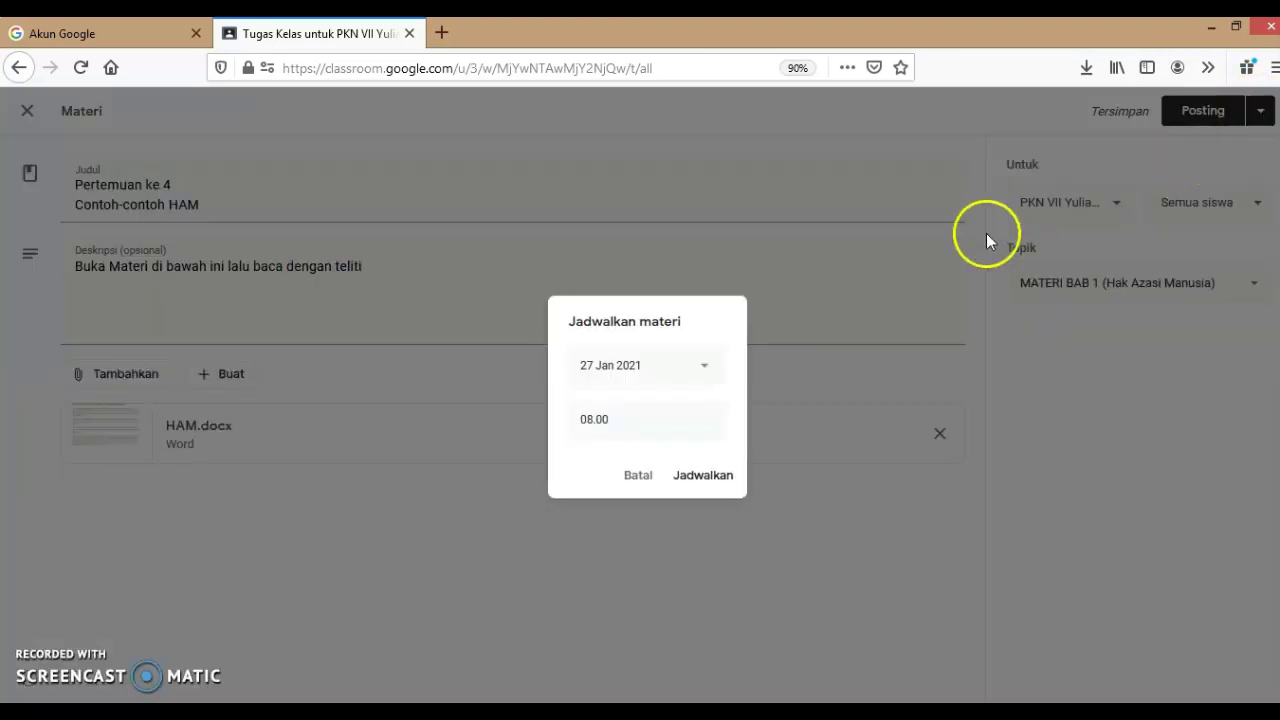
click(707, 366)
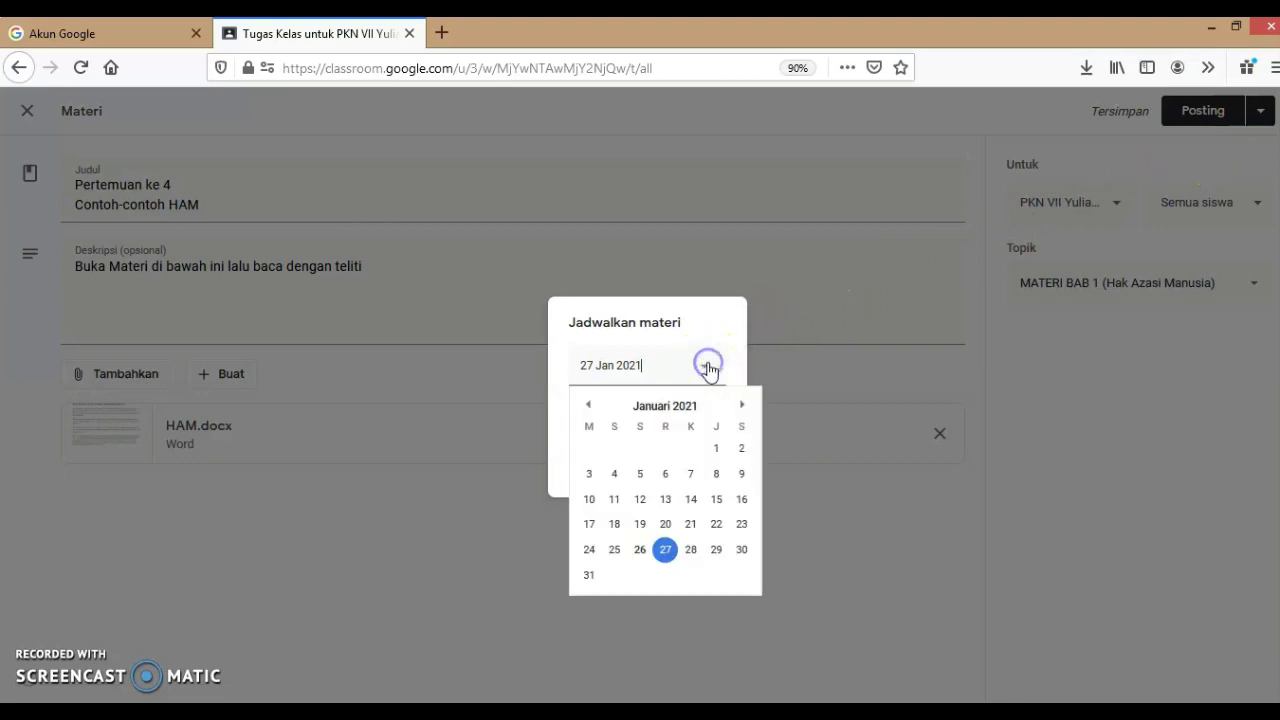
click(742, 405)
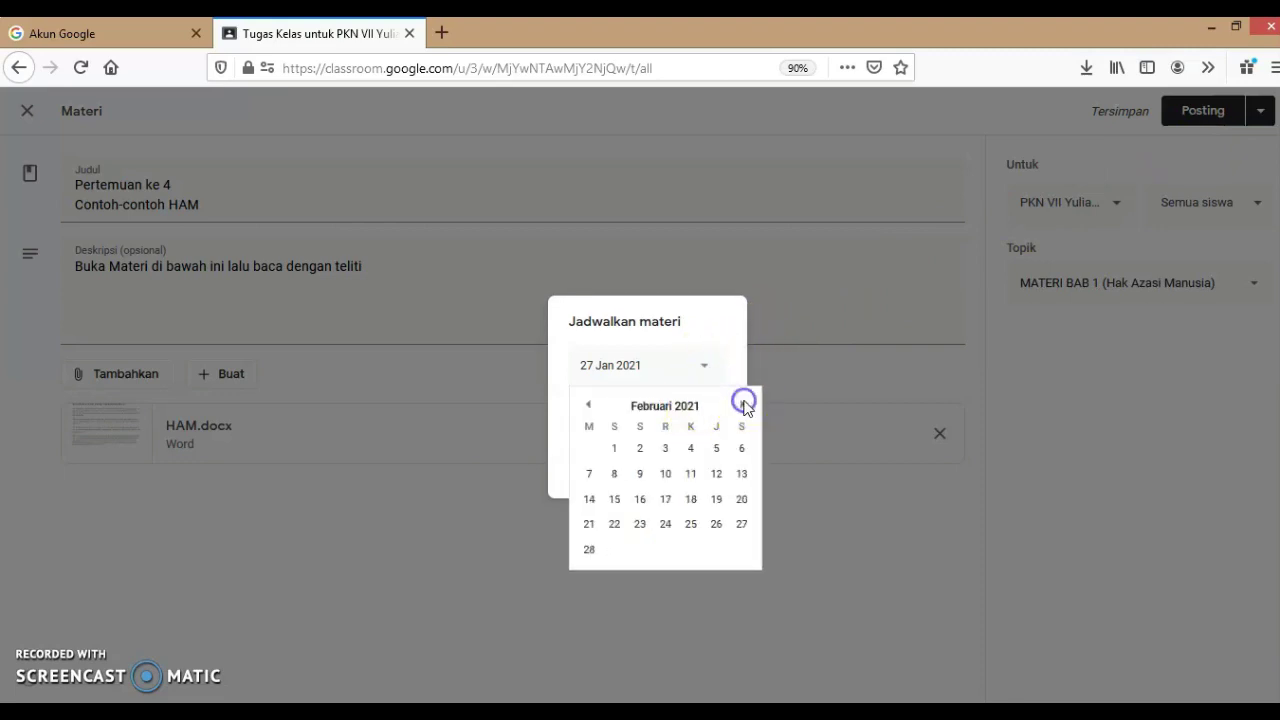
click(664, 500)
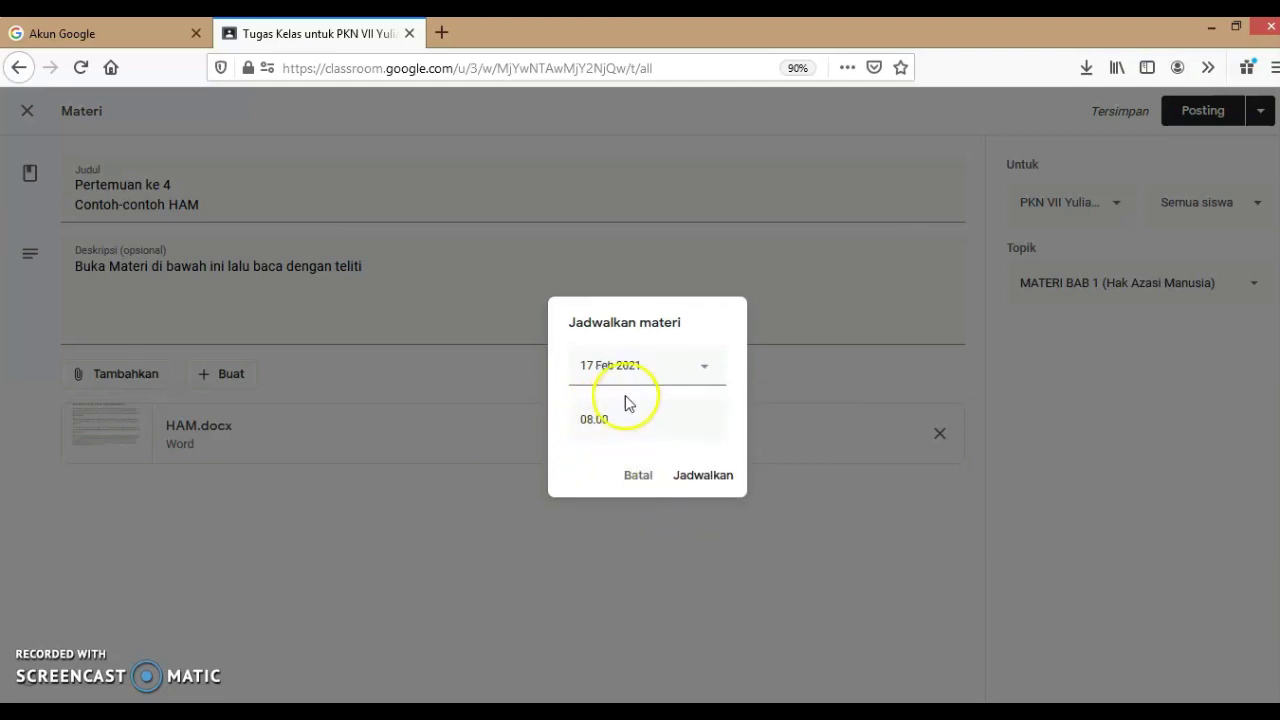
click(697, 476)
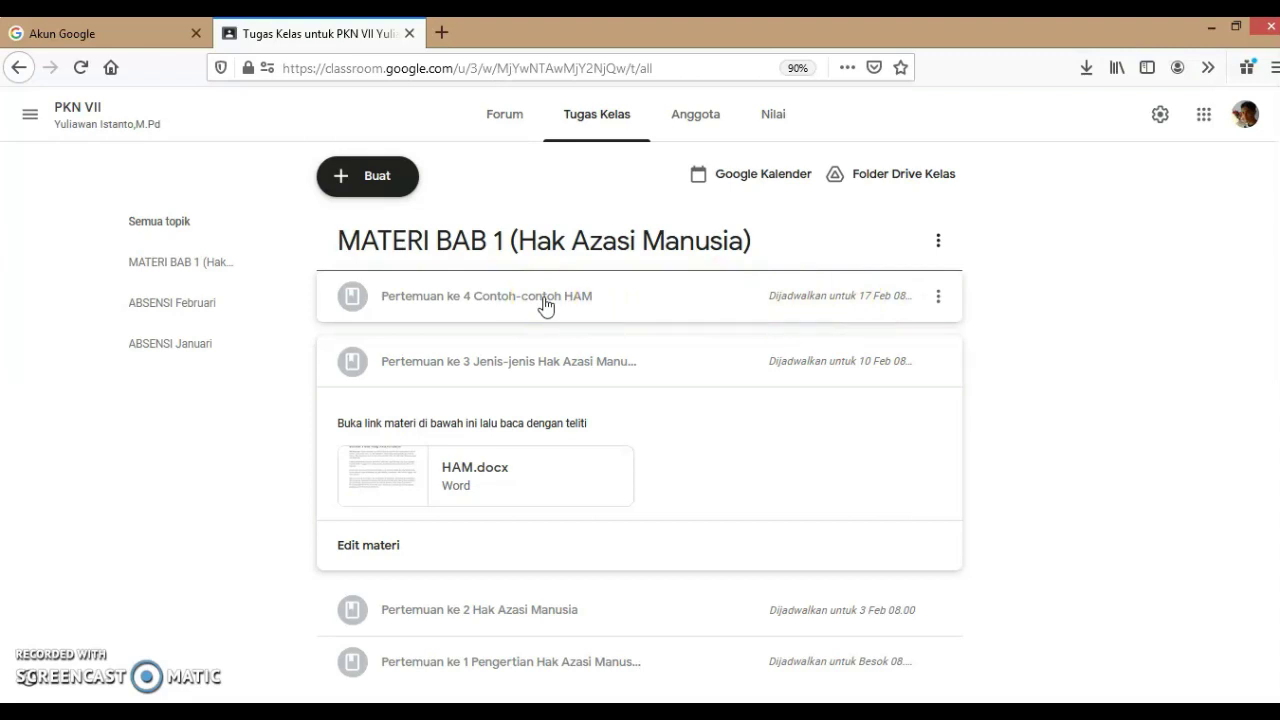
click(622, 305)
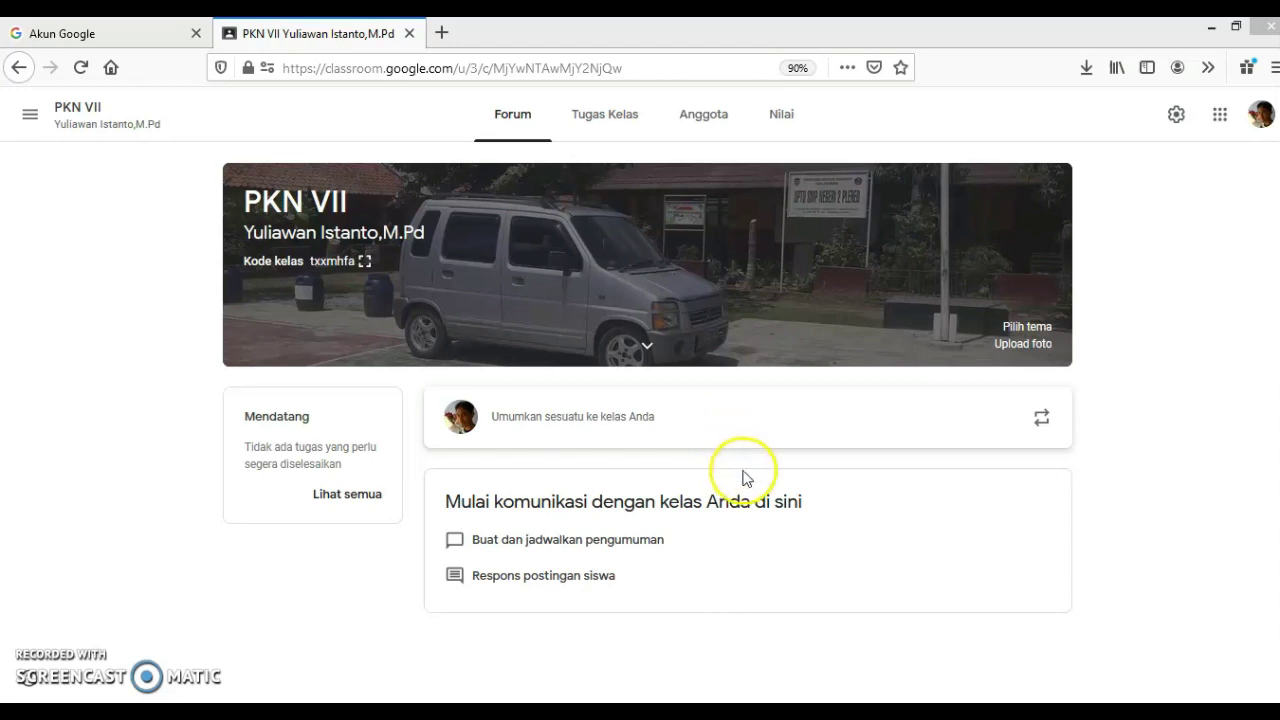
Add a topic named "TUGAS BAB 1" to the PKN VII classwork
click(593, 120)
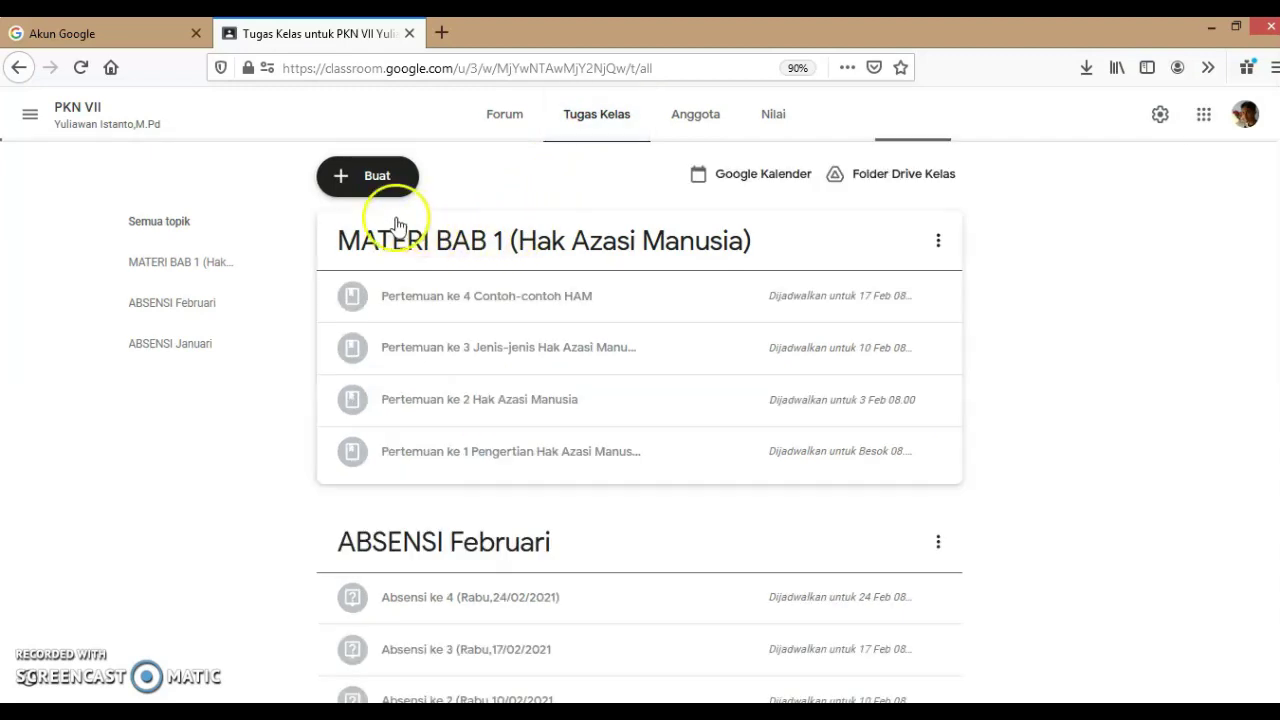
click(380, 180)
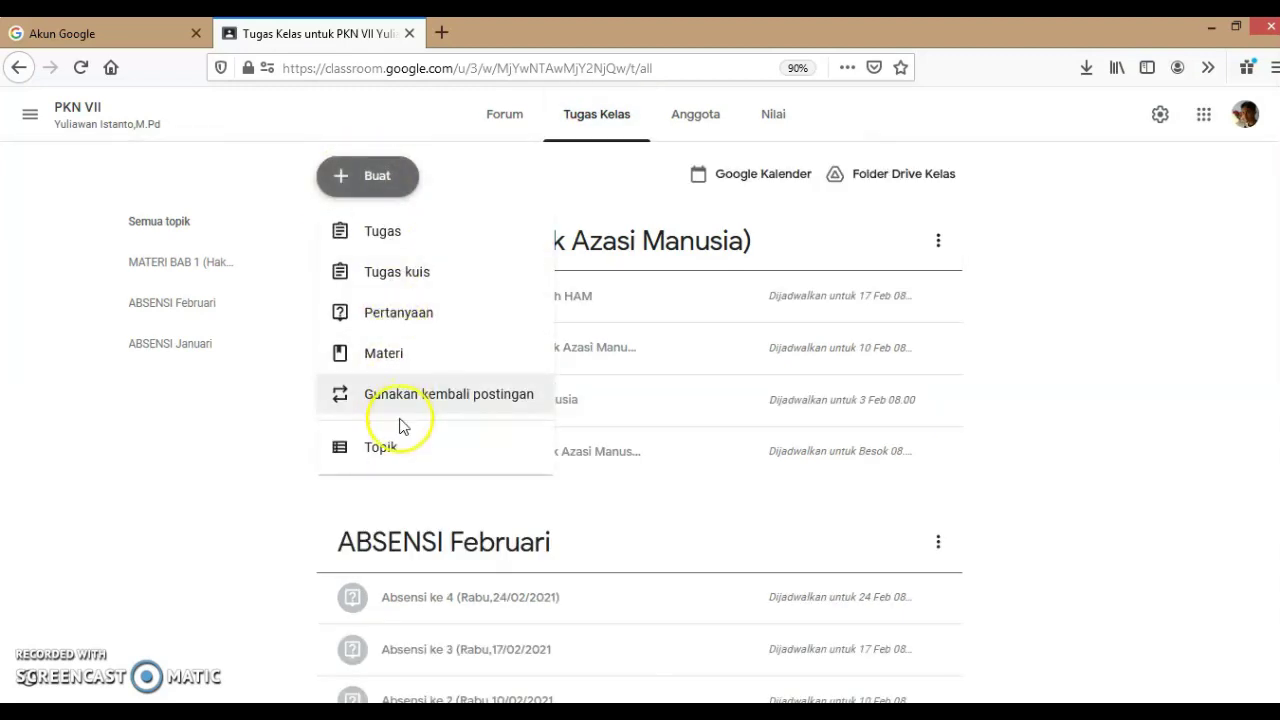
click(389, 450)
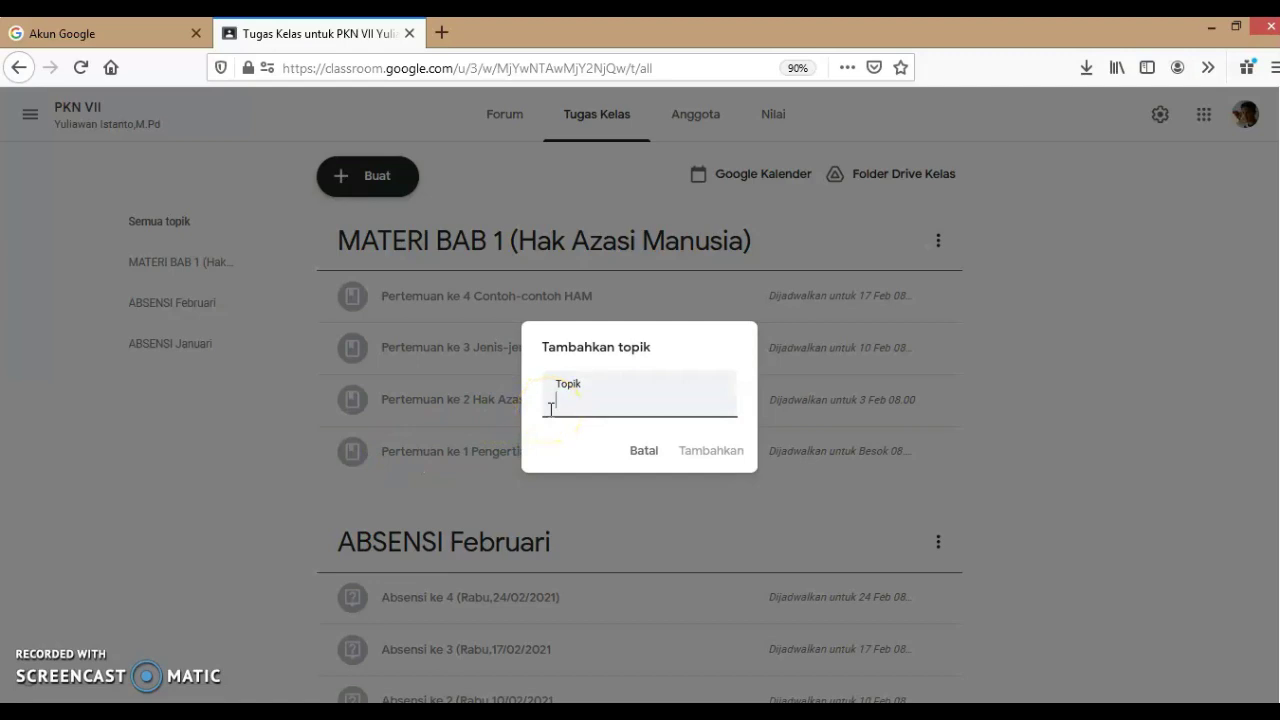
key(Tab)
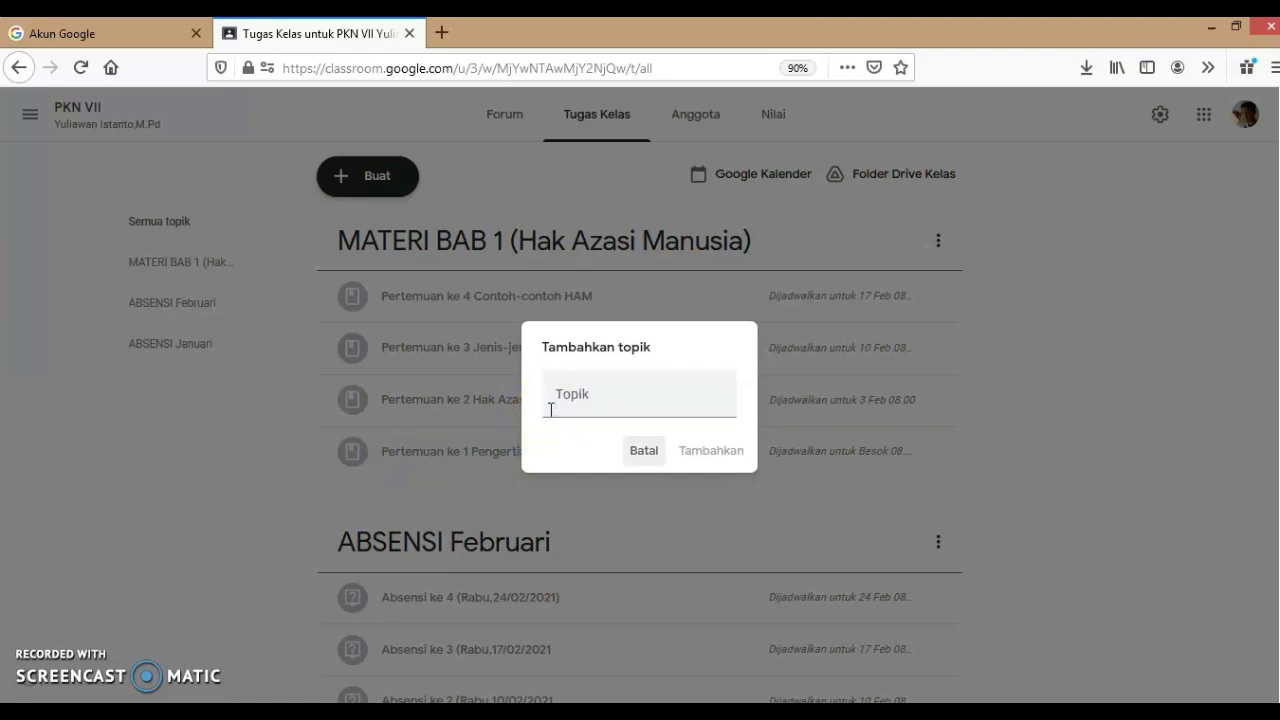
click(550, 409)
text(t)
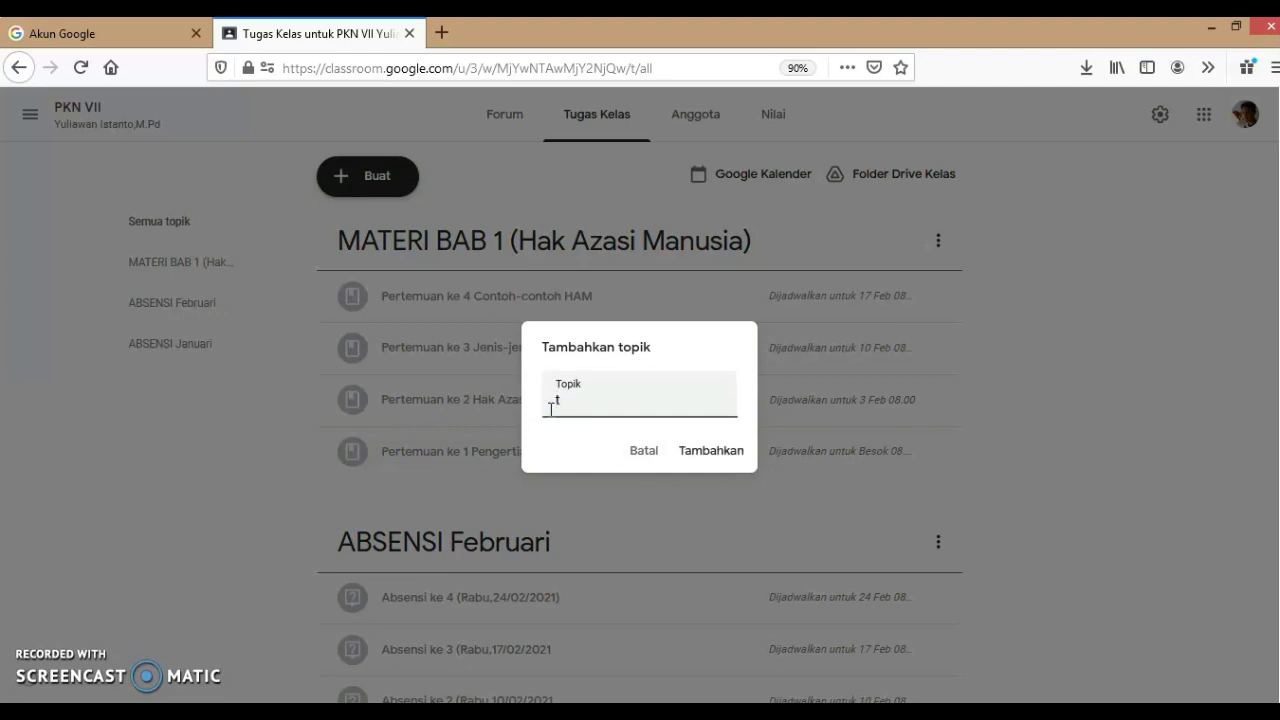
key(BackSpace)
text(TUGAS BAB 1)
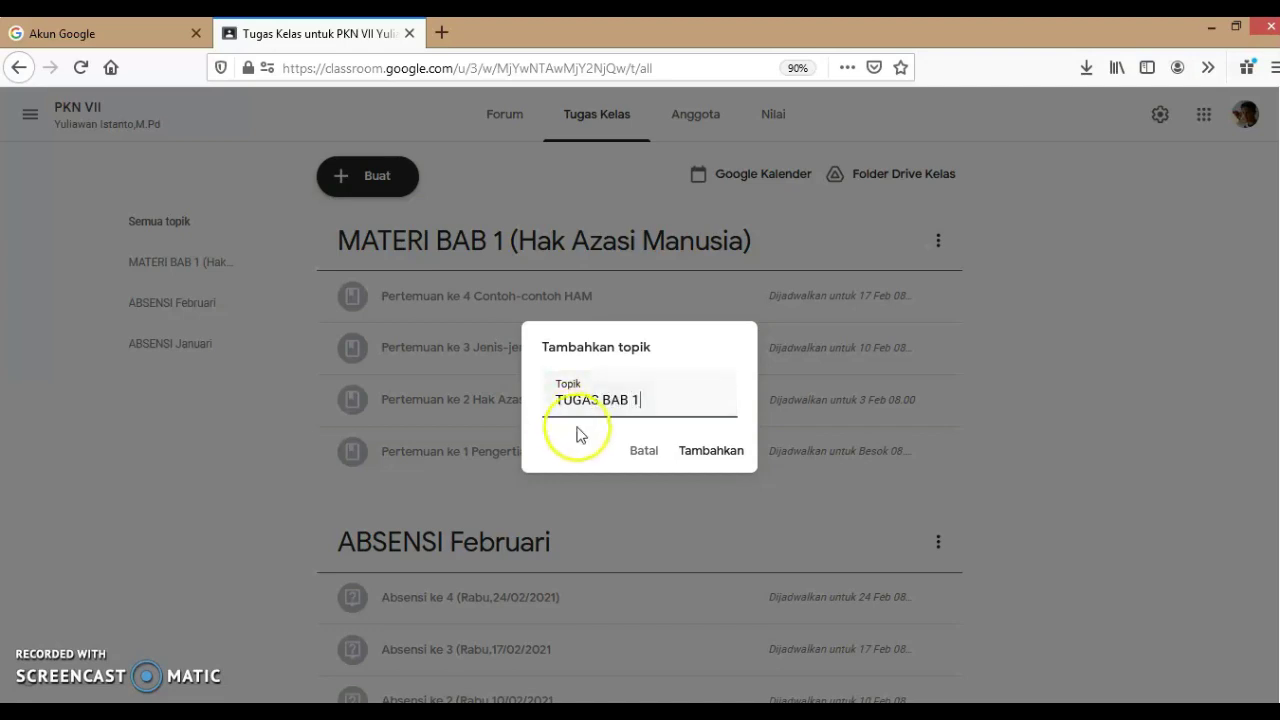
click(707, 455)
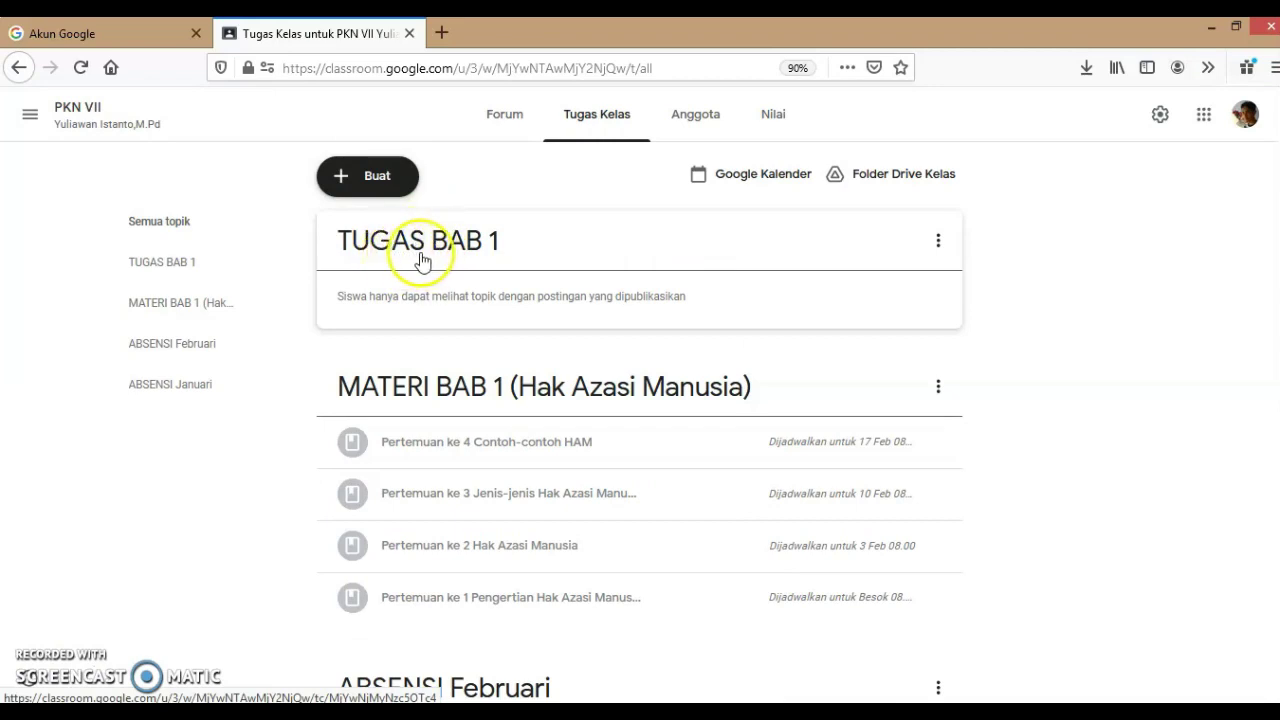
Create a new question with the two-line title "Latihan ke 1" and "Pengertian HAM"
click(375, 178)
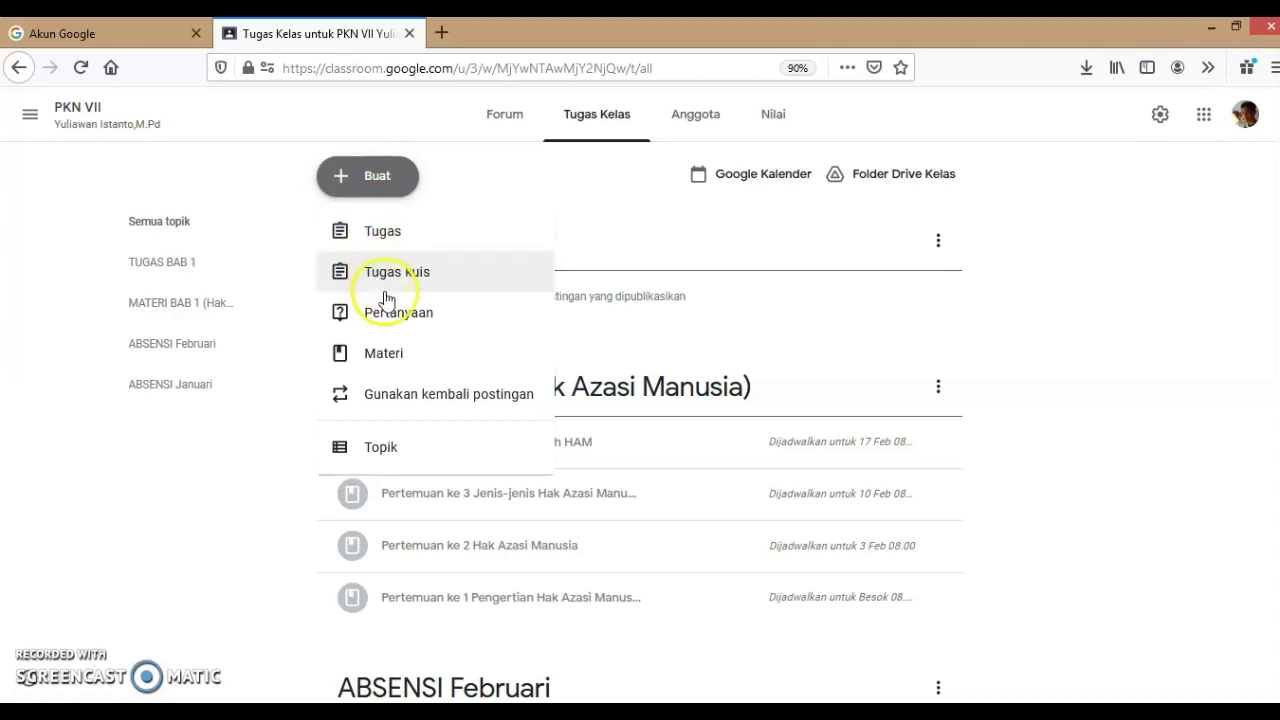
click(389, 316)
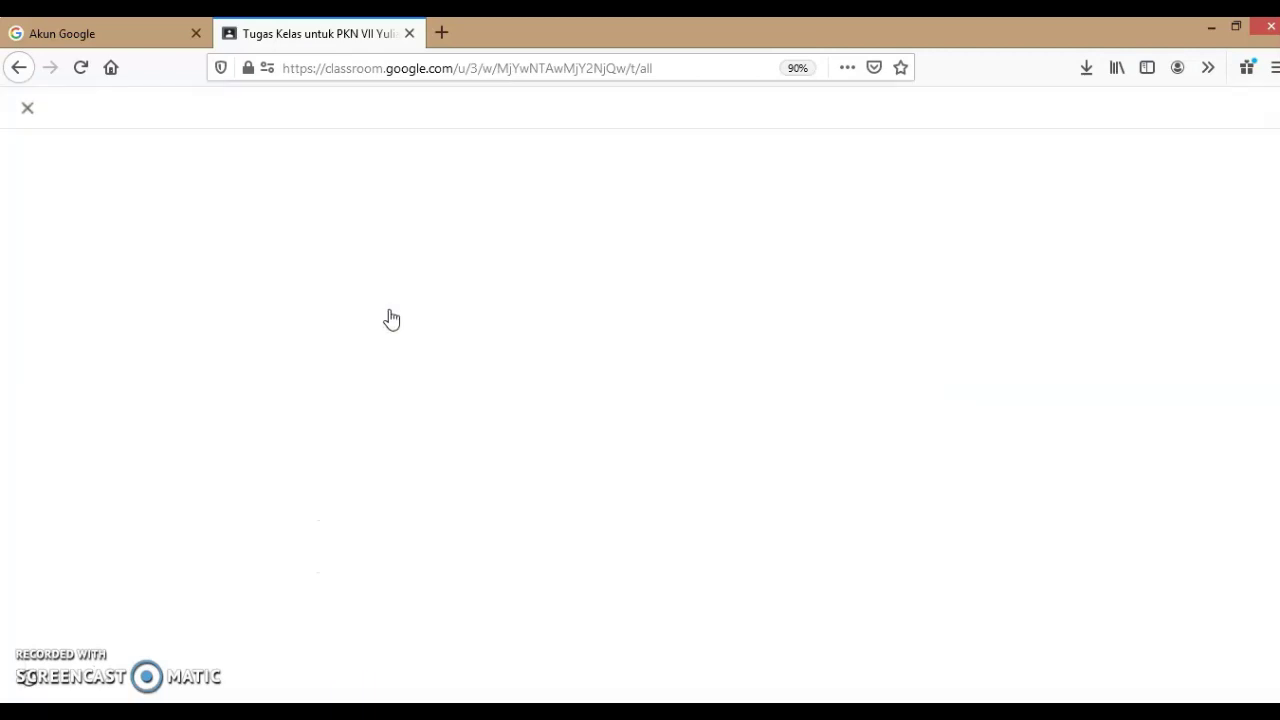
click(78, 186)
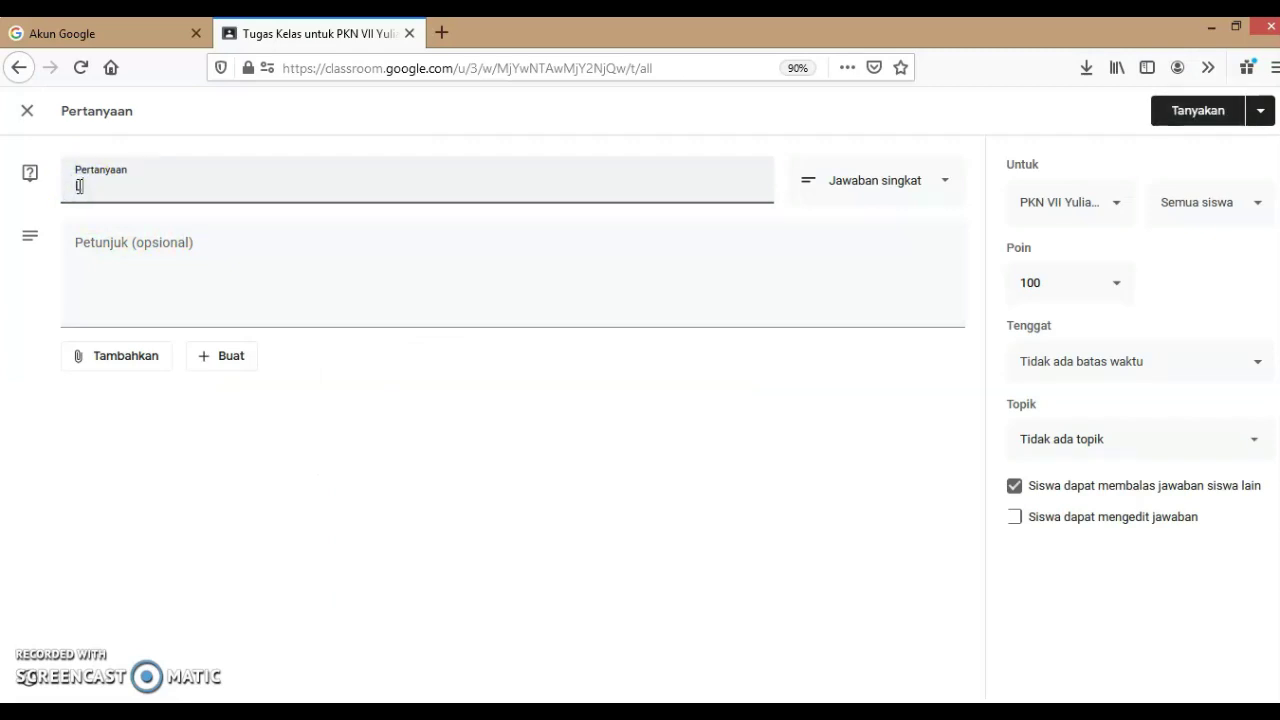
text(Latihan ke 1)
key(Return)
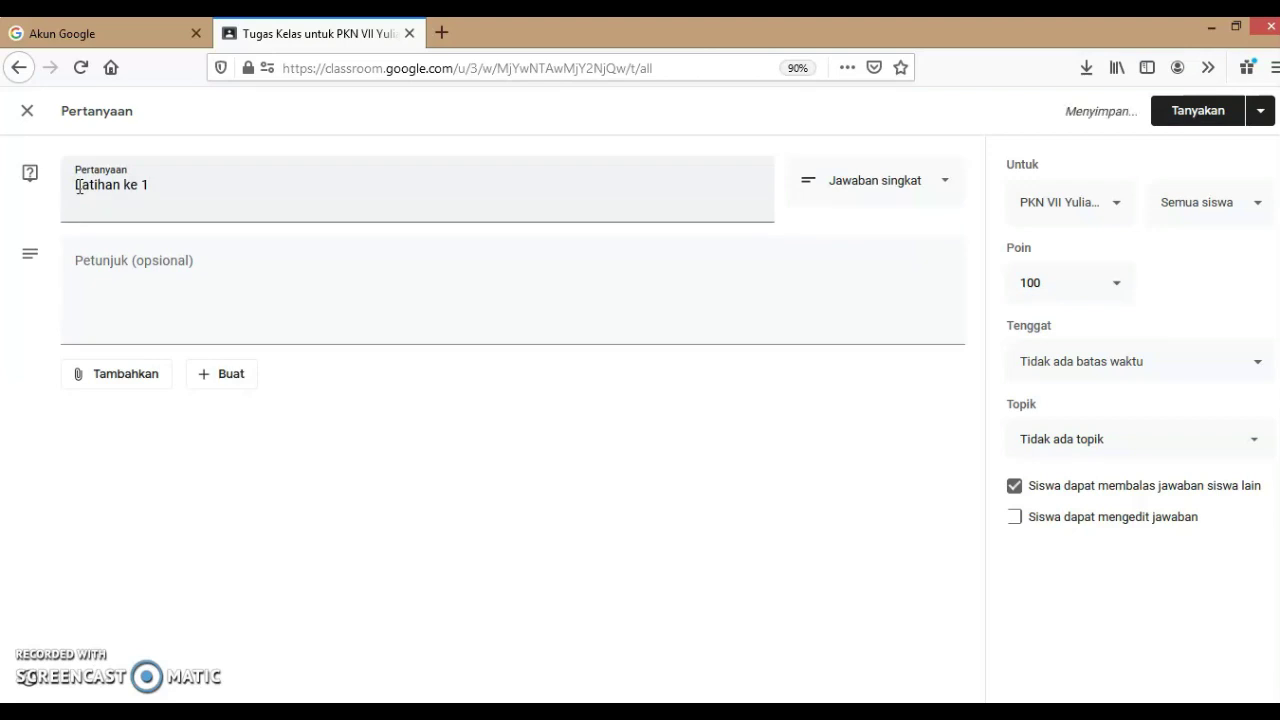
text(Peng)
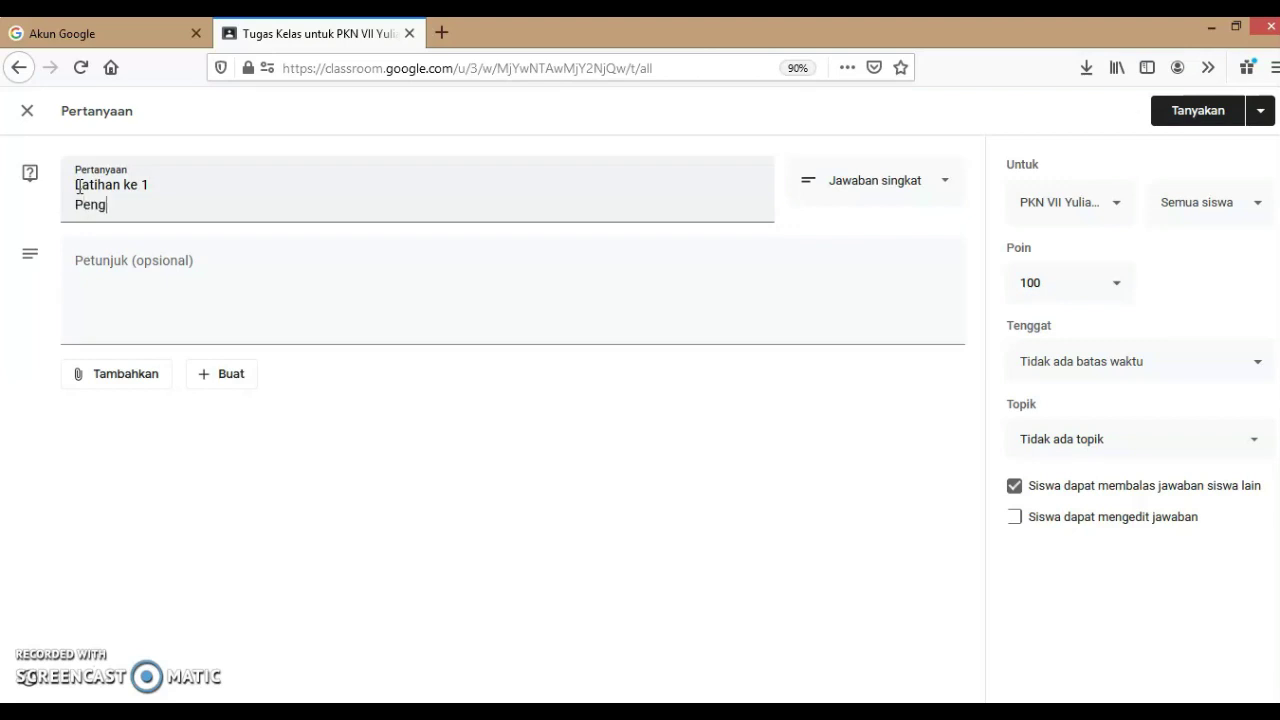
text(ertian HAM)
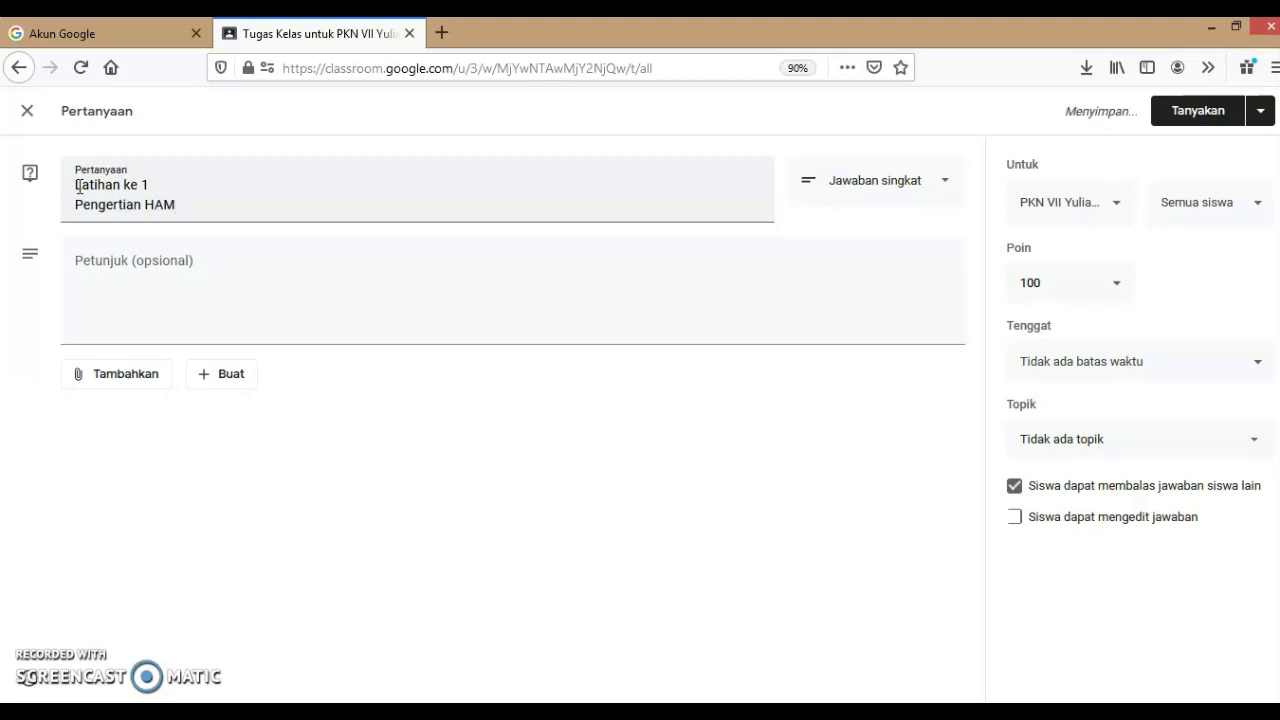
Fill in the question's instructions with "Baca Rangkuman Materi ini lalu jawab pertanyaannya"
click(81, 258)
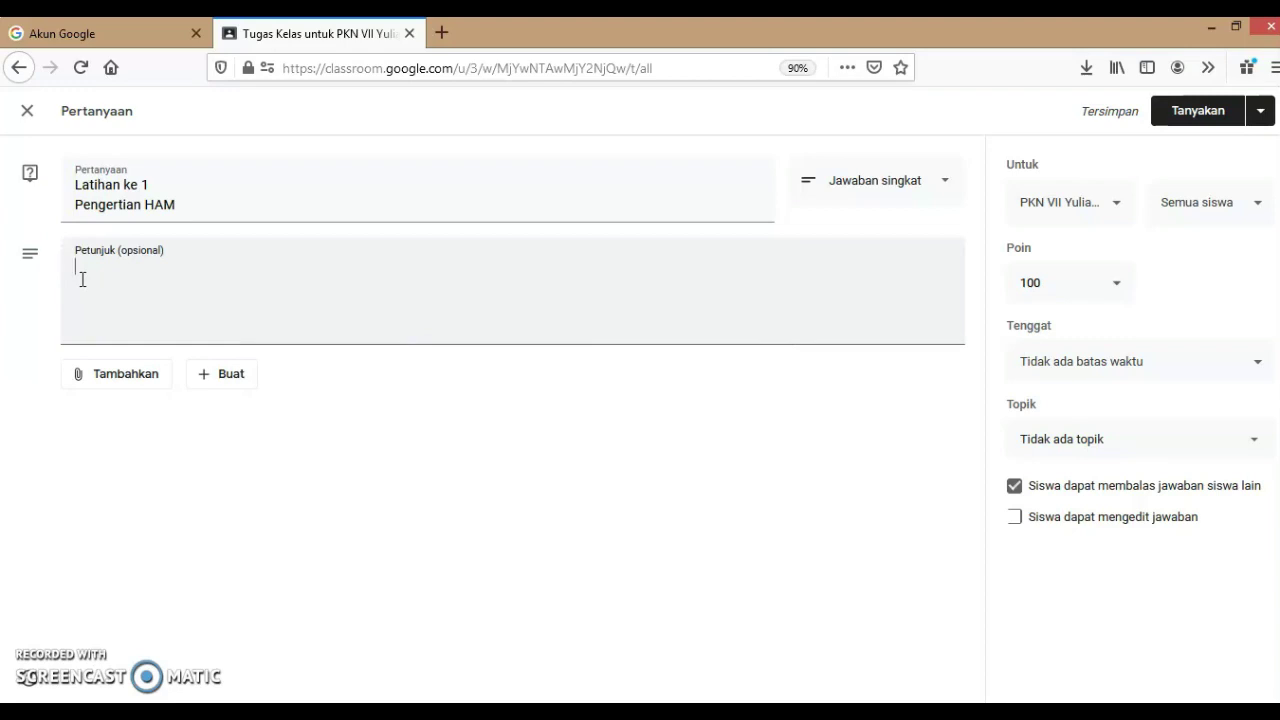
text(Baca Materi)
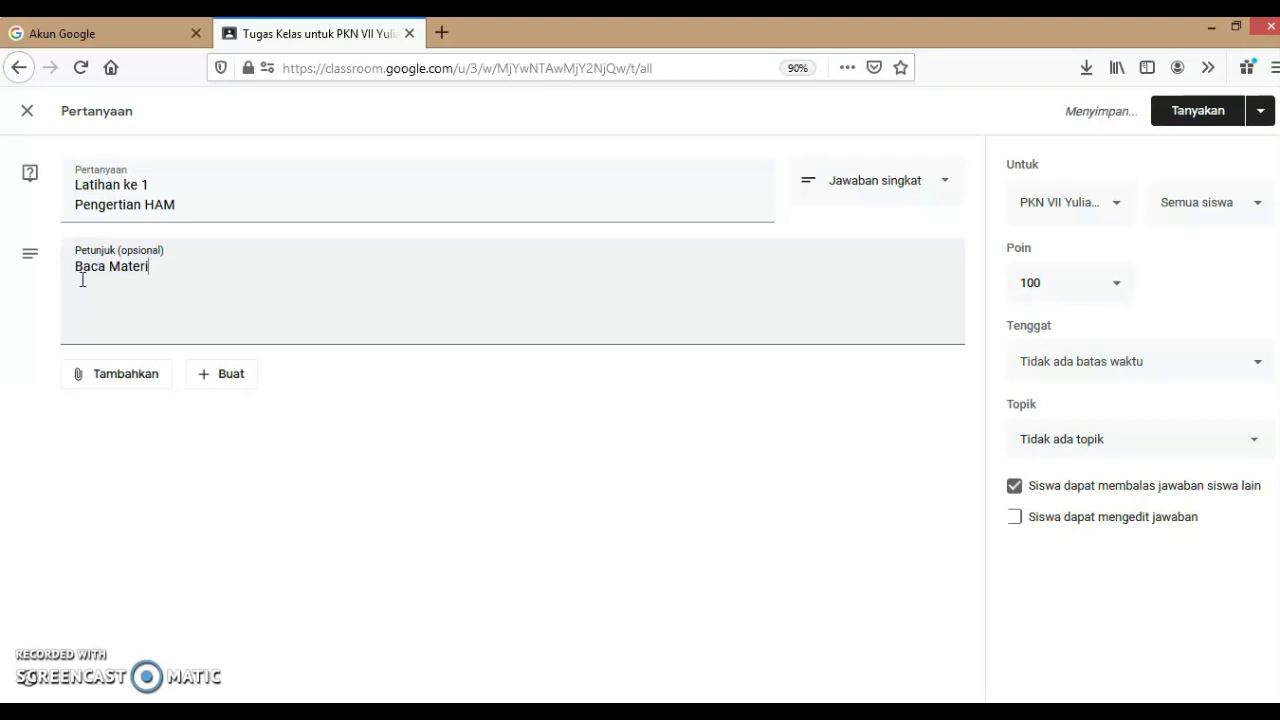
key(BackSpace)
key(BackSpace)
key(BackSpace)
key(BackSpace)
key(BackSpace)
key(BackSpace)
text(Rangkuma)
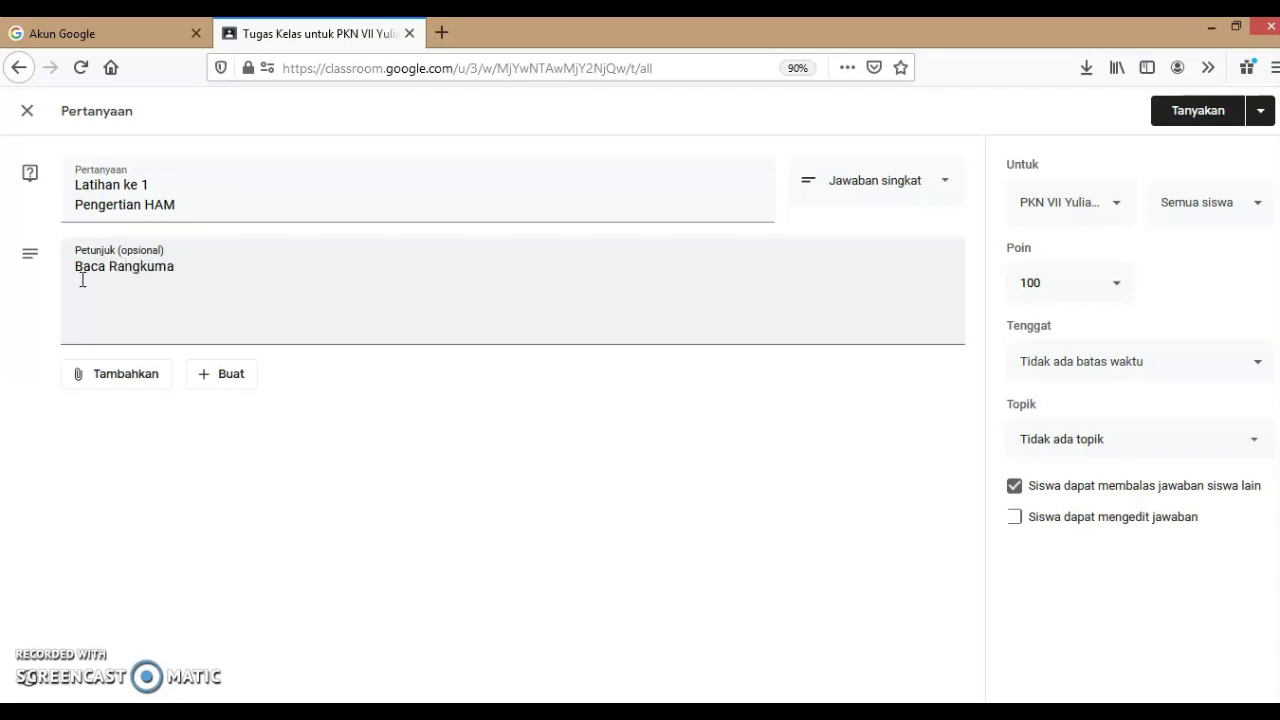
text(n Materi ini lalu jawab)
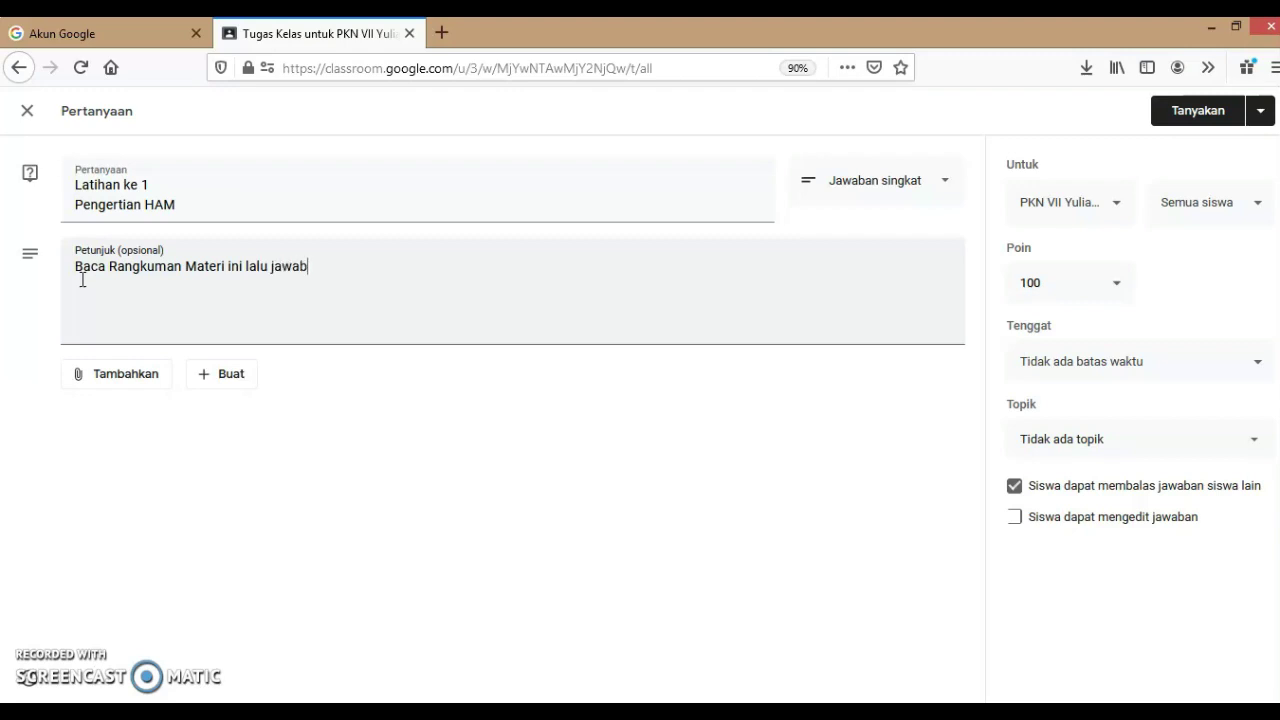
text( pertanyaannya)
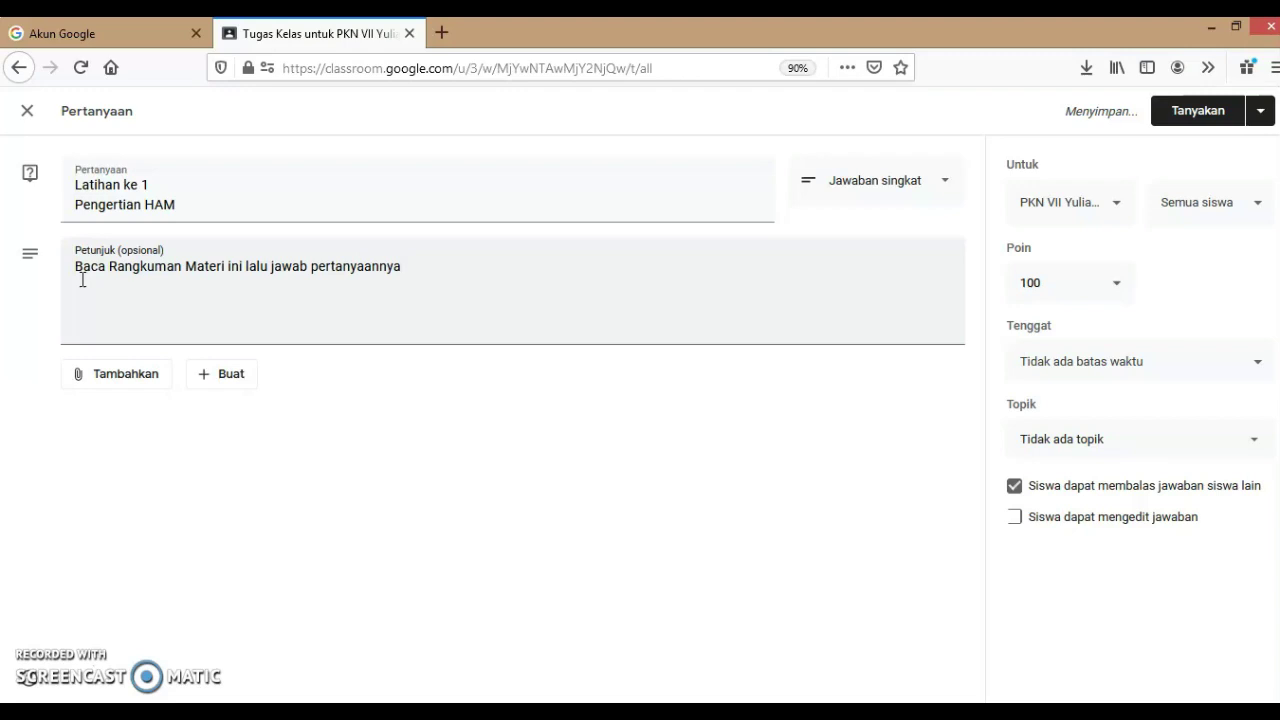
click(116, 288)
click(81, 290)
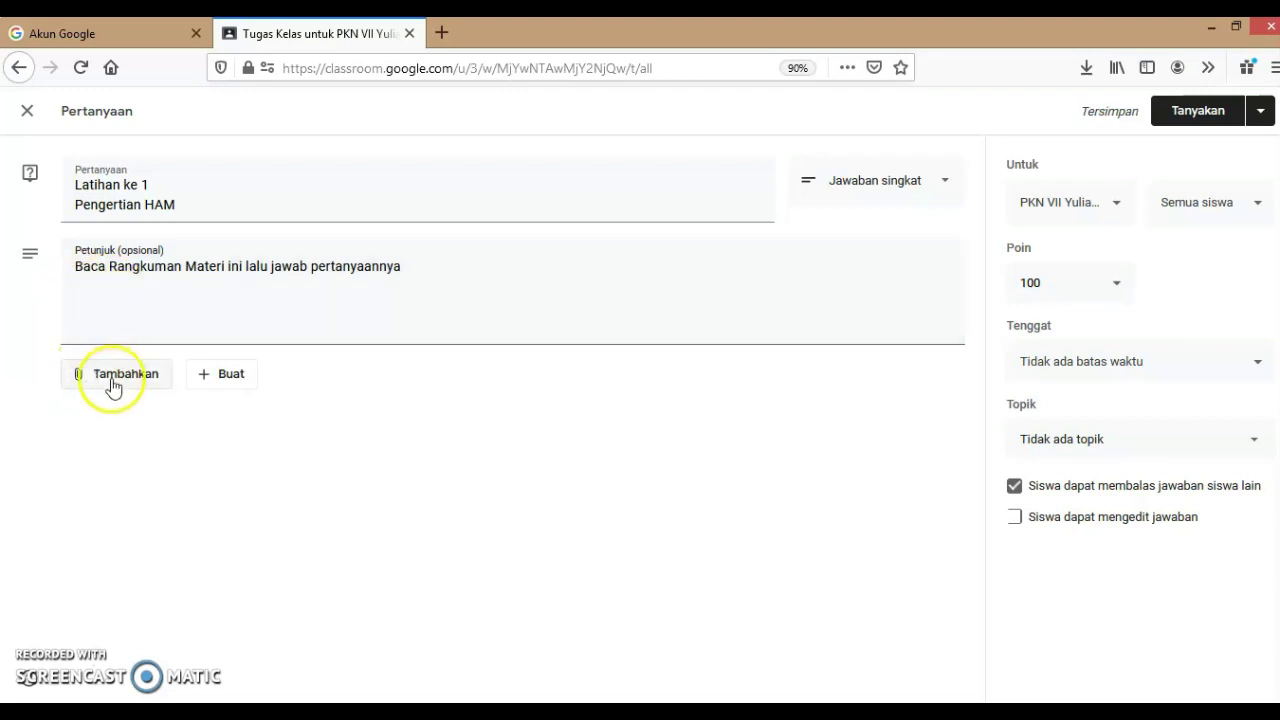
click(81, 293)
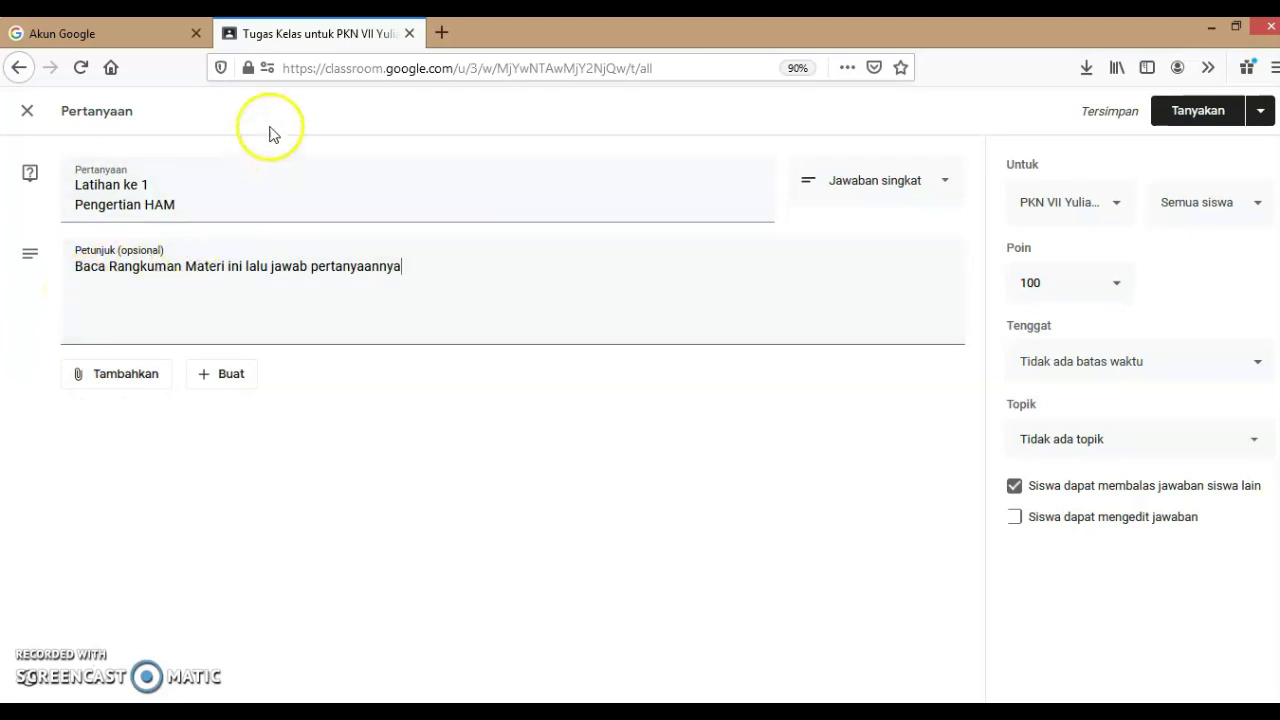
Open a new browser tab and enter a web address beginning with "www"
click(441, 33)
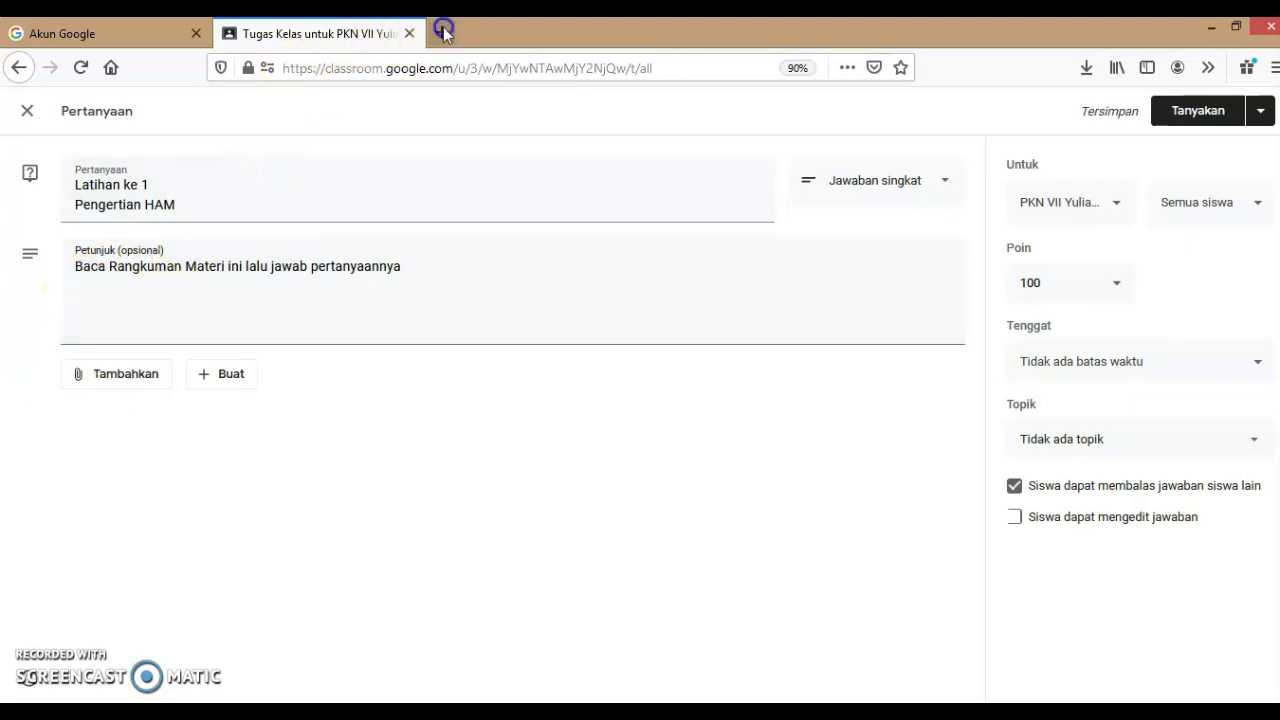
click(245, 67)
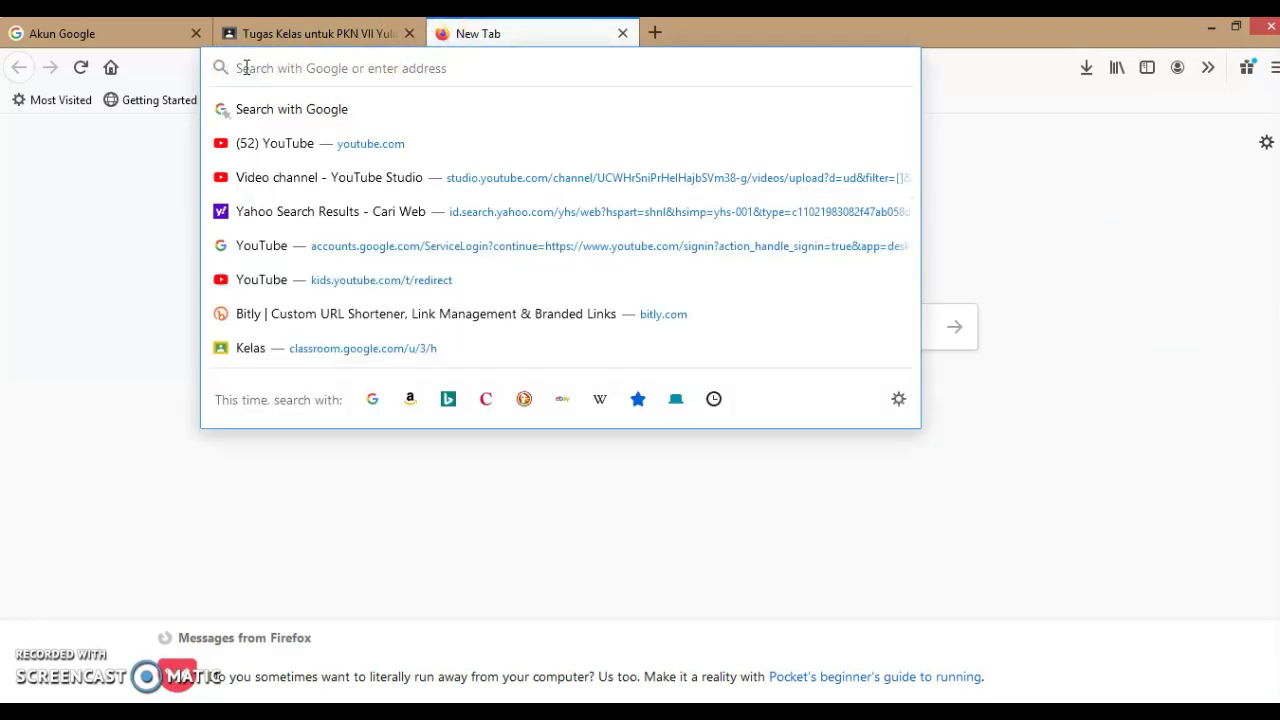
text(w)
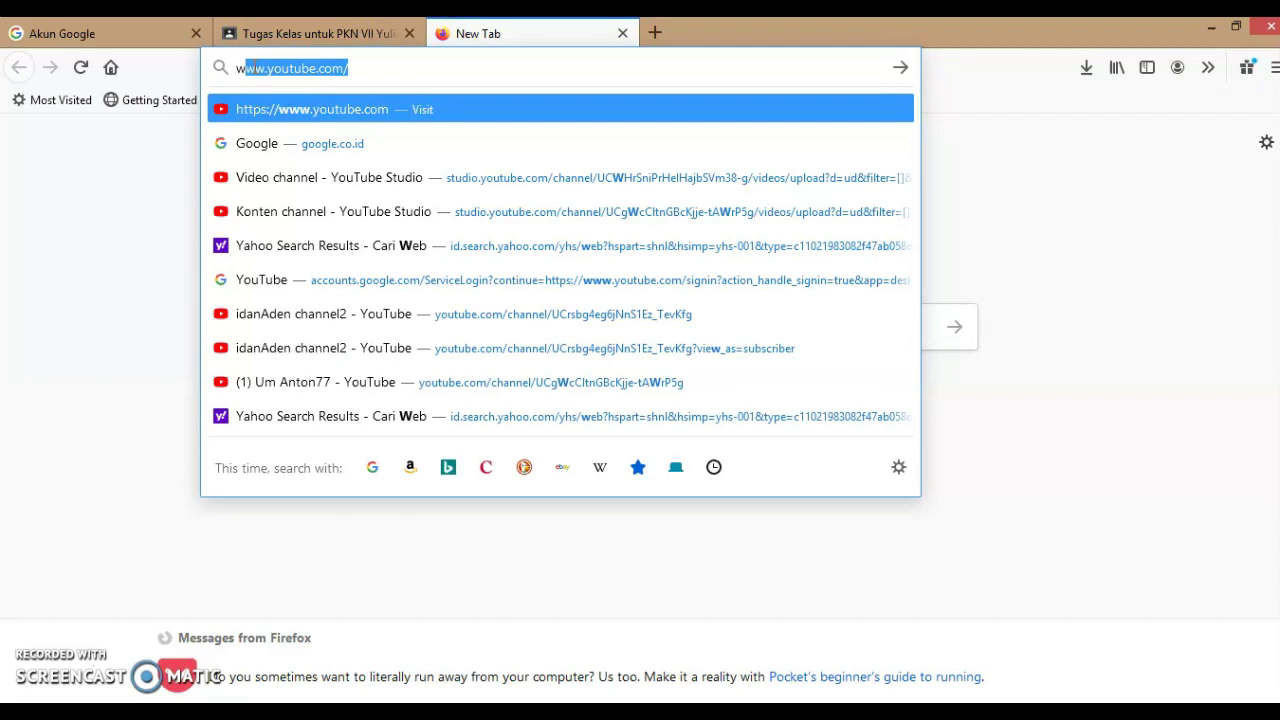
text(ww)
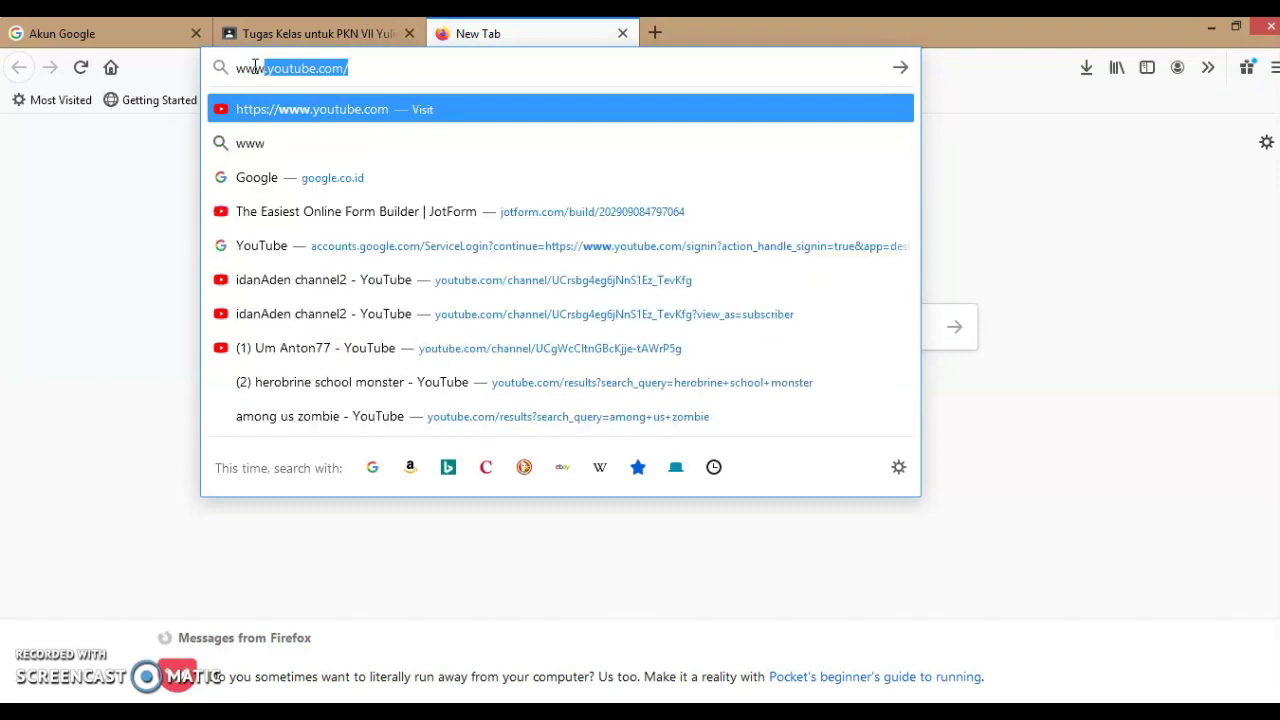
text(.googl)
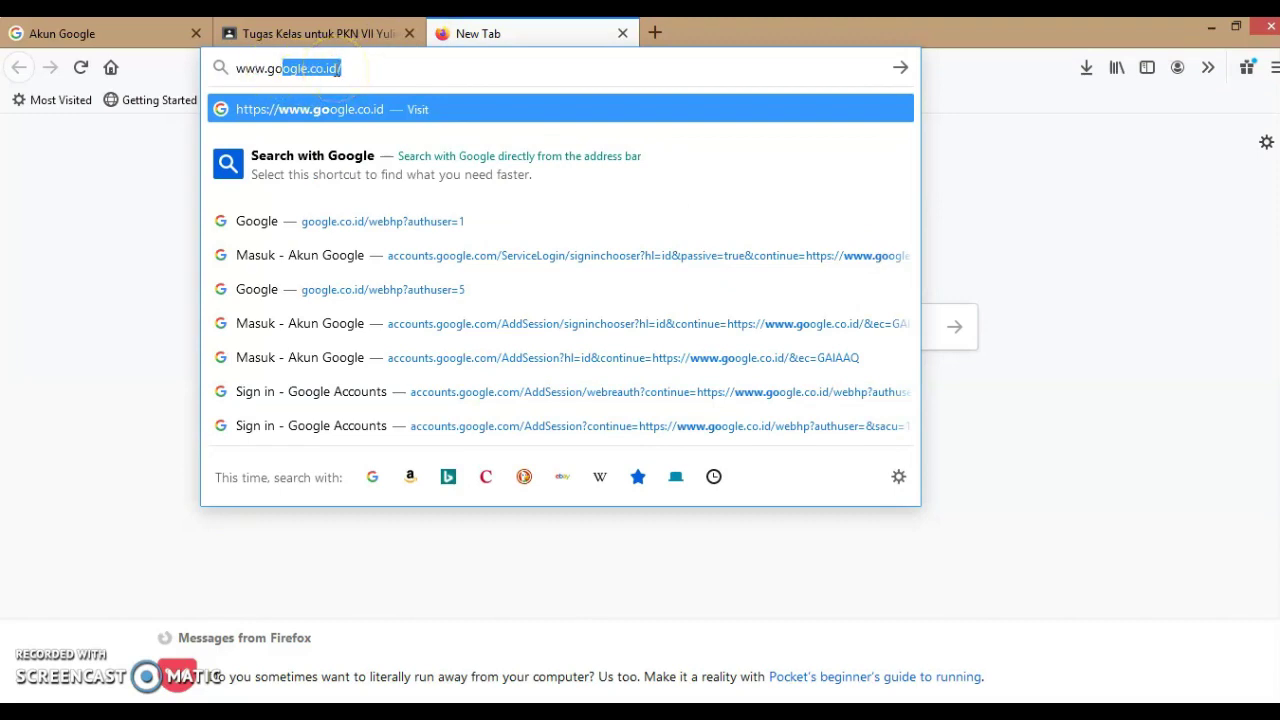
key(Return)
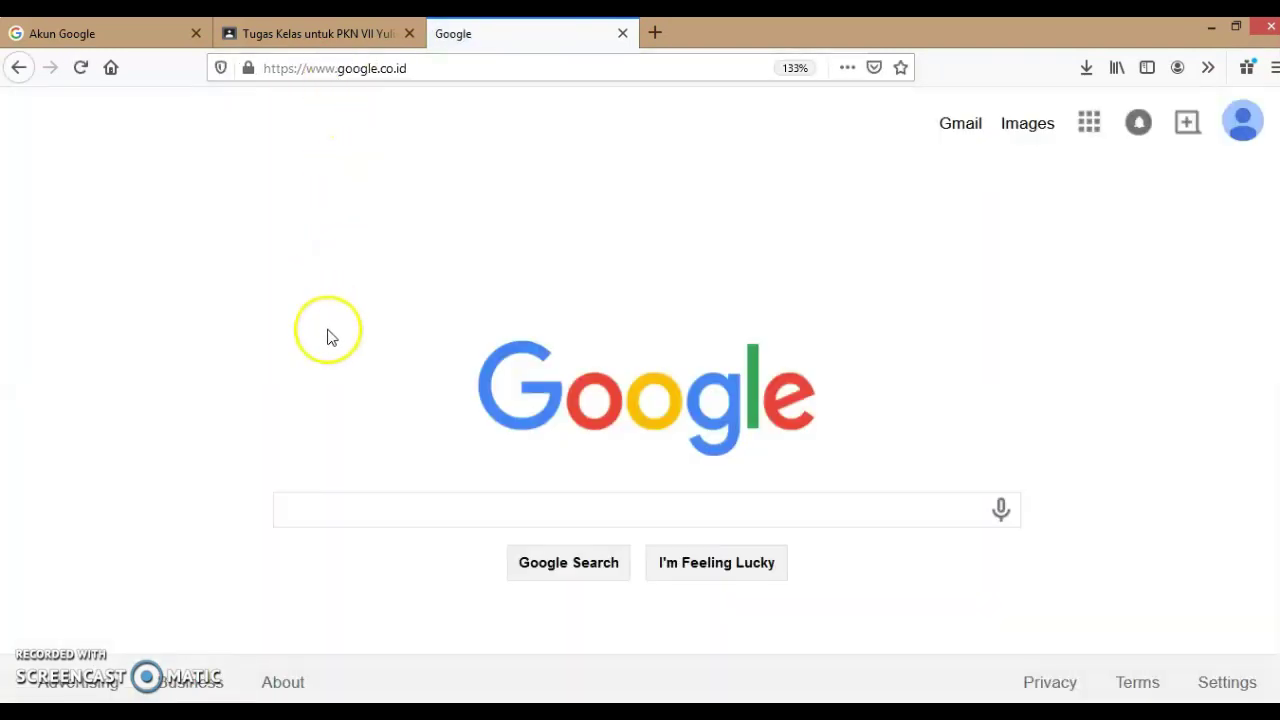
click(296, 511)
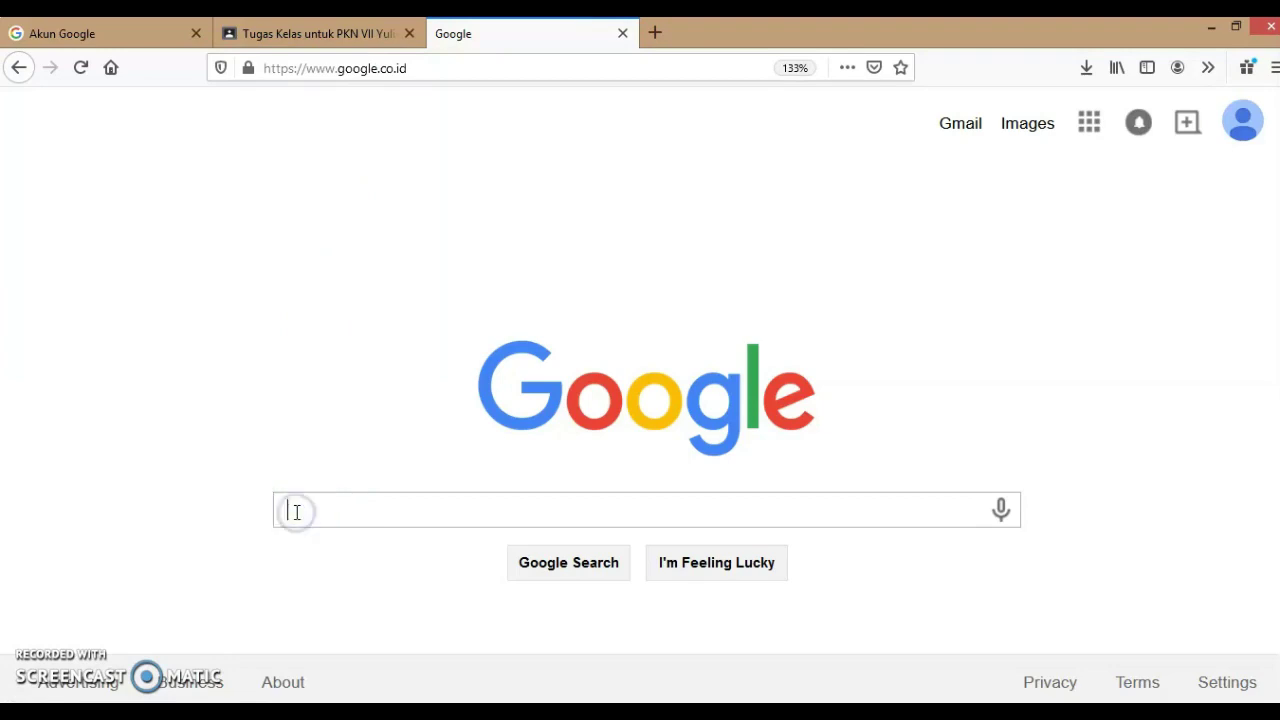
text(Penger)
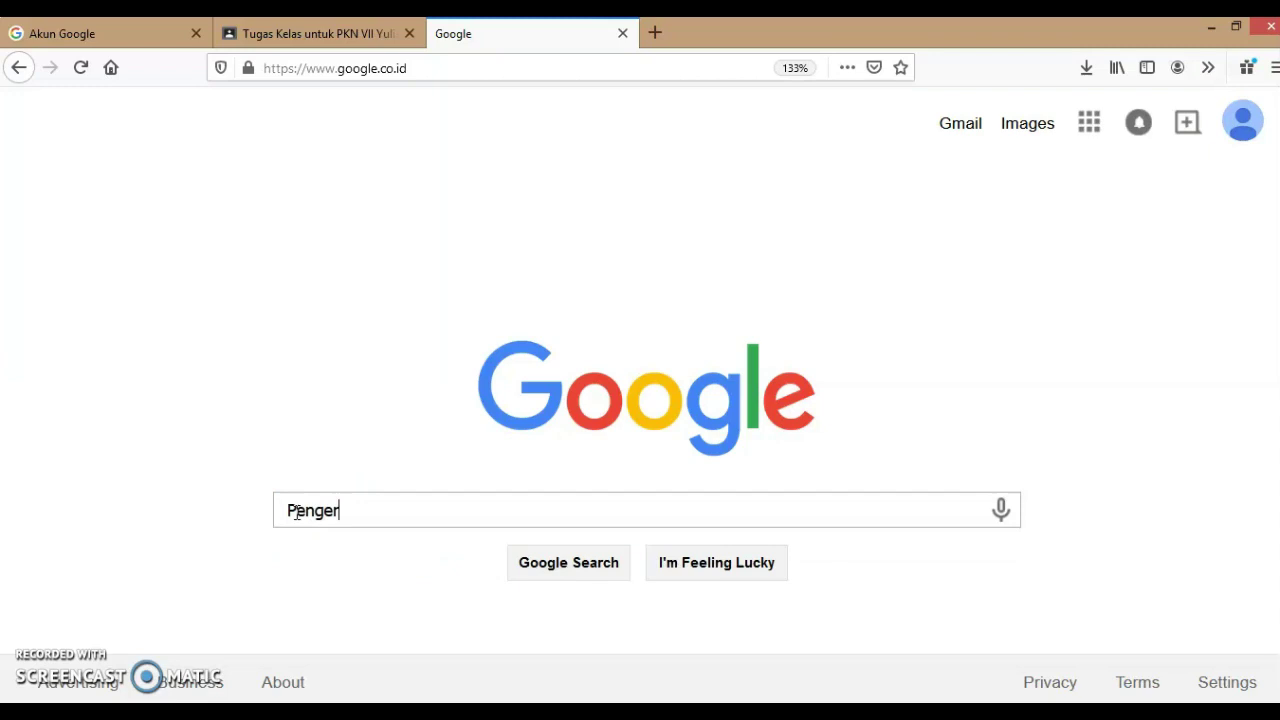
text(tian Hak Aza)
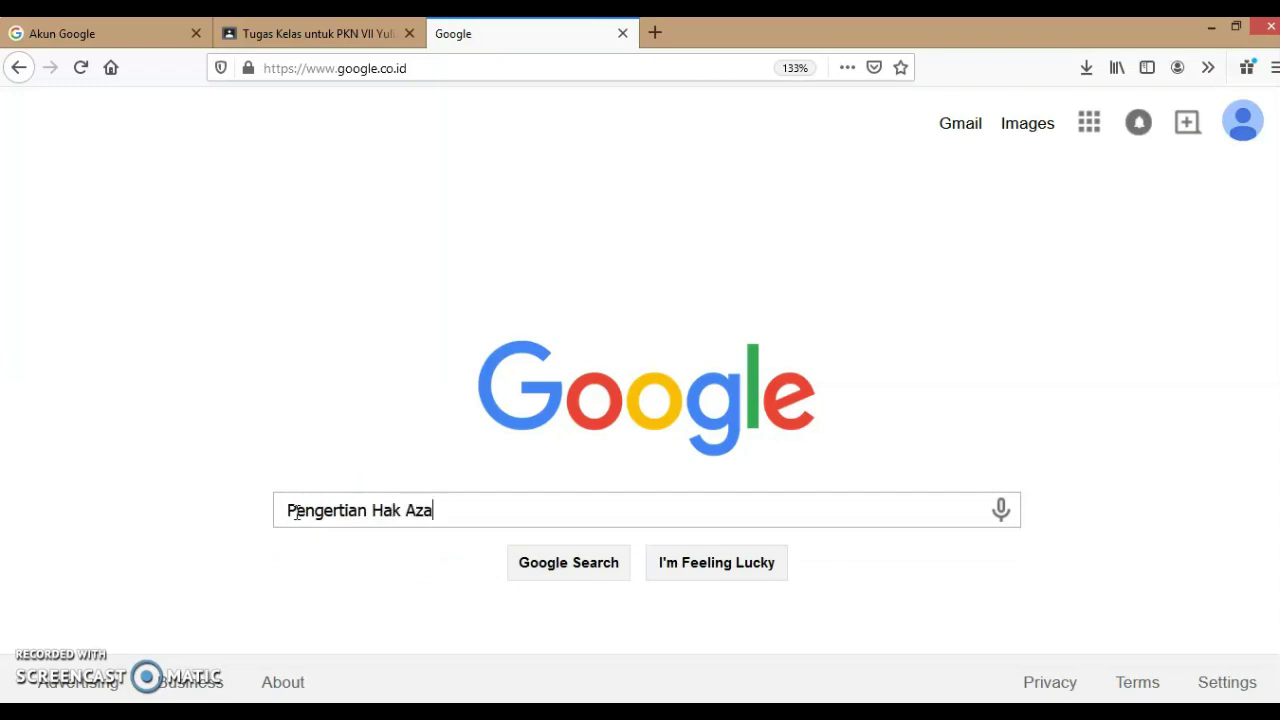
text(si Manusia)
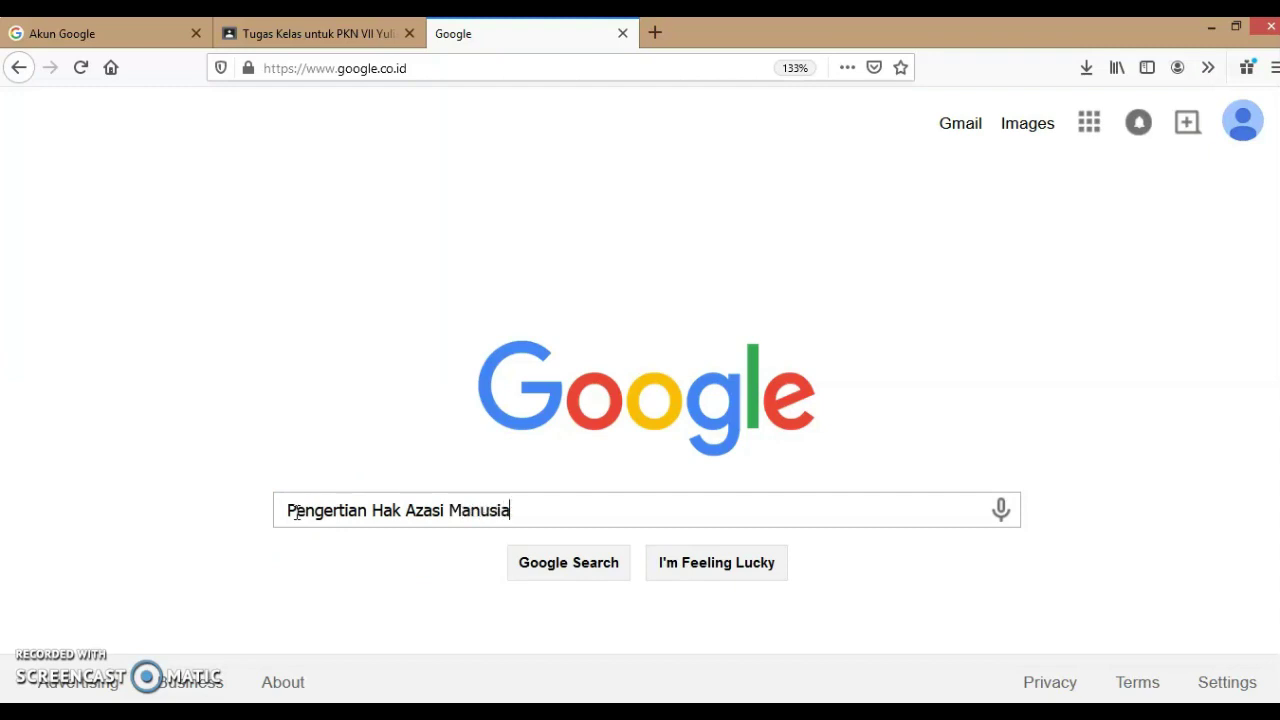
key(Return)
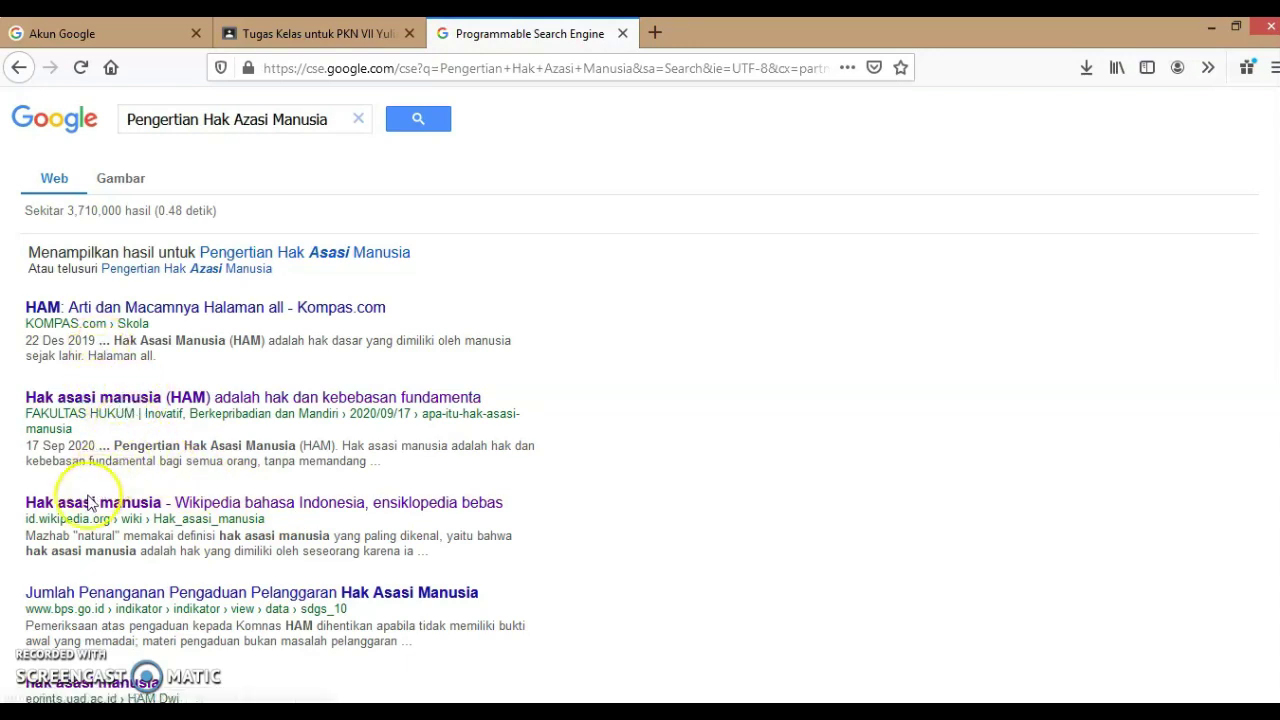
Open the Indonesian Wikipedia article on Hak asasi manusia and copy its three introductory paragraphs
click(140, 505)
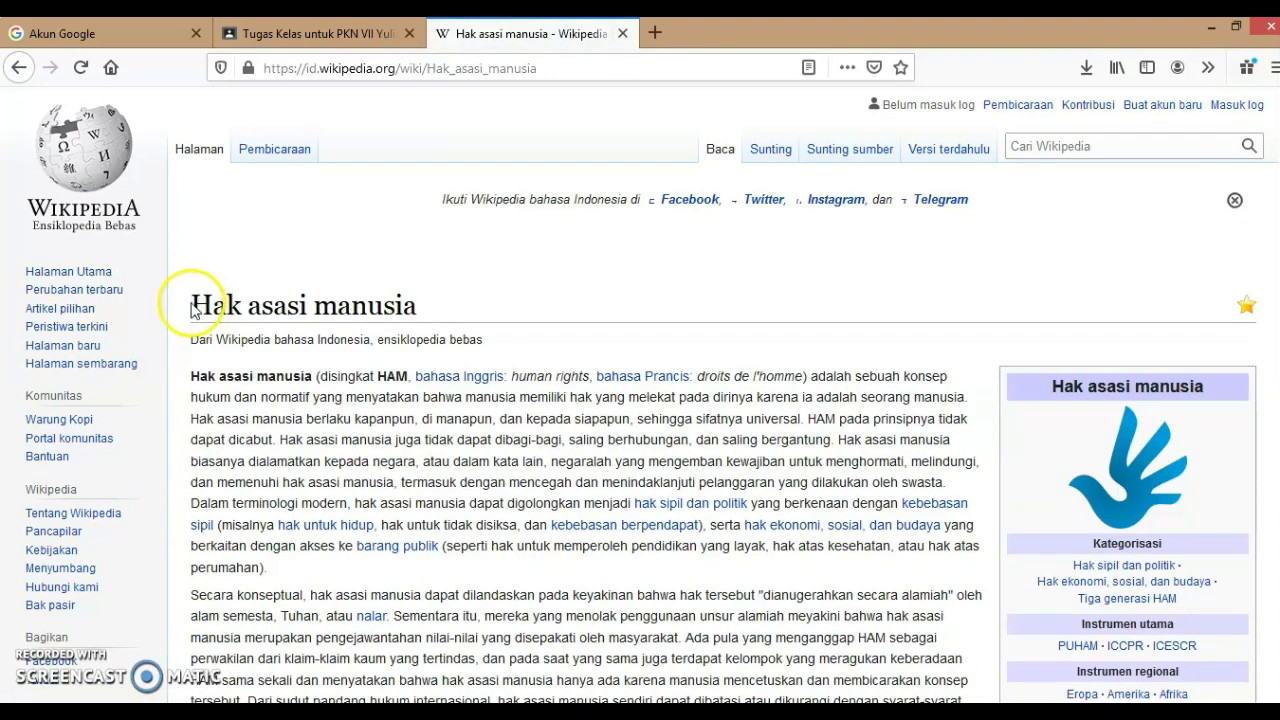
click(192, 374)
drag(192, 374, 636, 441)
drag(688, 514, 787, 604)
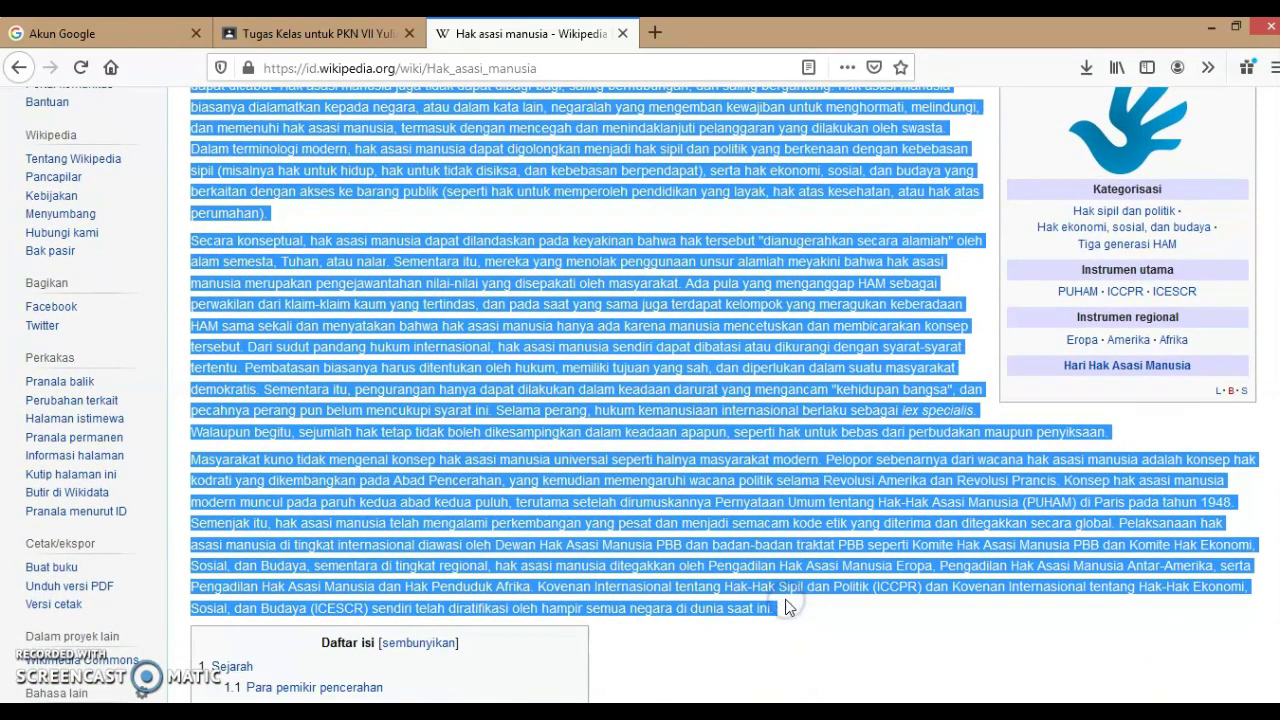
right_click(741, 512)
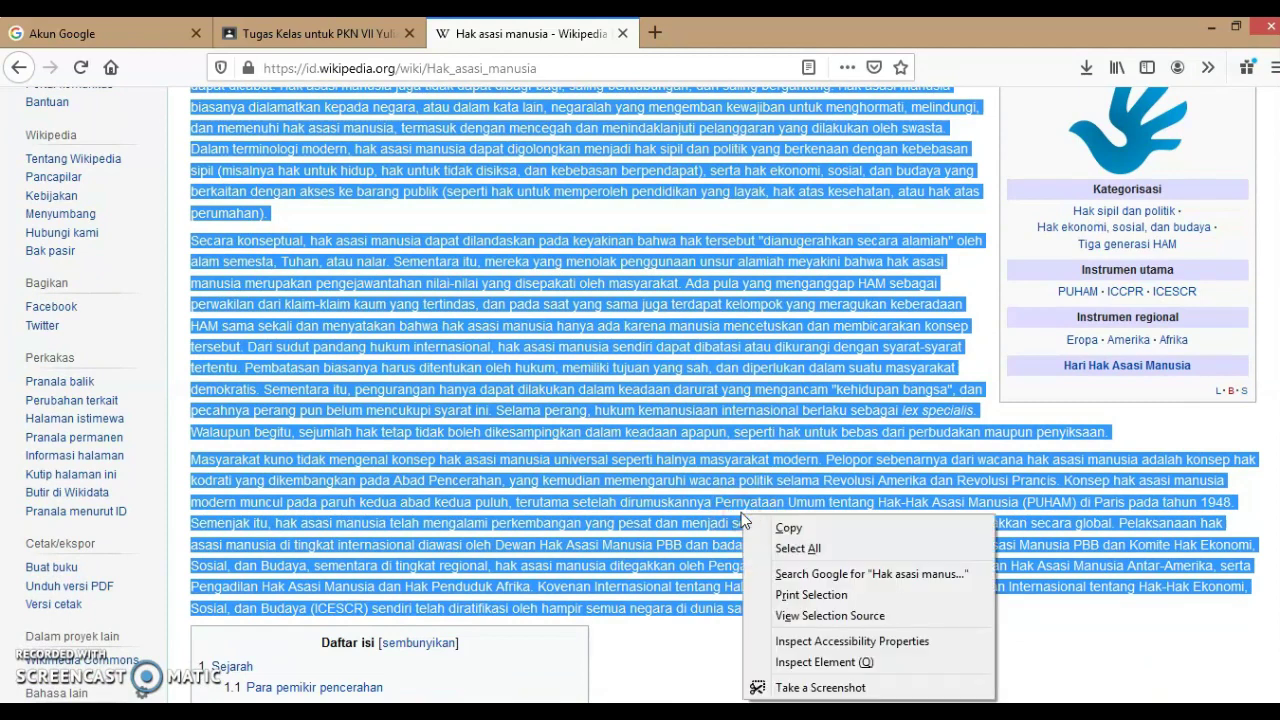
click(783, 530)
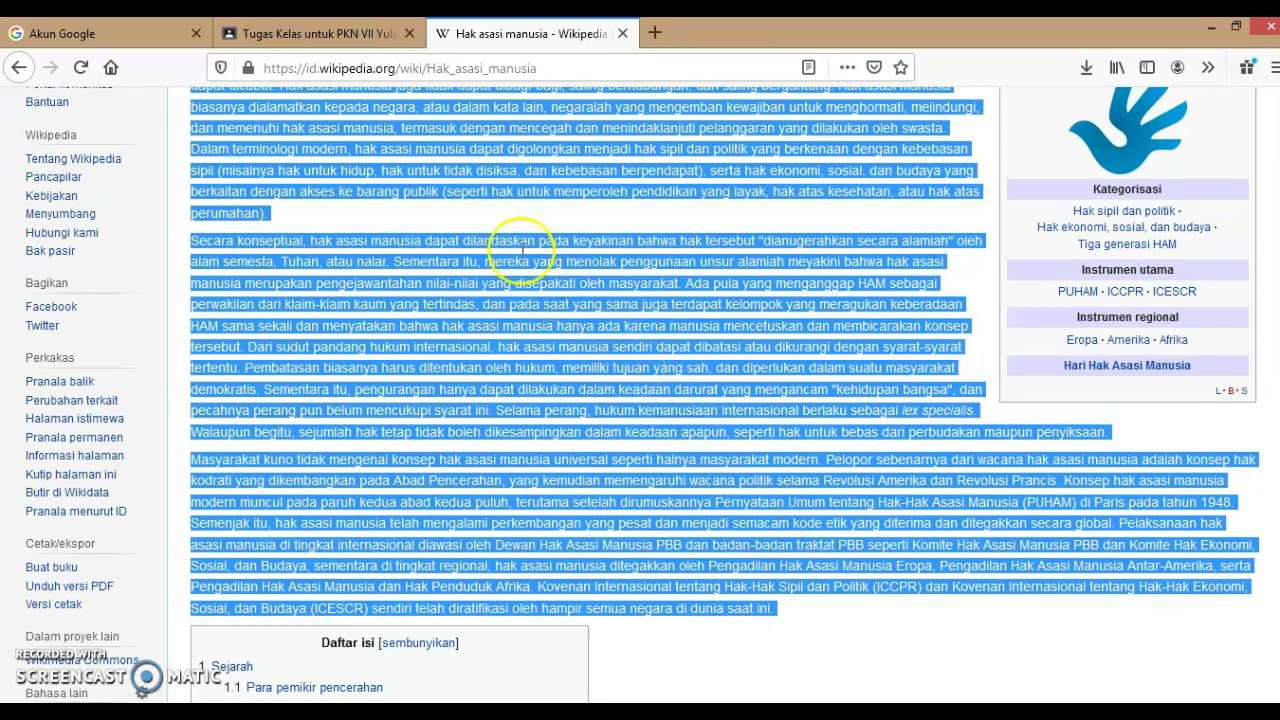
Return to the Classroom question and paste the copied paragraphs on a new line below the existing instruction text
click(323, 40)
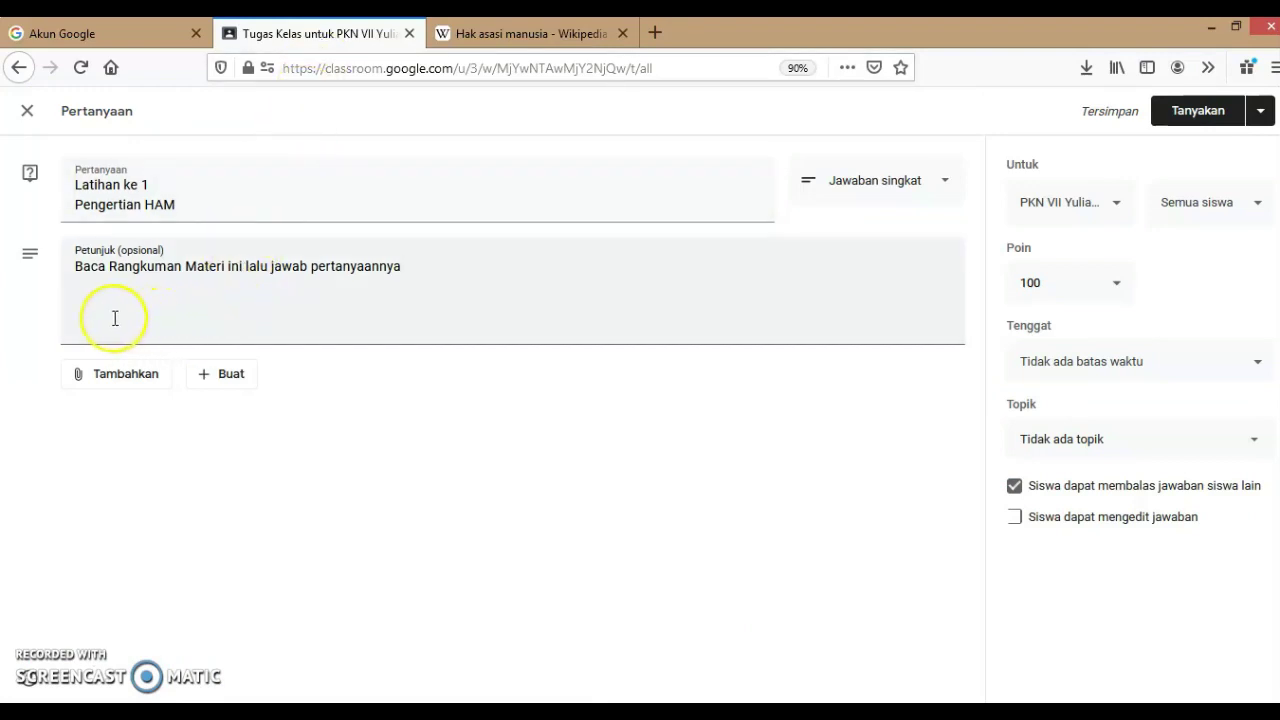
click(78, 284)
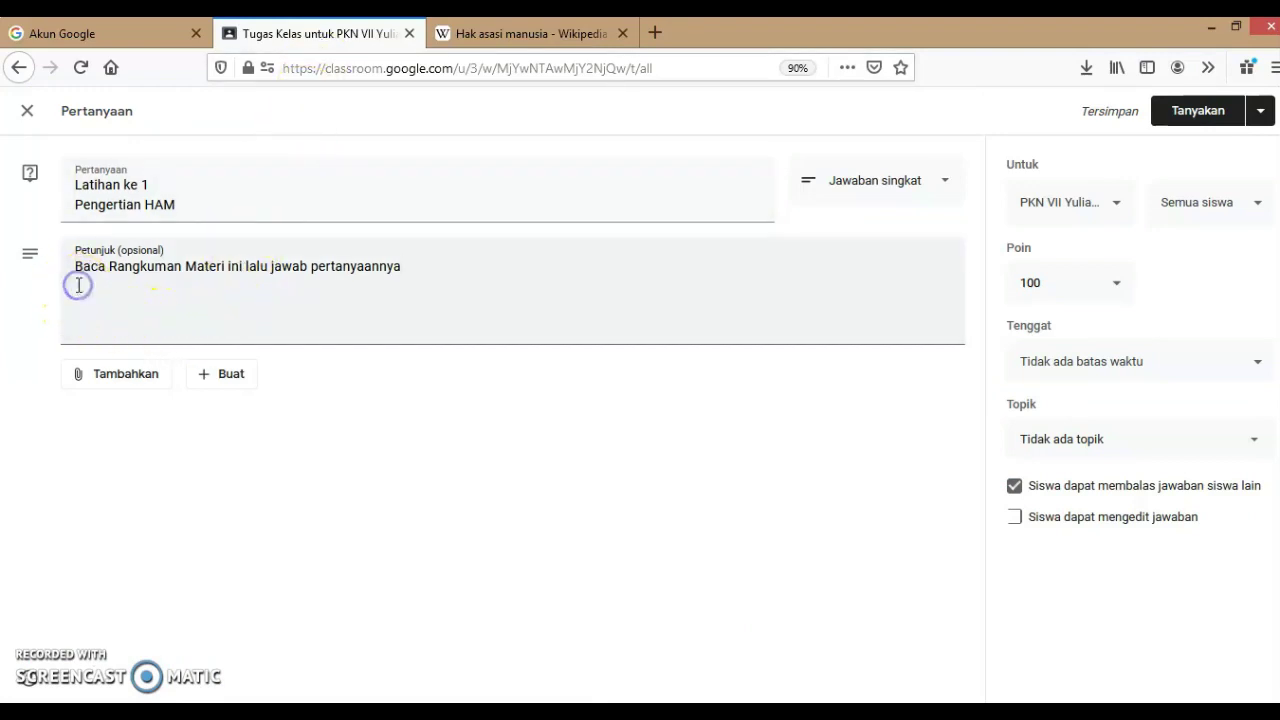
click(409, 269)
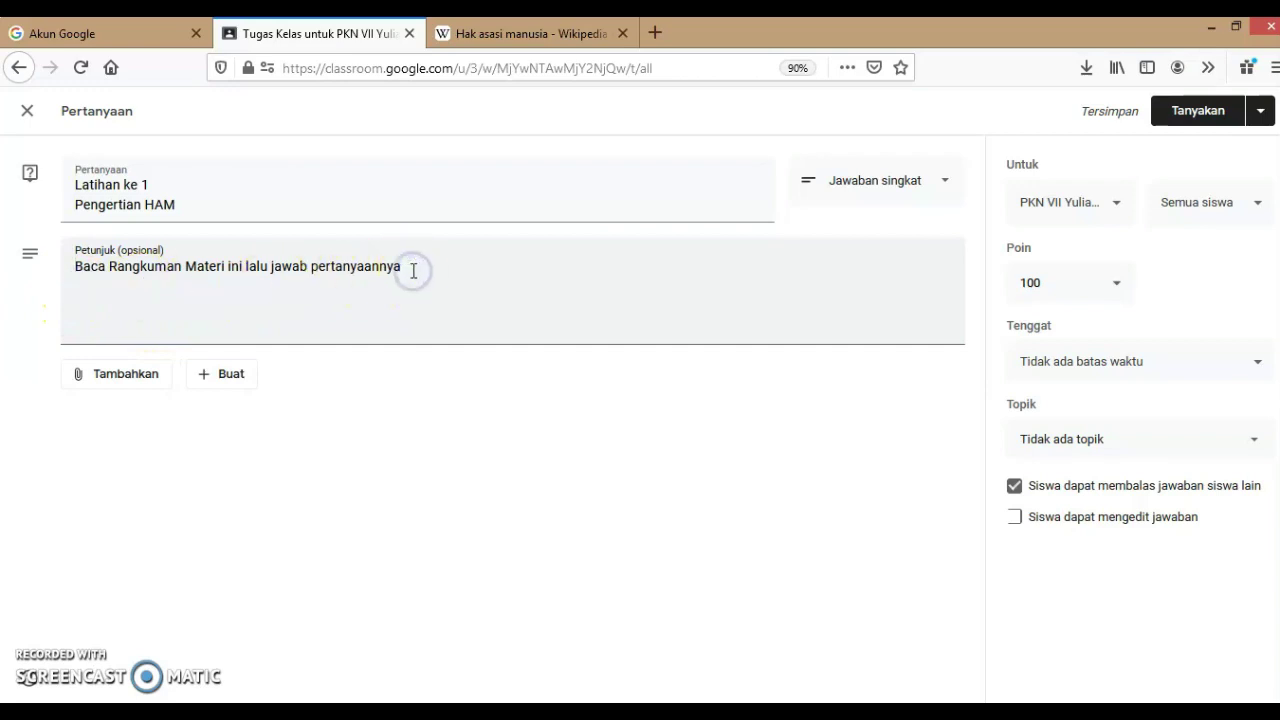
key(Return)
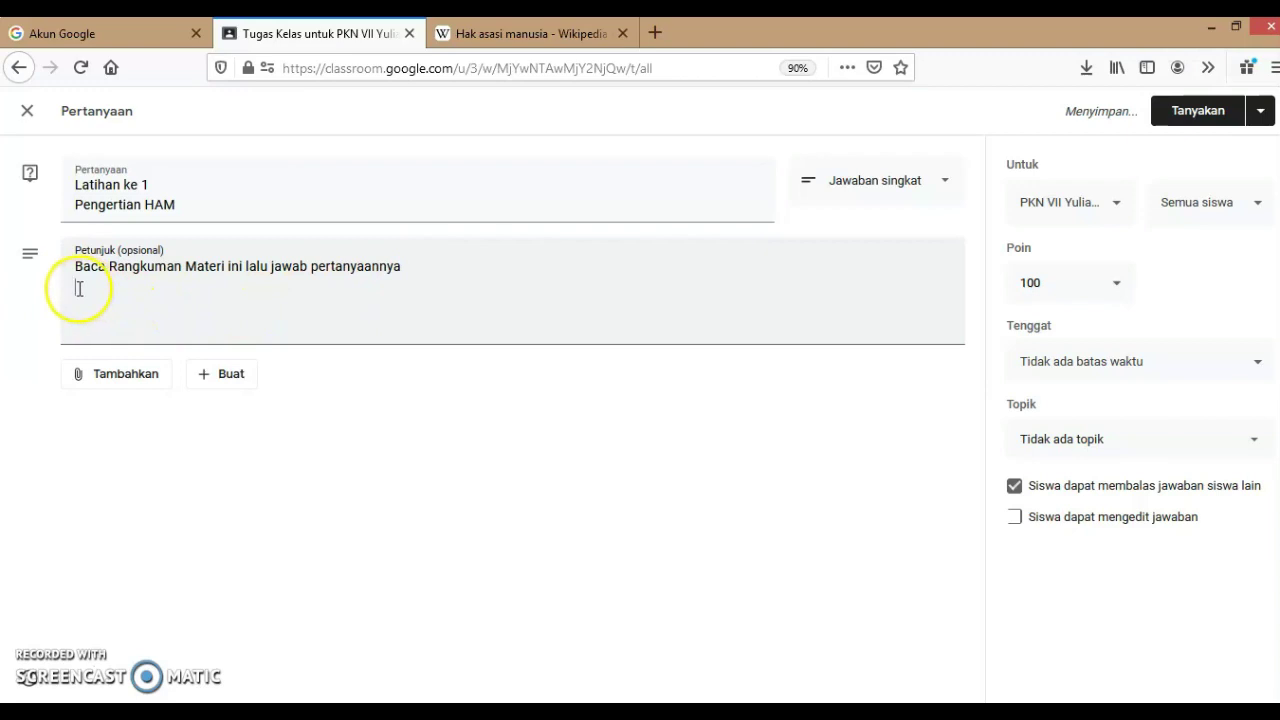
right_click(79, 288)
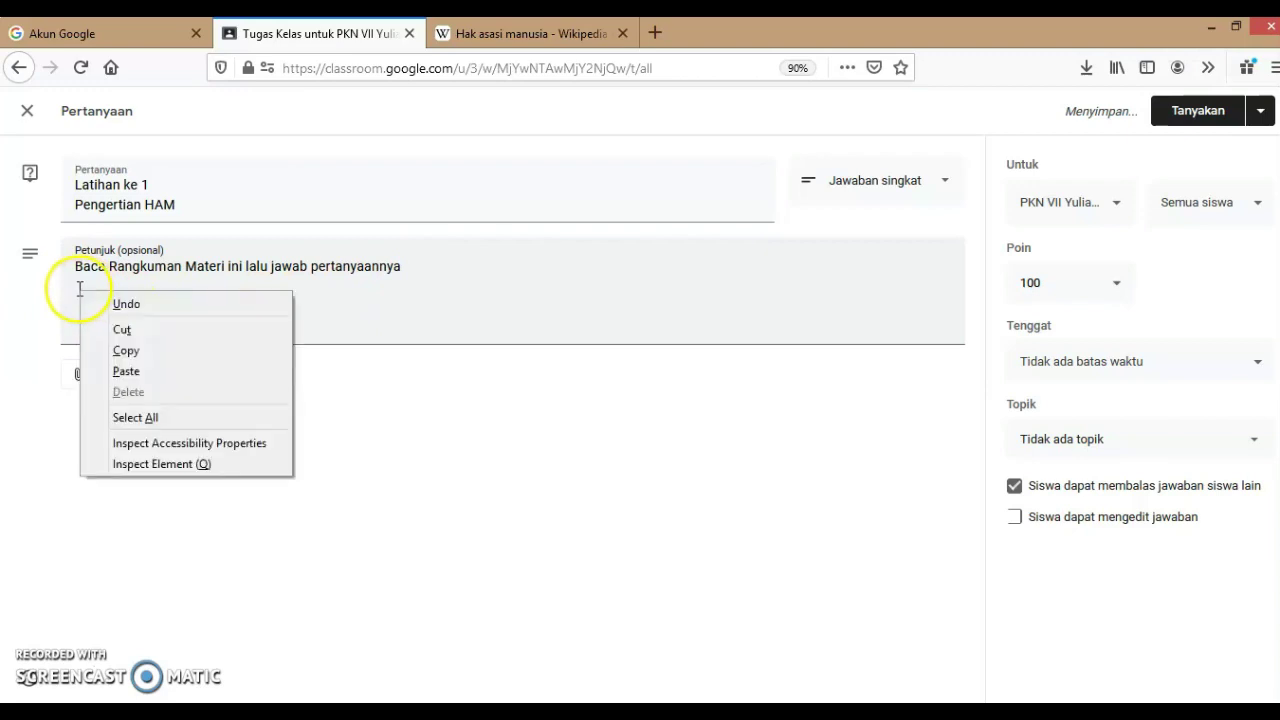
click(137, 372)
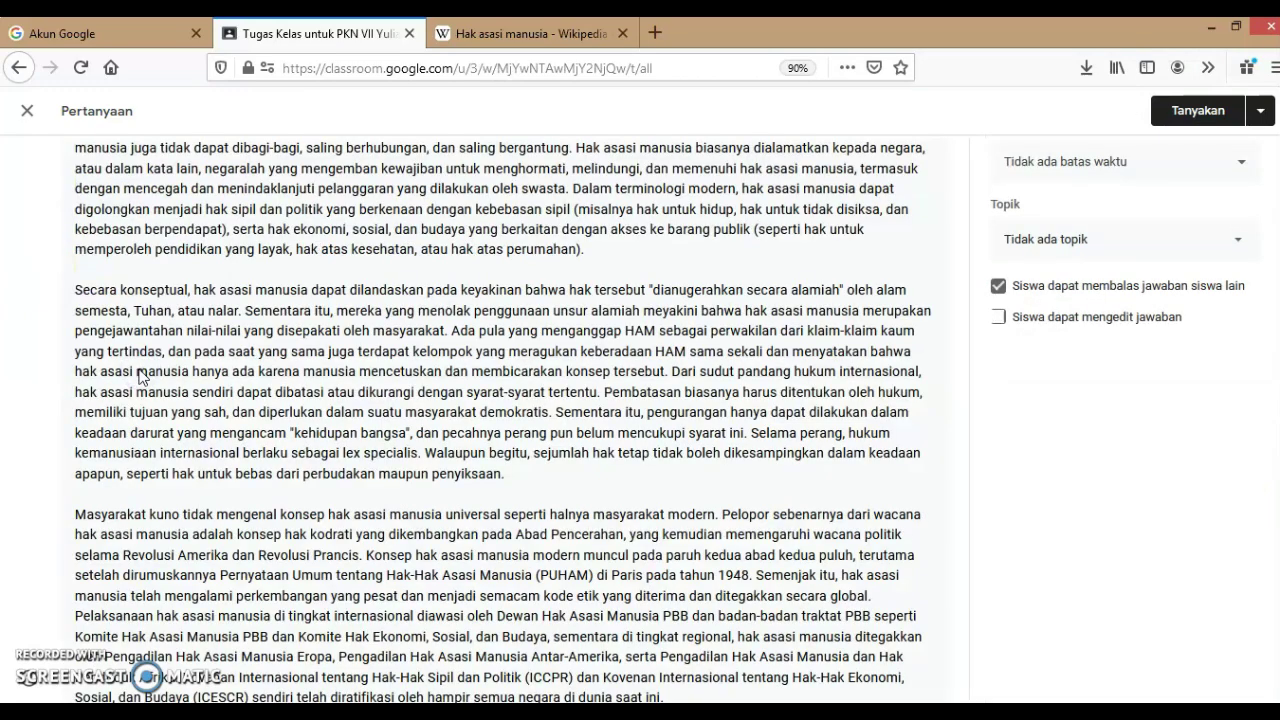
scroll(166, 354, up, 2)
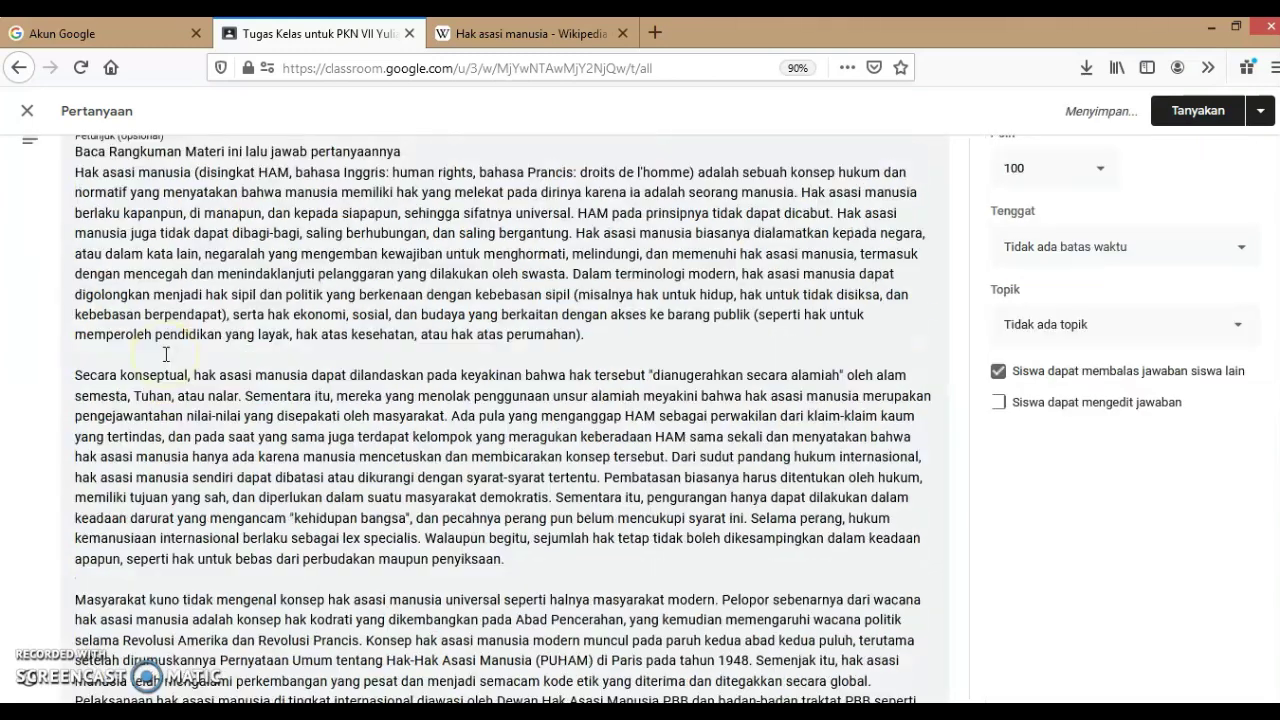
scroll(166, 354, up, 2)
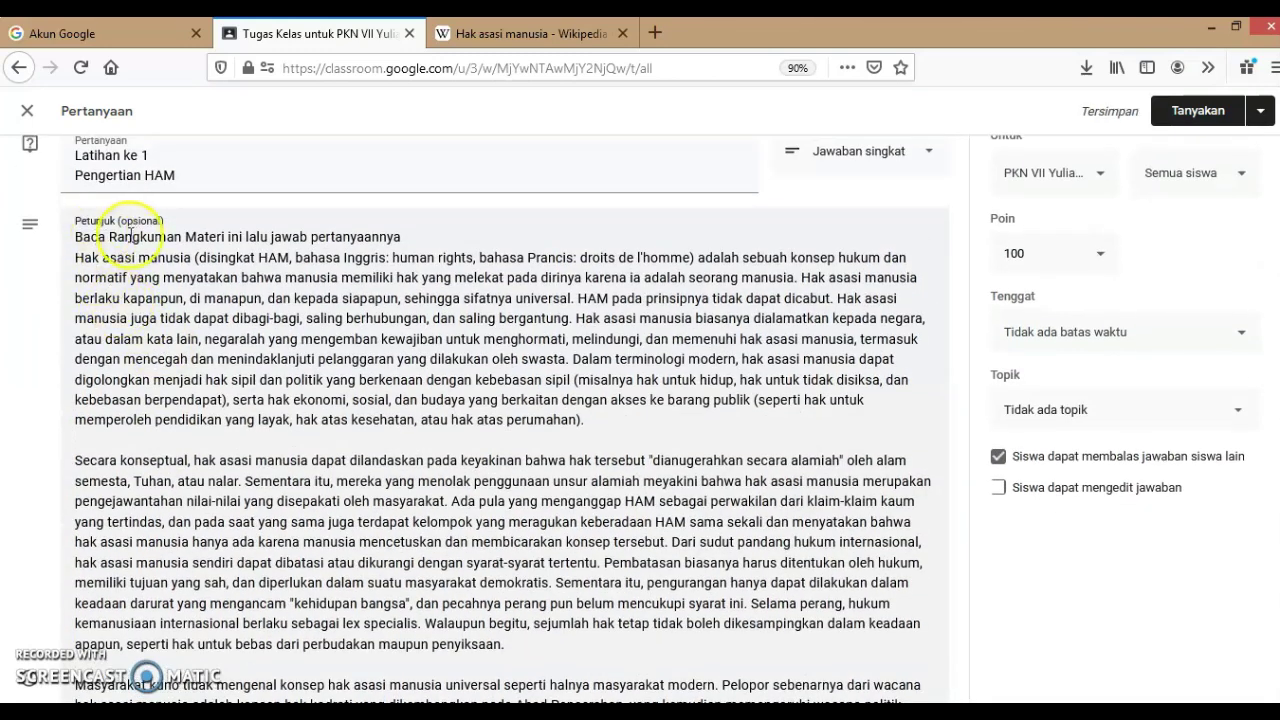
Add the heading "Pertanyaan :" below the pasted paragraphs in the instructions, separated by a blank line
scroll(343, 346, down, 1)
scroll(343, 346, down, 5)
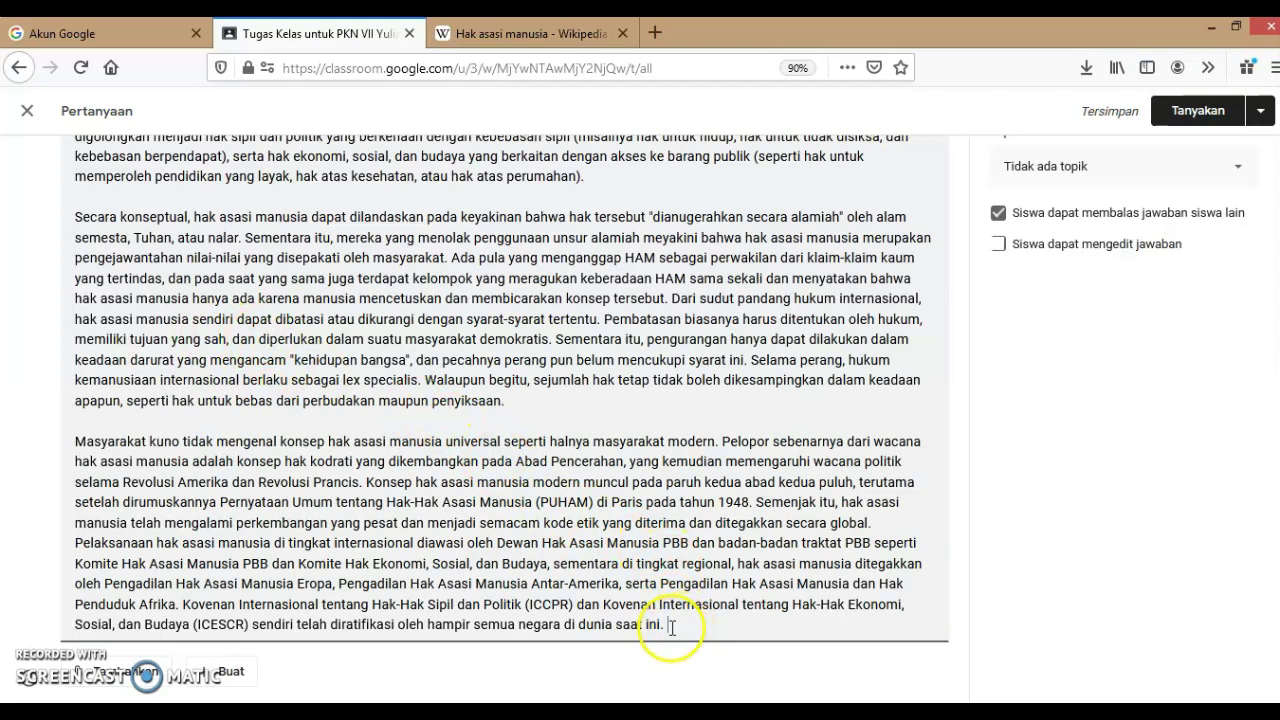
scroll(671, 627, up, 1)
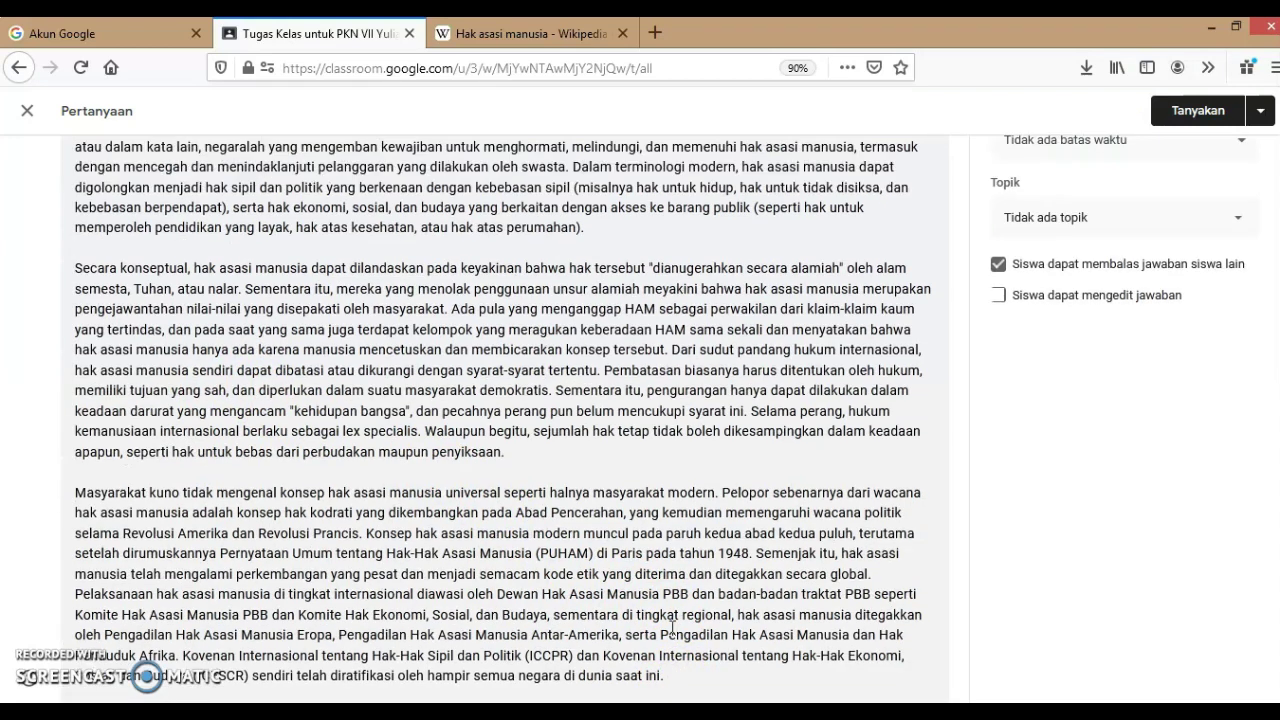
scroll(671, 627, down, 2)
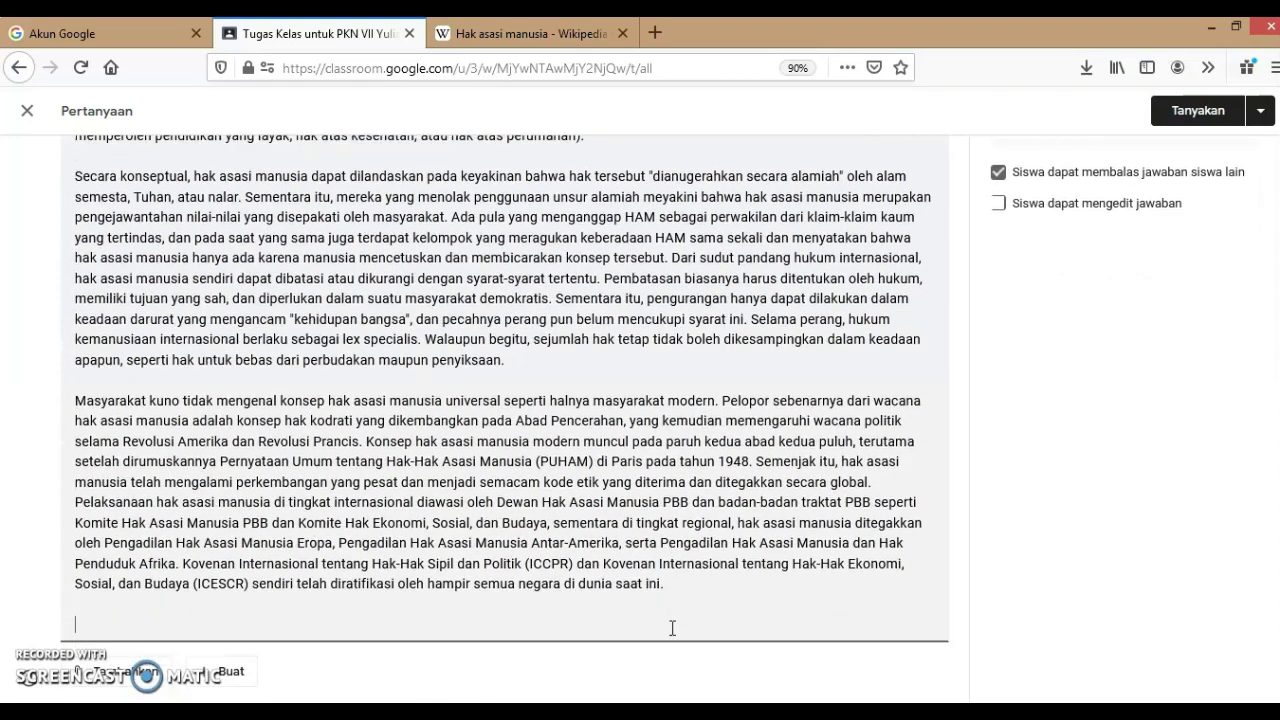
click(81, 610)
key(Return)
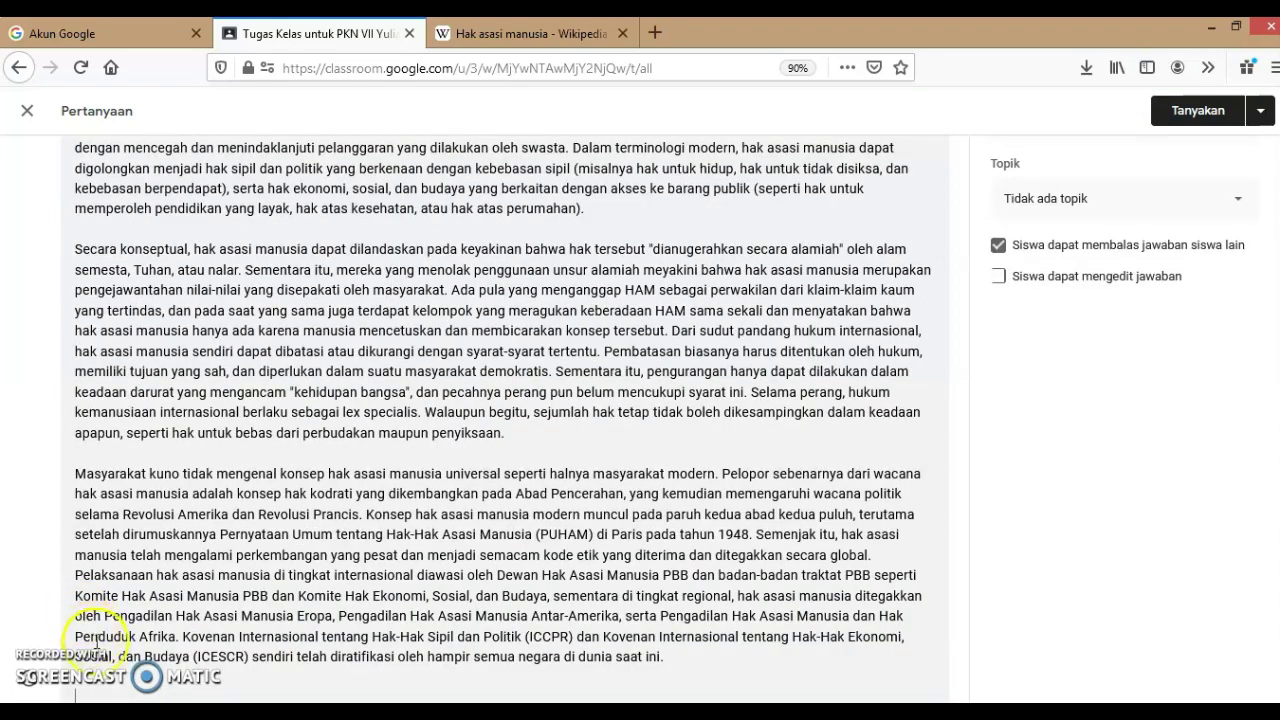
scroll(94, 636, down, 2)
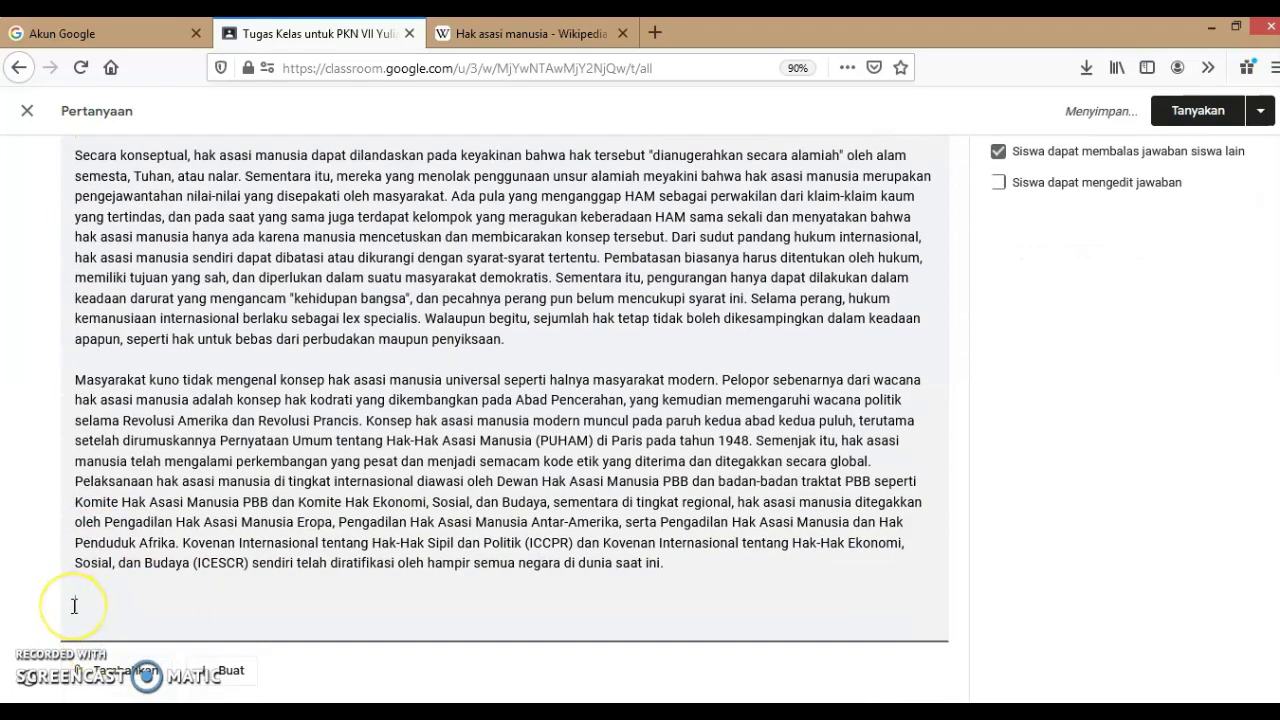
text(P)
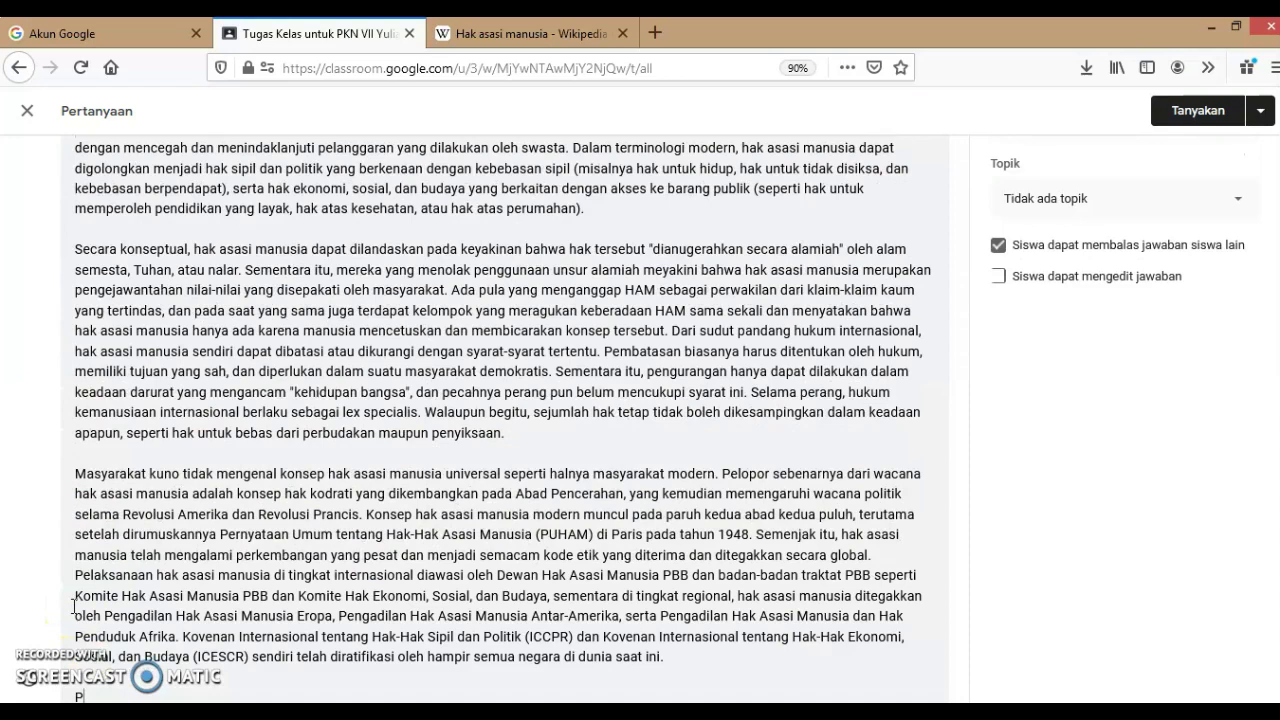
text(ertanyaan :)
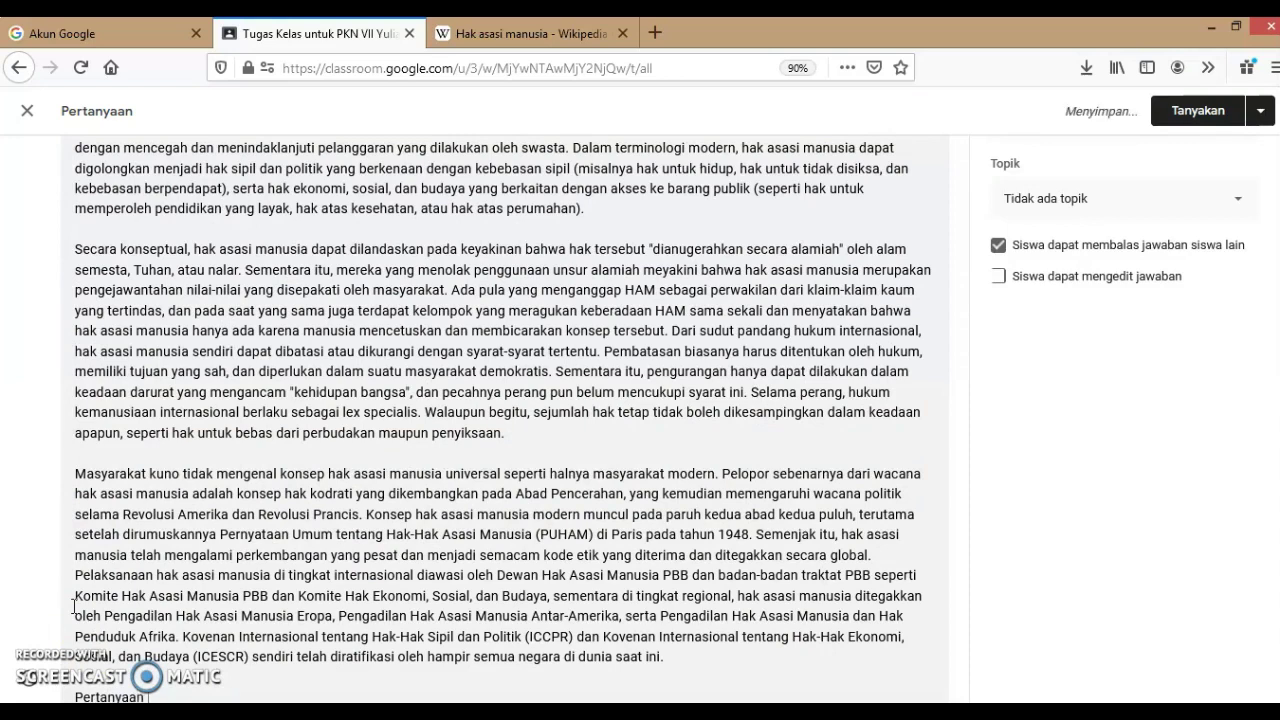
key(Return)
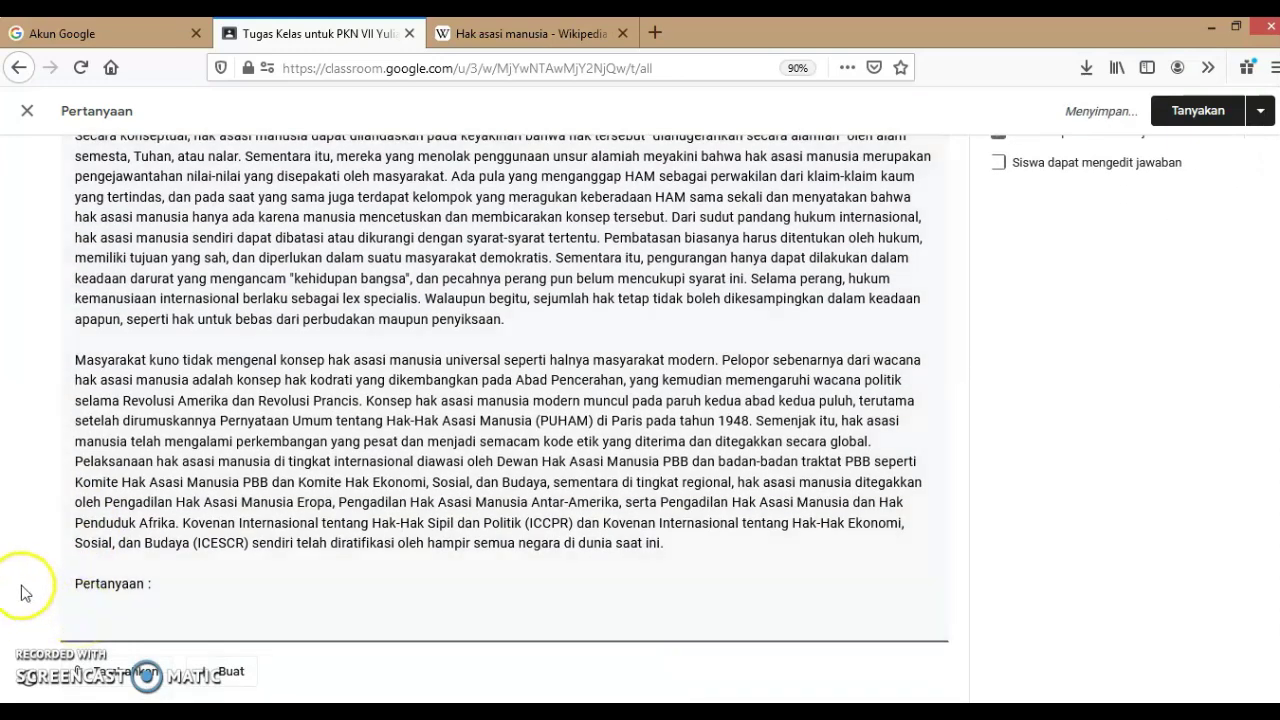
Write the first question, "1.Sebutkan pengertian HAM ?", under the Pertanyaan heading
scroll(63, 569, up, 1)
scroll(97, 605, down, 2)
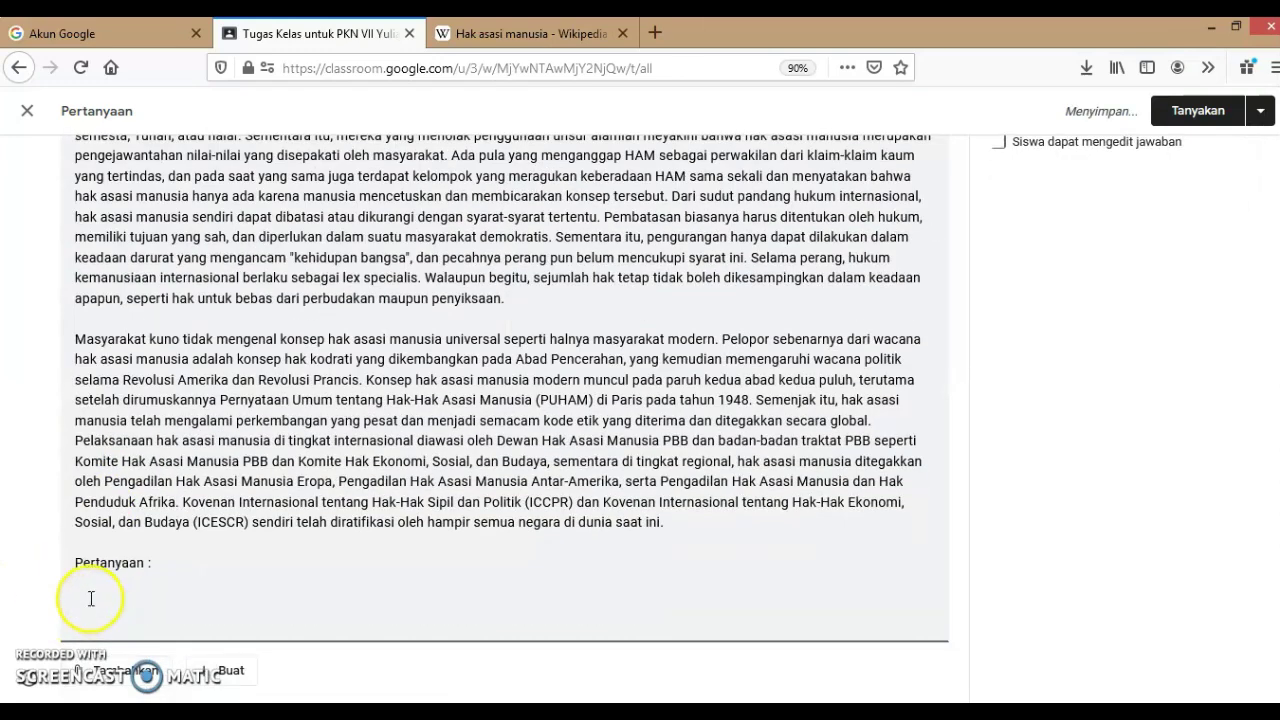
click(80, 597)
click(79, 594)
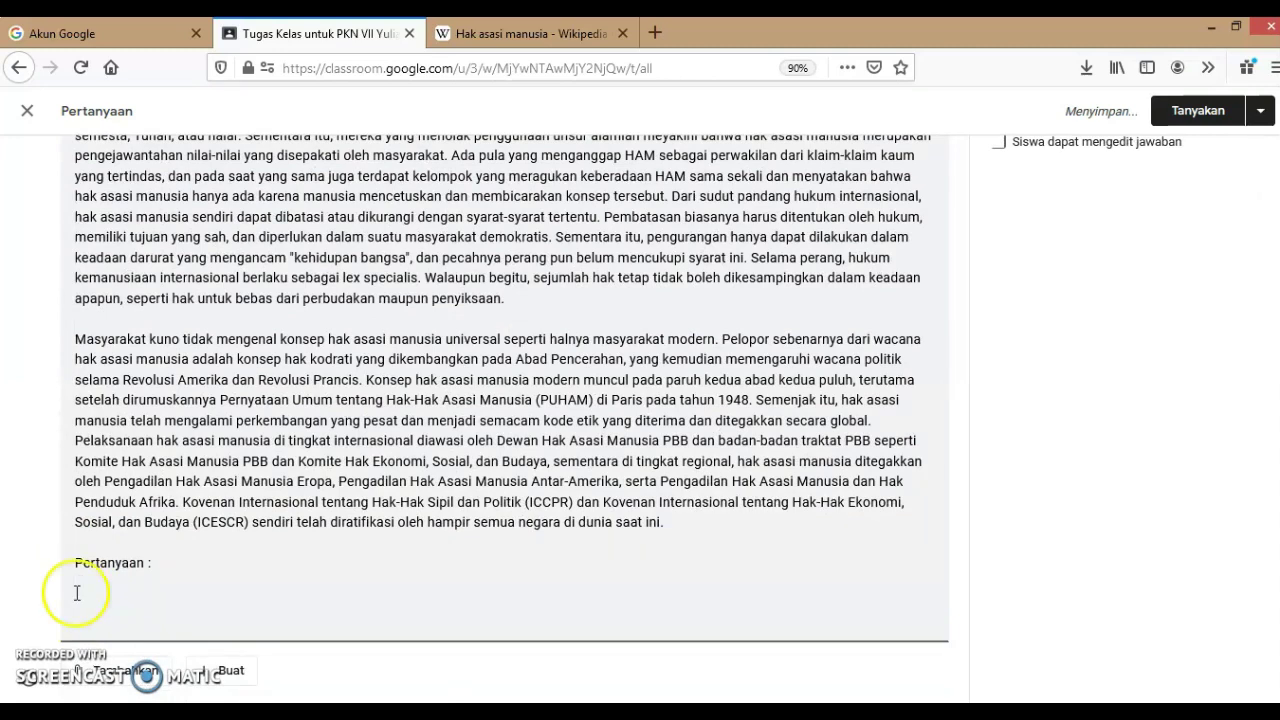
click(77, 589)
text(1)
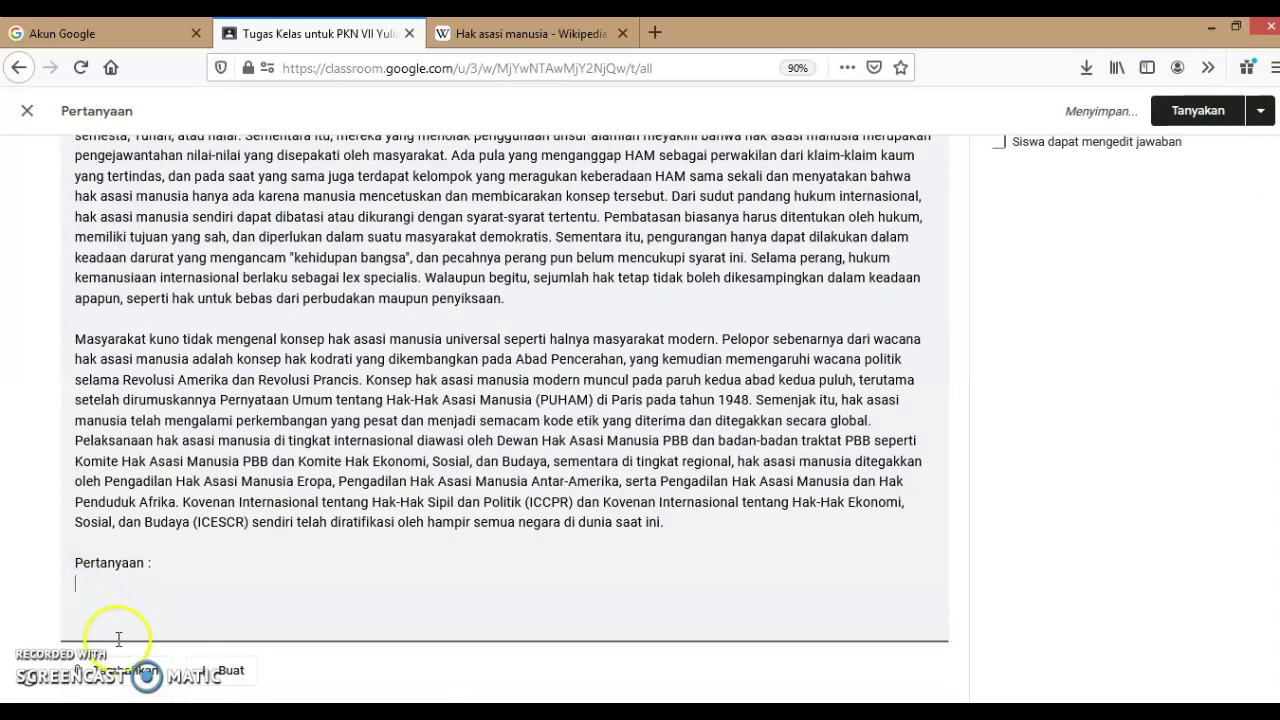
scroll(110, 660, up, 2)
scroll(100, 640, down, 2)
scroll(86, 597, up, 2)
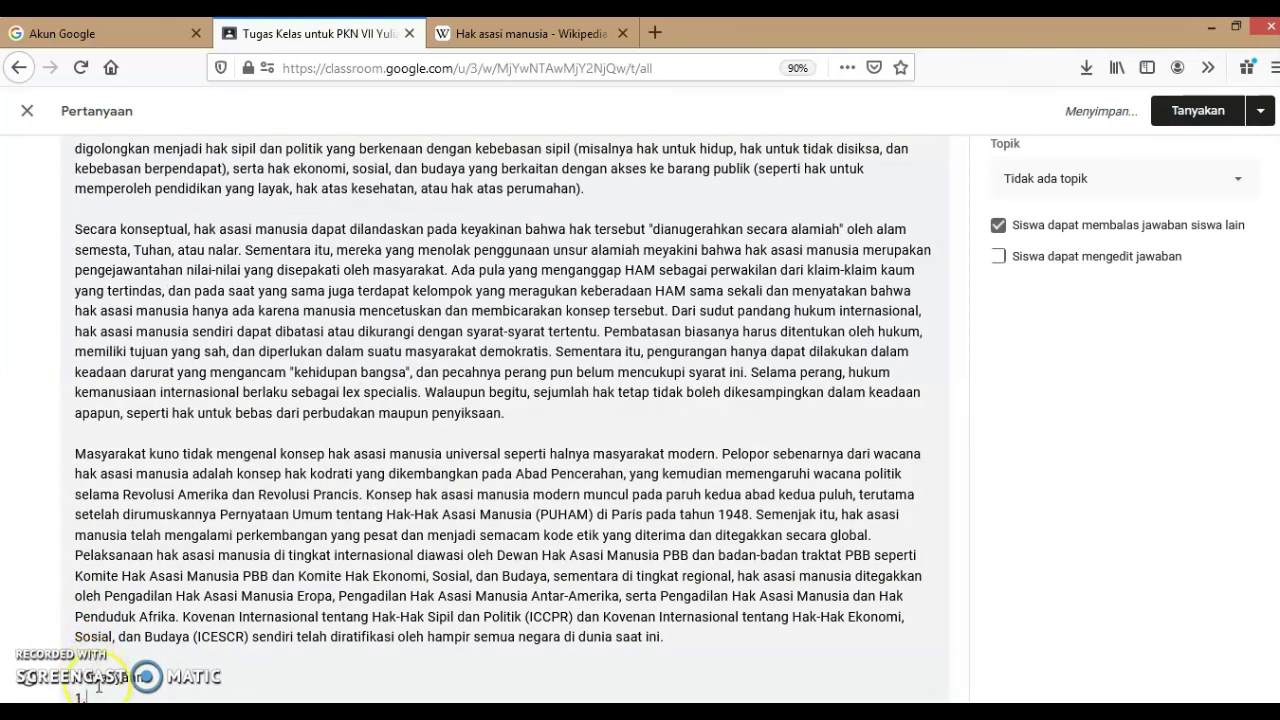
scroll(92, 670, down, 2)
click(93, 616)
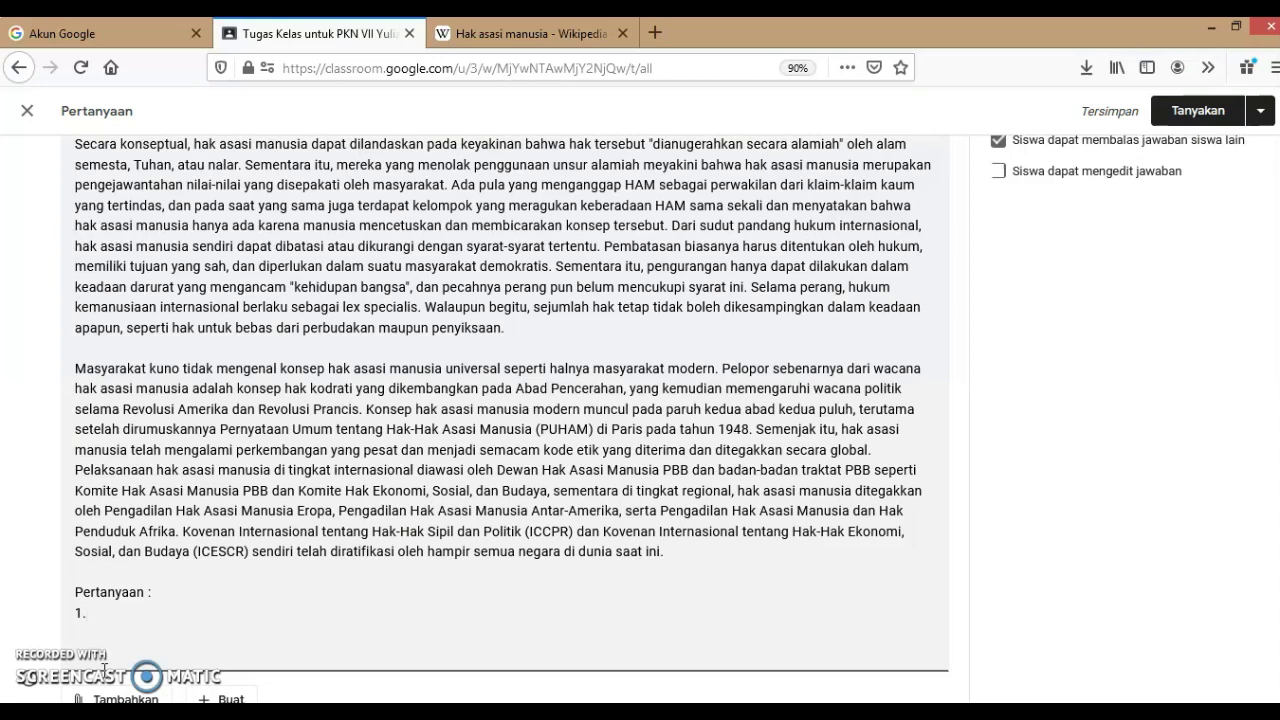
scroll(104, 669, up, 1)
text(Sebutkan pe)
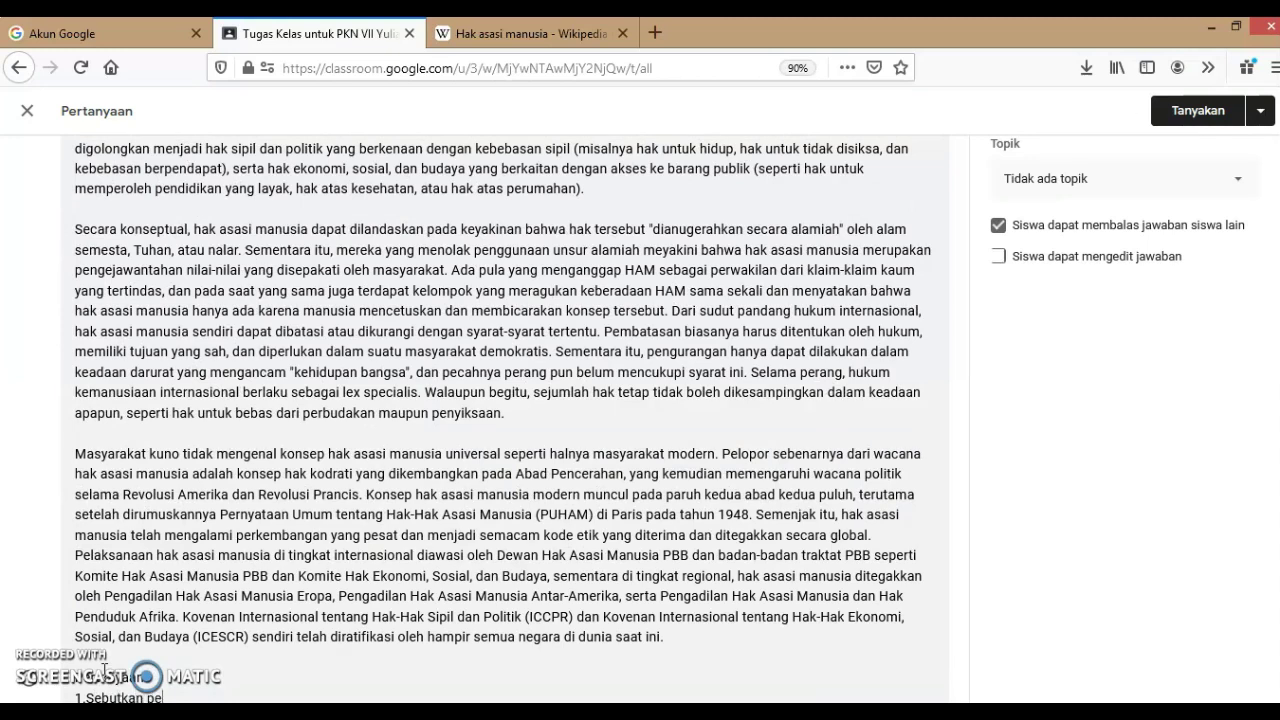
text(ngertian HAM ?)
key(Return)
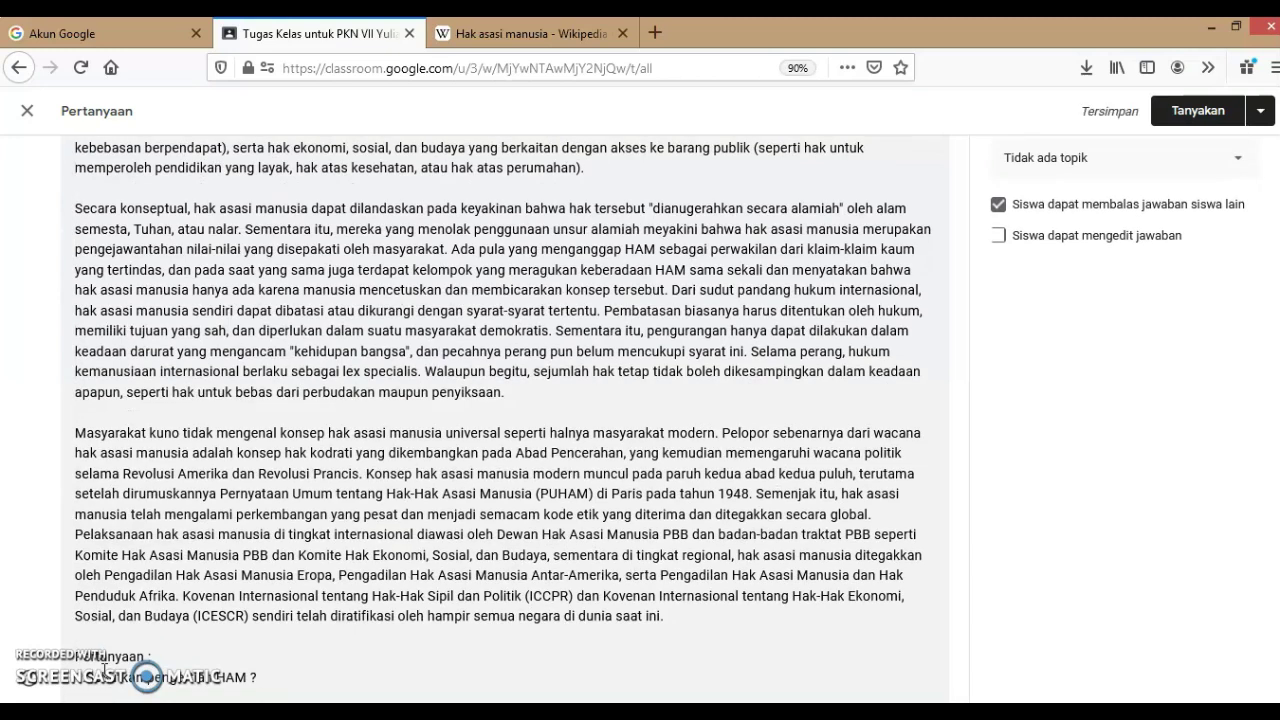
Write the second question, "2.Jelaskan Asal mula HAM mulai di kenal masyarakat modern ?", below question 1, followed by blank lines
text(2.)
click(99, 670)
text(Jelaskan)
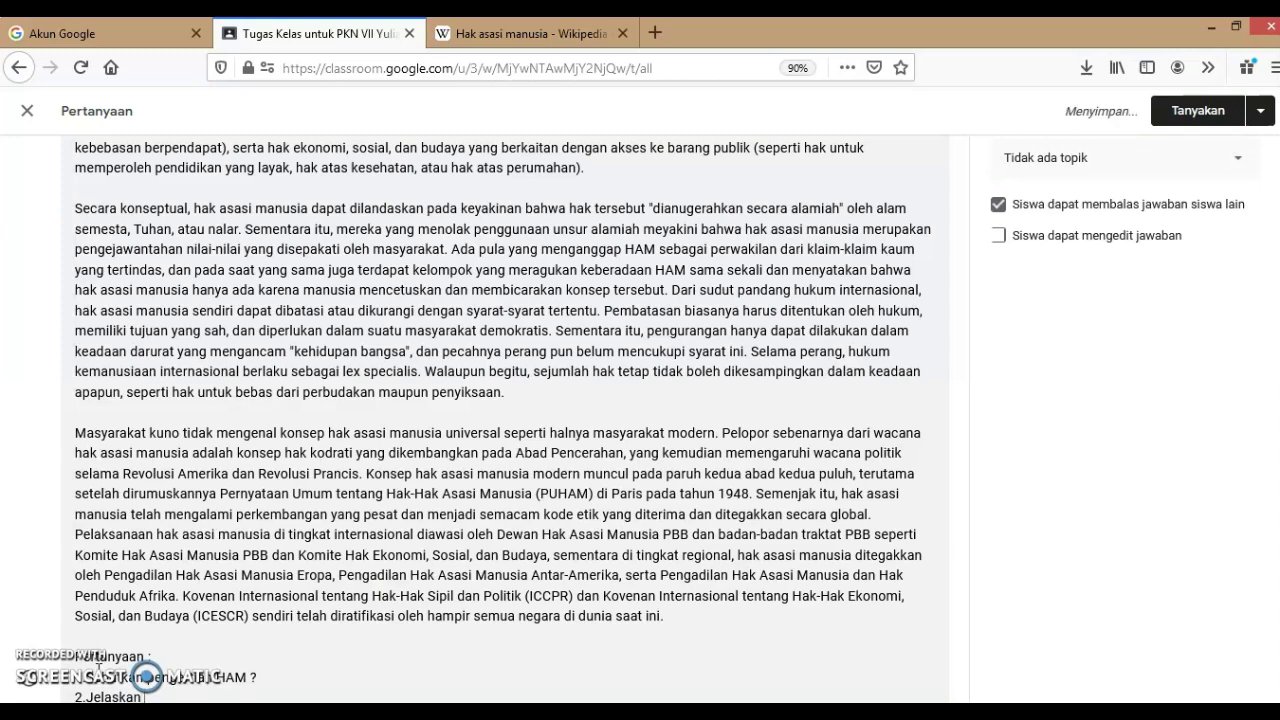
text(Asal mu)
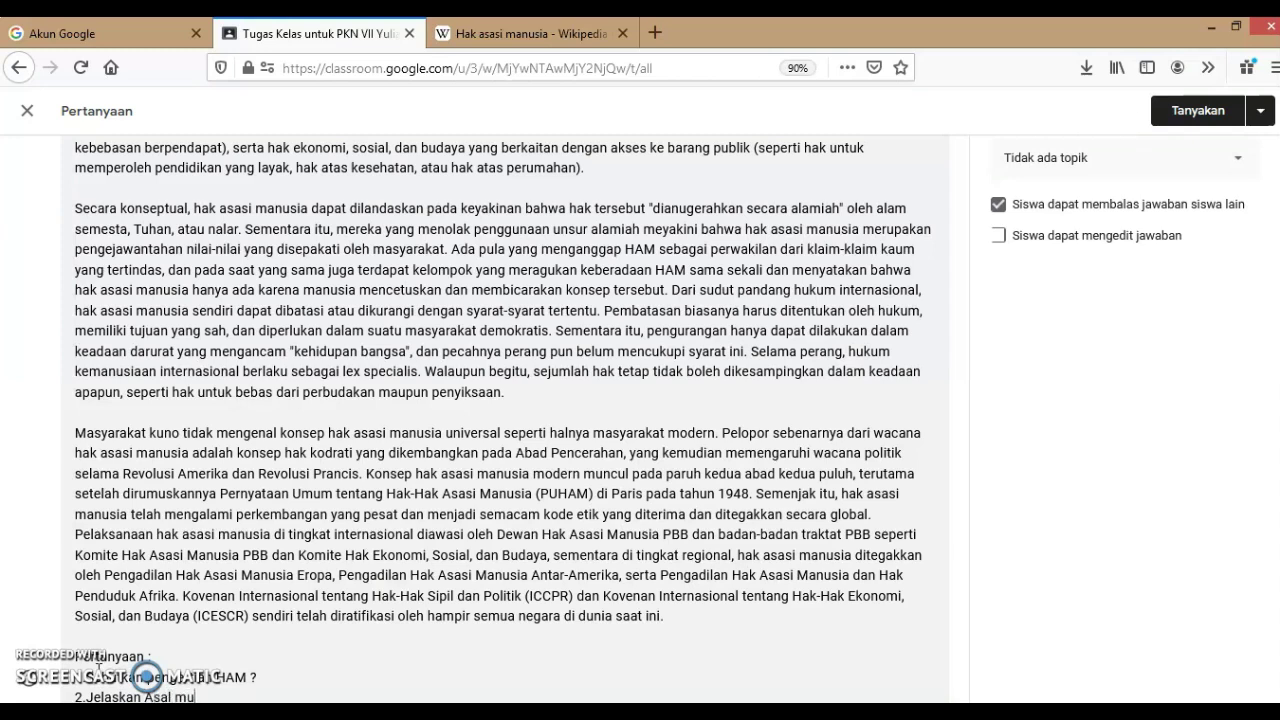
text(la HAM mula)
key(Return)
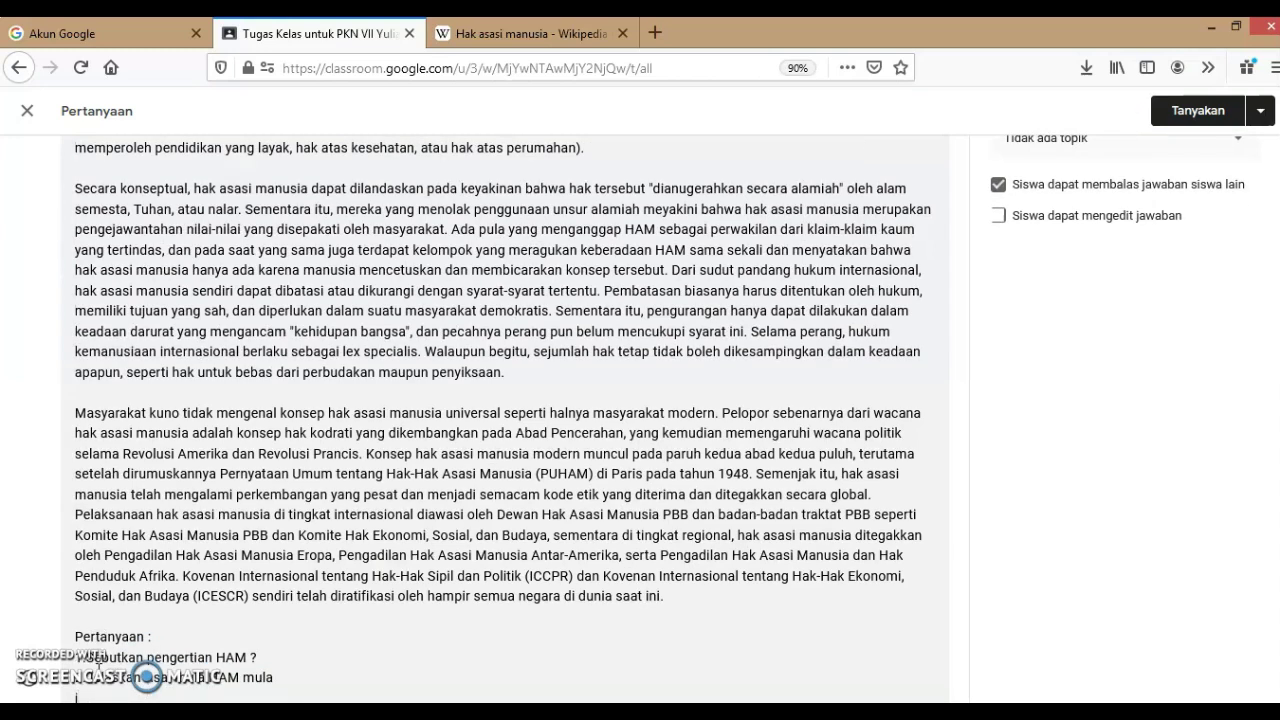
key(BackSpace)
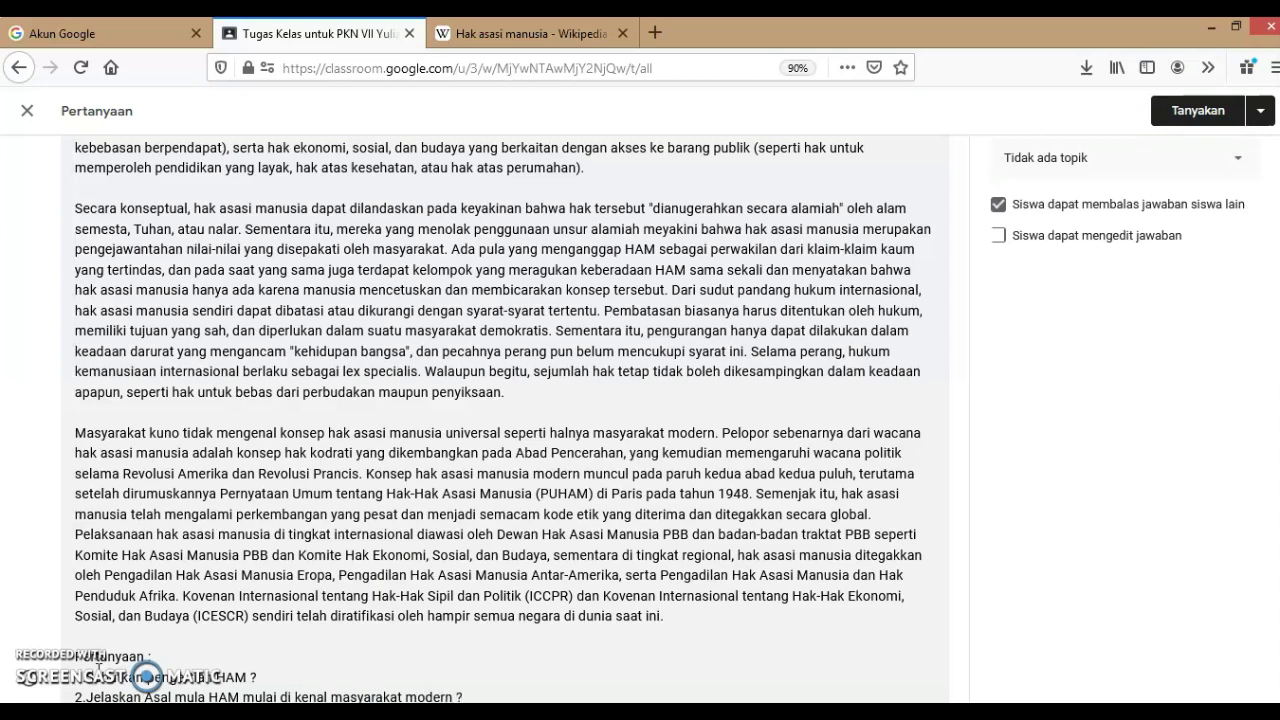
key(Return)
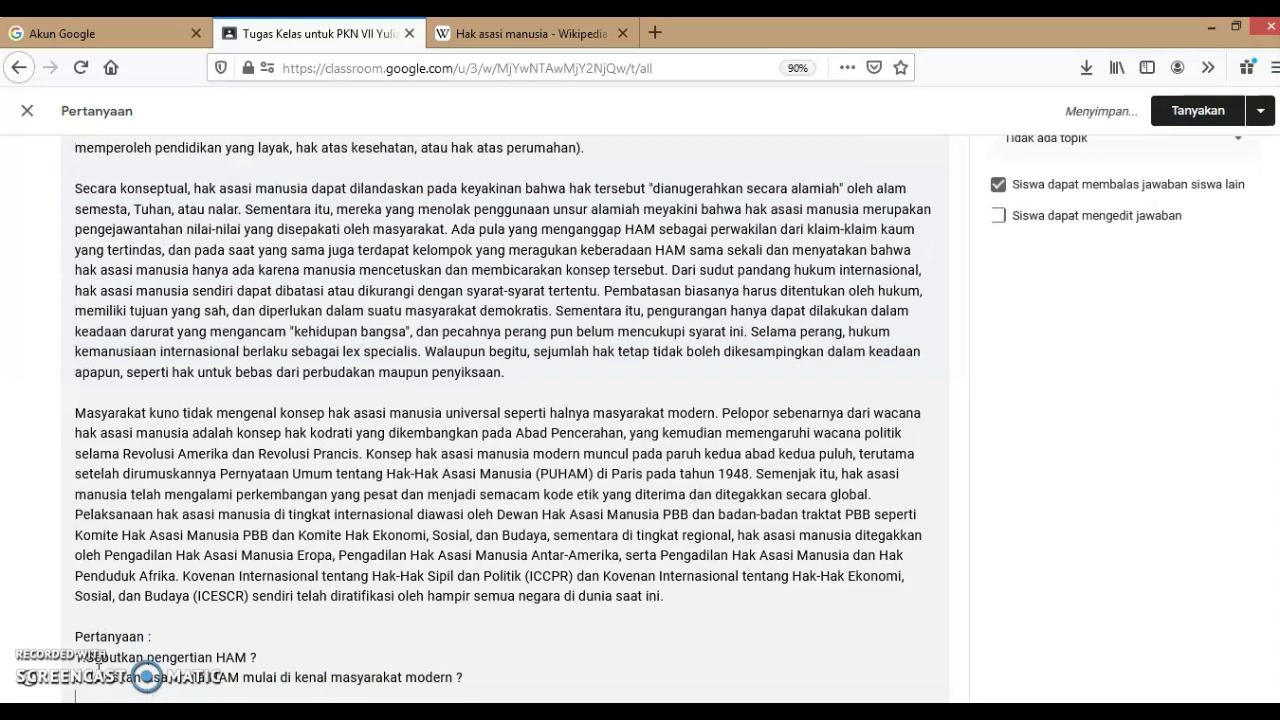
key(Return)
key(Return)
click(90, 669)
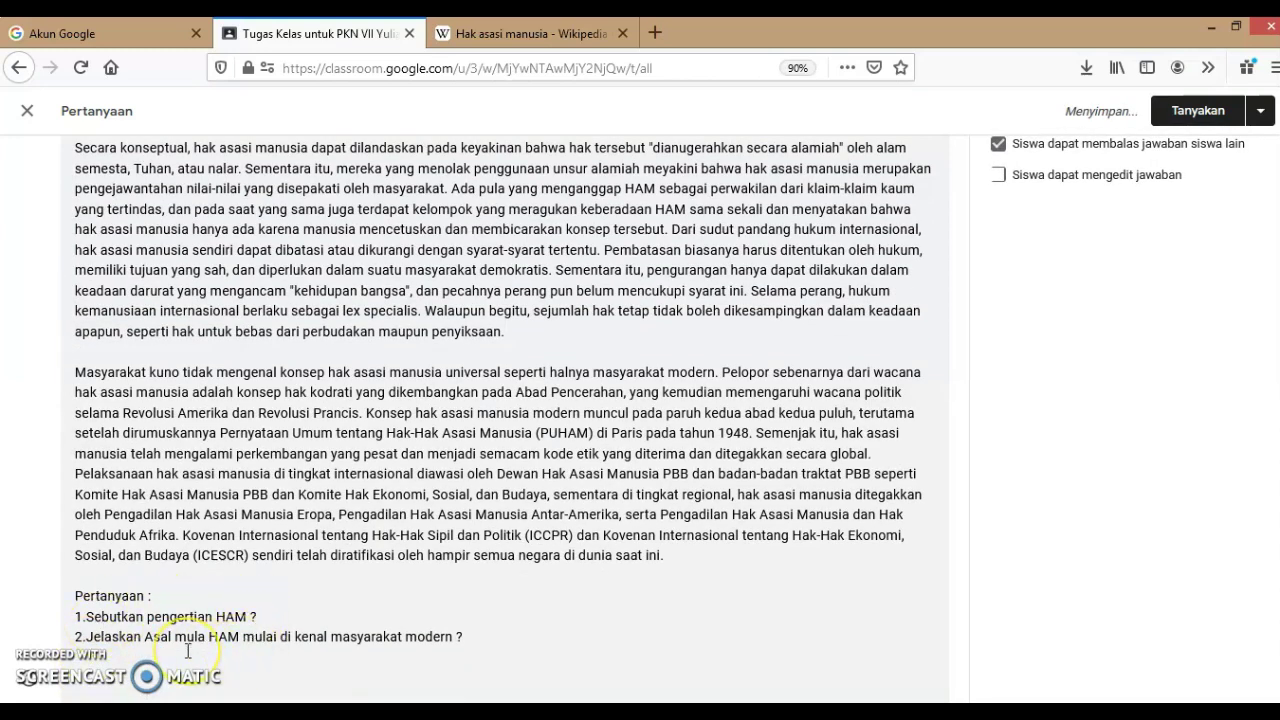
Delete the middle reading paragraph beginning "Secara konseptual" from the instructions, leaving one blank line between the two other paragraphs
scroll(187, 651, down, 2)
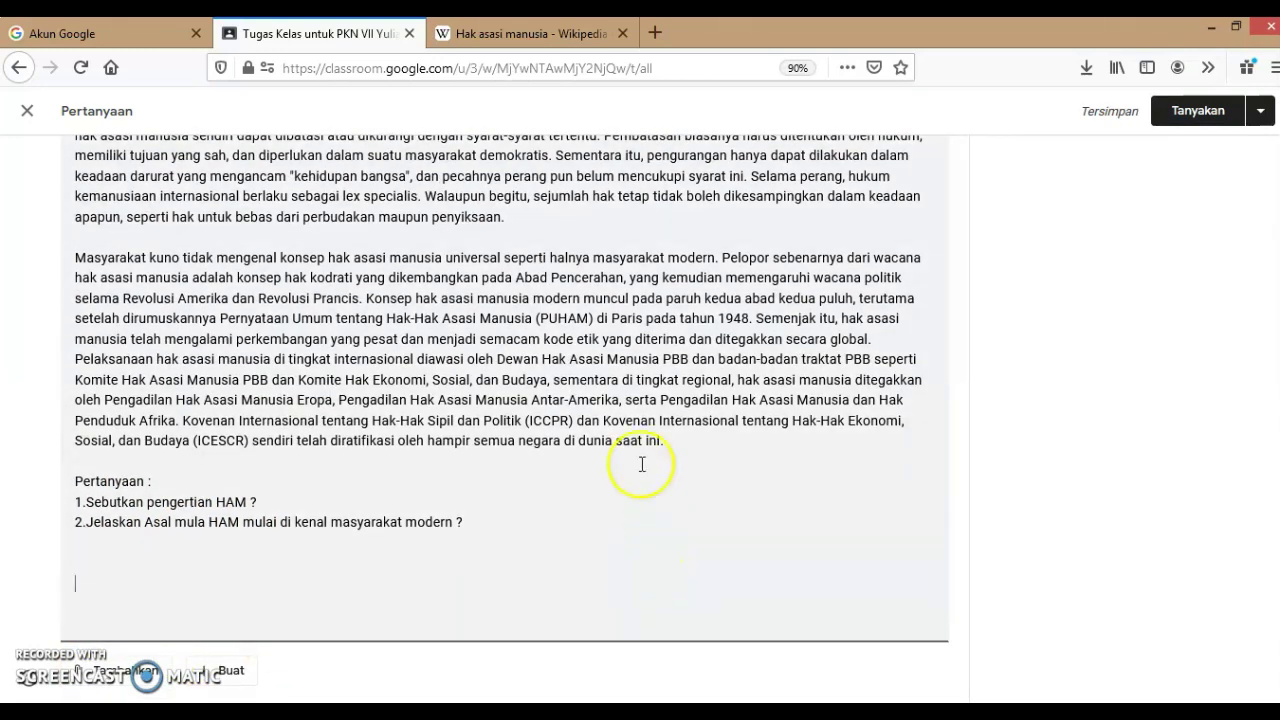
scroll(768, 380, up, 5)
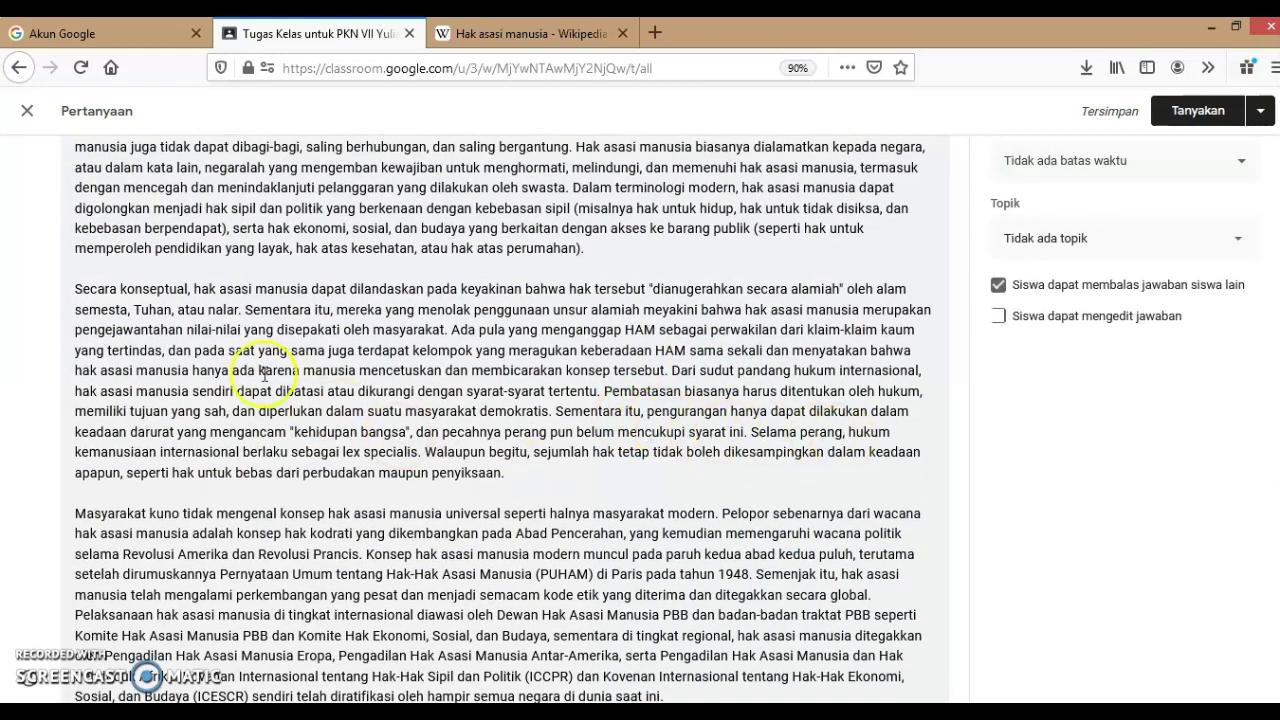
drag(75, 288, 530, 479)
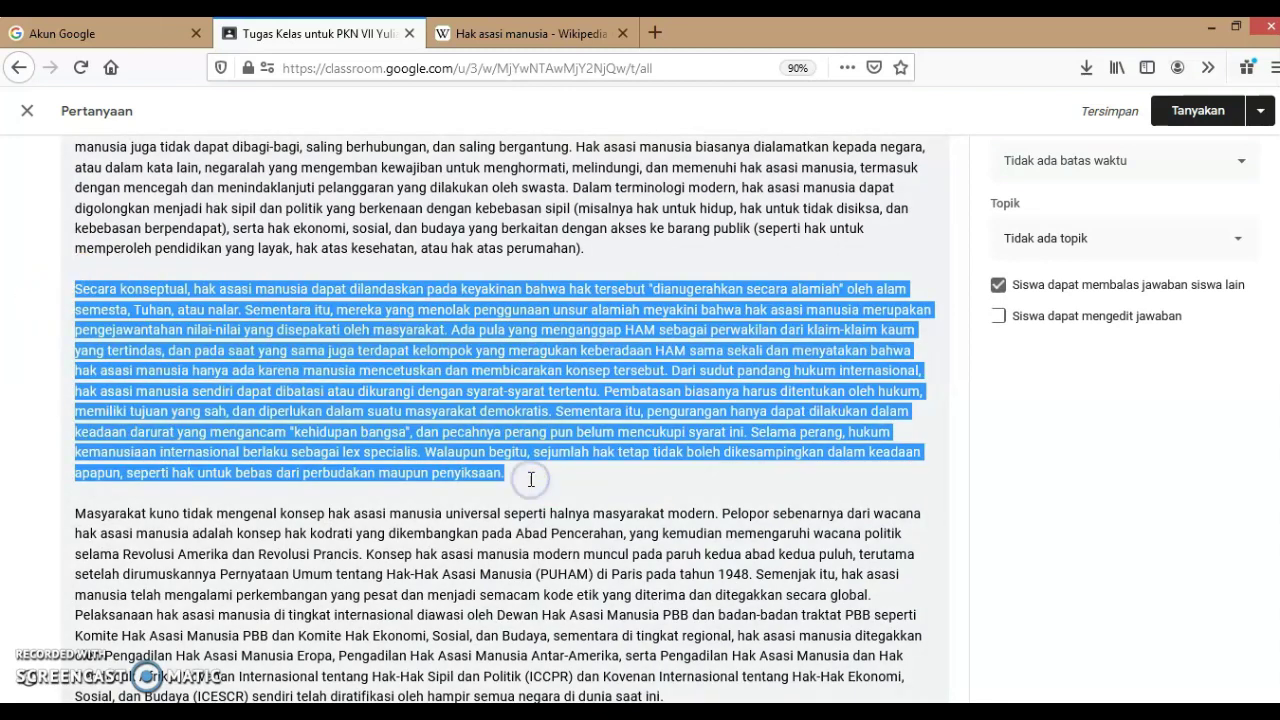
key(BackSpace)
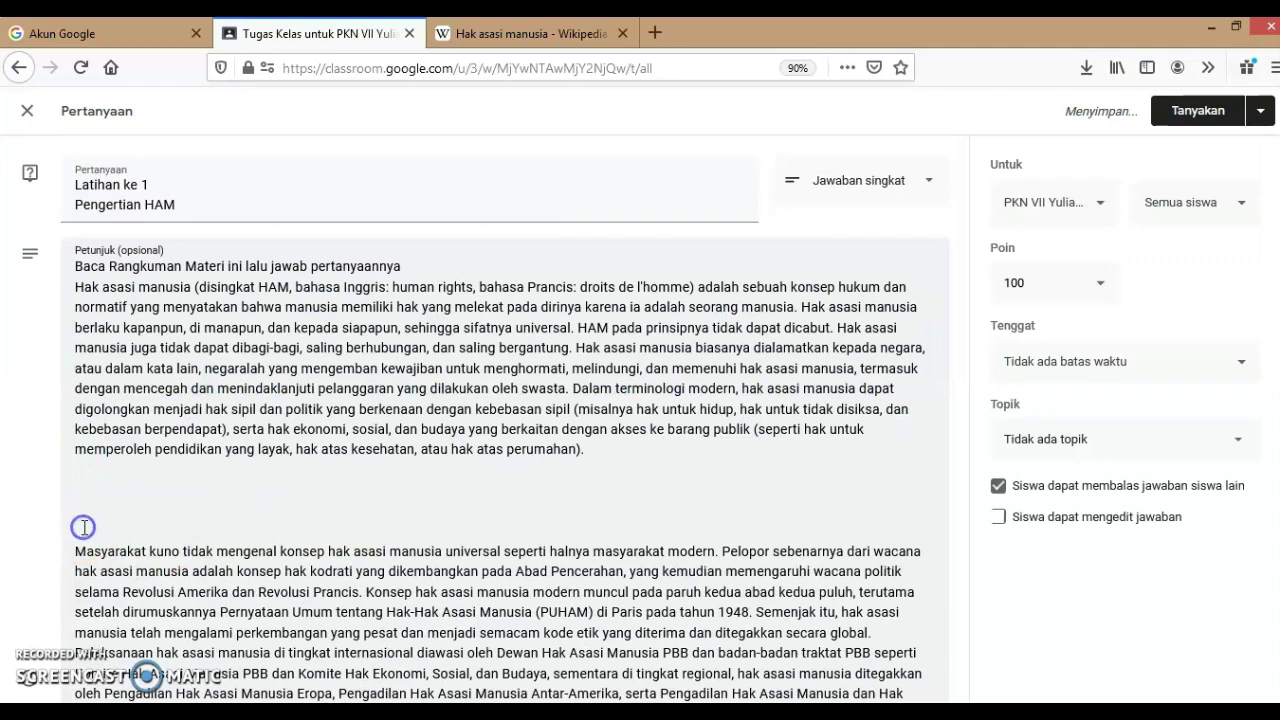
key(BackSpace)
key(BackSpace)
key(BackSpace)
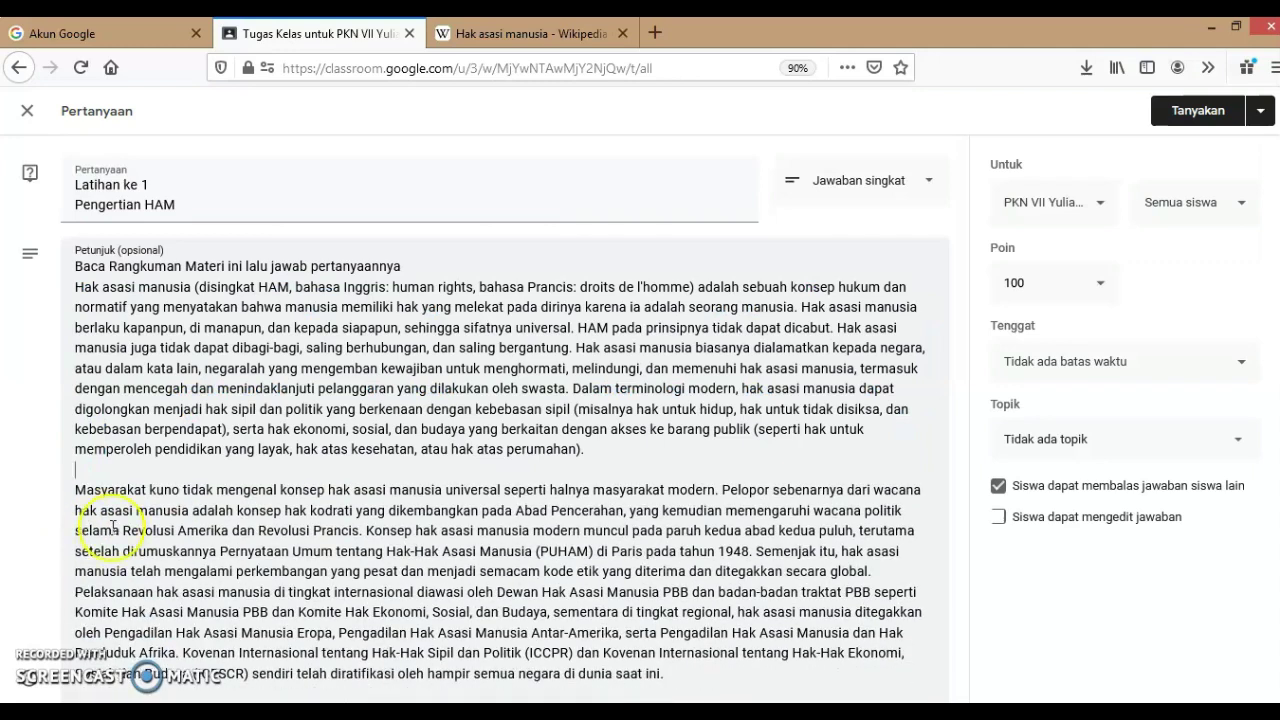
Review the shortened reading text and the two questions in the instructions
scroll(183, 527, down, 3)
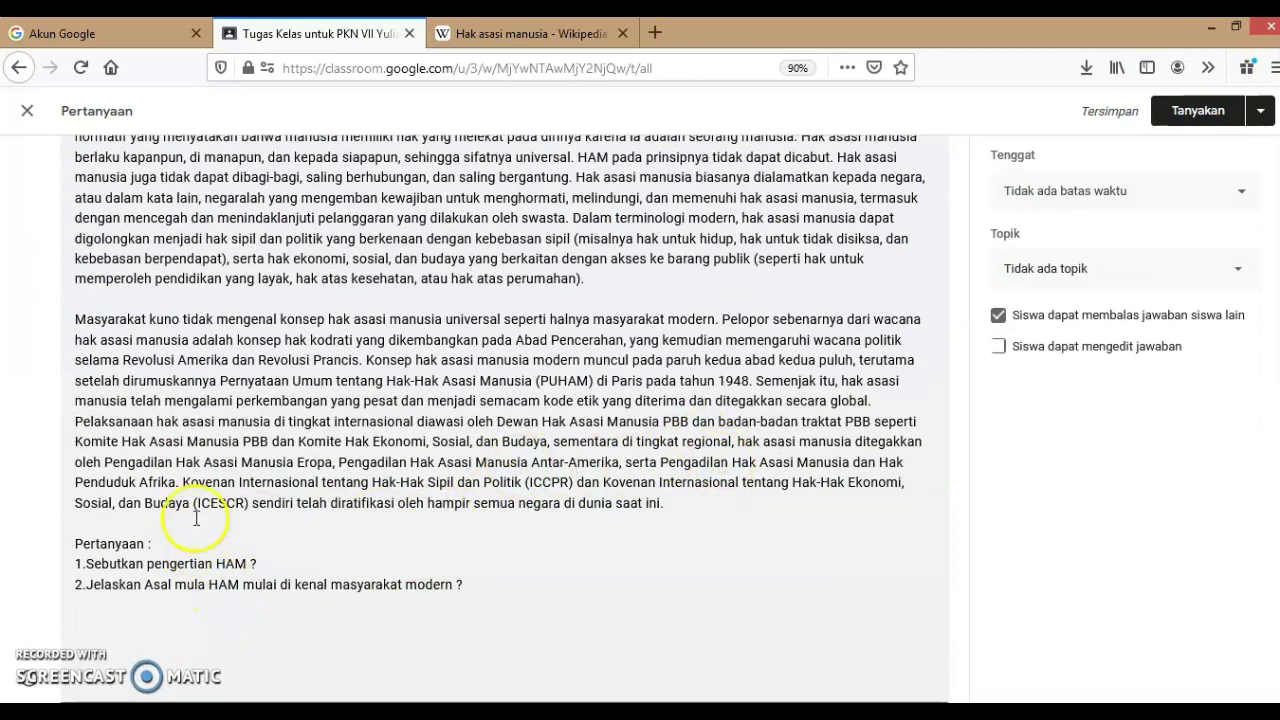
scroll(80, 371, up, 2)
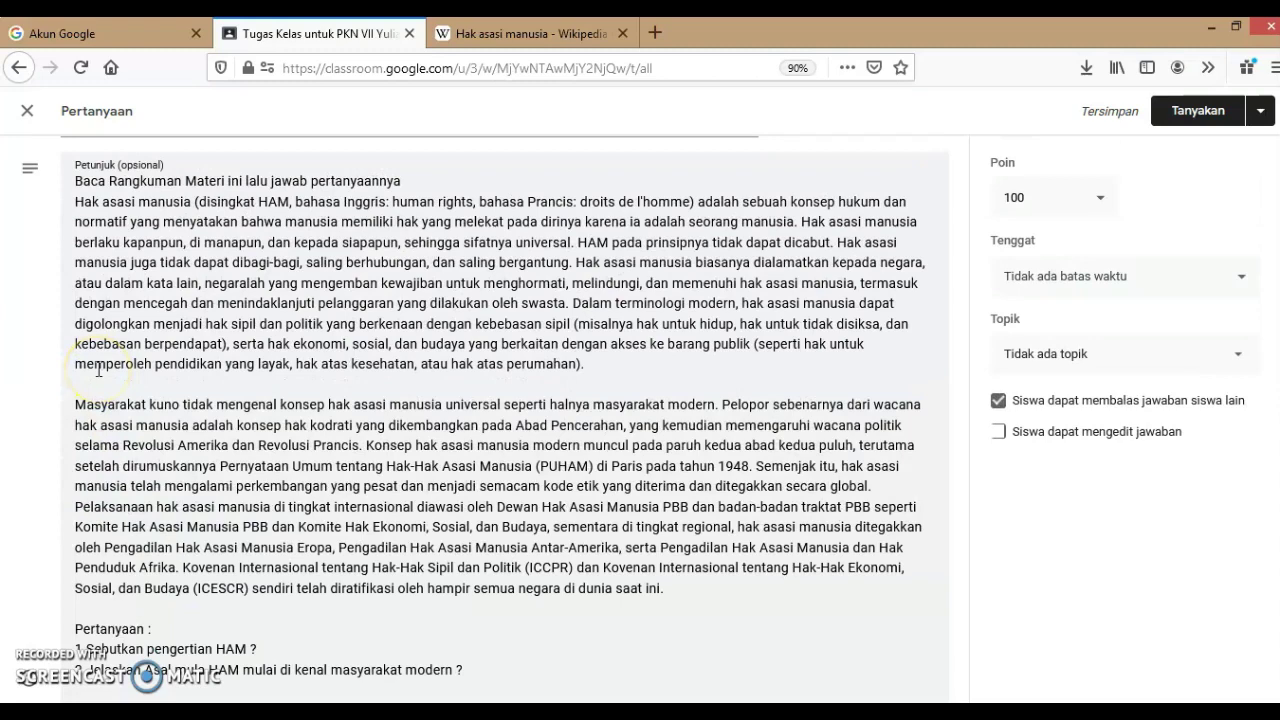
scroll(930, 285, up, 2)
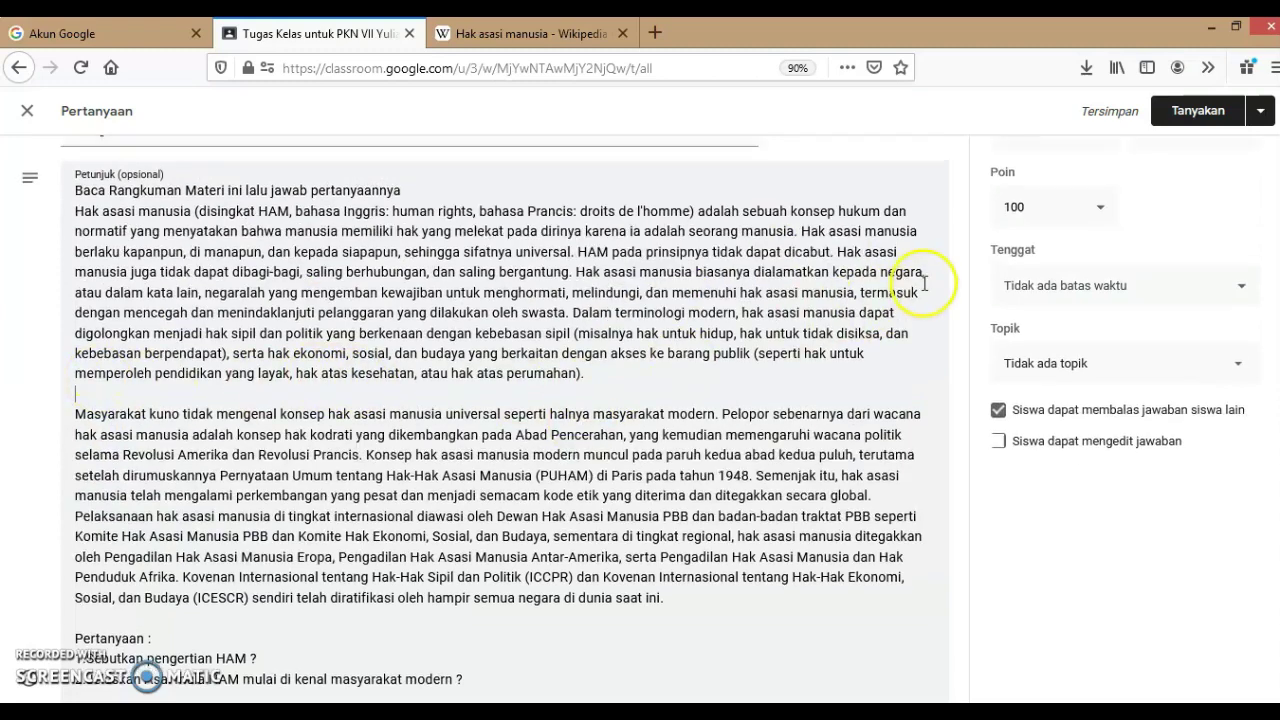
scroll(800, 400, down, 5)
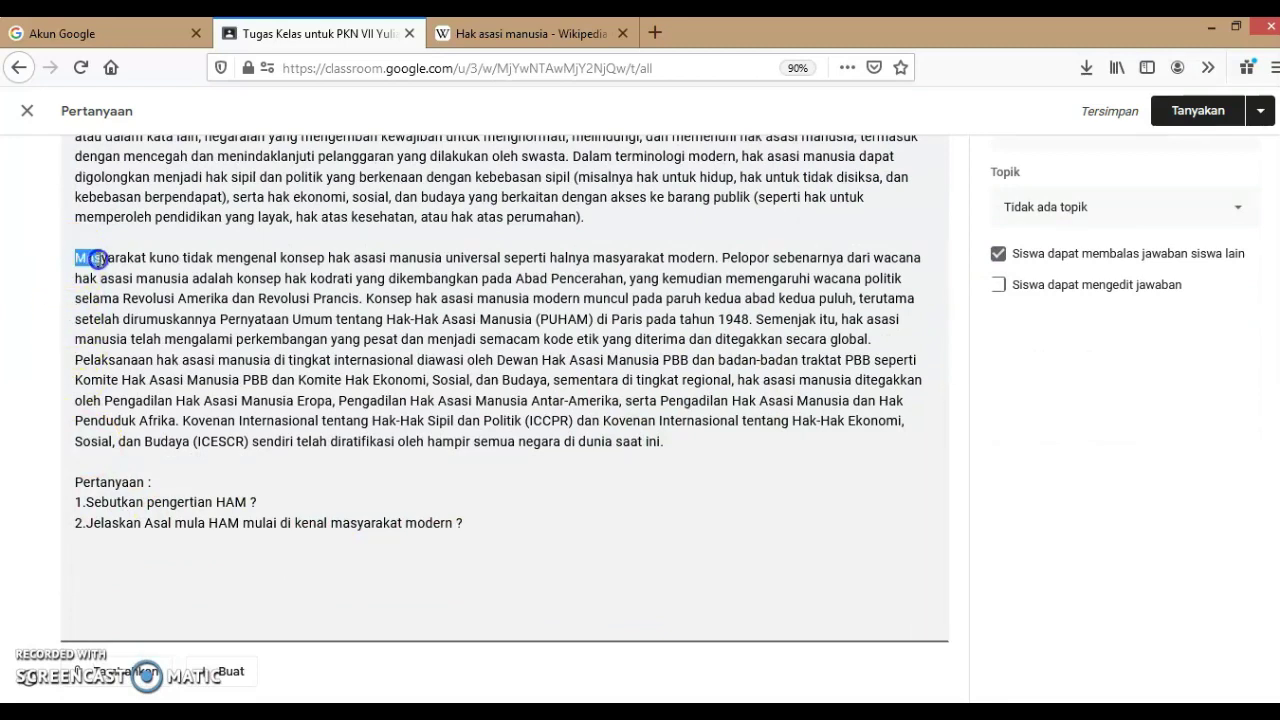
drag(97, 259, 705, 390)
click(694, 520)
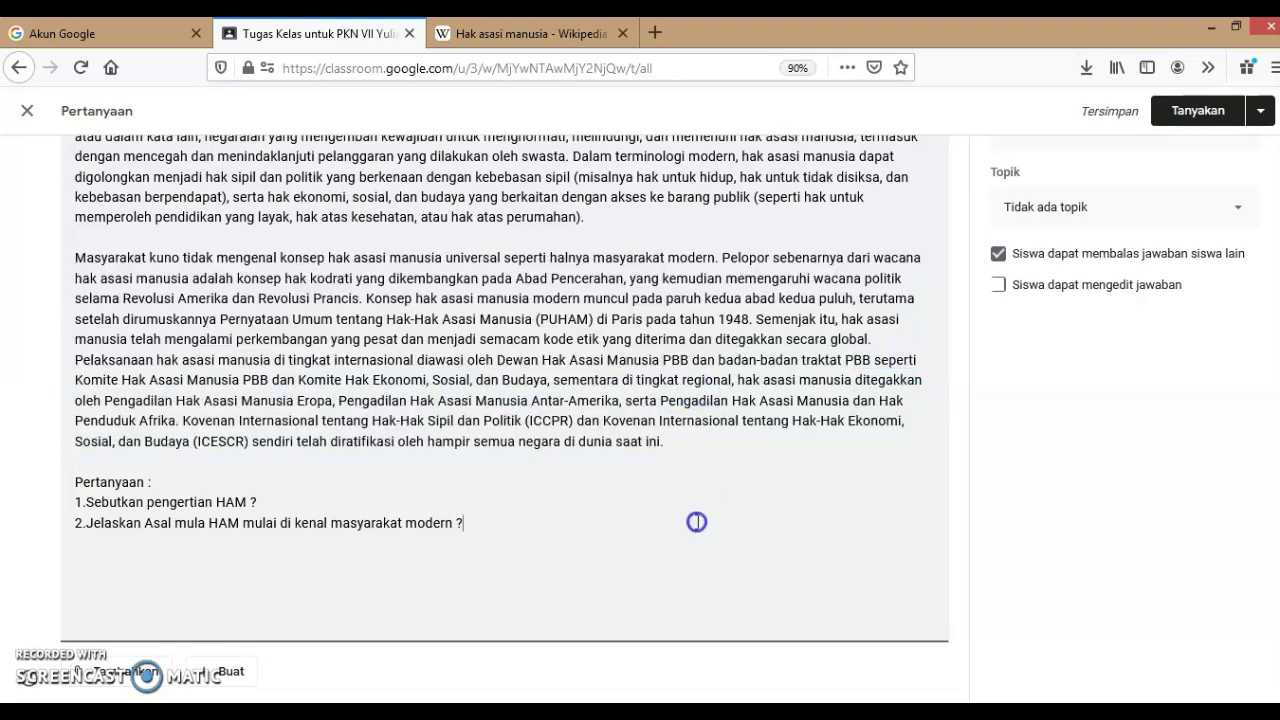
Disable "Siswa dapat membalas jawaban siswa lain" and choose Jawaban singkat as the question's answer type
scroll(1143, 409, up, 2)
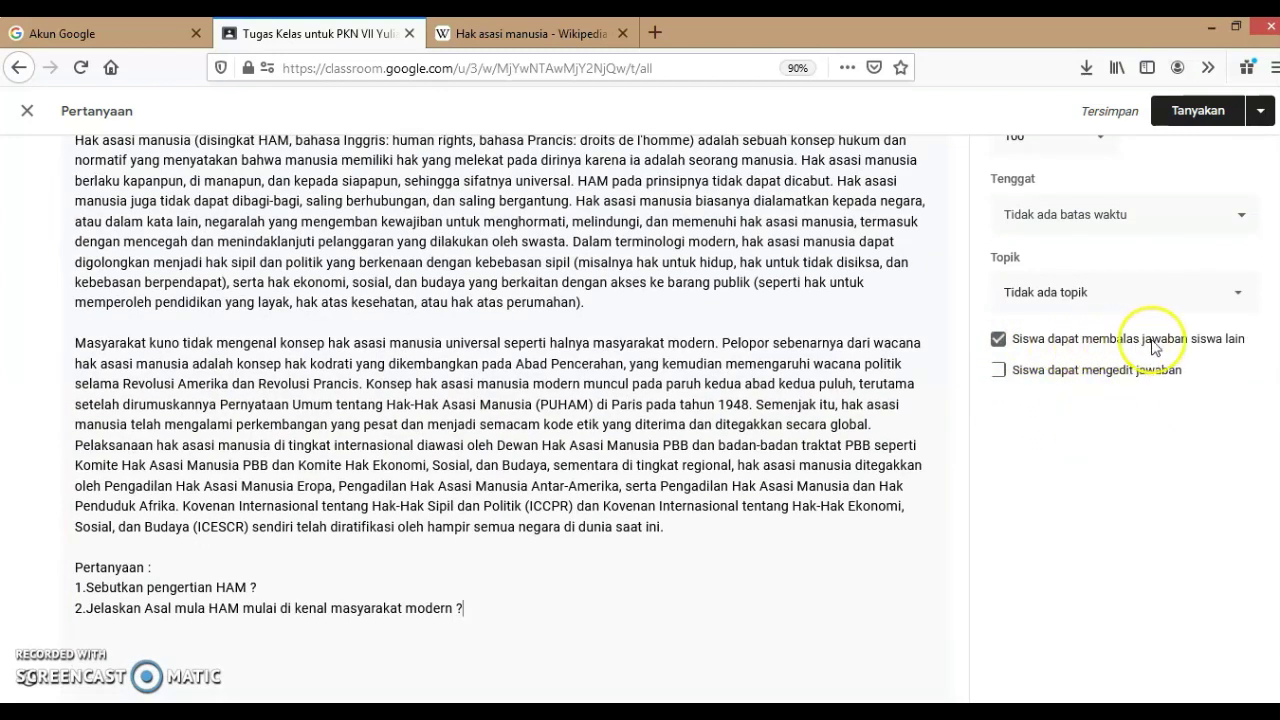
click(997, 342)
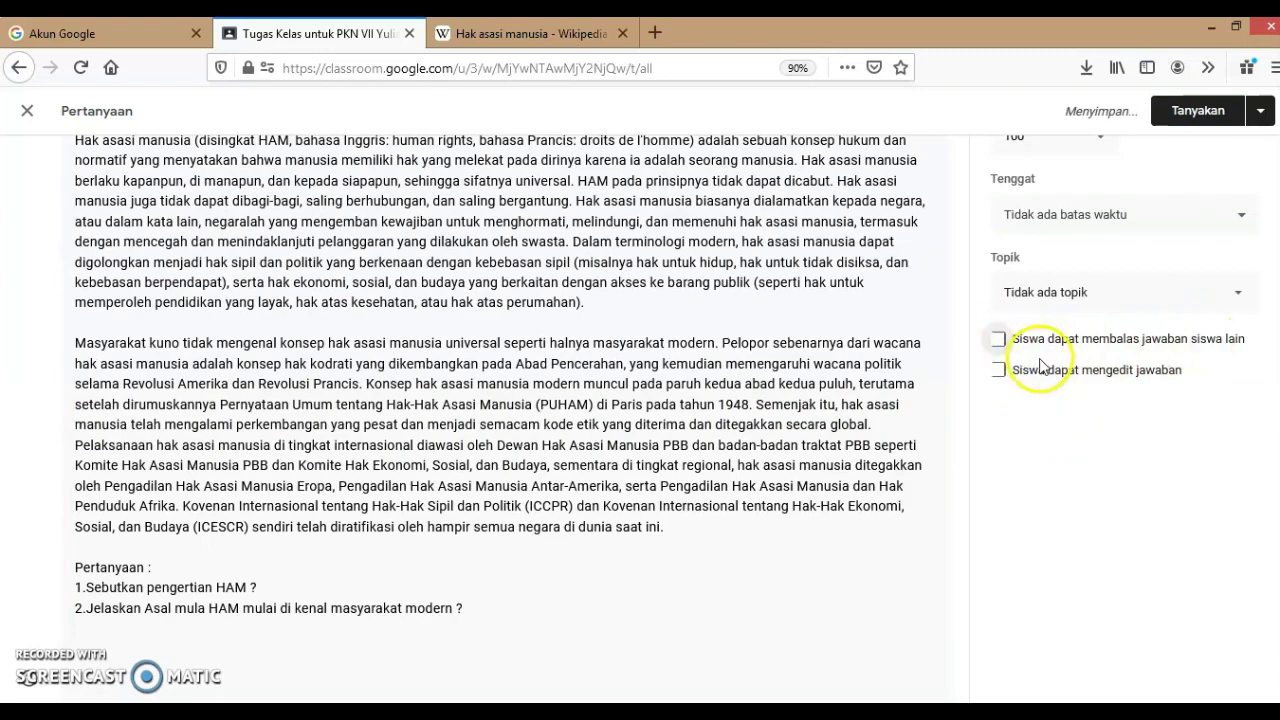
scroll(1043, 368, up, 2)
scroll(1043, 368, up, 1)
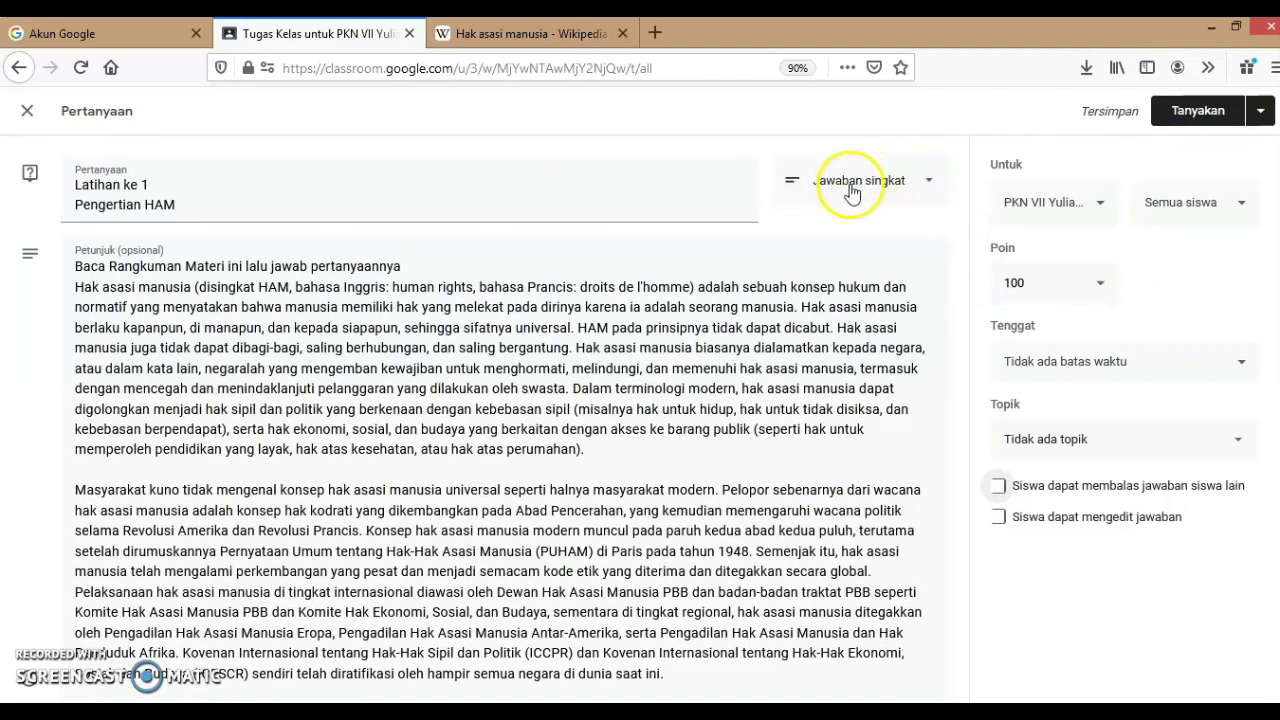
click(927, 184)
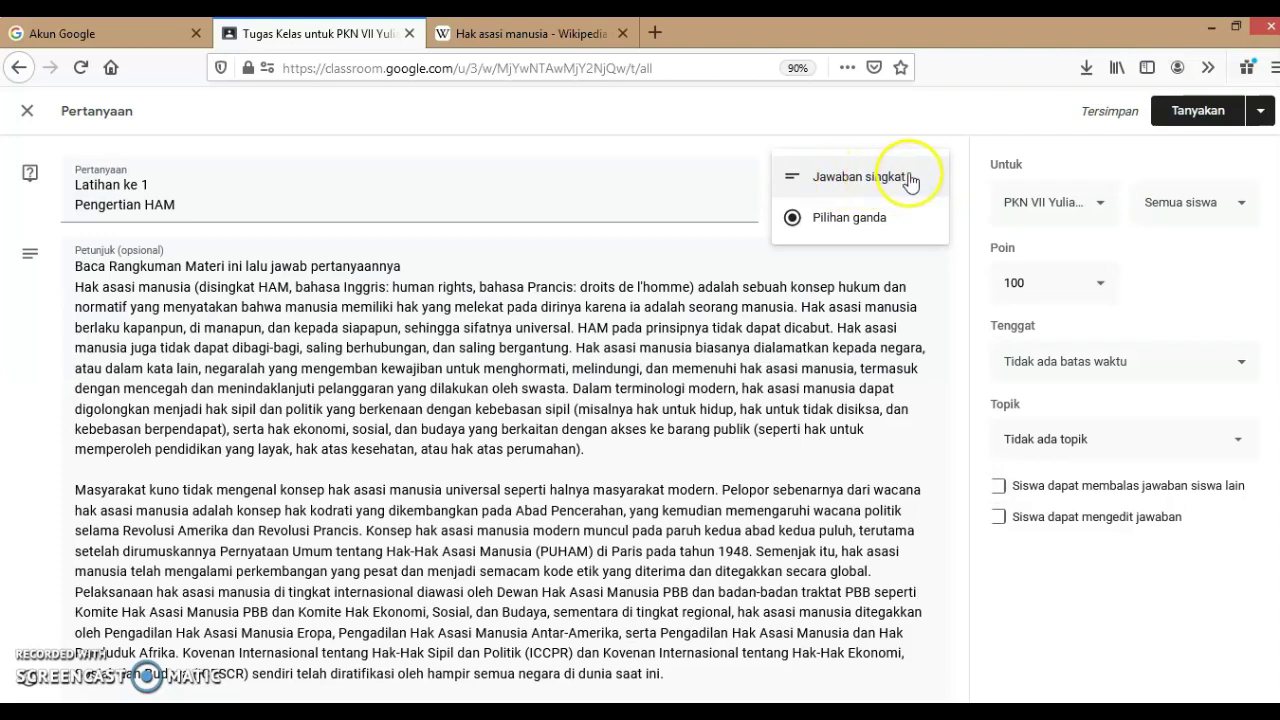
click(885, 178)
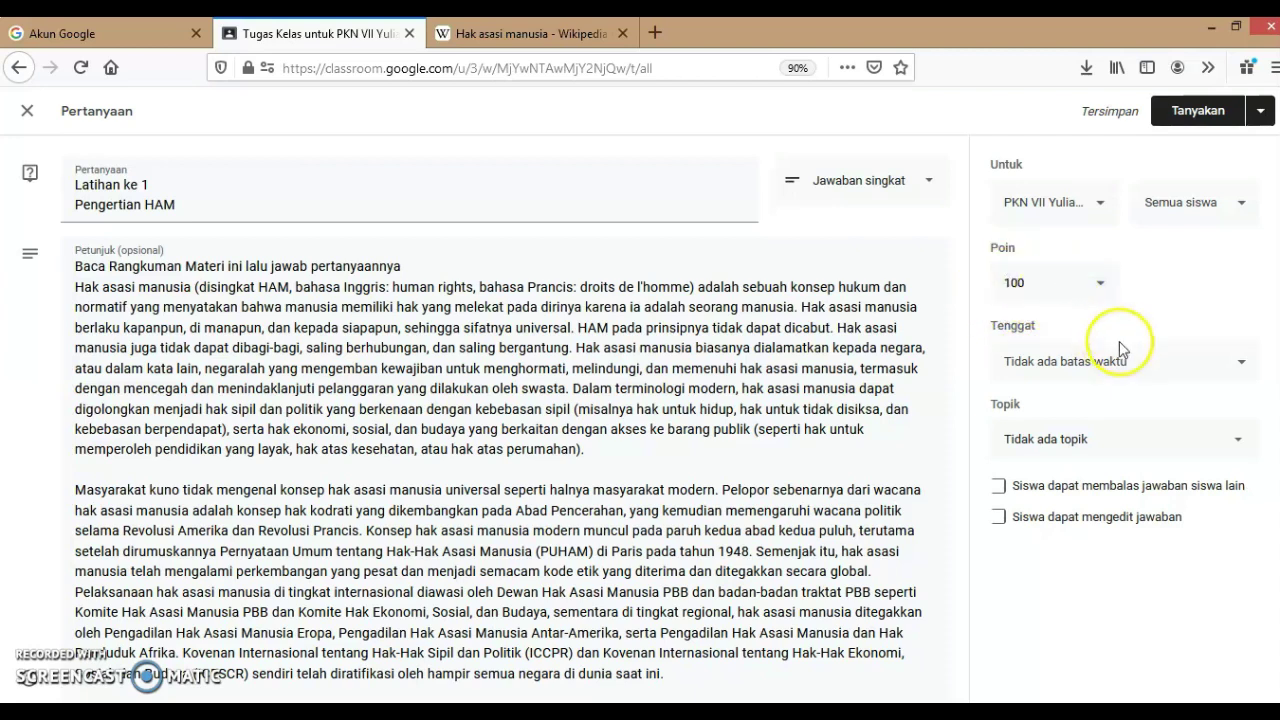
Set the question's due date to 27 Jan 2021 with a 23.59 time limit
click(1219, 362)
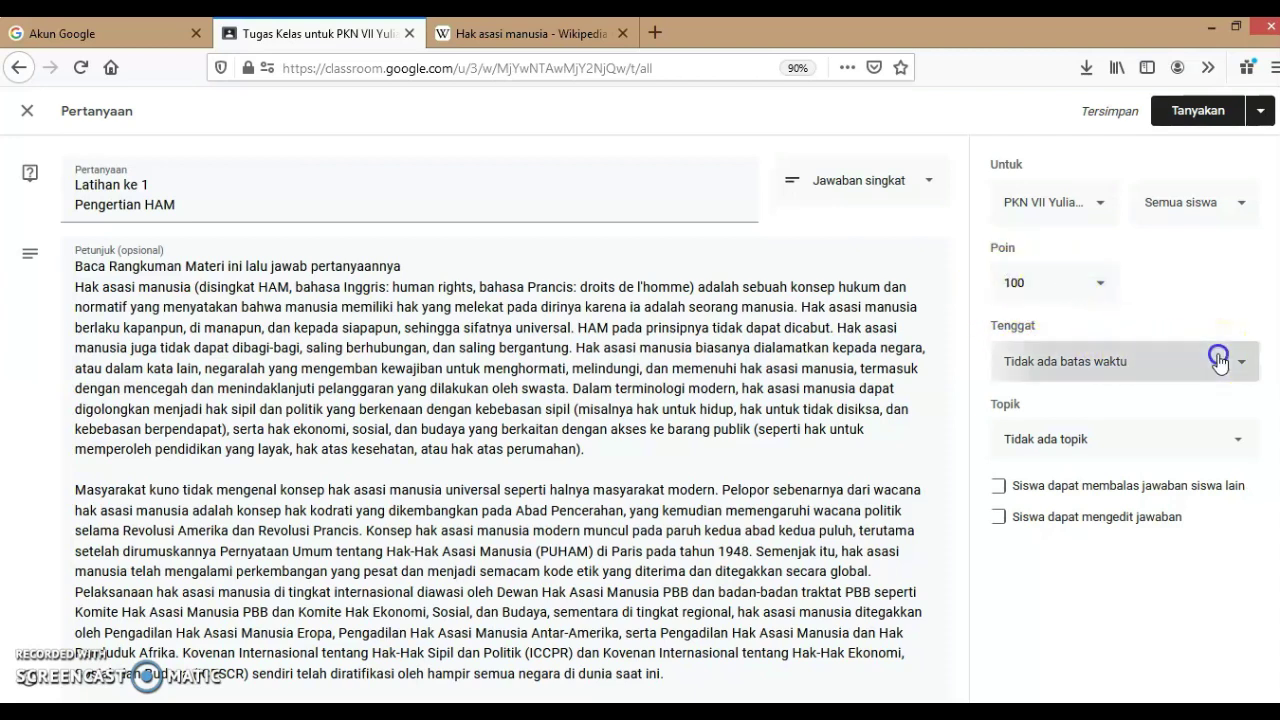
click(1101, 428)
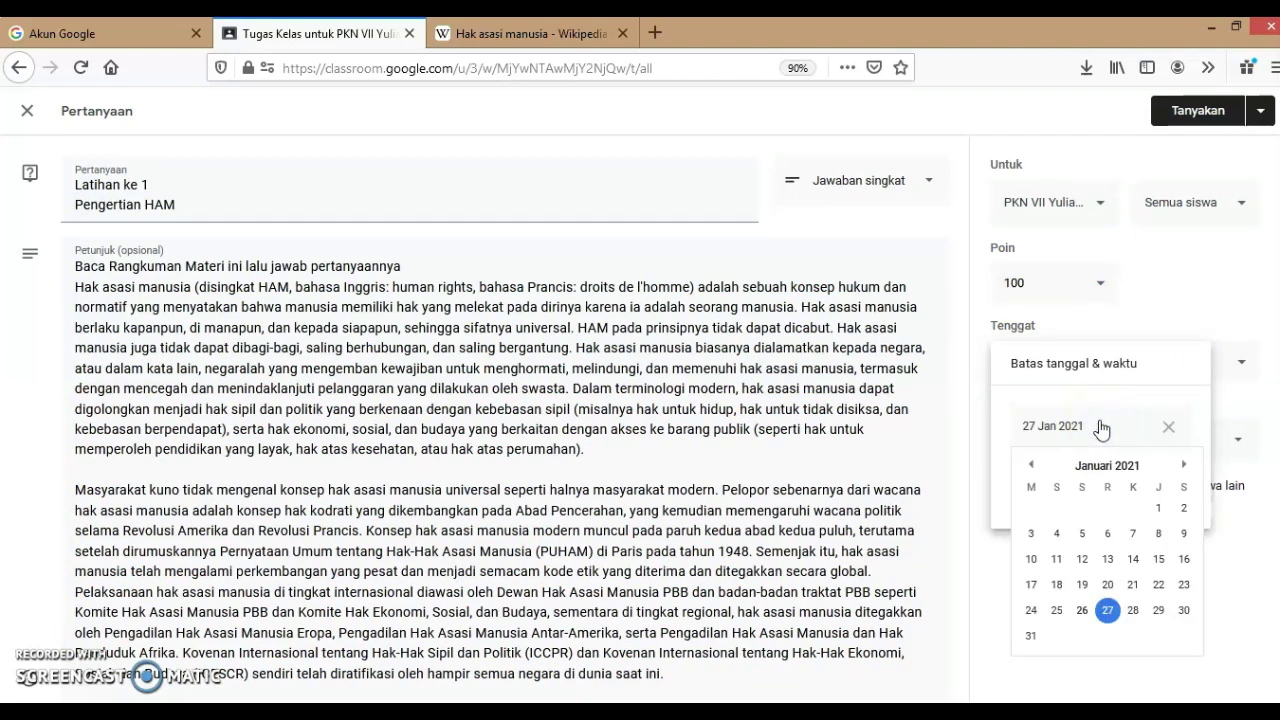
click(1108, 618)
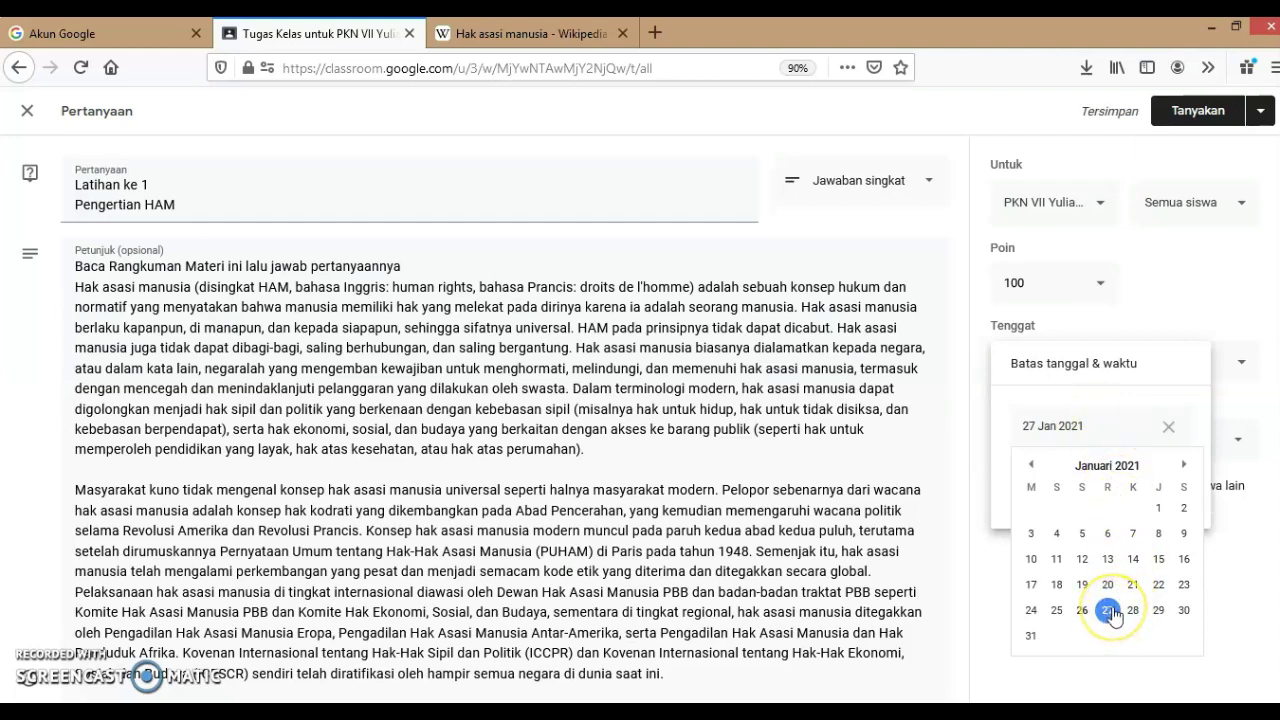
click(1110, 610)
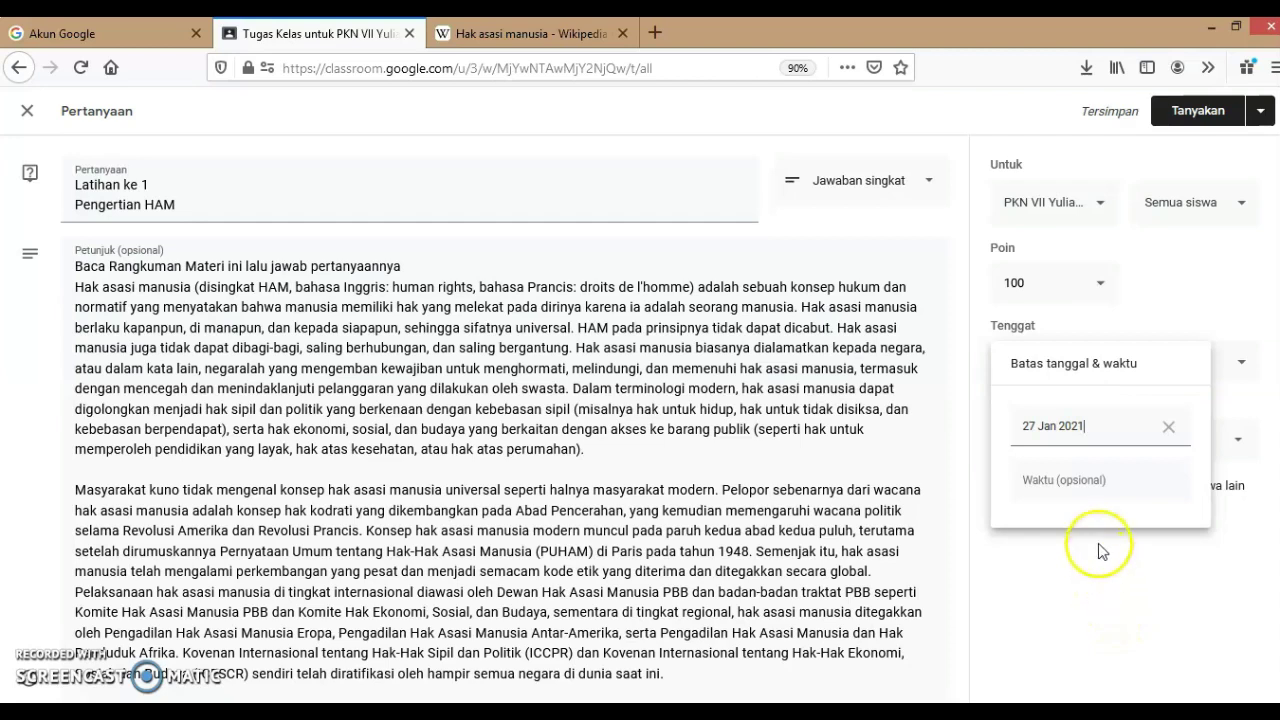
click(1086, 487)
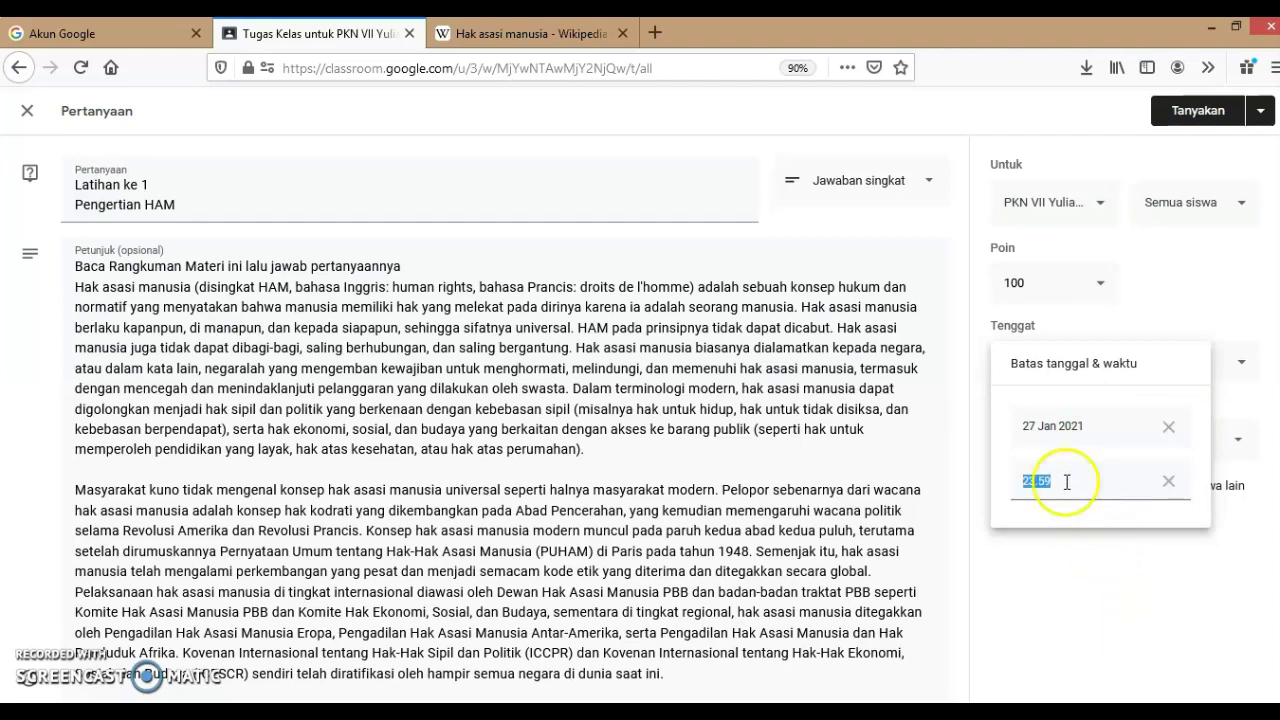
click(1081, 590)
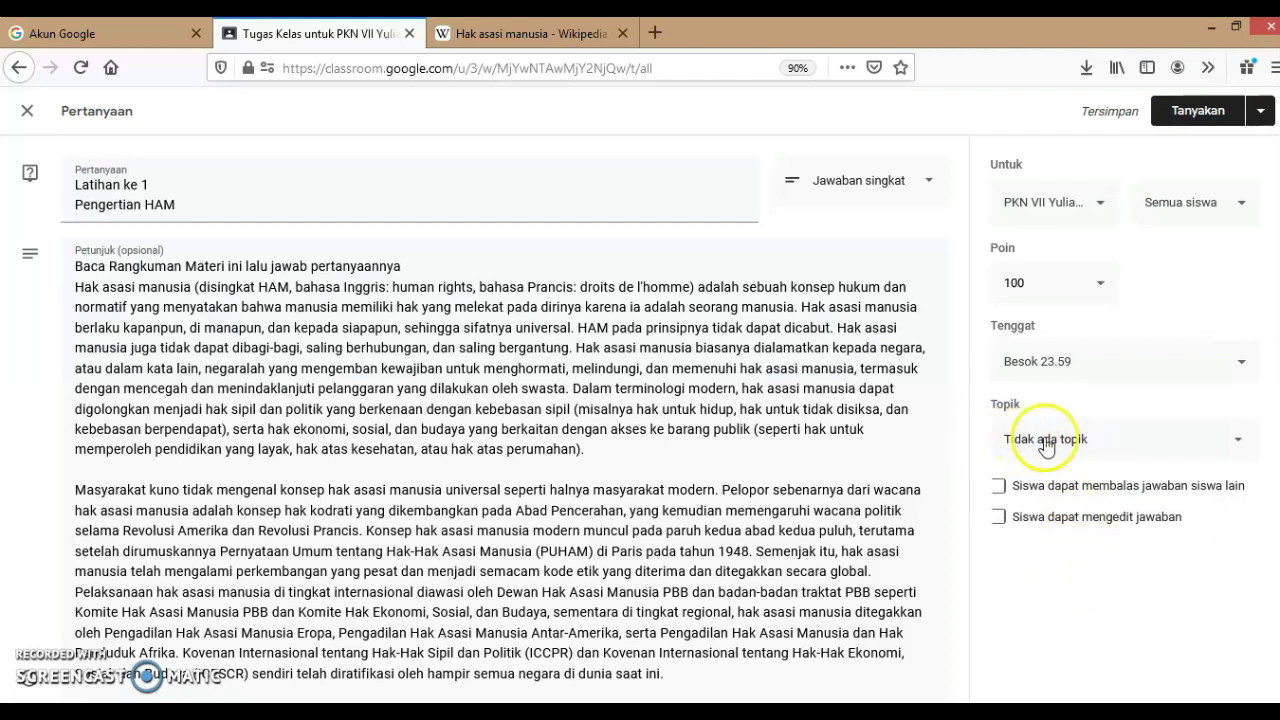
Assign the question to the topic TUGAS BAB 1 and check over the instructions
click(1230, 441)
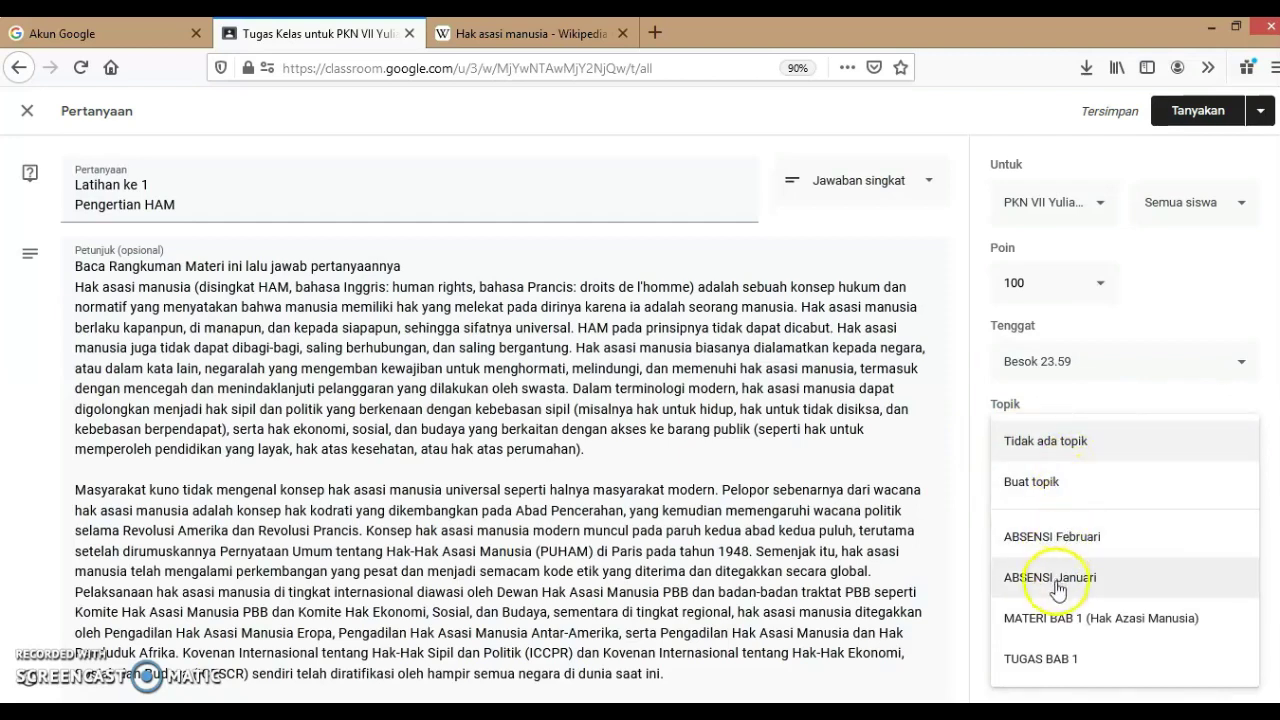
click(1057, 660)
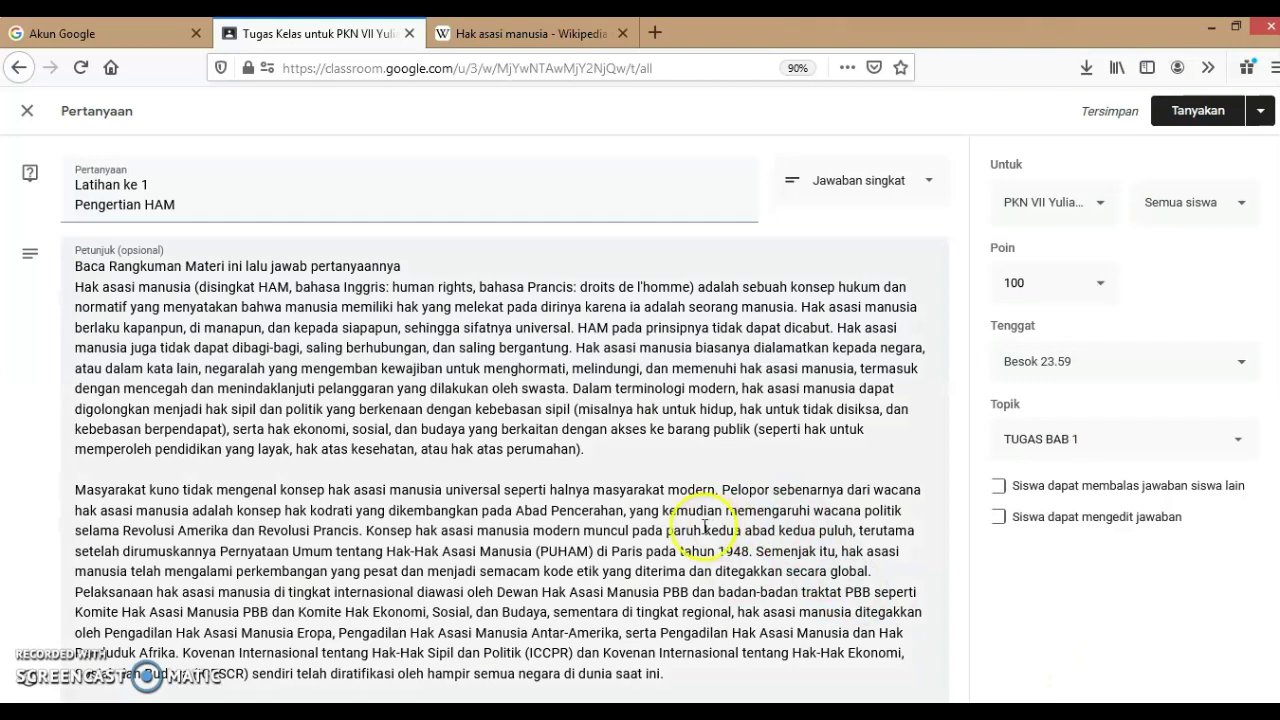
scroll(666, 543, down, 4)
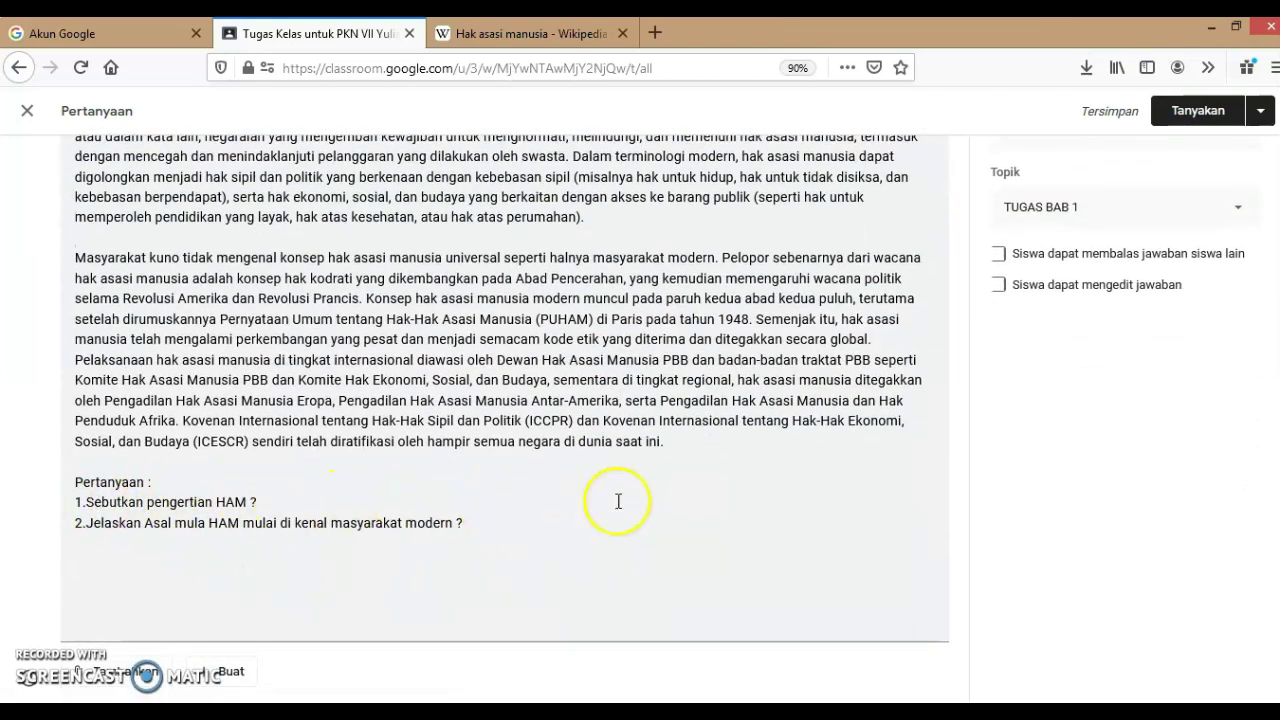
scroll(1108, 390, up, 4)
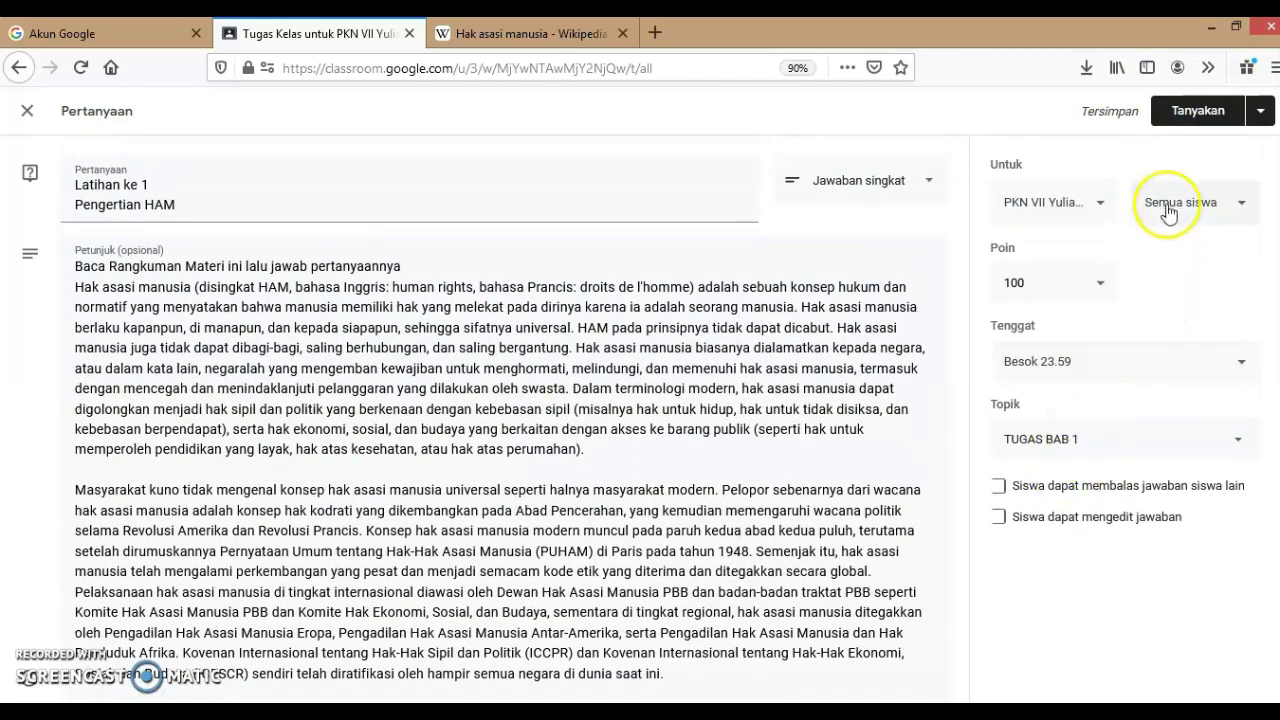
Look through the question's posting options and the list of classes it can be assigned to
click(1117, 242)
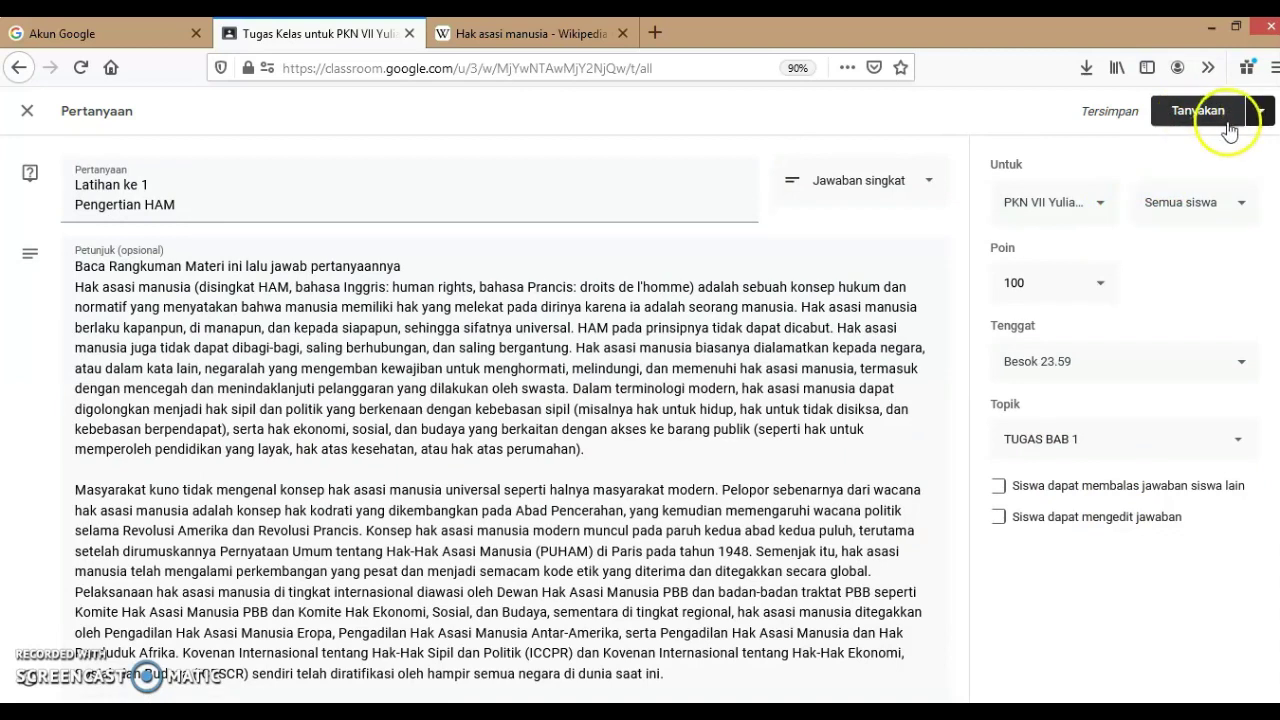
click(1260, 112)
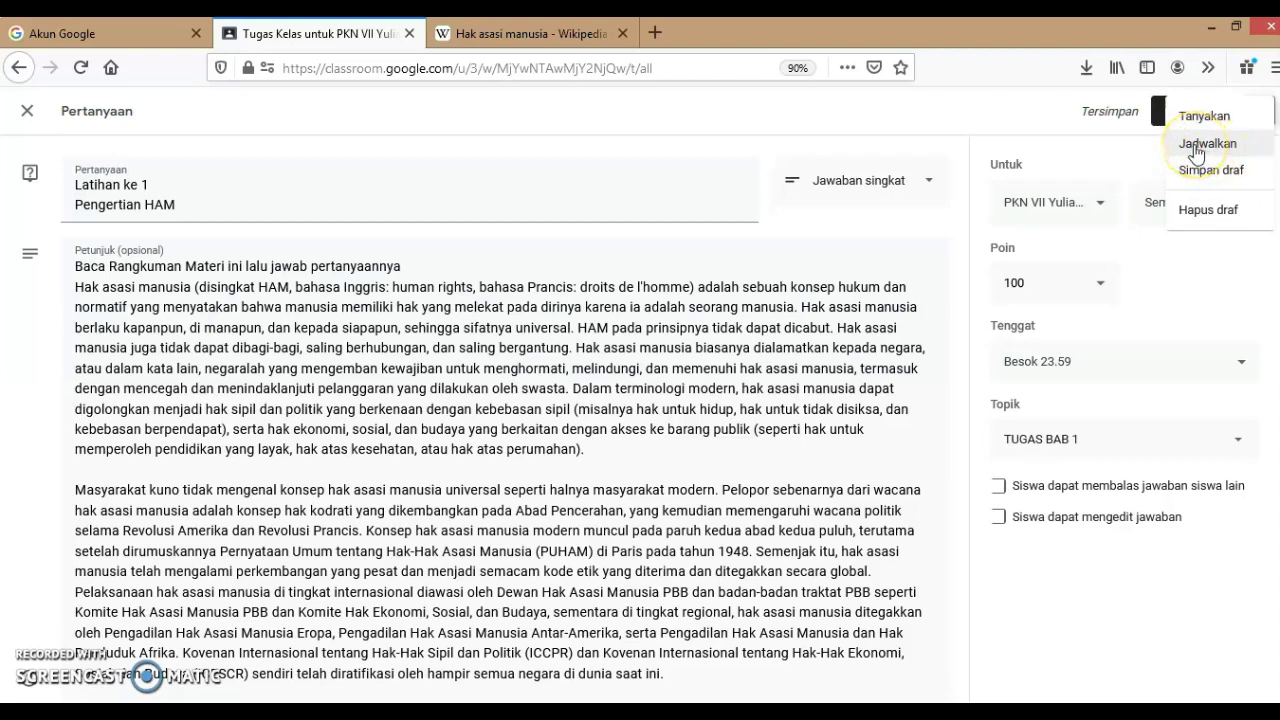
click(1137, 153)
click(1199, 116)
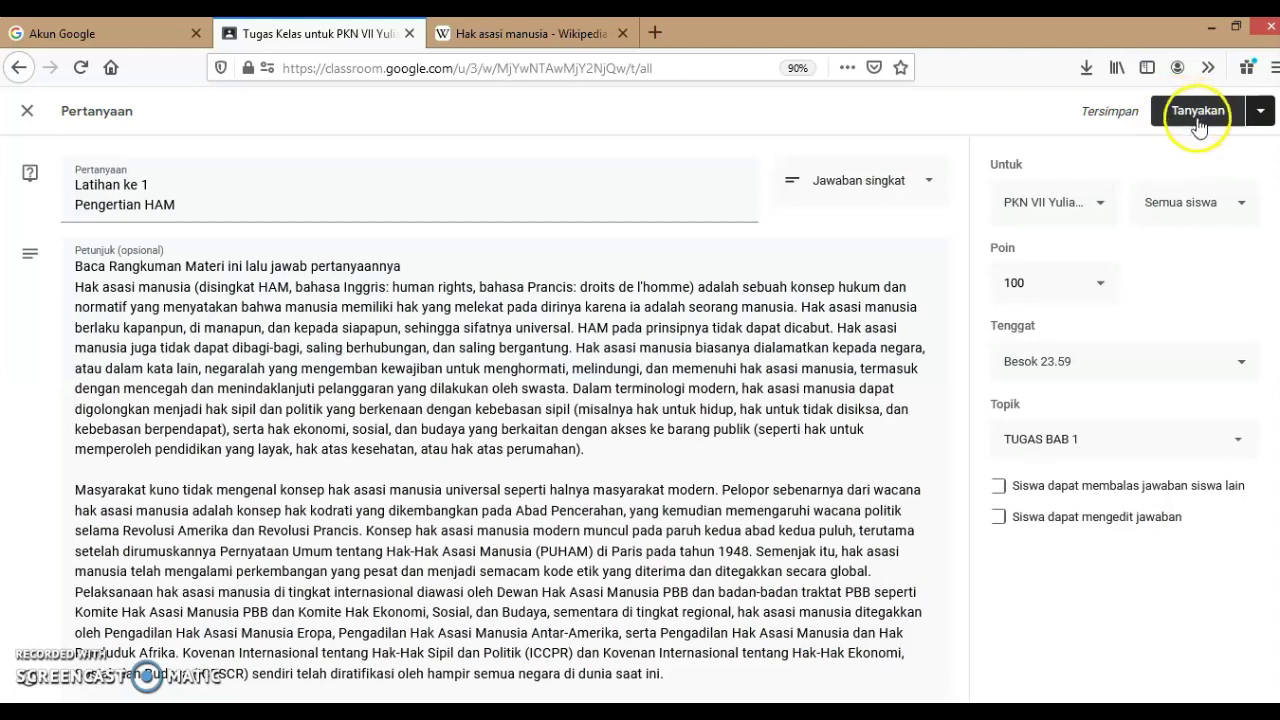
click(1102, 206)
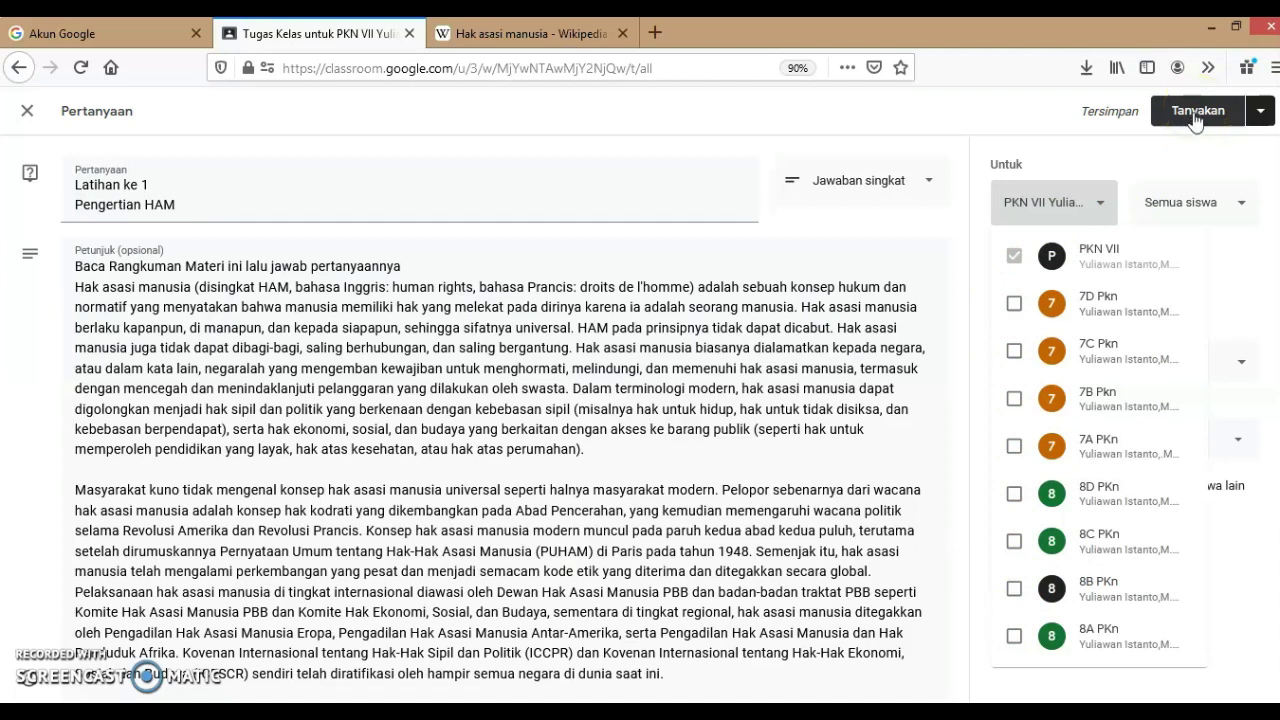
Schedule the question for 27 Jan 2021 at 08.00 and open its entry in the classwork list
click(1263, 120)
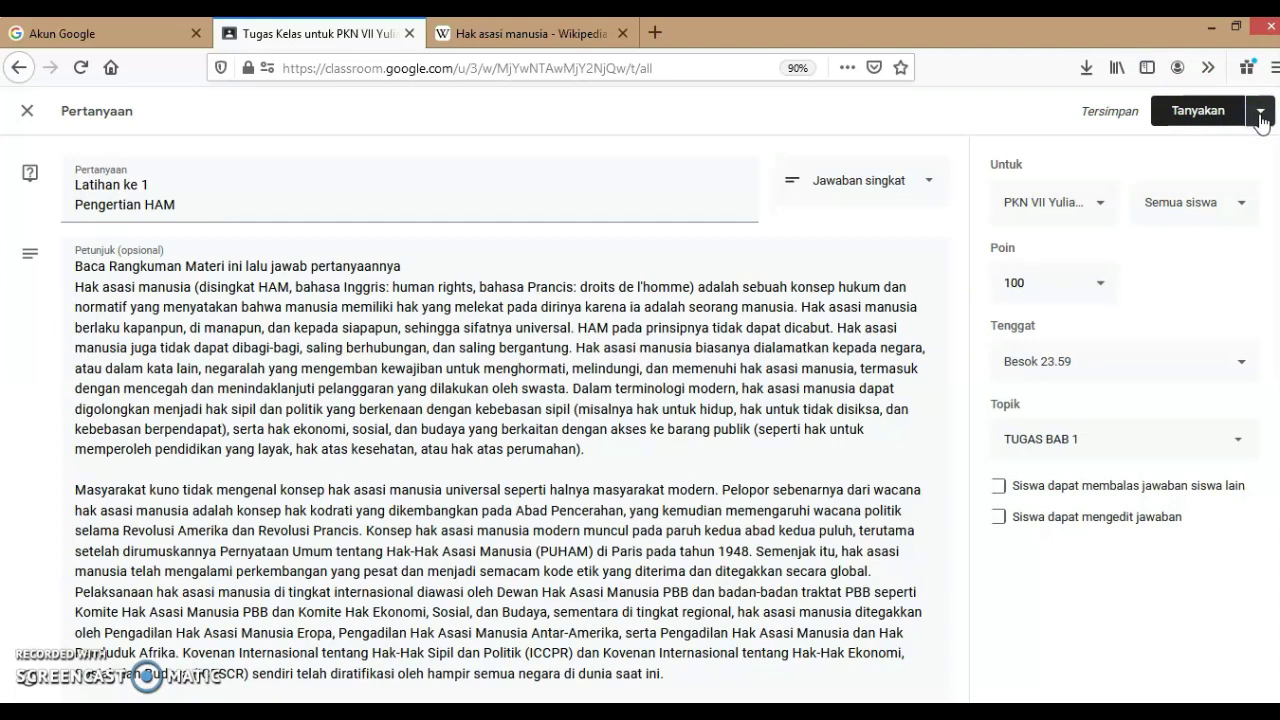
click(1262, 120)
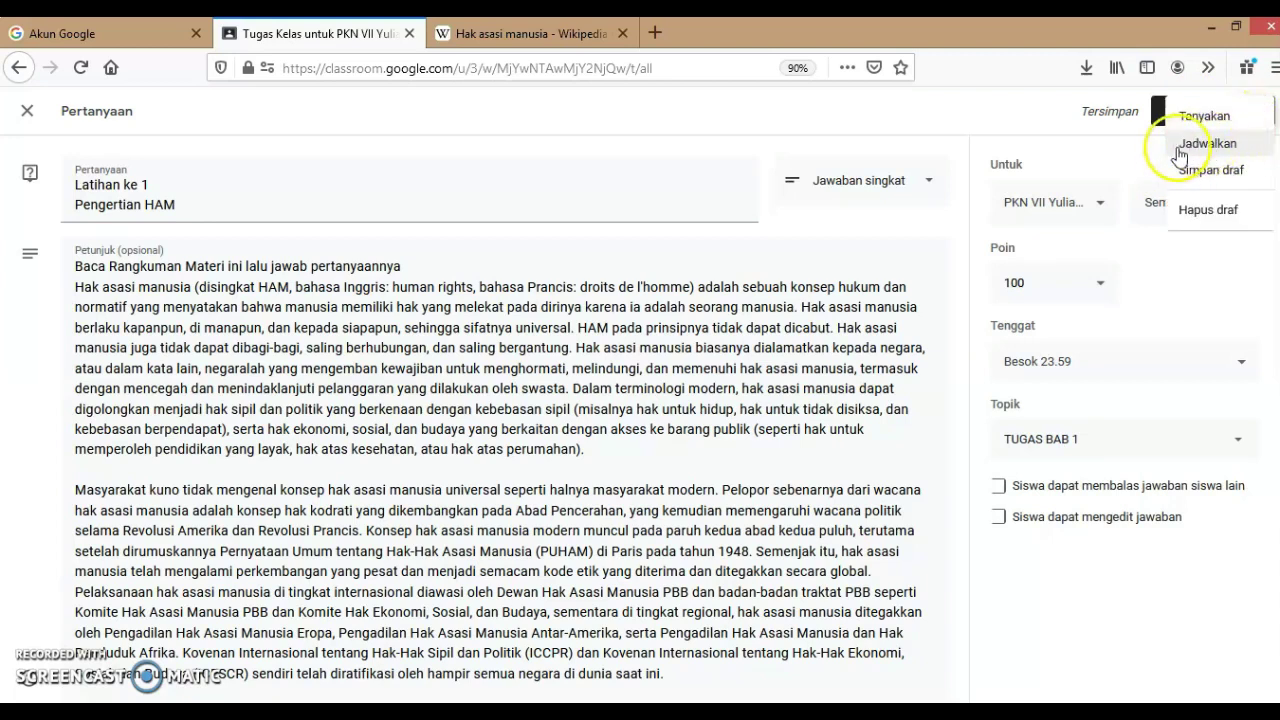
click(1097, 205)
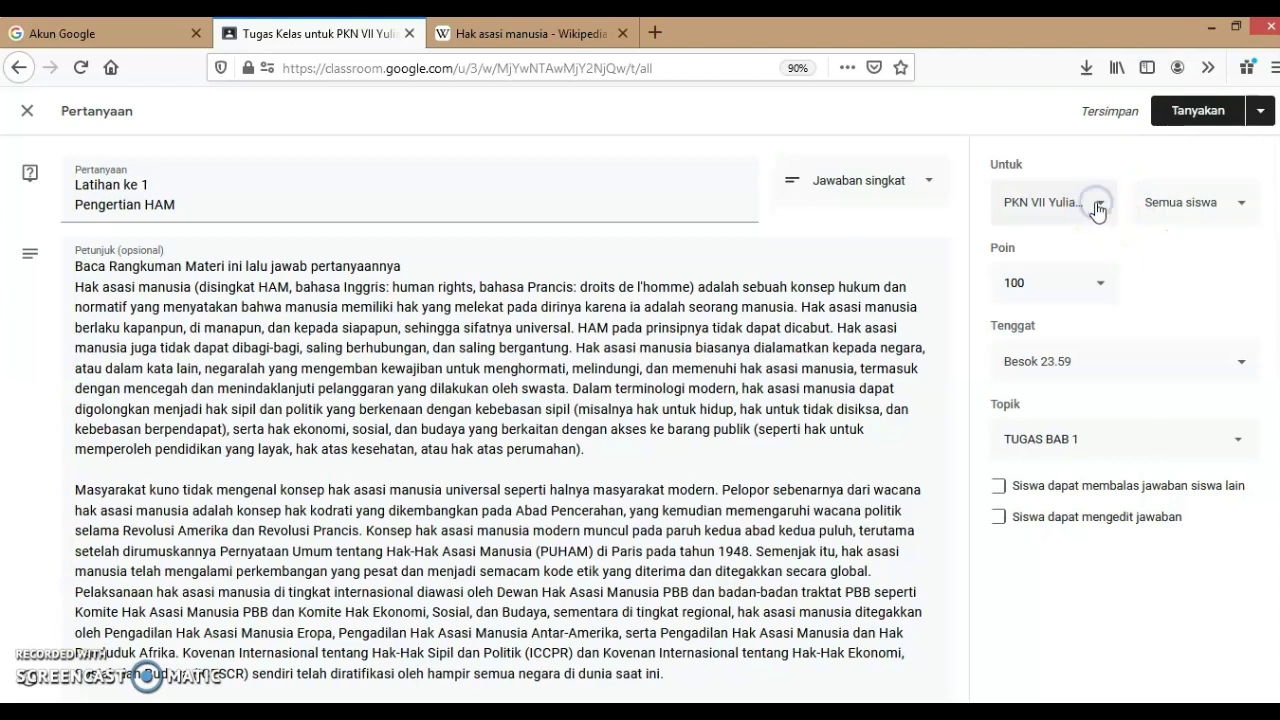
click(1097, 207)
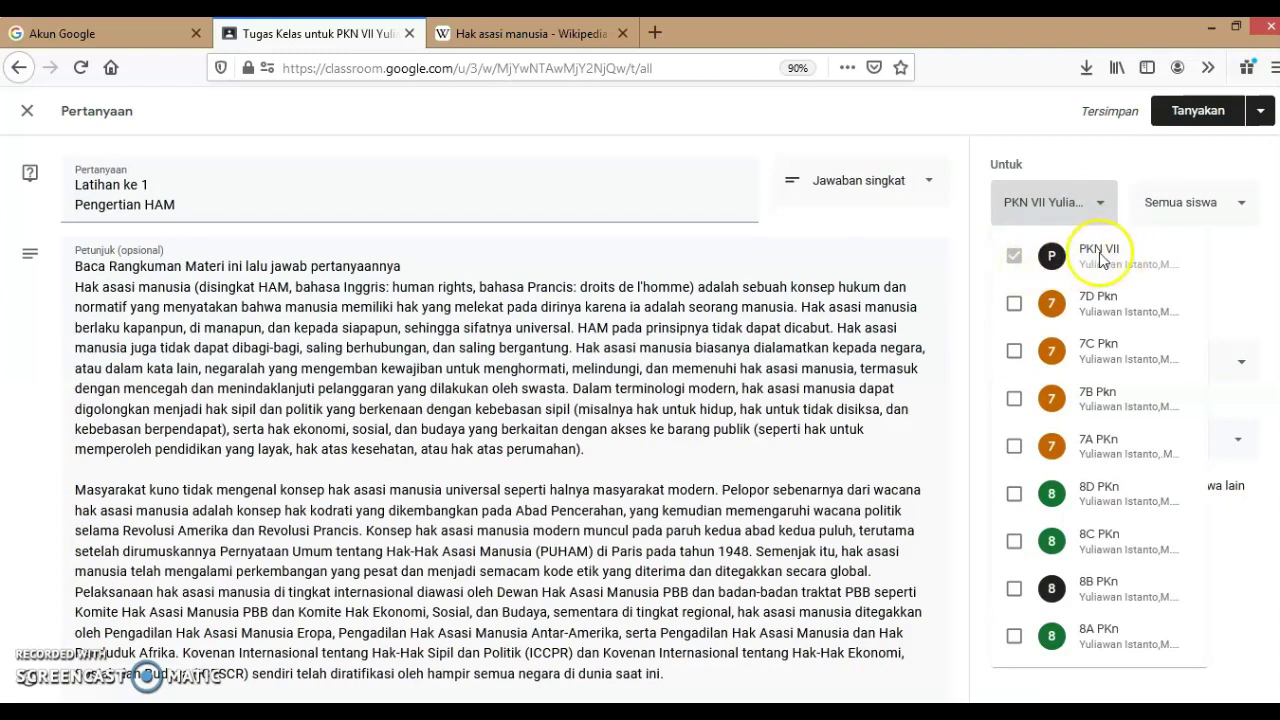
click(1259, 118)
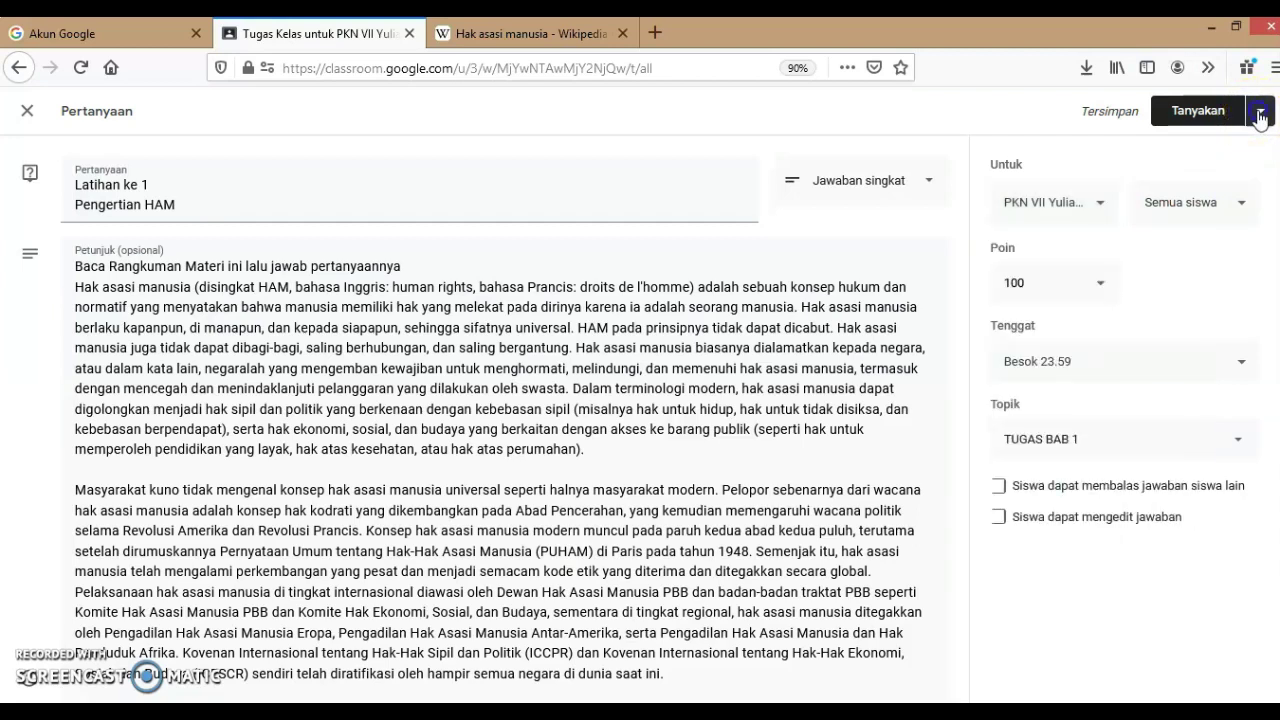
click(1259, 118)
click(1197, 147)
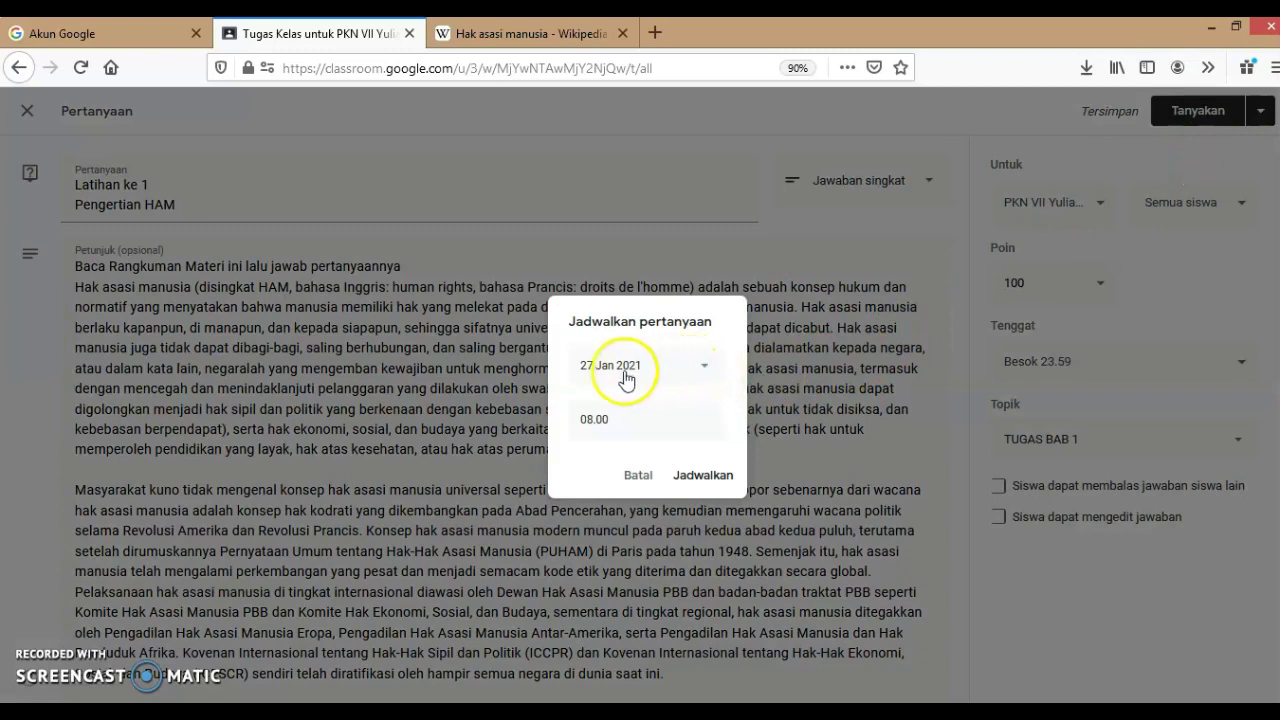
click(702, 366)
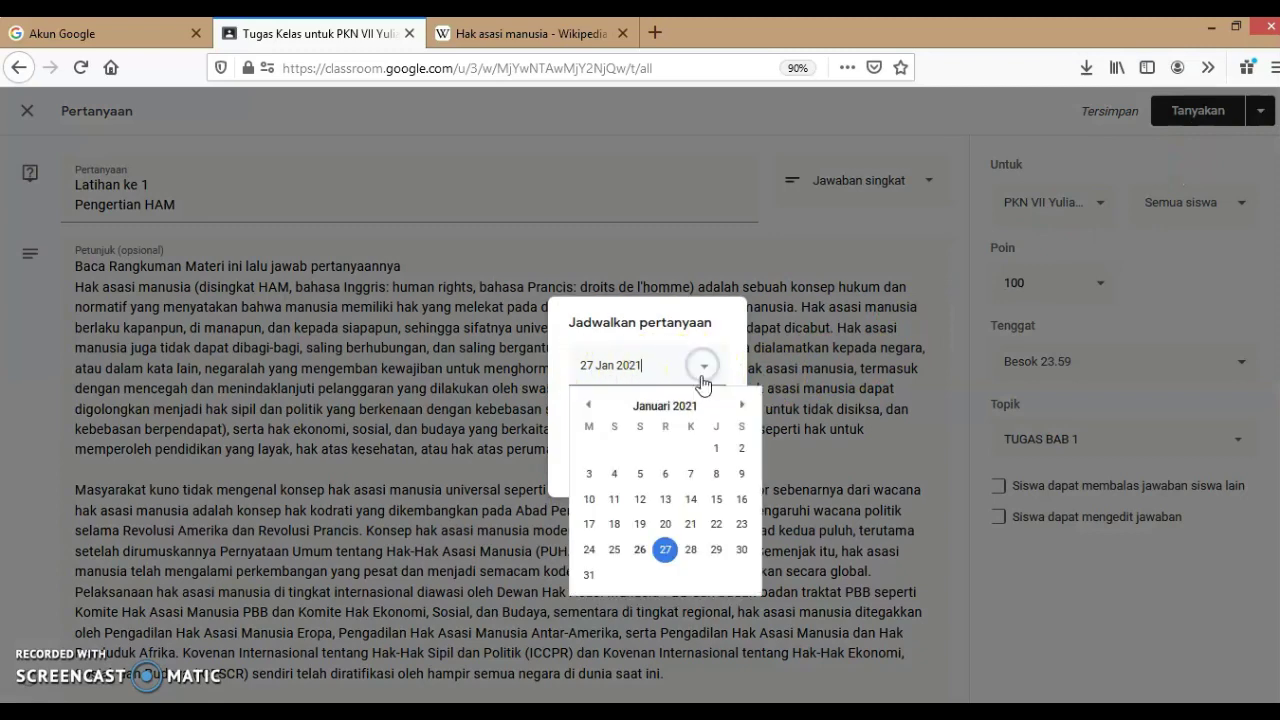
click(666, 552)
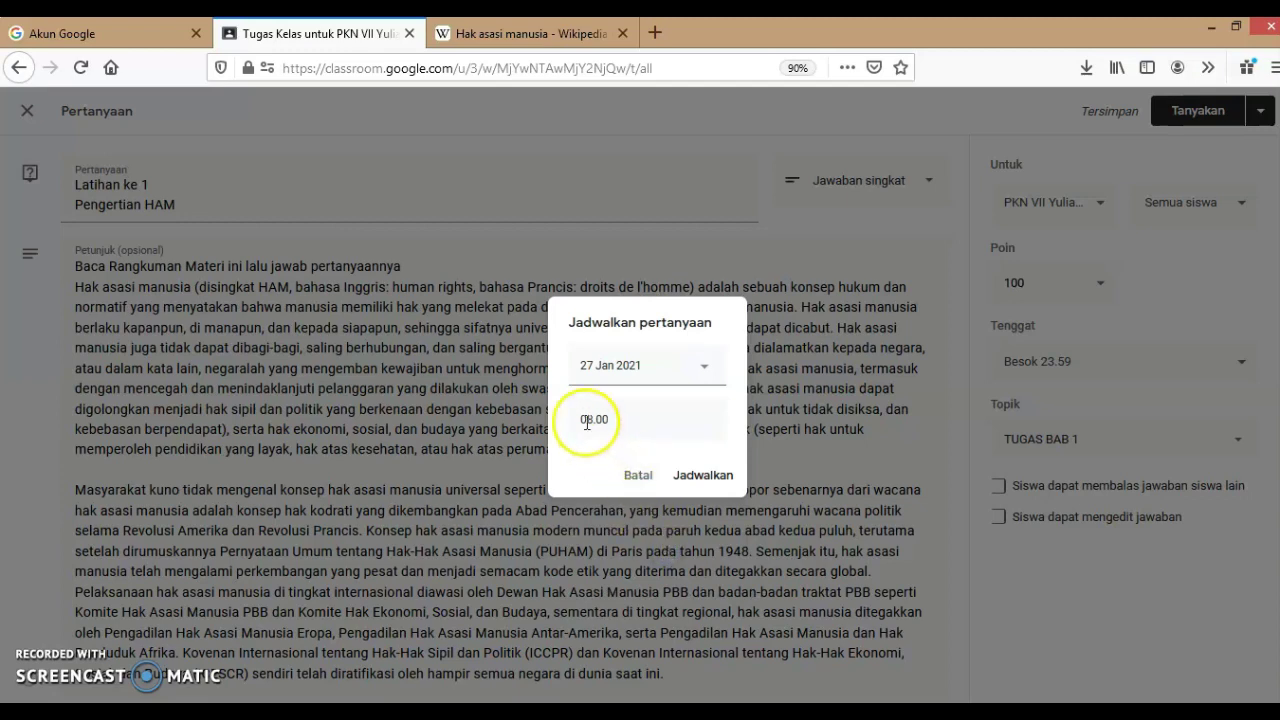
click(705, 484)
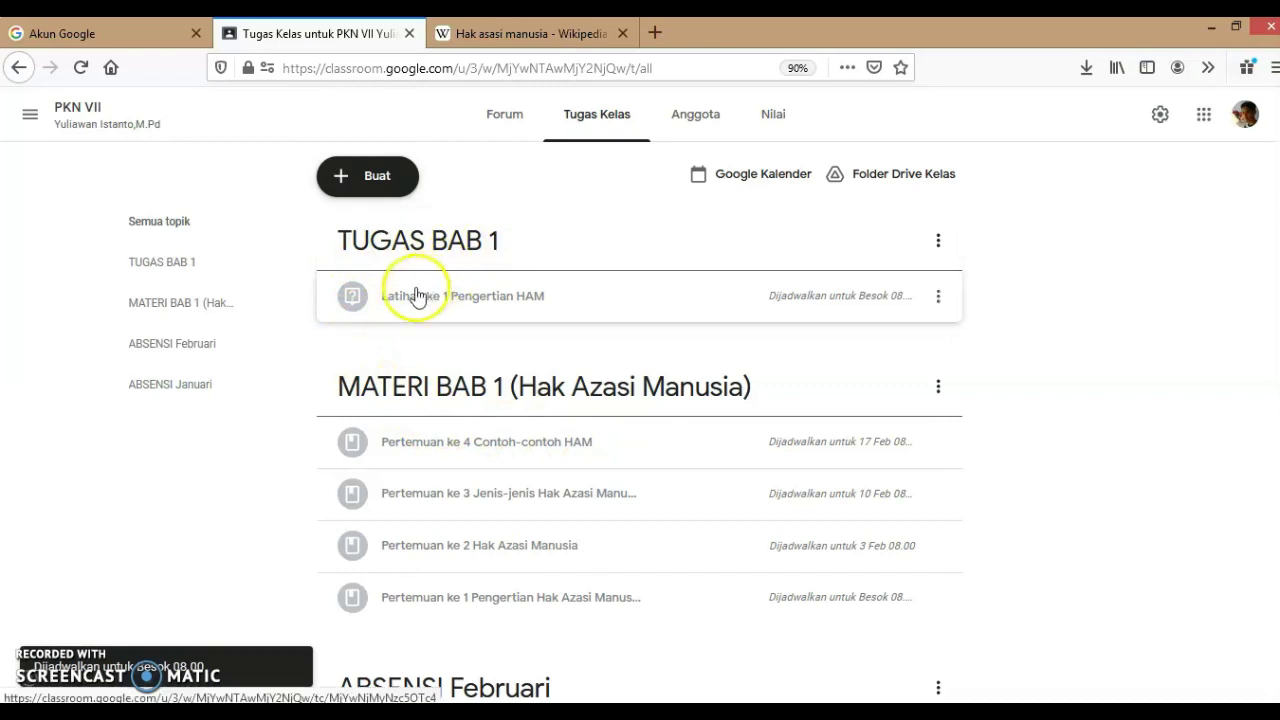
click(536, 302)
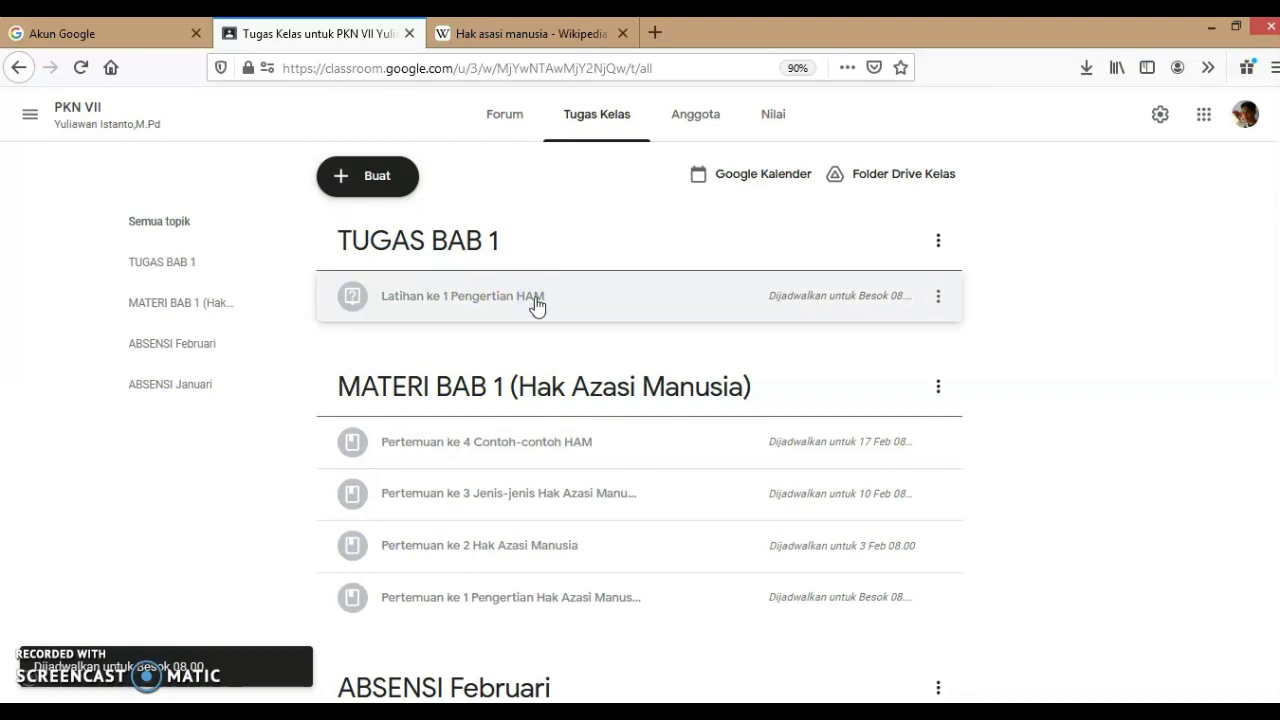
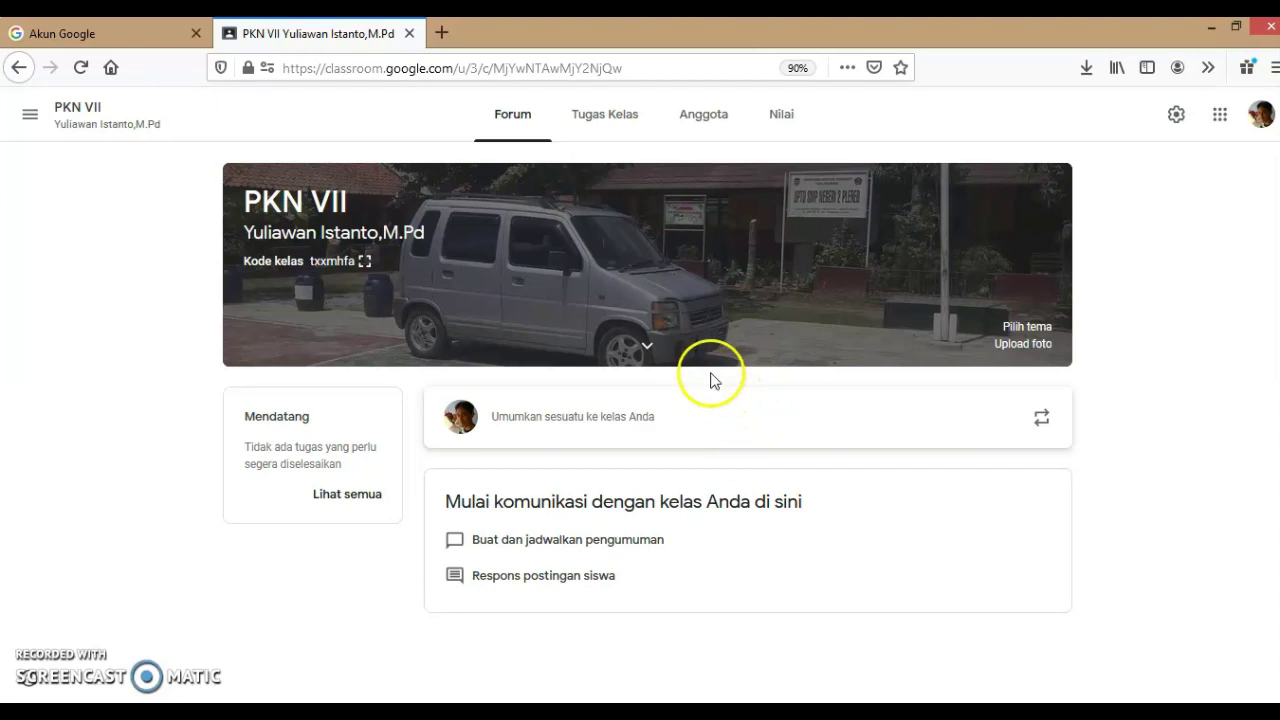
Create a new Pertanyaan in the class's Tugas Kelas, titled "Latihan ke 2" with "Pengertian HAM" on a second line
click(595, 120)
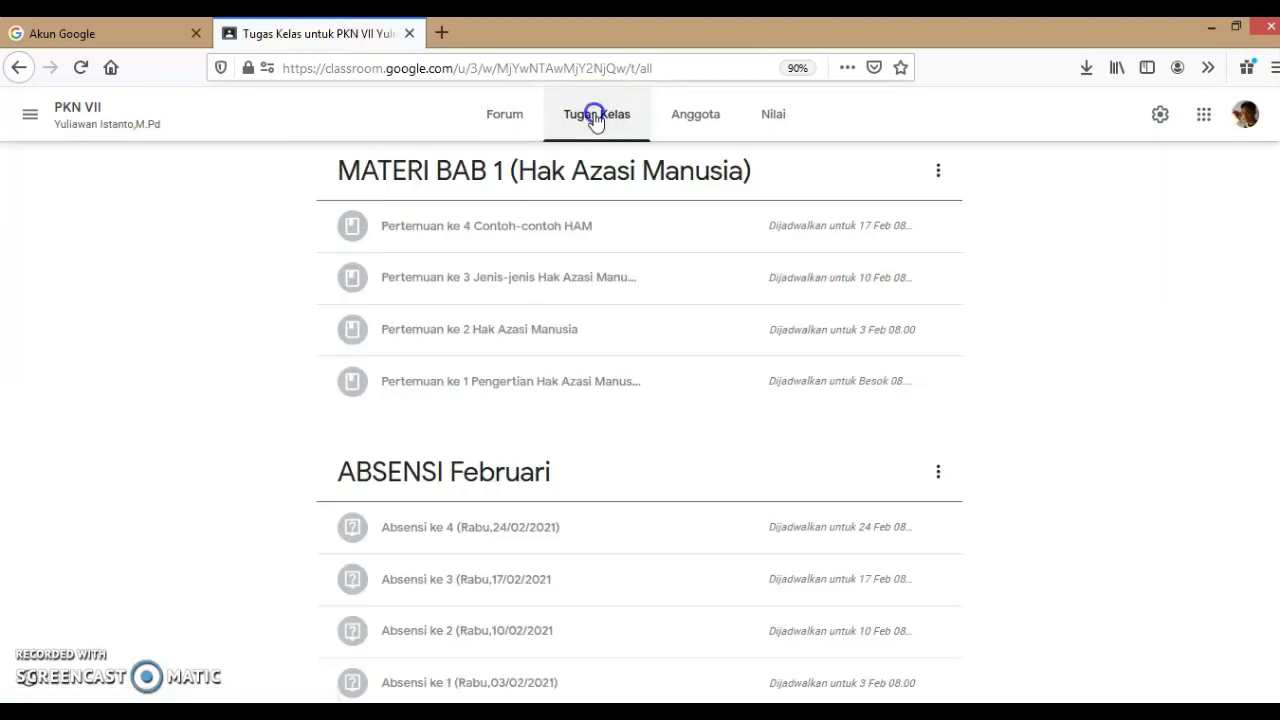
scroll(608, 306, up, 5)
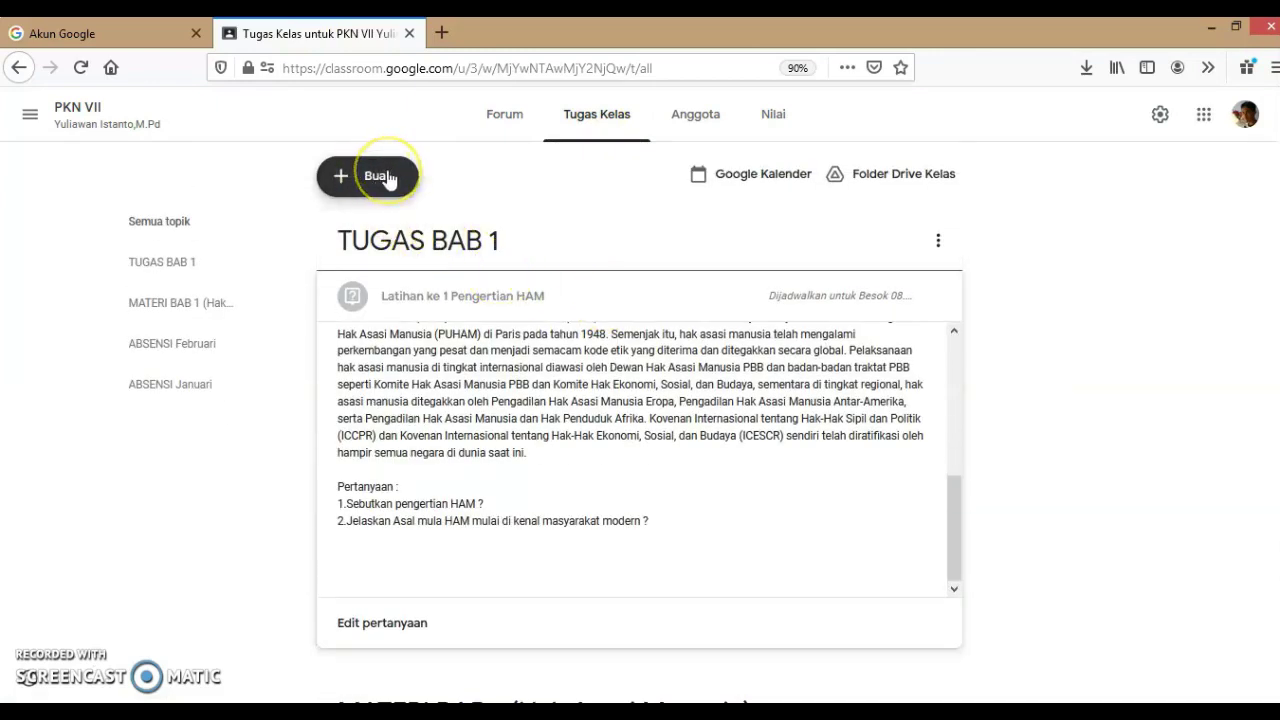
click(389, 178)
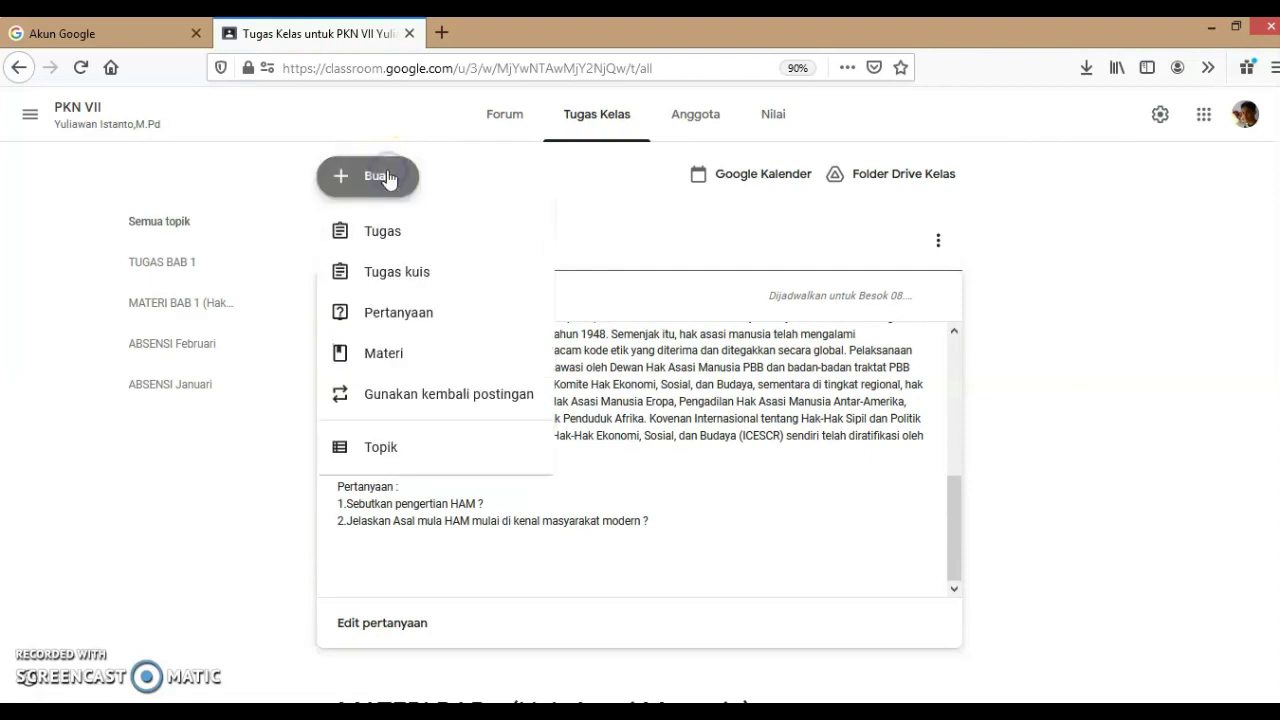
click(400, 314)
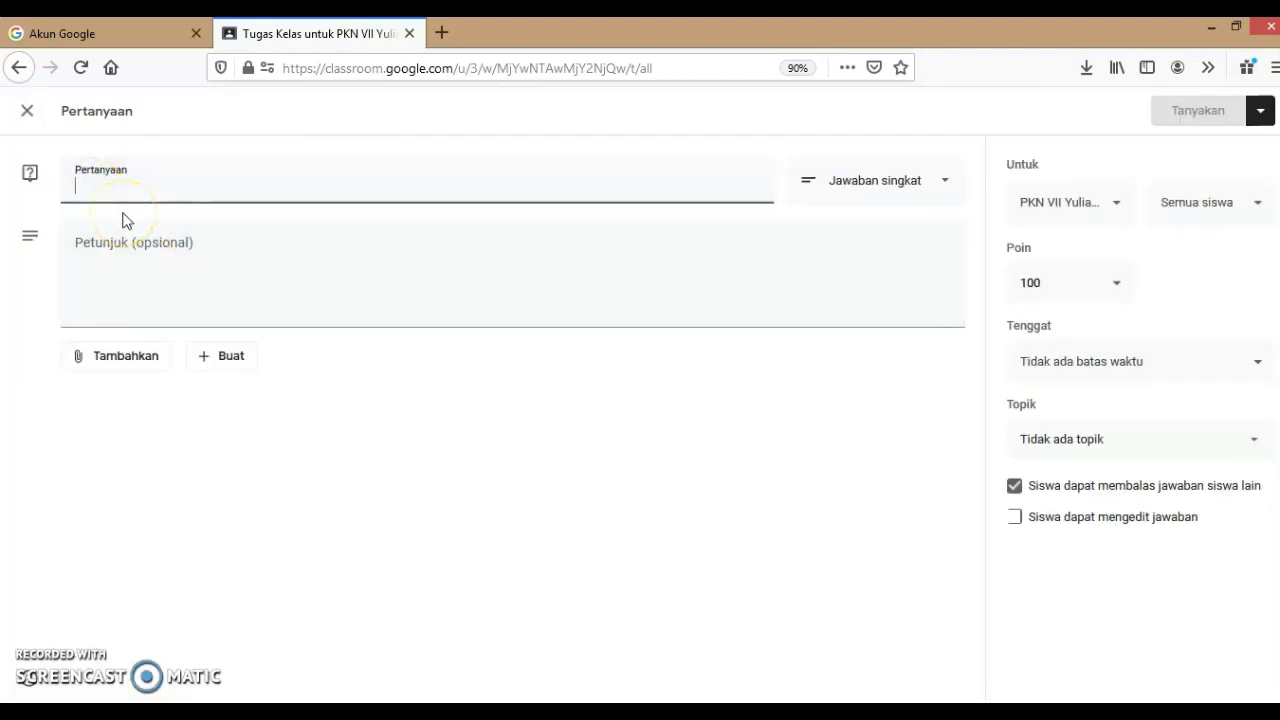
text(Latih)
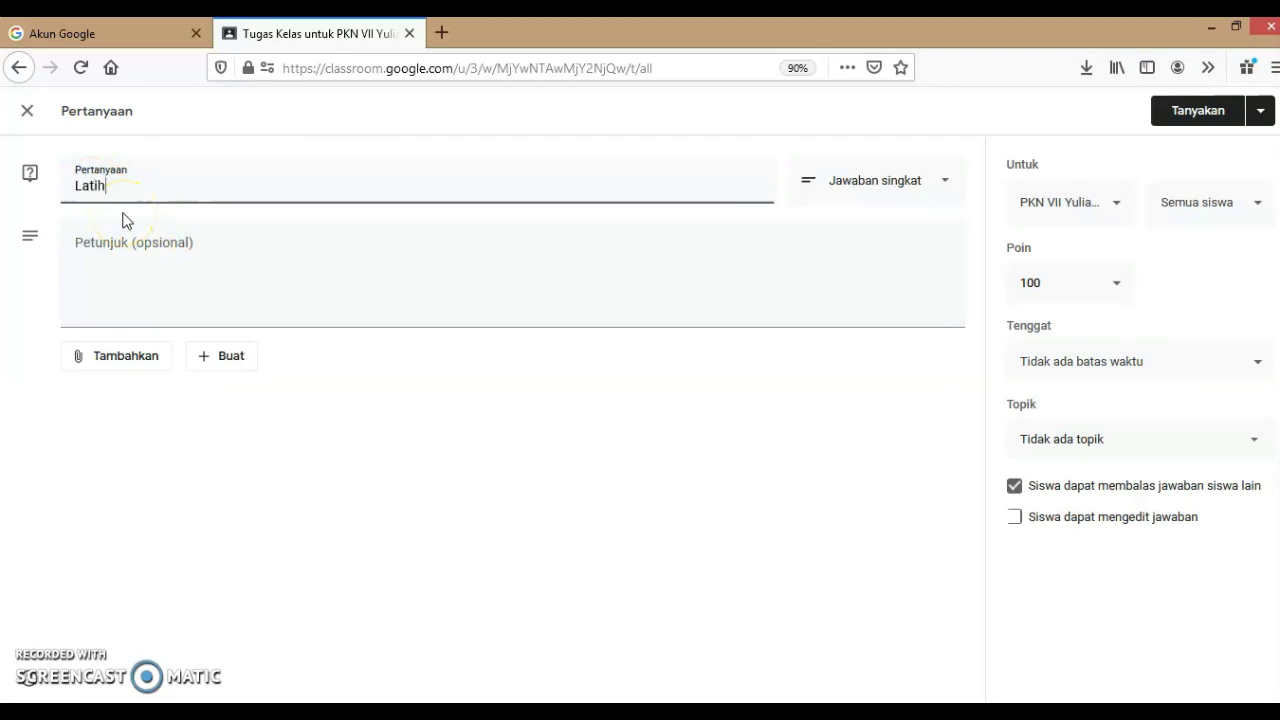
text(an ke 2)
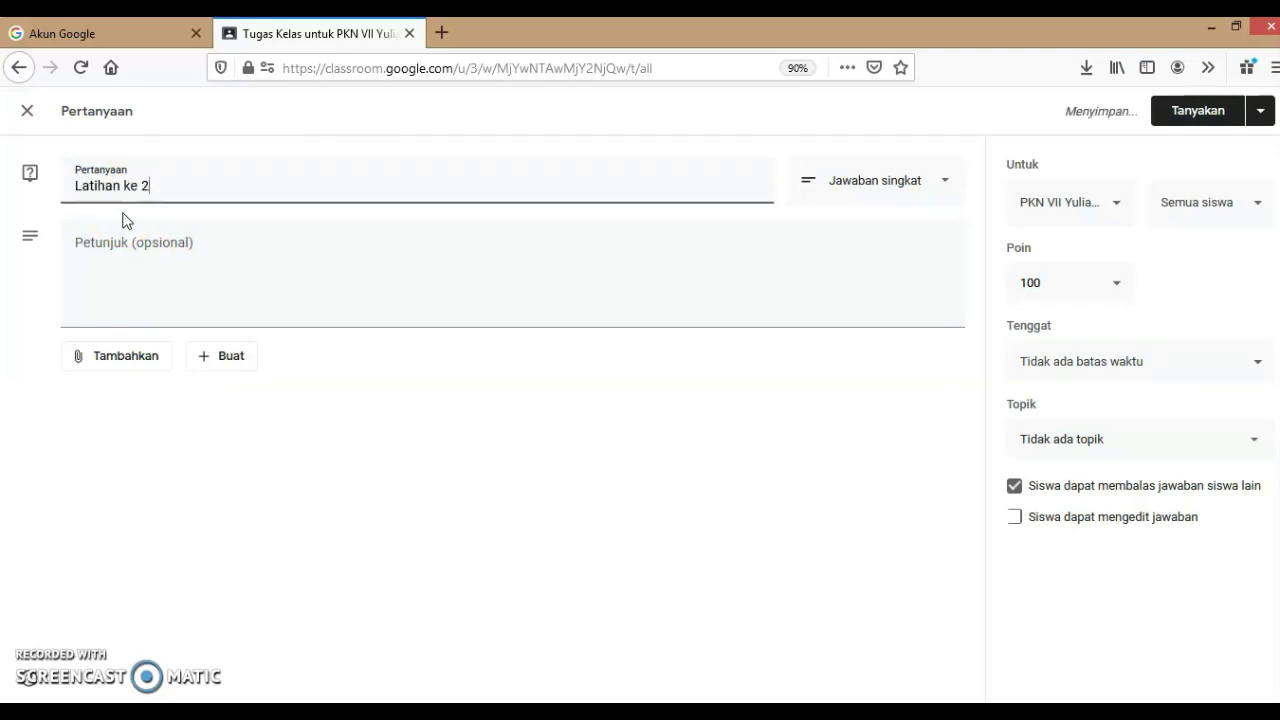
key(Return)
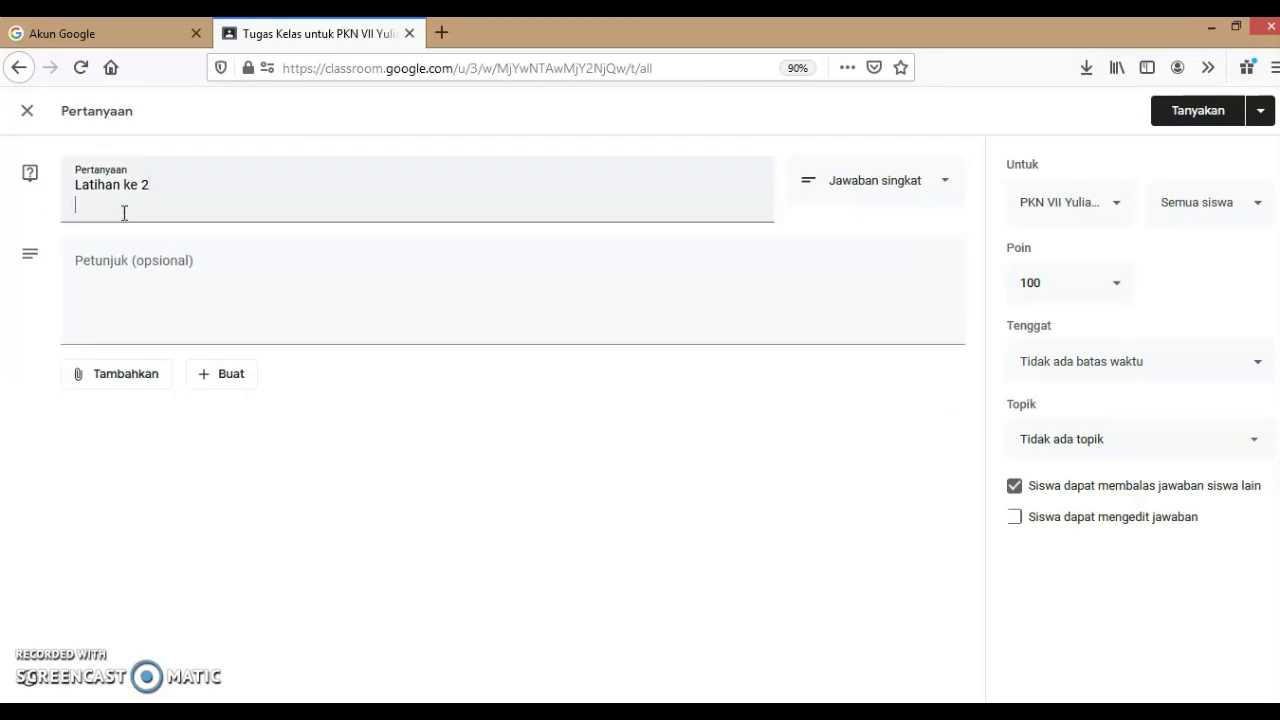
text(Pengertian HAM)
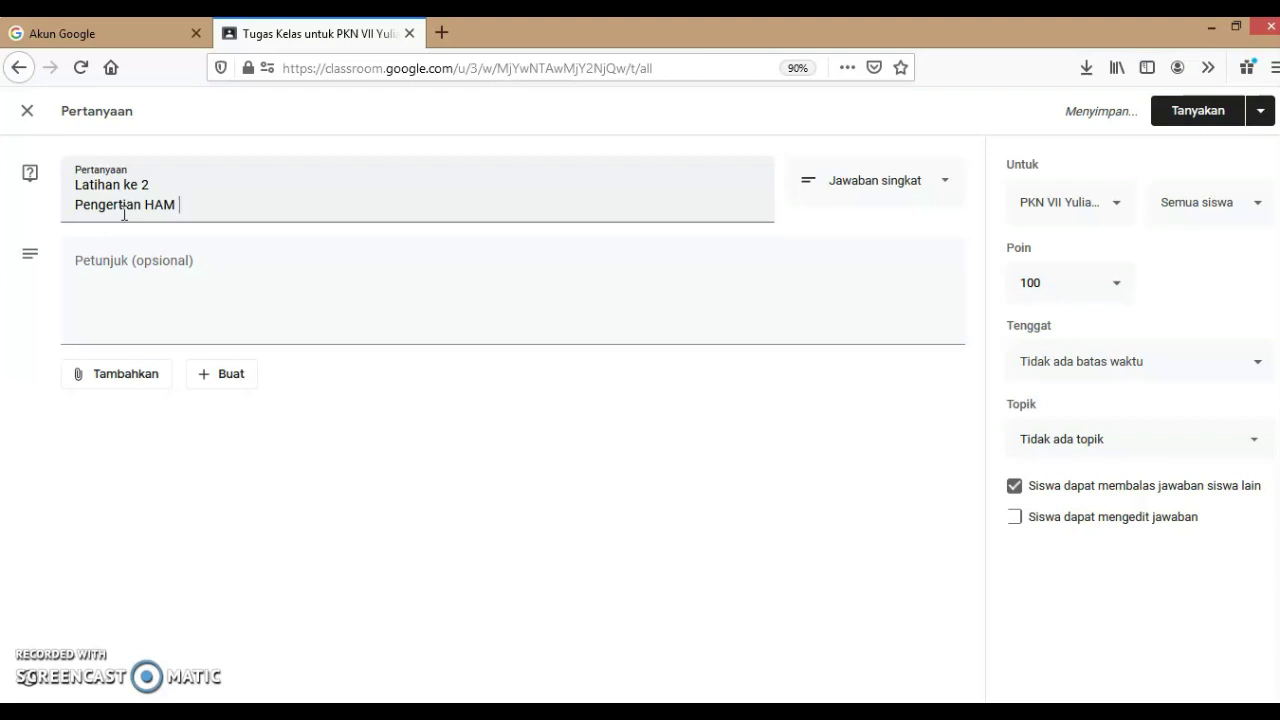
Choose Jawaban singkat as the new question's answer type and start editing its instructions
click(109, 255)
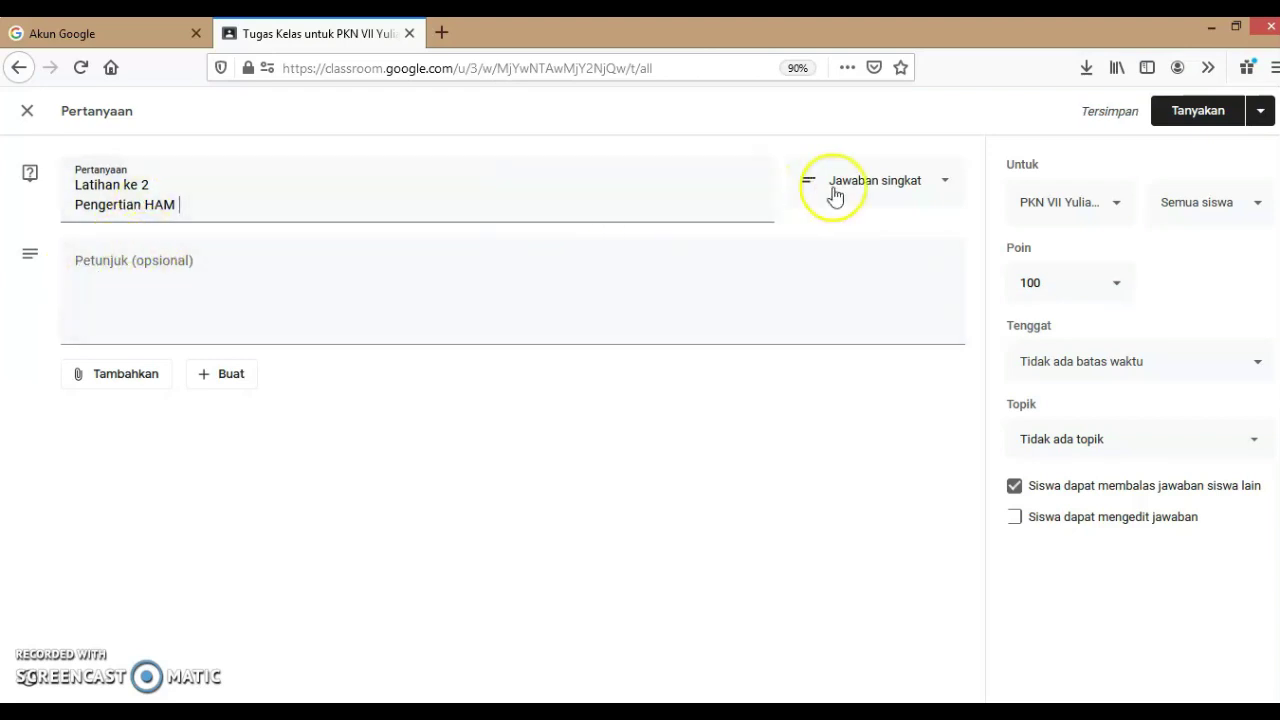
click(948, 186)
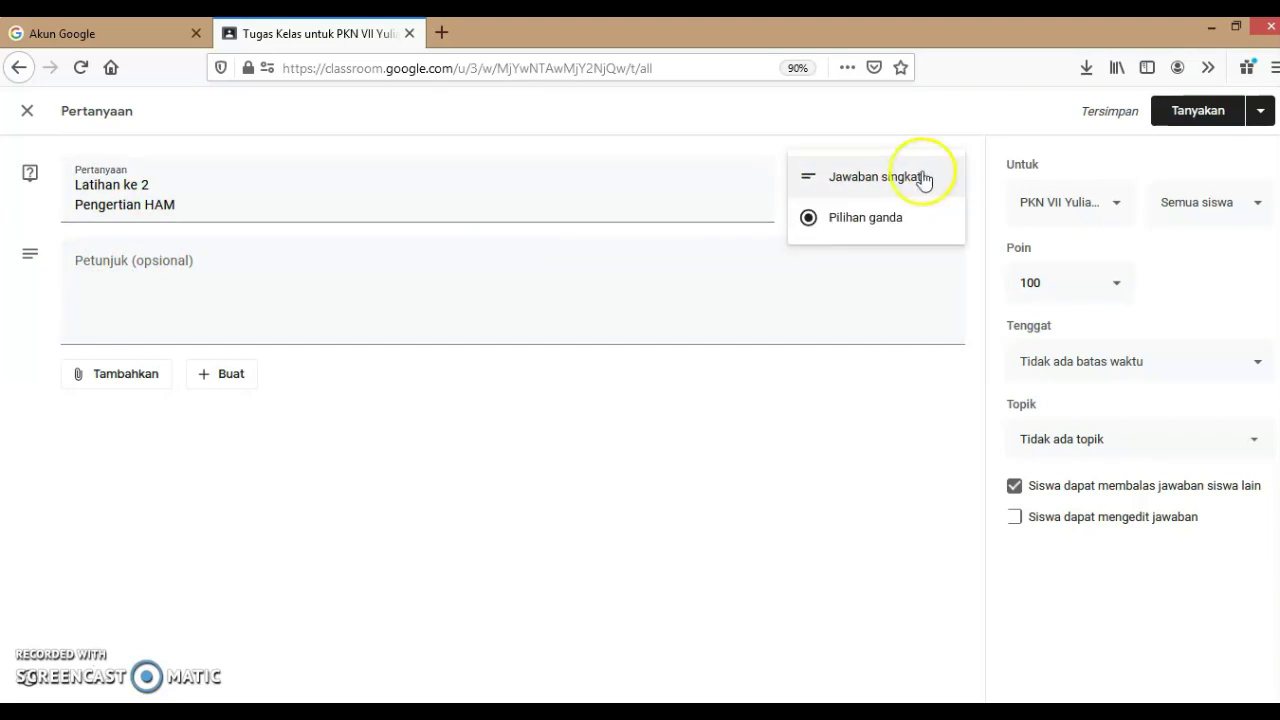
click(887, 184)
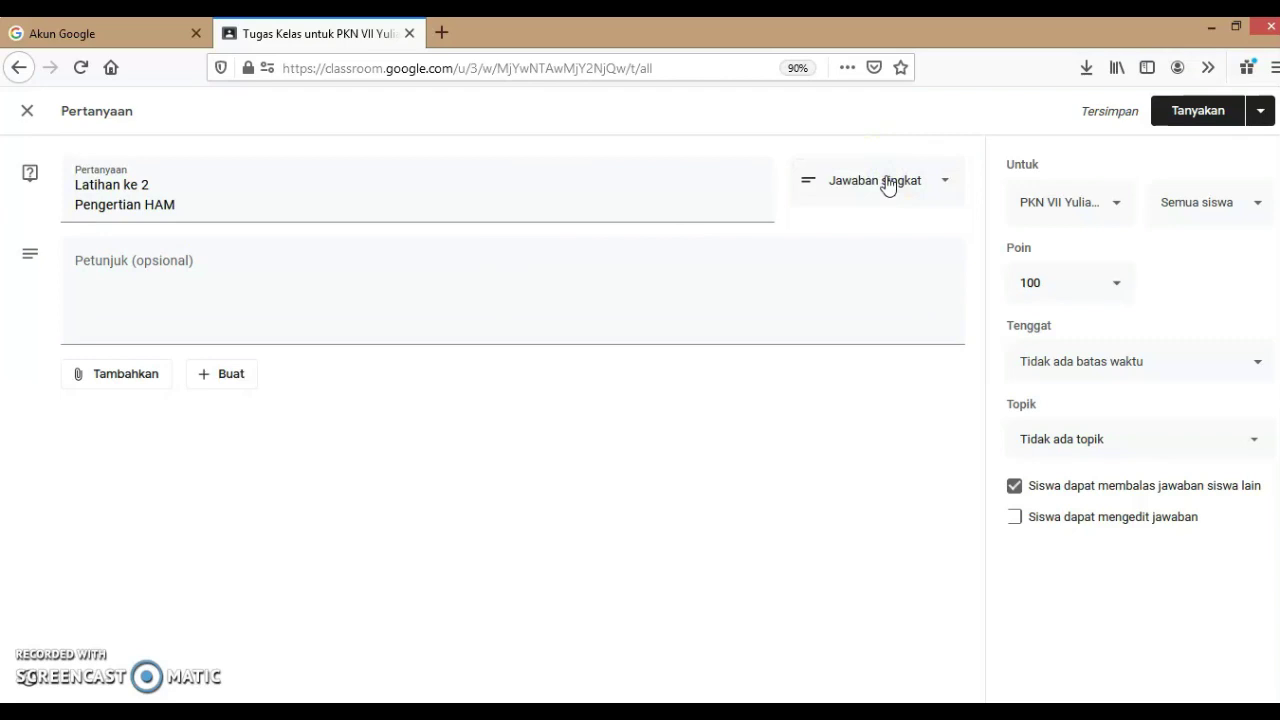
click(887, 186)
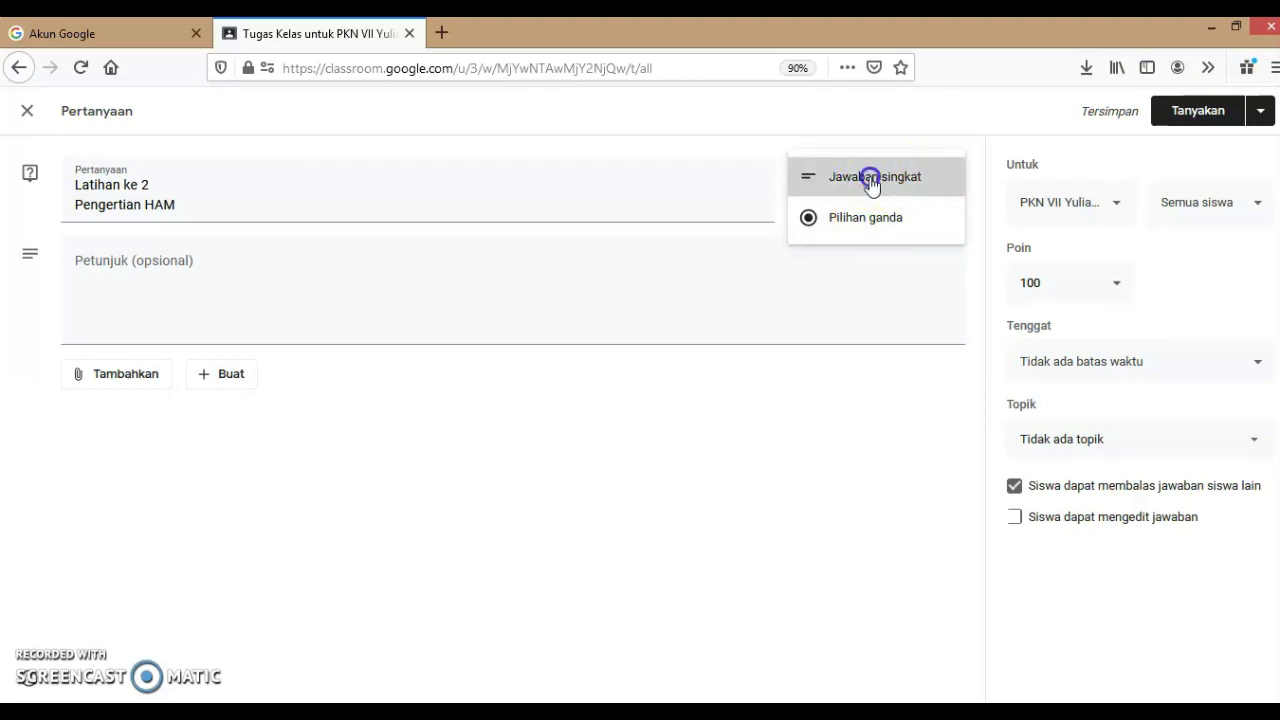
click(871, 184)
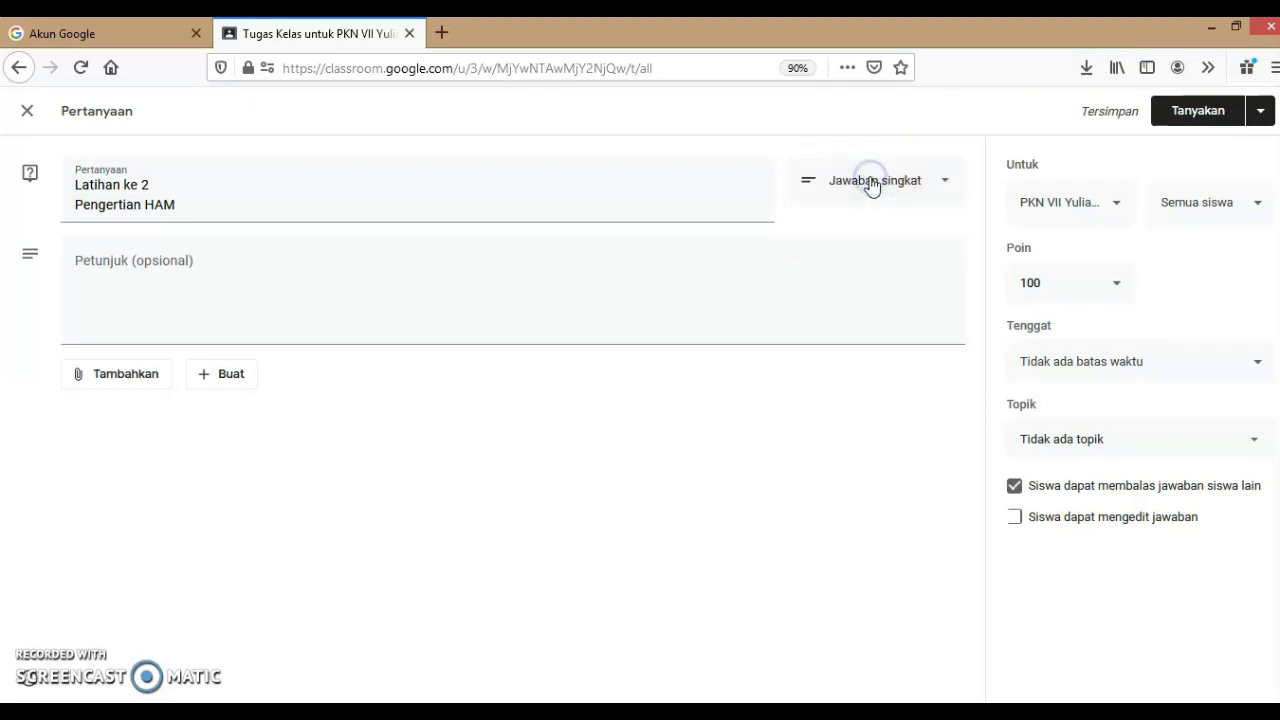
click(79, 265)
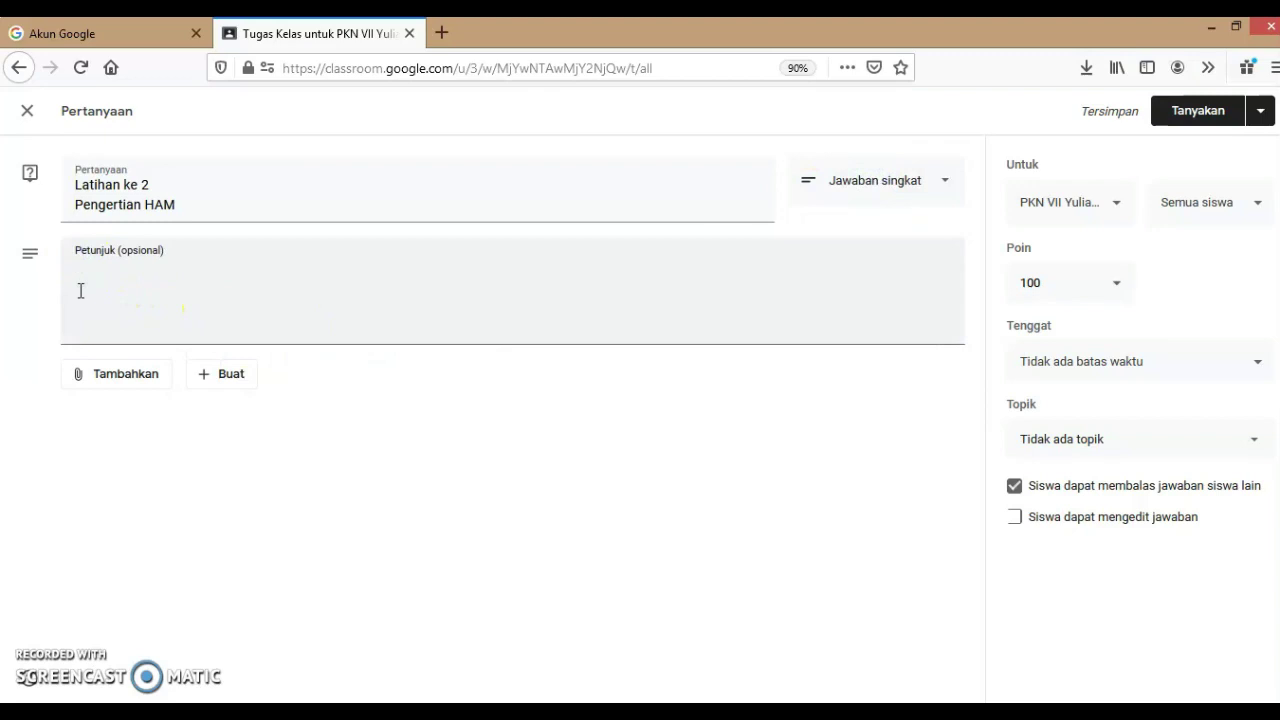
click(116, 294)
text(Pertanya)
key(BackSpace)
key(BackSpace)
key(BackSpace)
key(BackSpace)
key(BackSpace)
key(BackSpace)
key(BackSpace)
key(BackSpace)
key(BackSpace)
Begin the instructions with "Jawablah Pertanyaan di bawah ini dengan singkat/jelas?" and start a numbered item 1 below it
text(Jawablah )
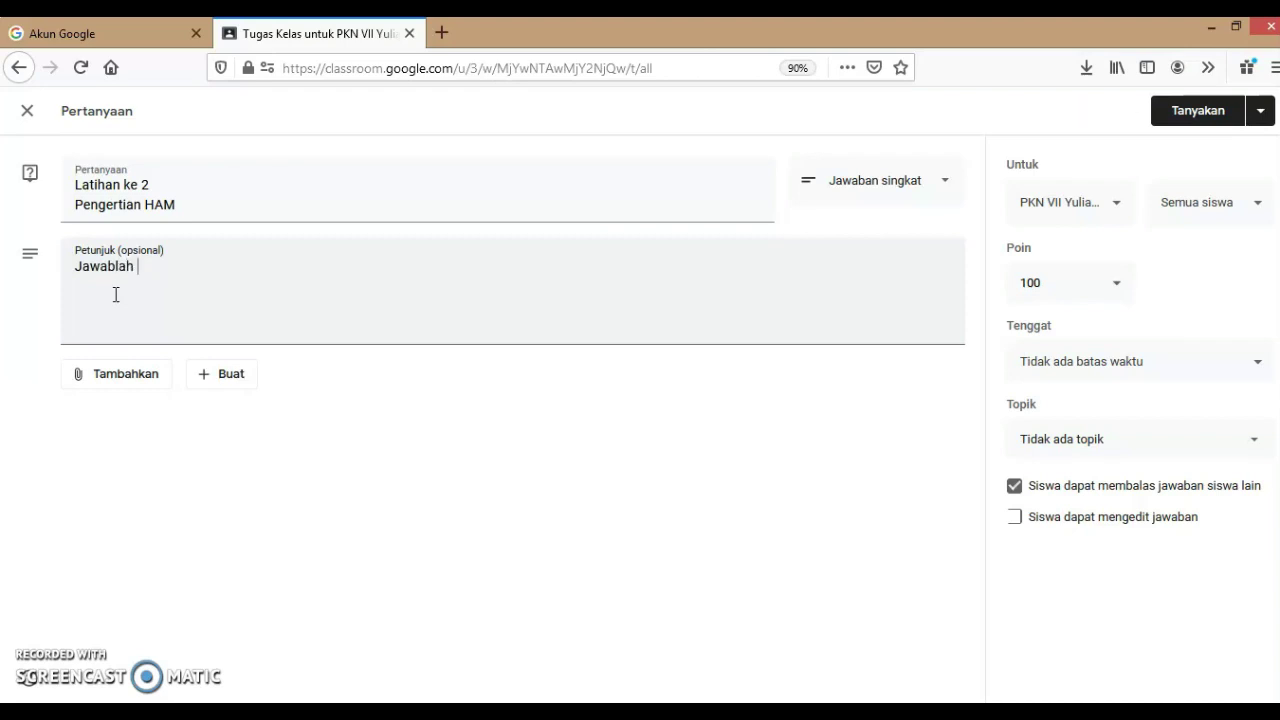
text(Pertanyaan di ba)
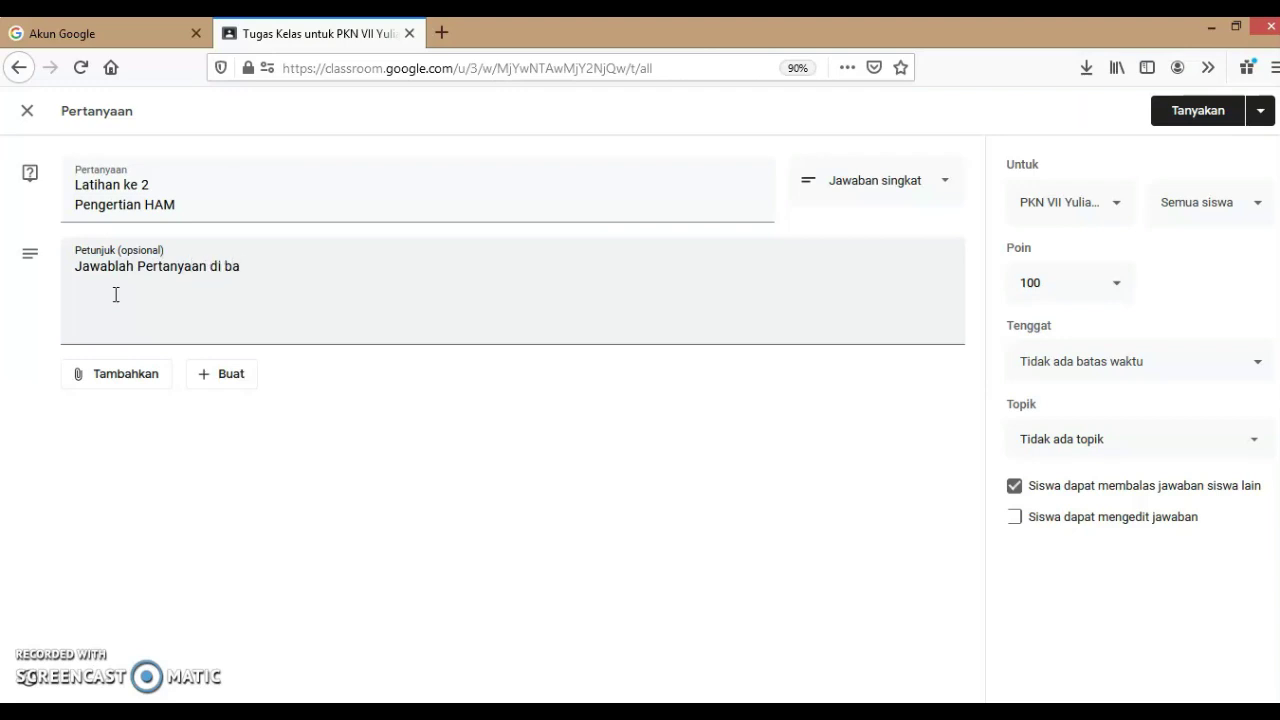
text(wah ini dengan singkat)
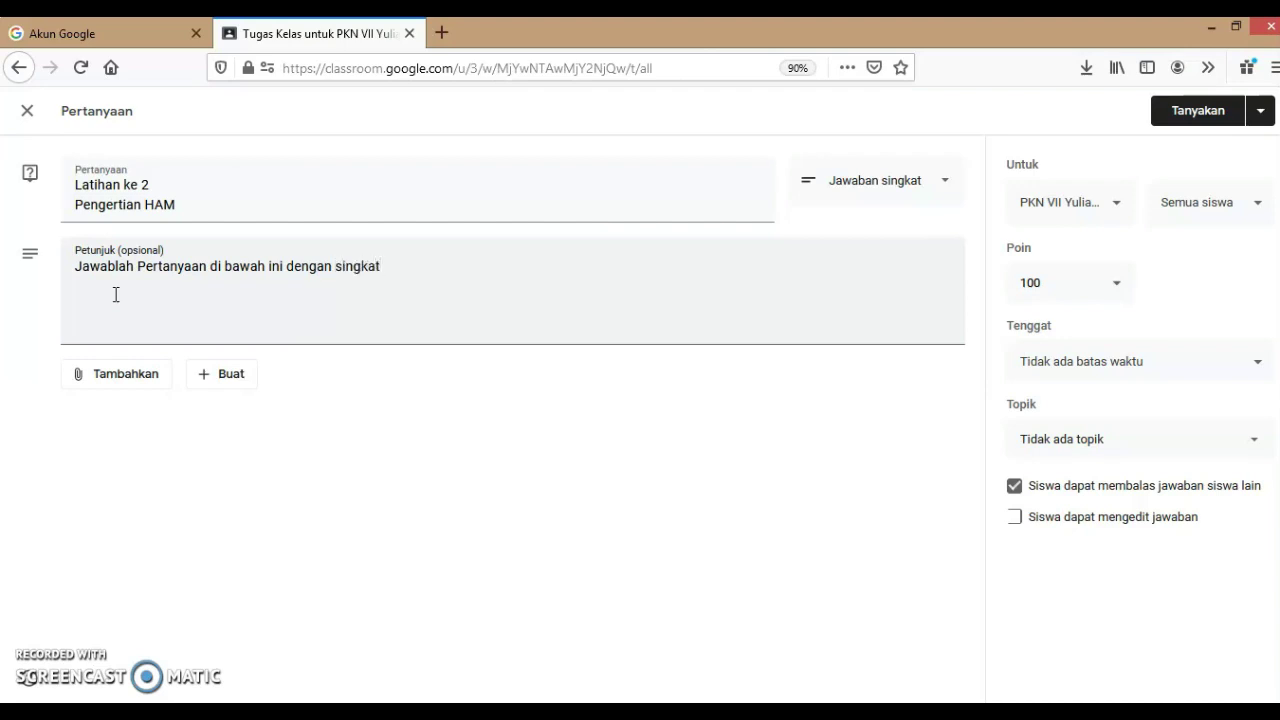
text(/jelas?)
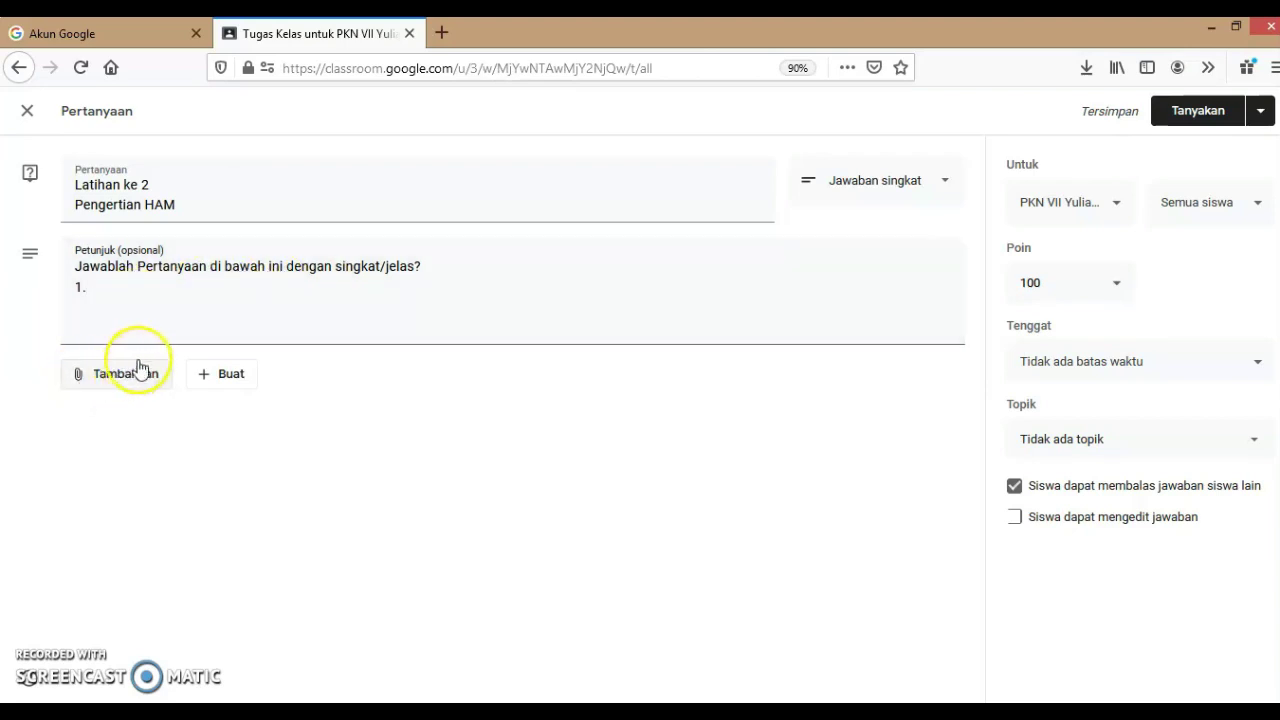
key(BackSpace)
text(.)
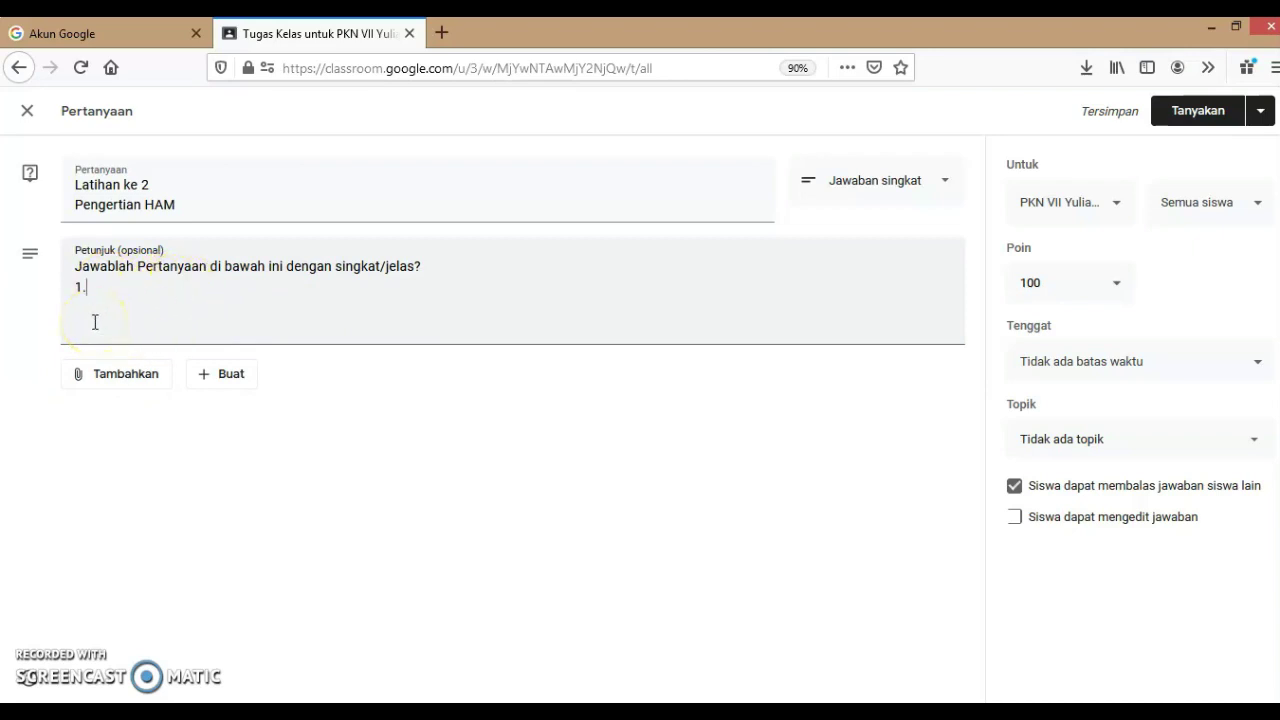
Write "Jelaskan arti HAM ?" as item 1 of the instructions
text(Jelaskan )
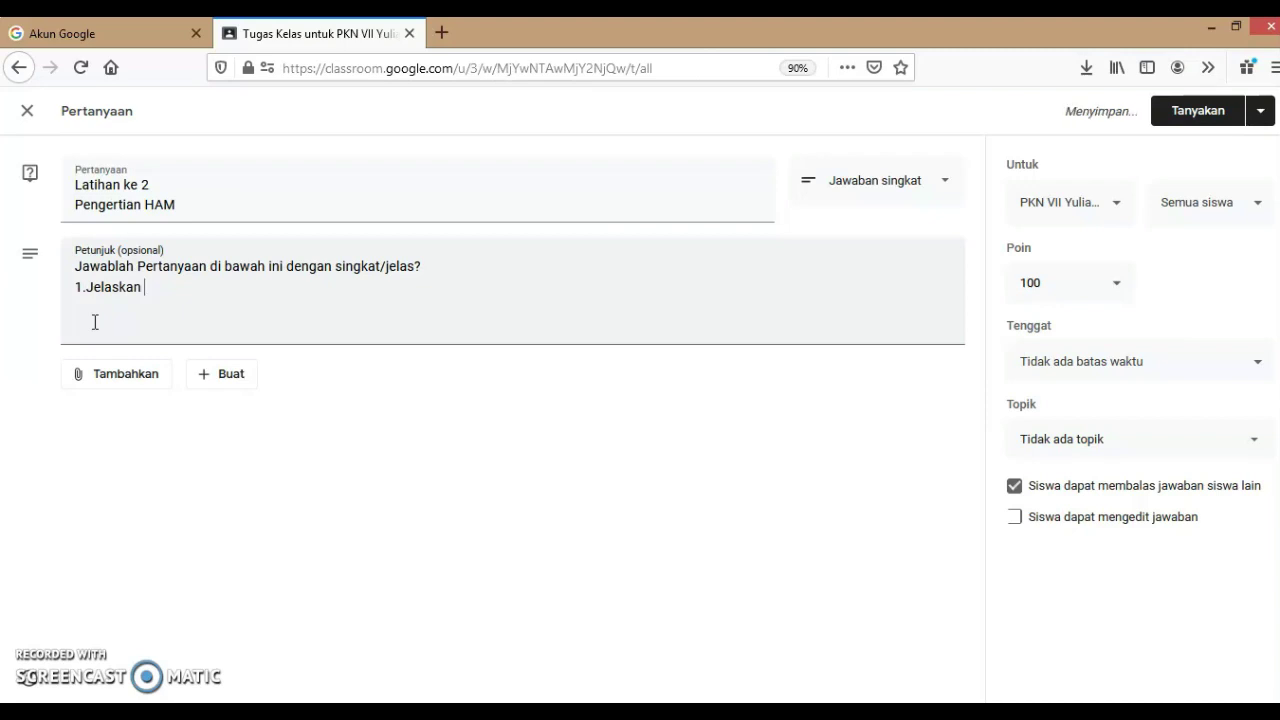
text(arti HA)
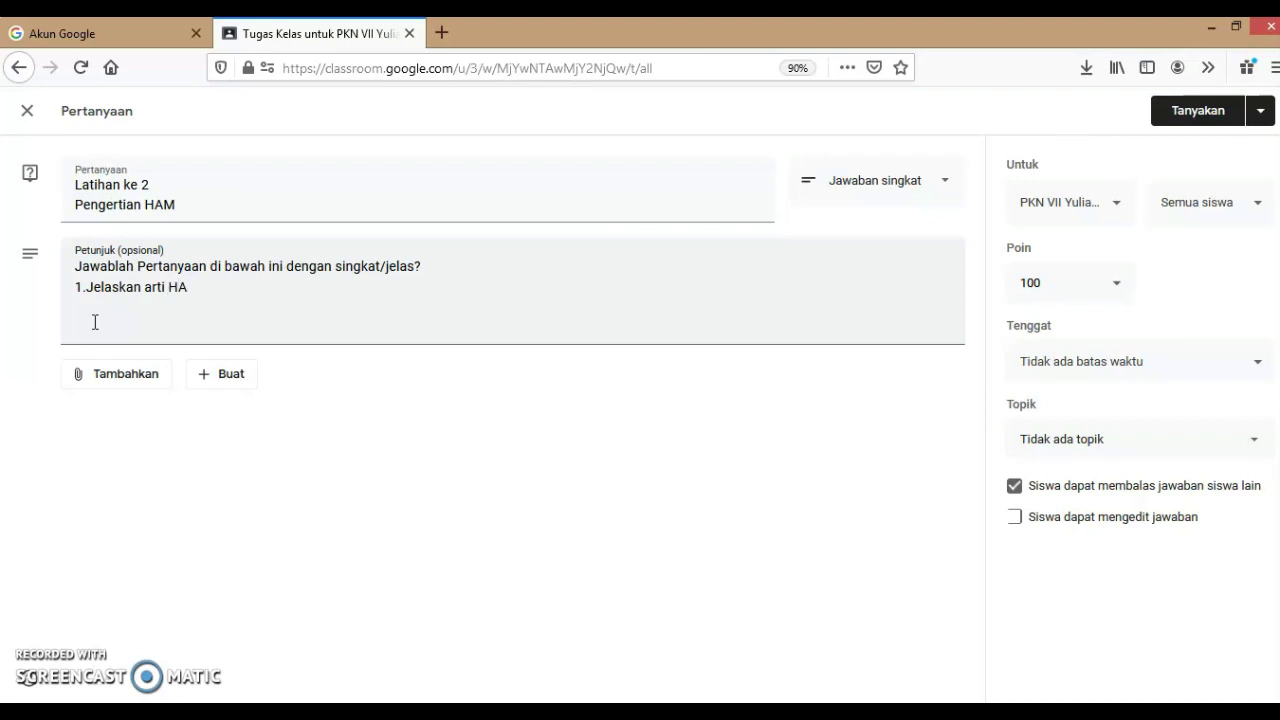
text(M ?)
key(Return)
Add "2.Sejak kapan manusia memiliki Hak Dasar tersebut?" as item 2 of the question's instructions
text(2.Seja)
text(k kapan manusia memilik)
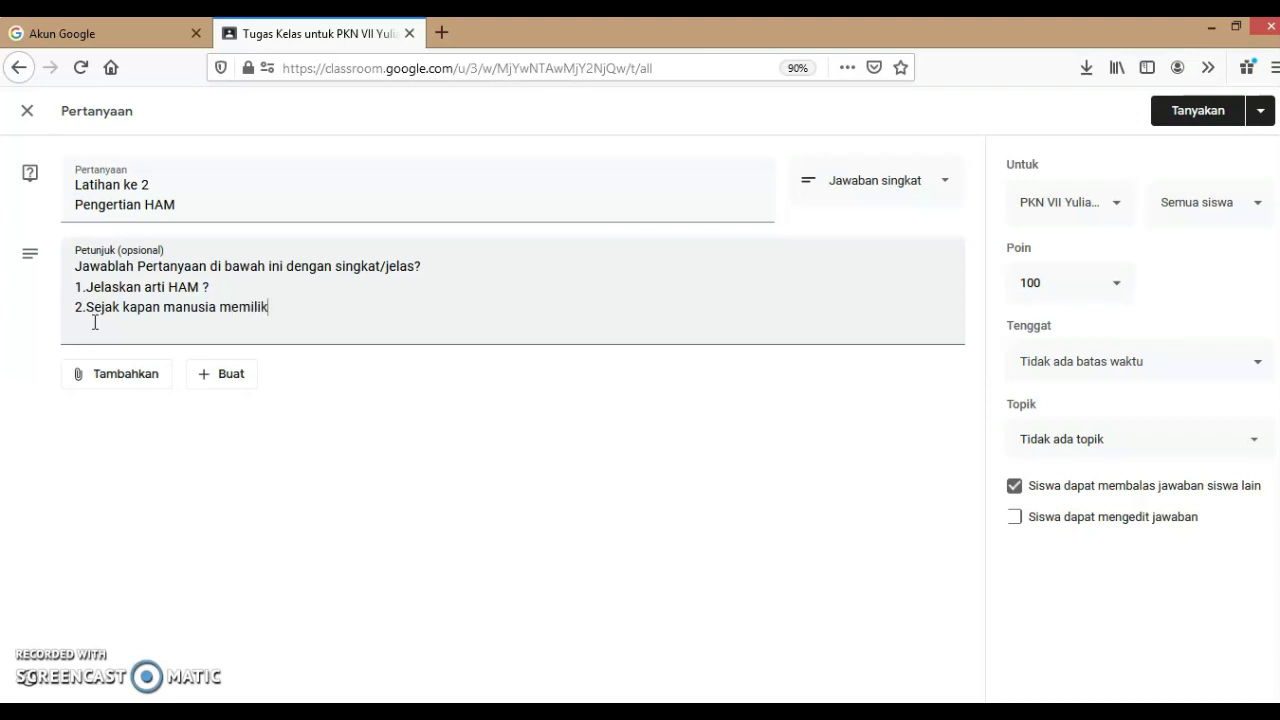
text(i Hak Dasar tersebut)
text(?)
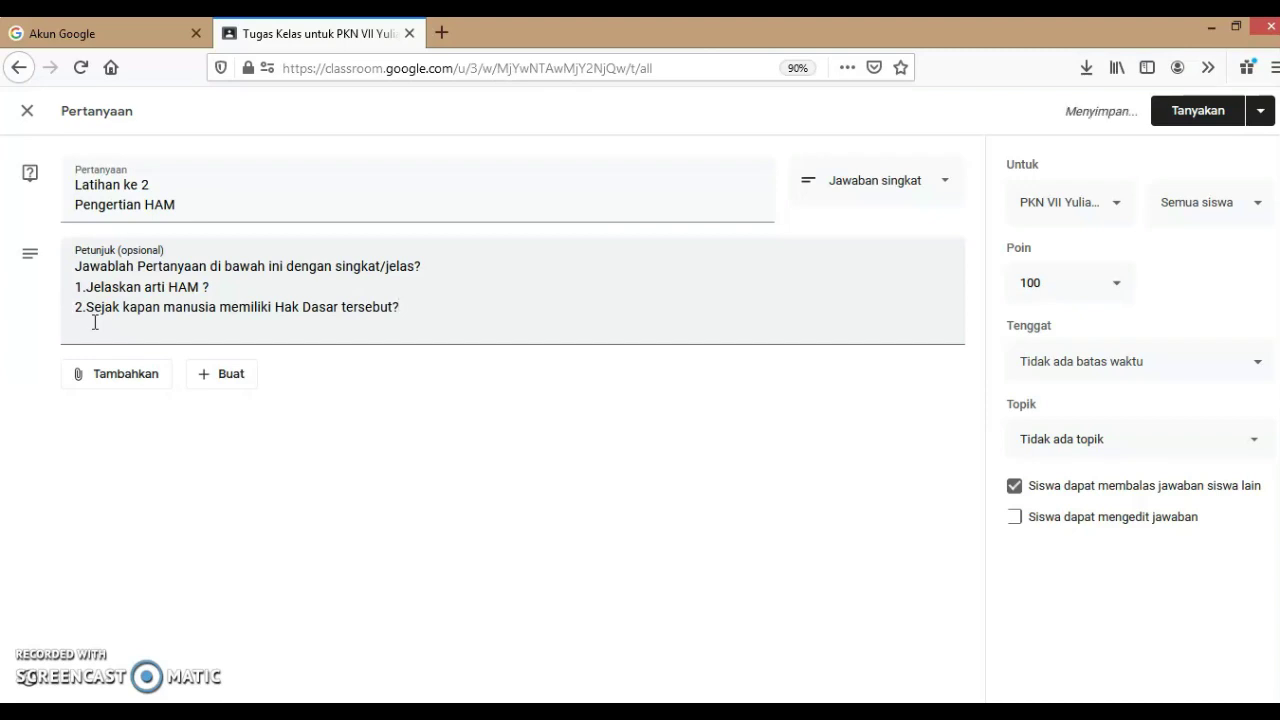
Add "3.Sebutkan contoh dari HAM bidang Pendidikan?" as item 3 of the question's instructions
text( 3.Sebutkan con)
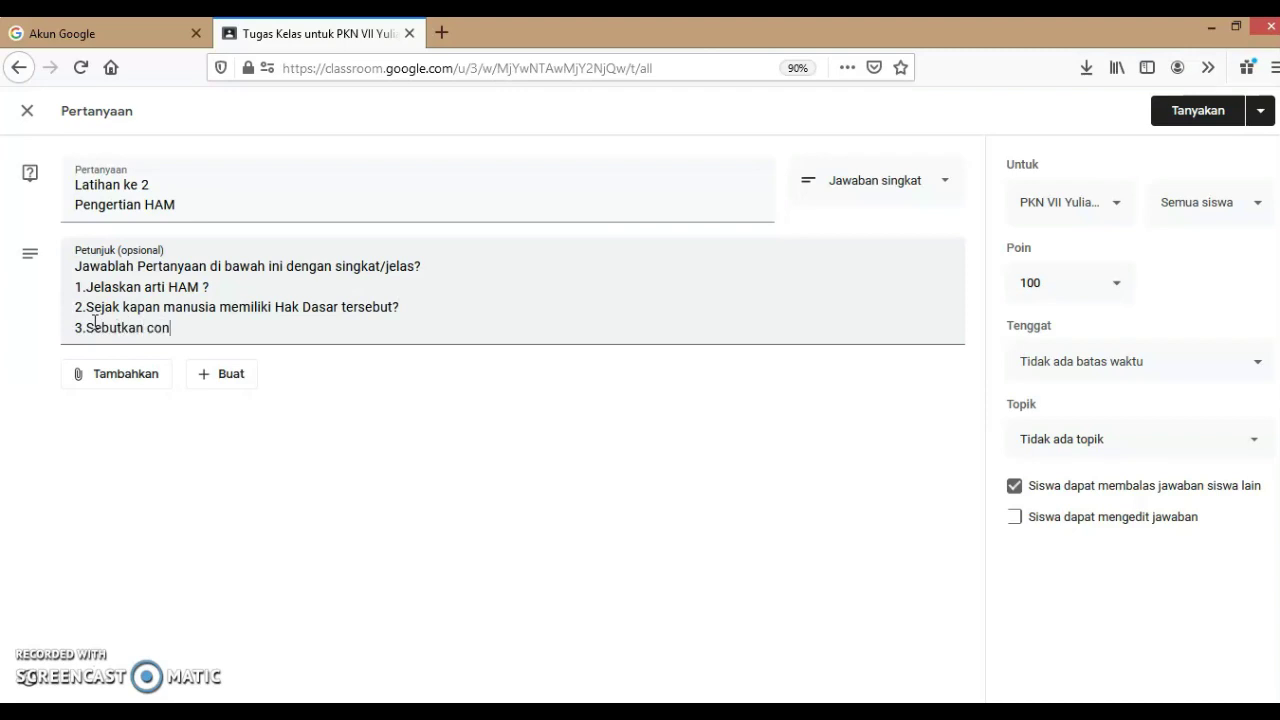
text(toh dari HAM bidang )
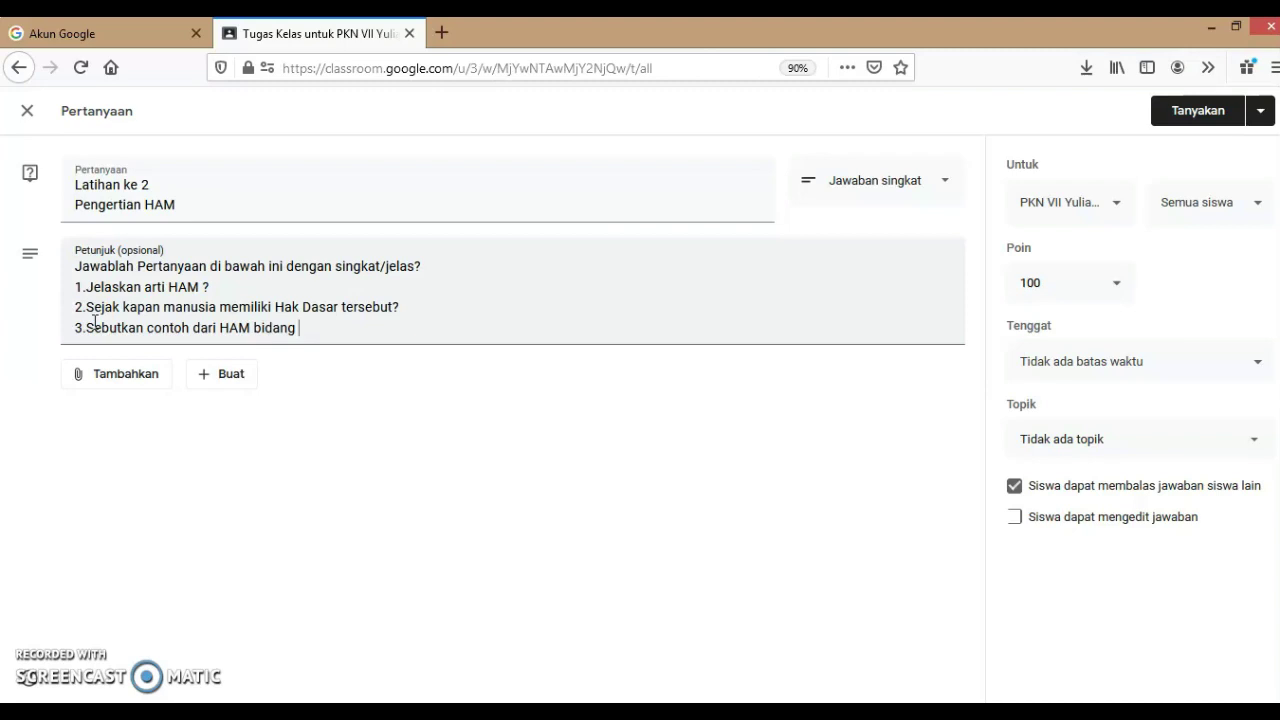
text(Pendidikan?)
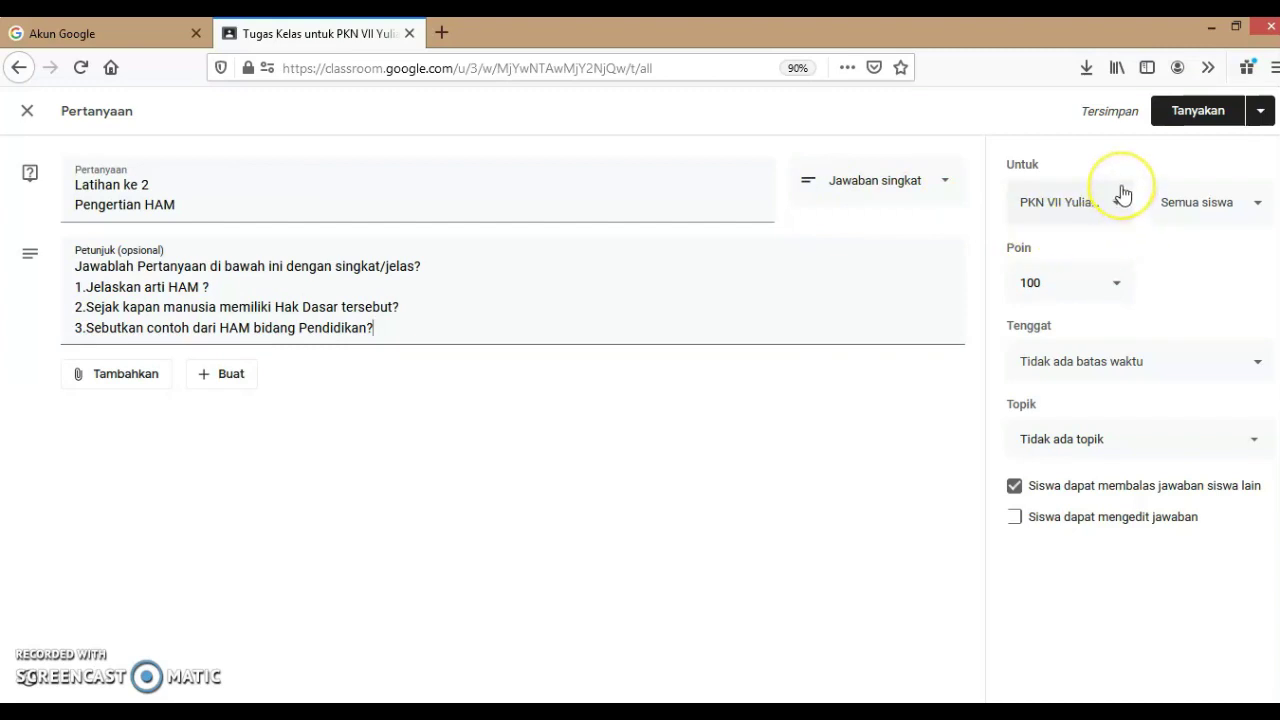
click(1192, 118)
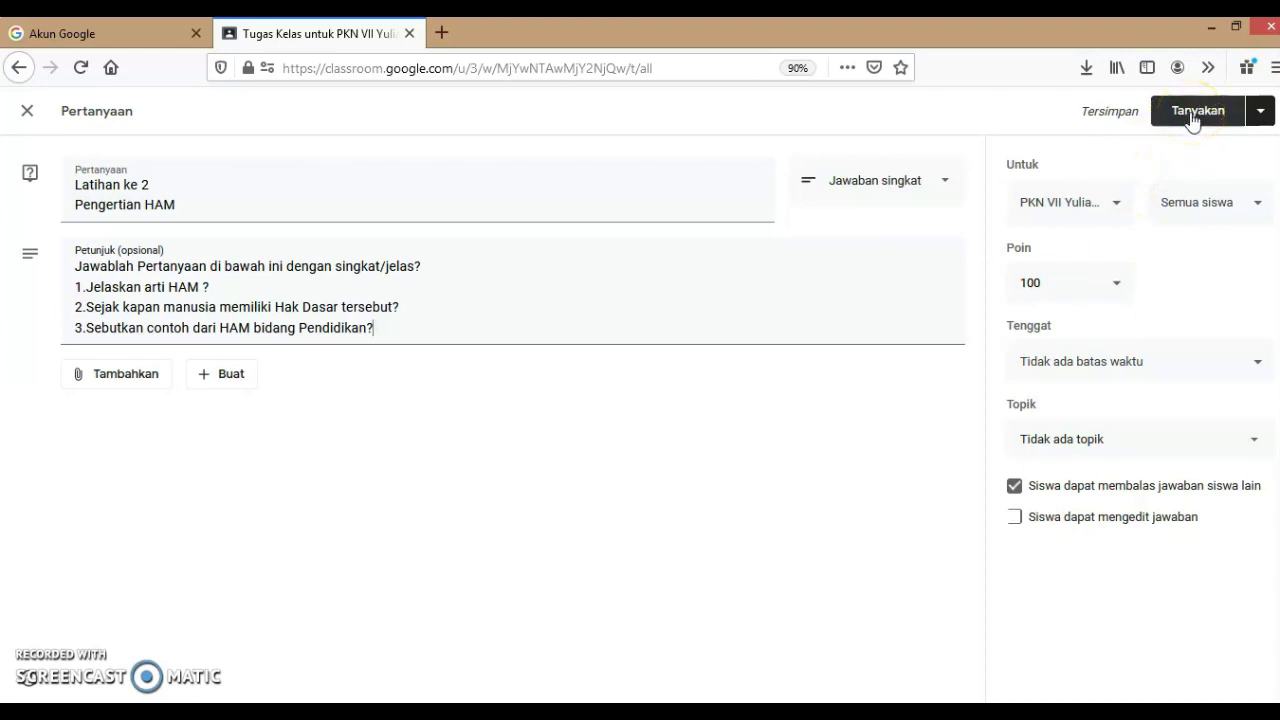
click(1257, 117)
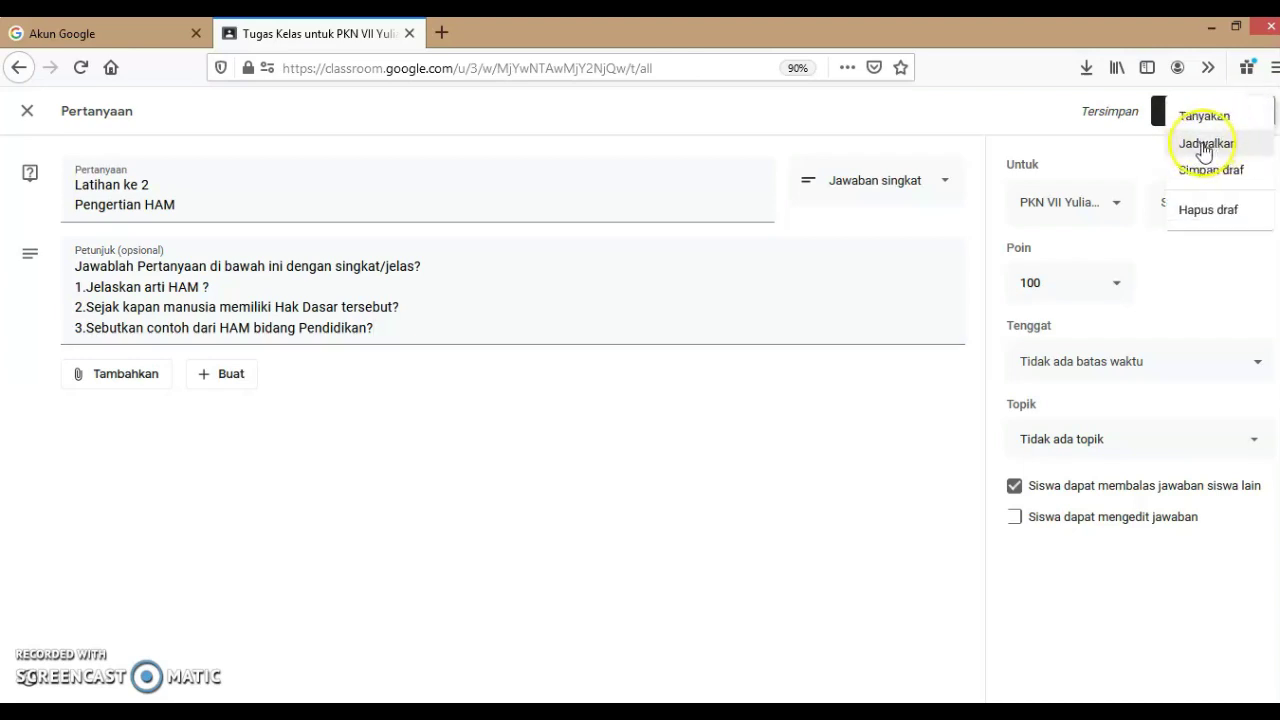
click(1122, 158)
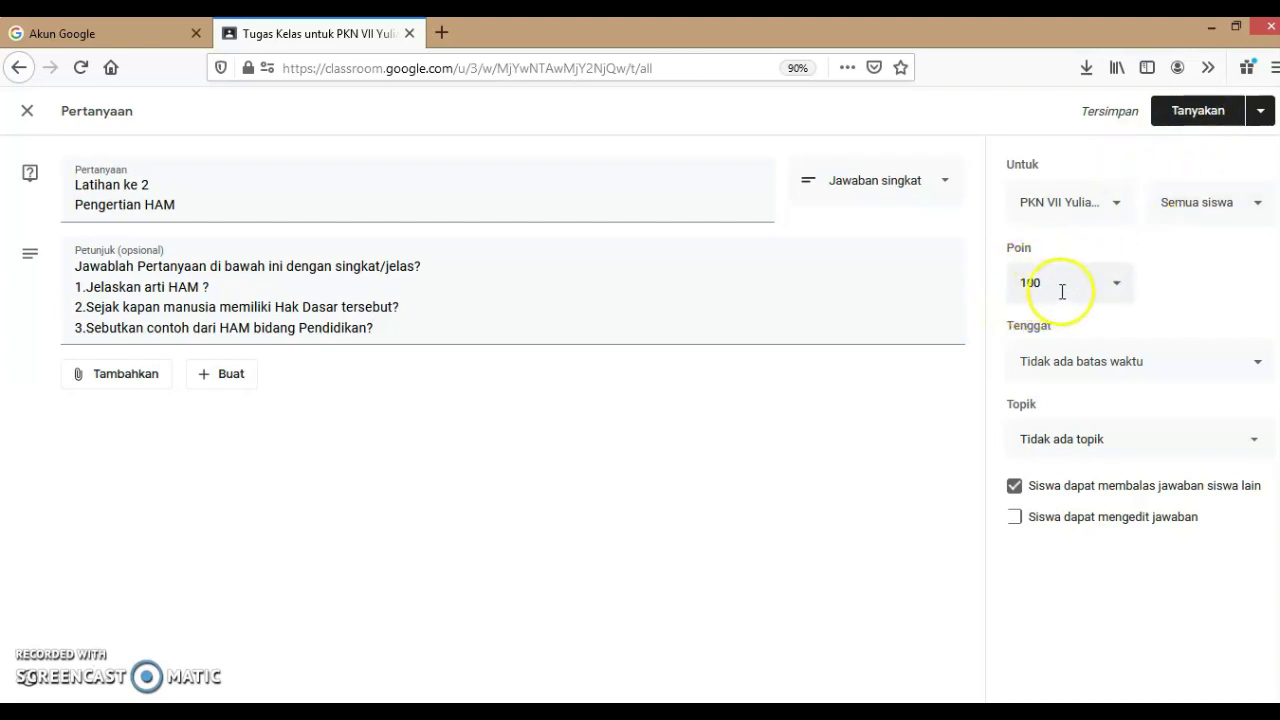
Set the Latihan ke 2 question's deadline to 3 Mar 2021 at 23.59
click(1158, 367)
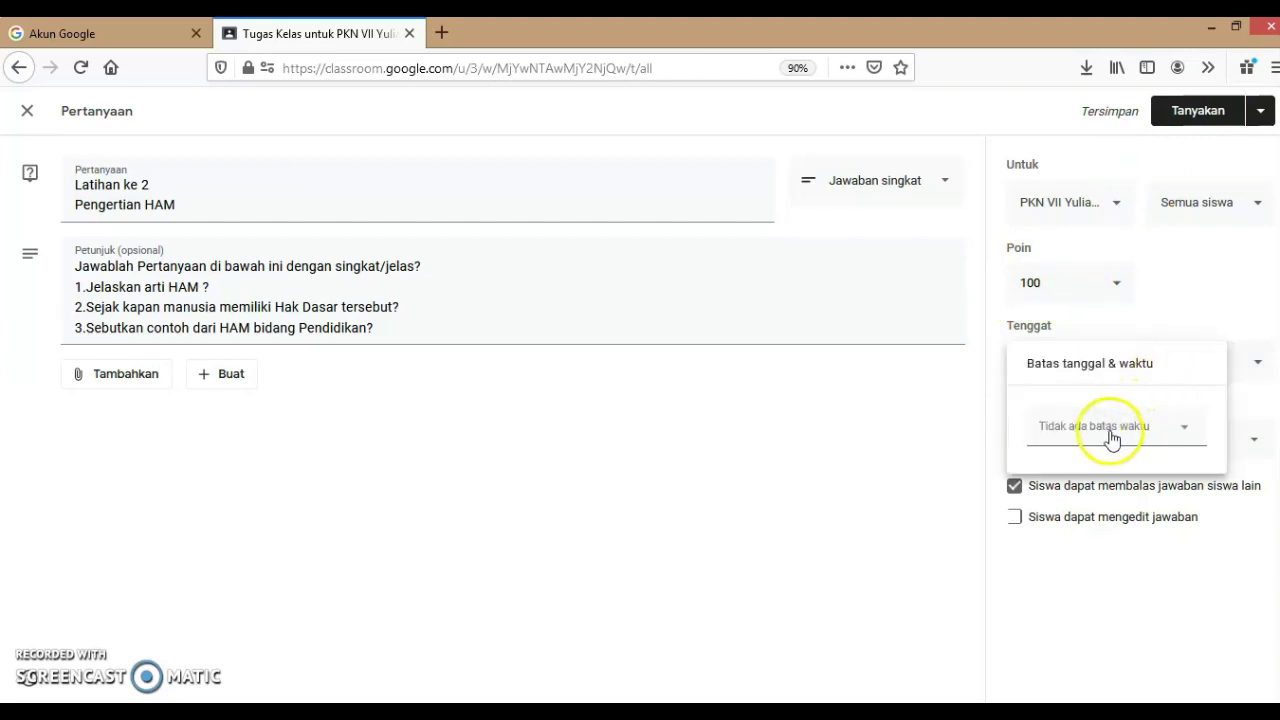
click(1178, 430)
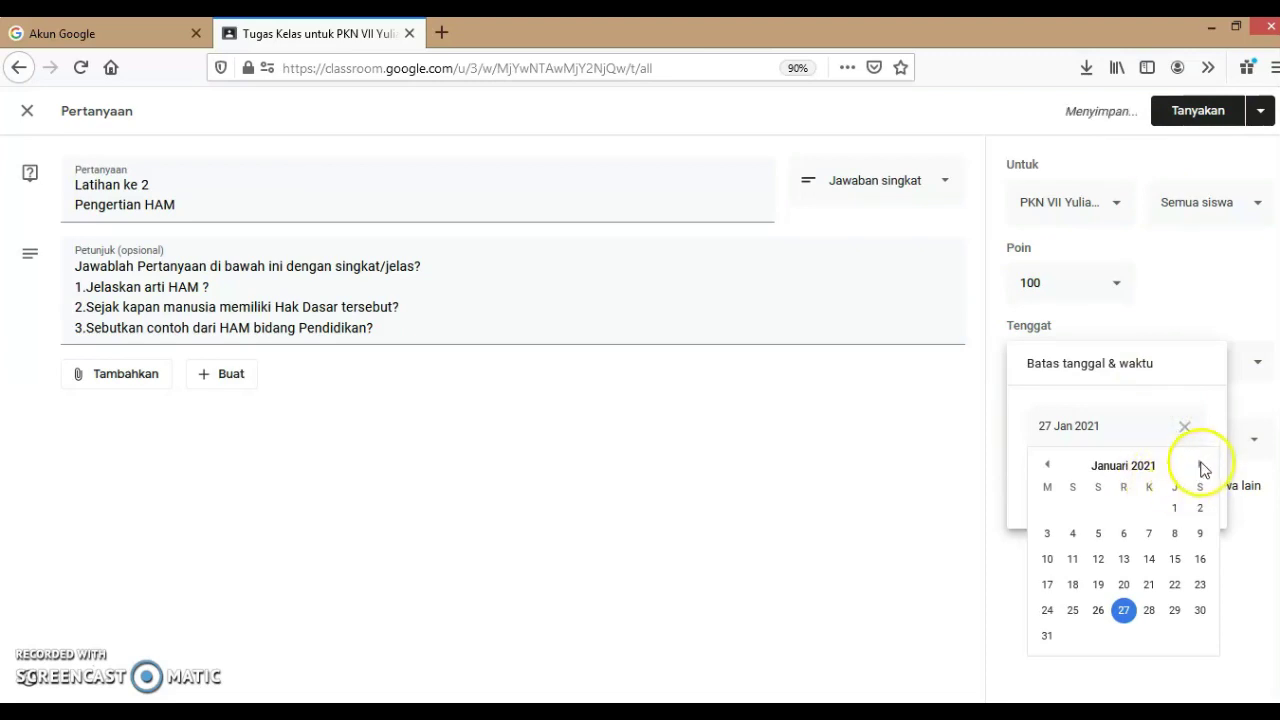
click(1201, 465)
click(1201, 465)
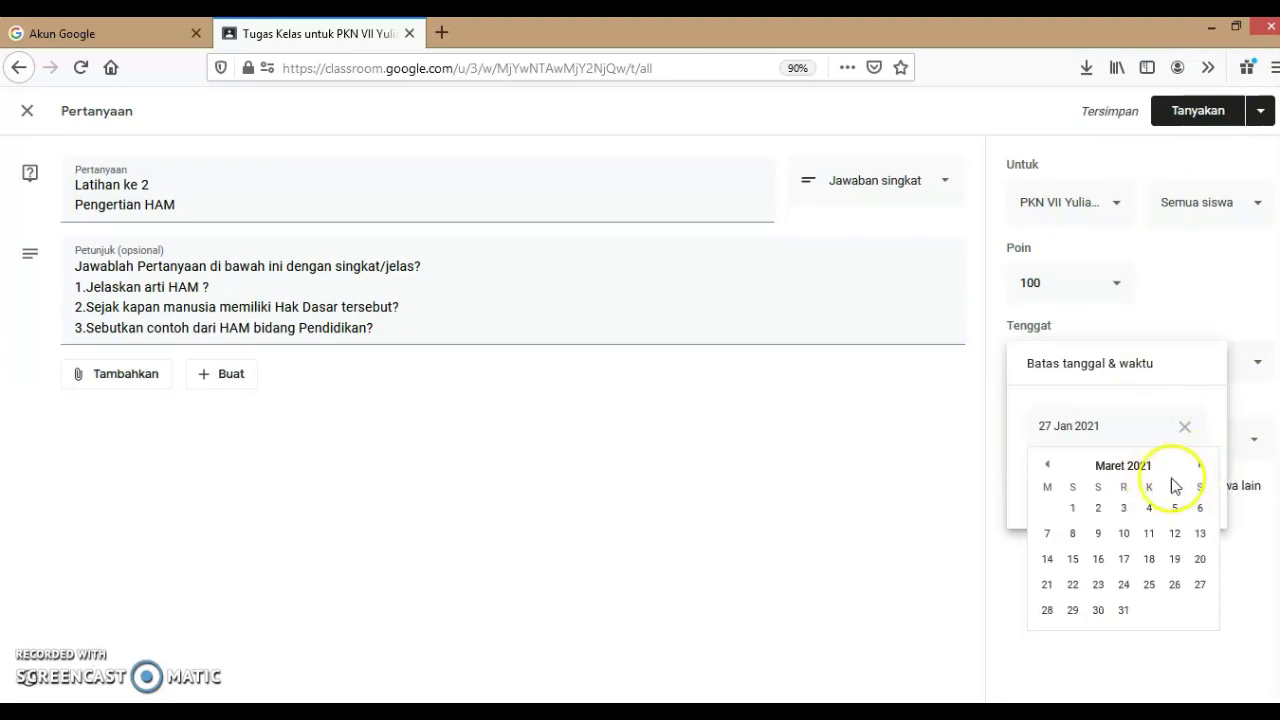
click(1124, 510)
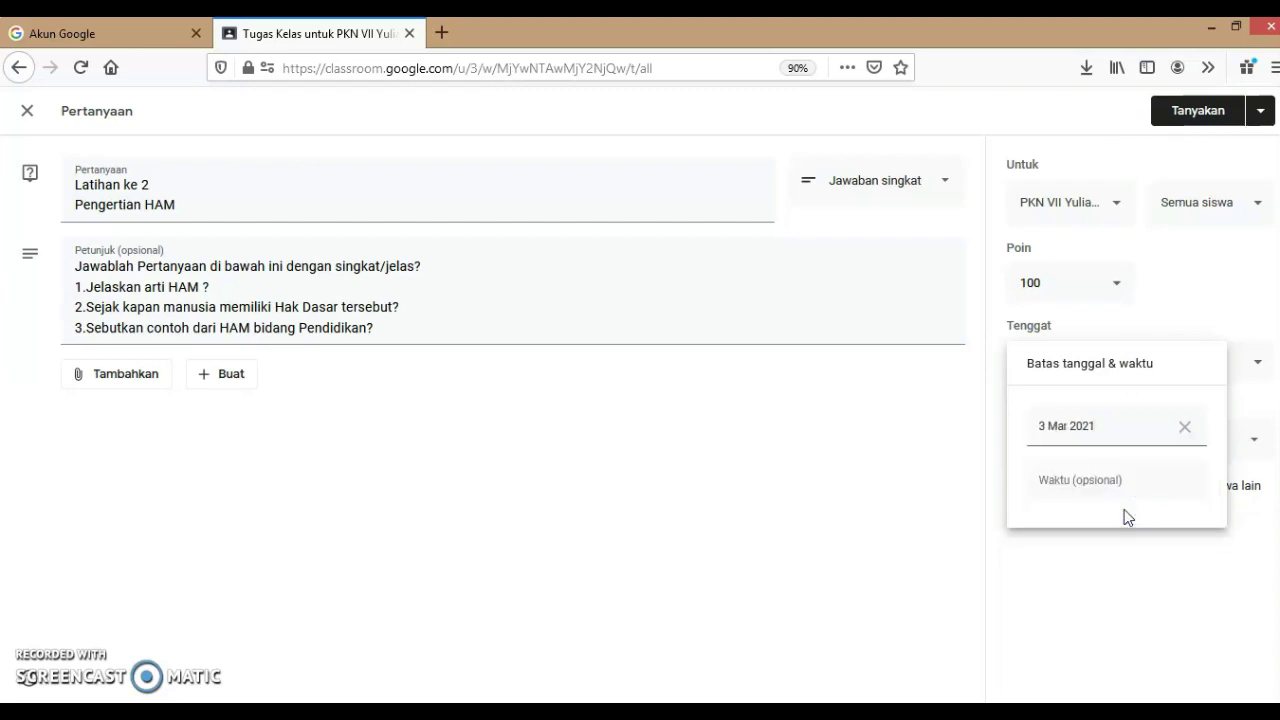
click(1072, 485)
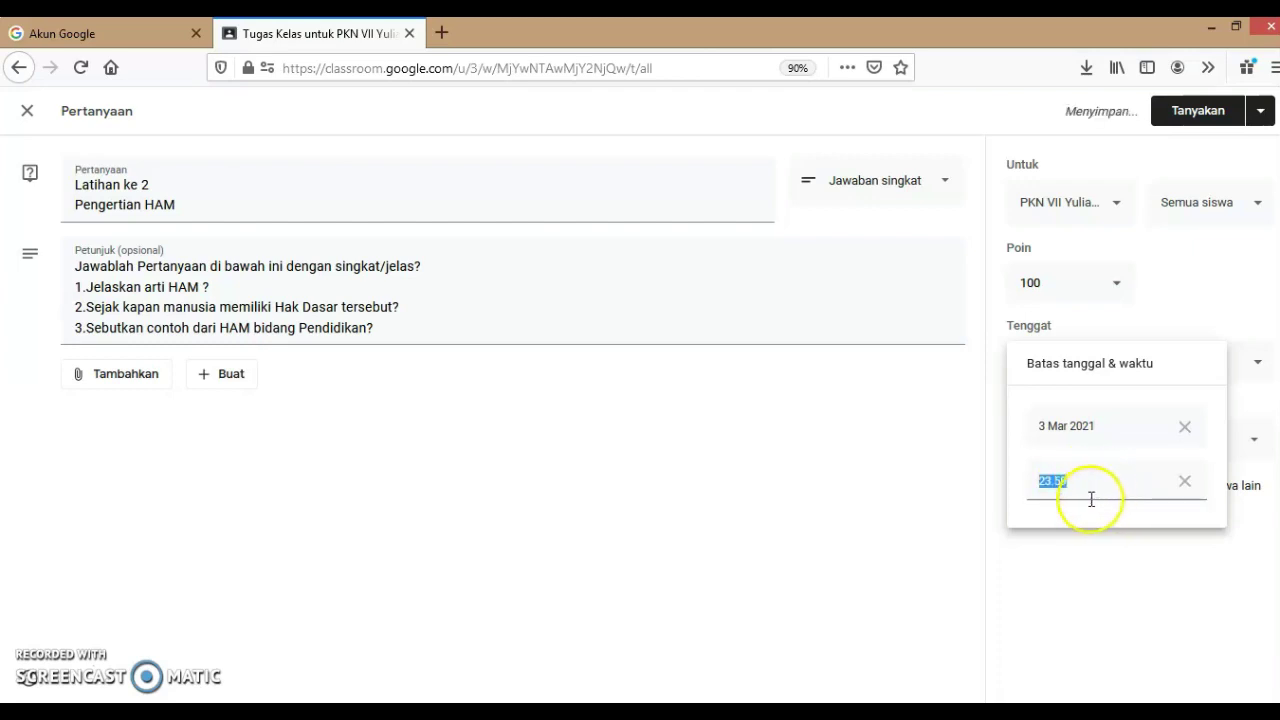
click(1064, 555)
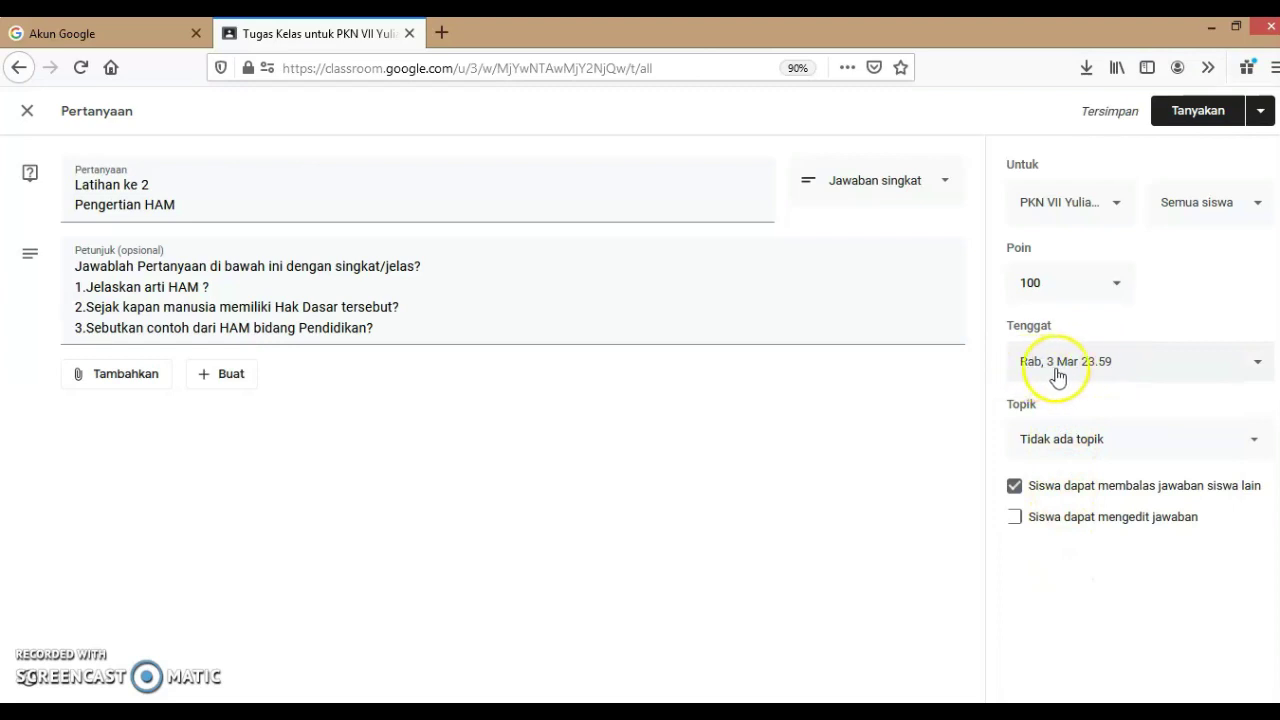
Assign the question to the topic TUGAS BAB 1 and disable "Siswa dapat membalas jawaban siswa lain"
click(1122, 444)
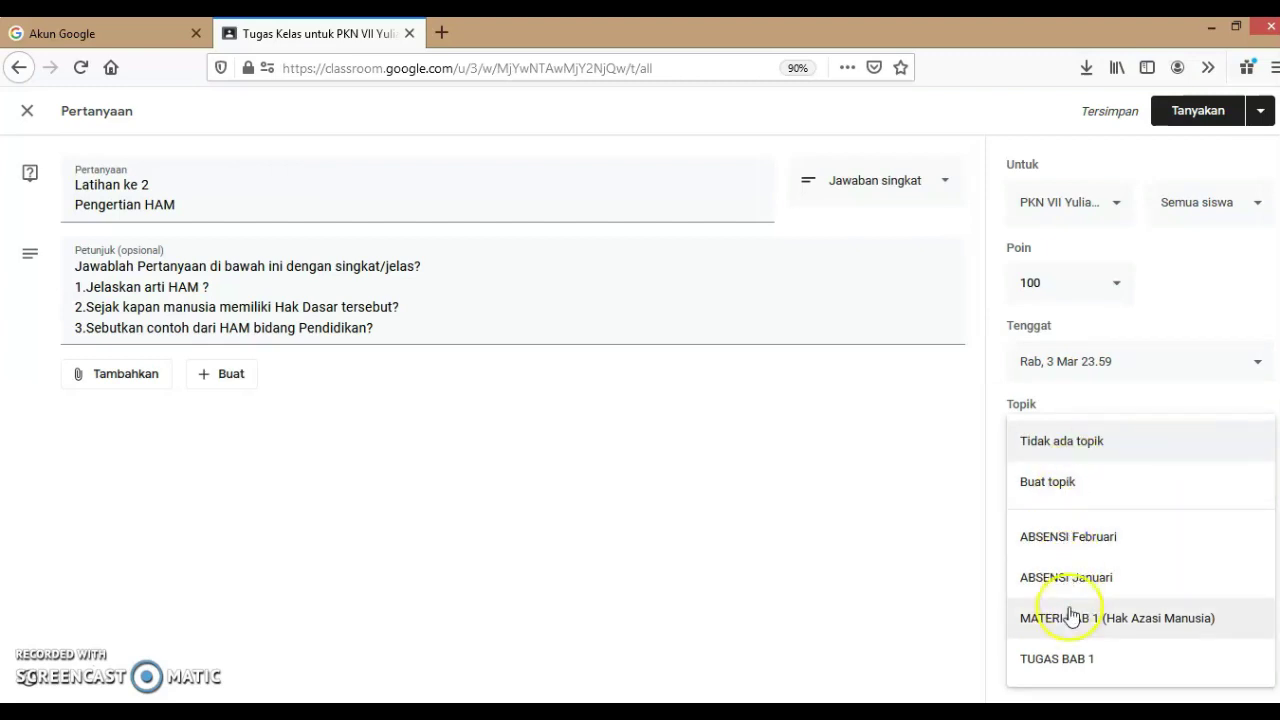
click(1058, 666)
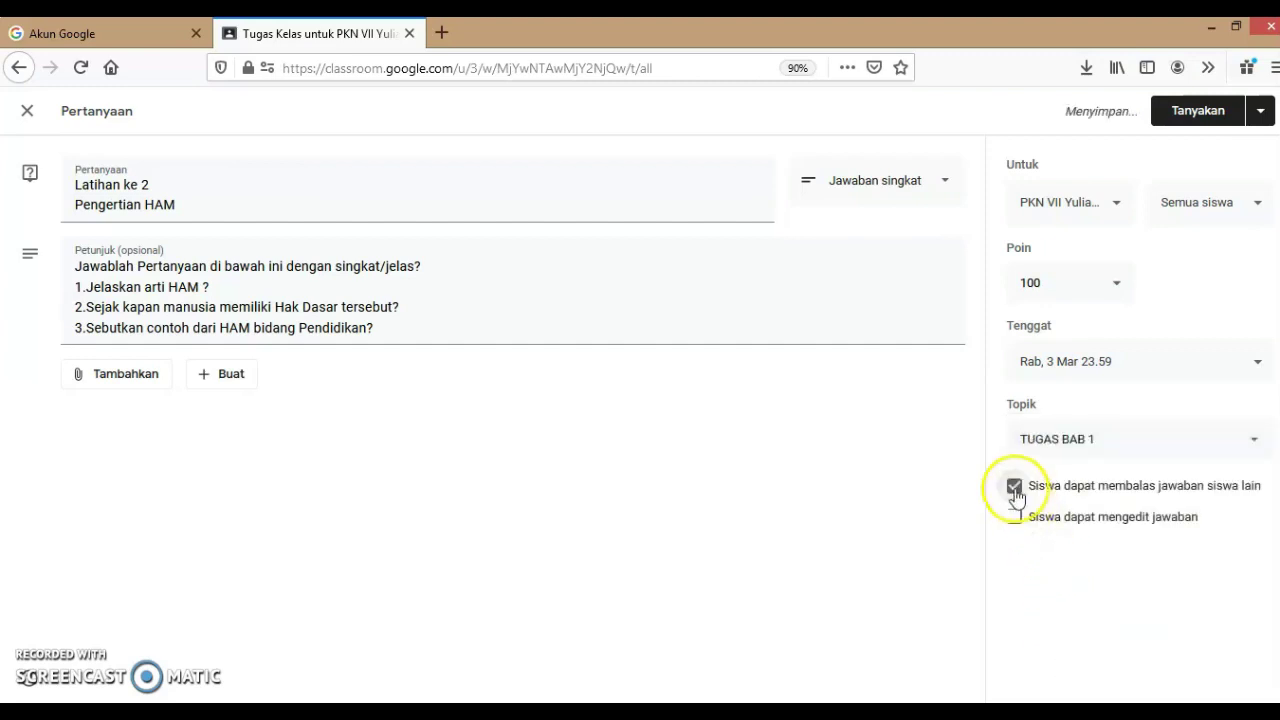
click(1014, 488)
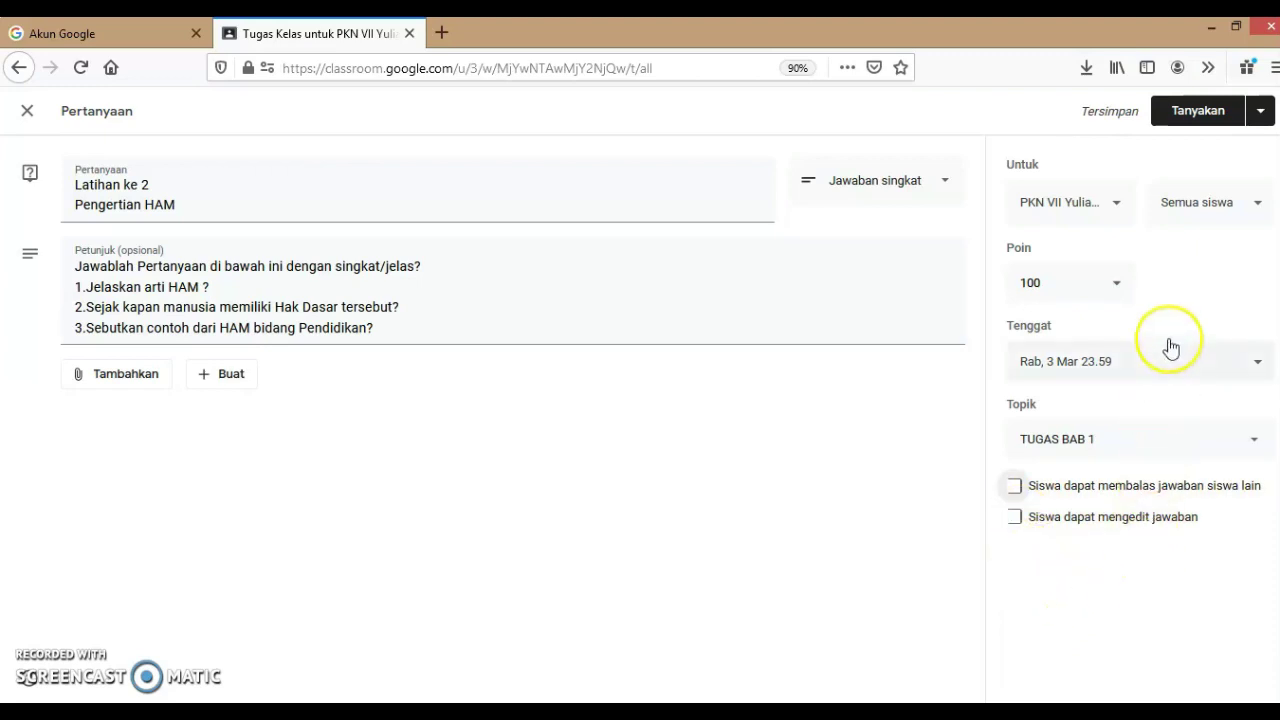
Schedule the Latihan ke 2 question to be posted on 3 Feb 2021 at 08.00
click(1261, 116)
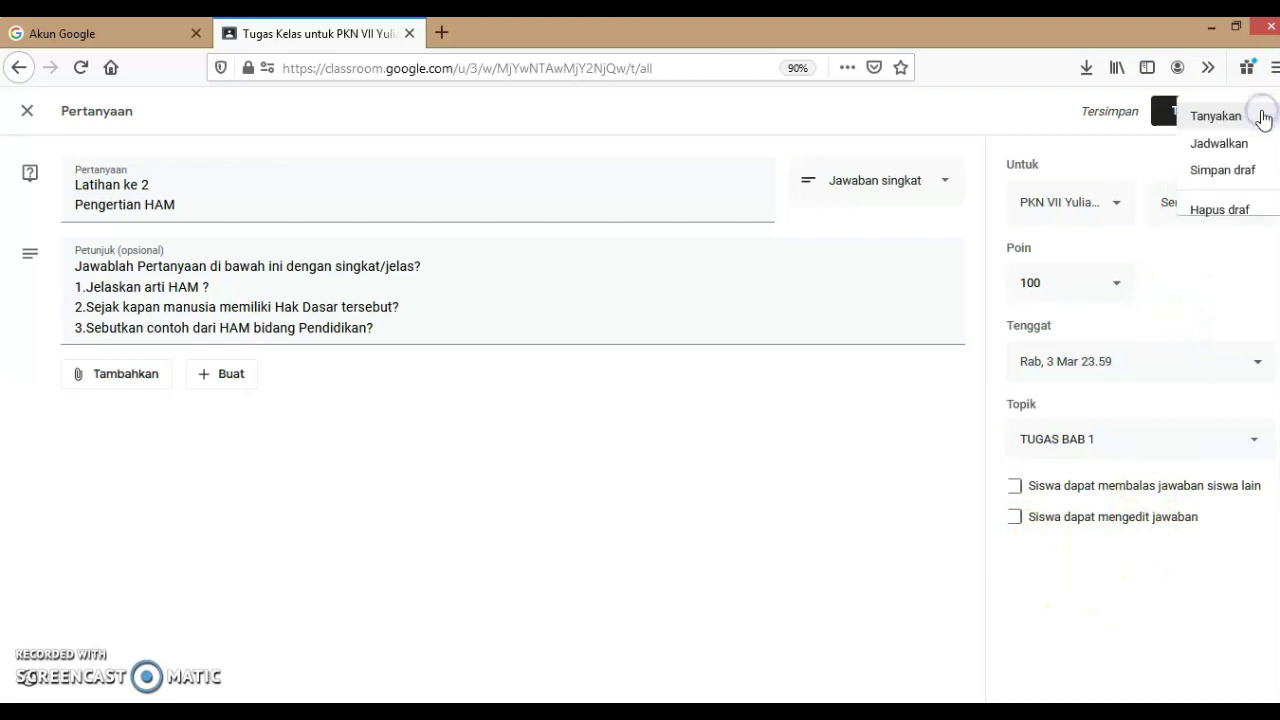
click(1207, 148)
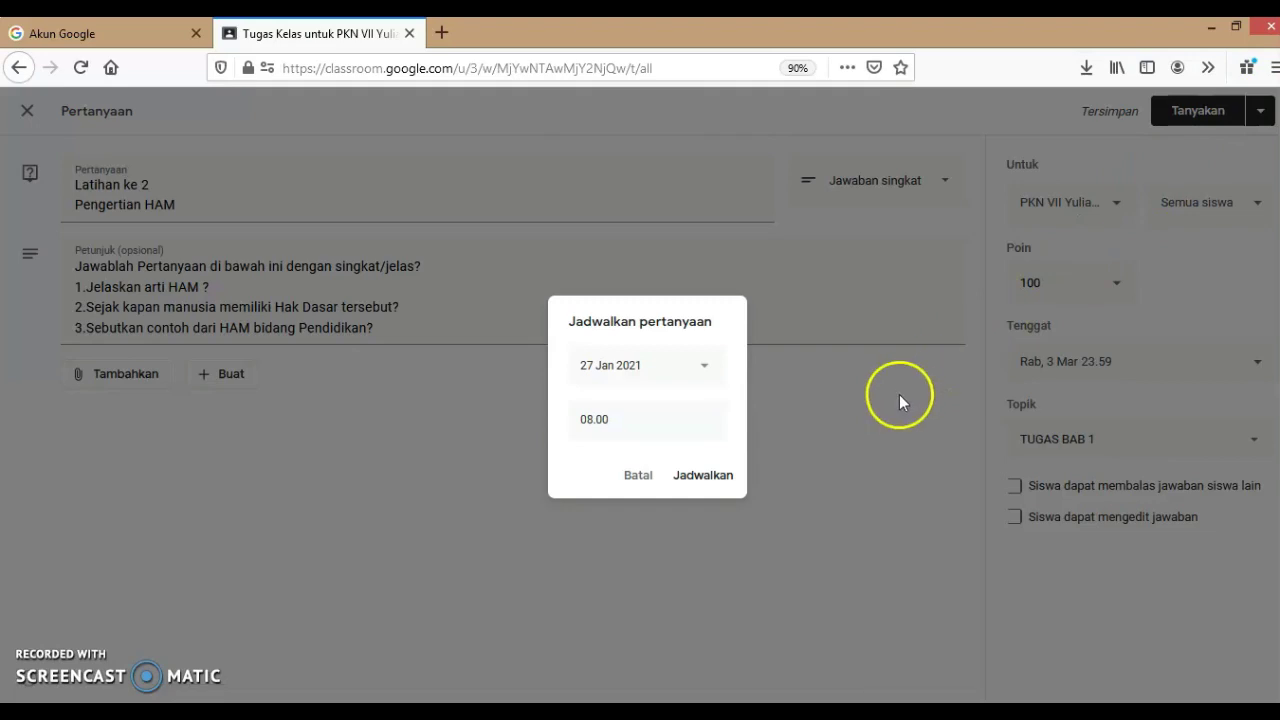
click(703, 371)
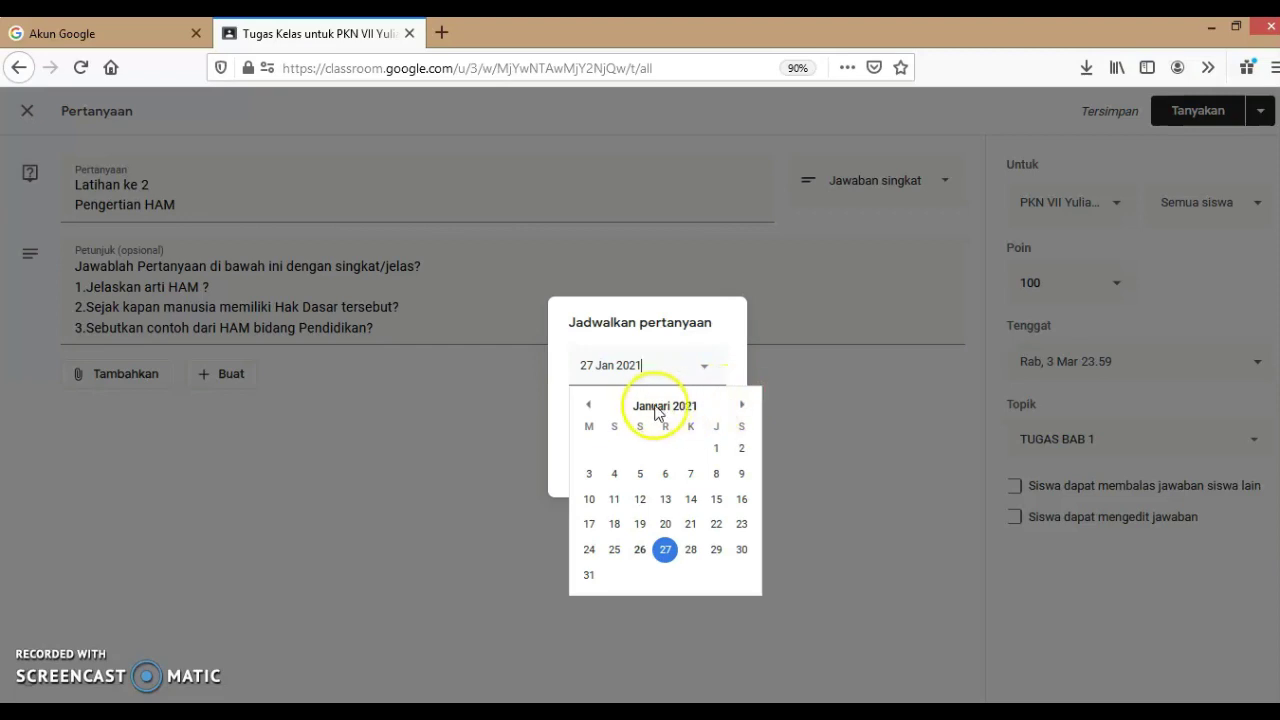
click(741, 405)
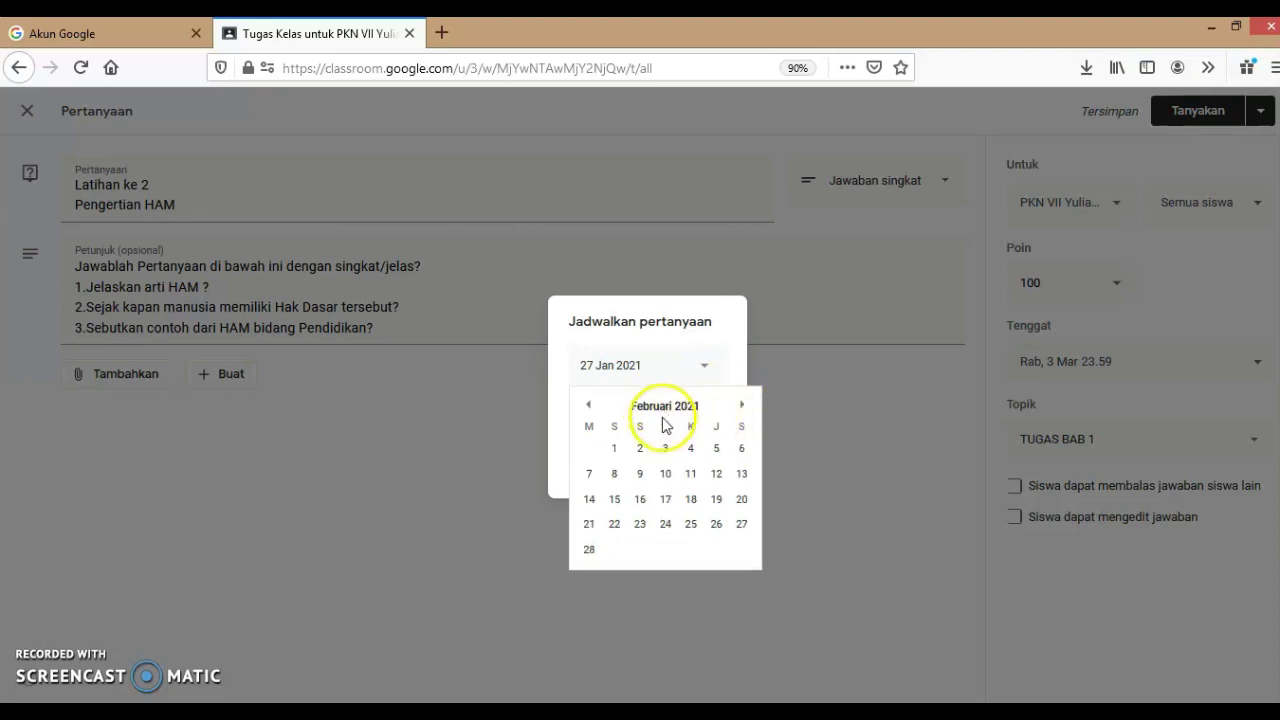
click(667, 456)
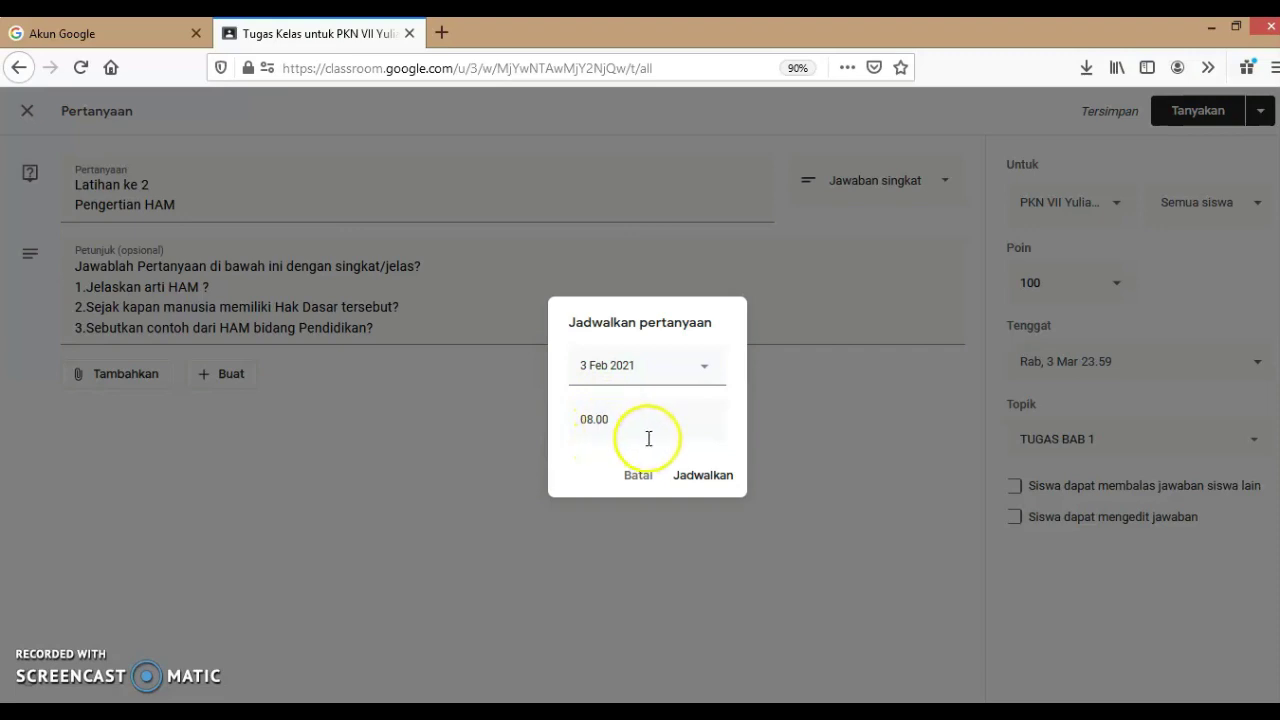
click(697, 476)
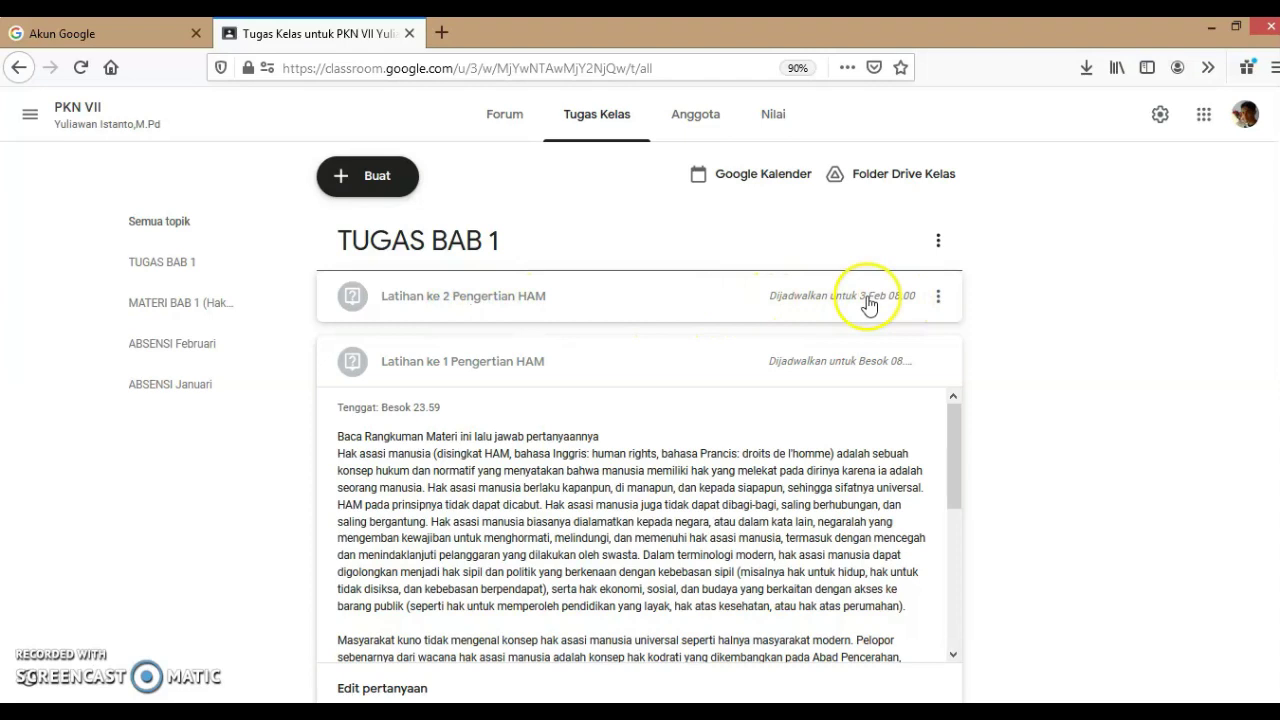
Review the details of the scheduled questions Latihan ke 2 and Latihan ke 1 under TUGAS BAB 1
click(440, 307)
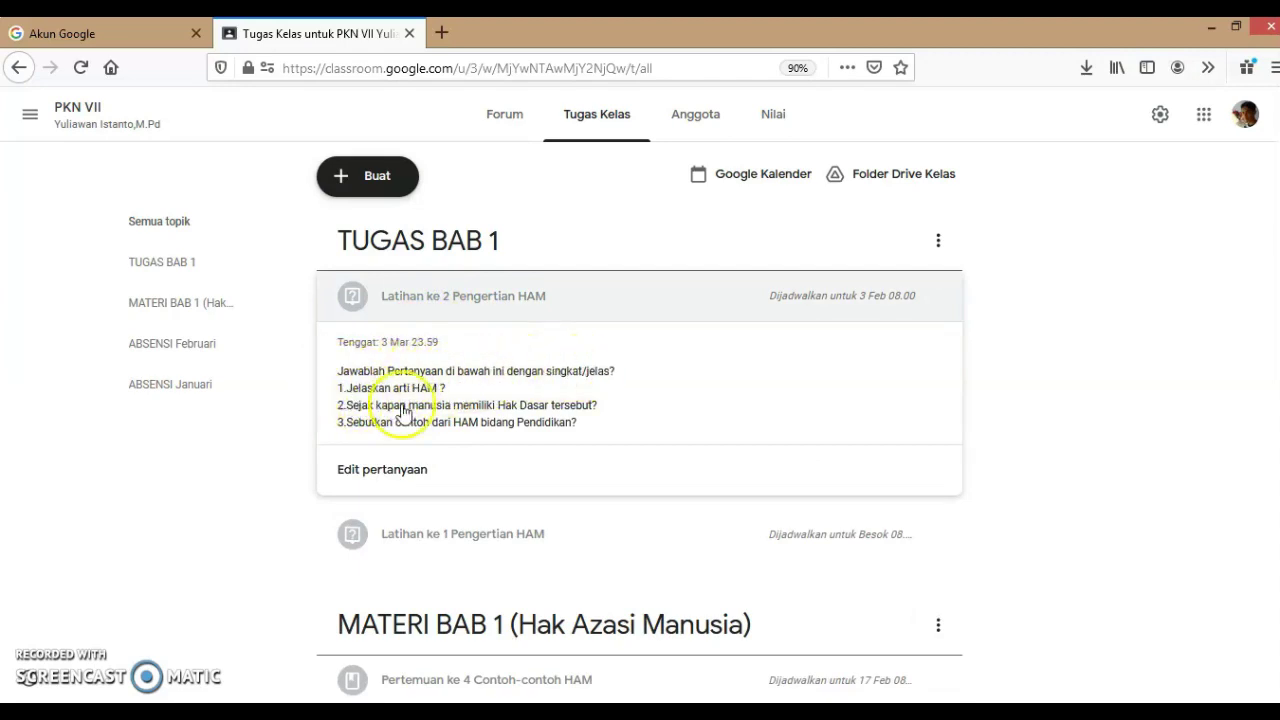
scroll(430, 425, down, 2)
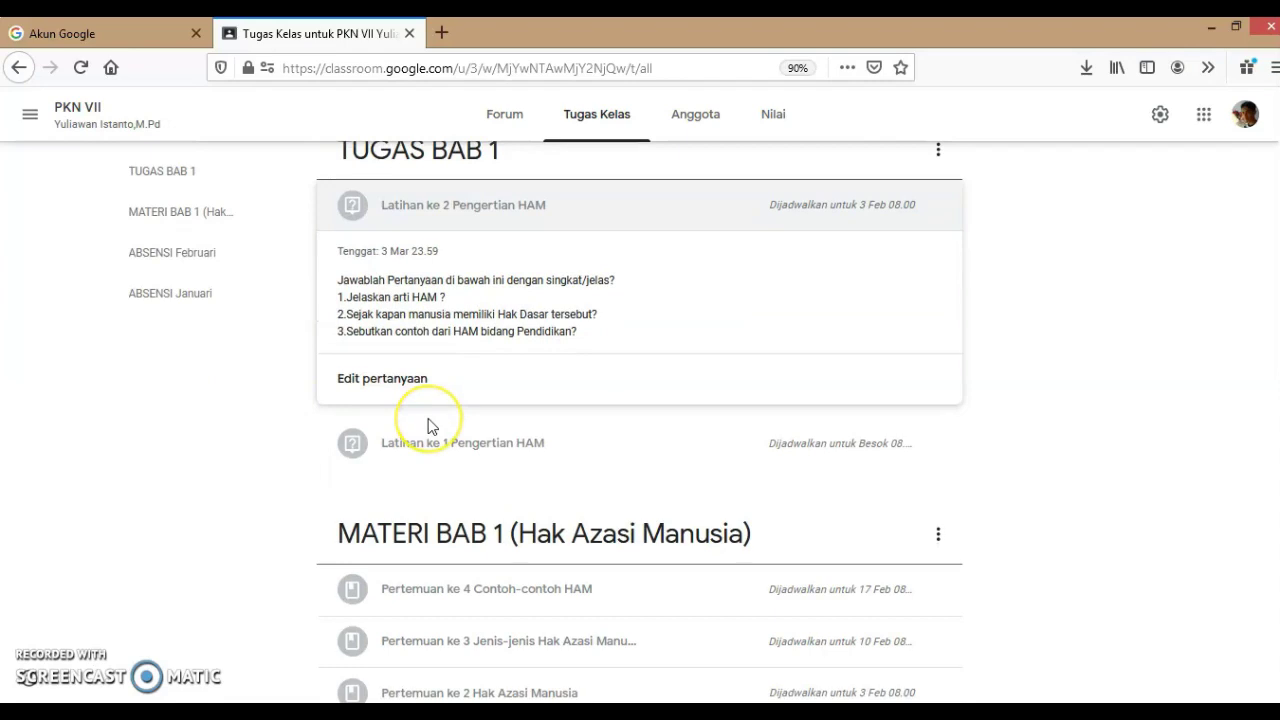
click(340, 445)
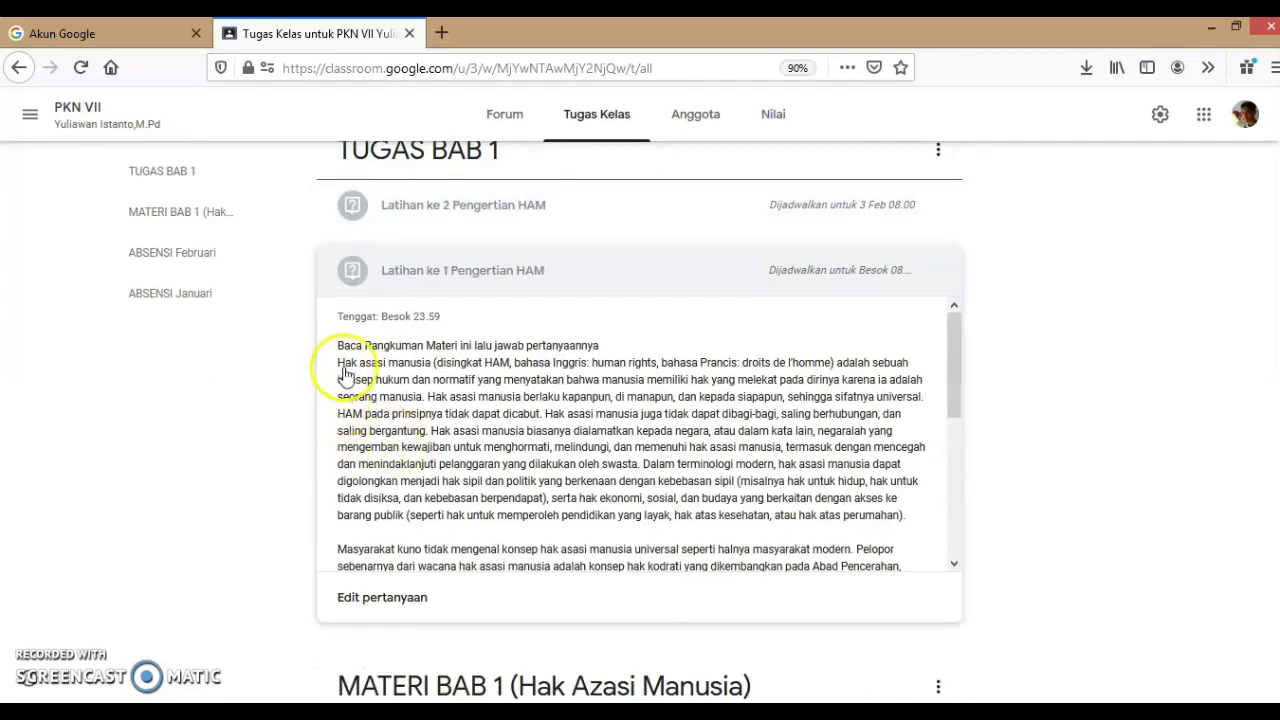
scroll(490, 380, up, 1)
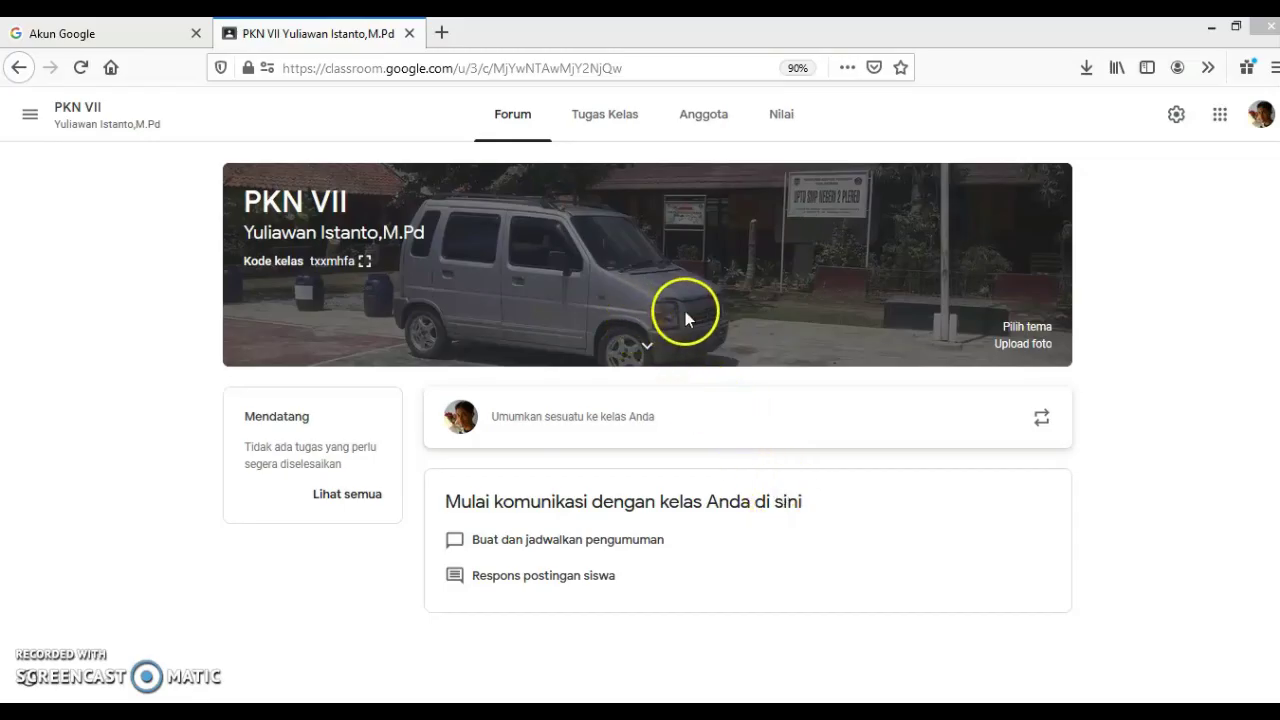
Create a new question in the PKN VII classwork titled "Latihan ke 3" with "Hak Azasi Manusia" on a second line
click(602, 122)
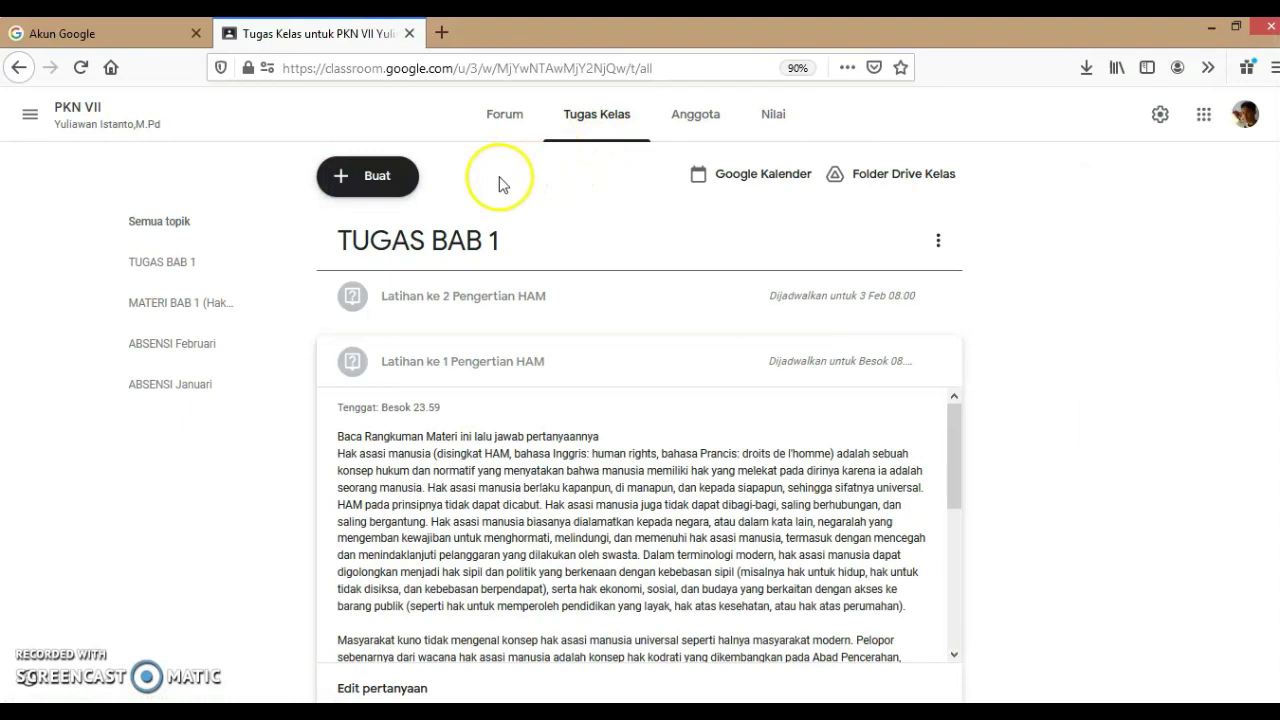
click(377, 188)
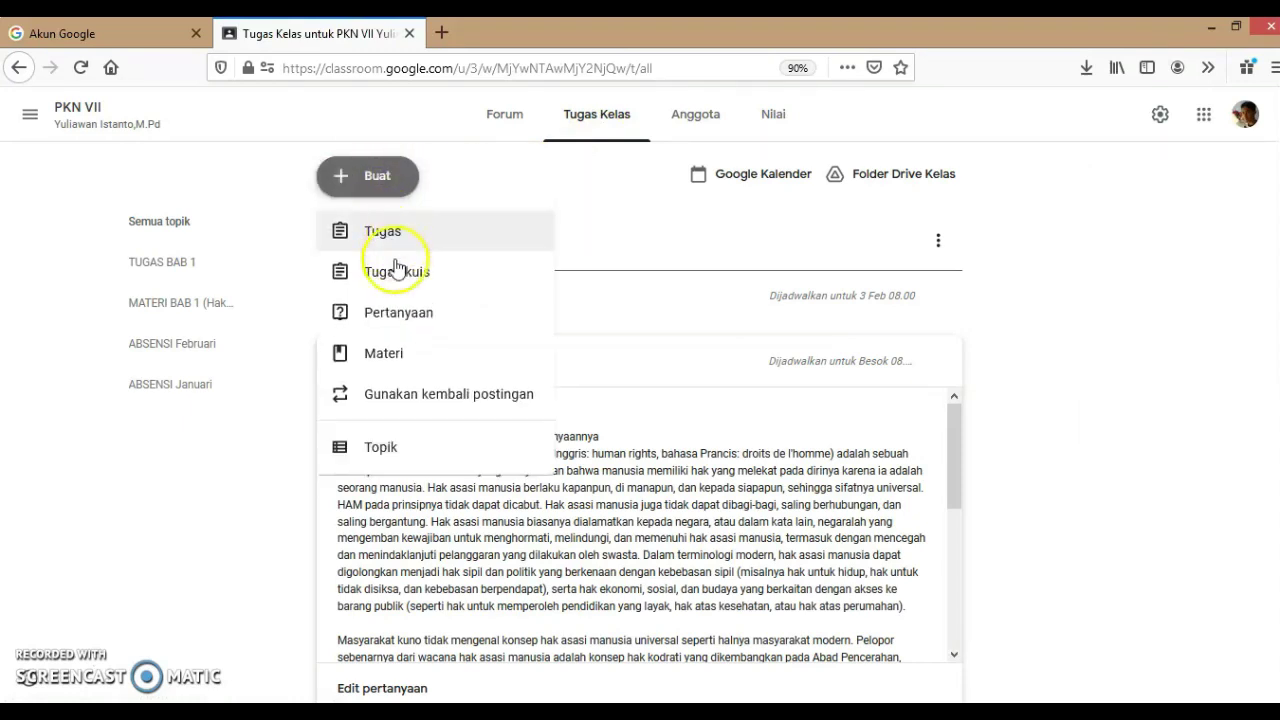
click(391, 322)
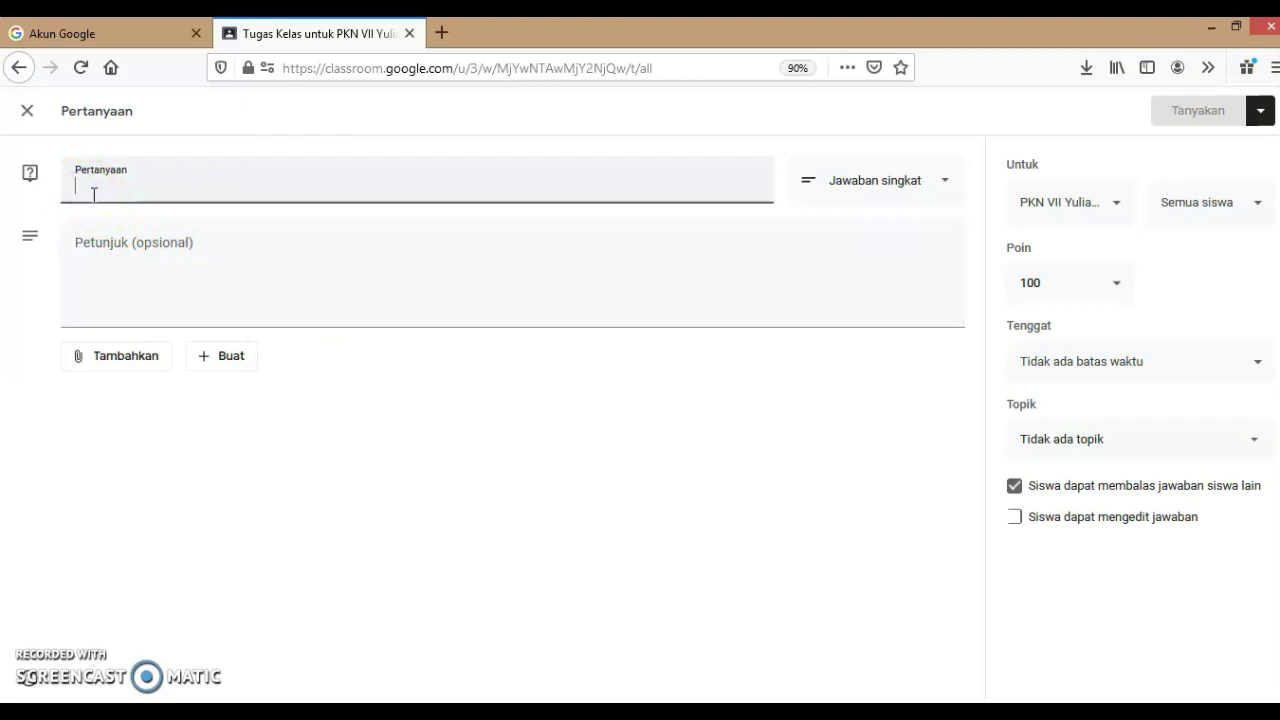
text(La)
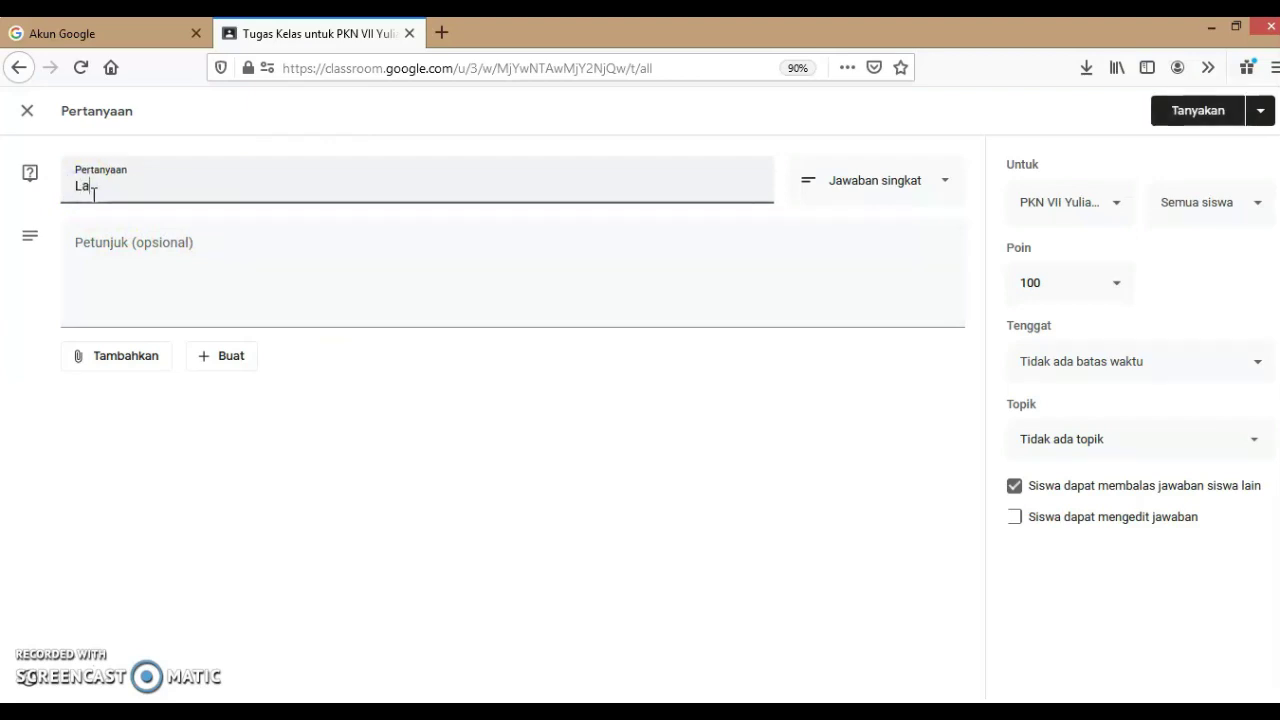
text(tihan ke)
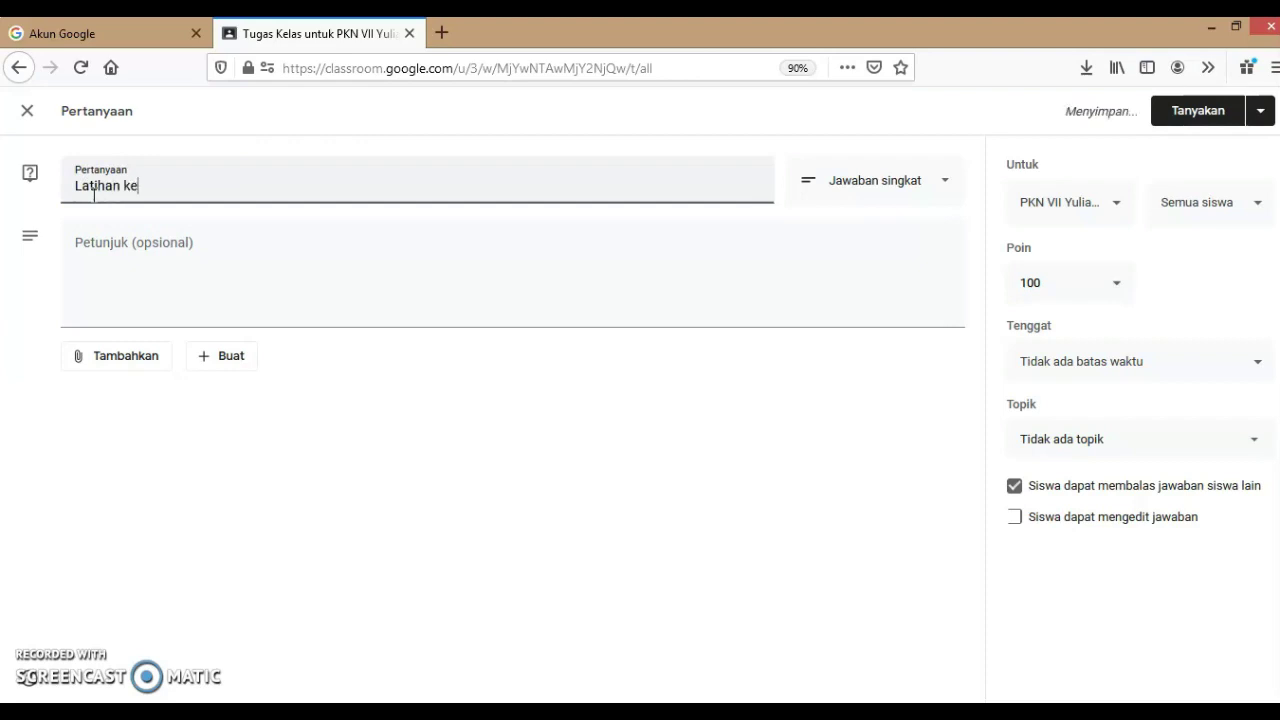
text( 3)
click(143, 224)
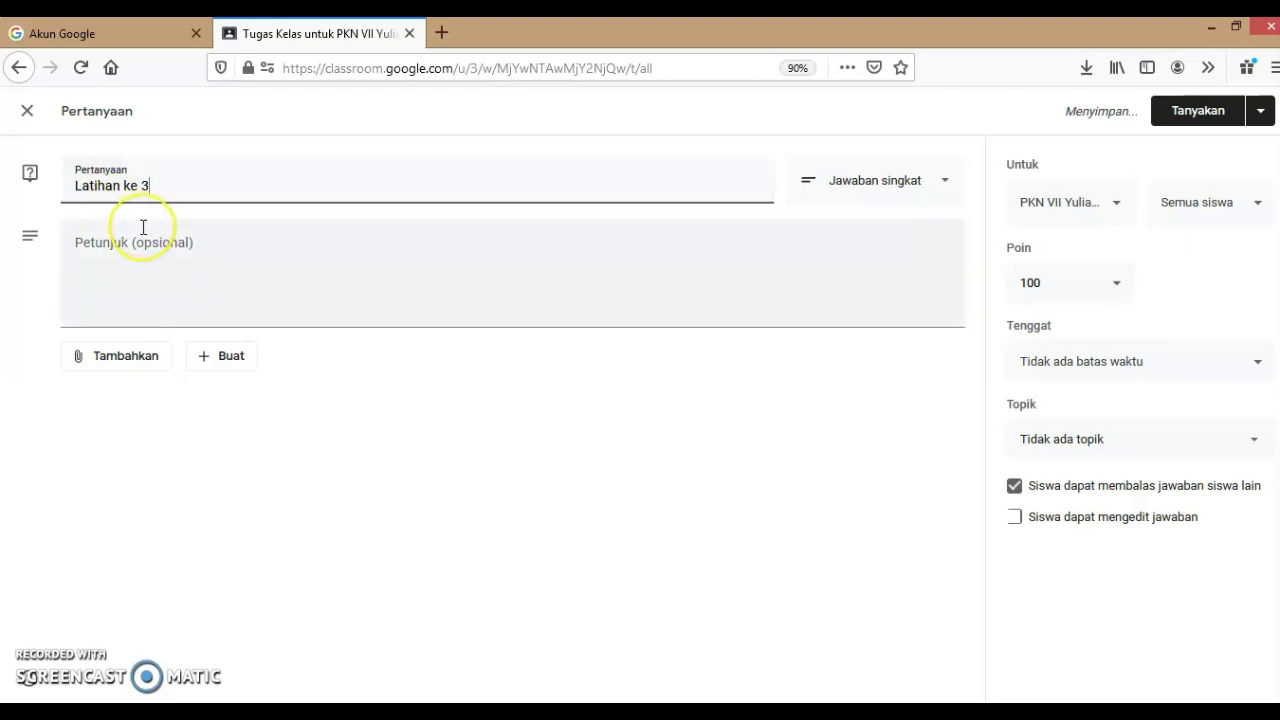
key(Return)
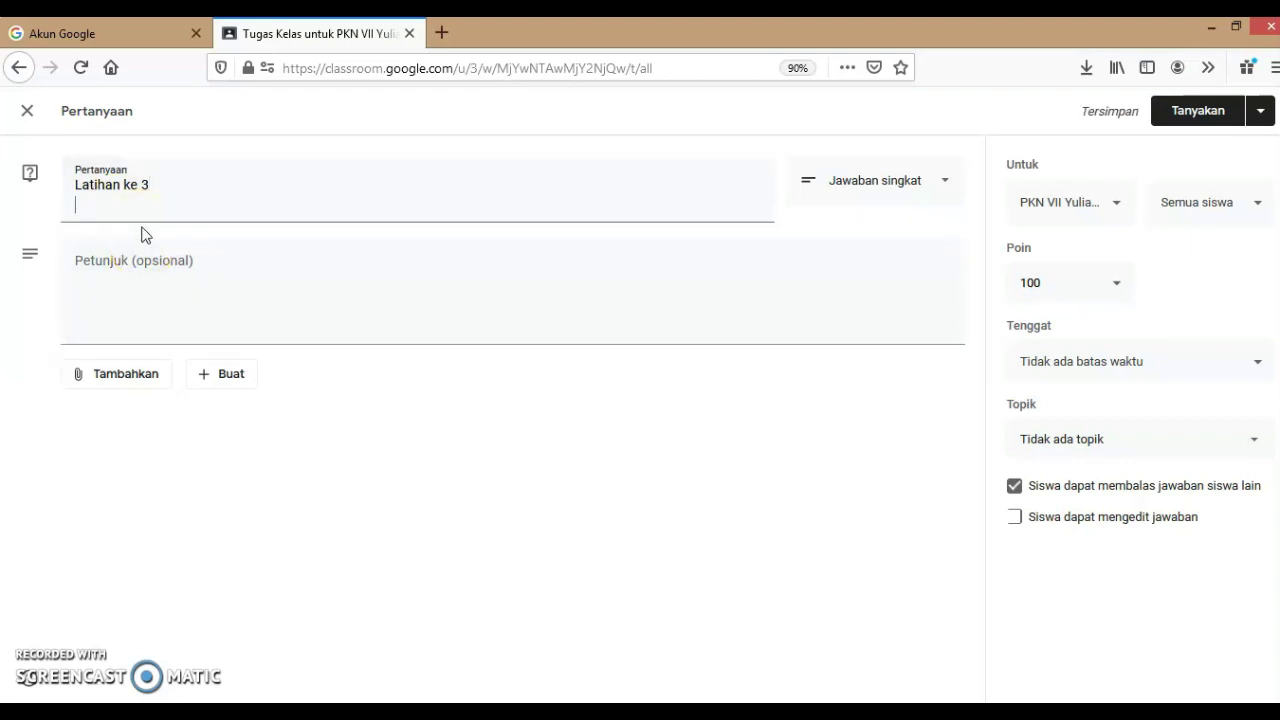
text(Hak Aza)
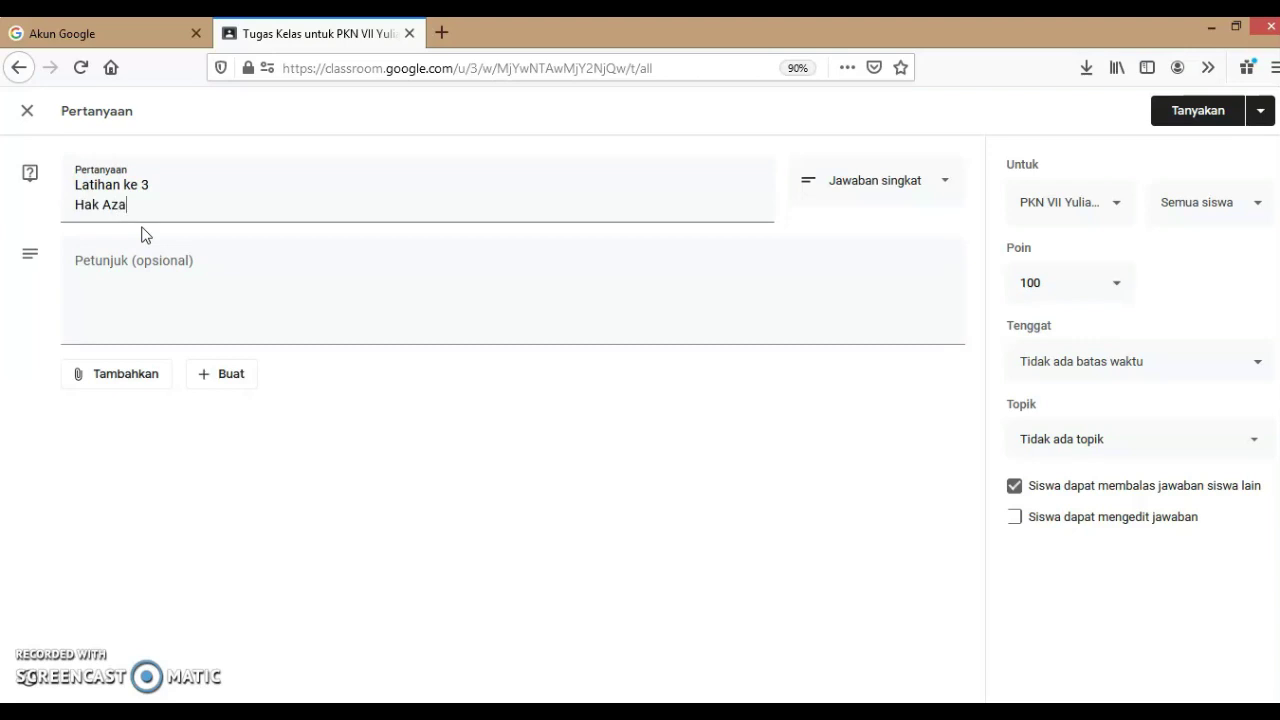
text(si Manusia)
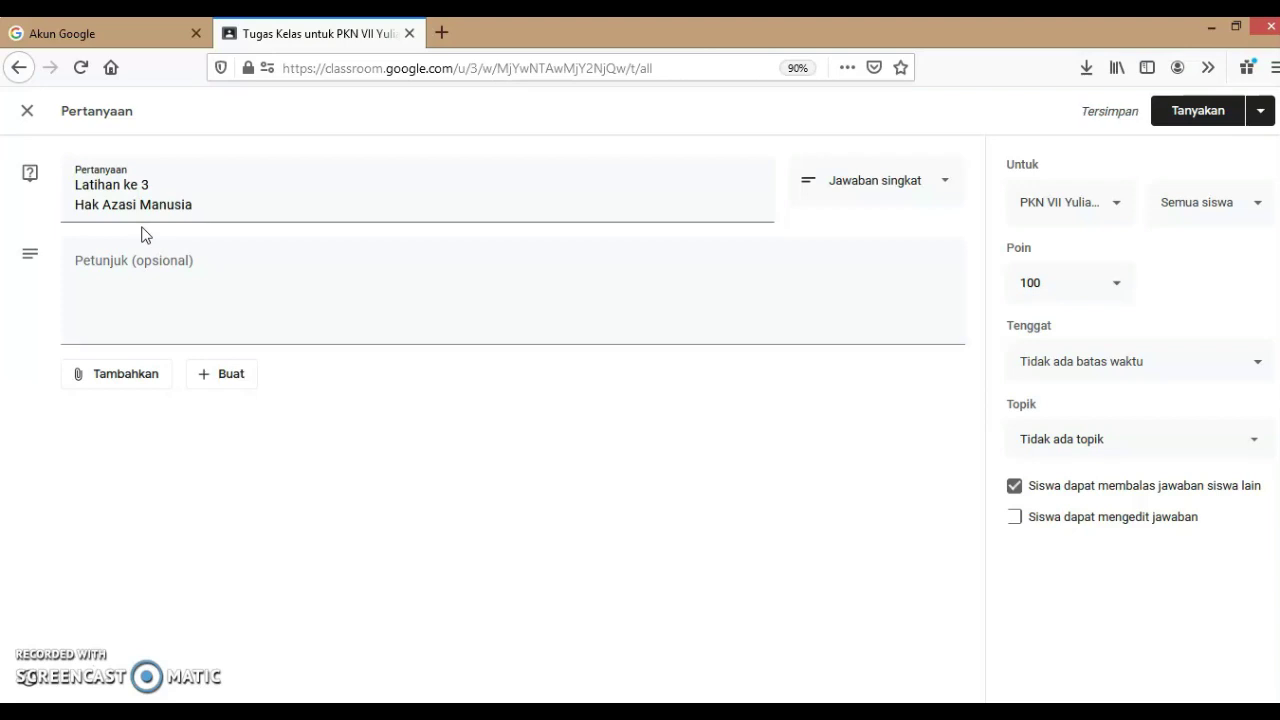
Begin the question's instructions with "Lihat Video you tube di bawah ini lalu jawab pertanyaanya."
click(75, 257)
click(78, 294)
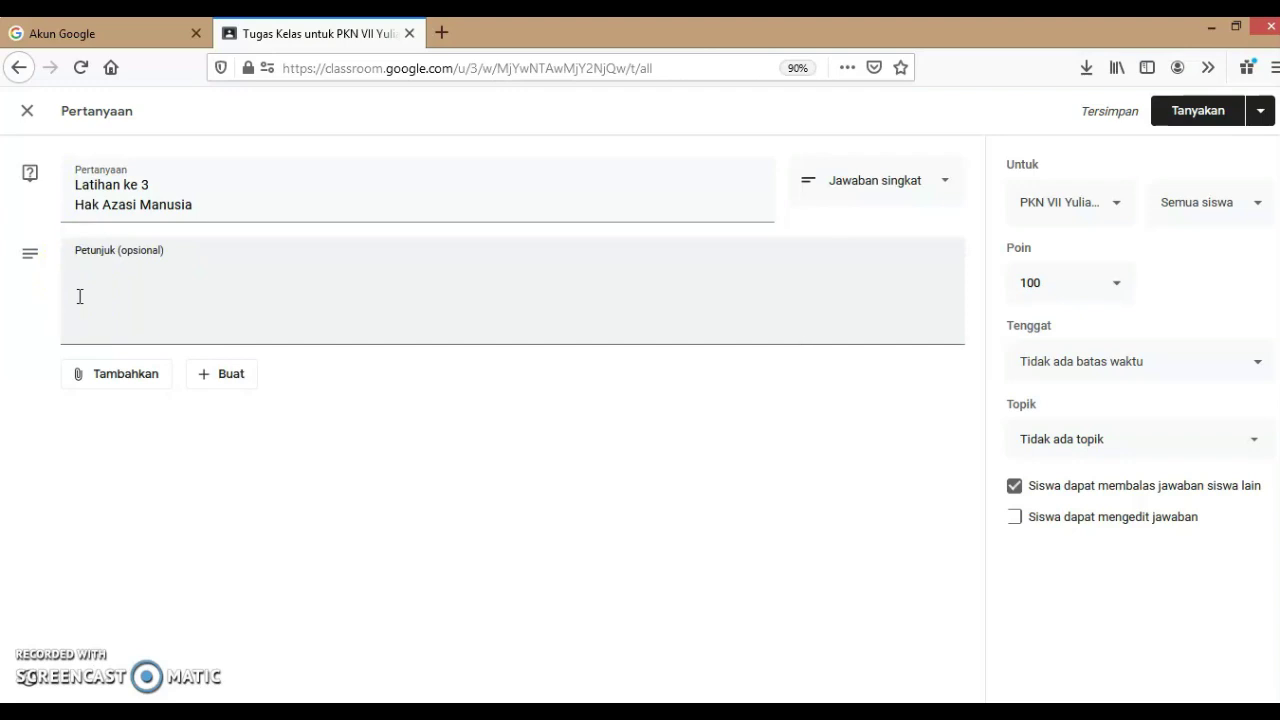
text(Lihat Video)
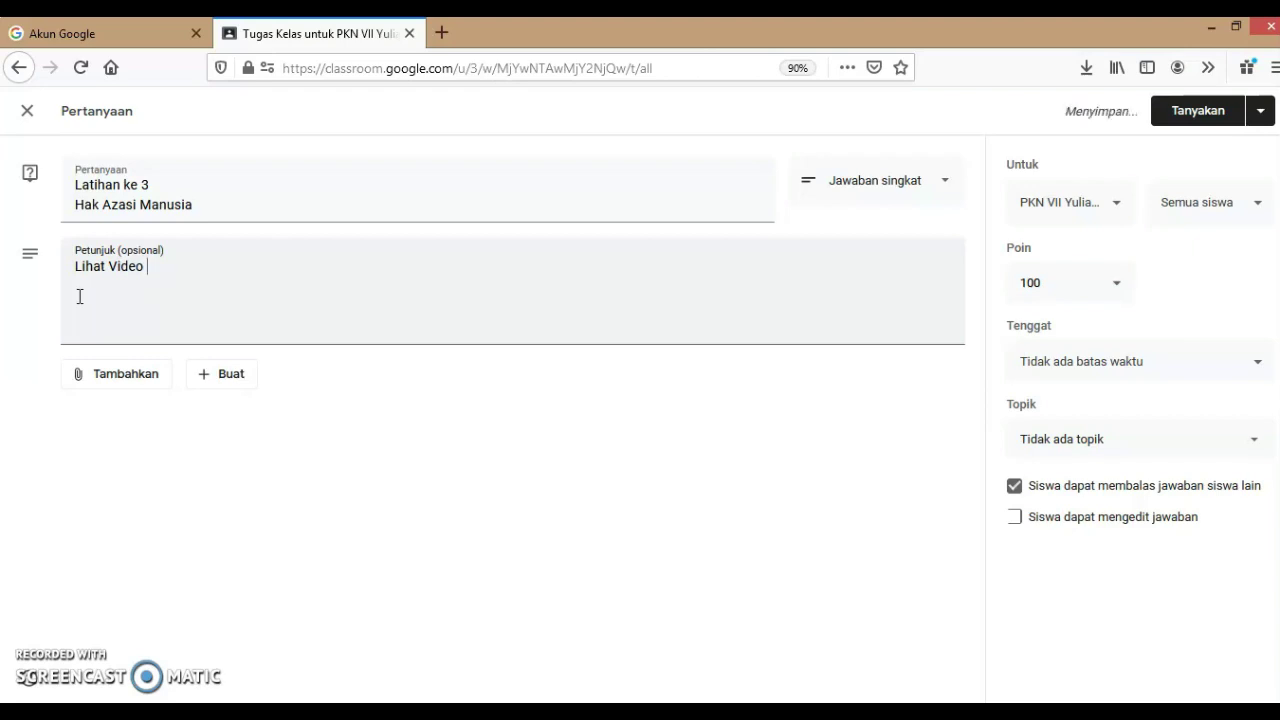
text( you tub)
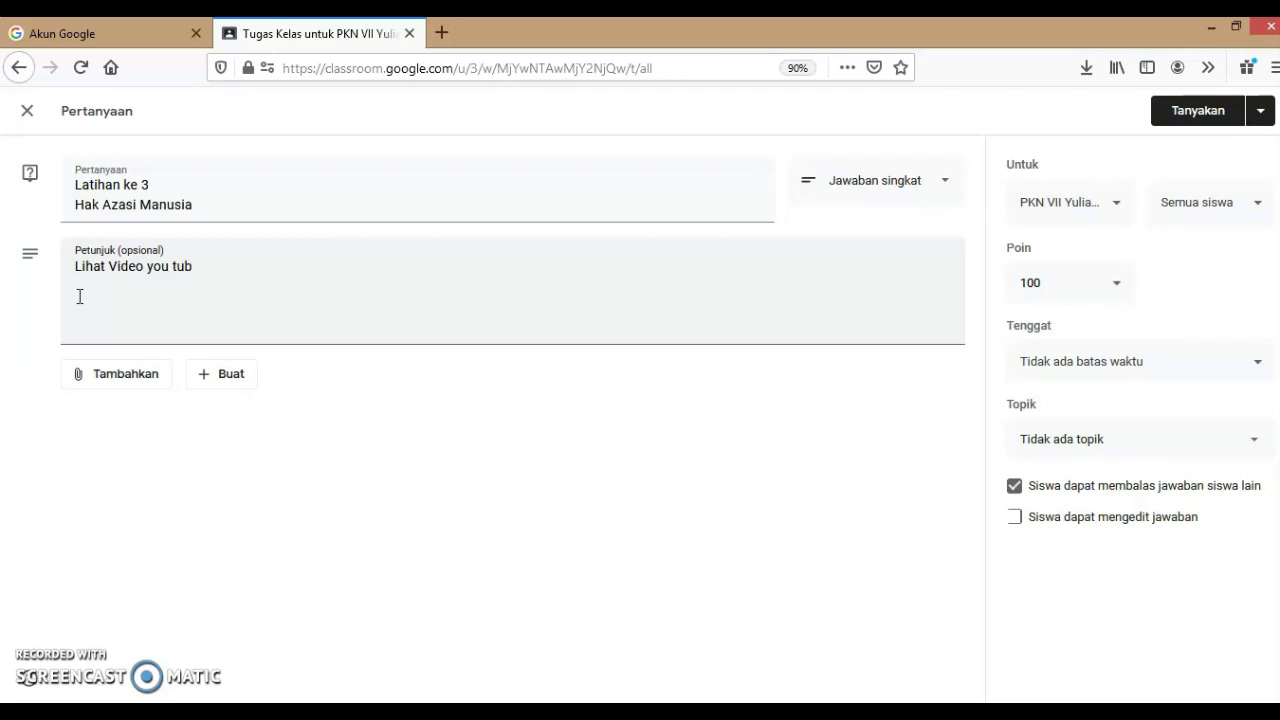
text(e di bawah ini lalu jawab pertanyaanya.)
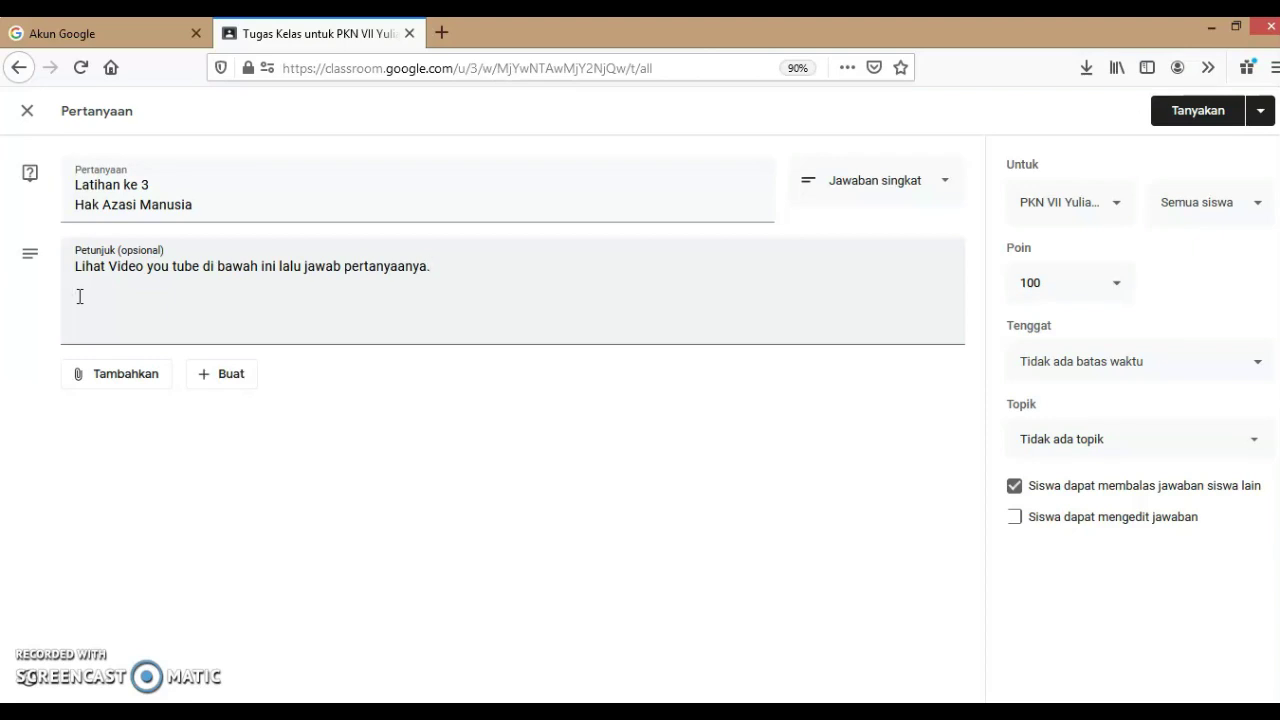
Add the line "Pertanyaan :" to the instructions, followed by "1. Jelaskan Pengertian dari HAM?" on its own line
key(Return)
text(Pe)
text(rtanya)
text(a)
text(n)
text( : )
text(1.)
text( Jelas)
text(kan)
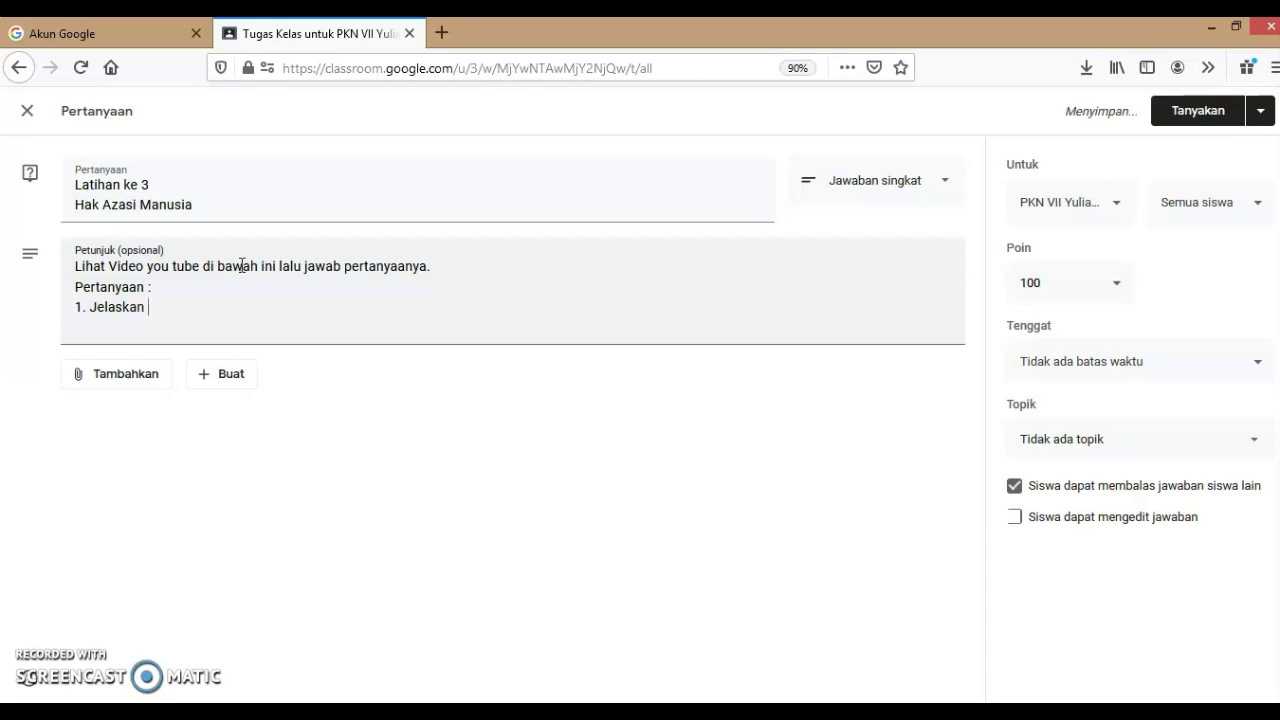
text( Penge)
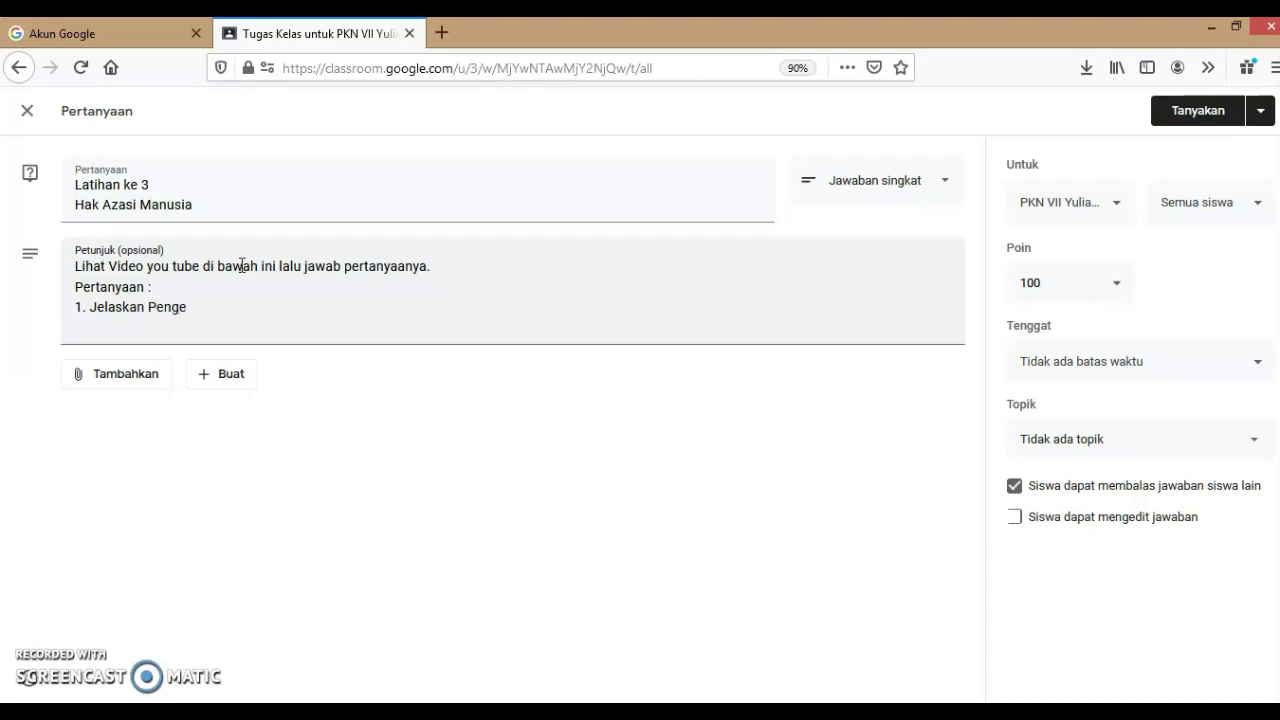
text(rtian dari HAM?)
Continue the instruction list with "2.Sebutkan contoh-contoh HAM" and "3.dst" on separate lines
key(Return)
text(2.)
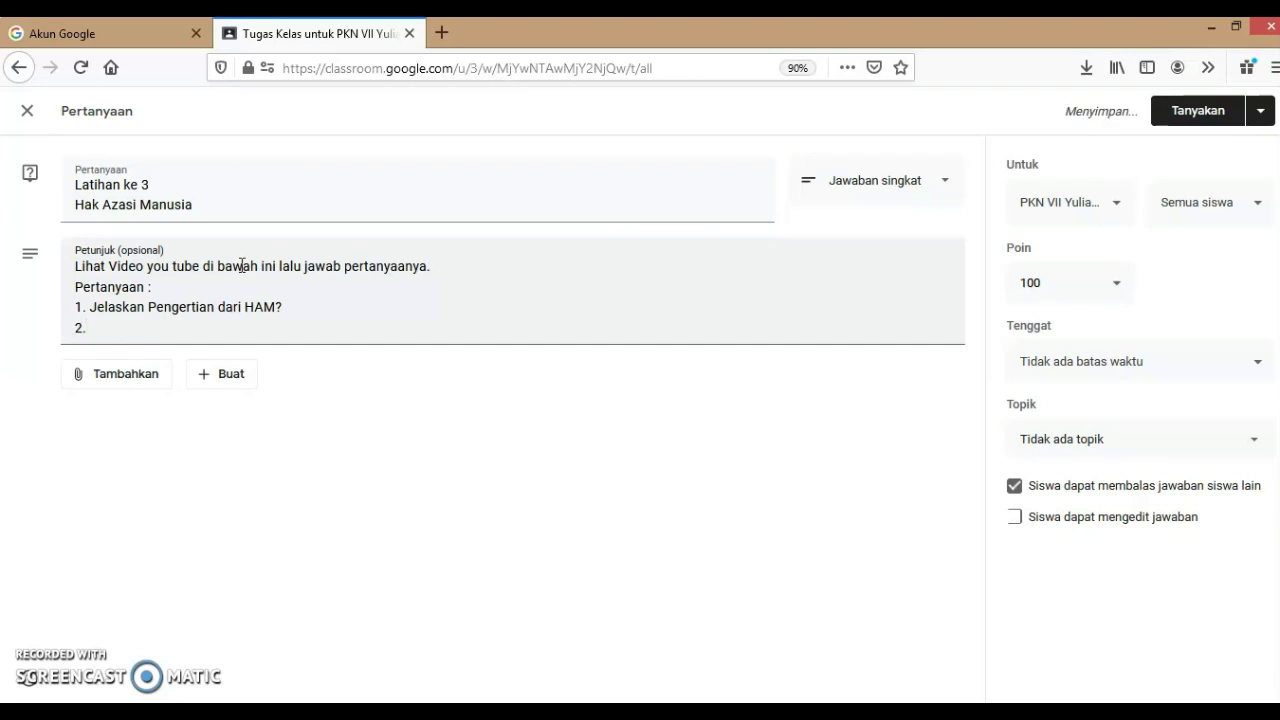
text(Sebutkan contoh-contoh HAM)
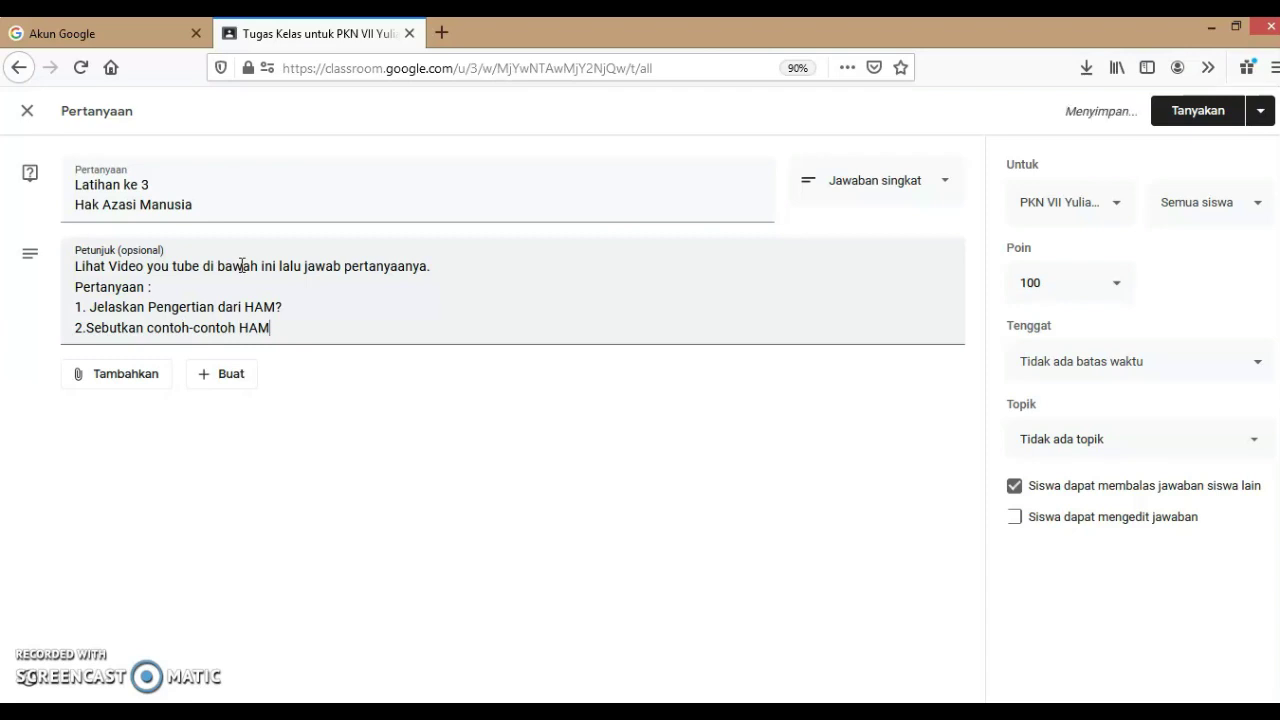
key(Return)
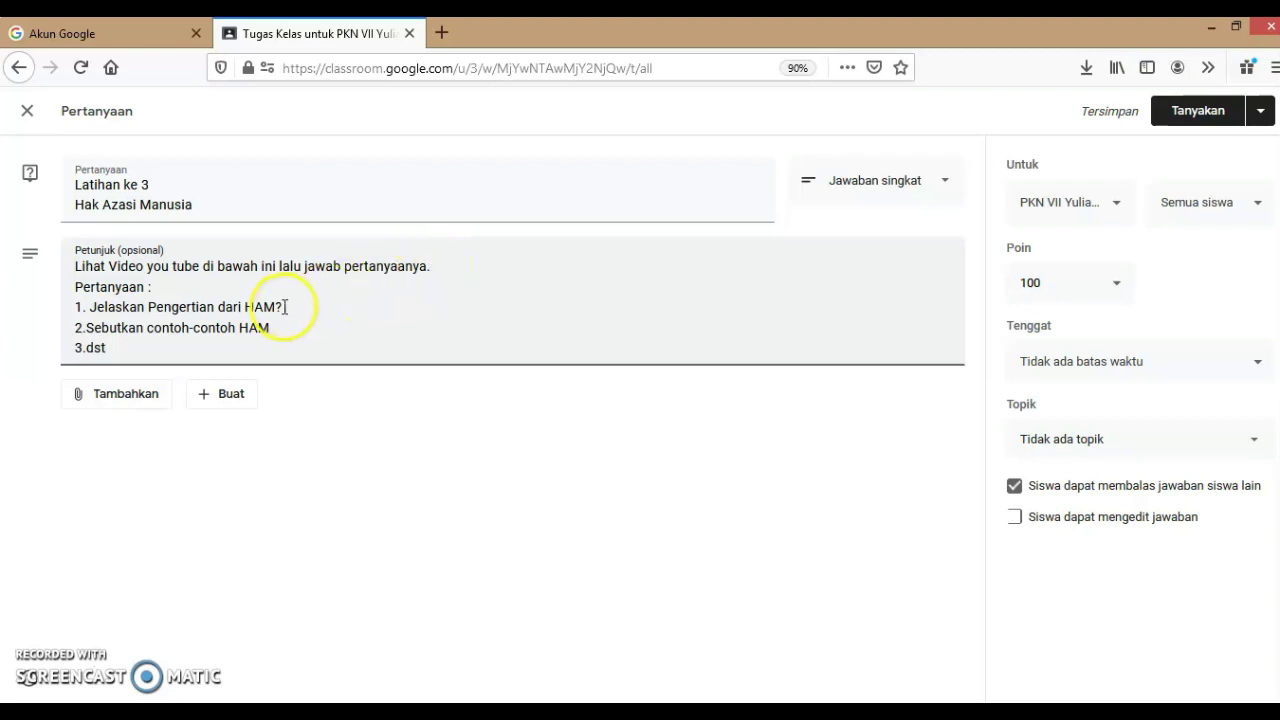
Search YouTube for "Pengertian Hak Azasi Manusia" and attach the video "Apa Itu HAM?" to the question
click(90, 396)
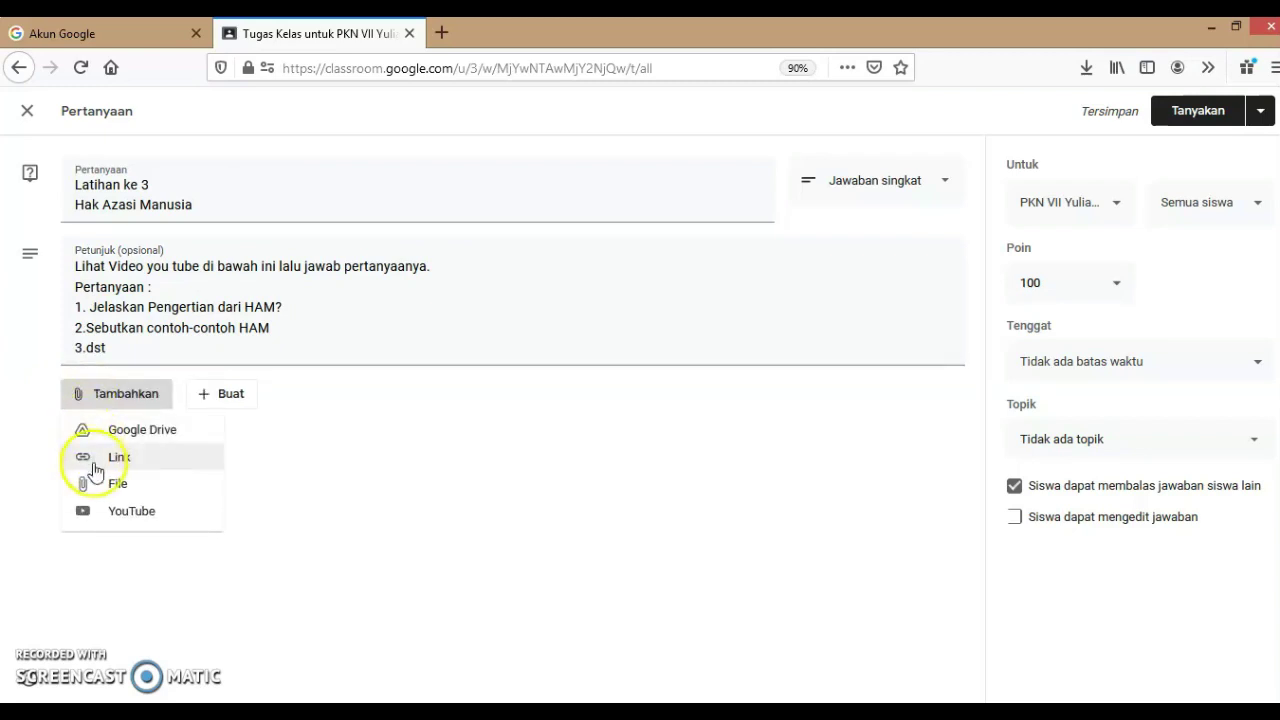
click(137, 514)
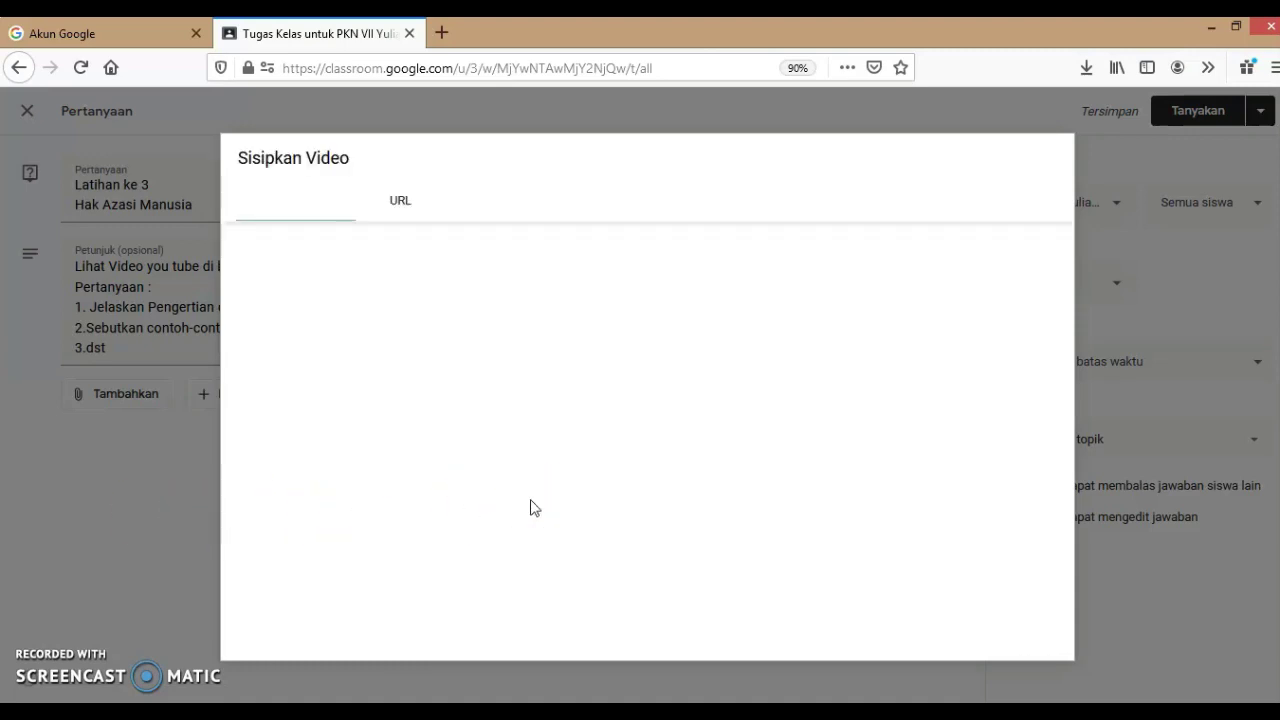
click(355, 257)
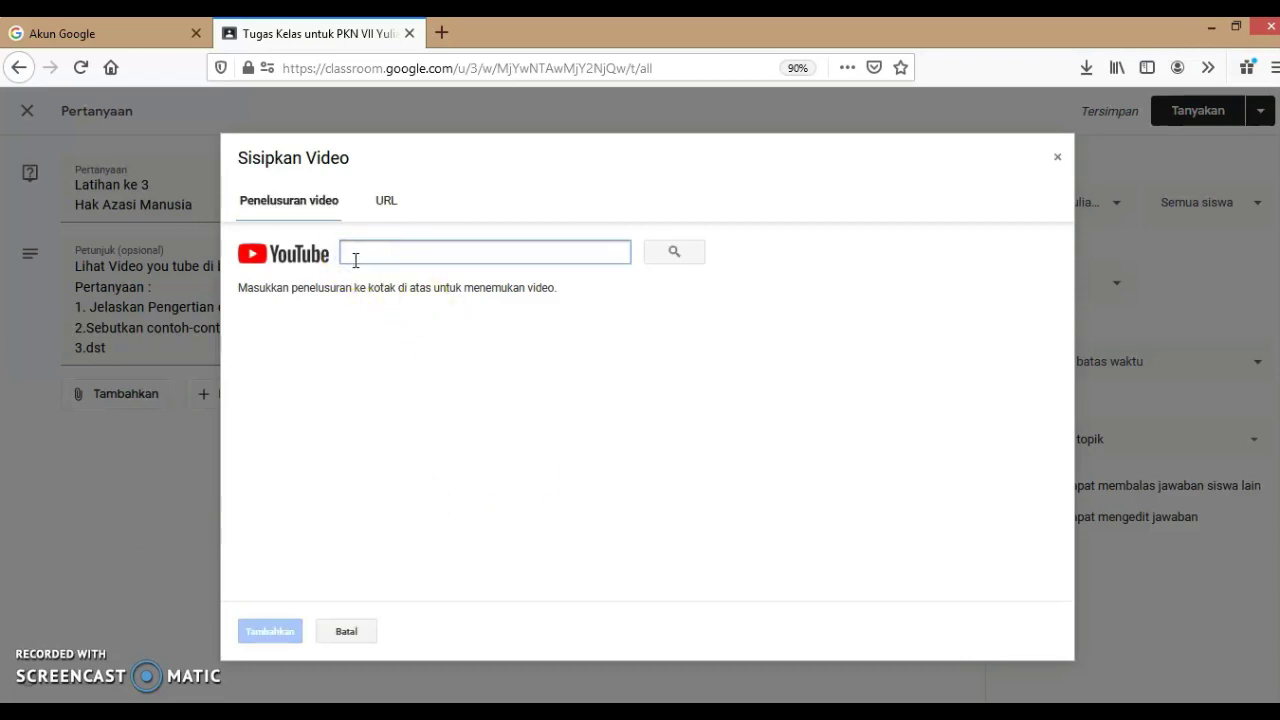
text(Pengertian Hak Azasi Manusia)
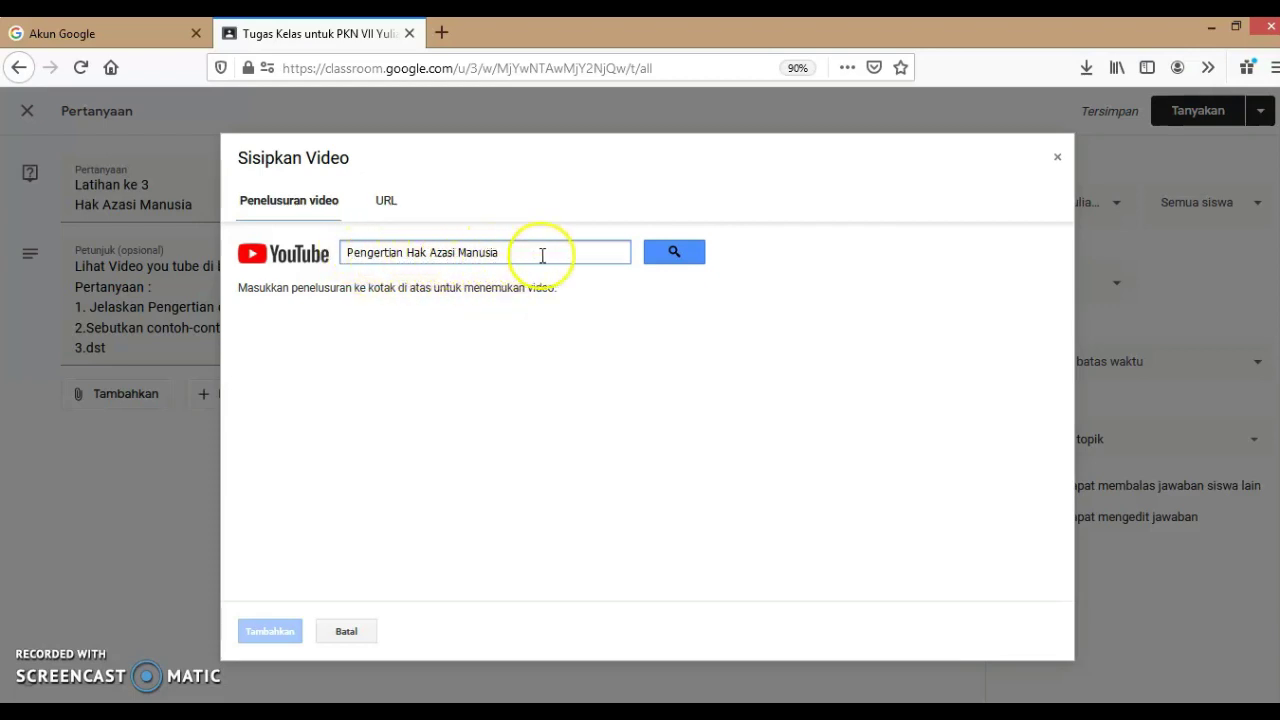
click(675, 253)
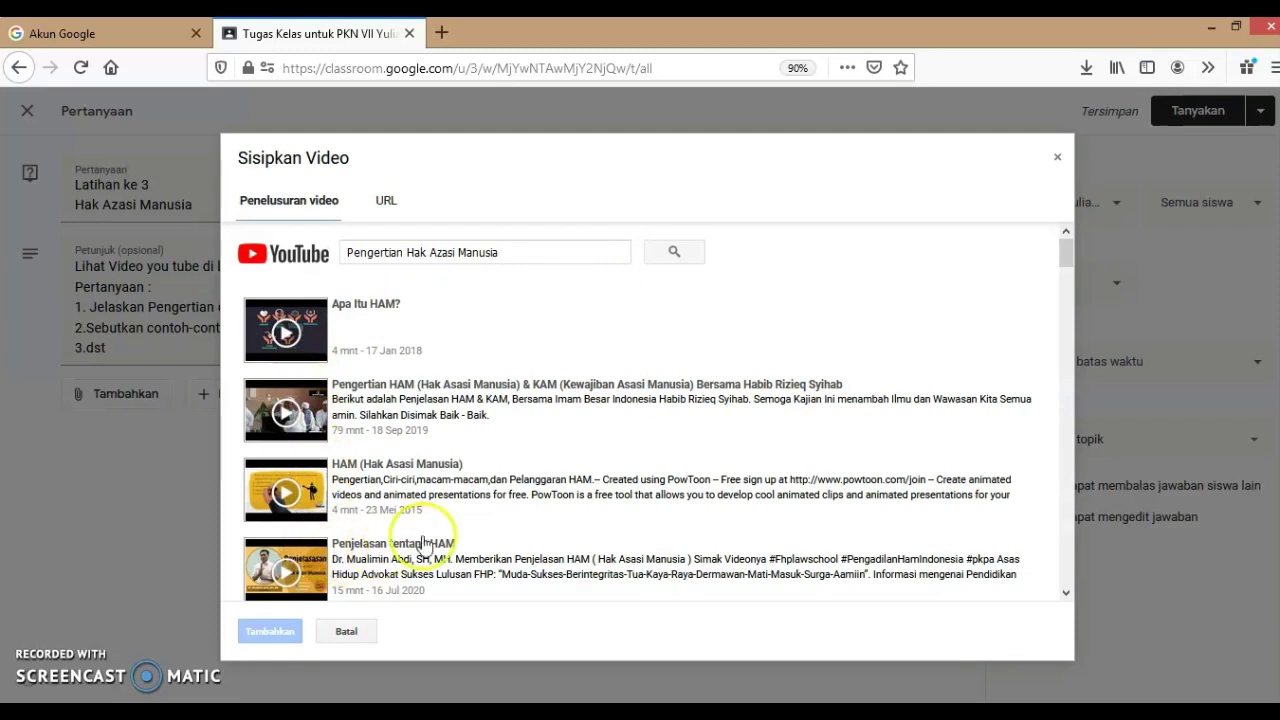
drag(1065, 262, 1069, 325)
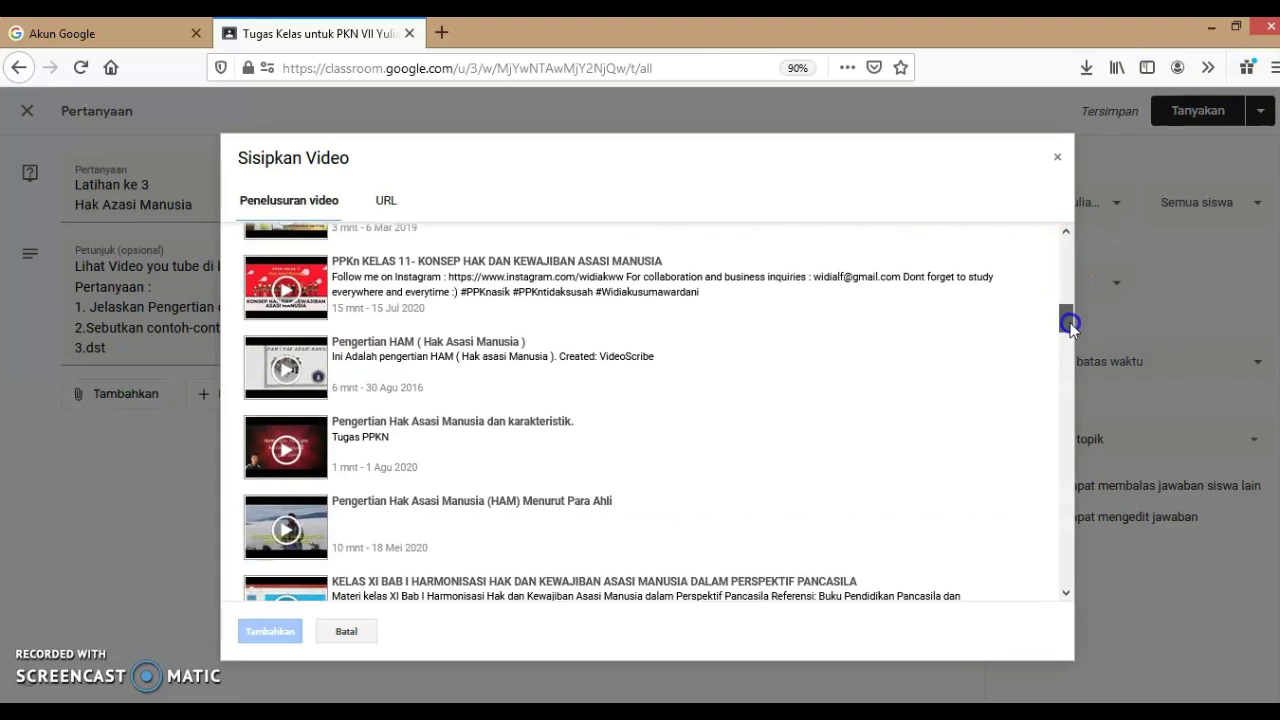
drag(1069, 325, 1075, 233)
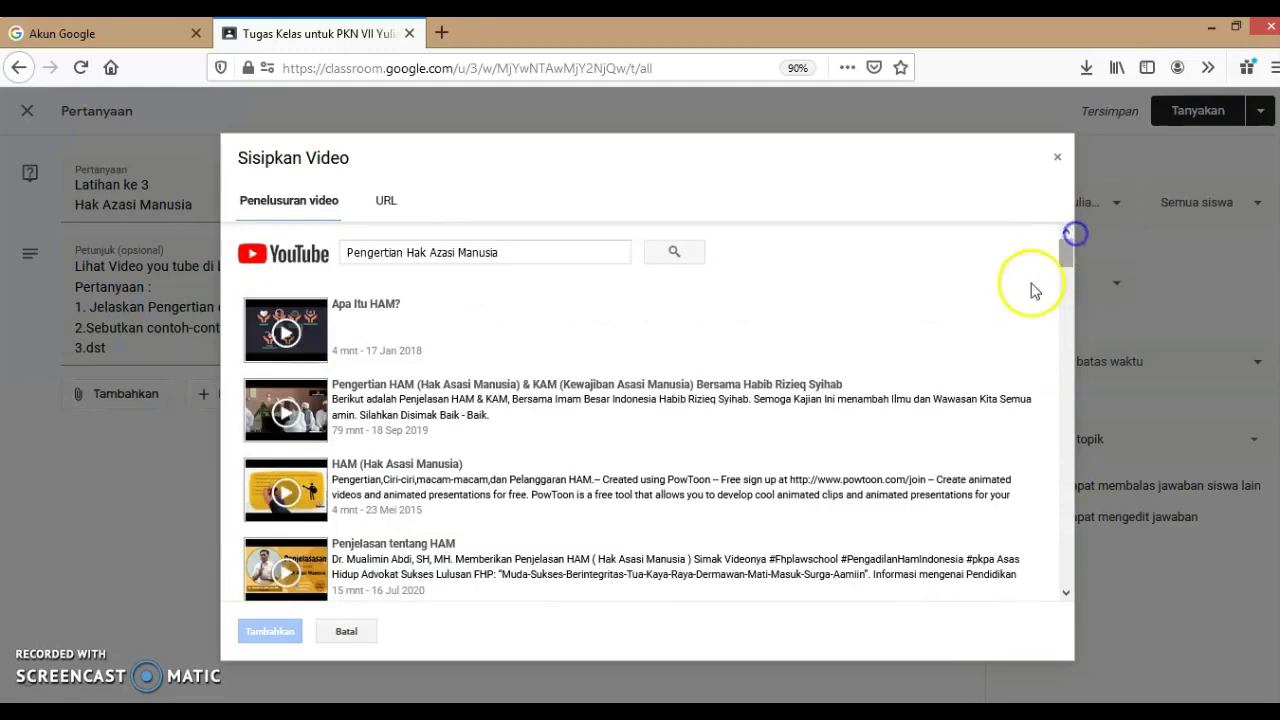
click(308, 325)
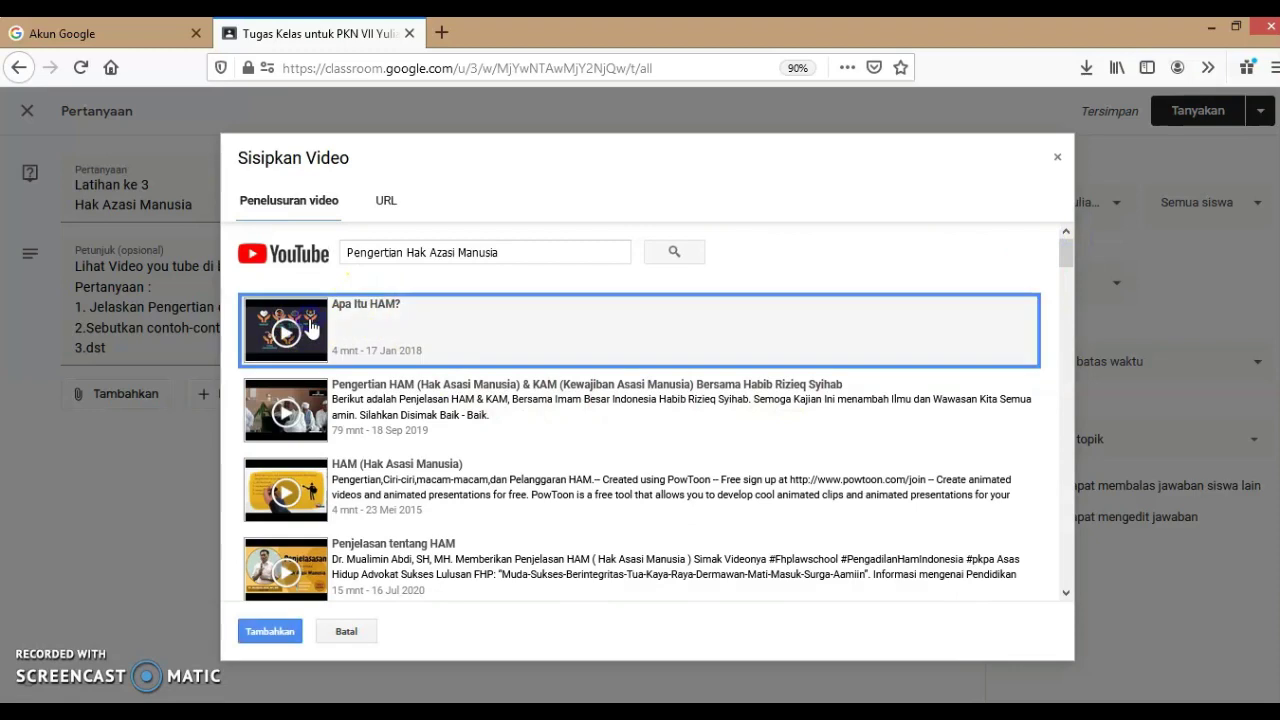
click(262, 638)
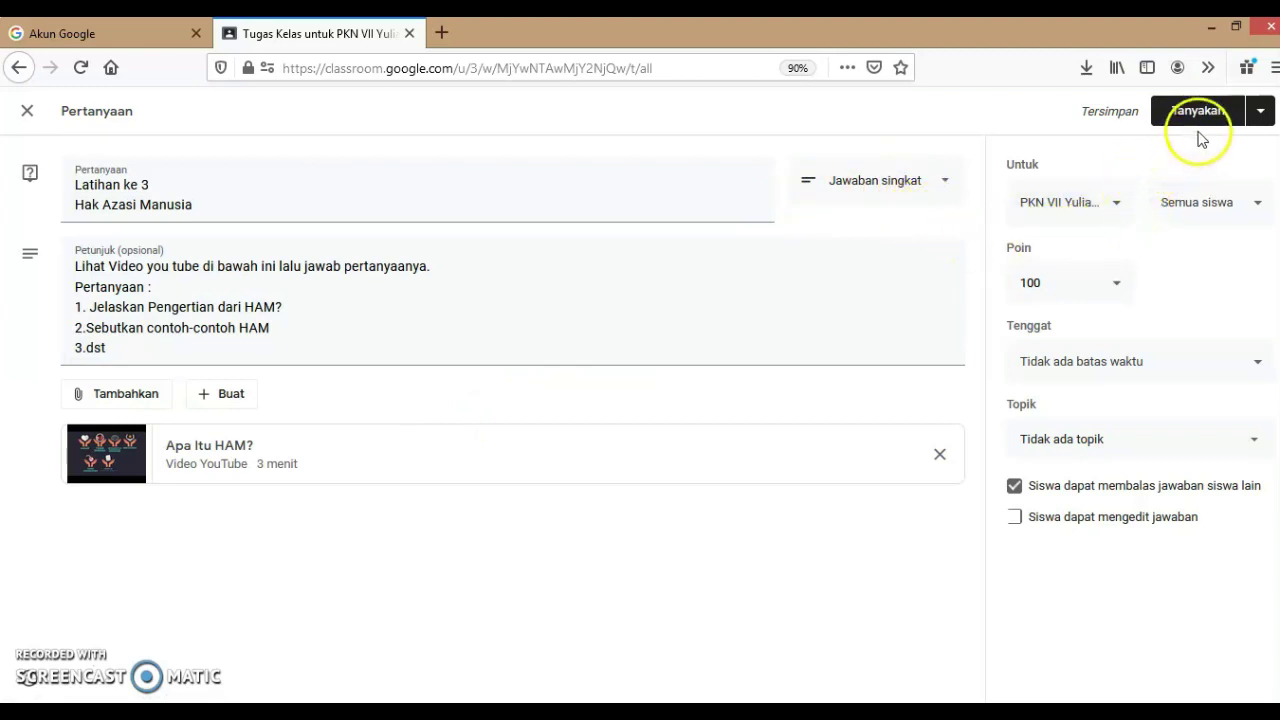
click(1260, 112)
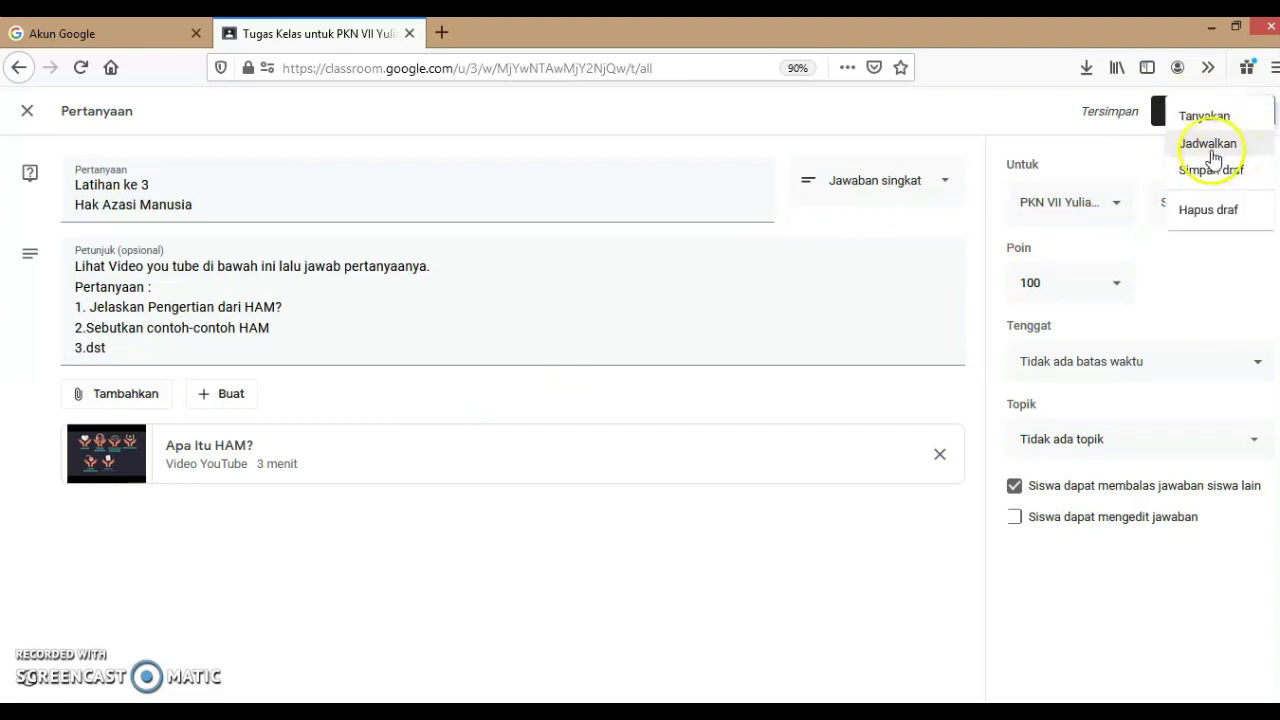
click(1145, 155)
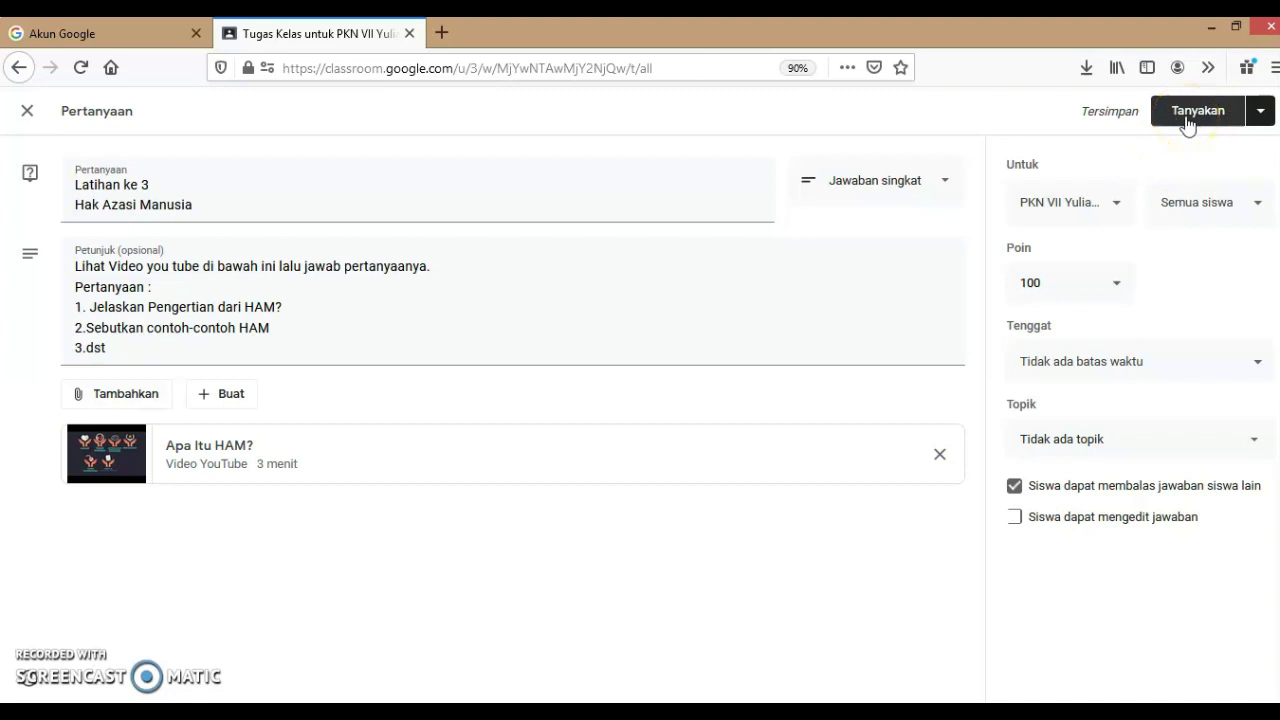
click(1117, 205)
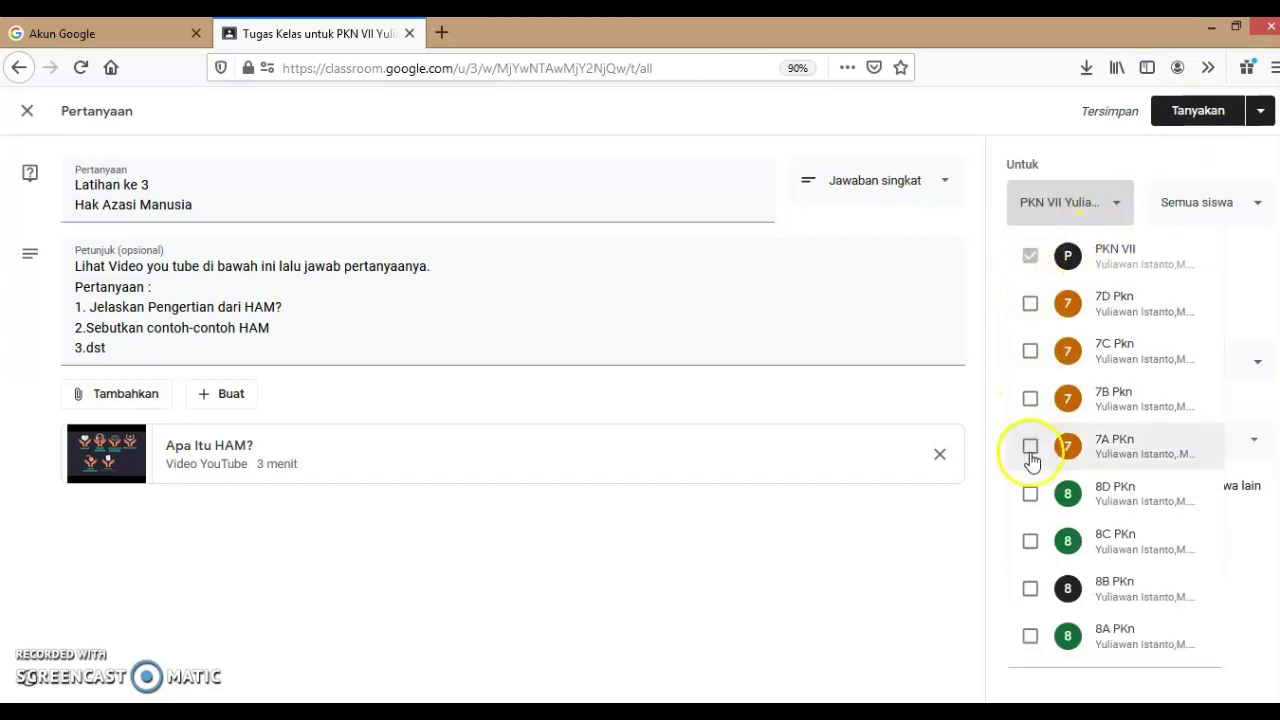
click(1030, 636)
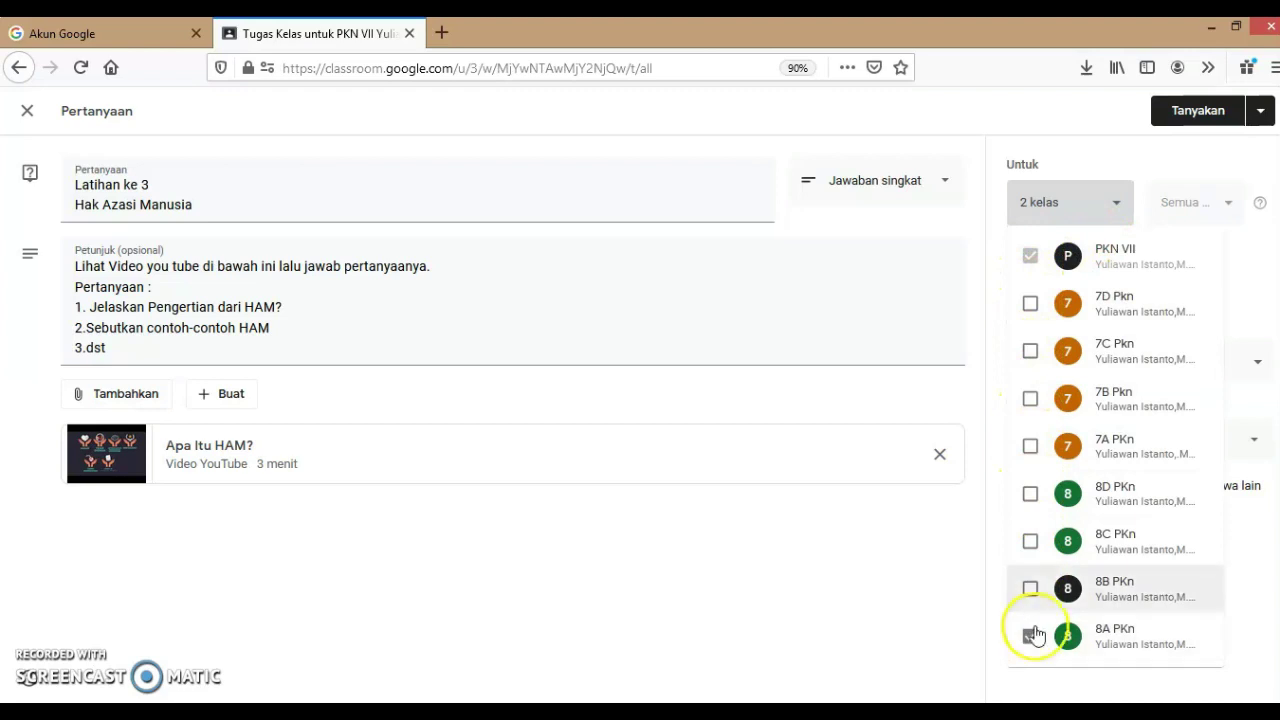
click(1030, 636)
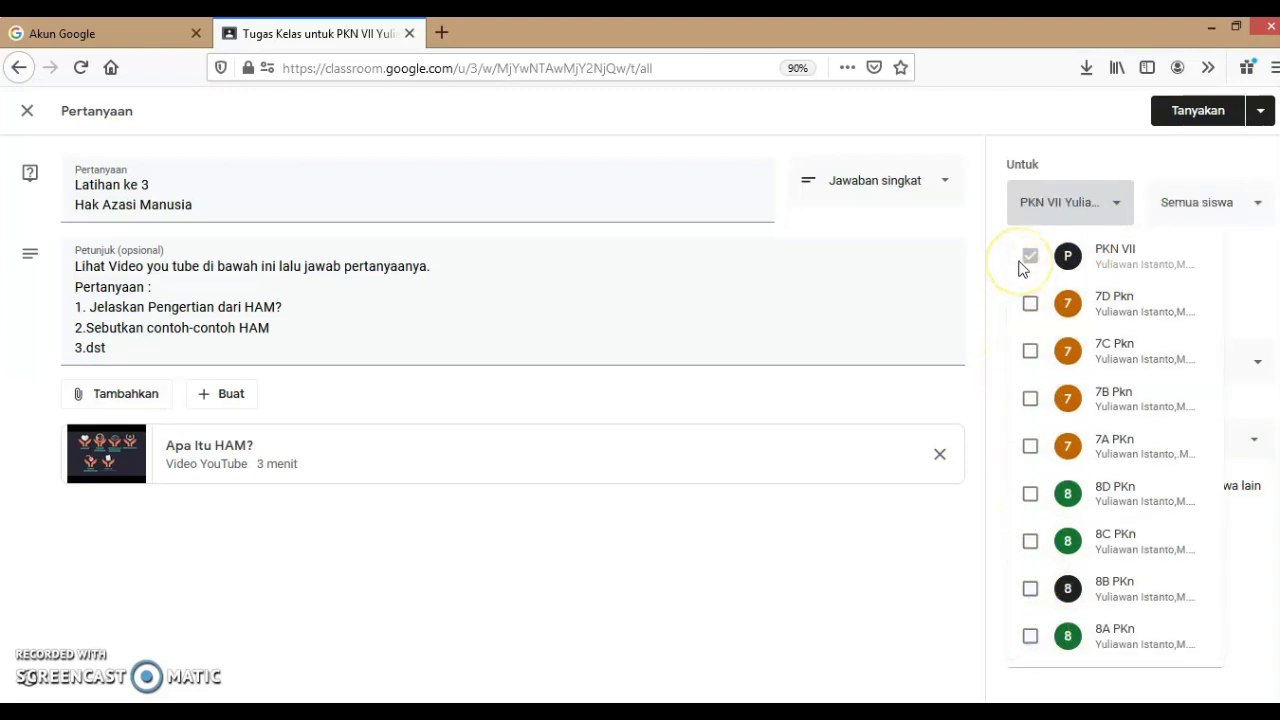
click(1192, 140)
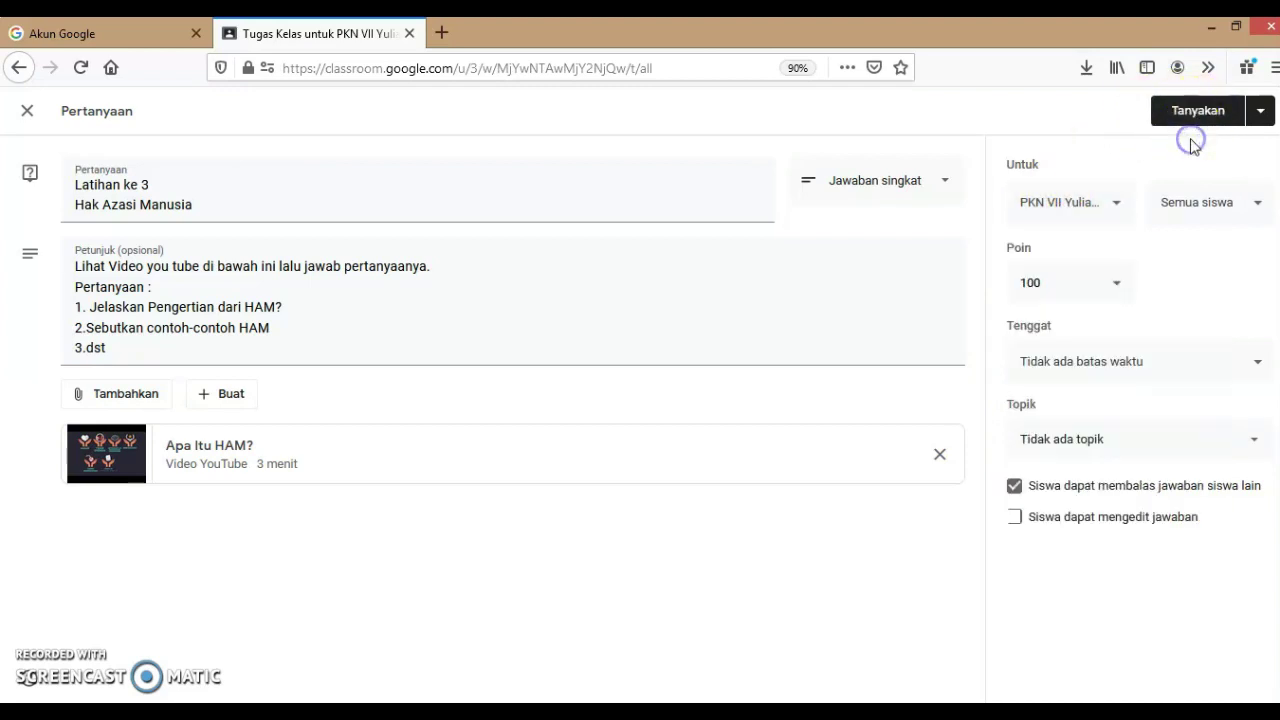
click(1260, 113)
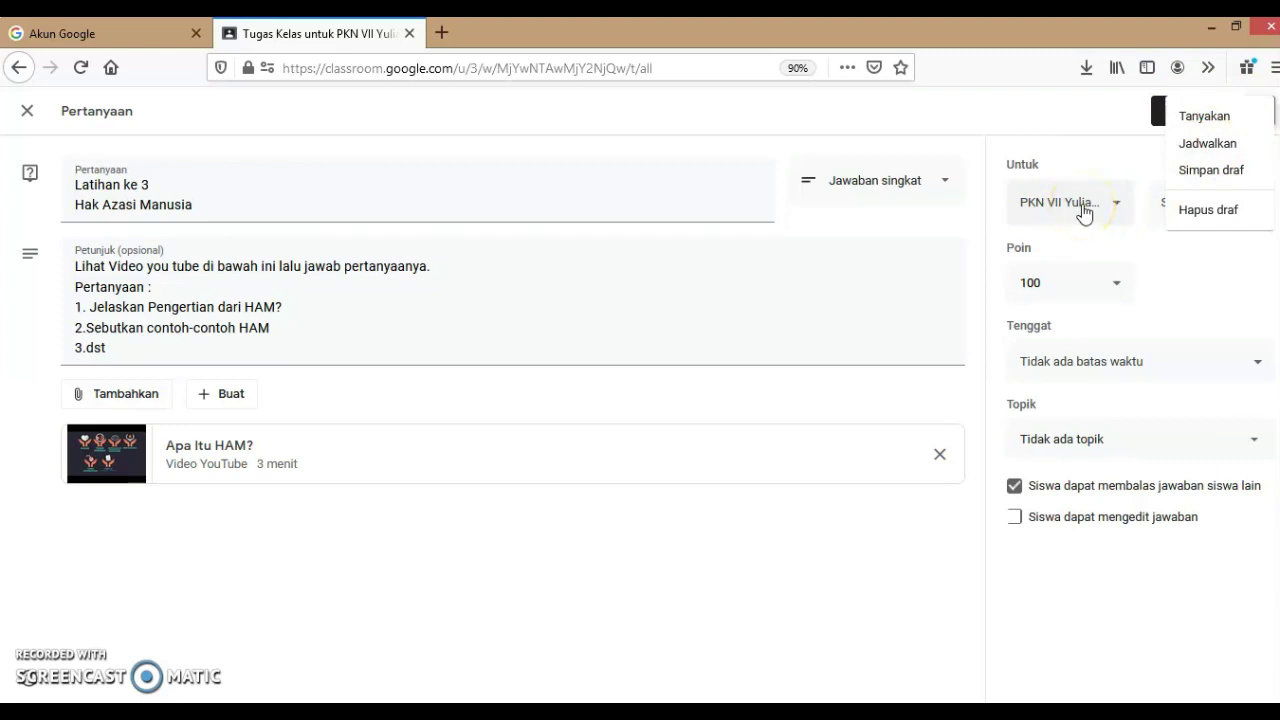
click(1183, 257)
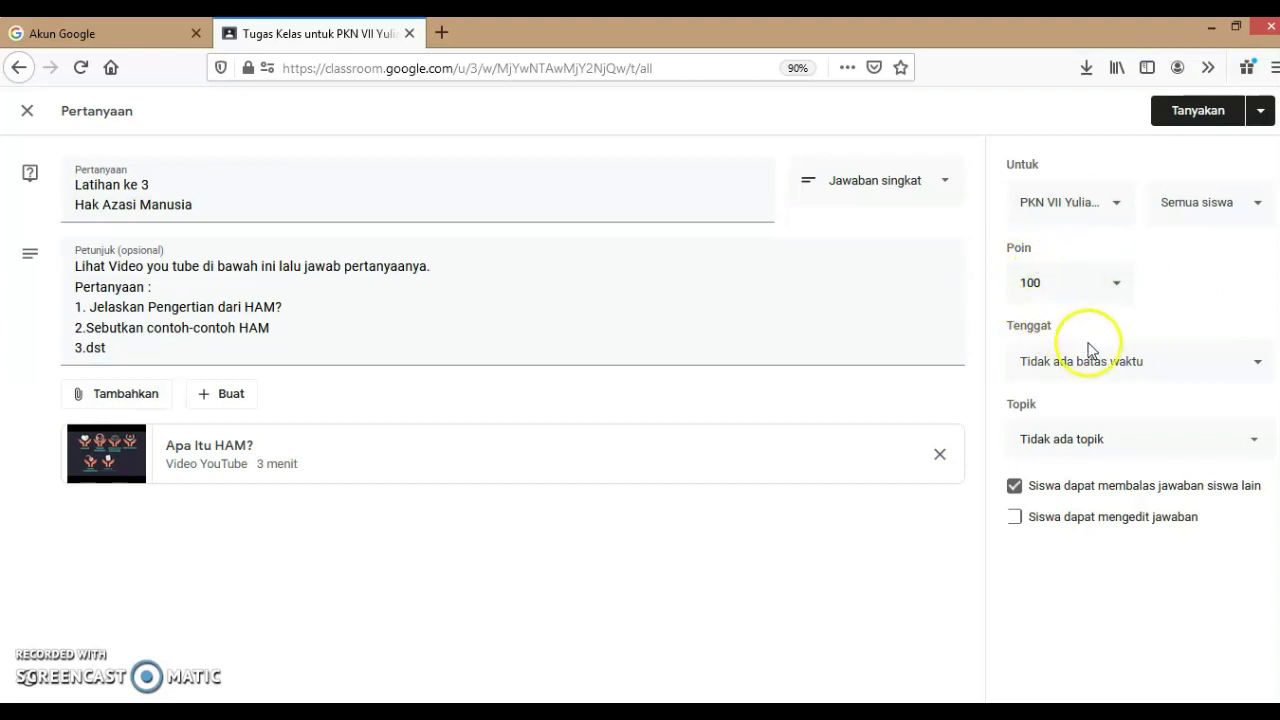
Set the question's due date to 17 Feb 2021 with a due time of 23.59
click(1167, 359)
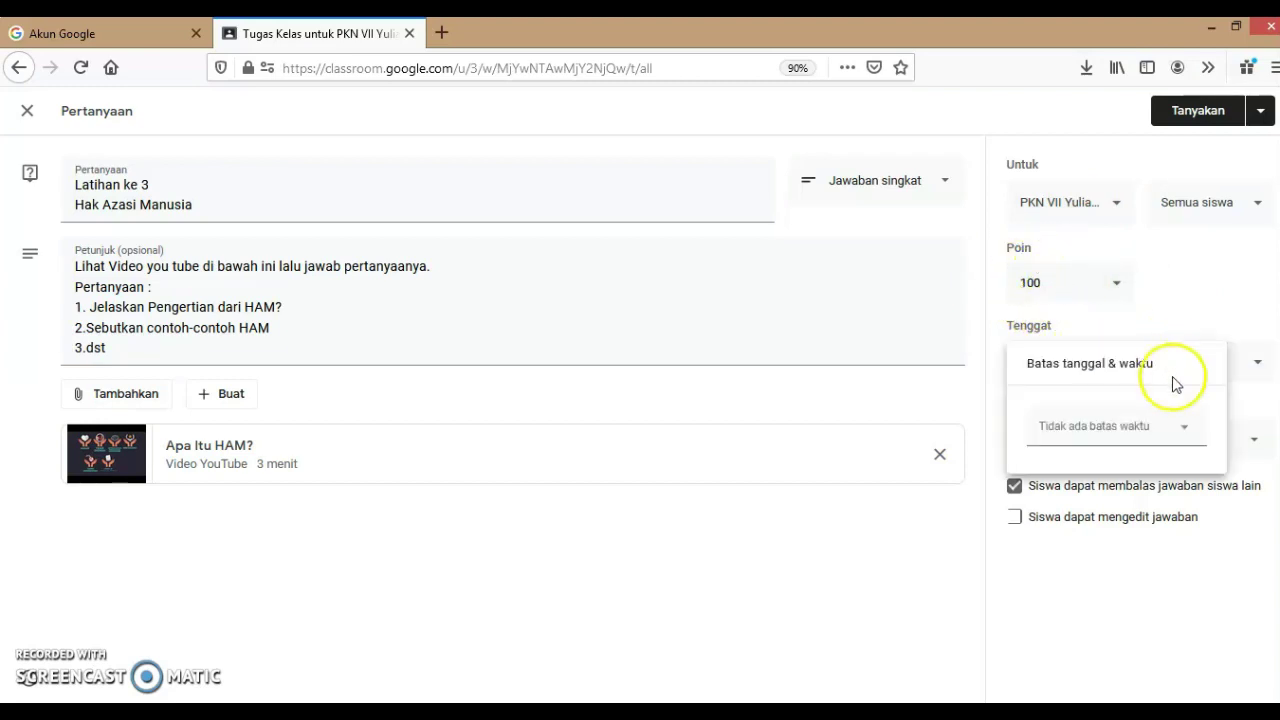
click(1183, 431)
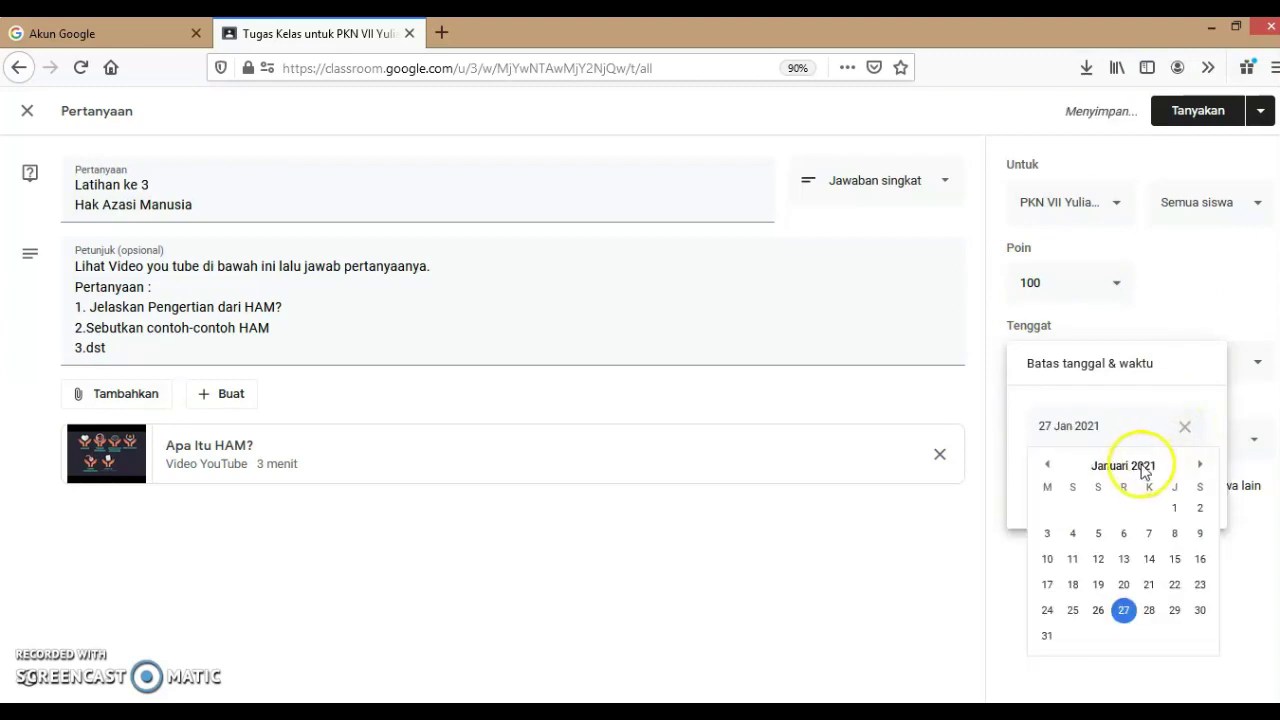
click(1200, 466)
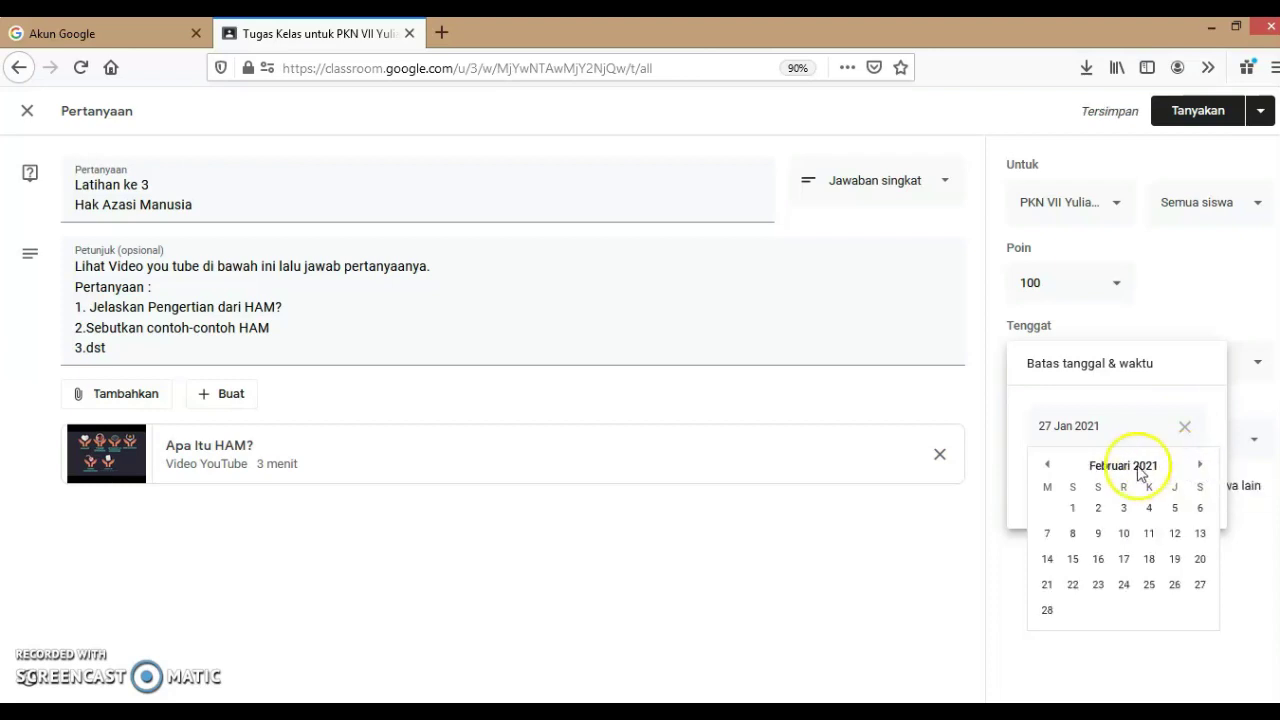
click(1124, 560)
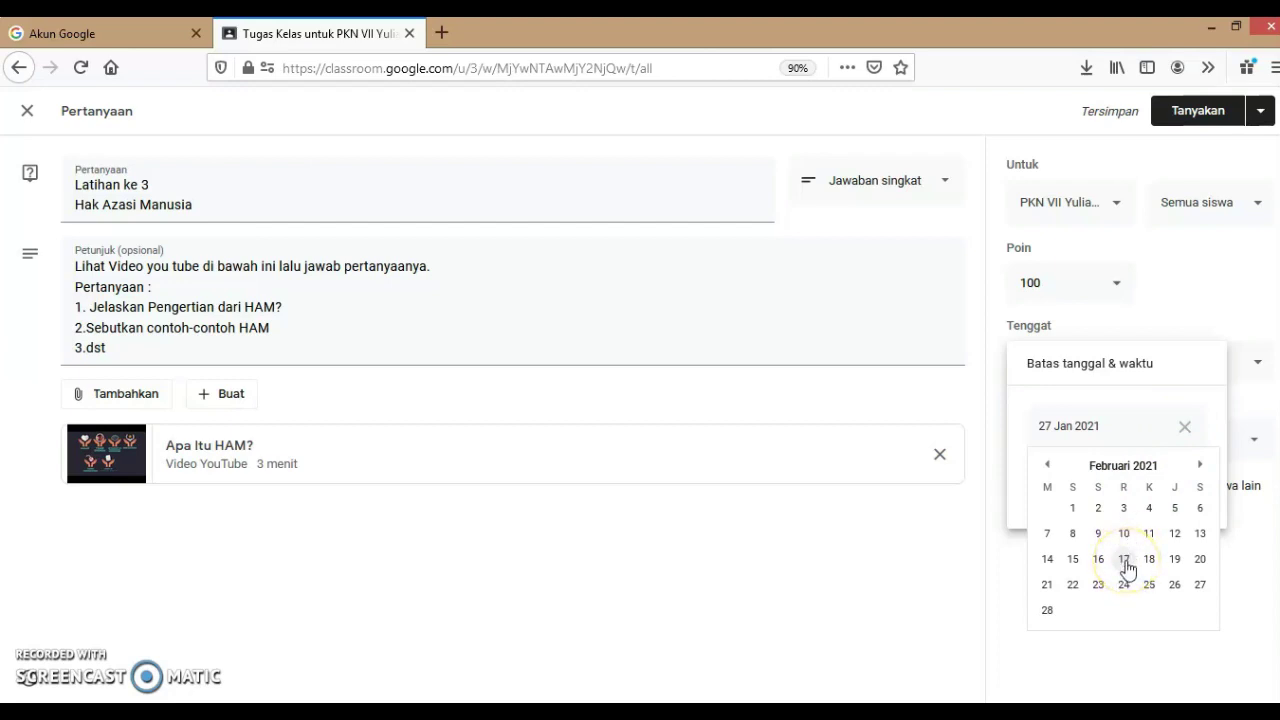
click(1125, 560)
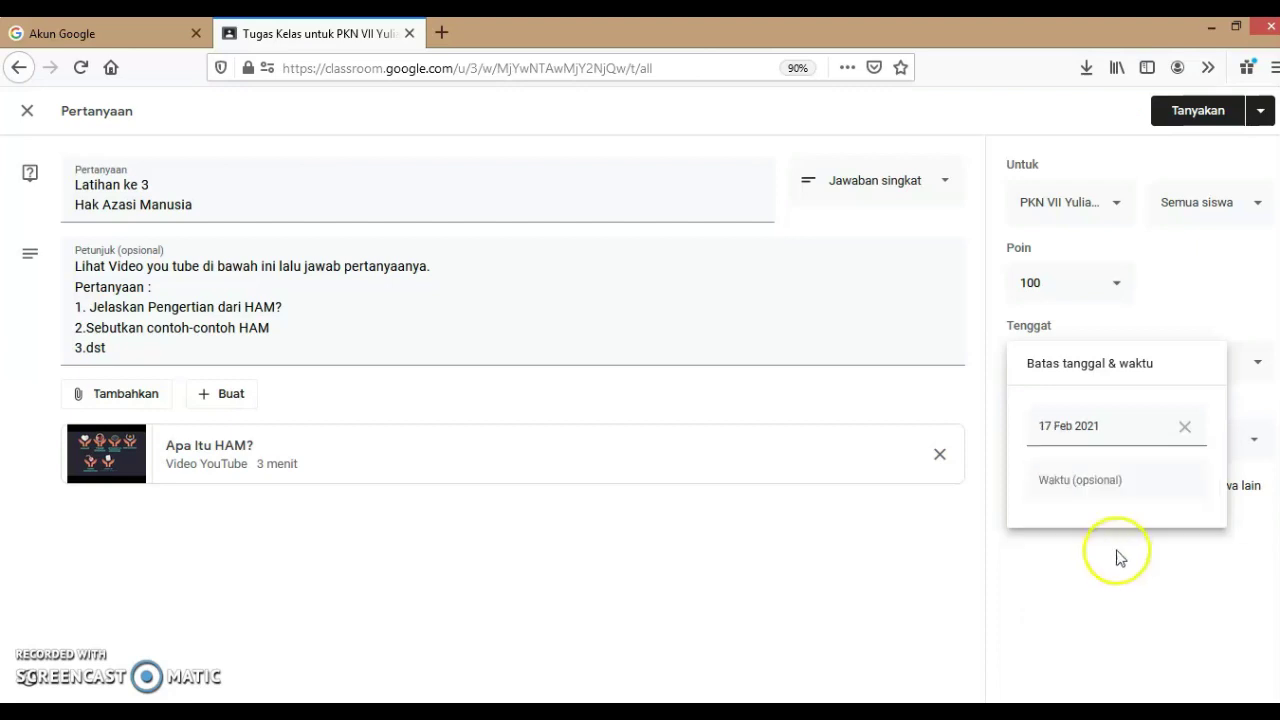
click(1075, 483)
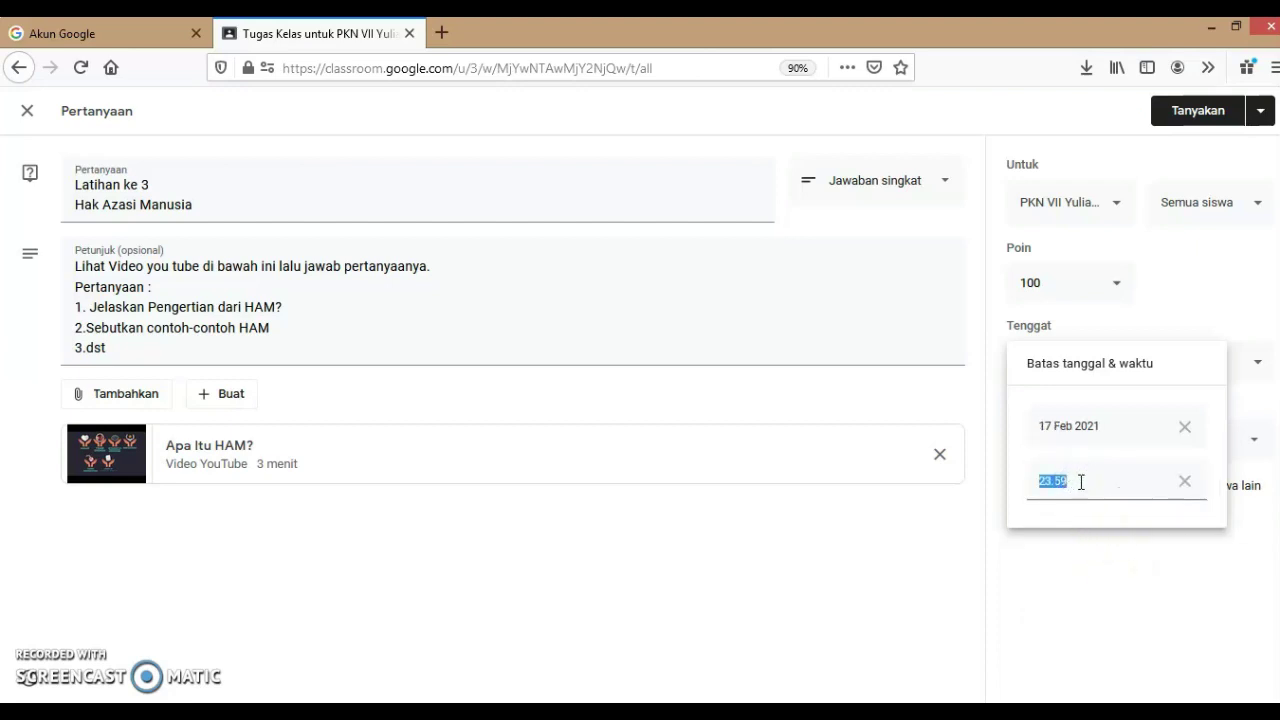
click(1081, 565)
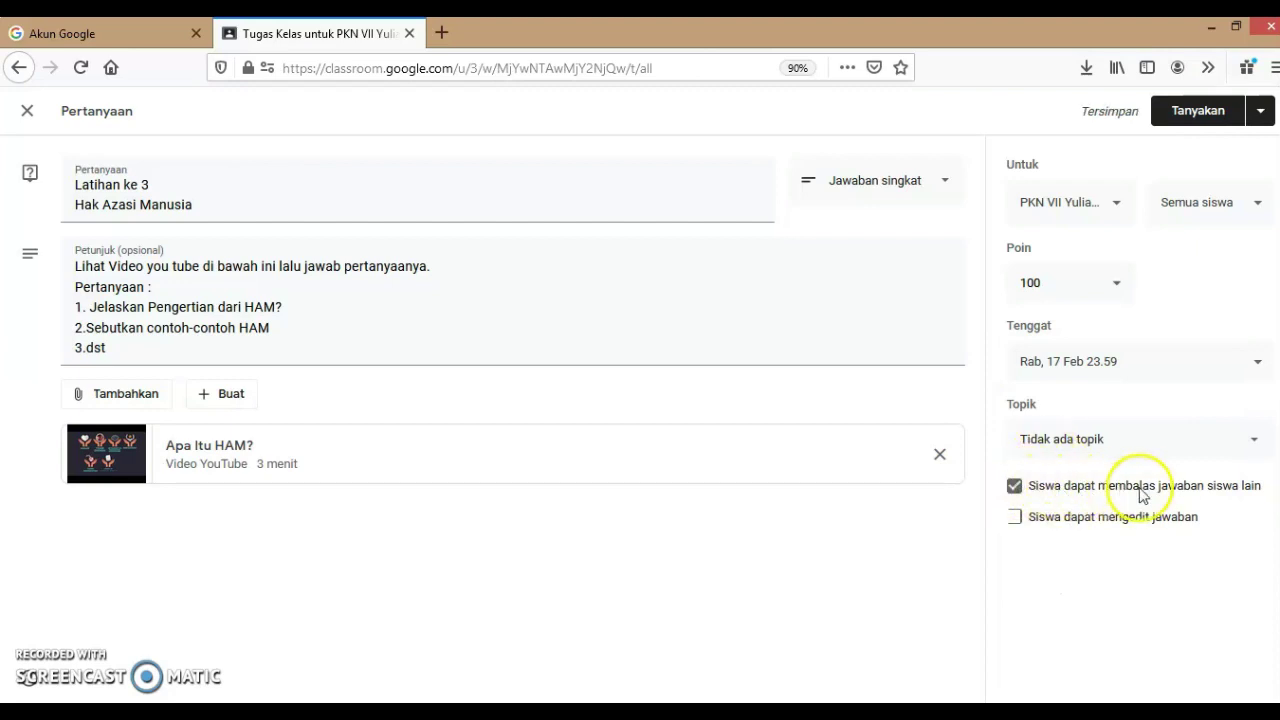
Stop students from replying to other students' answers and file the question under the topic TUGAS BAB 1
click(1015, 486)
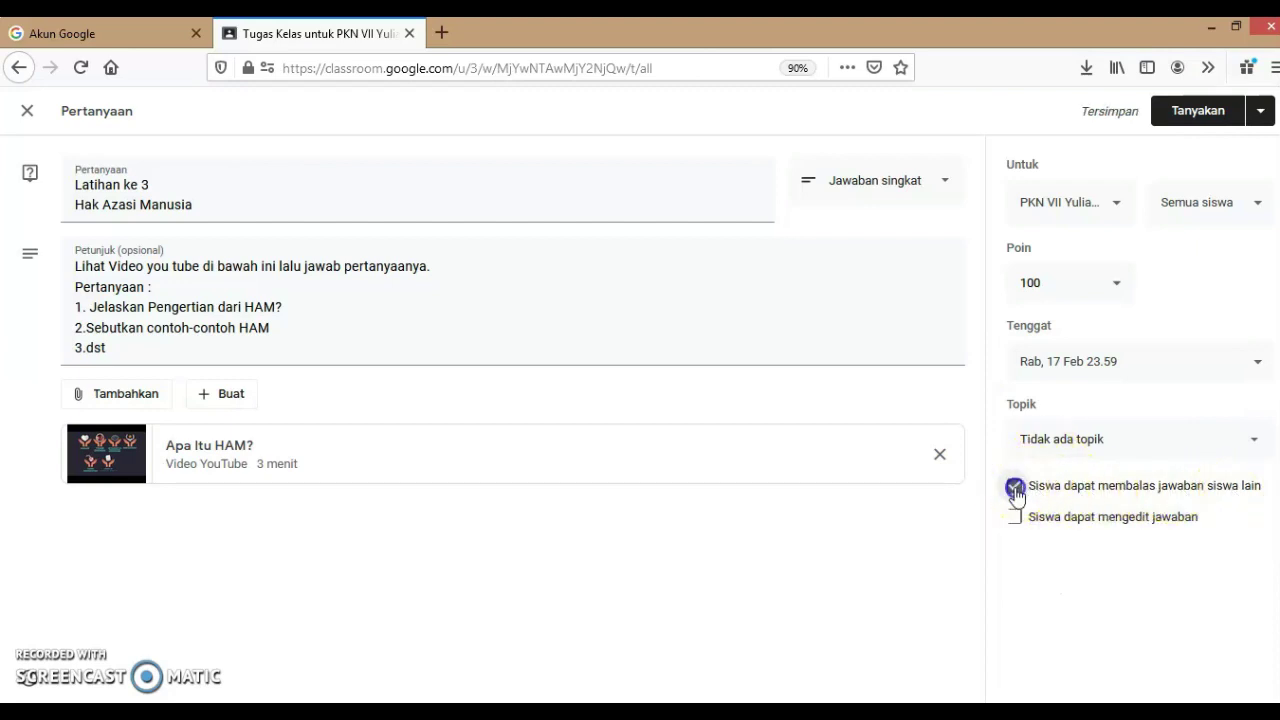
click(1088, 437)
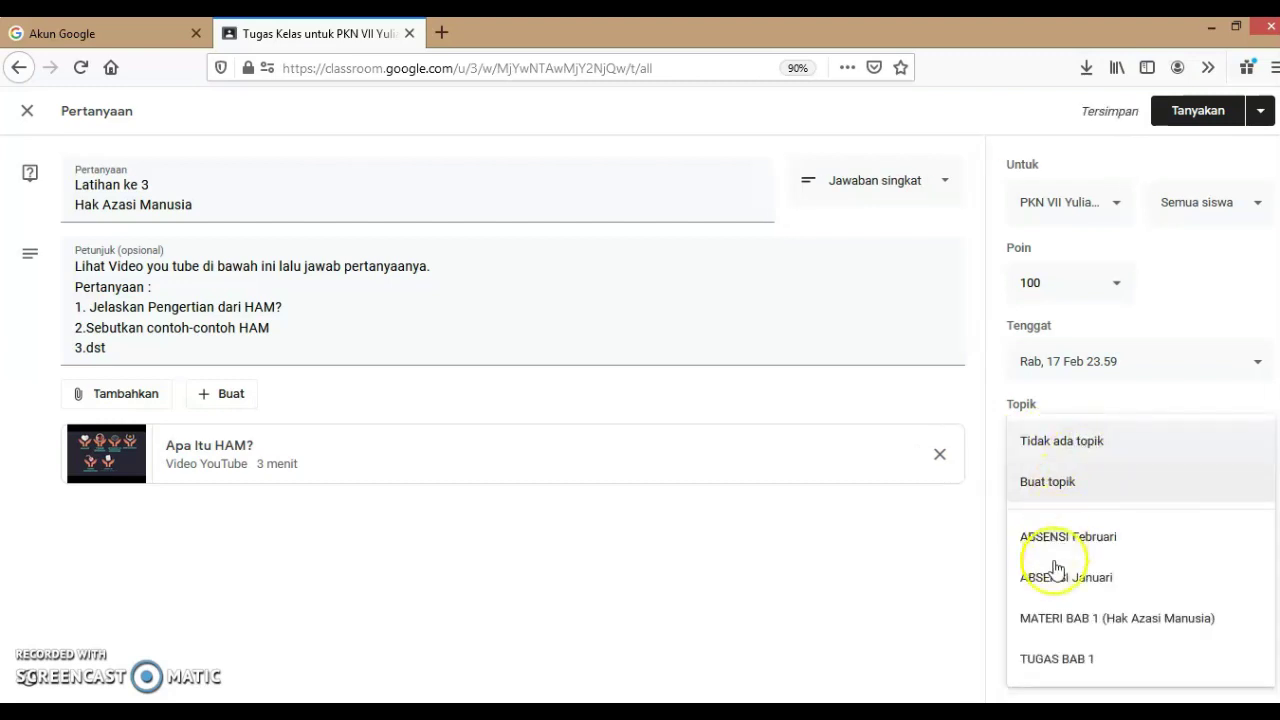
click(1058, 658)
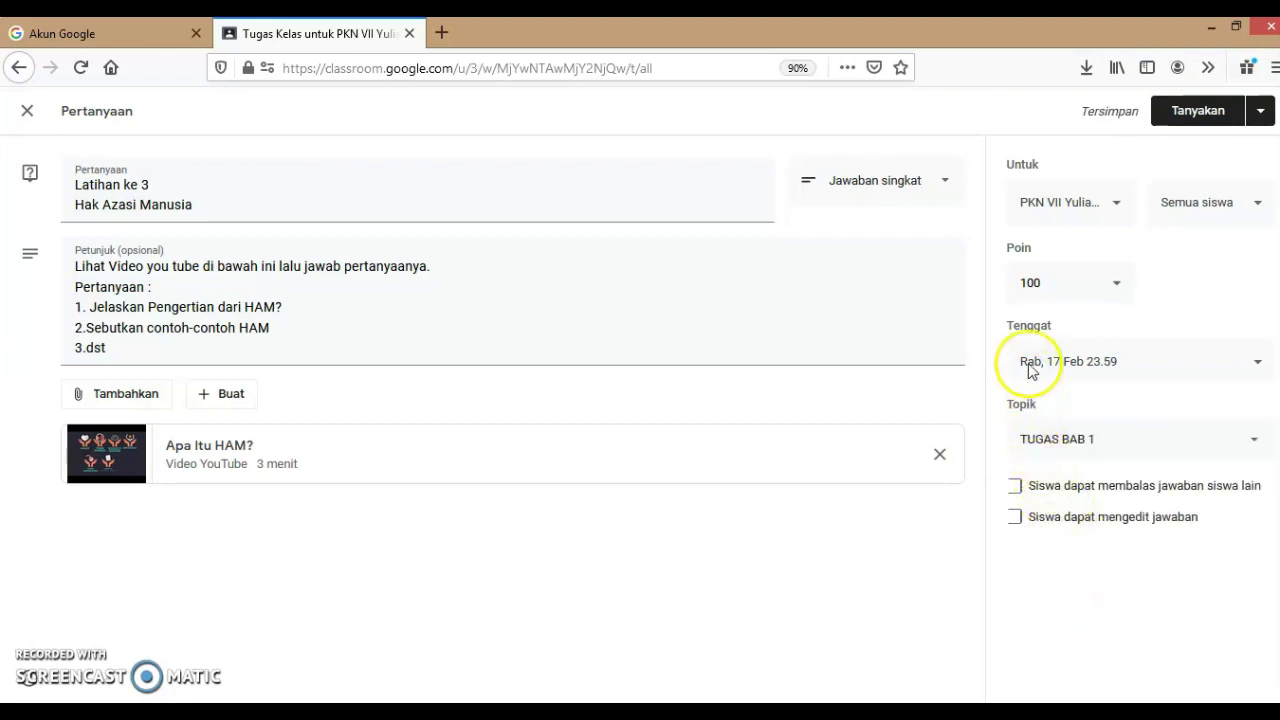
Schedule the Latihan ke 3 question for 17 Feb 2021 at 08.00
click(1262, 112)
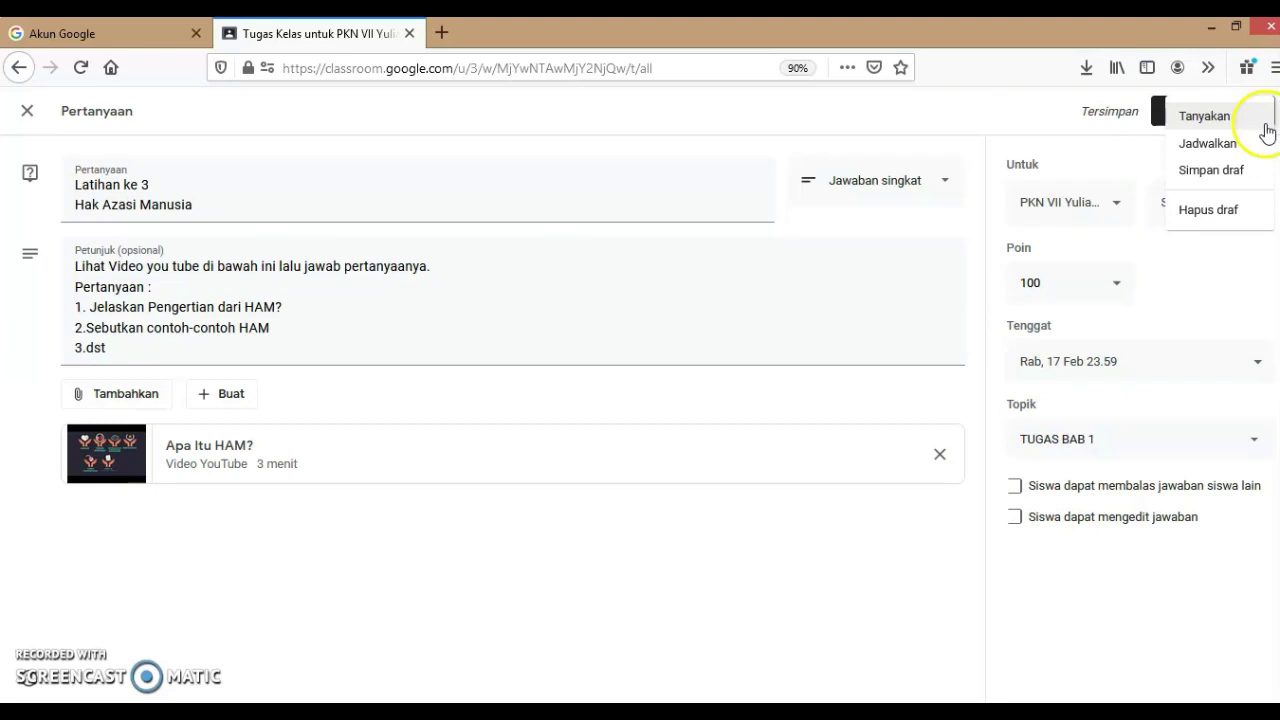
click(1177, 150)
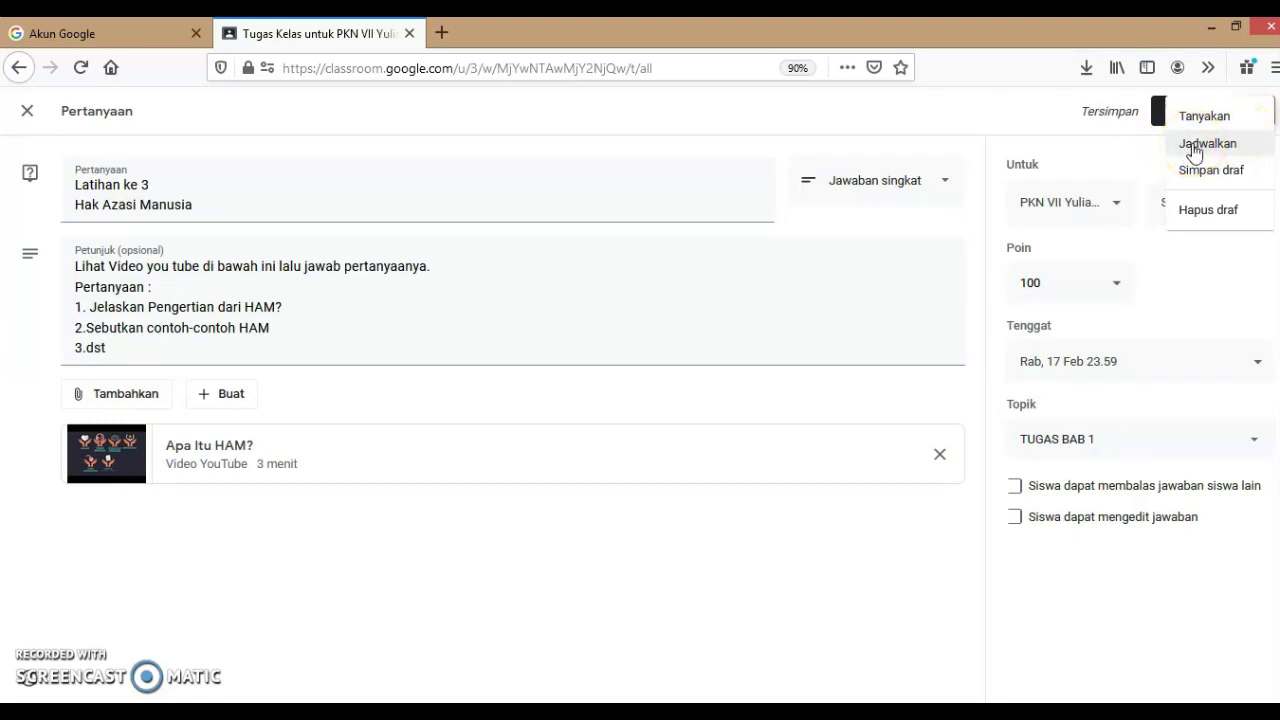
click(1220, 143)
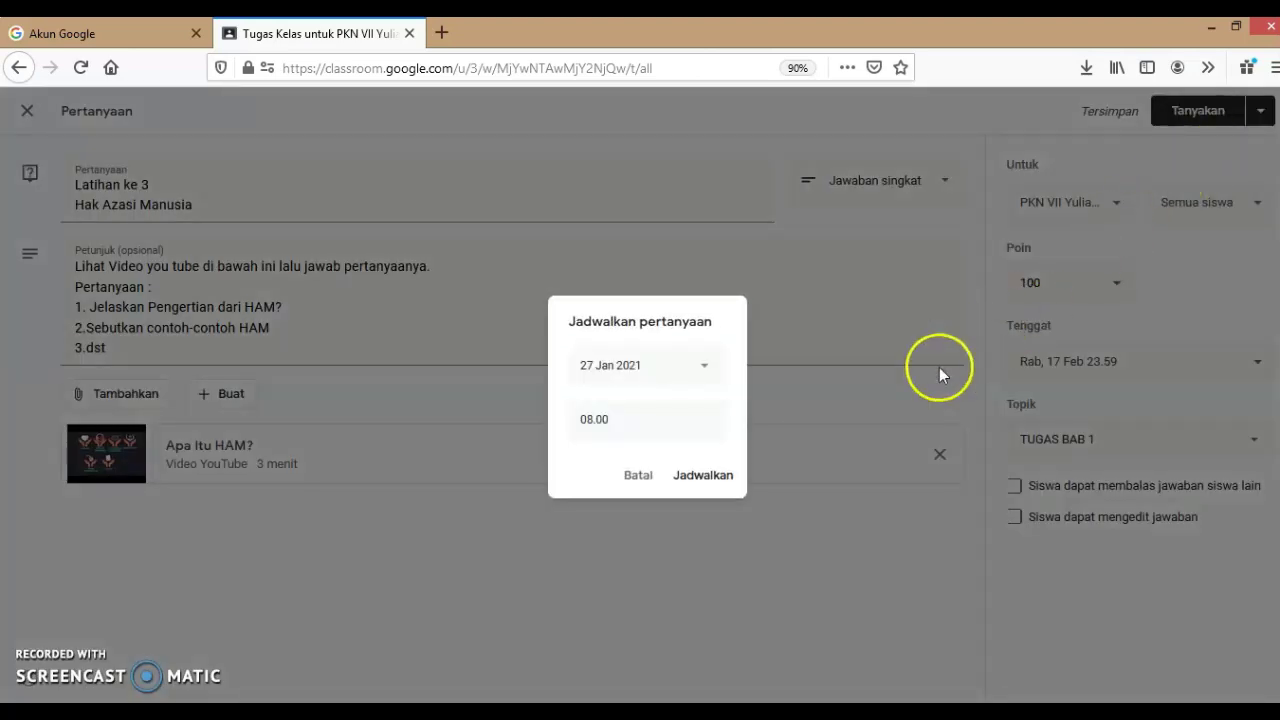
click(704, 367)
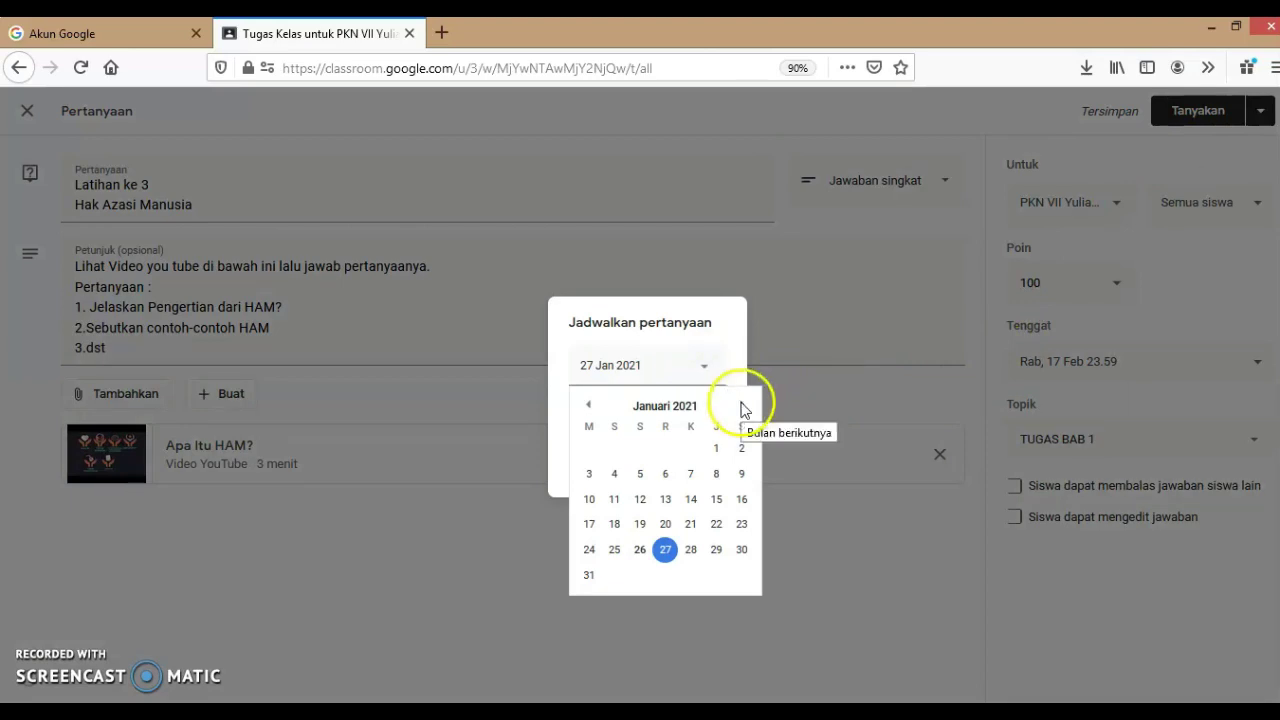
click(741, 405)
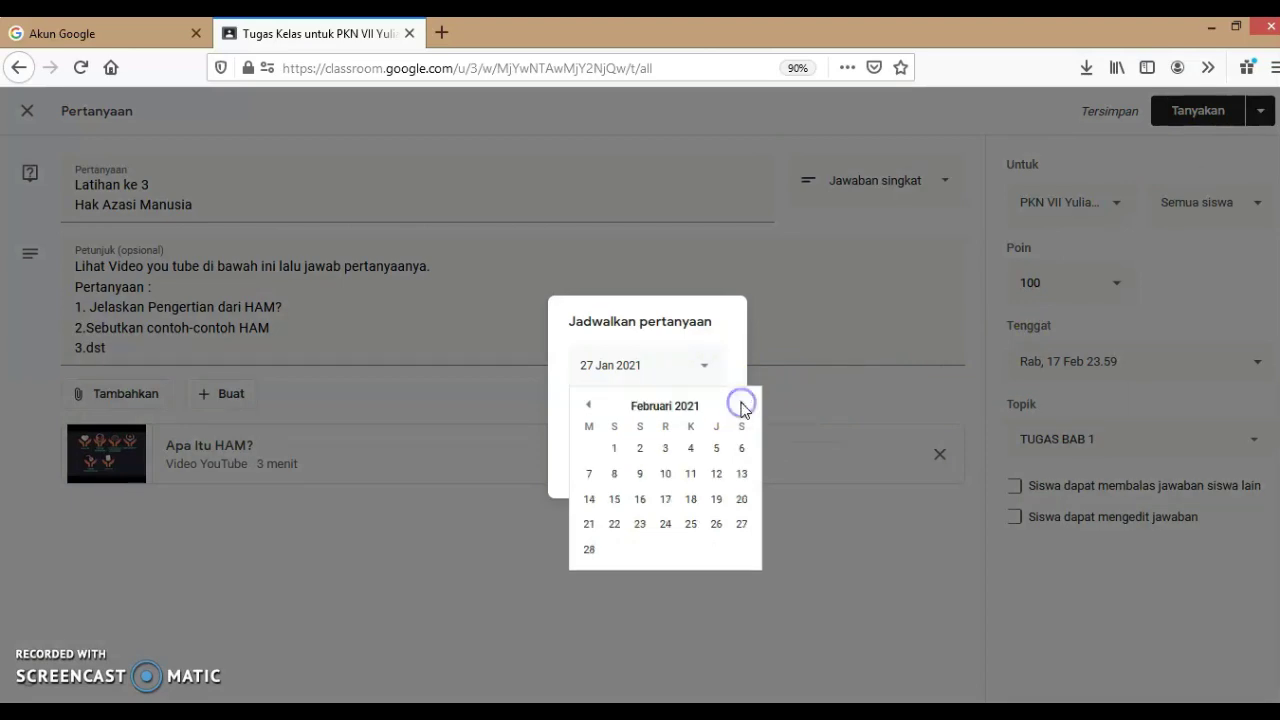
click(665, 499)
click(588, 428)
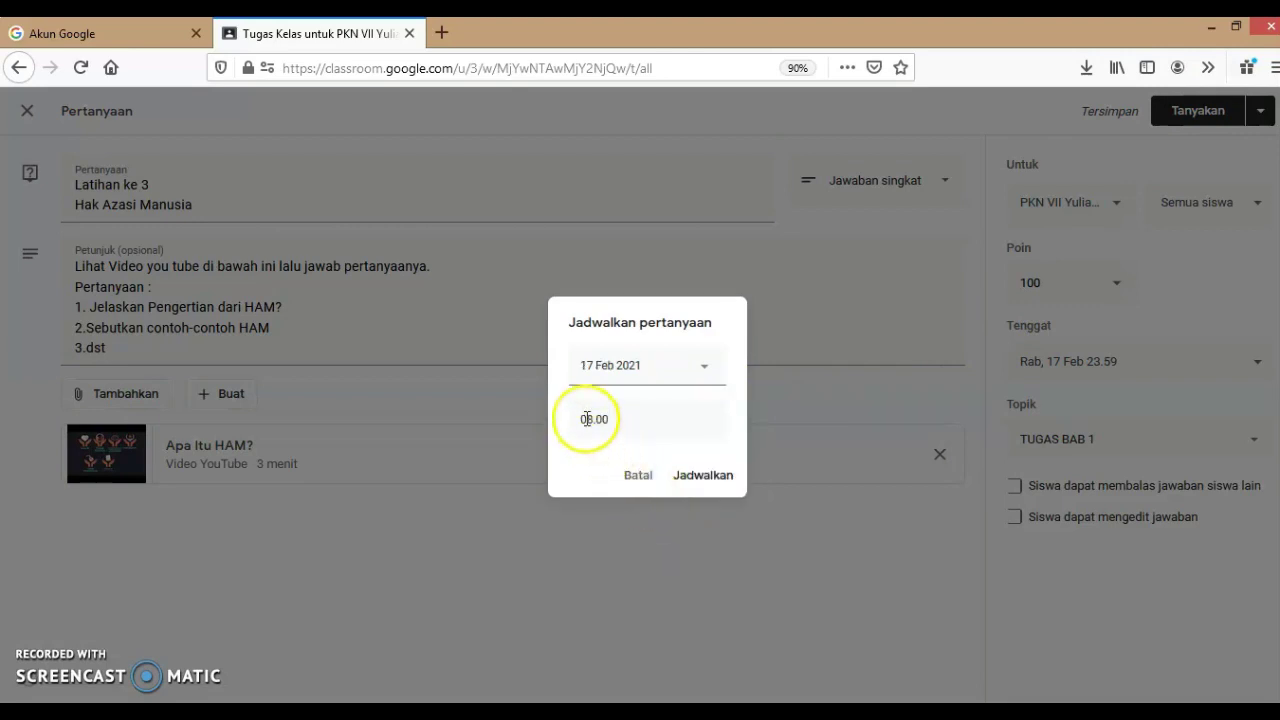
click(705, 478)
click(705, 480)
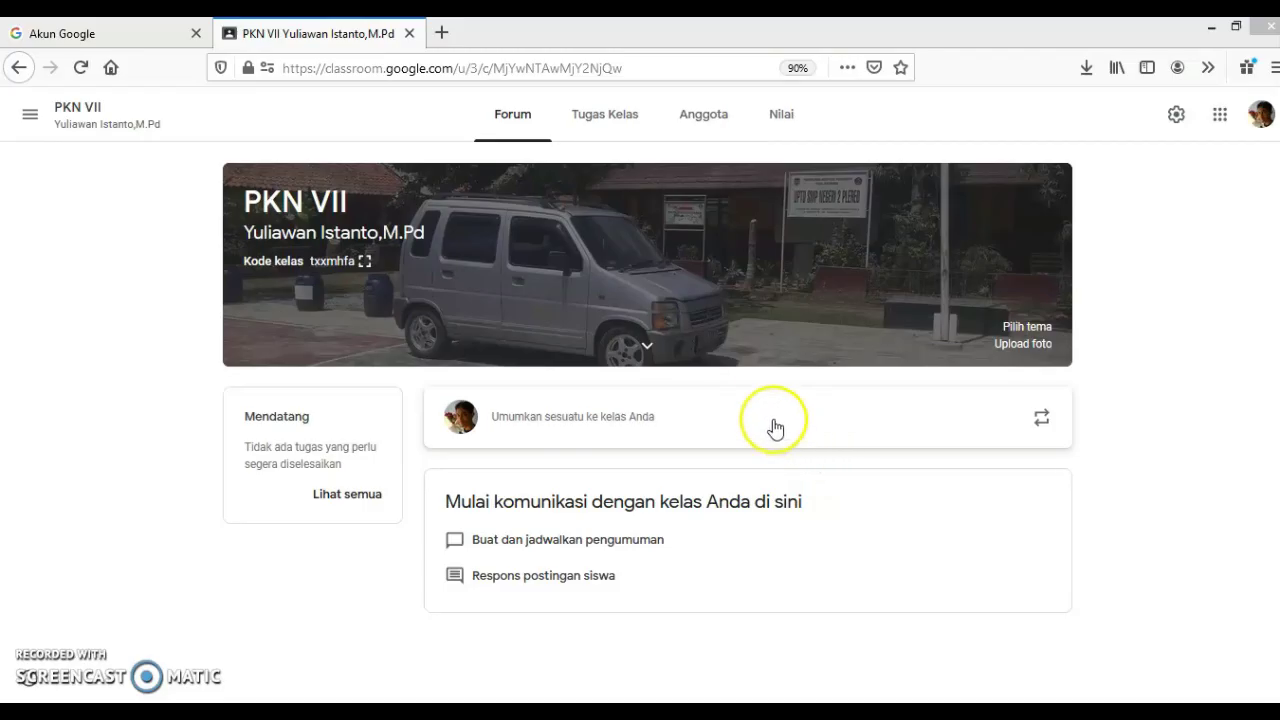
Create a new assignment (Tugas) in the PKN VII classwork and enter "Latihan ke 4" as the first line of its title
click(604, 122)
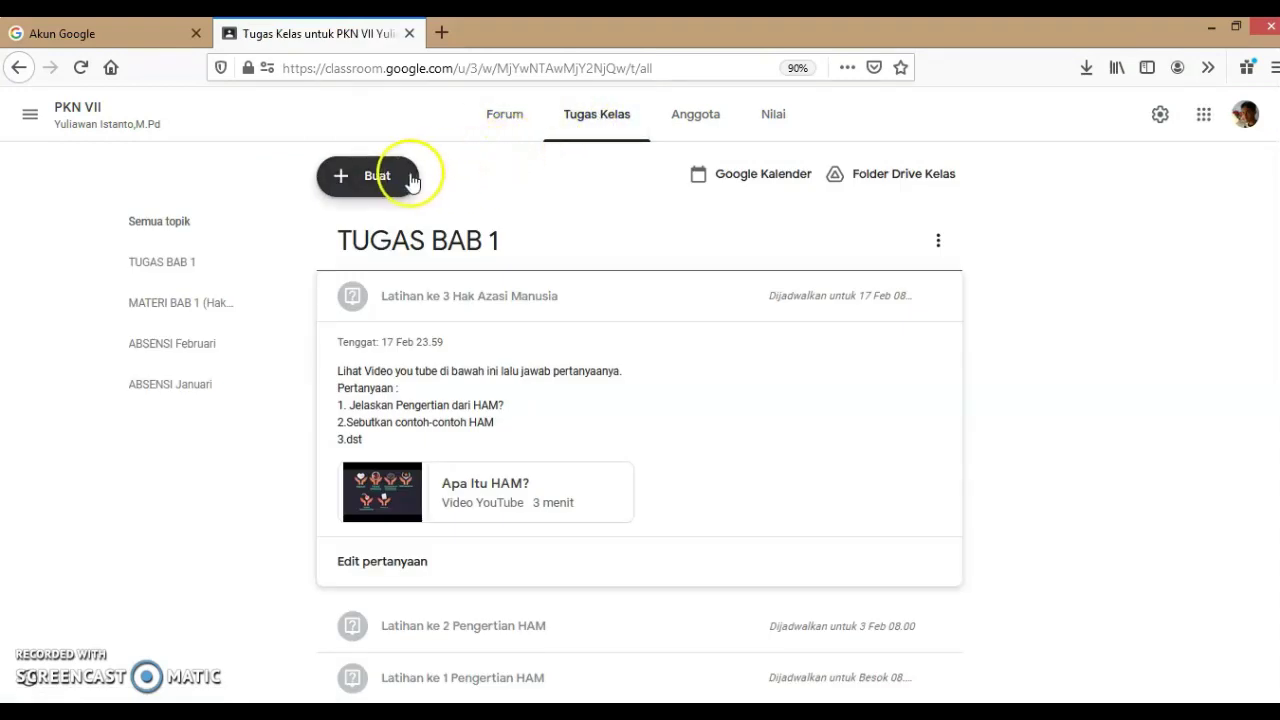
click(382, 181)
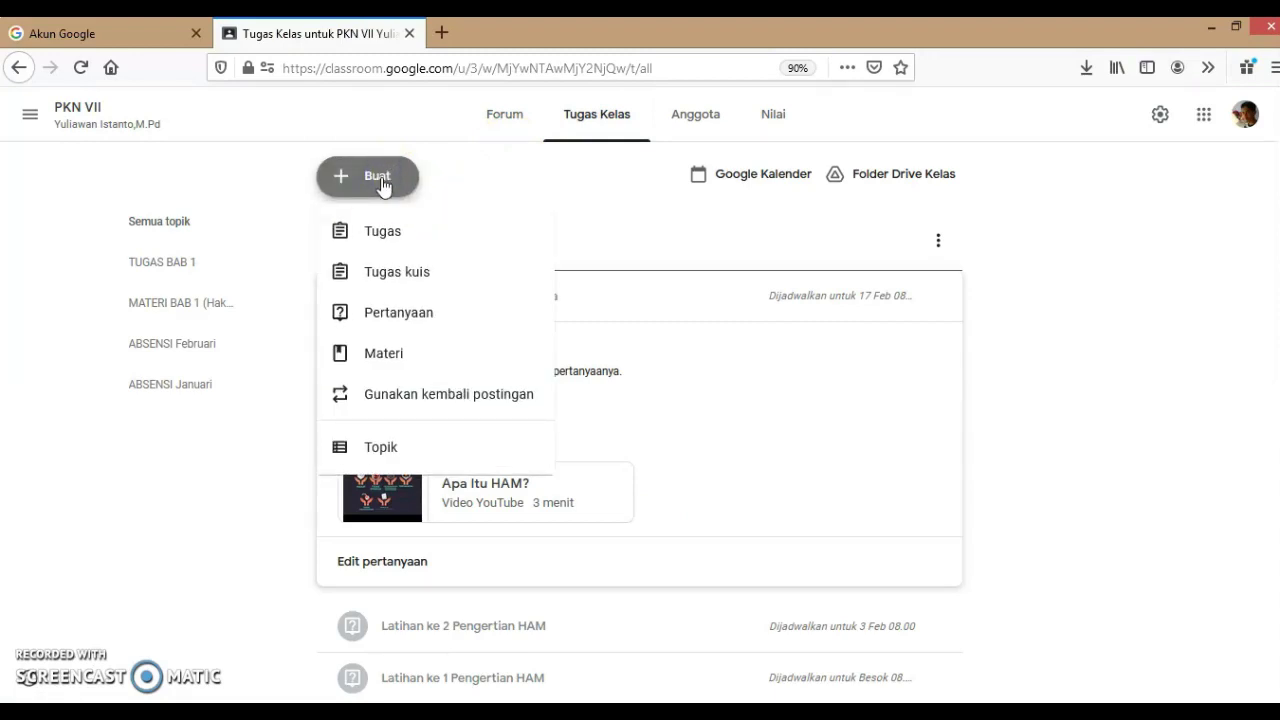
click(385, 233)
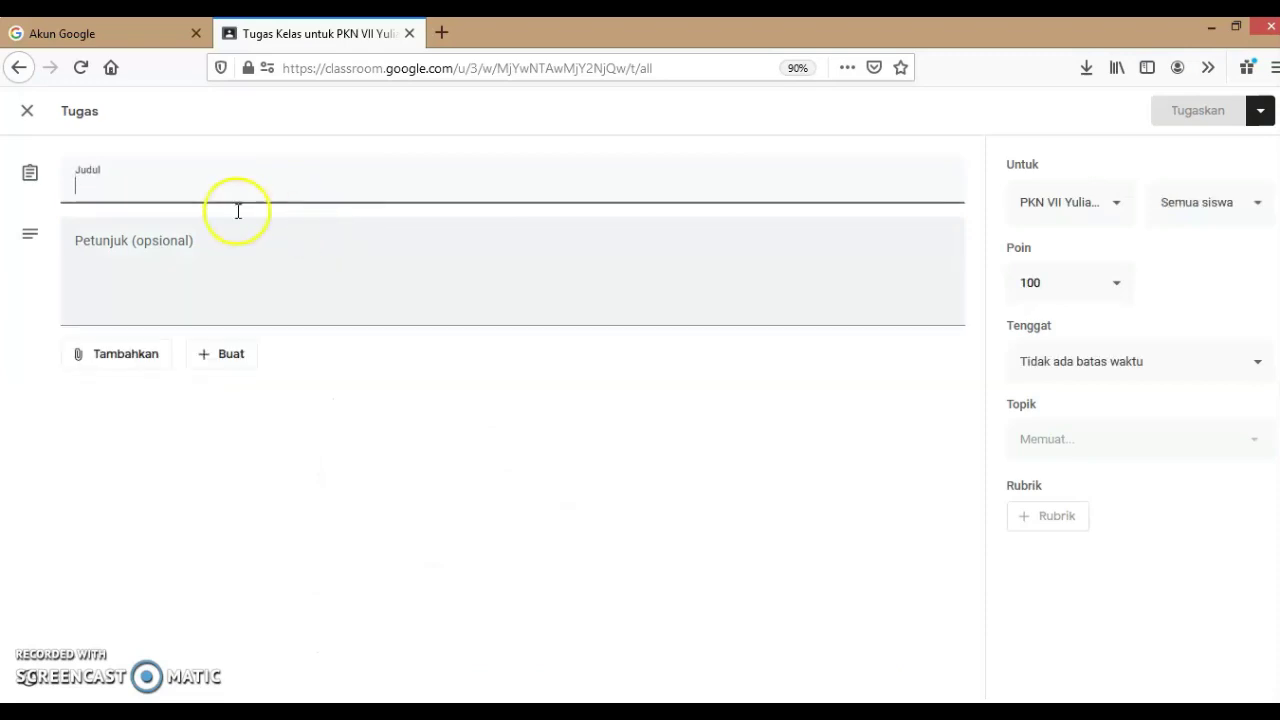
click(89, 186)
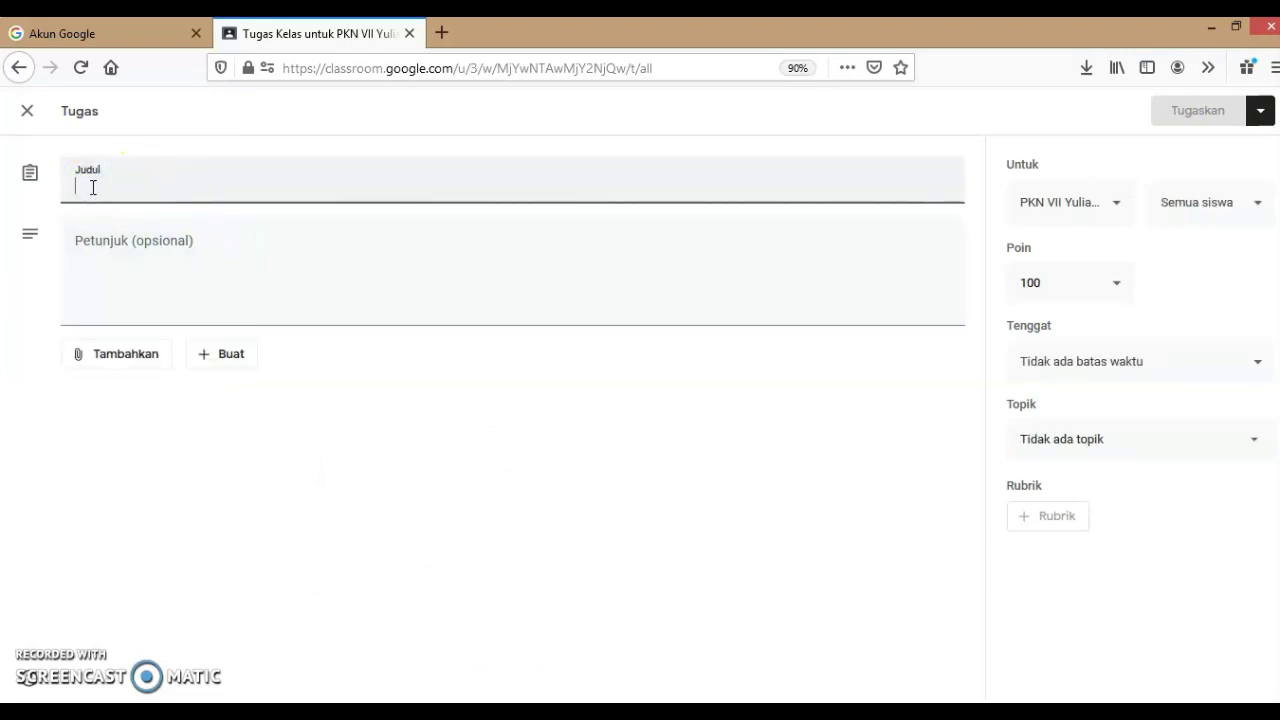
text(Lati)
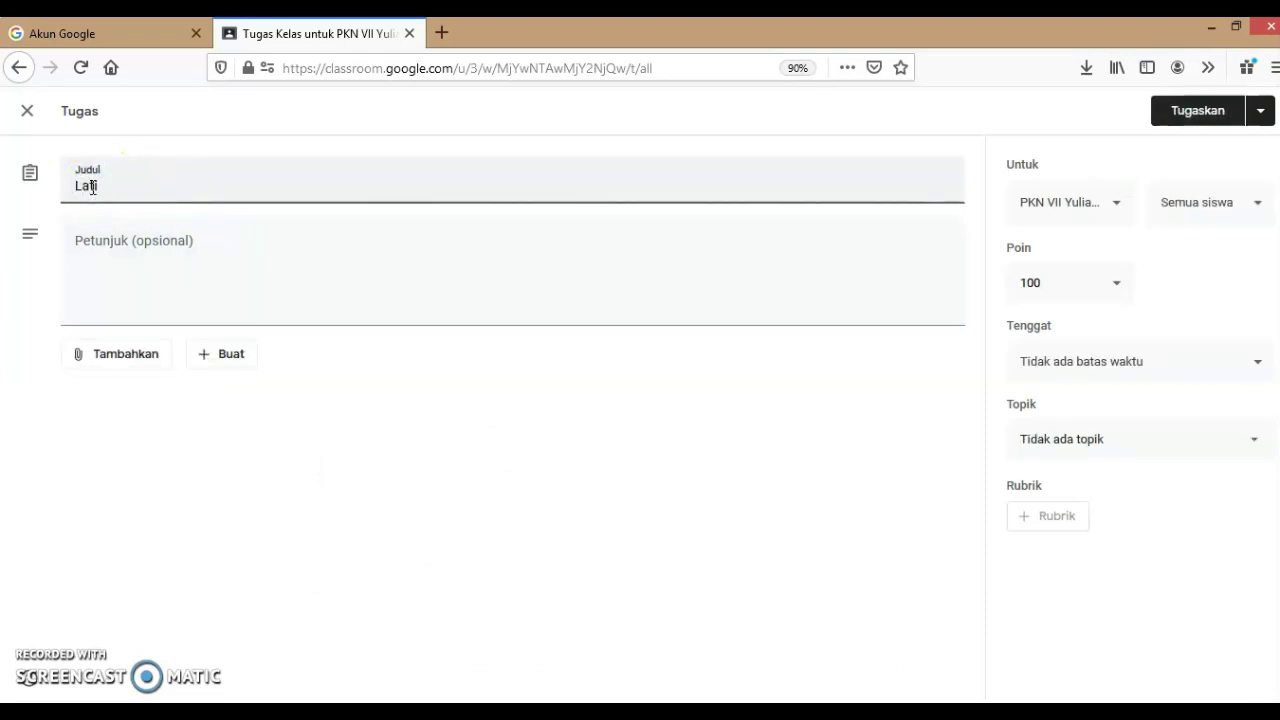
text(han k)
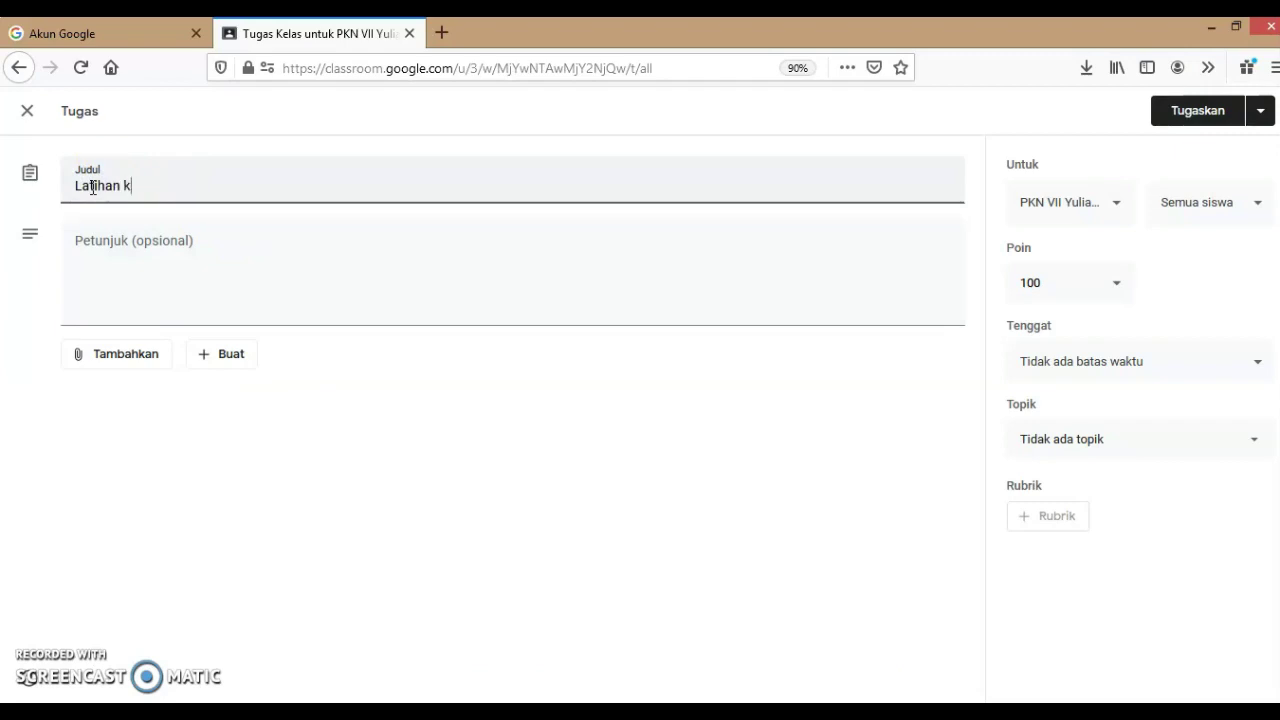
text(e 4)
key(Return)
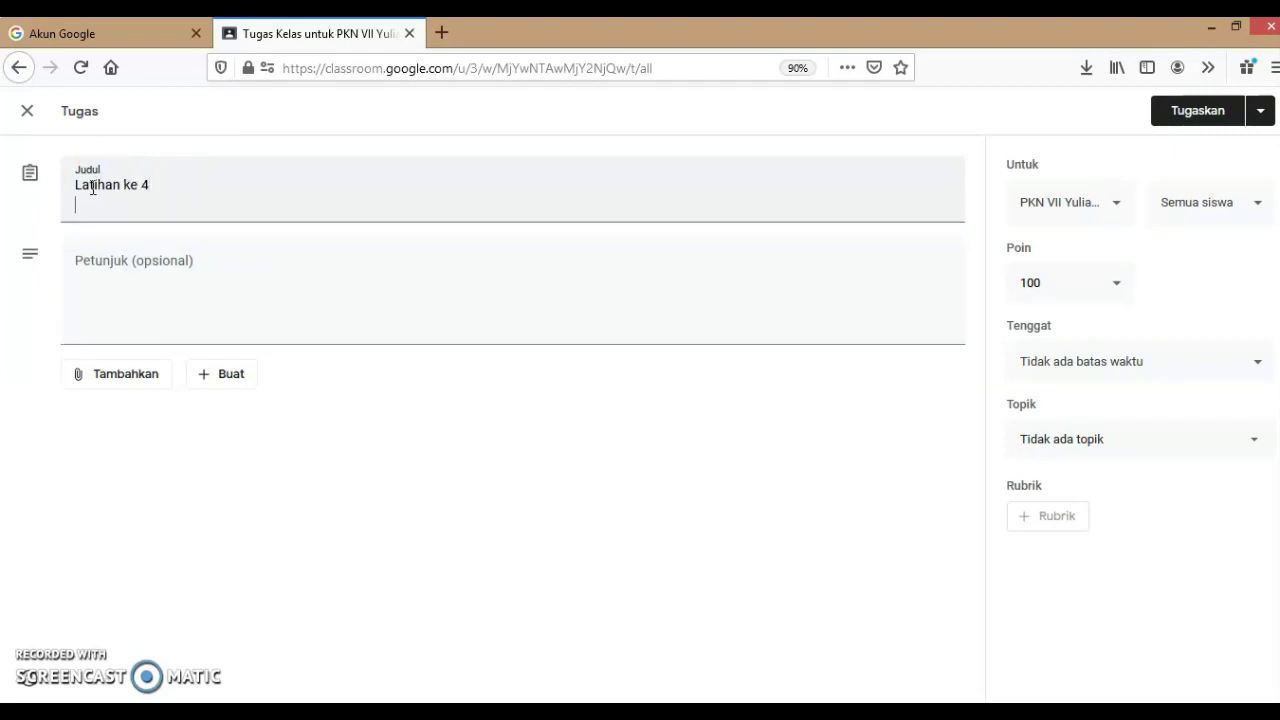
Add "HAM dan implementasi dalam kehidupan sehari-hari" as the second line of the assignment title
text(HAM dan)
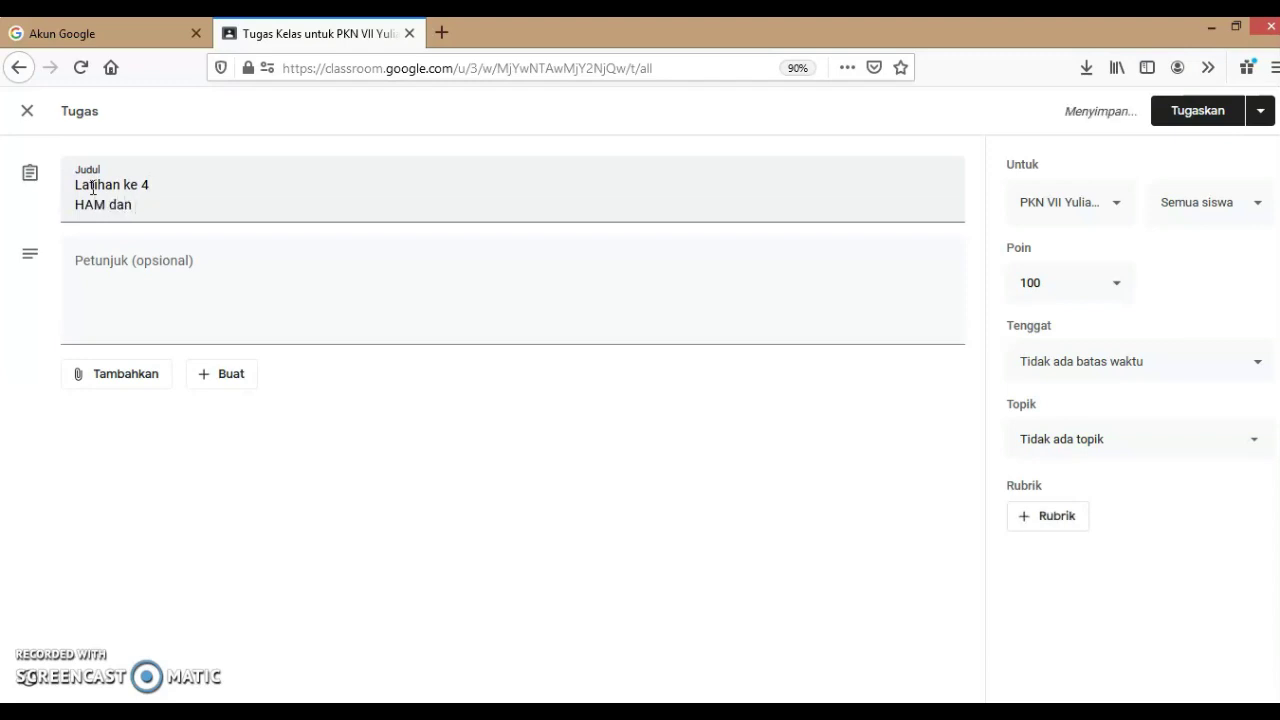
text( implemen)
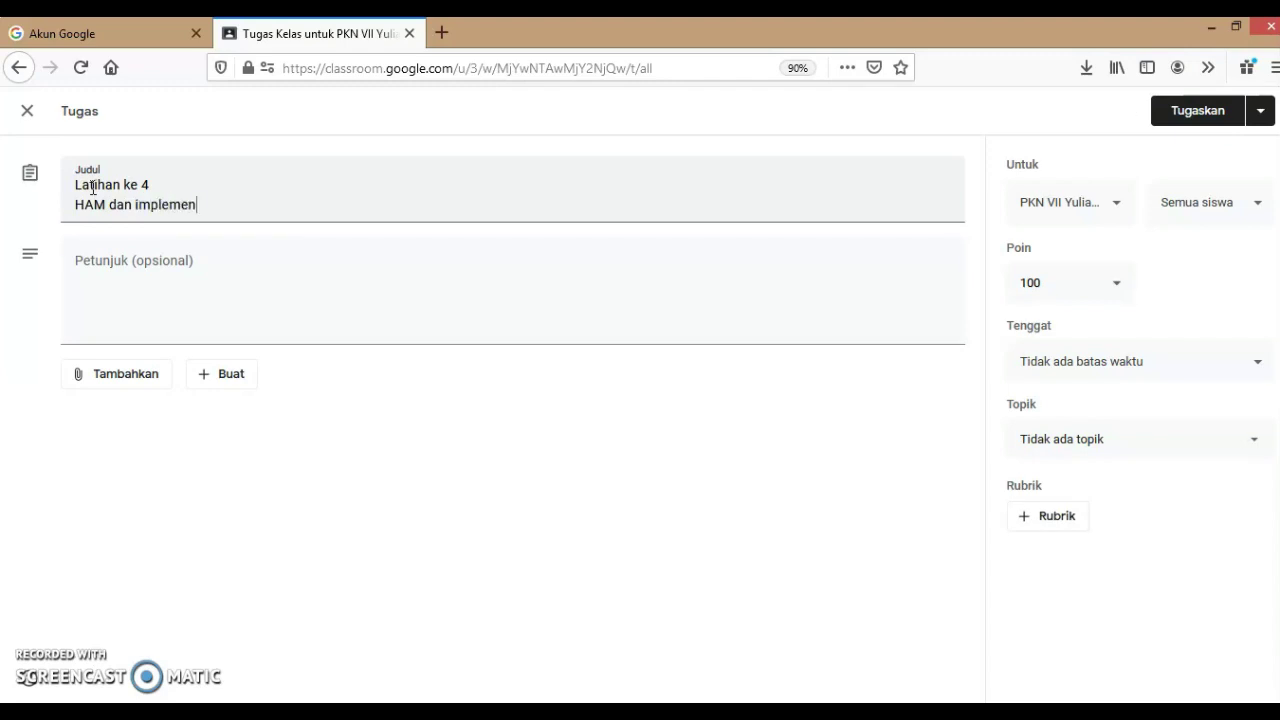
text(tasi dalam kehidu)
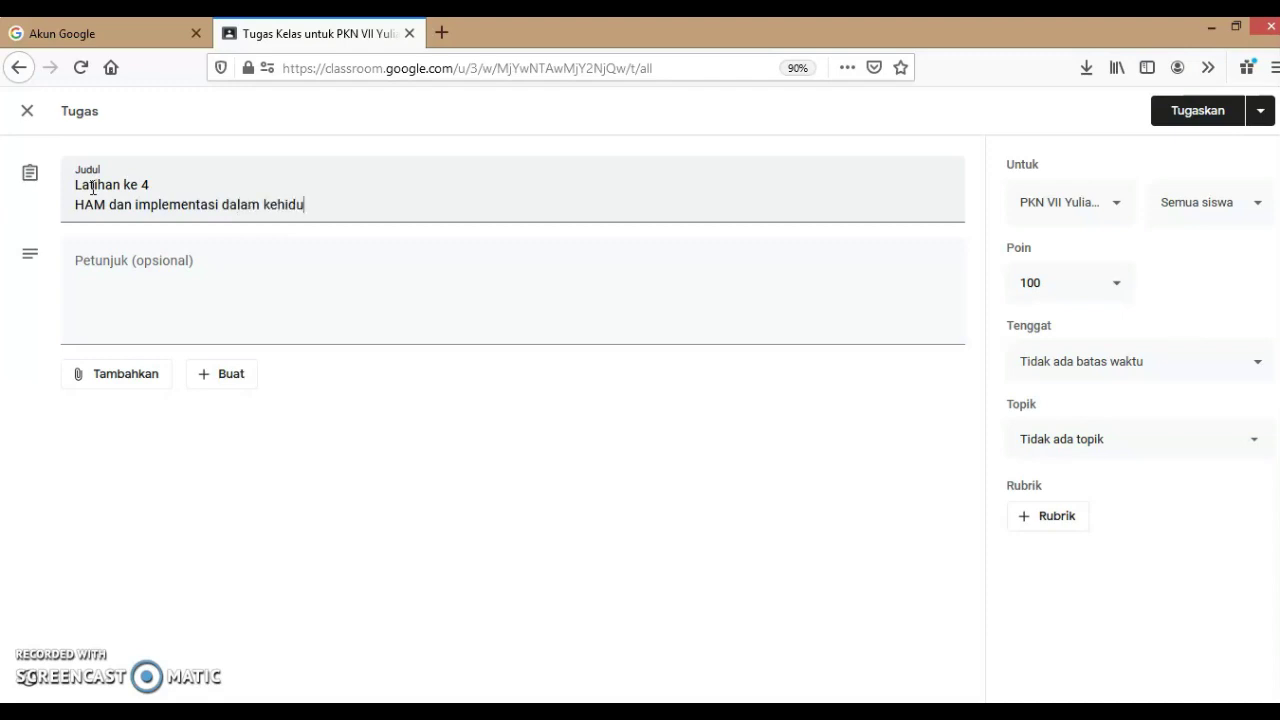
text(pan sehari-hari)
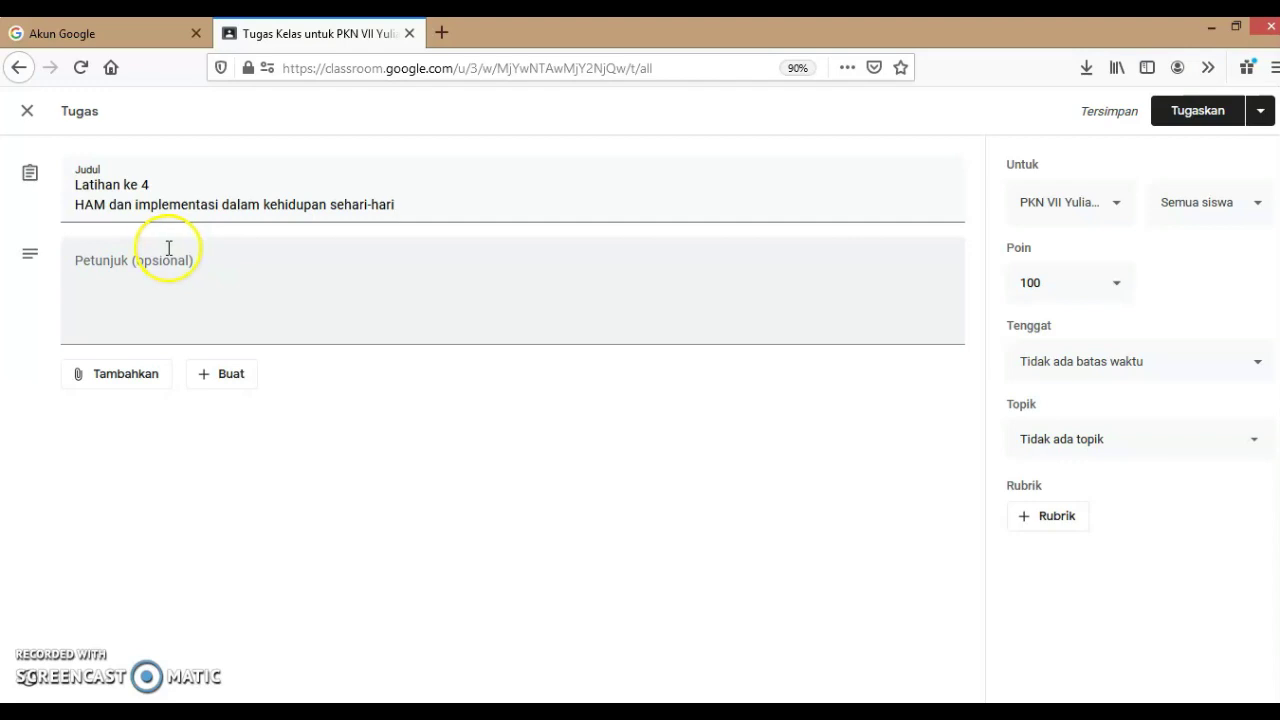
Begin the assignment's instructions with "Perhatikan pertanyaan di bawah ini lalu jawab dengan melampirkan foto kegiatan"
click(97, 260)
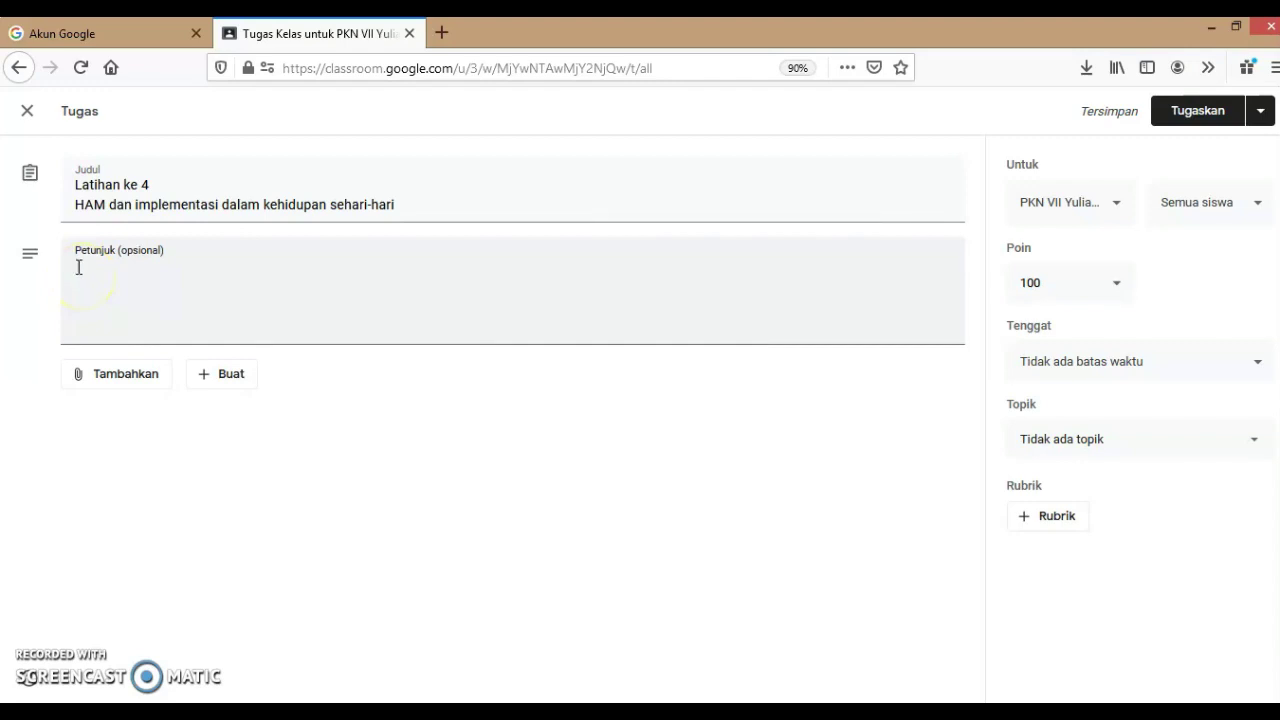
text(Perhatikan pertanyaan di bawah)
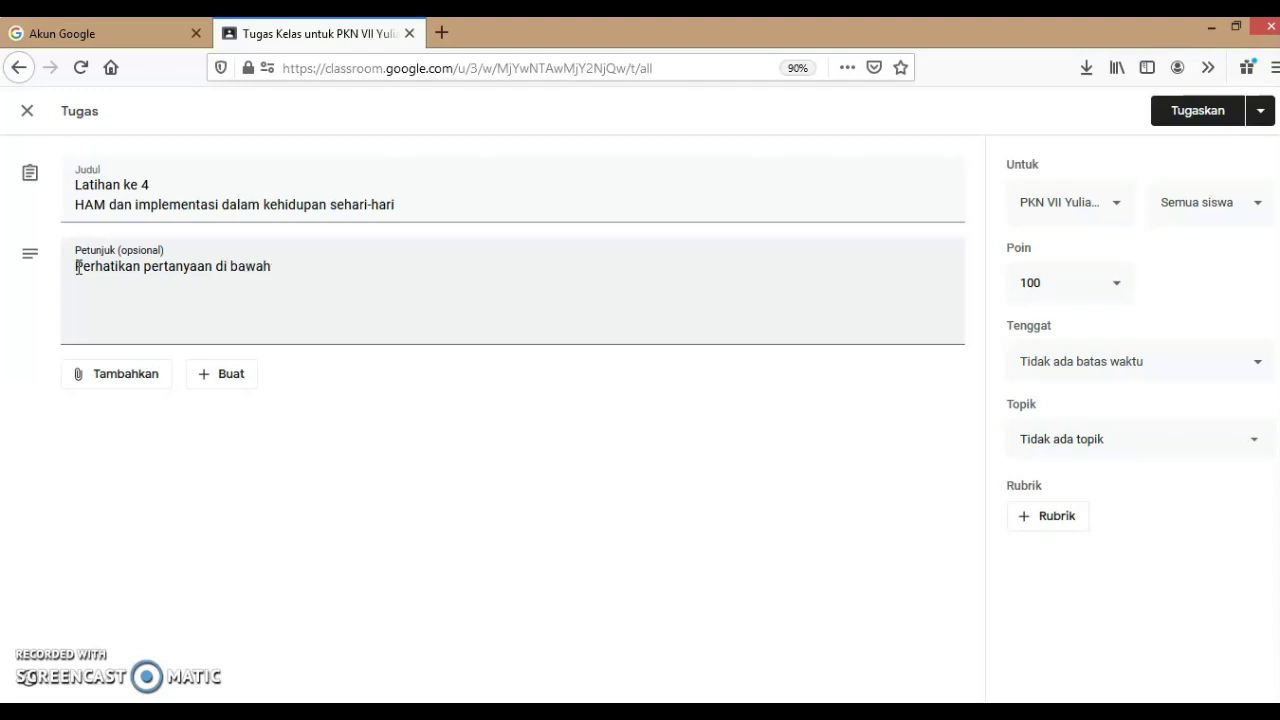
text( ini)
text(lalu jawab dengan melampirkan )
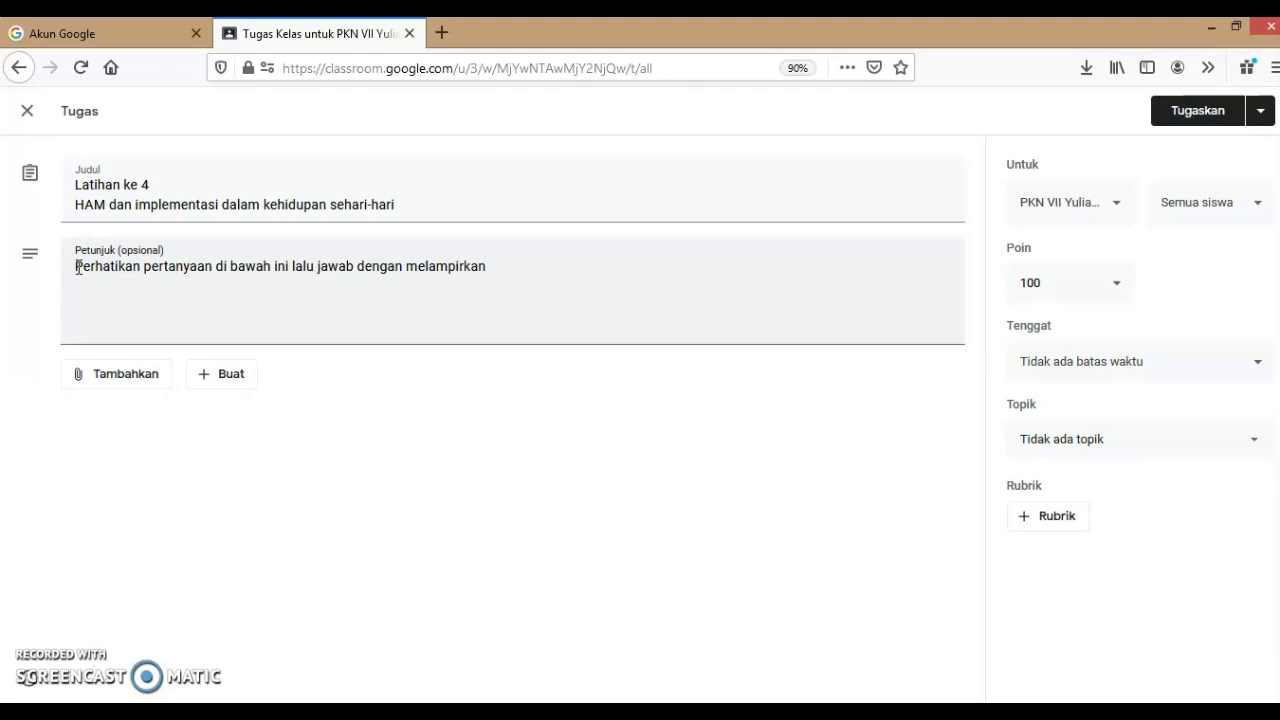
text(foto kegiatan)
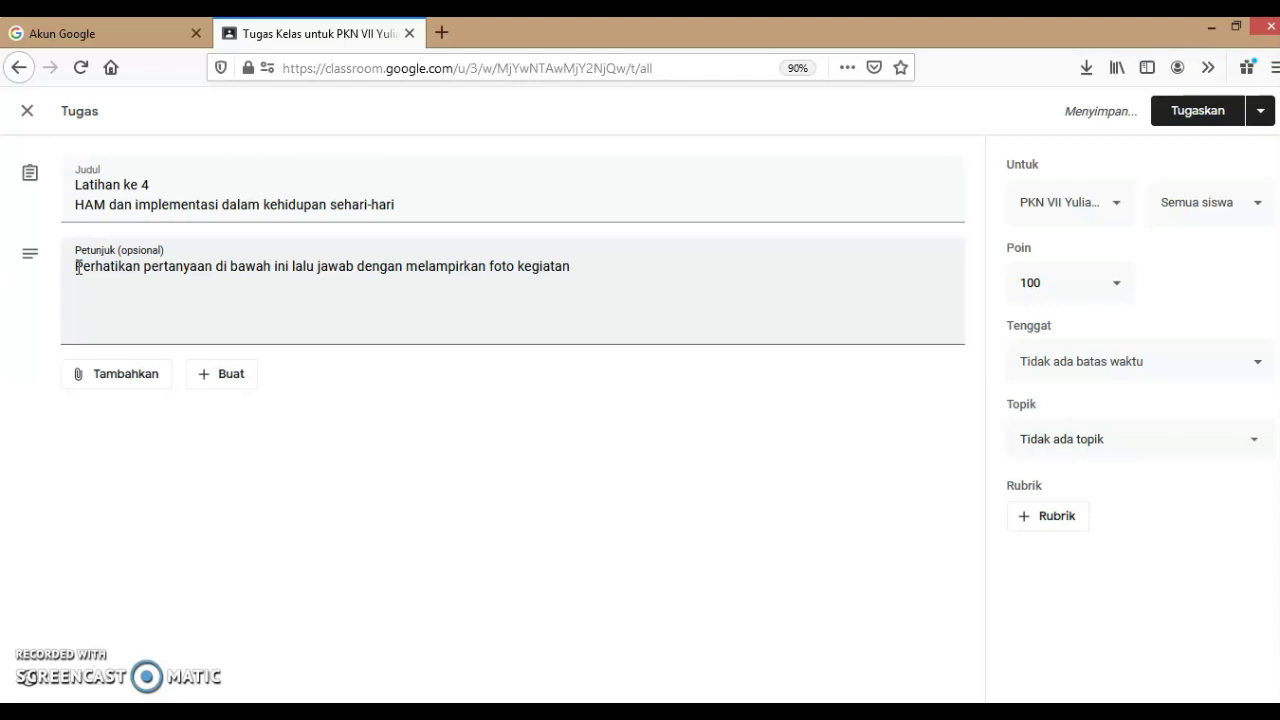
Add a second line reading "Pertanyaan:" to the assignment's instructions
key(Return)
text(P)
text(er)
text(tanyaa)
text(n:)
Add the instruction line "1.Coba kalian lampirkan contoh sikap menjungjung tinggi HAM di lingkungan sekolah,Rumah dan masyarakat ?"
text(C)
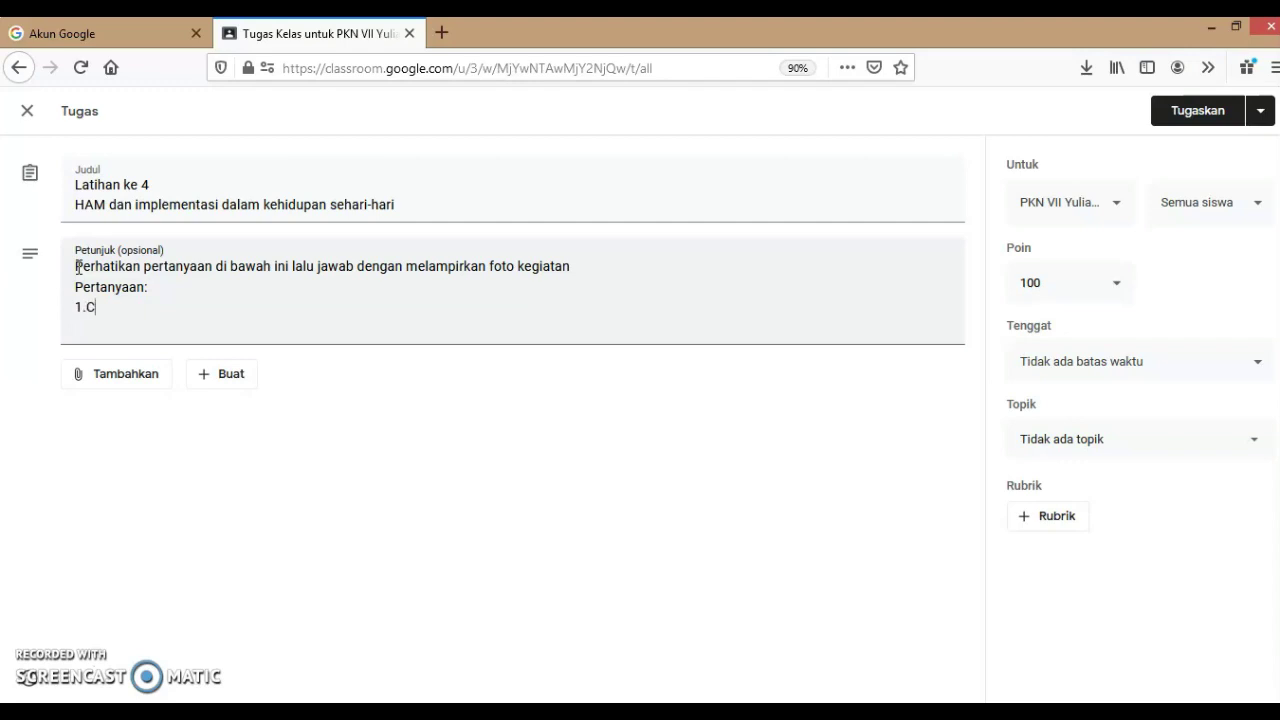
text(oba kalian )
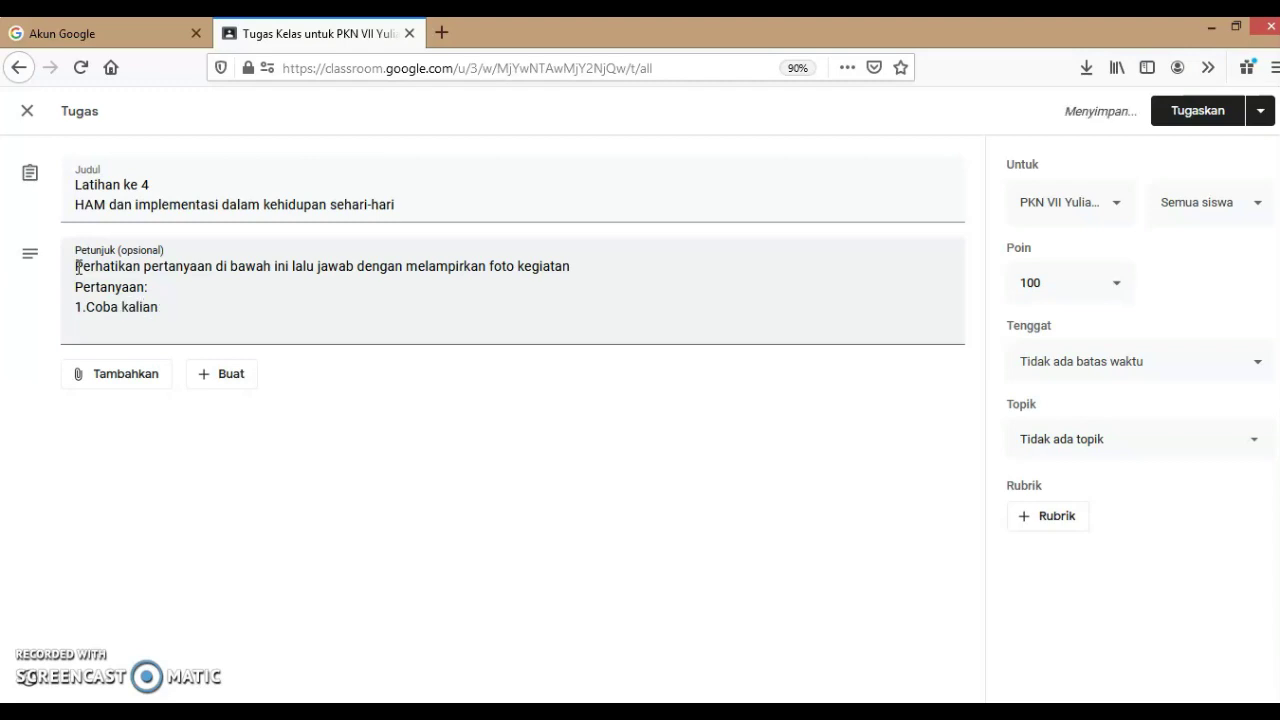
text(lampir)
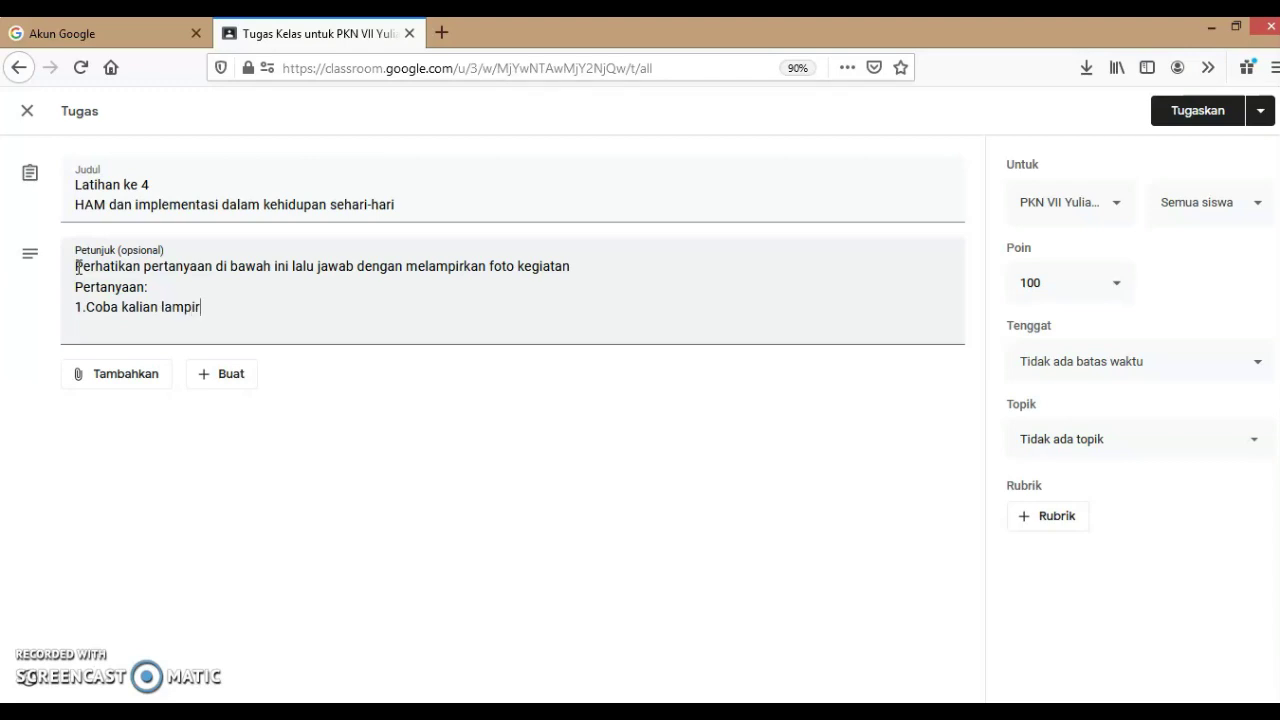
text(kan contoh)
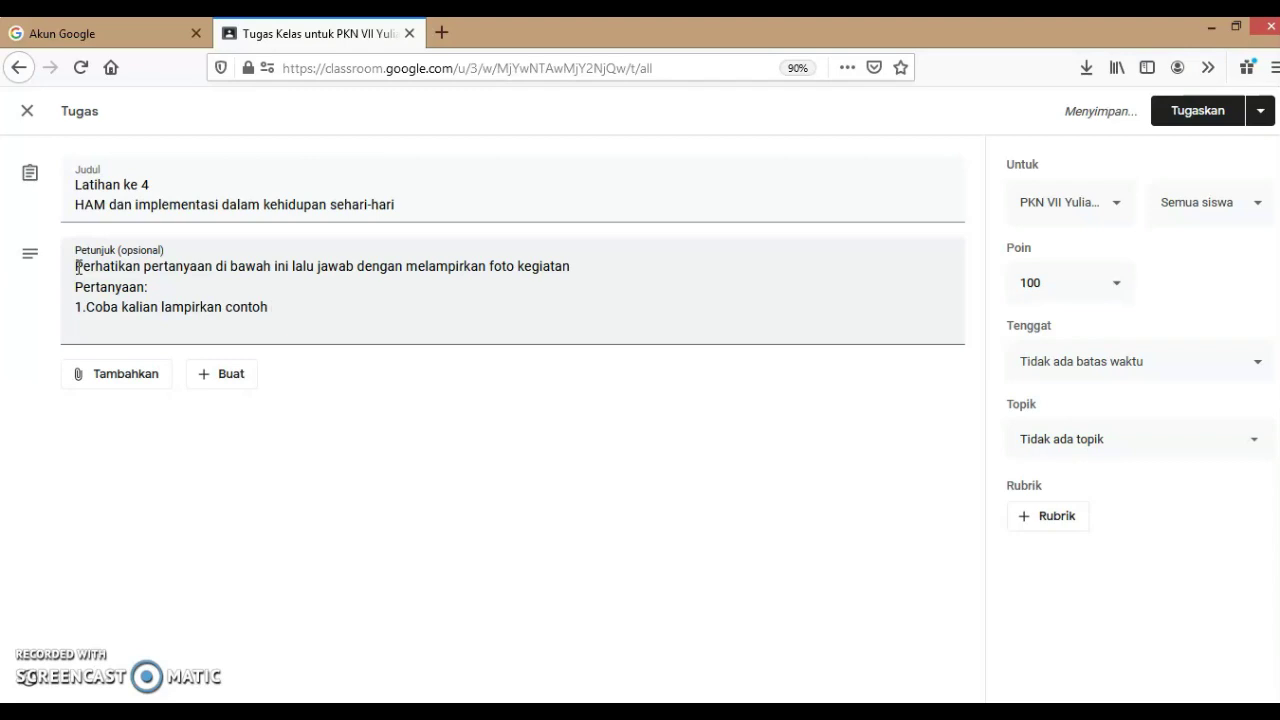
text( sikap menju)
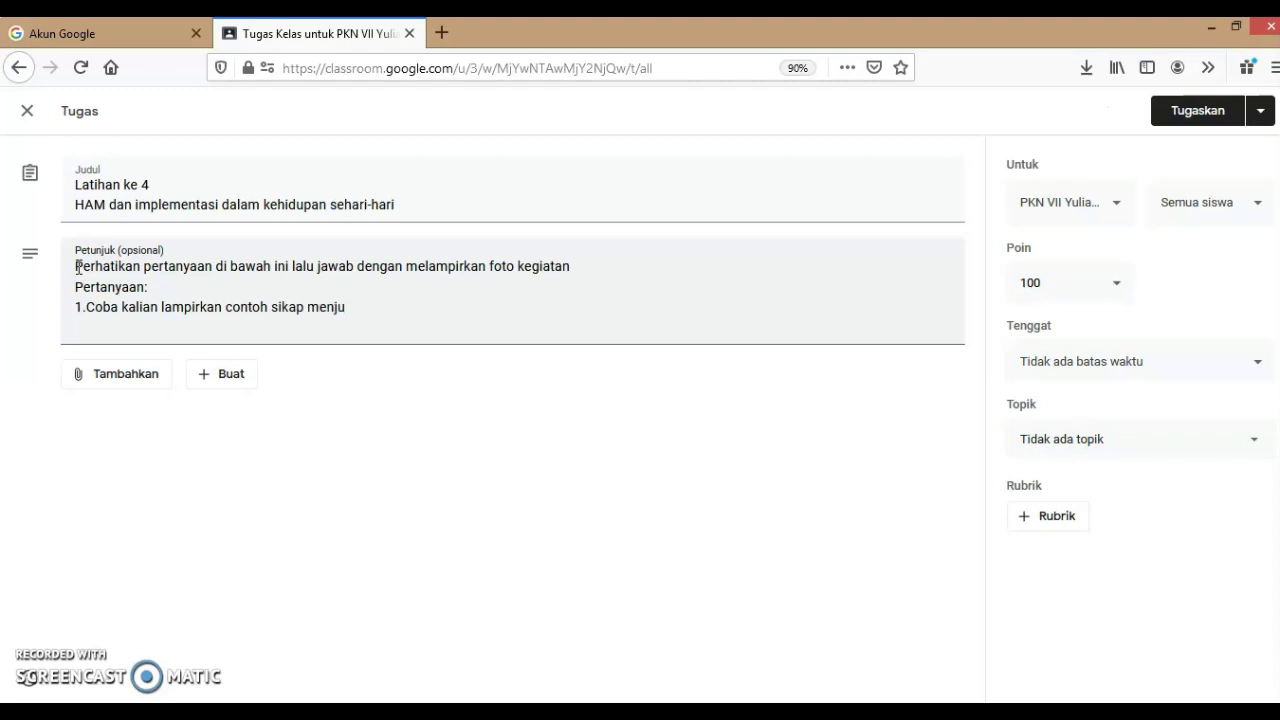
text(ngjung tinggi HAM)
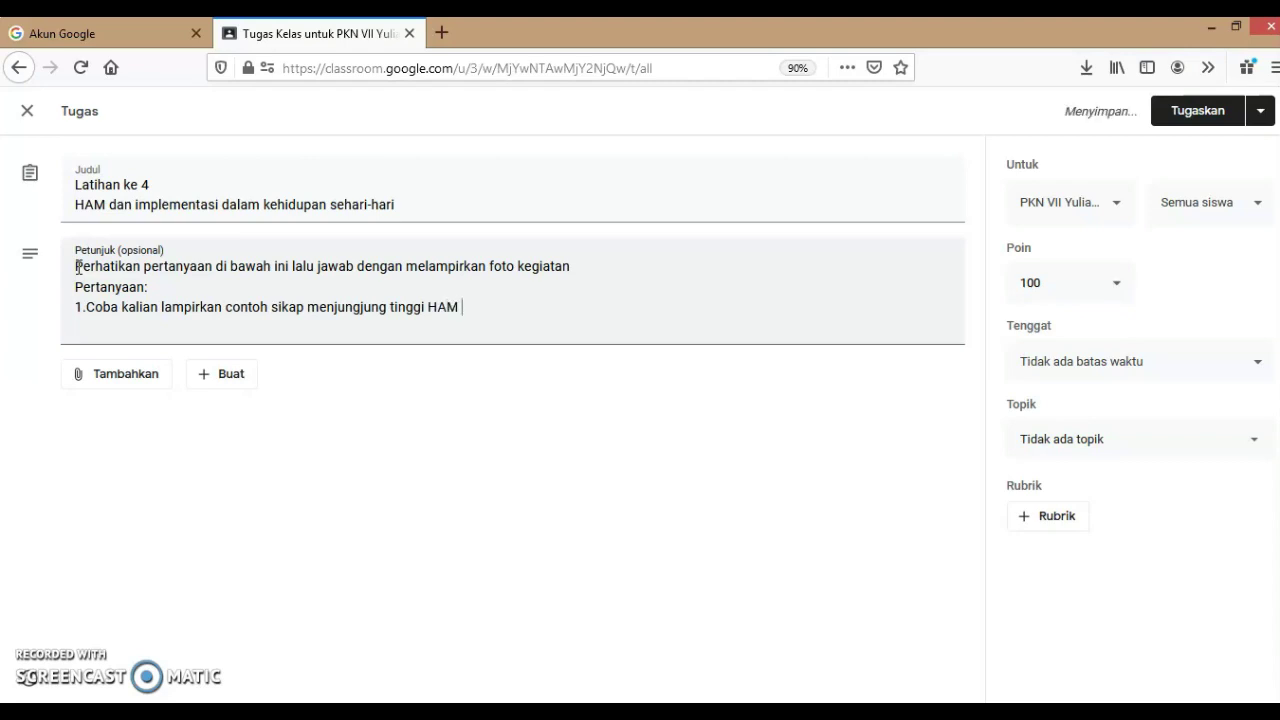
text( di lingk)
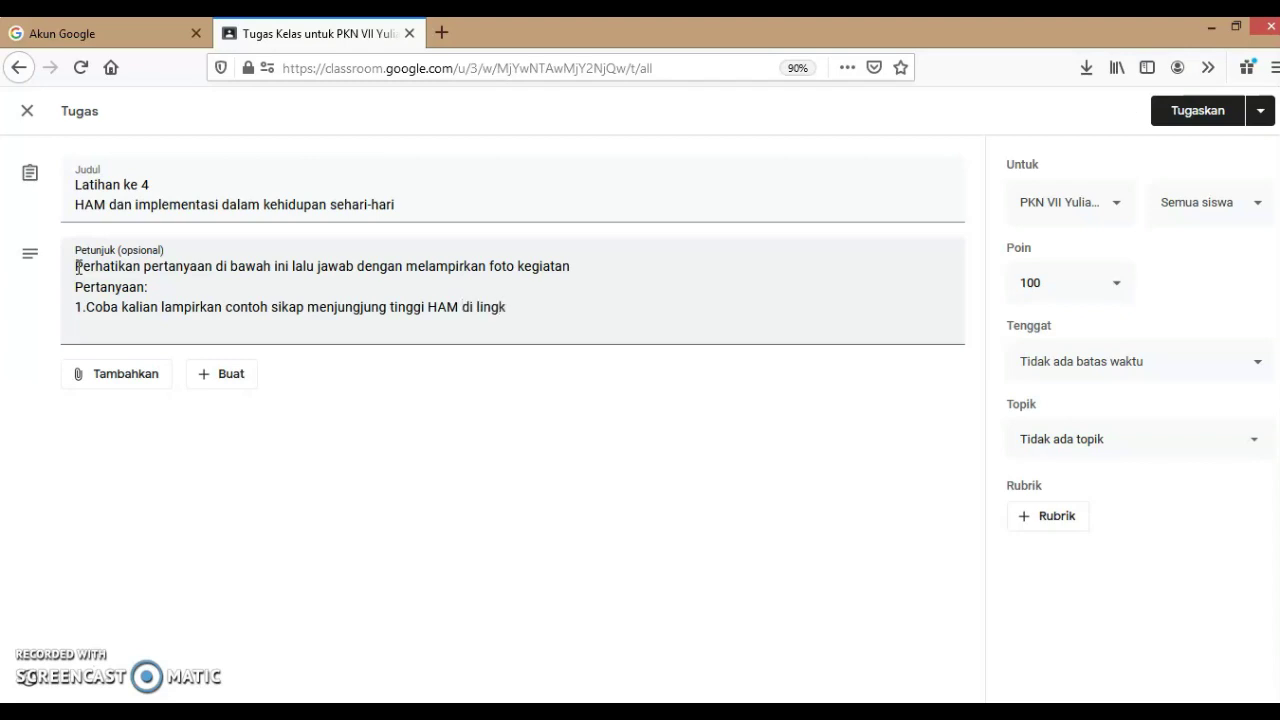
text(ungan sekolah,Rumah dan masyaraka)
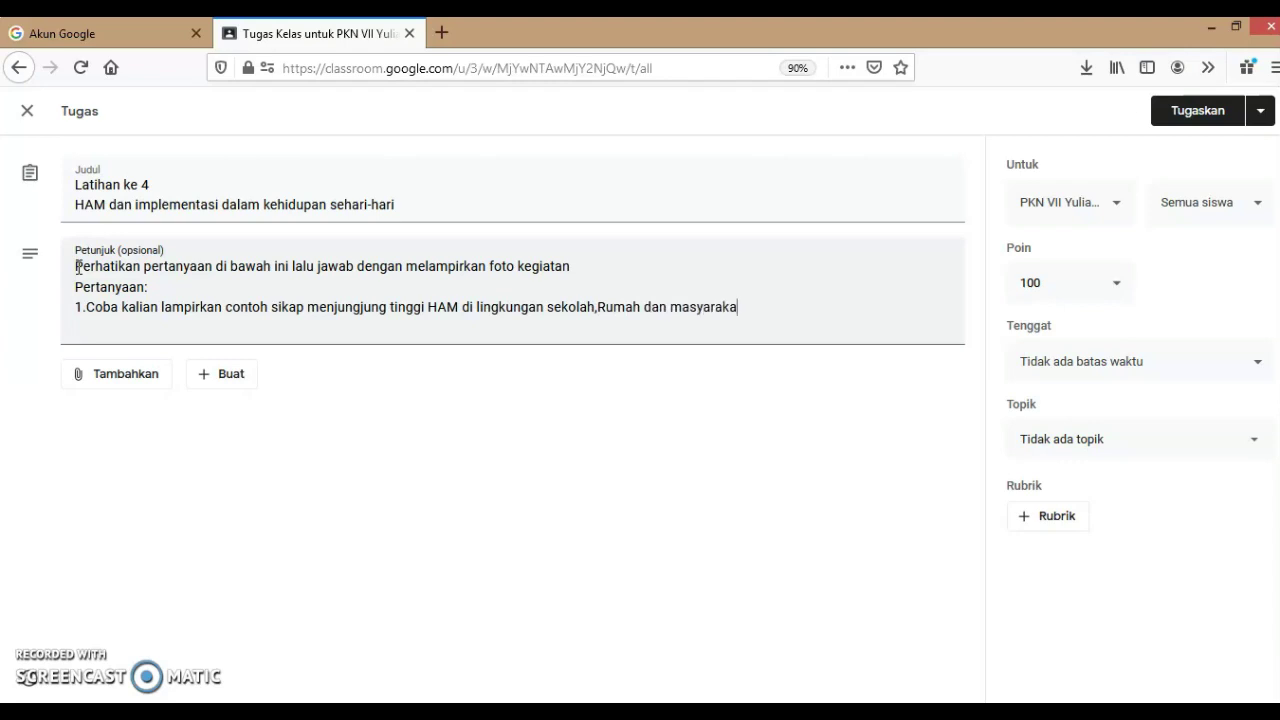
text(t ?)
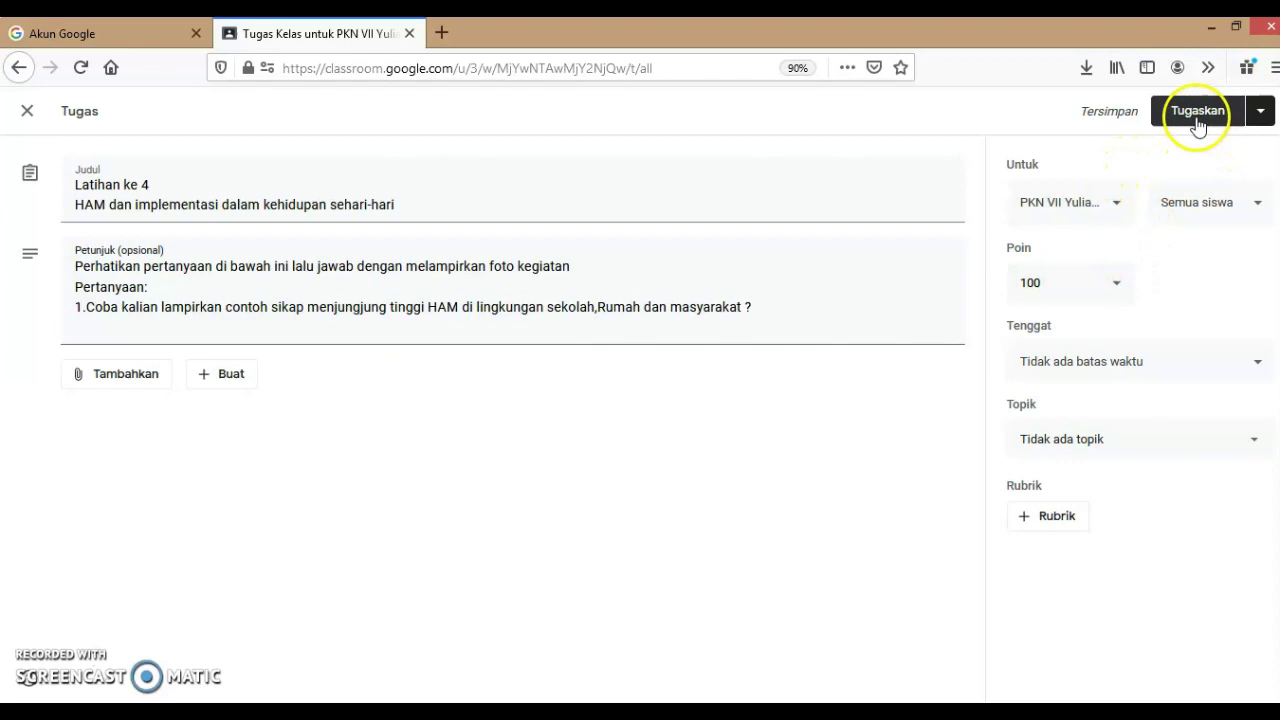
click(1261, 112)
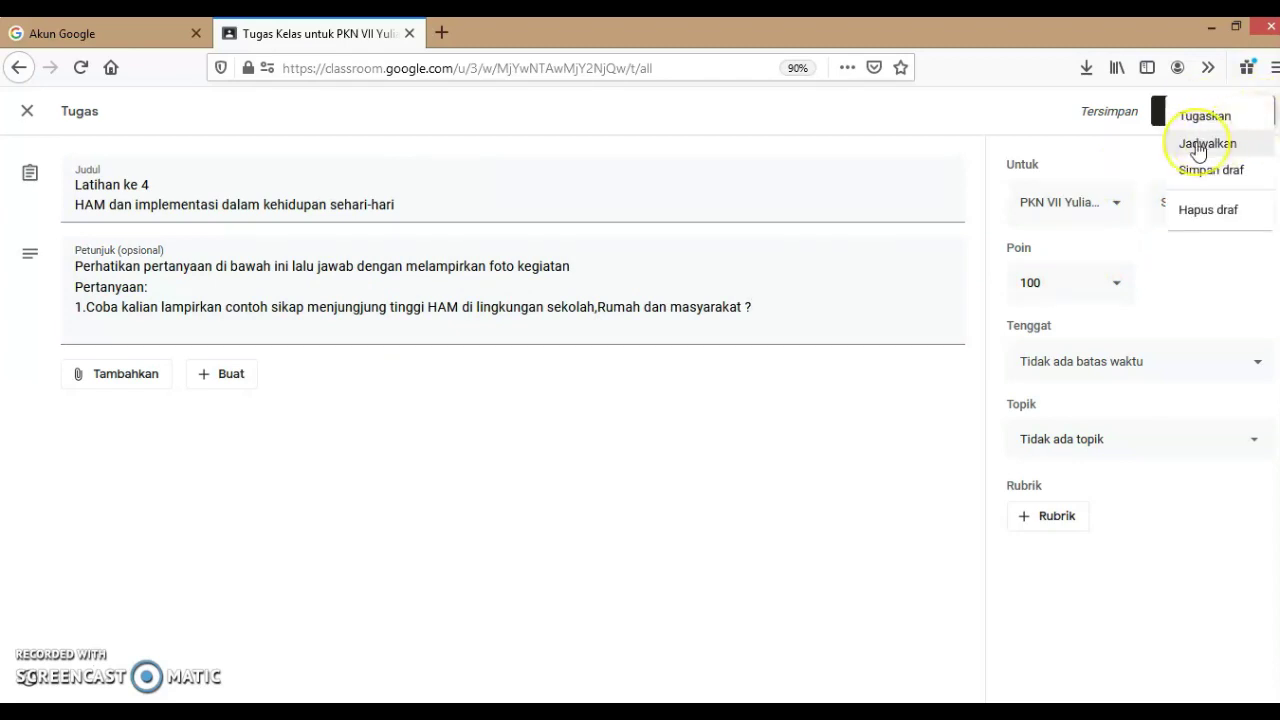
click(1137, 150)
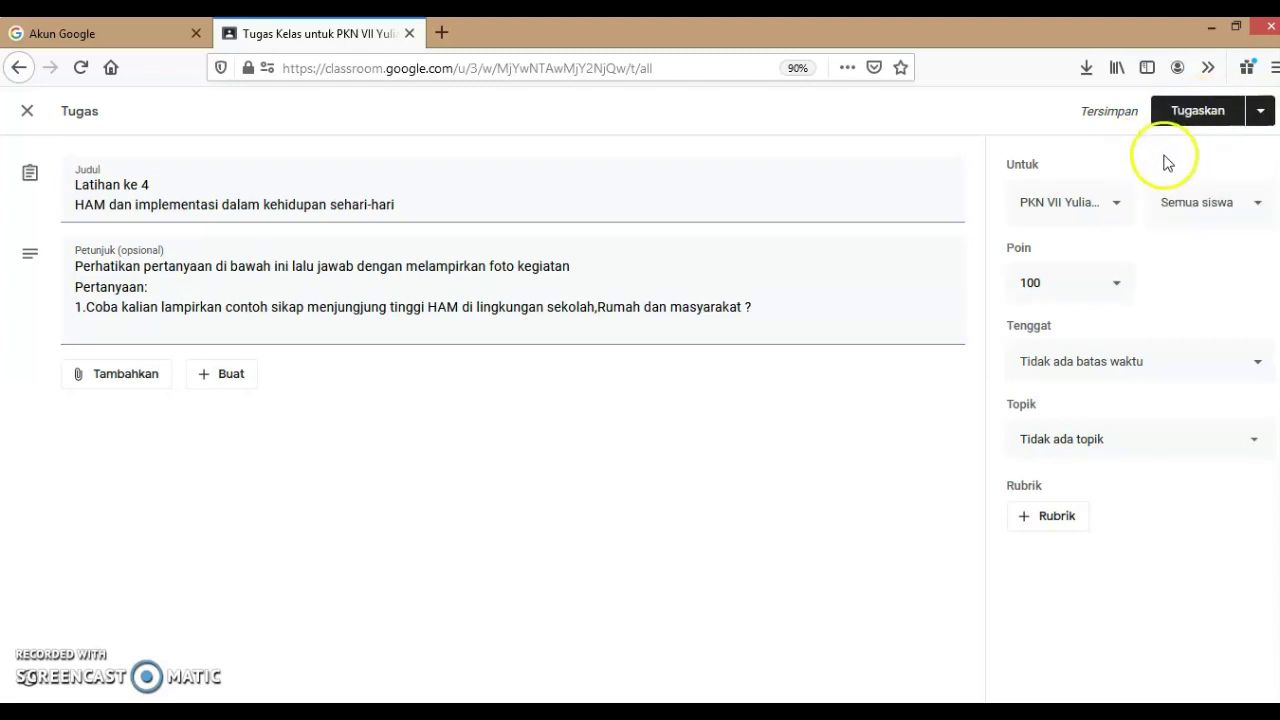
click(1120, 204)
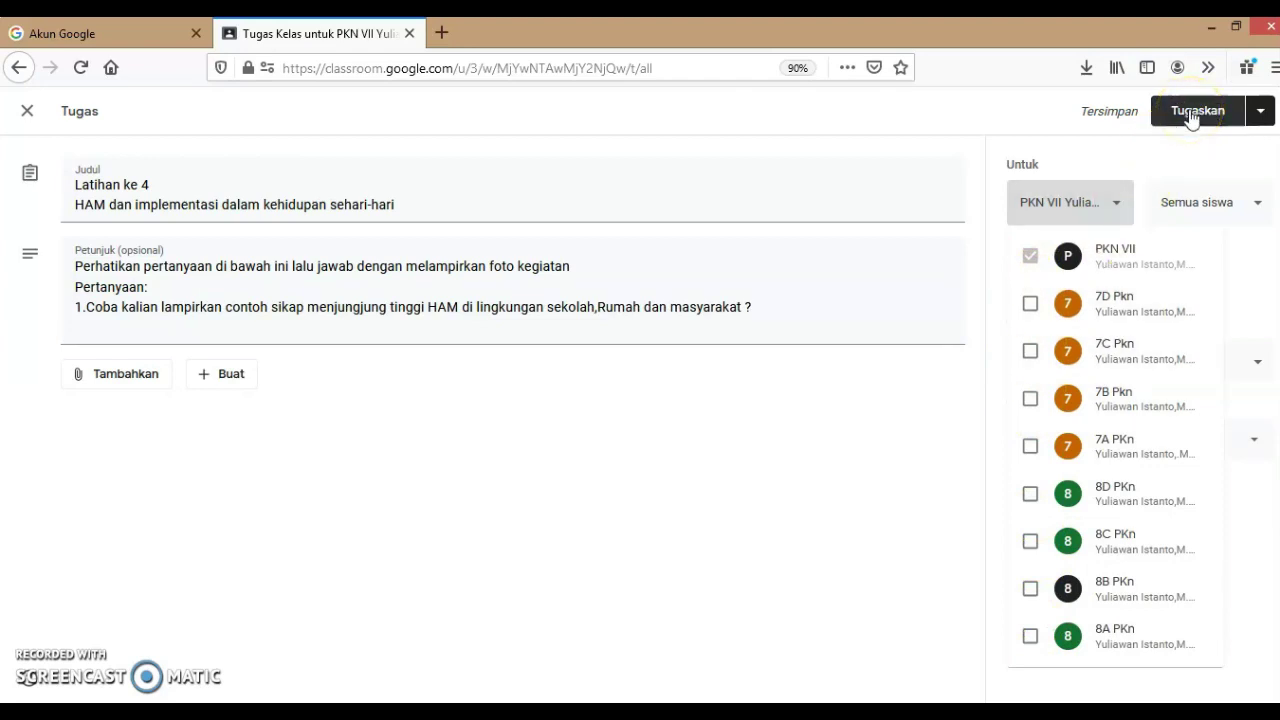
click(1197, 145)
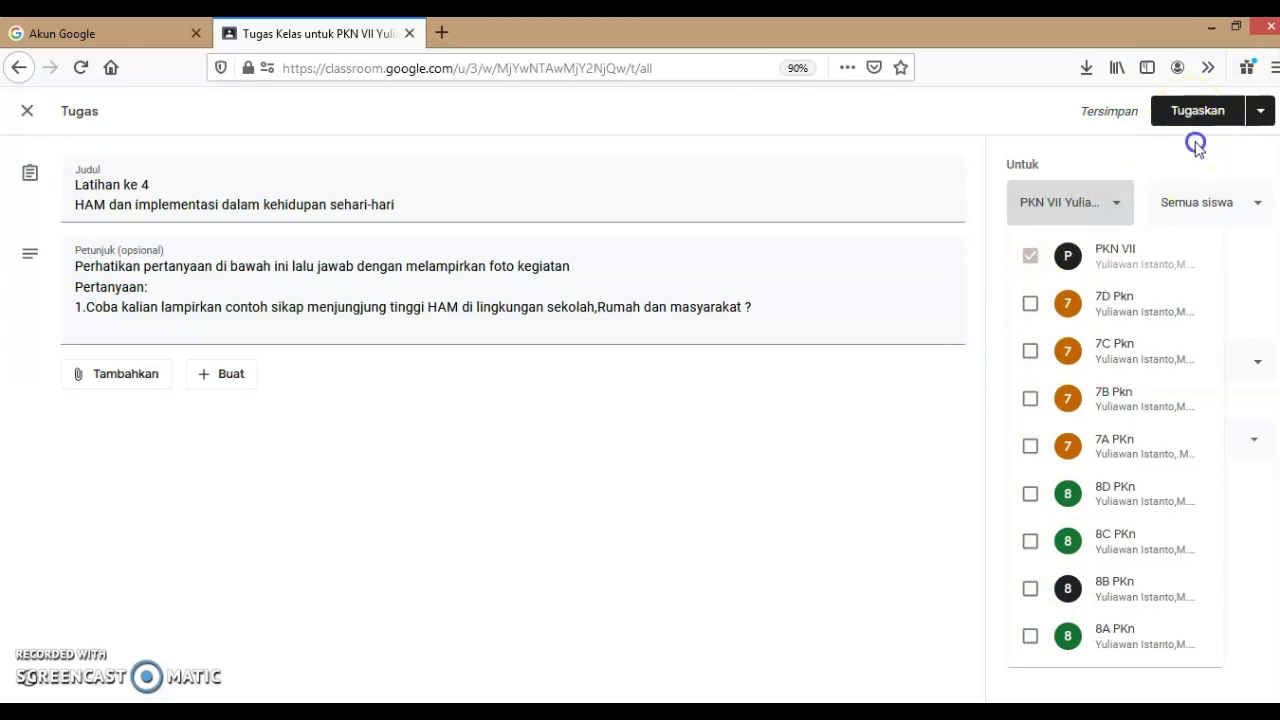
click(1261, 112)
click(1208, 145)
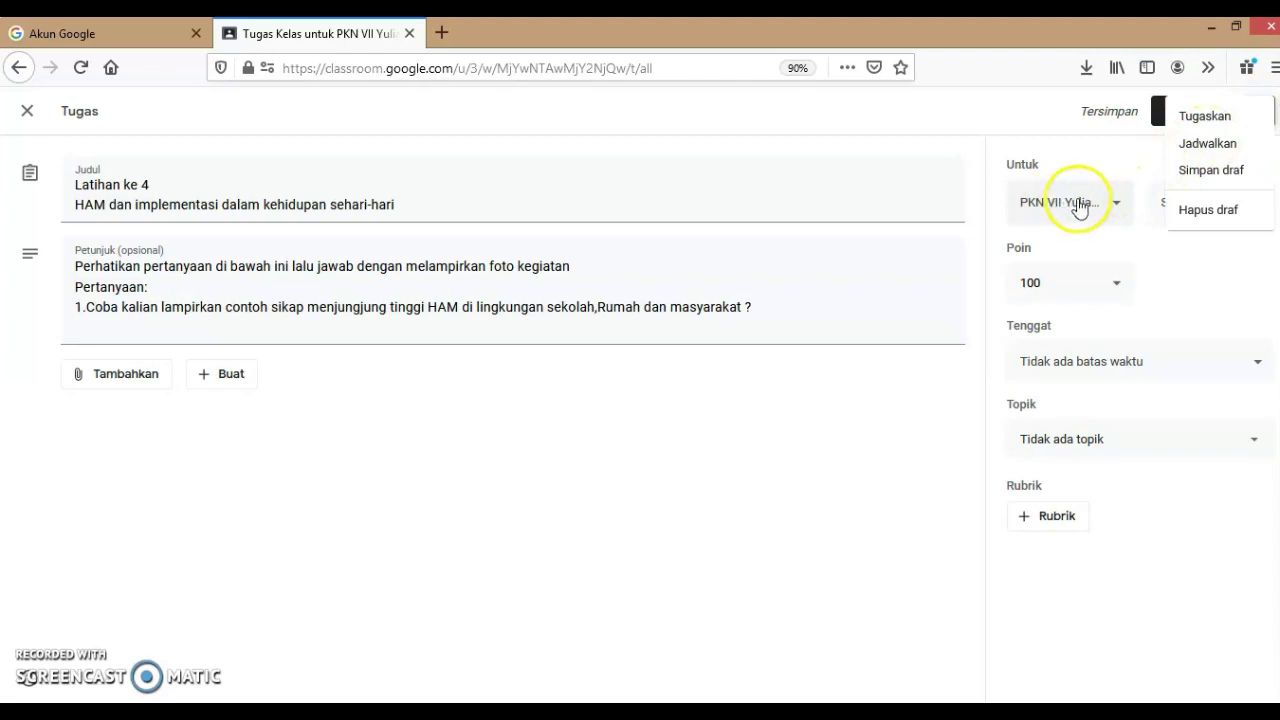
click(1126, 145)
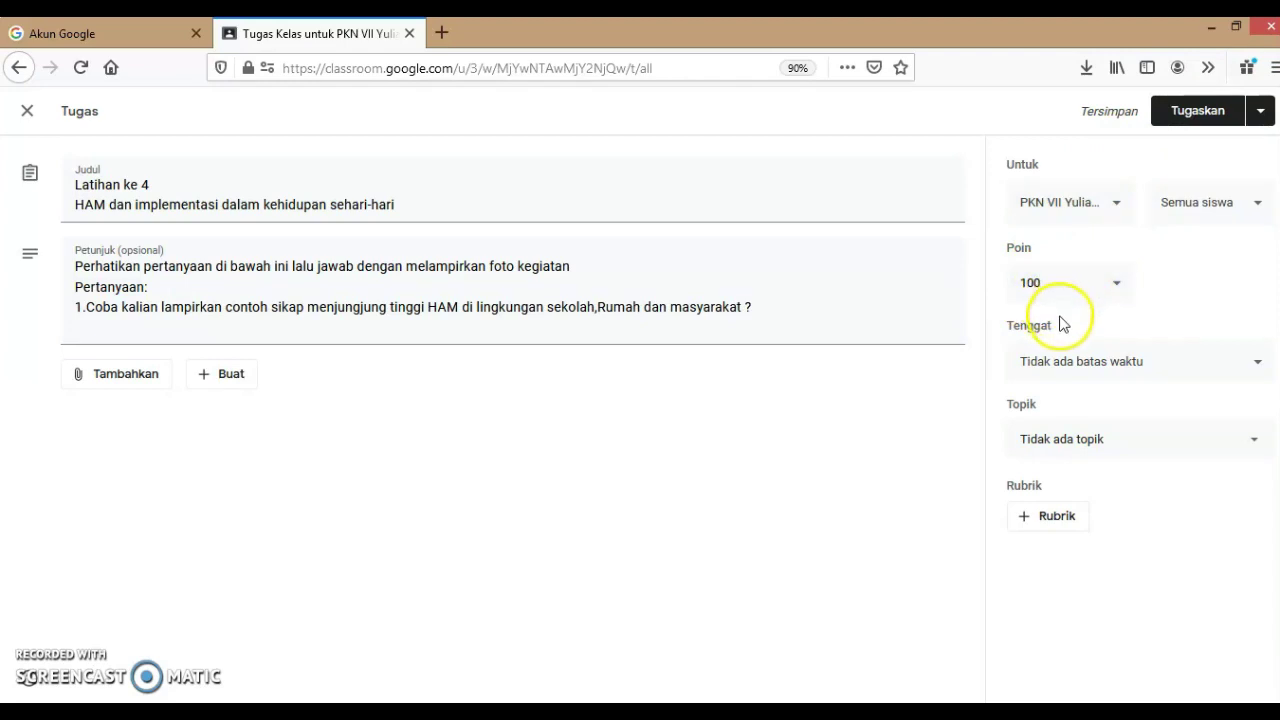
Set the Latihan ke 4 assignment's due date to 24 Feb 2021 at 23.59 and its topic to TUGAS BAB 1
click(1153, 363)
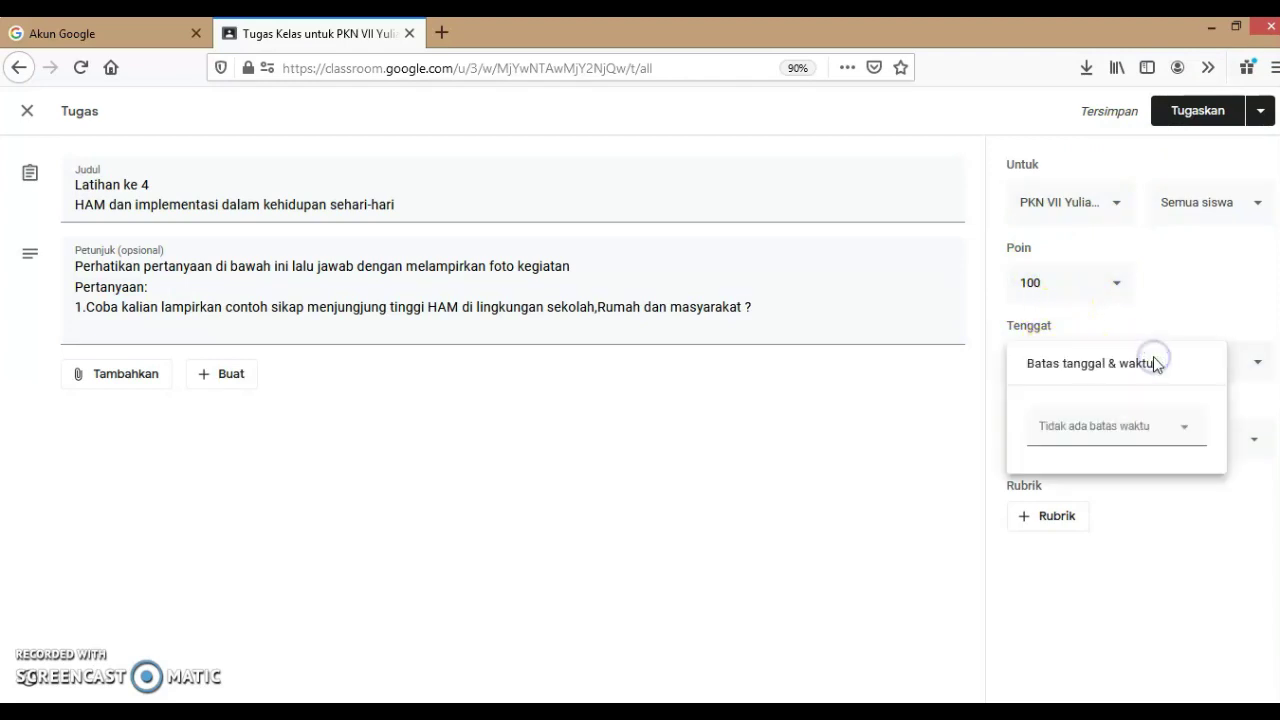
click(1131, 427)
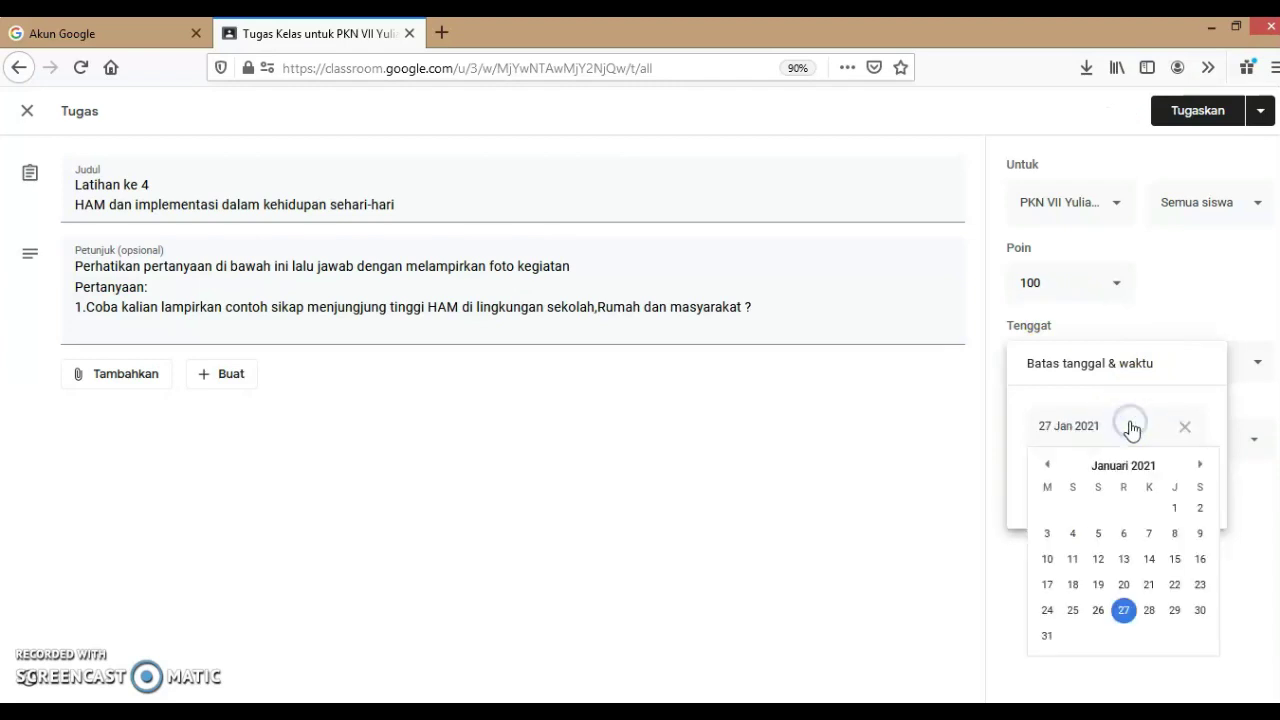
click(1201, 467)
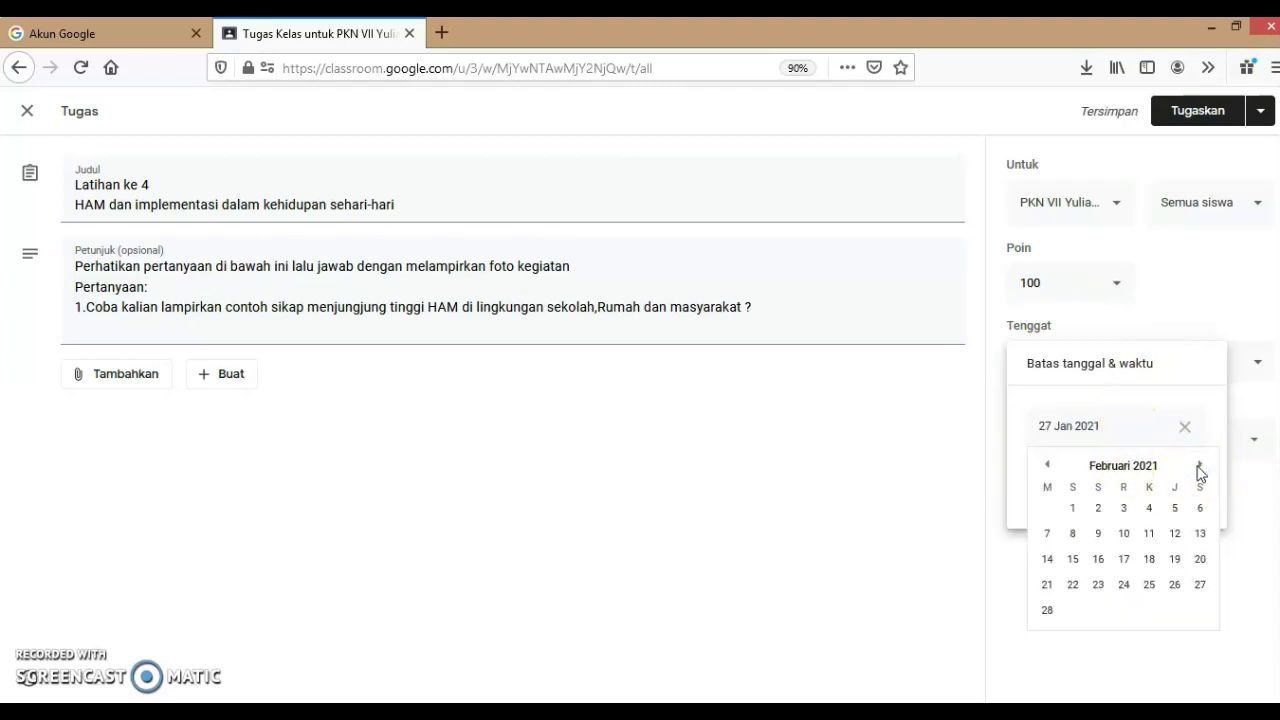
click(1126, 589)
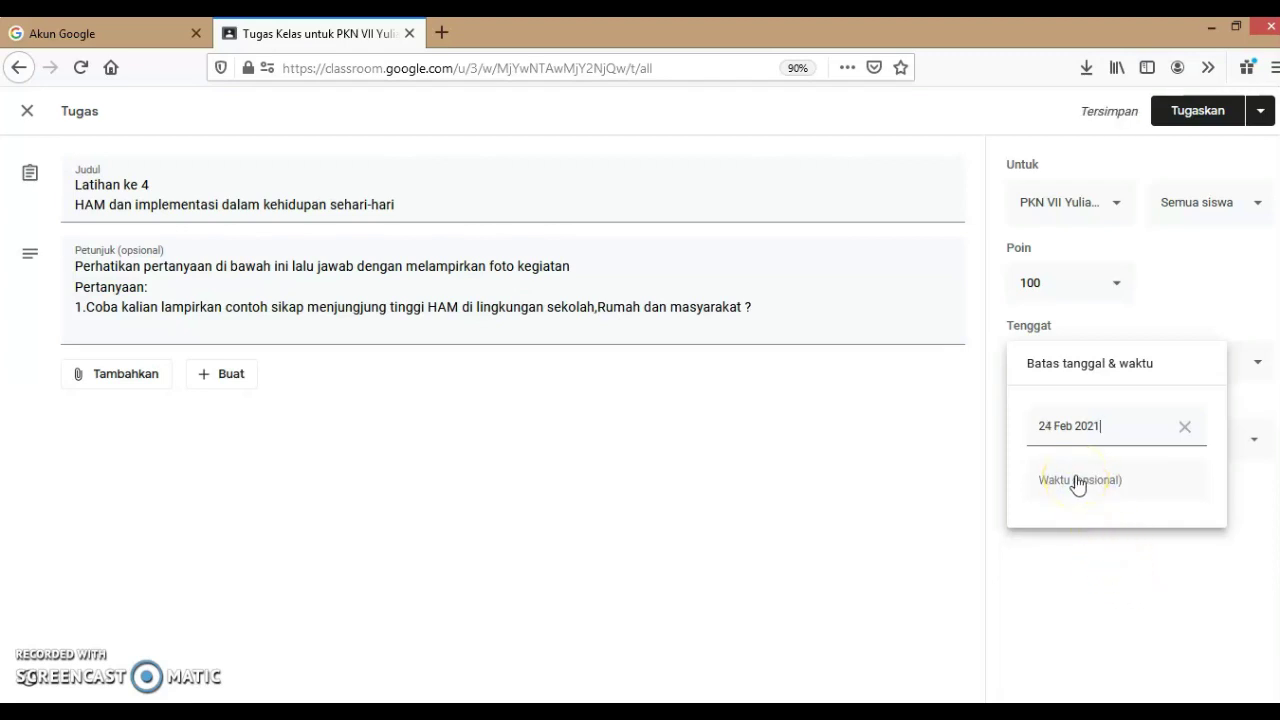
click(1077, 482)
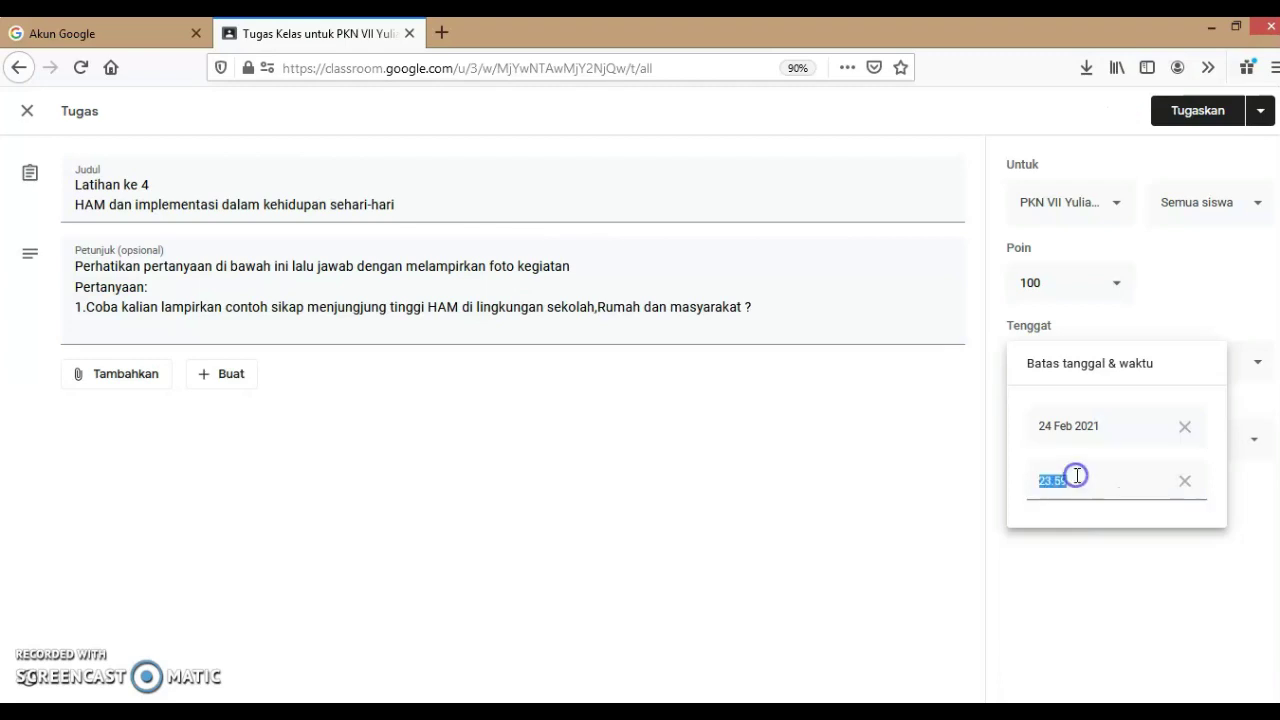
click(1199, 282)
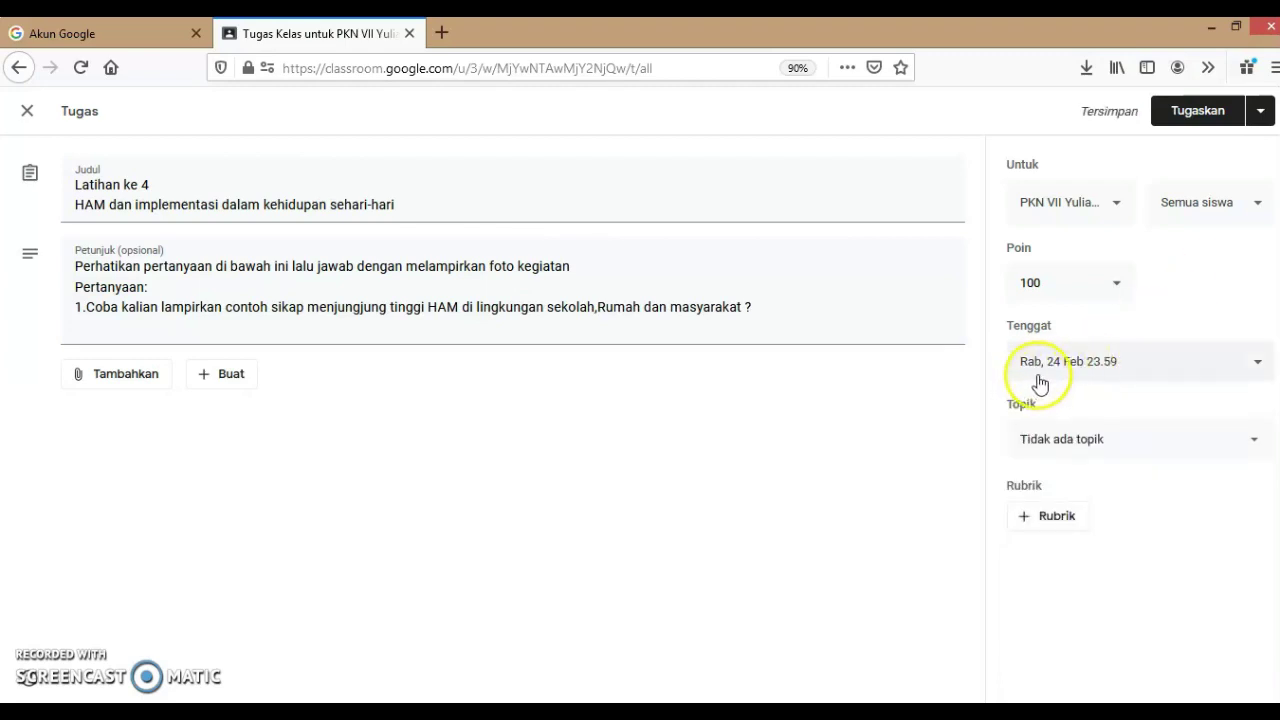
click(1227, 449)
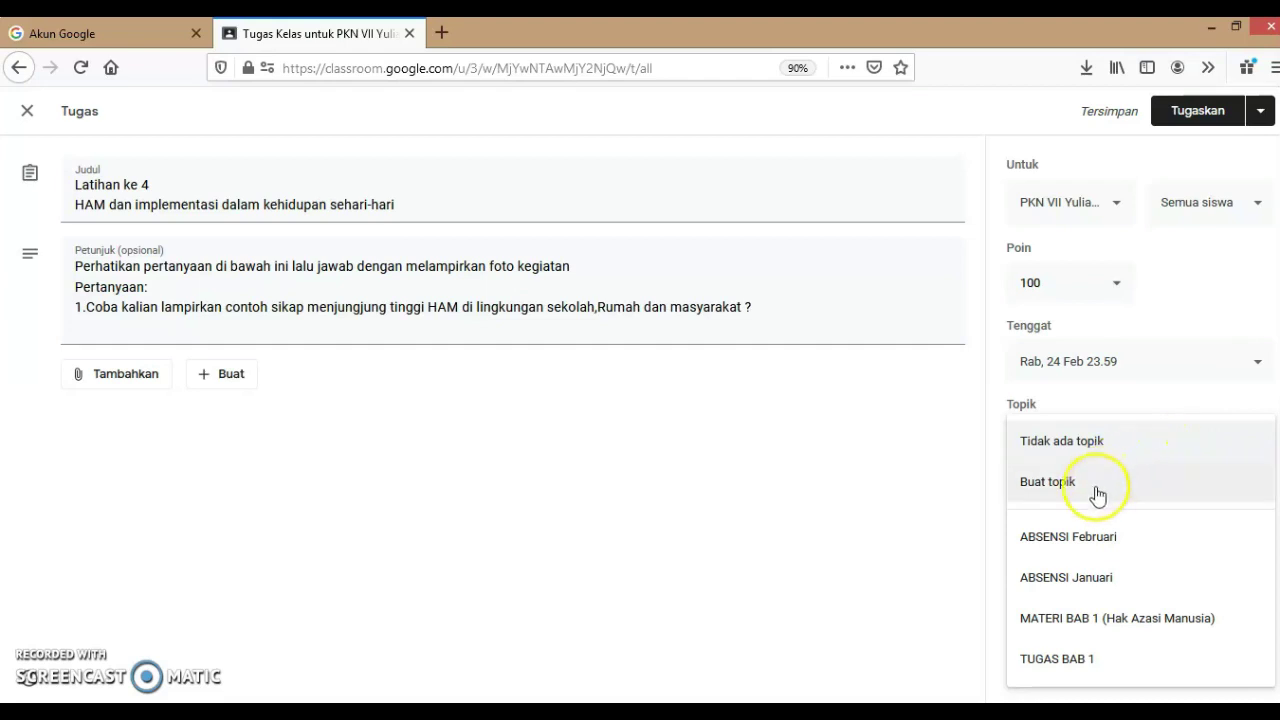
click(1058, 660)
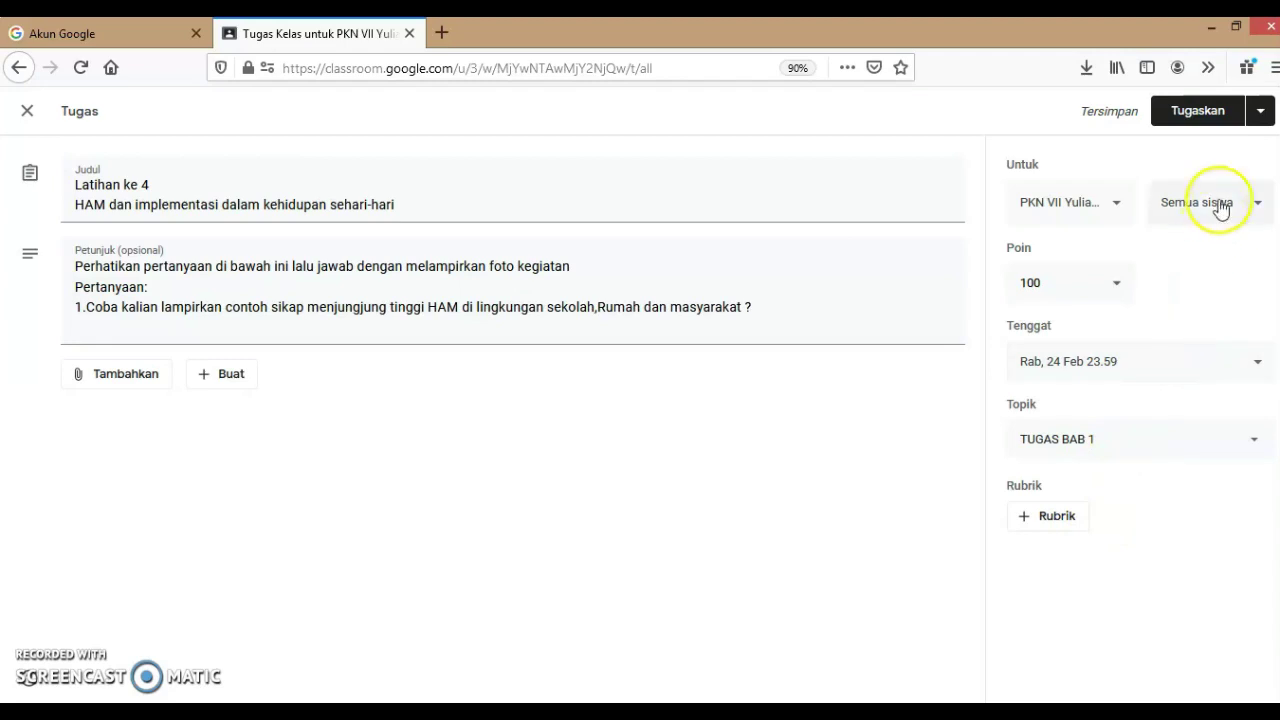
Schedule the Latihan ke 4 assignment for 24 Feb 2021 at 08.00 and expand its details in the classwork list
click(1263, 111)
click(1212, 145)
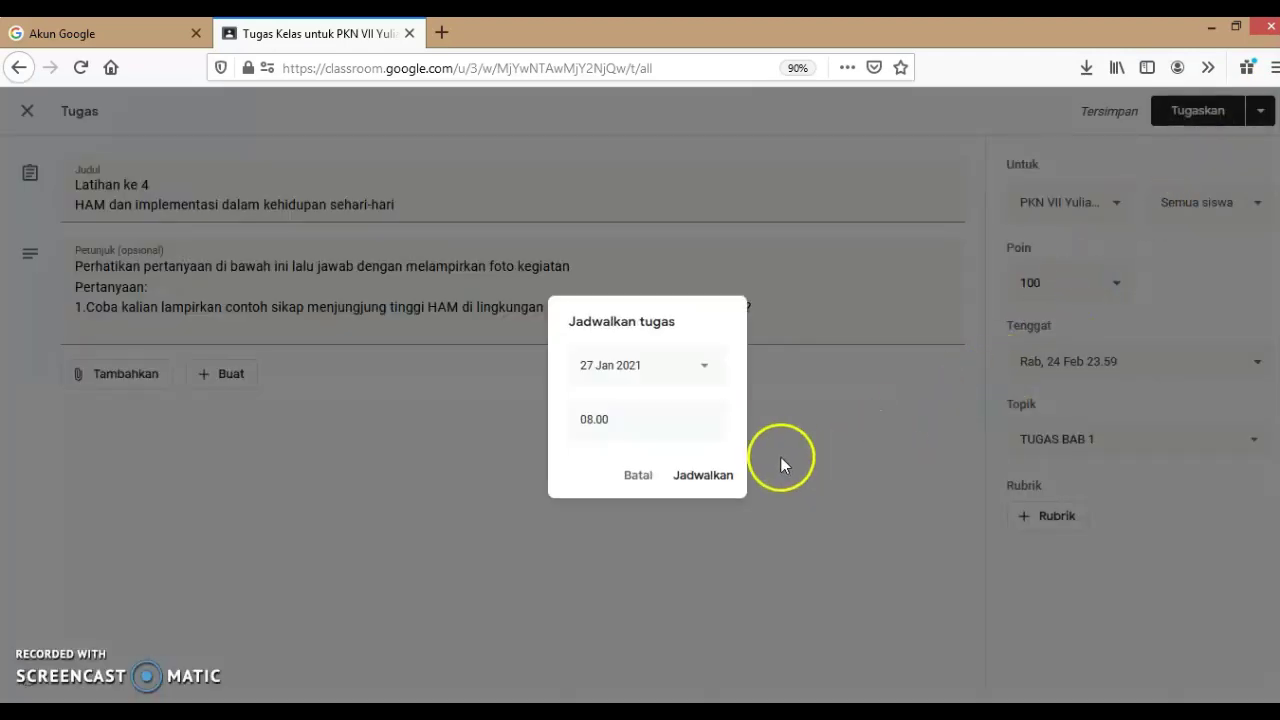
click(706, 370)
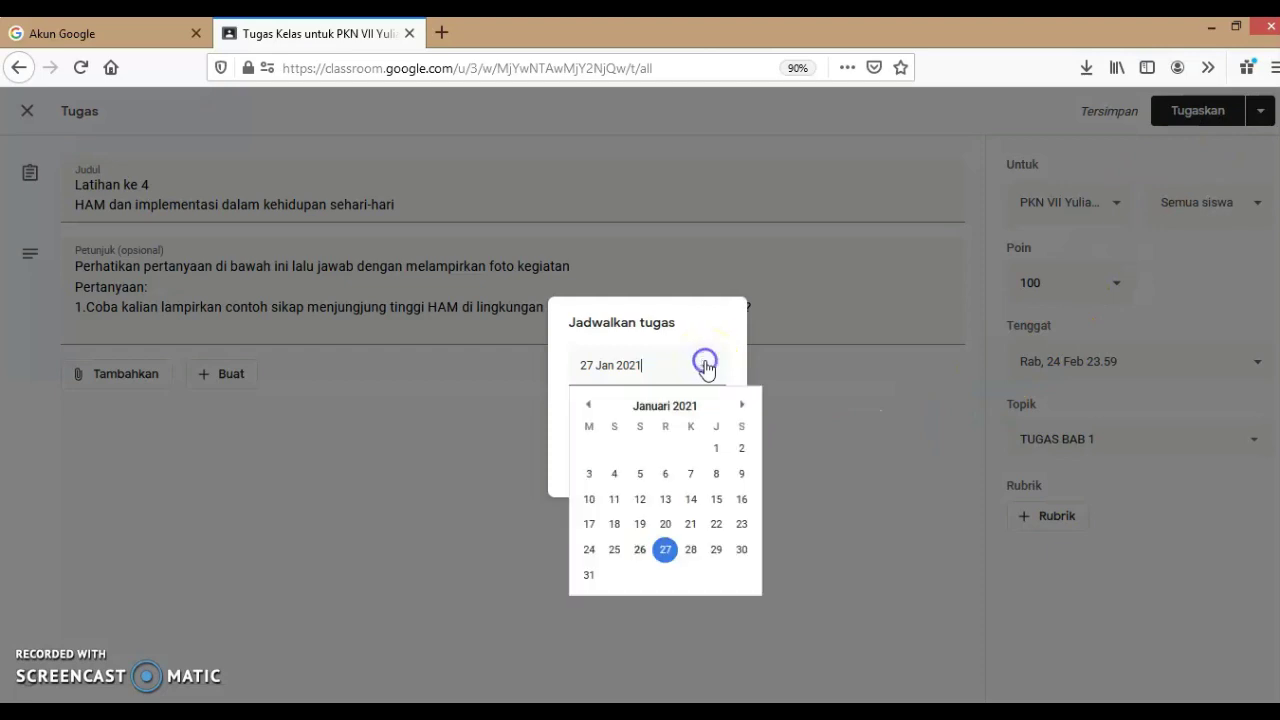
click(740, 408)
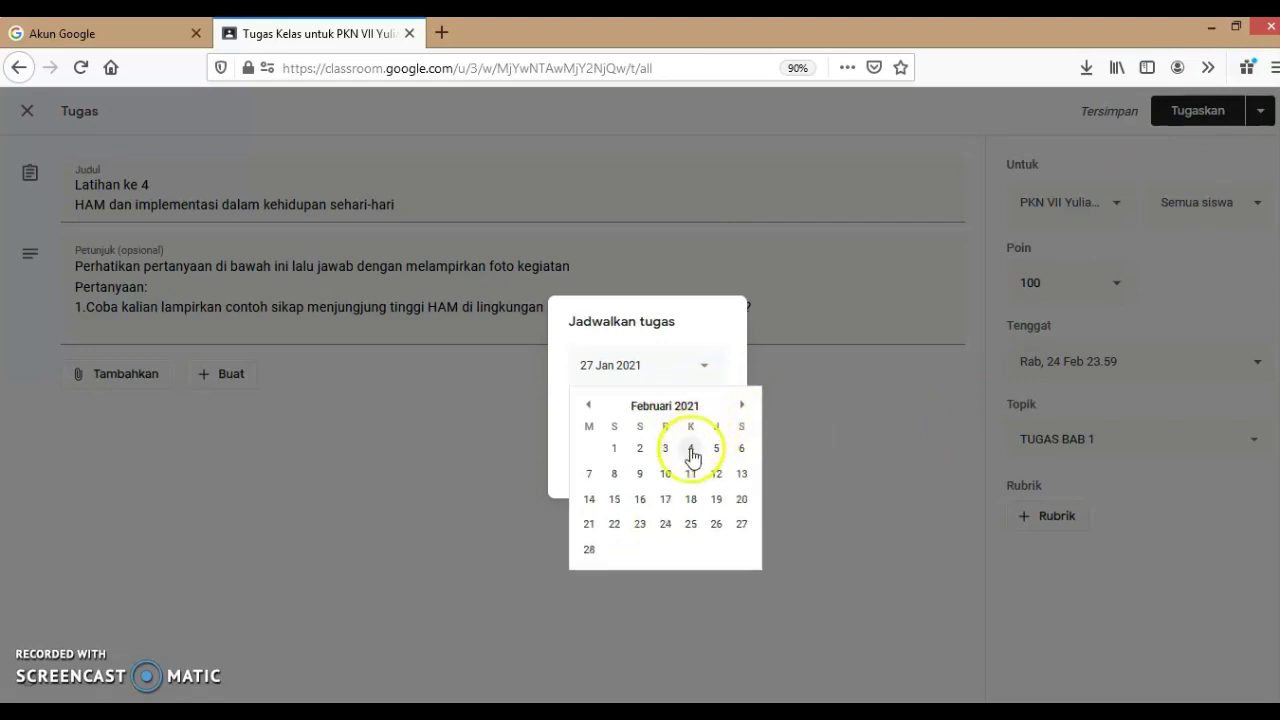
click(664, 524)
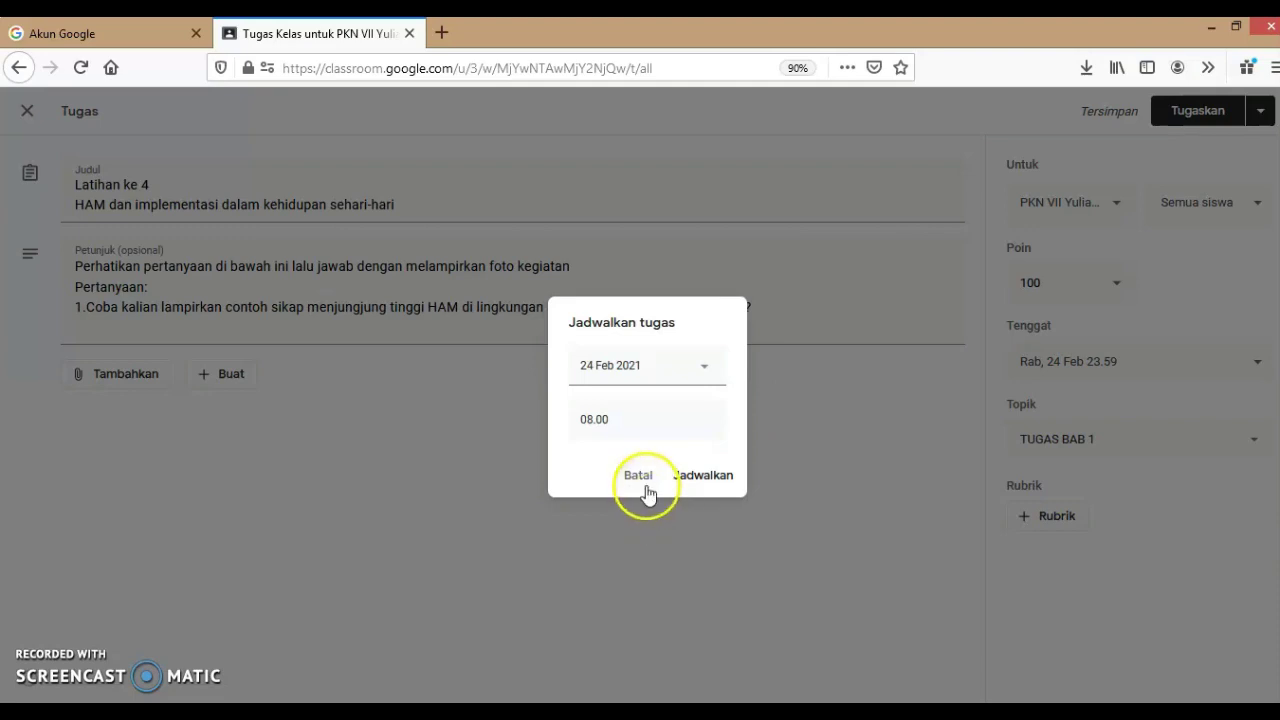
click(708, 480)
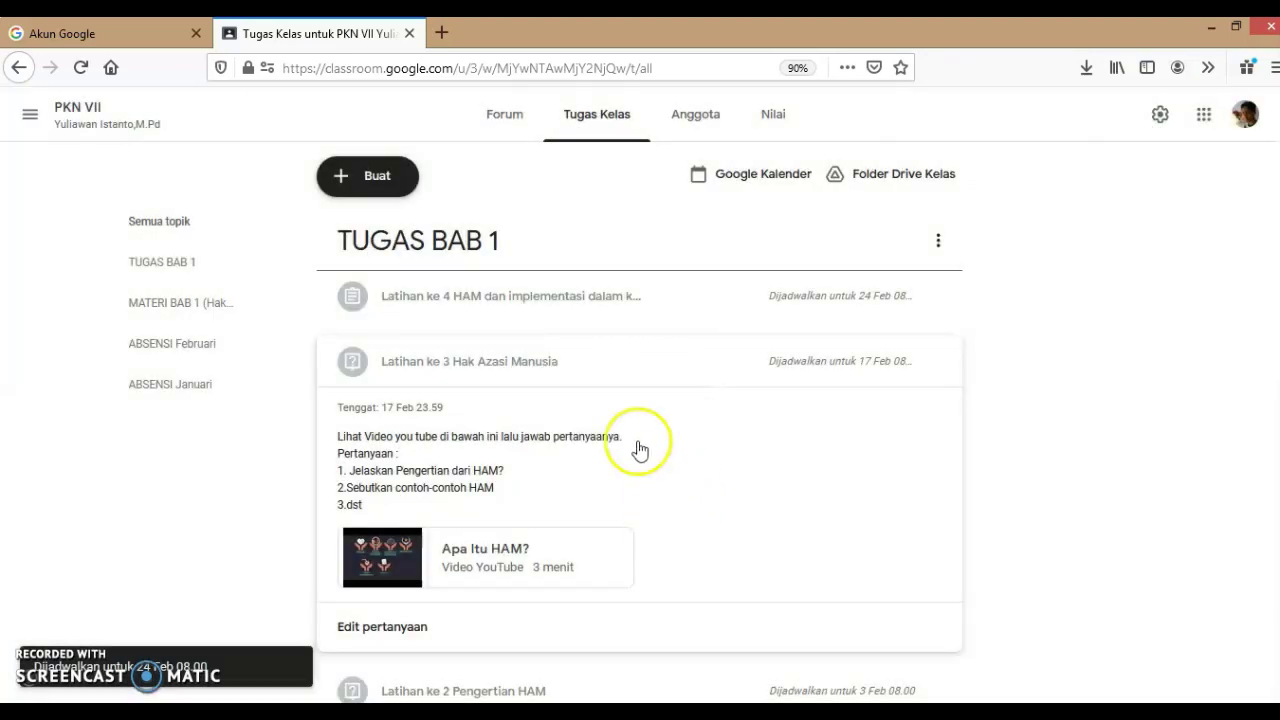
click(506, 299)
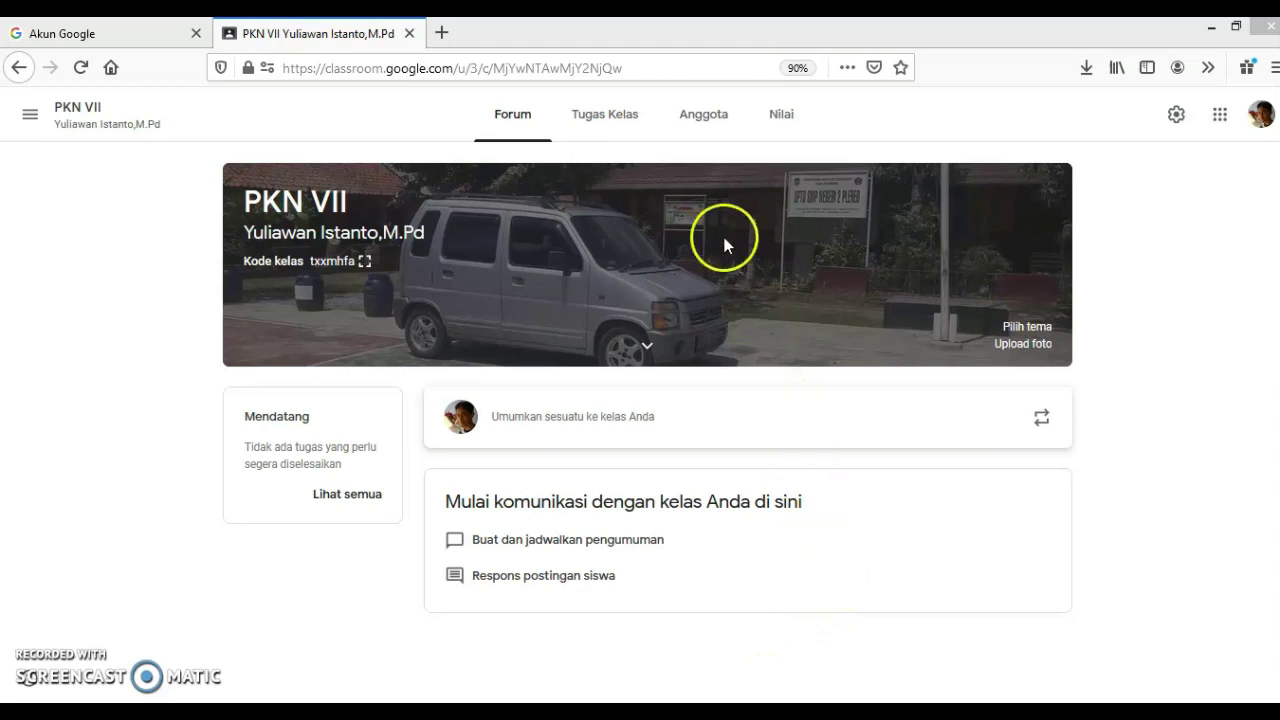
Create a new quiz assignment with a Blank Quiz form in the PKN VII classwork and title it "Latihan ke 5 (Quiz)"
click(595, 122)
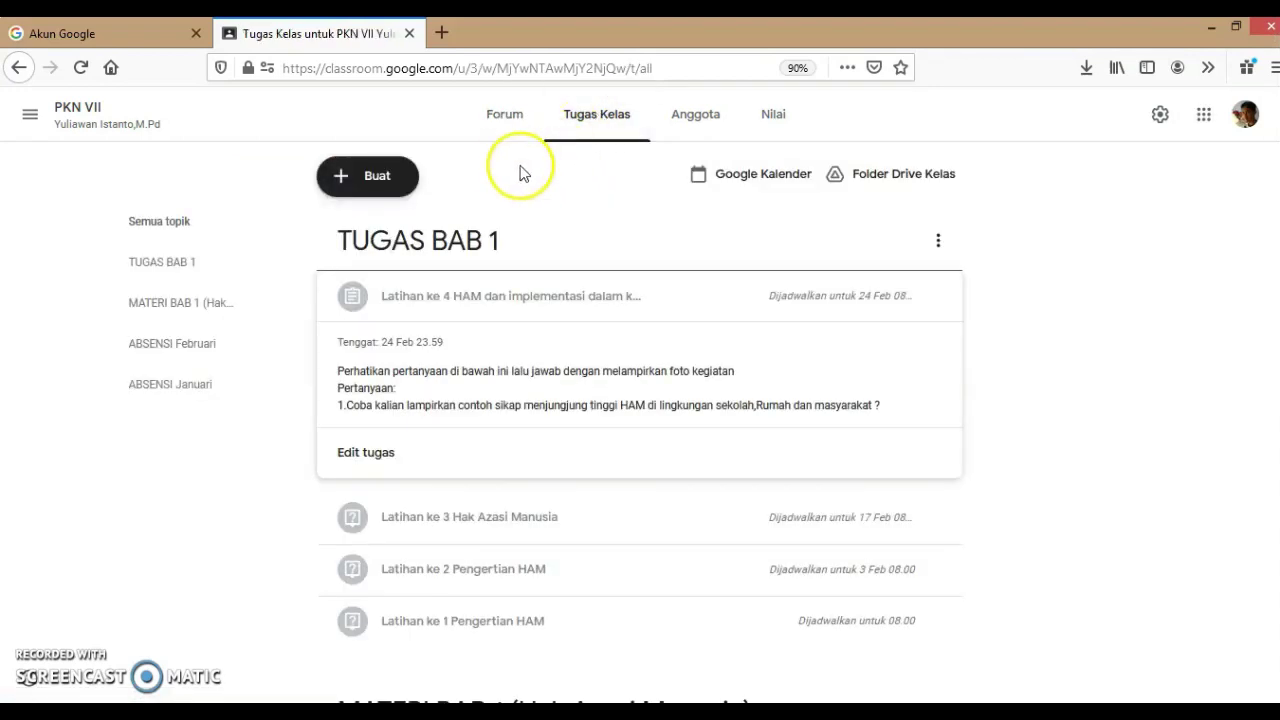
click(376, 180)
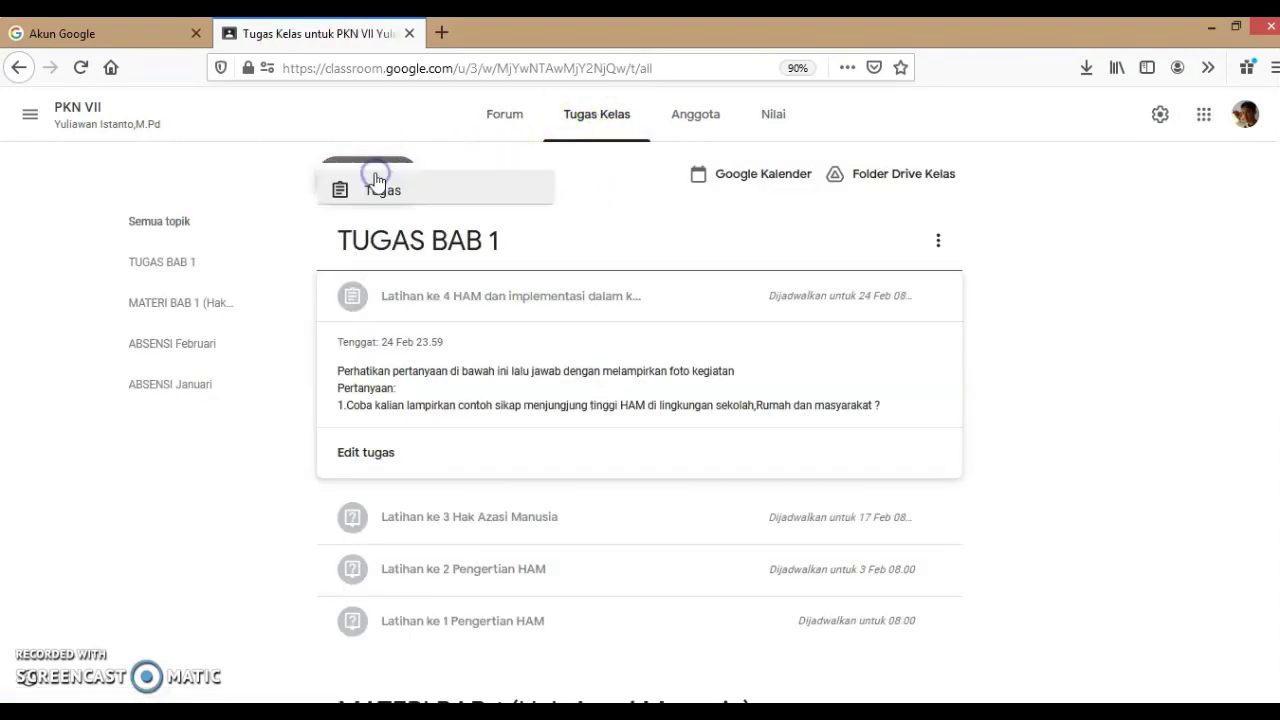
click(413, 275)
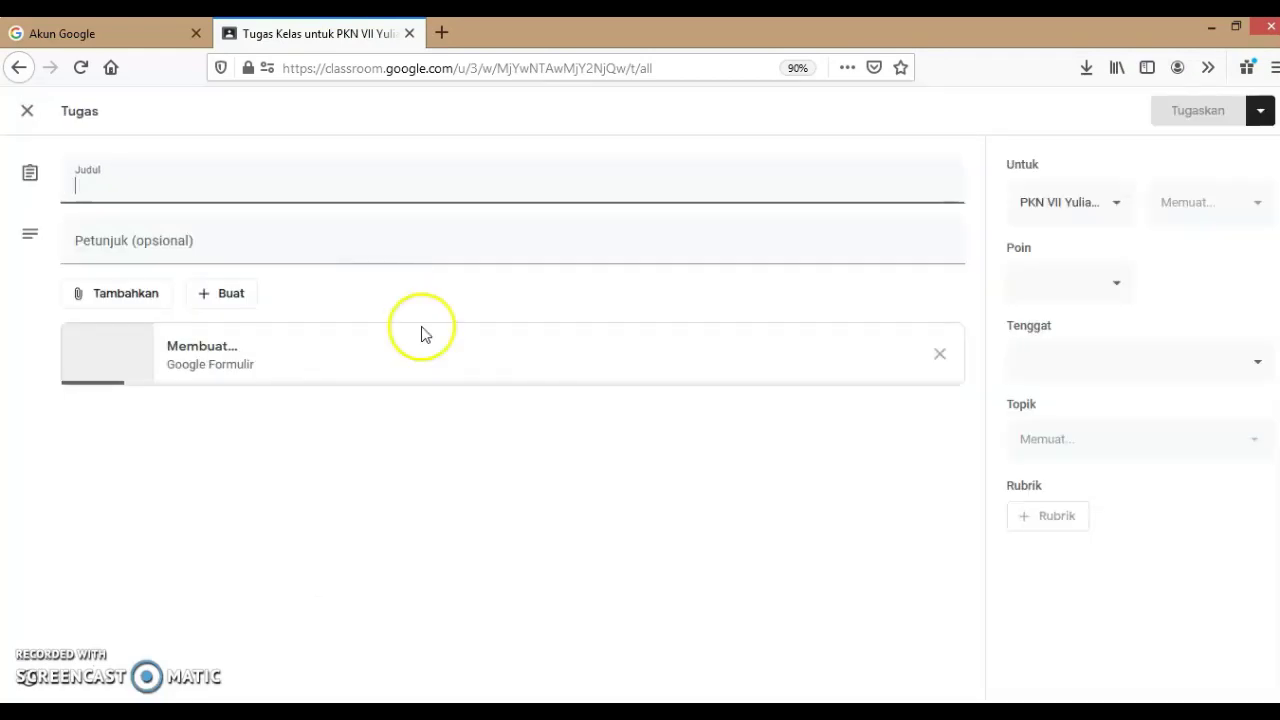
click(80, 180)
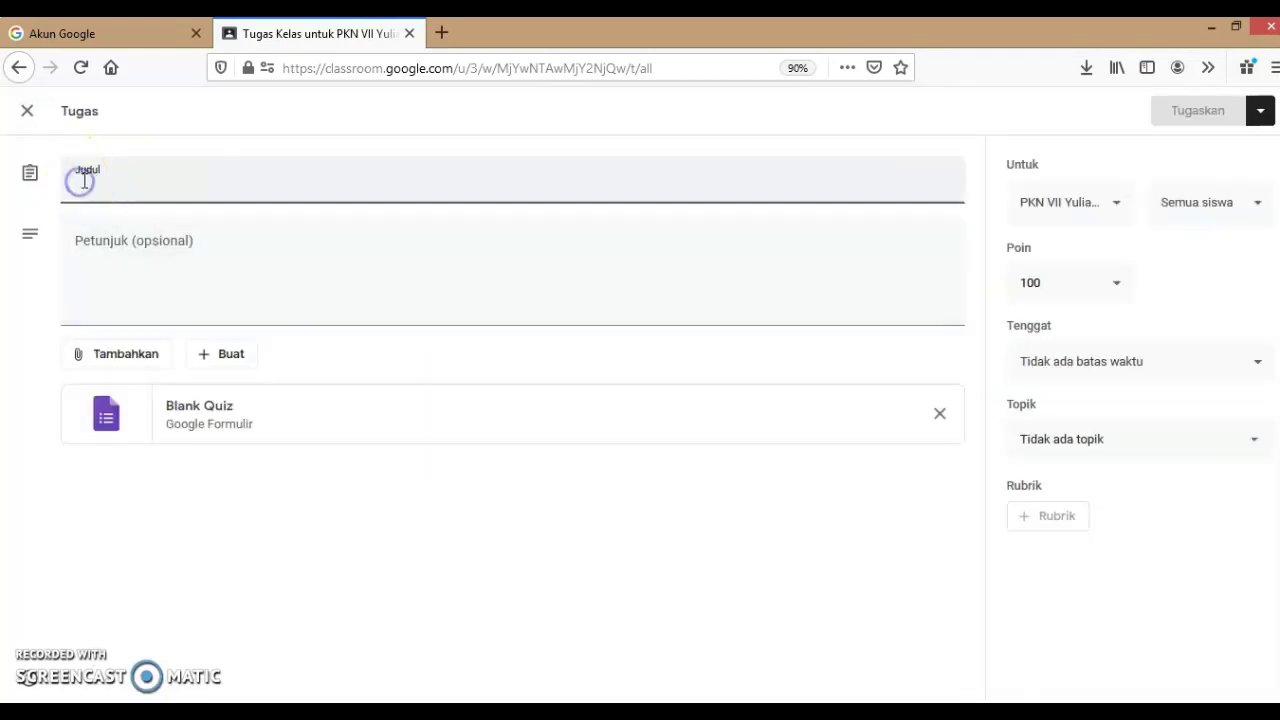
text(Latihan)
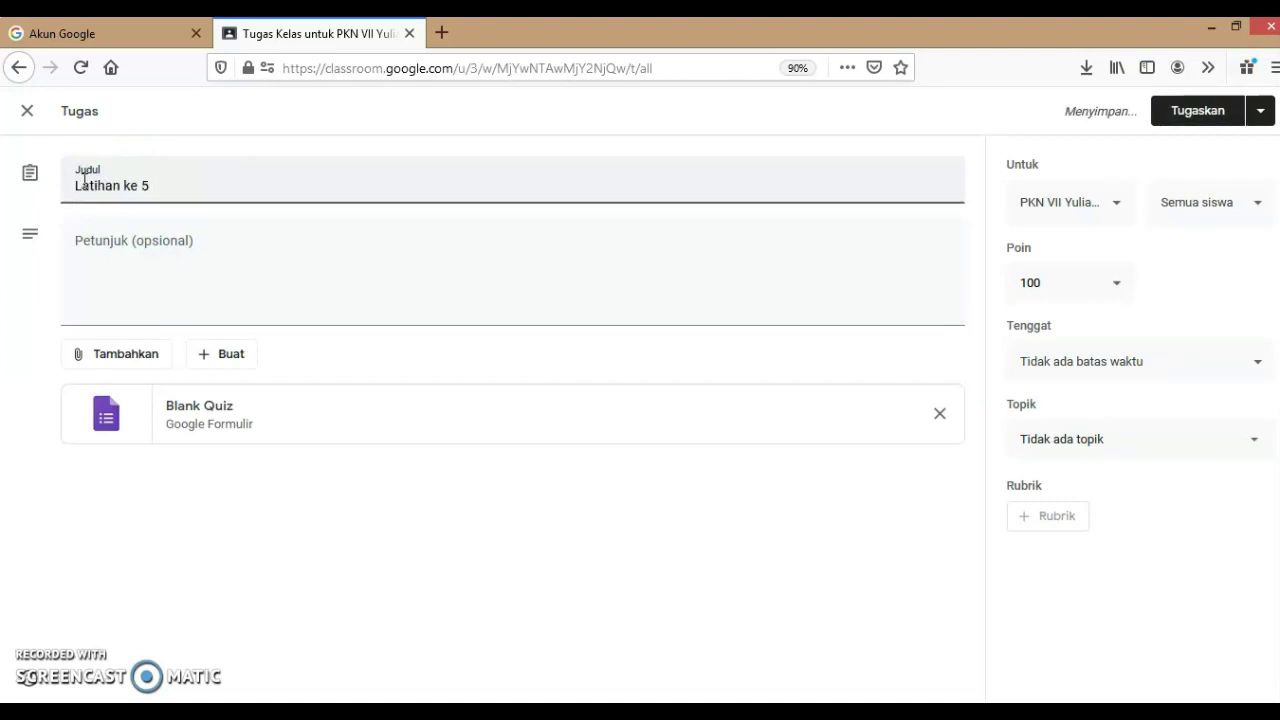
text(ke 5 (Quiz)
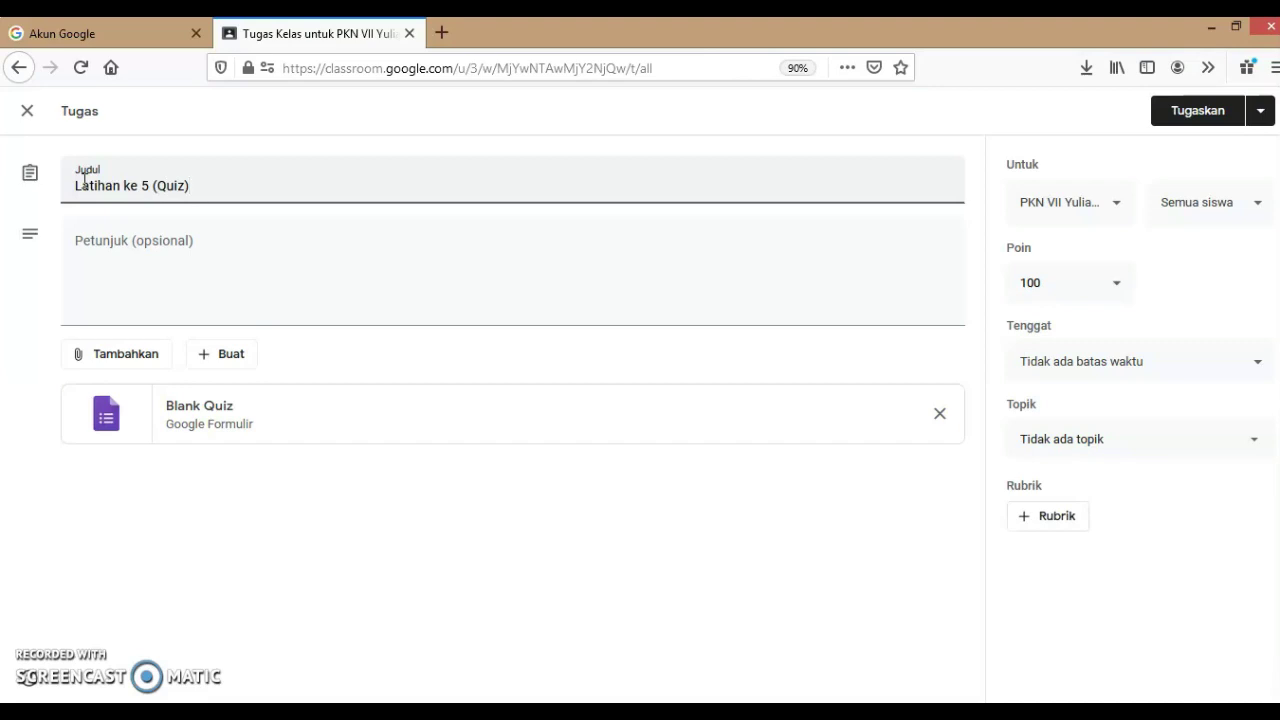
Add HAM as the second line of the assignment title and enter the instruction "Kerjakan soal di bawah ini"
text())
key(Return)
text(H)
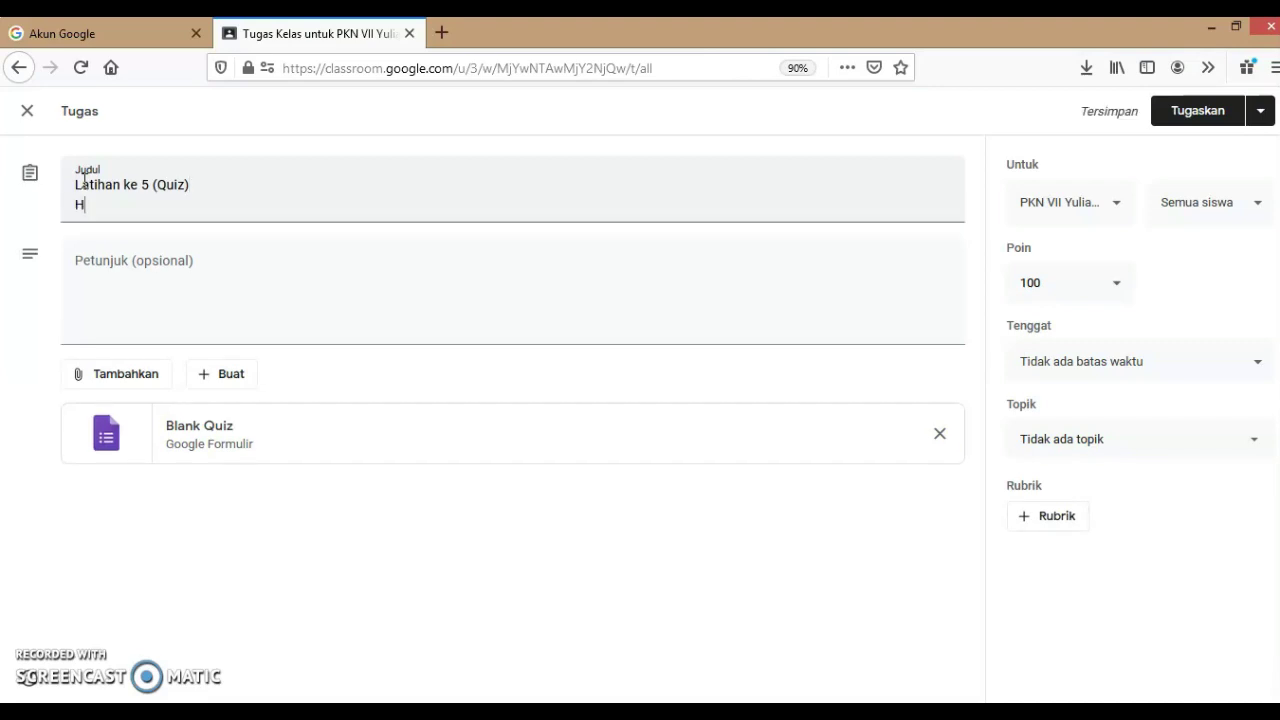
text(AM)
click(88, 266)
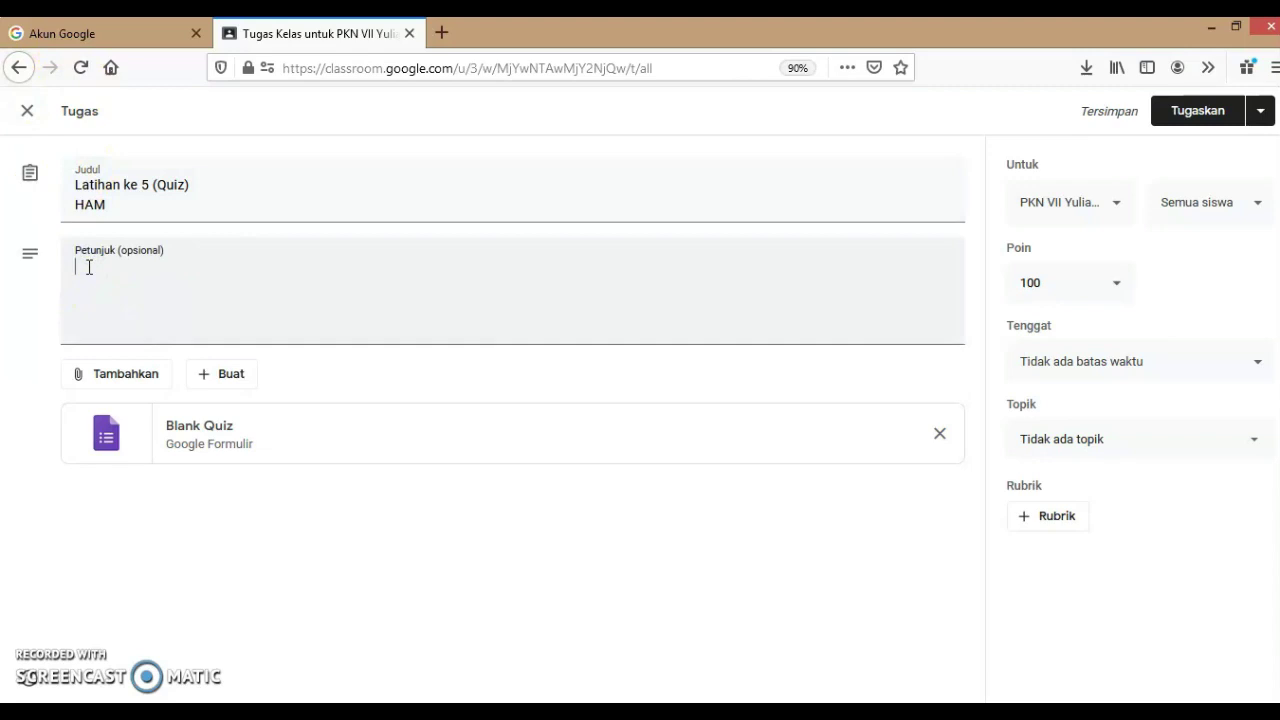
text(Kerjakan soal di bawah ini)
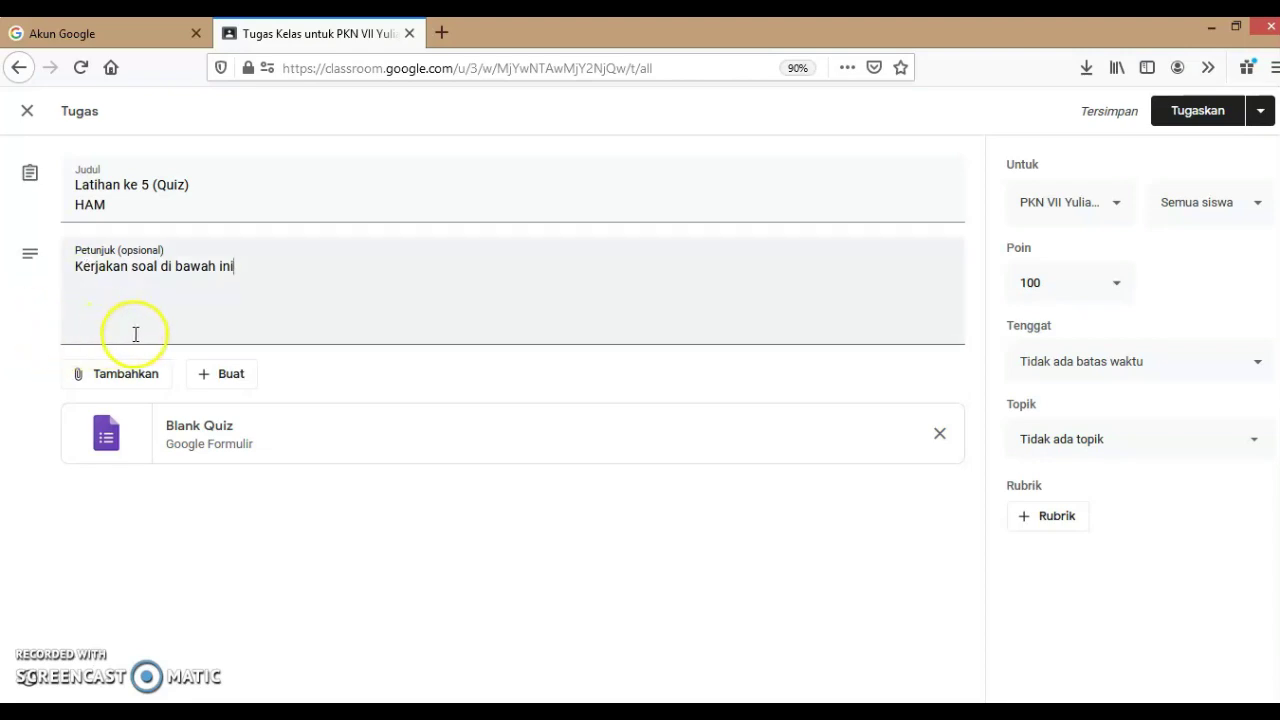
Open the attached Blank Quiz form, title it "Latihan" and enter the description "Materi HAM"
click(187, 434)
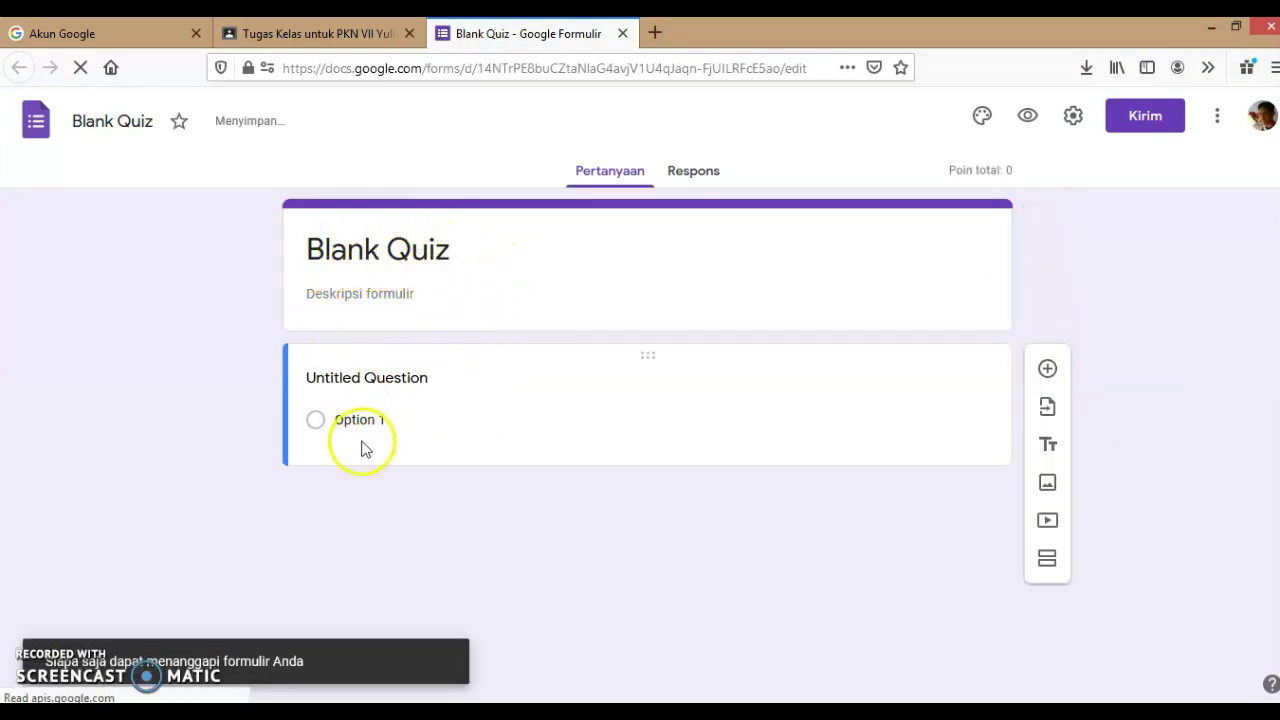
click(364, 248)
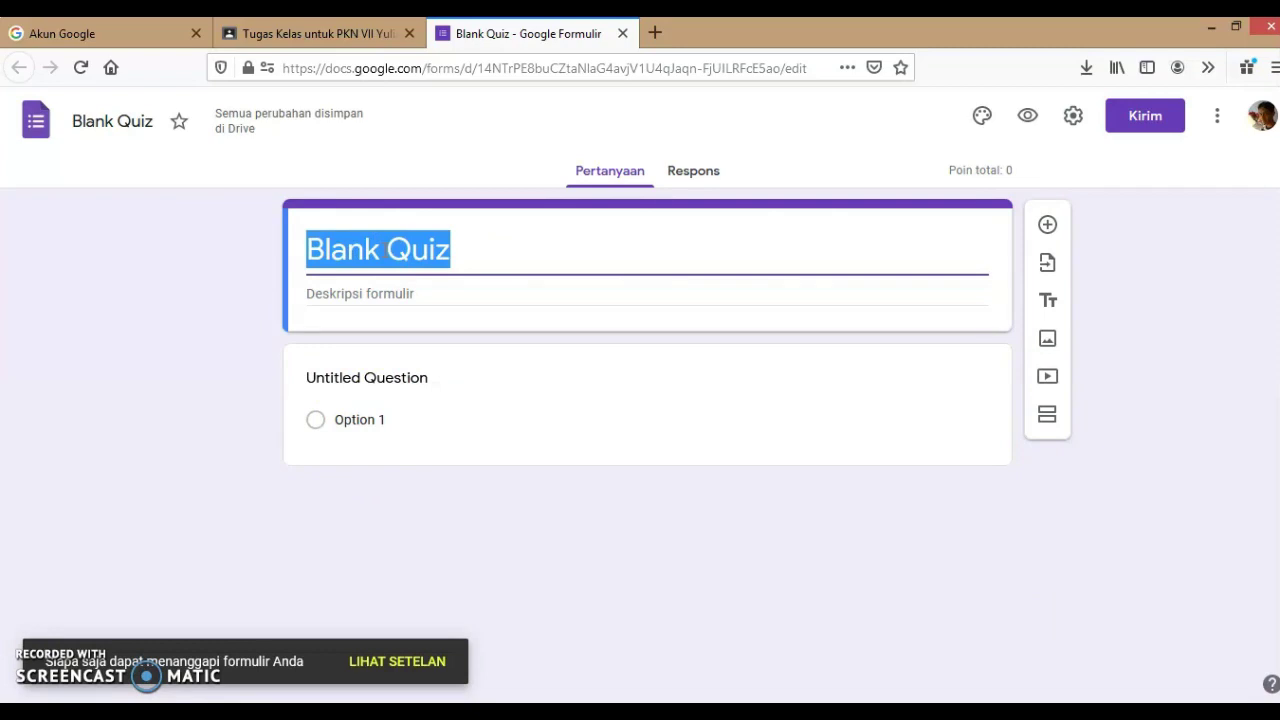
text(La)
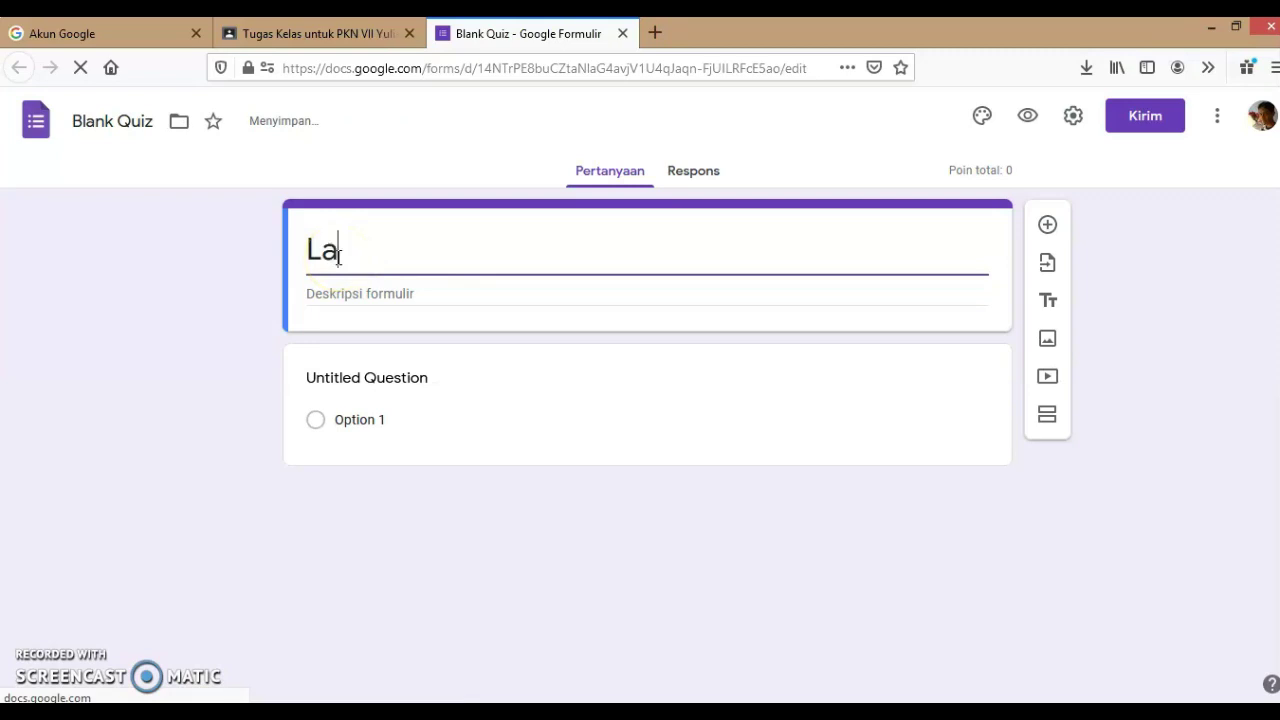
text(tihan)
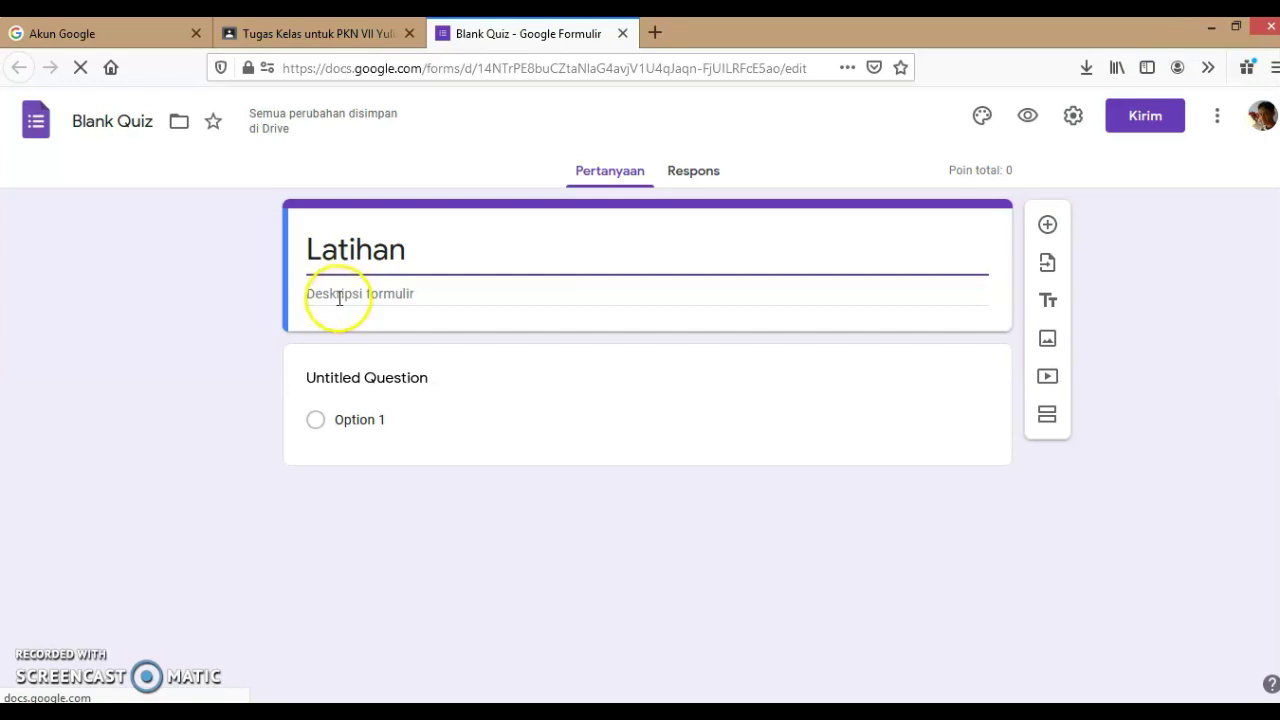
click(333, 295)
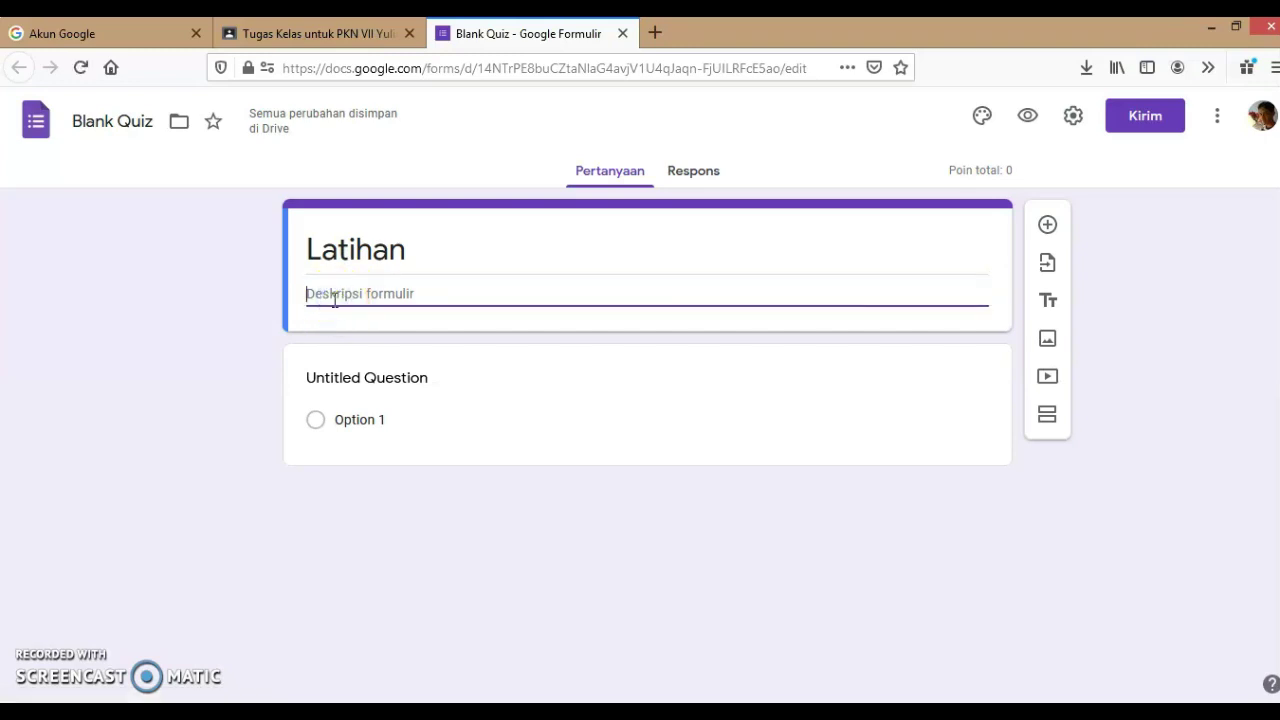
text(Materi )
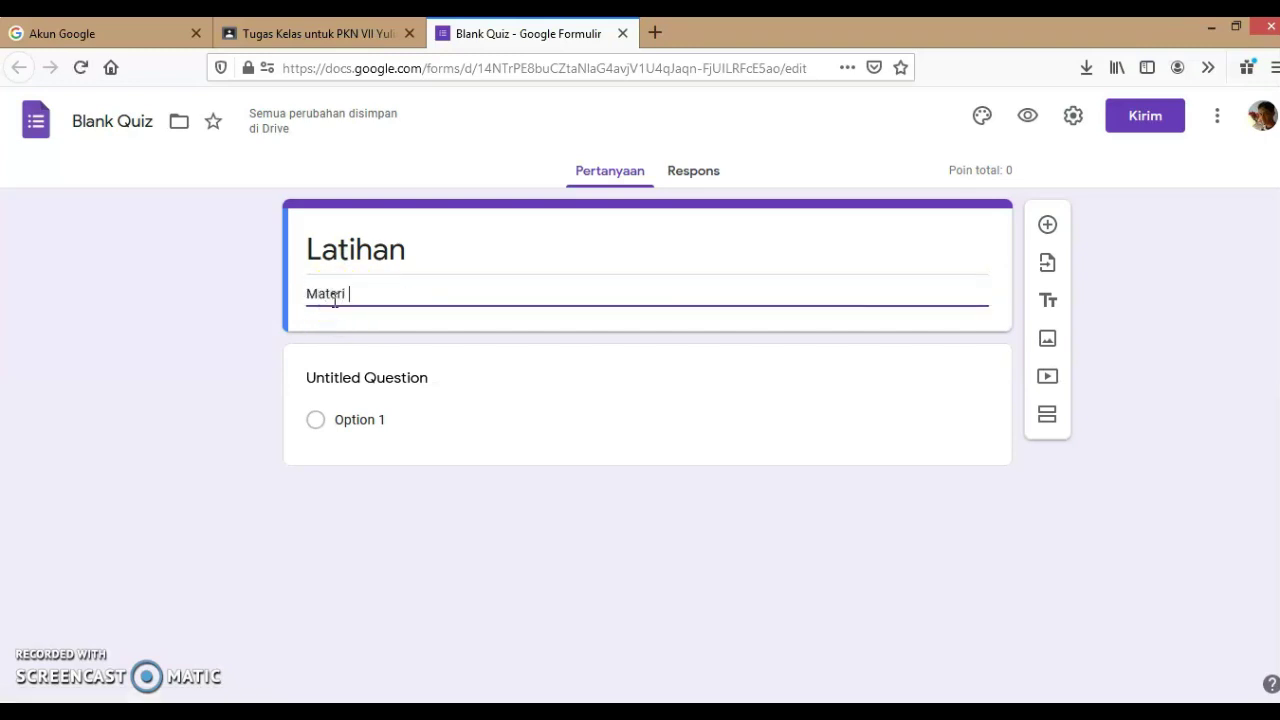
text(HAM)
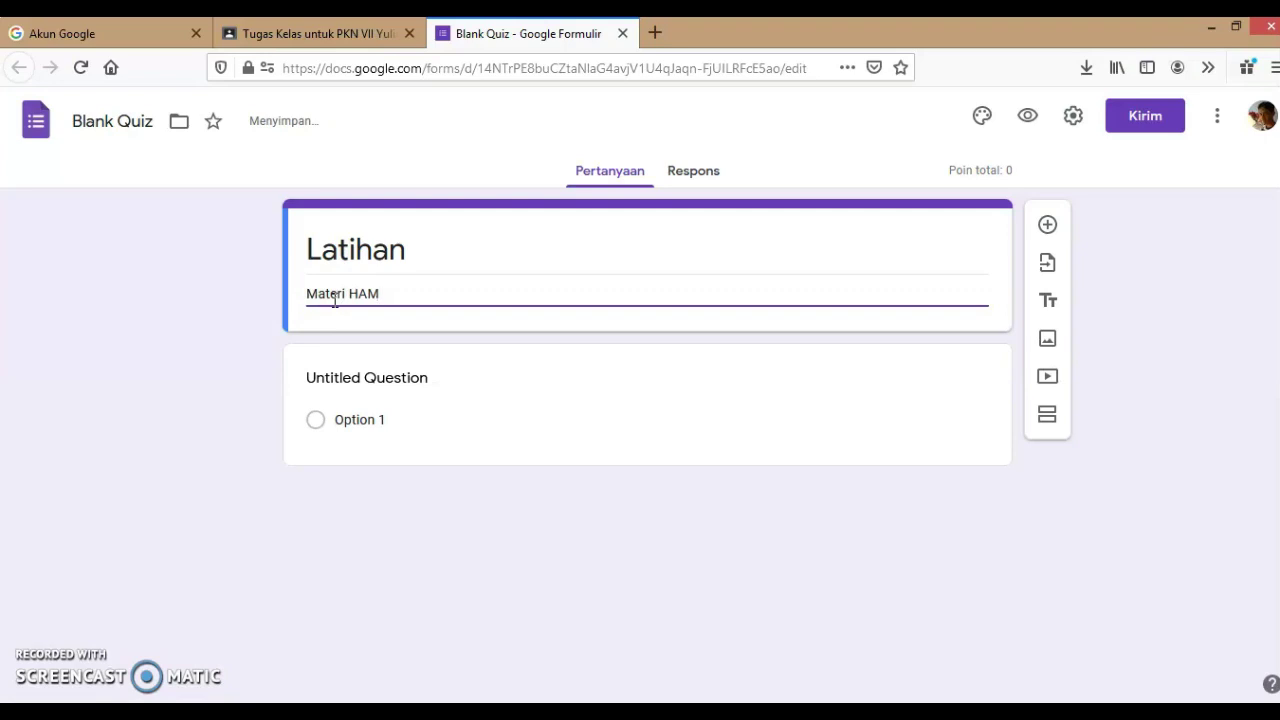
click(363, 379)
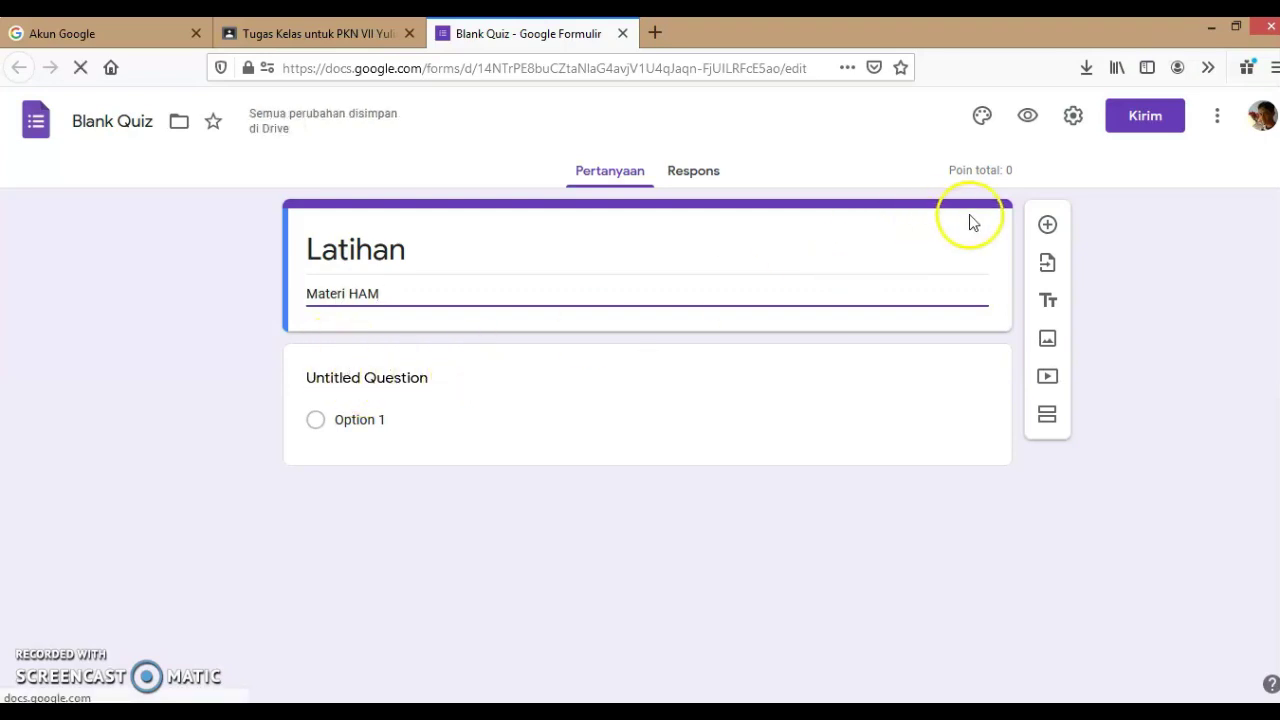
Insert the photo of a runner's legs in tall grass from the Kantor dan Sekolah themes as the form header
click(983, 120)
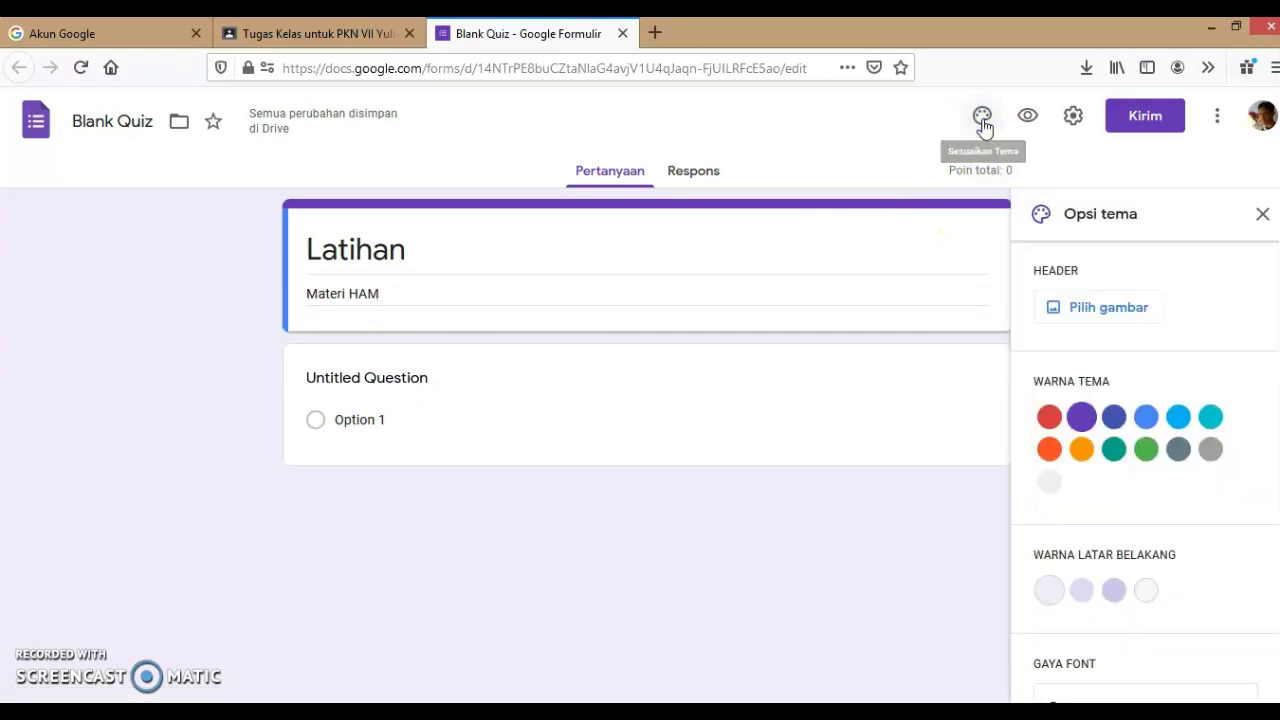
click(1100, 310)
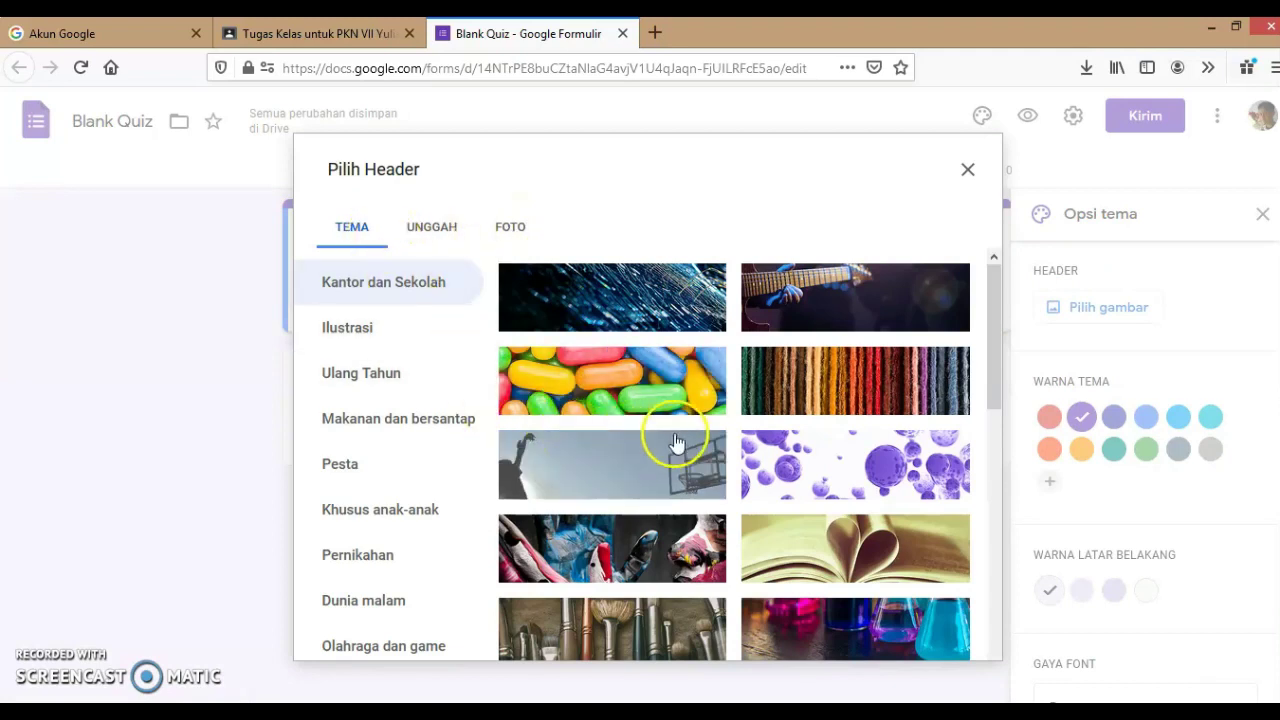
scroll(784, 422, down, 3)
scroll(823, 448, down, 10)
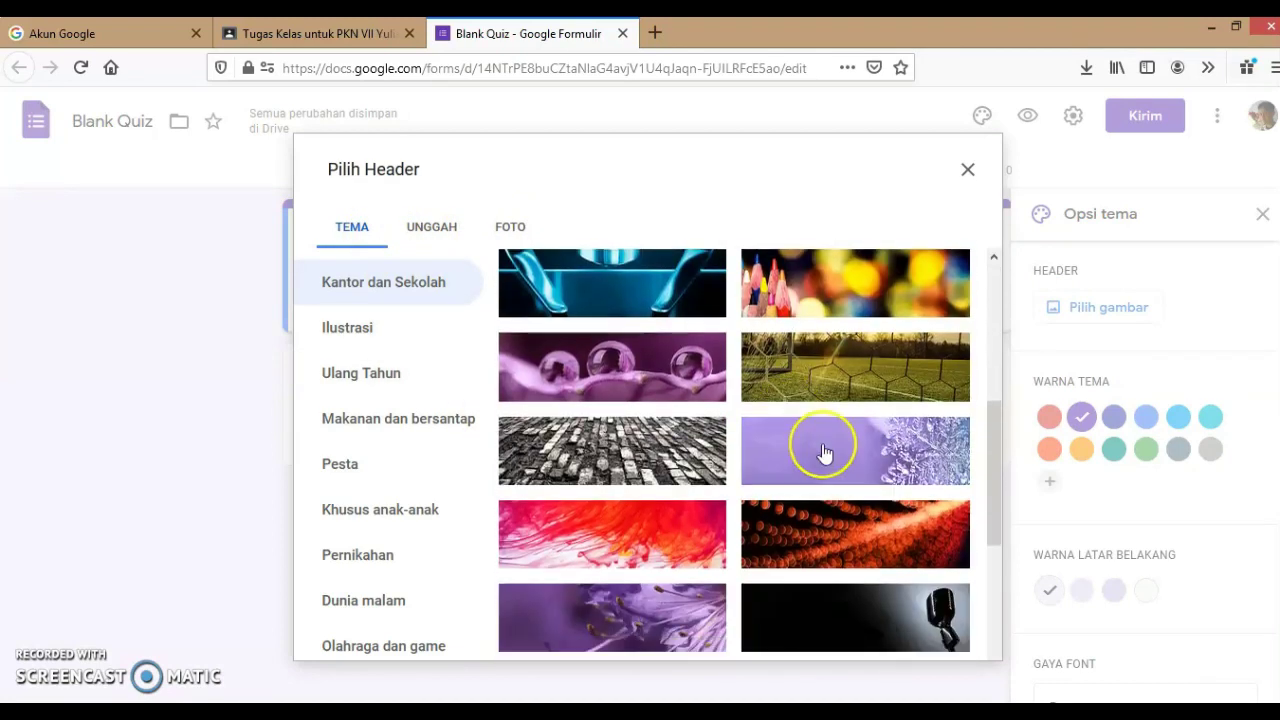
scroll(823, 448, down, 3)
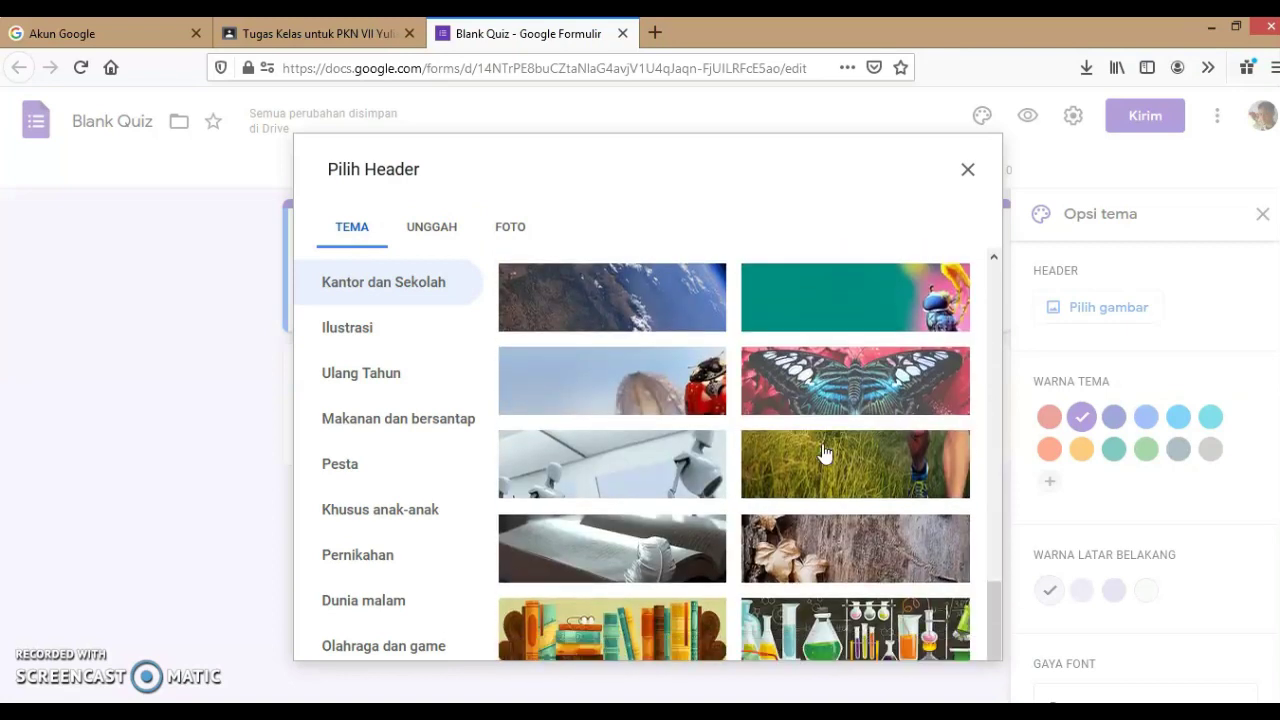
click(815, 393)
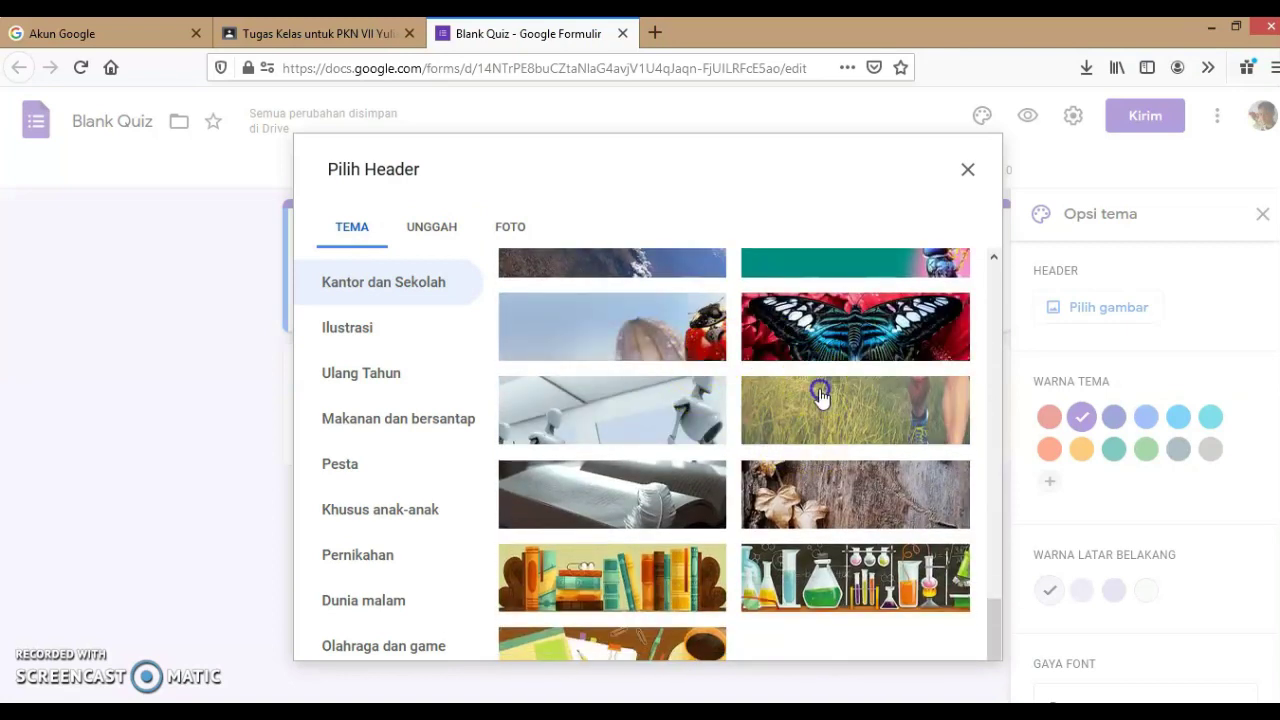
click(820, 398)
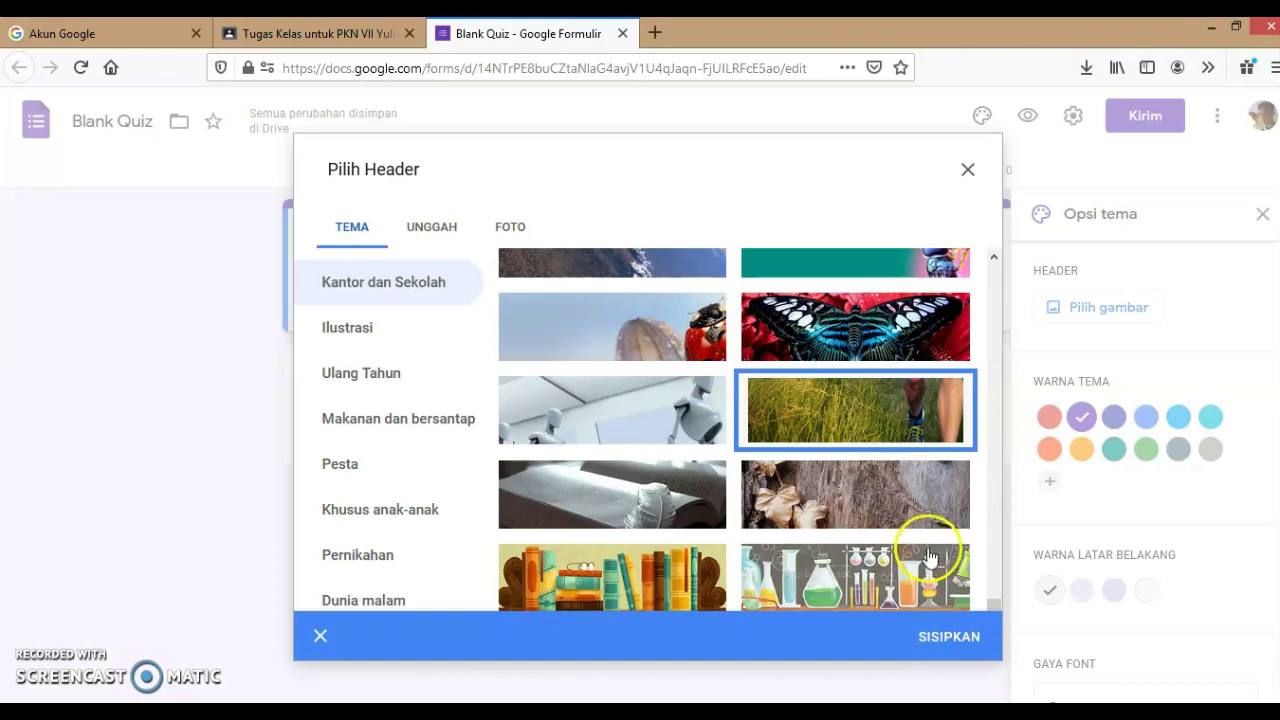
click(940, 637)
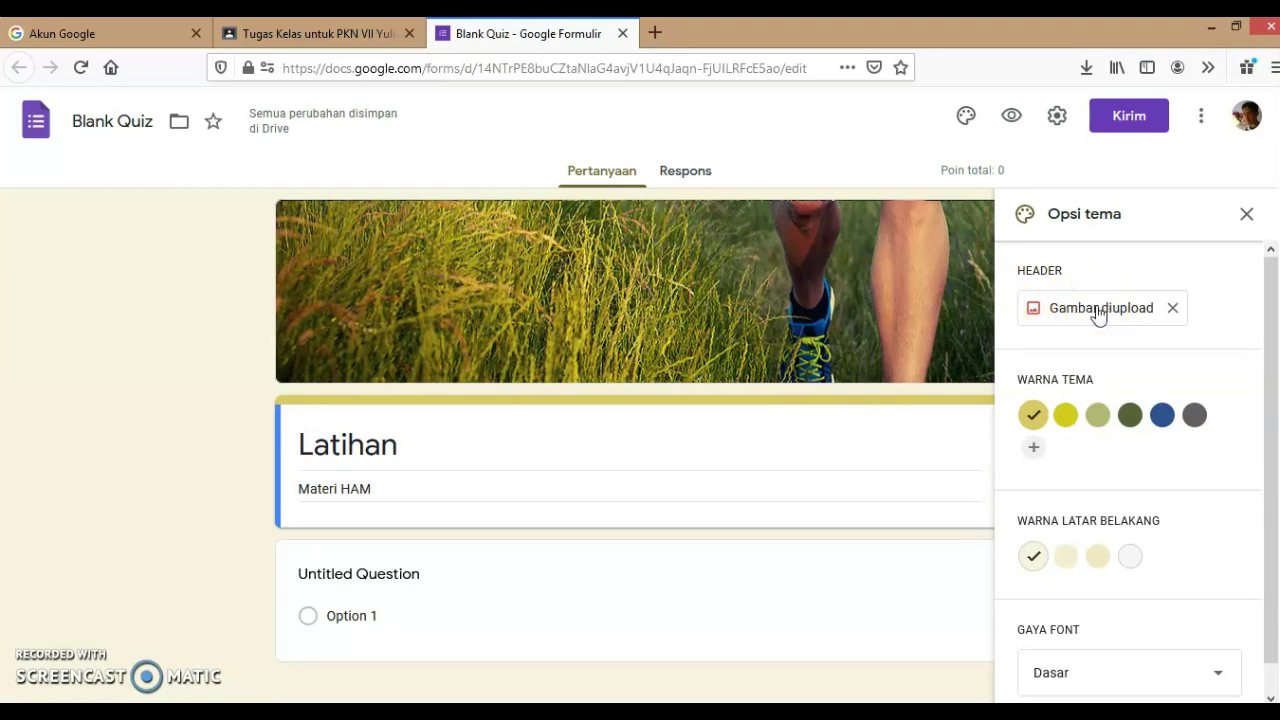
Replace the header with an uploaded photo of the red-roofed school building, moving the crop area slightly upward
click(1097, 310)
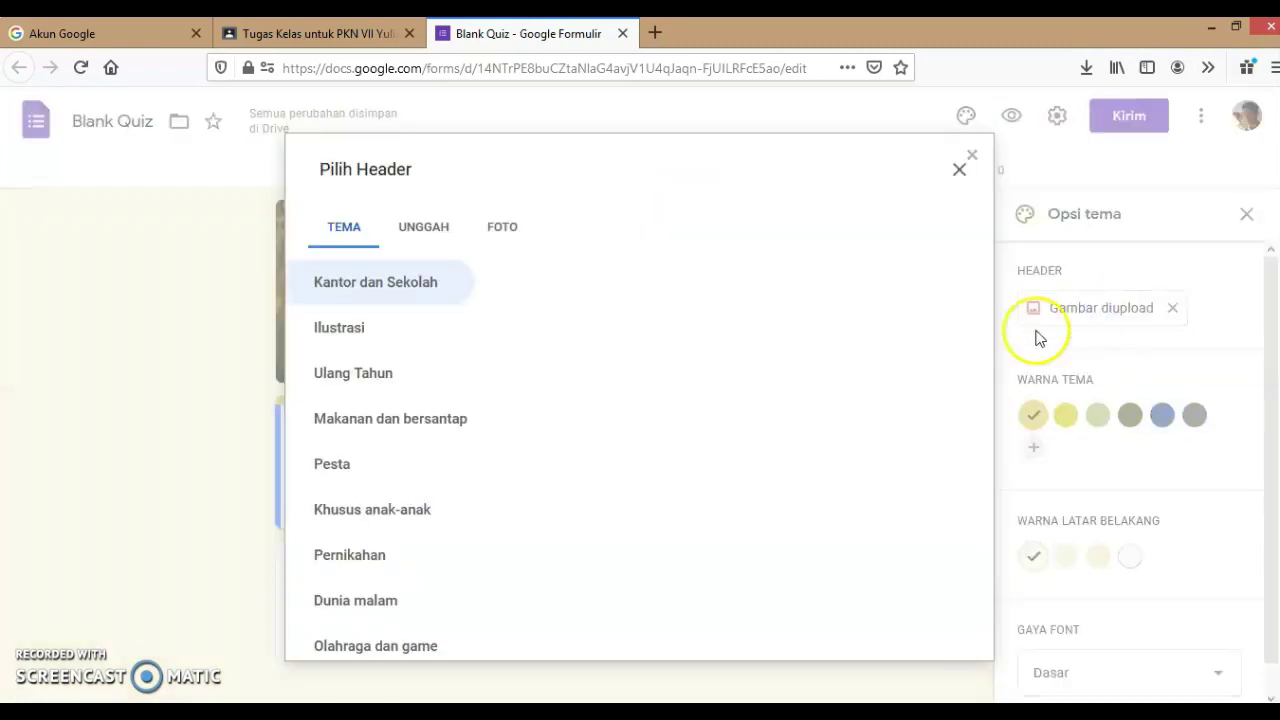
click(424, 228)
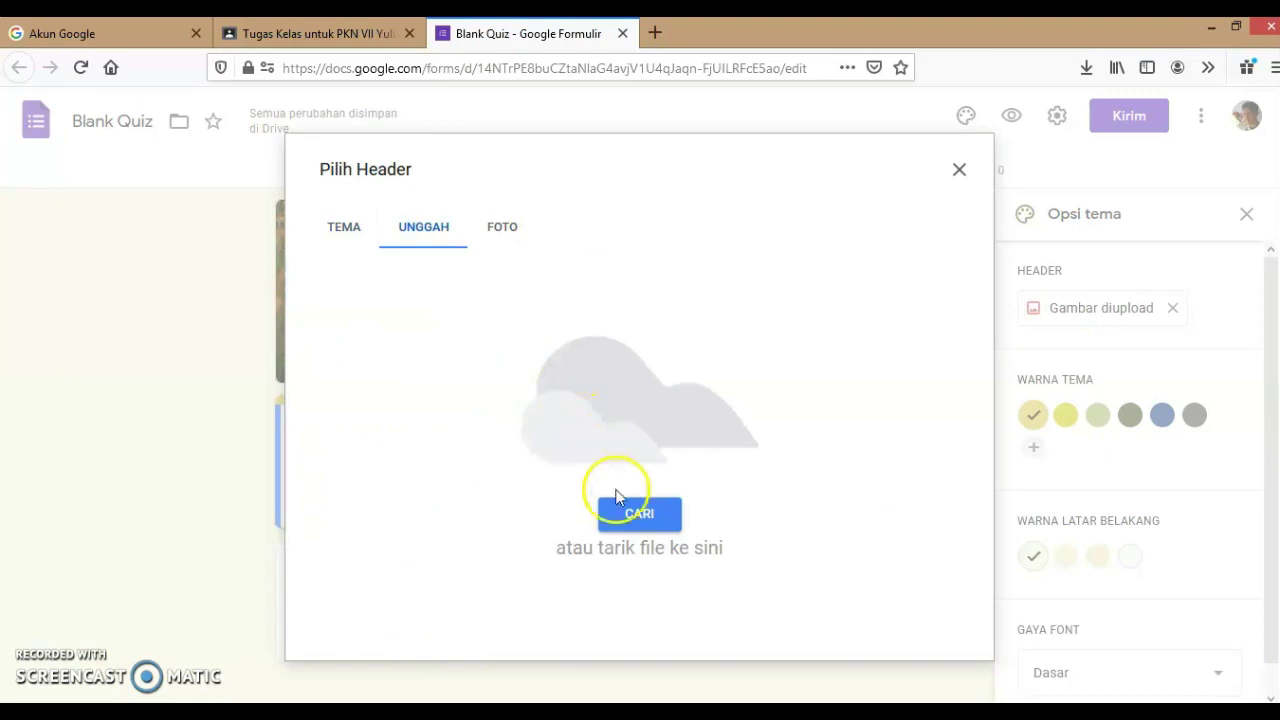
click(630, 517)
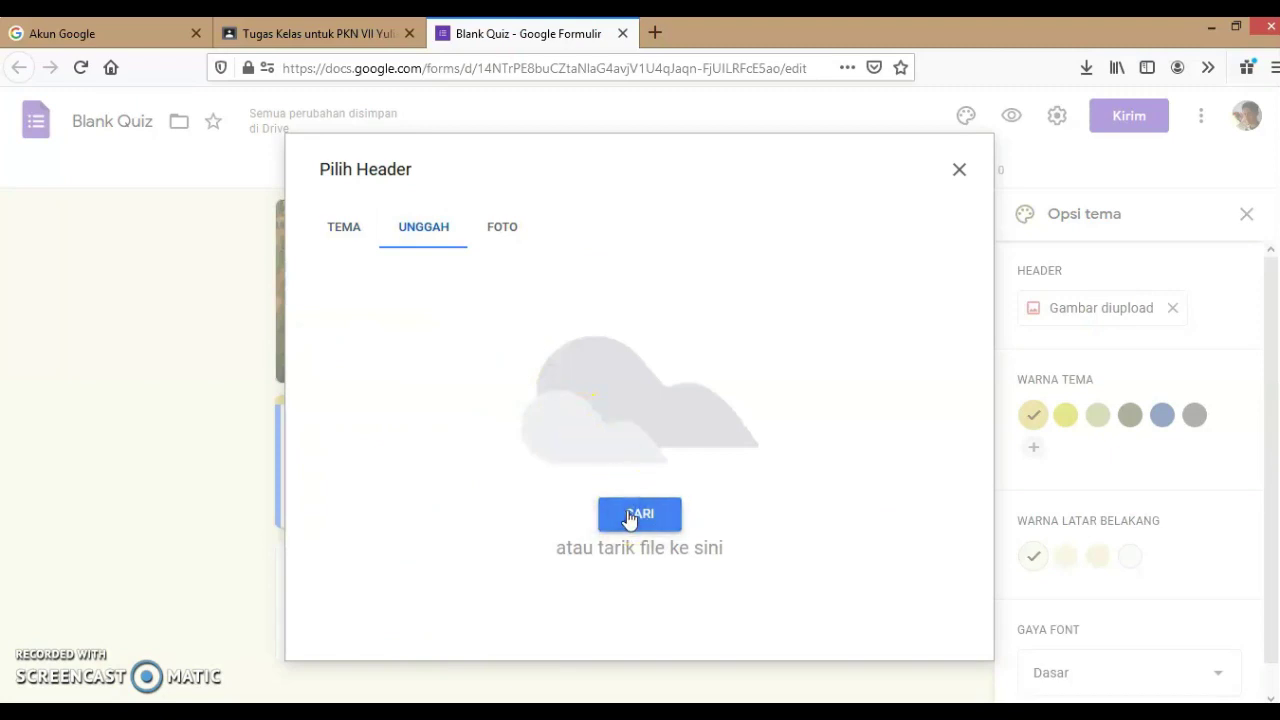
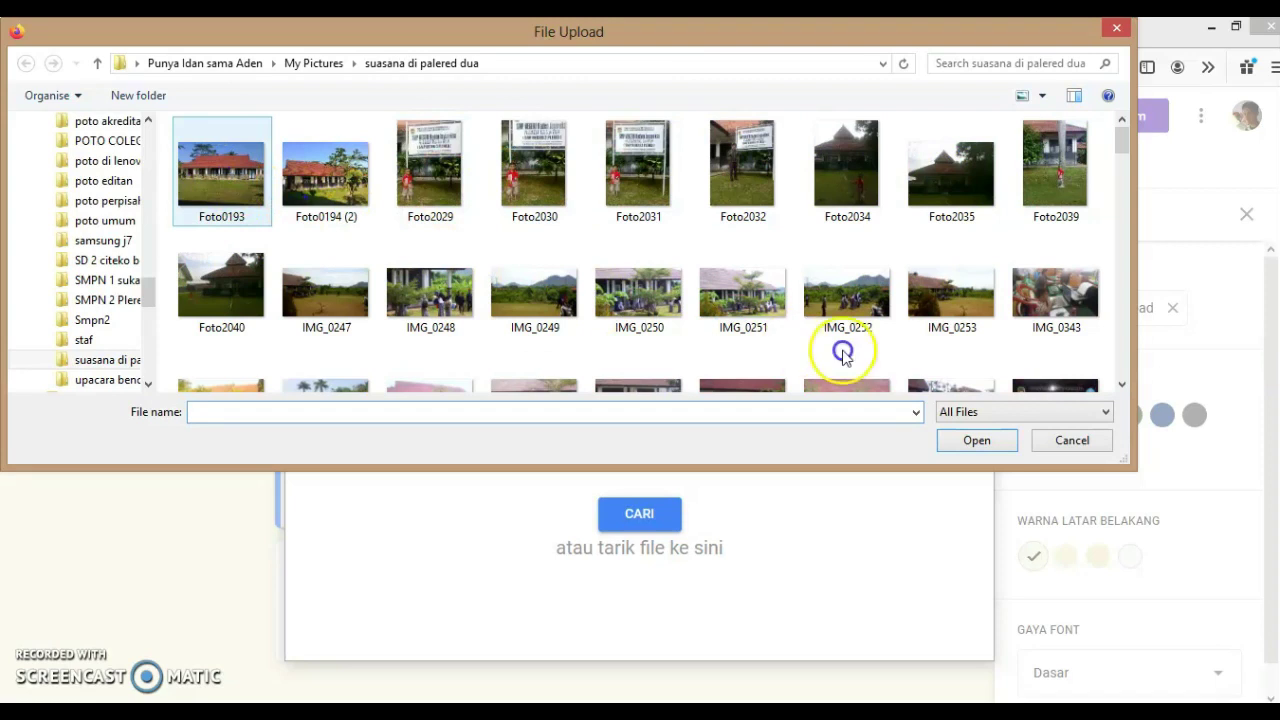
click(978, 440)
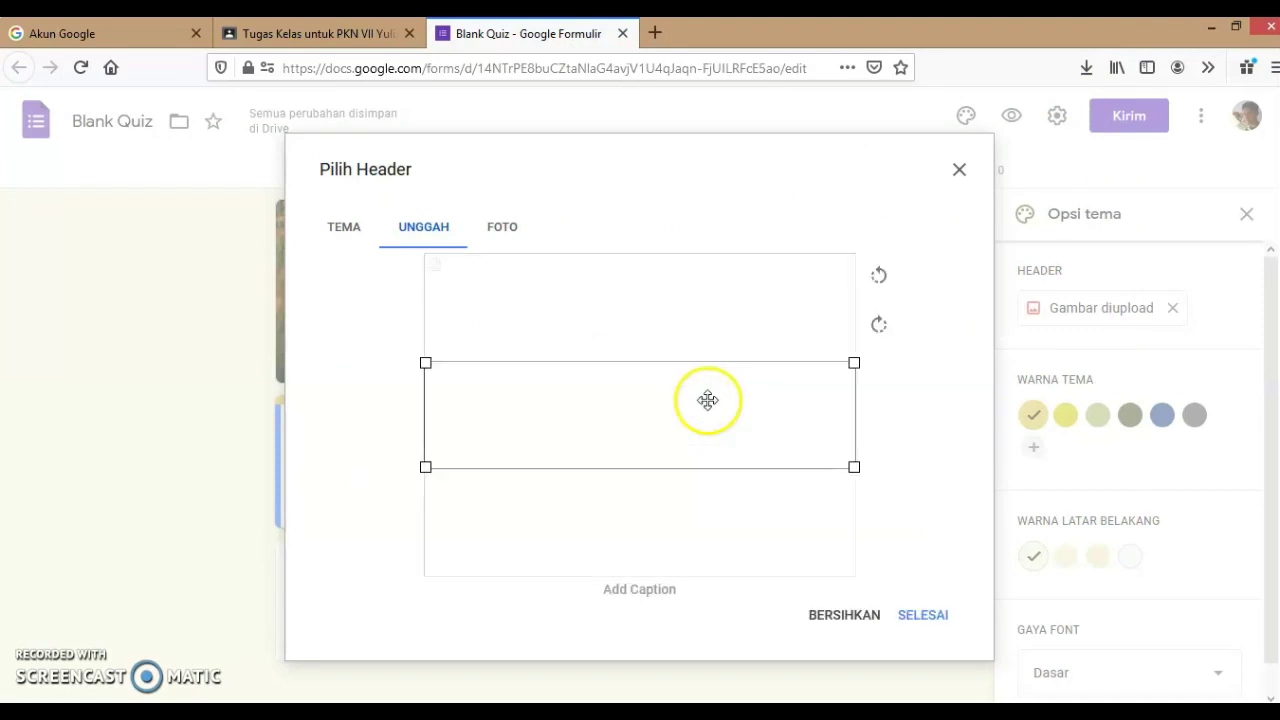
click(852, 362)
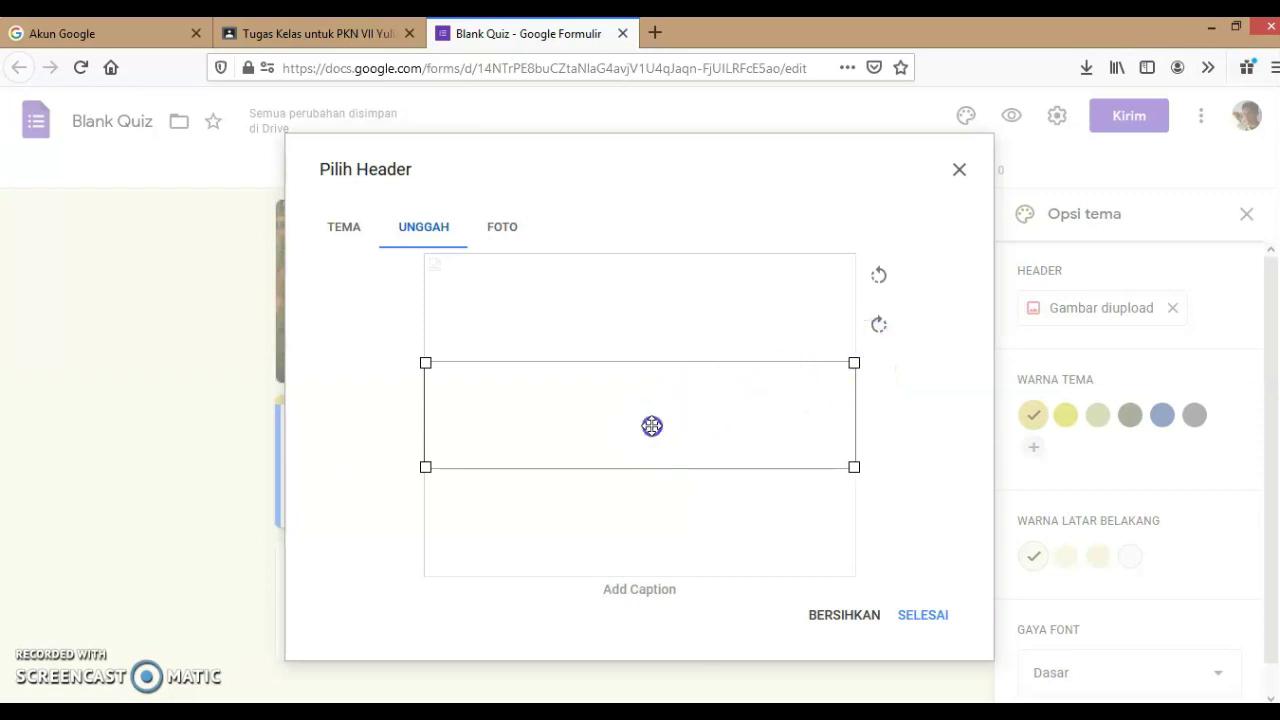
drag(651, 423, 649, 396)
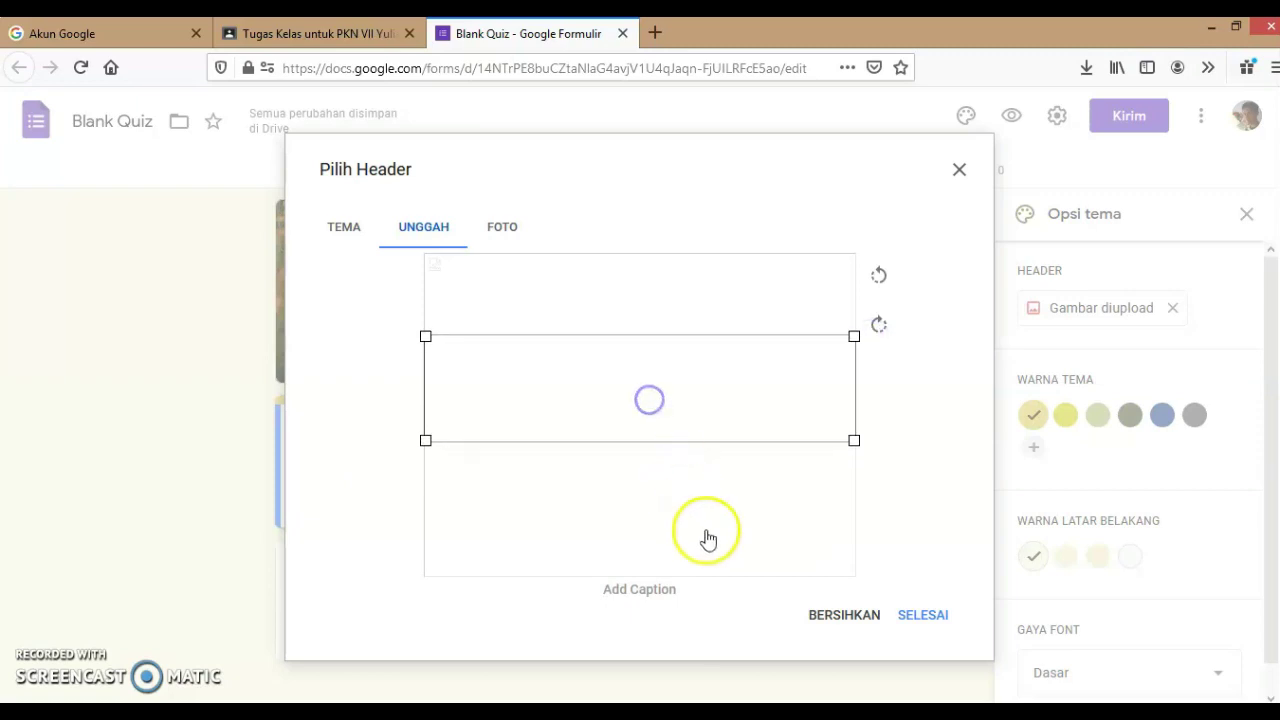
click(921, 616)
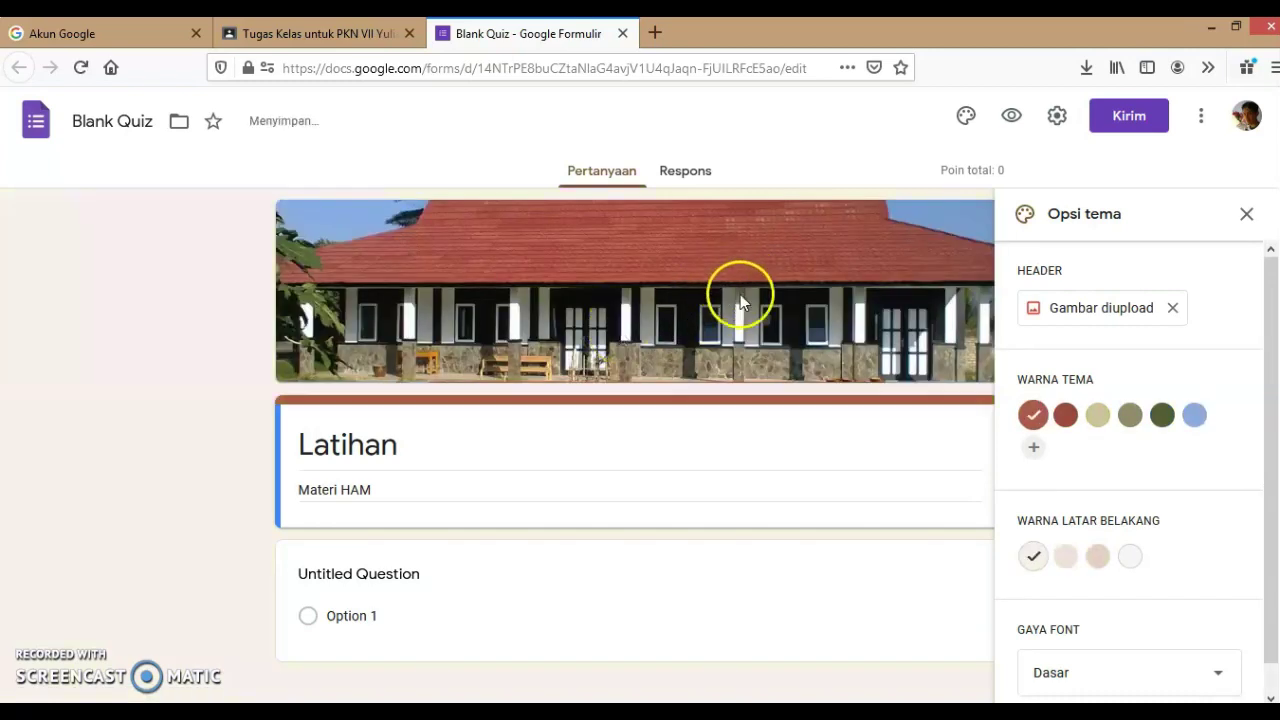
Add the custom green theme colour #15ff00 and choose the darkest green background shade for the form
click(1034, 445)
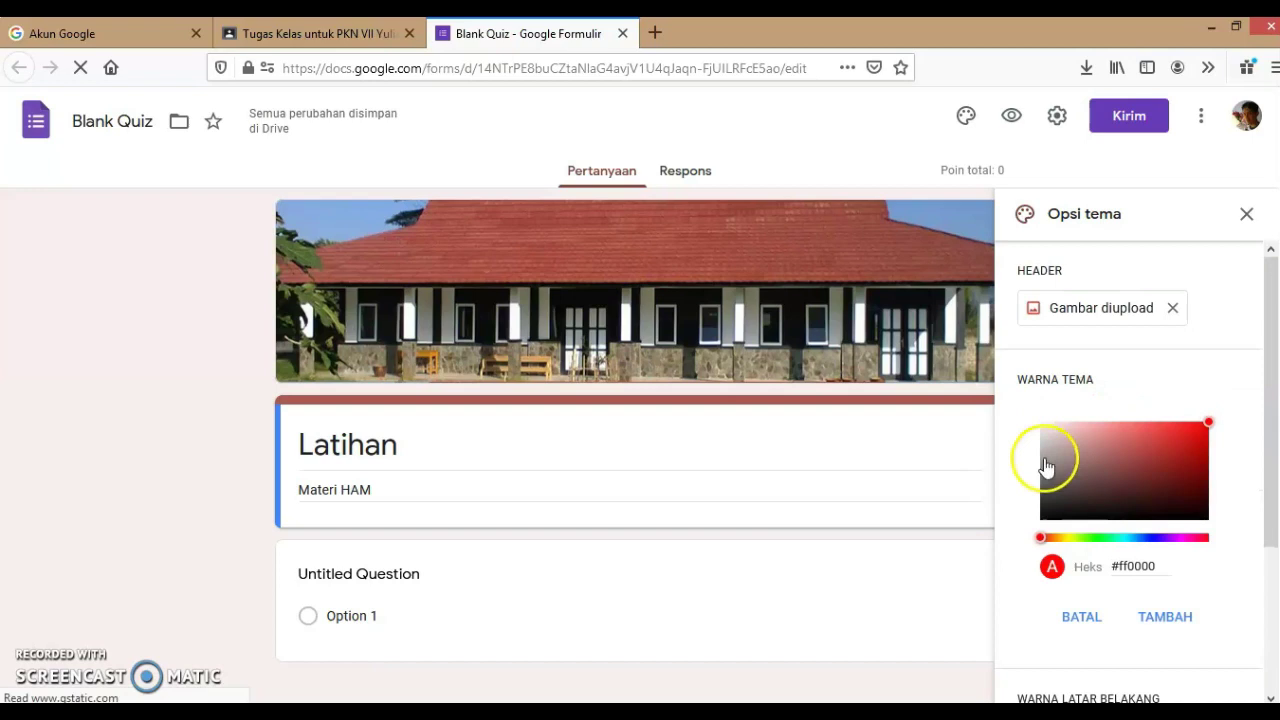
click(1094, 538)
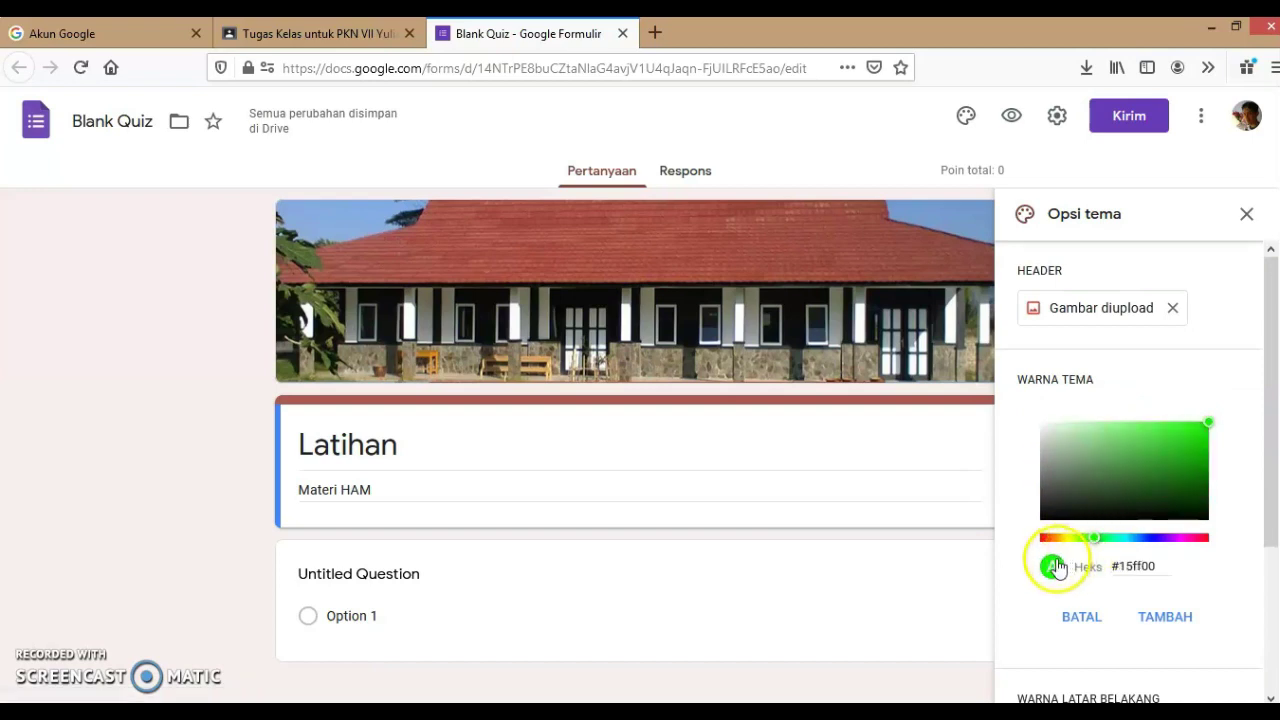
click(1163, 617)
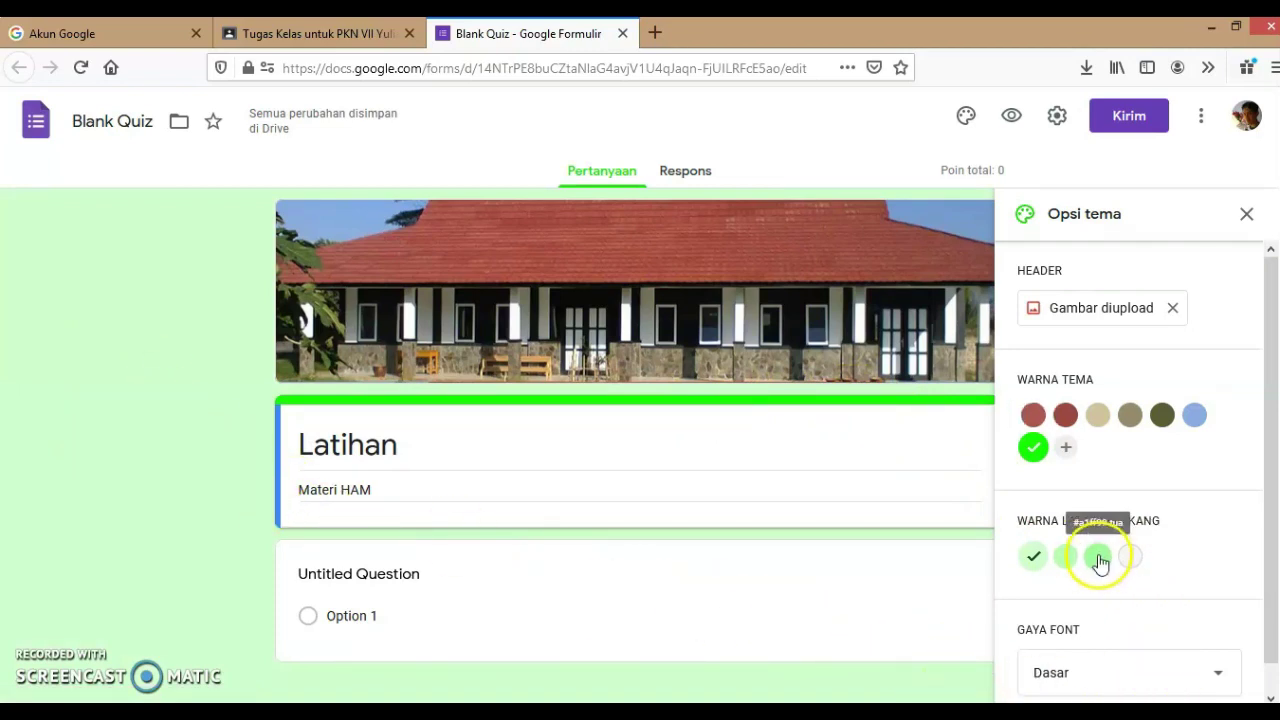
click(1098, 557)
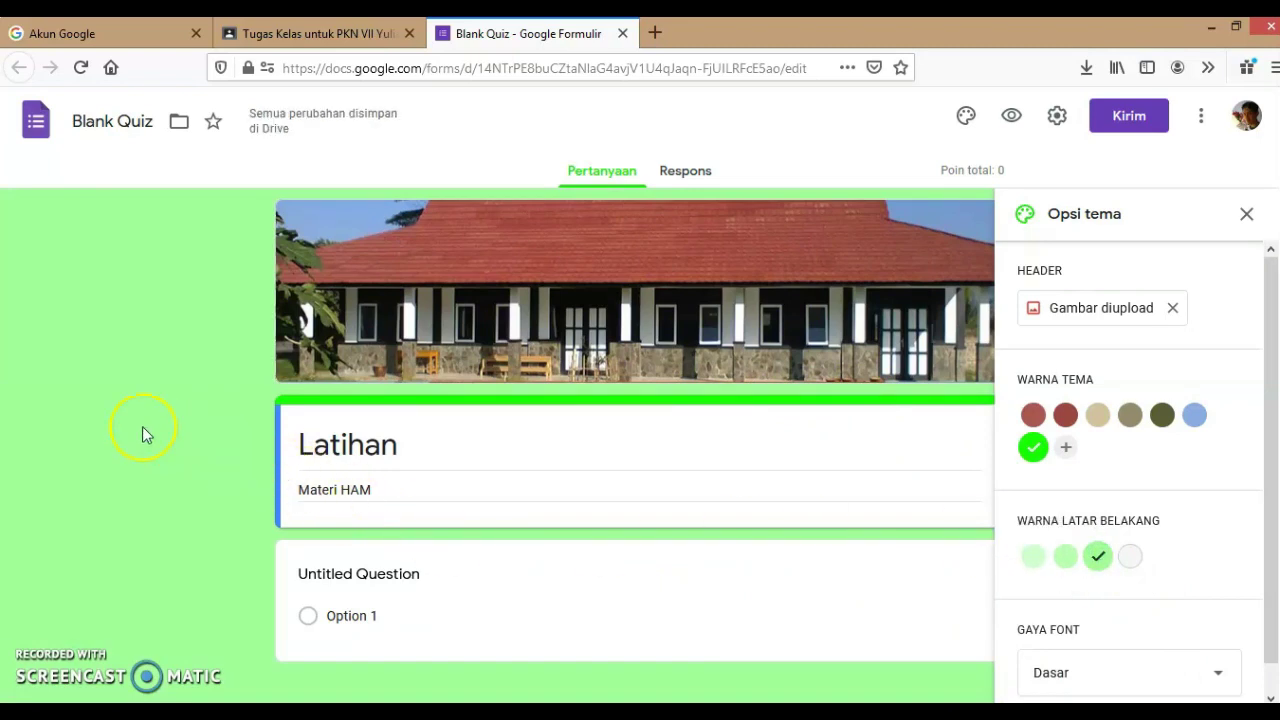
Choose Dasar as the form's font style
scroll(1070, 519, down, 1)
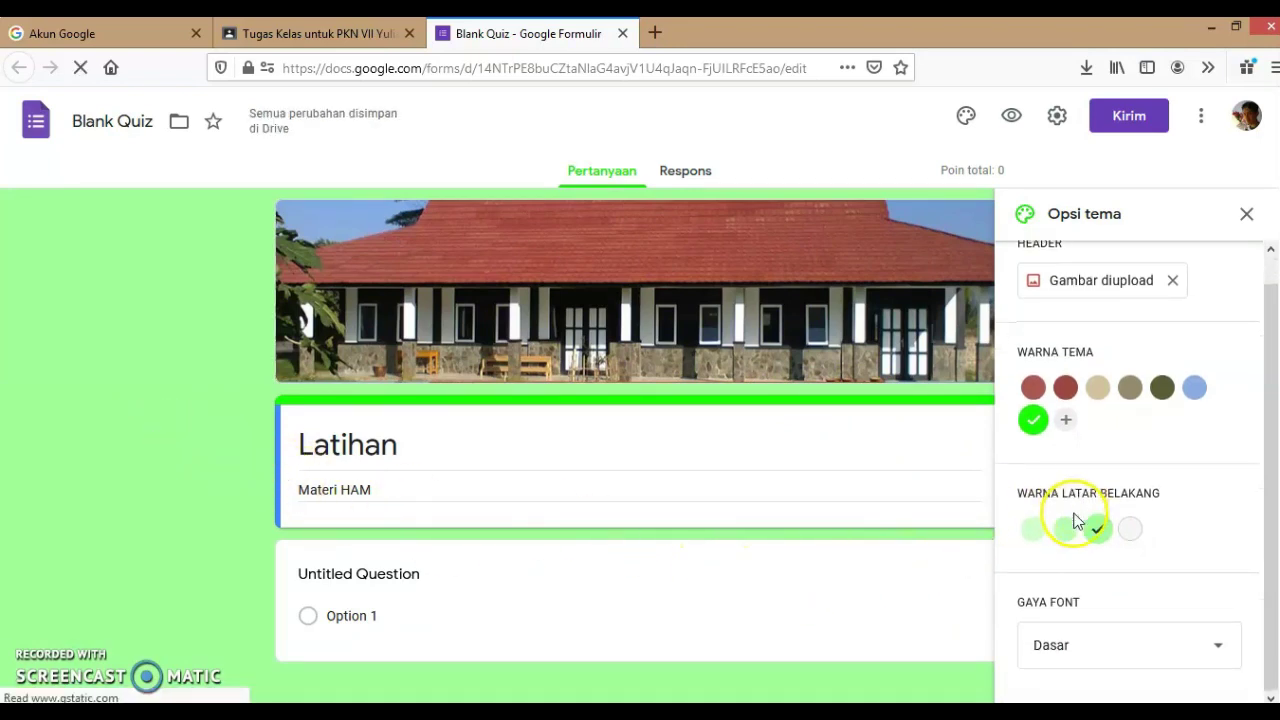
scroll(1075, 519, down, 1)
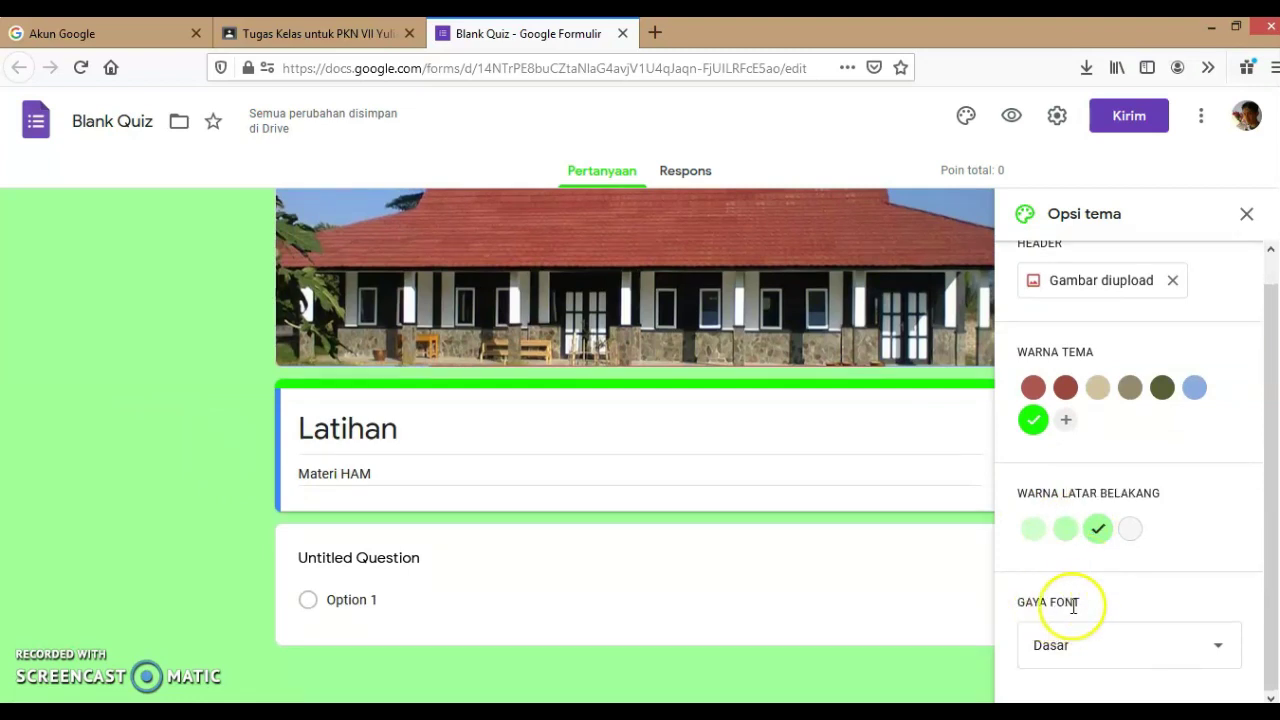
click(1205, 655)
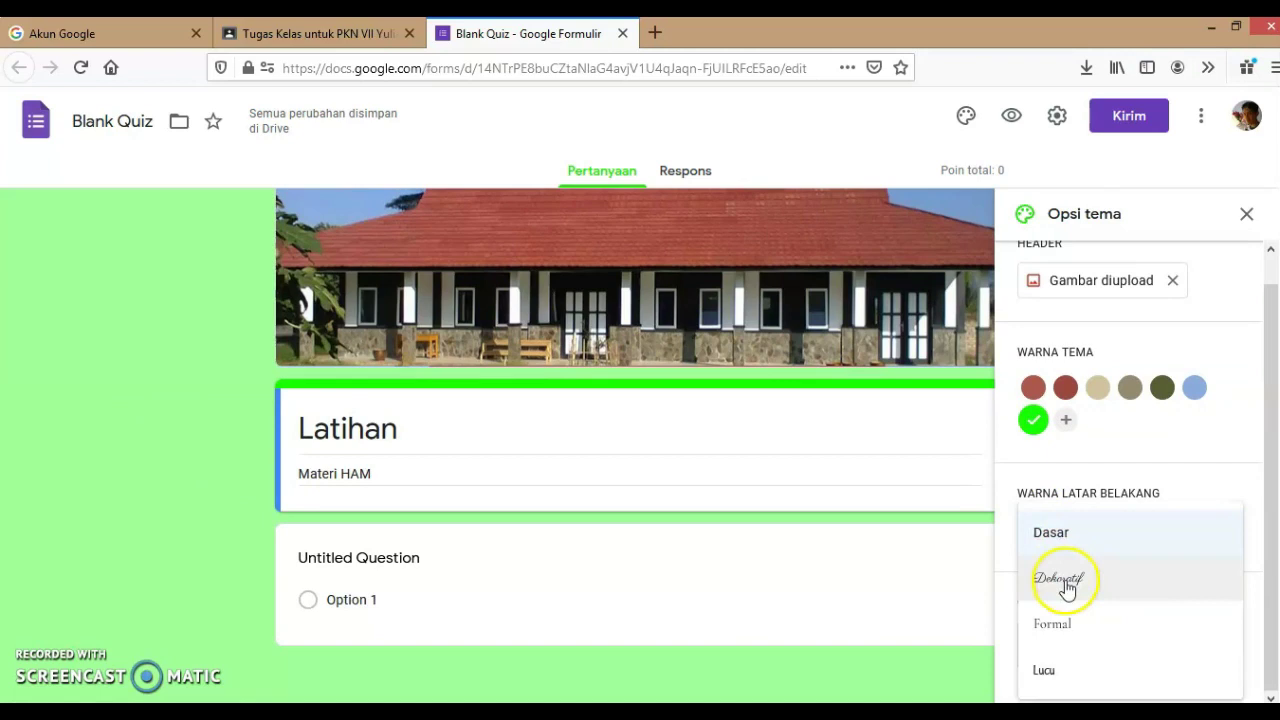
click(1052, 538)
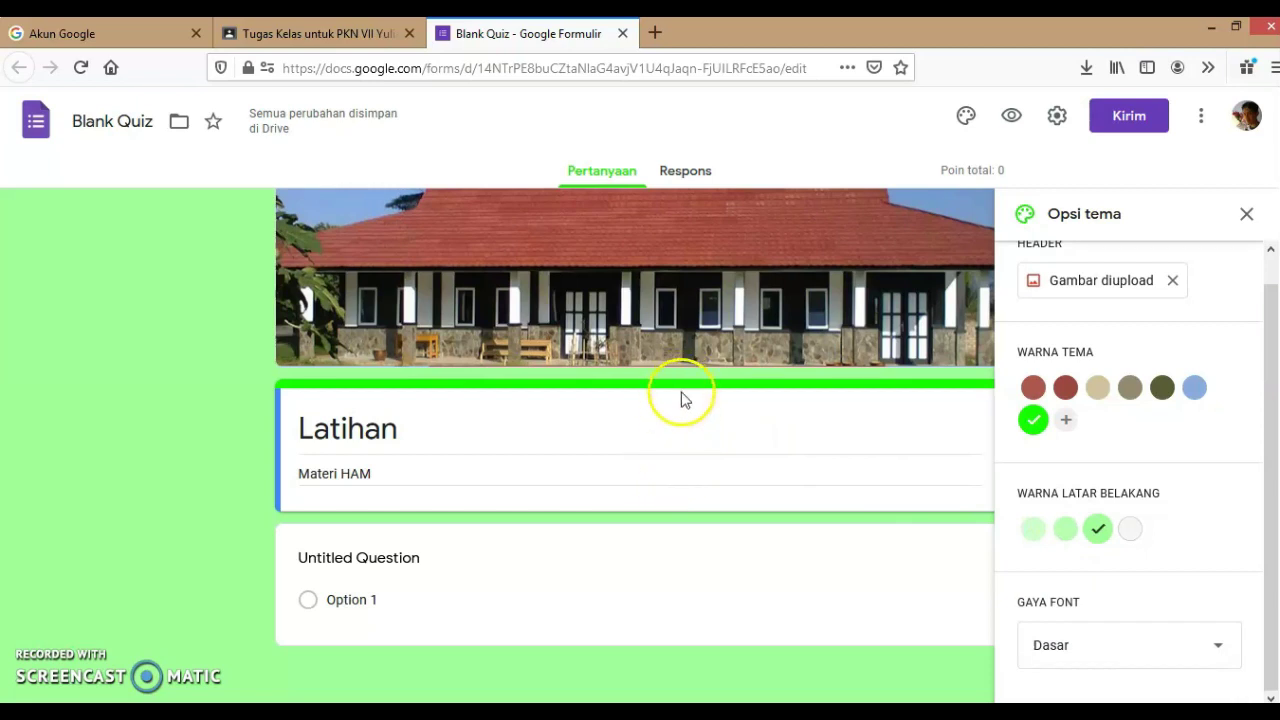
Set the form to shuffle question order with the confirmation message "Terimakasih kalian sudah mengerjakan", and save the settings
click(1056, 130)
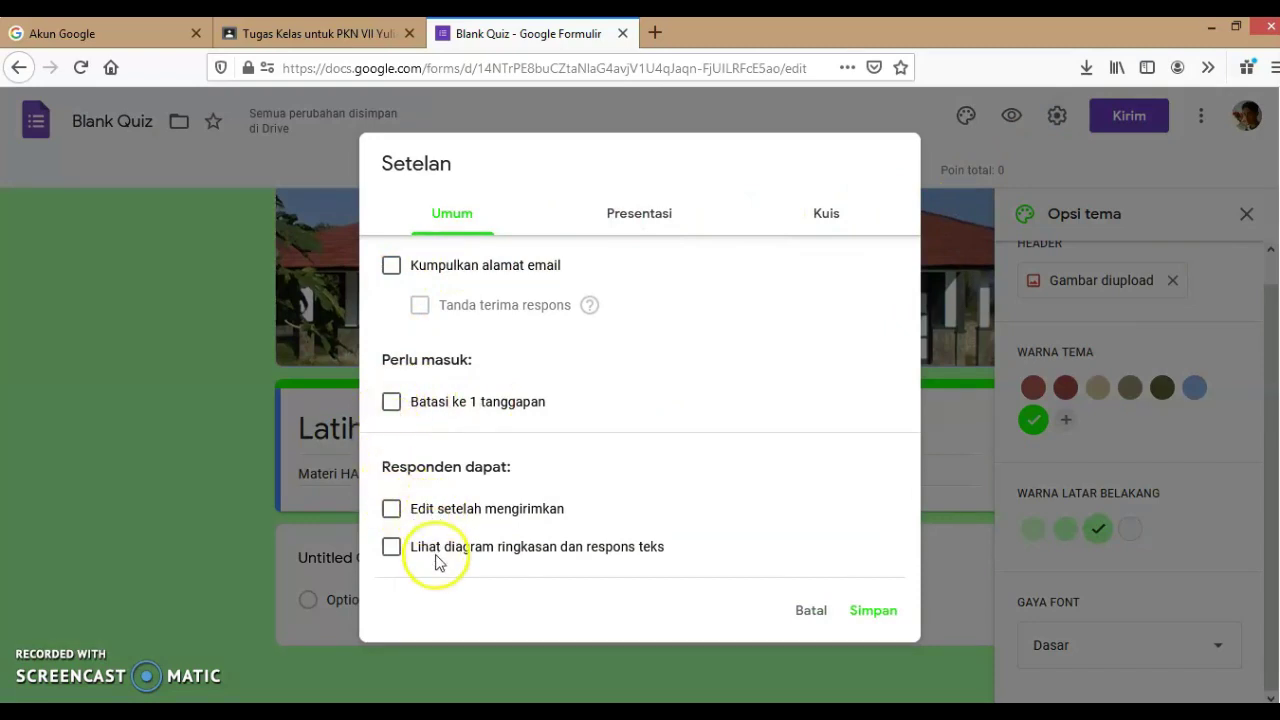
click(626, 220)
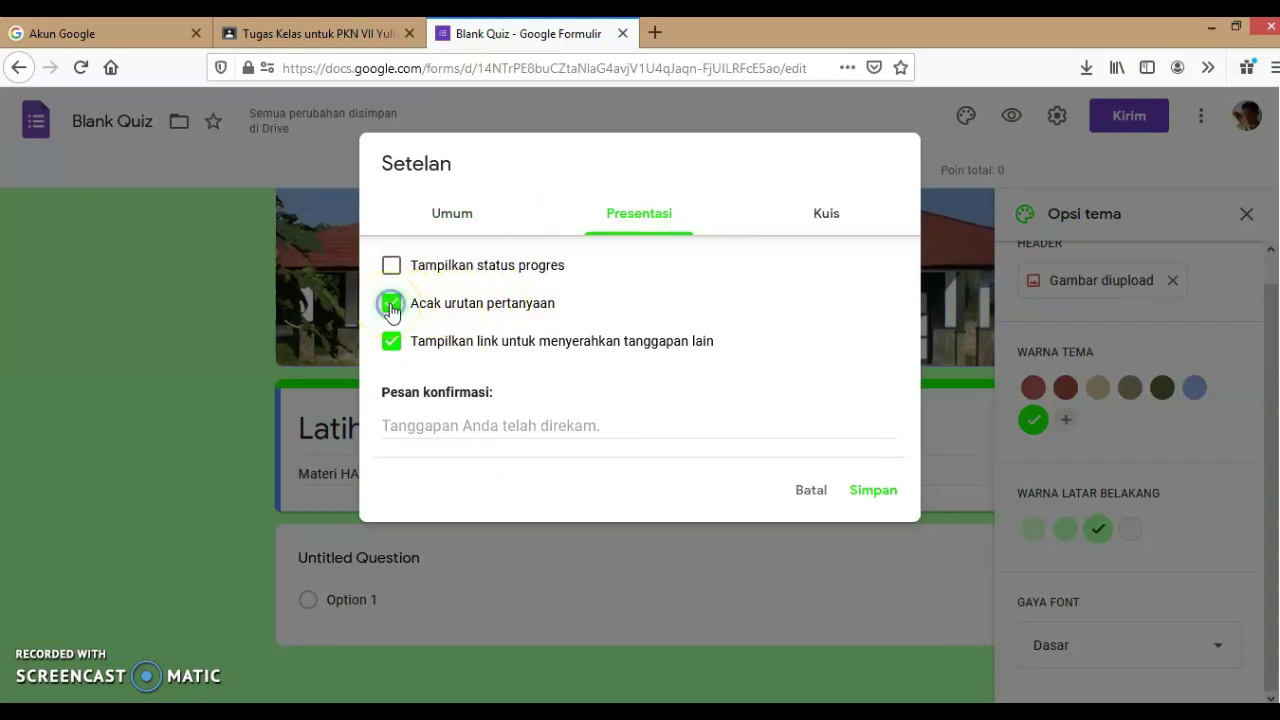
click(406, 428)
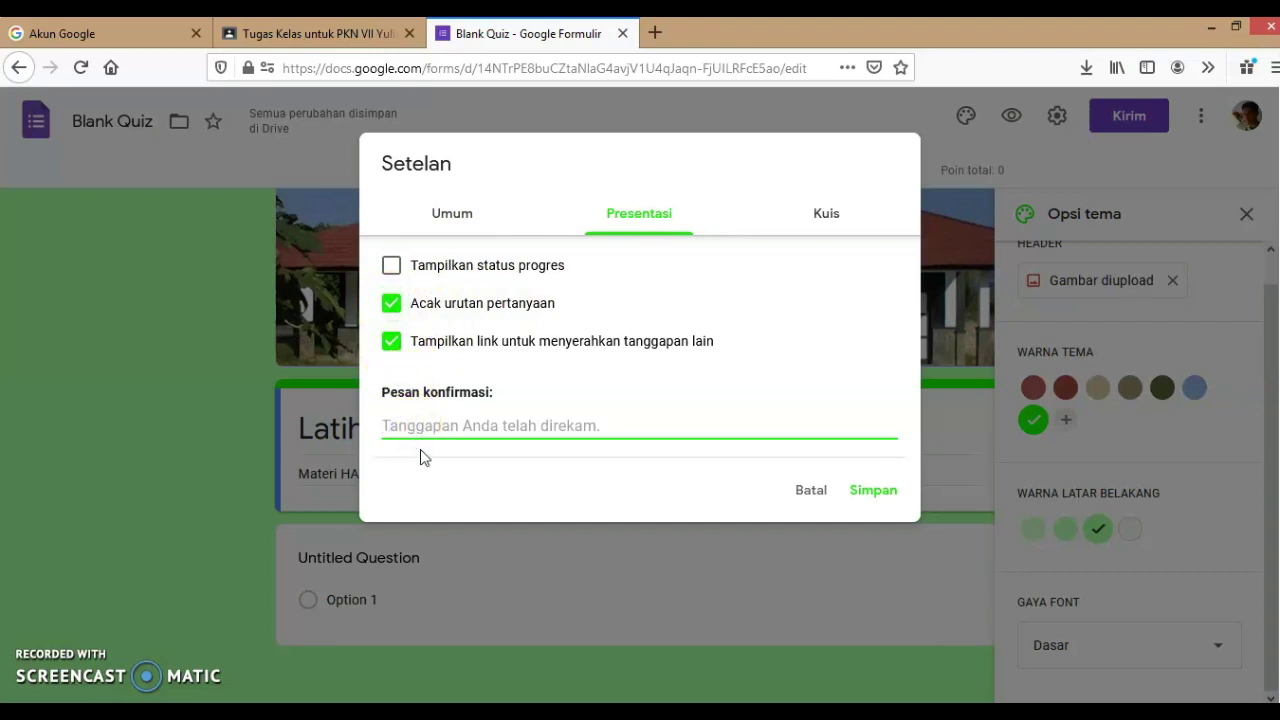
text(T)
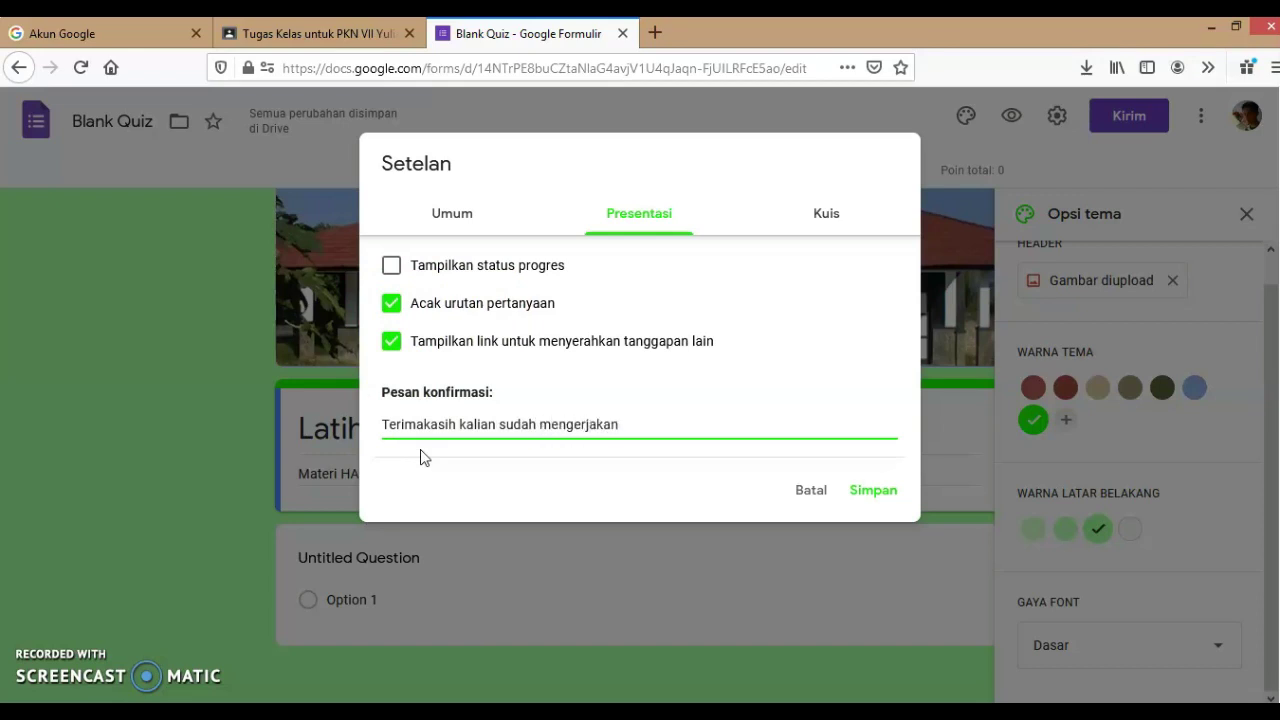
click(826, 215)
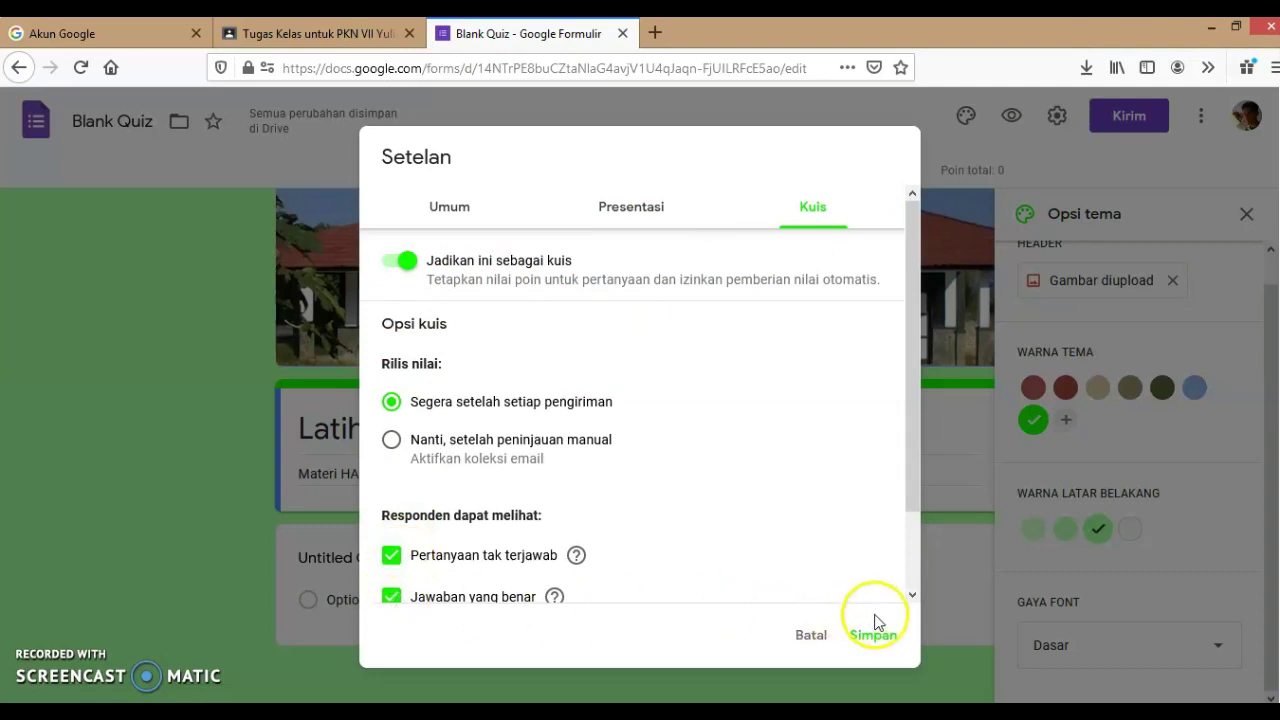
click(873, 640)
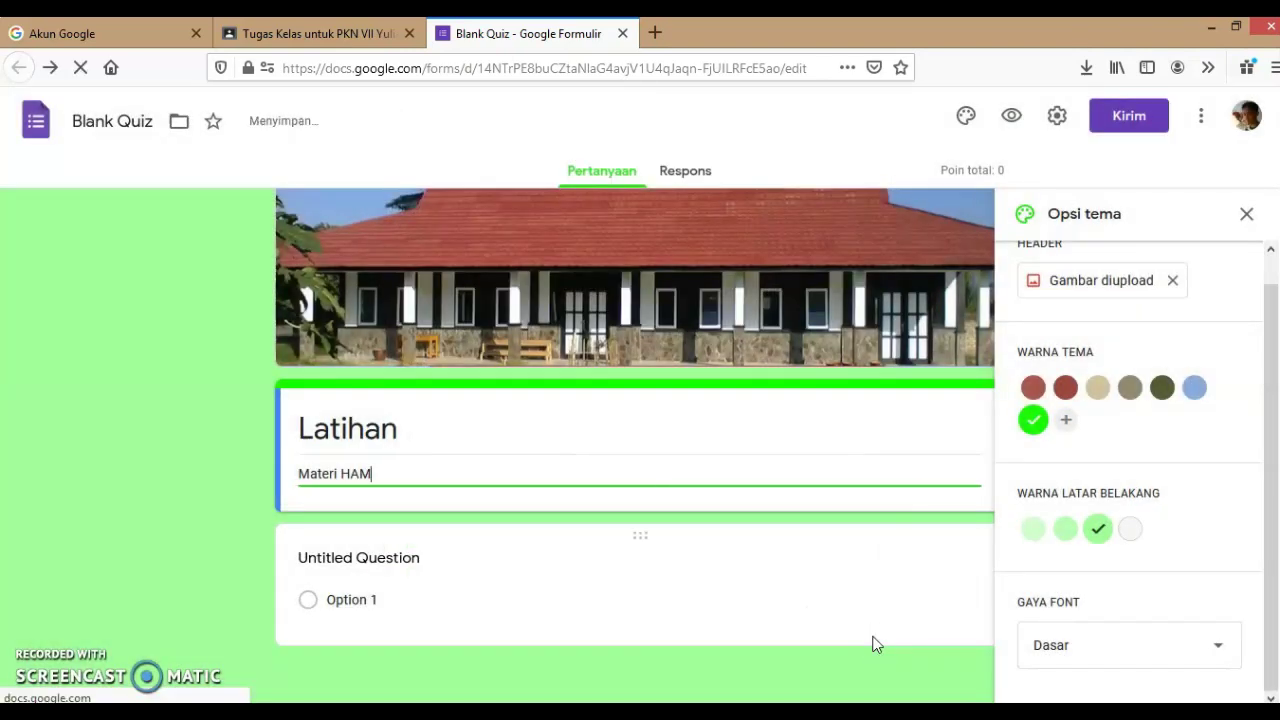
Turn the untitled question into a required short-answer question "Nama Siswa" and close the theme options
click(357, 566)
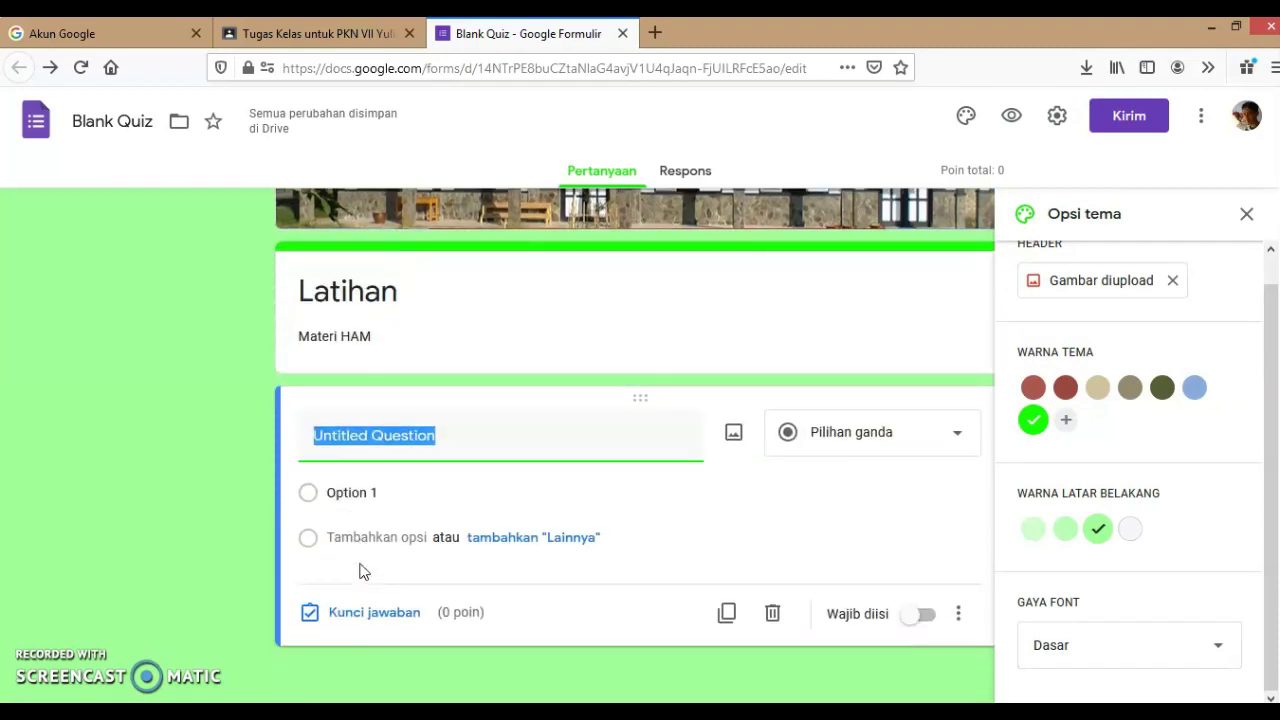
text(Nama Siswa)
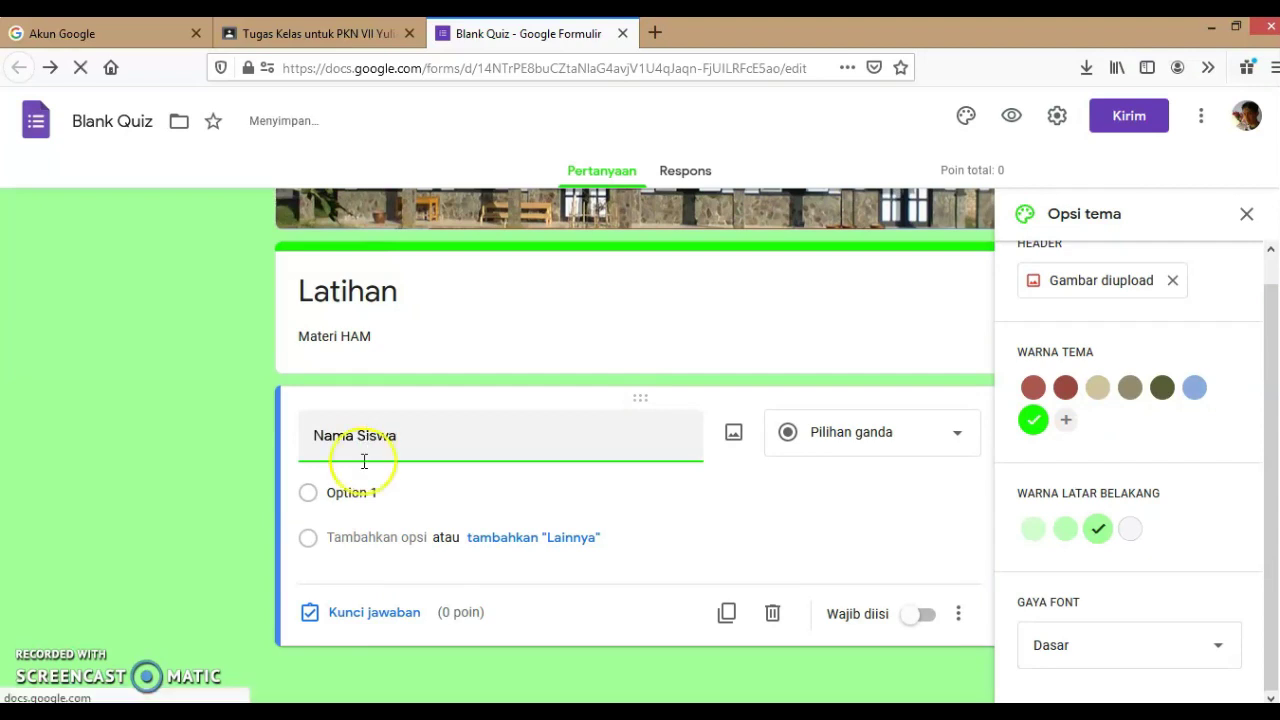
click(957, 432)
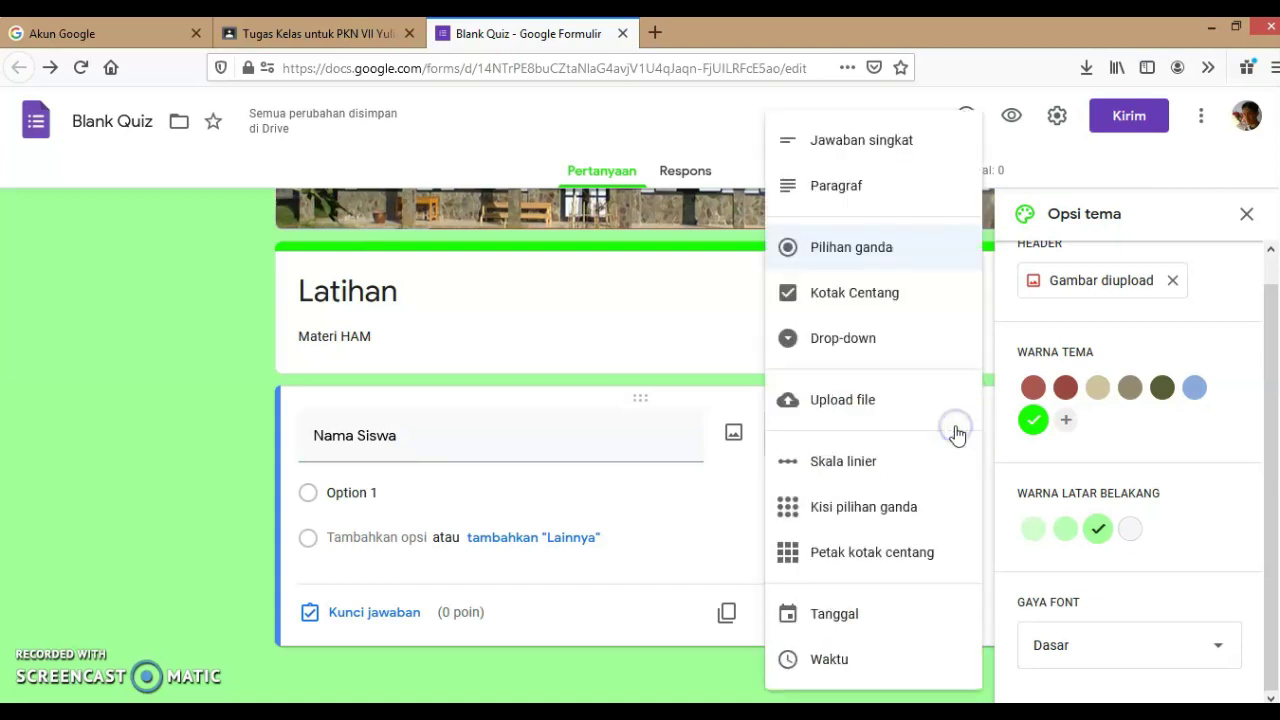
click(861, 146)
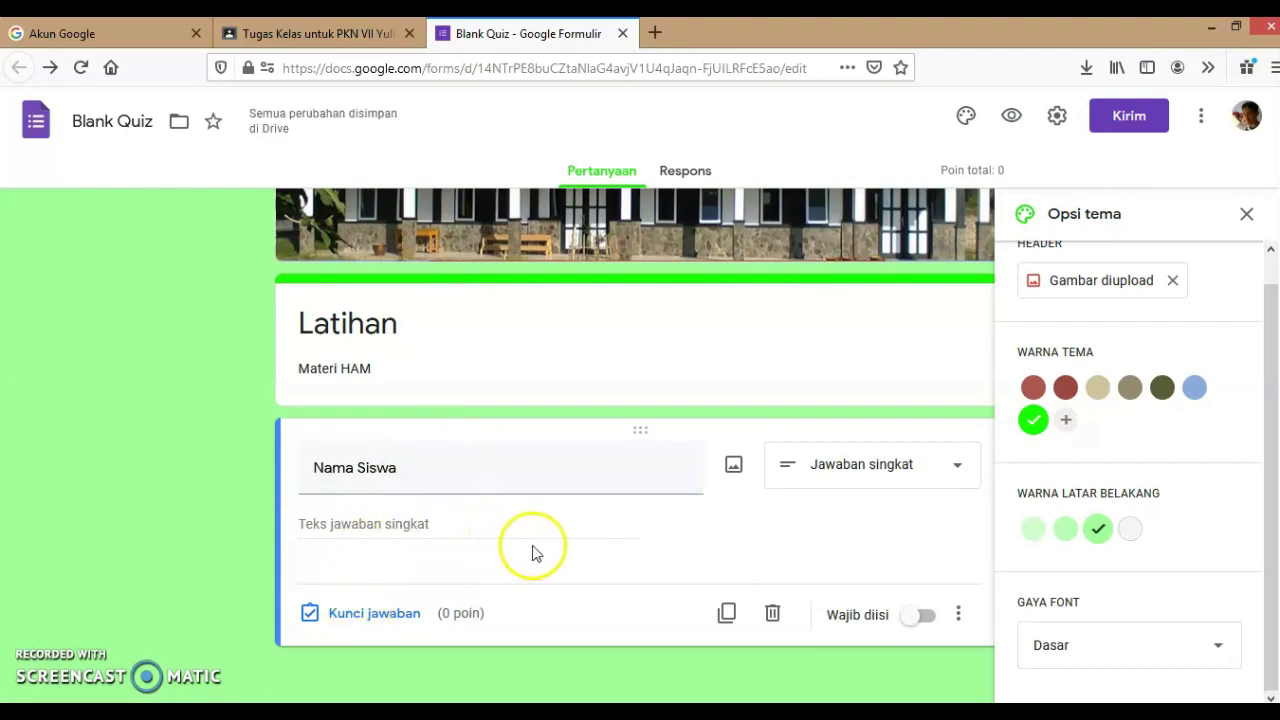
click(923, 617)
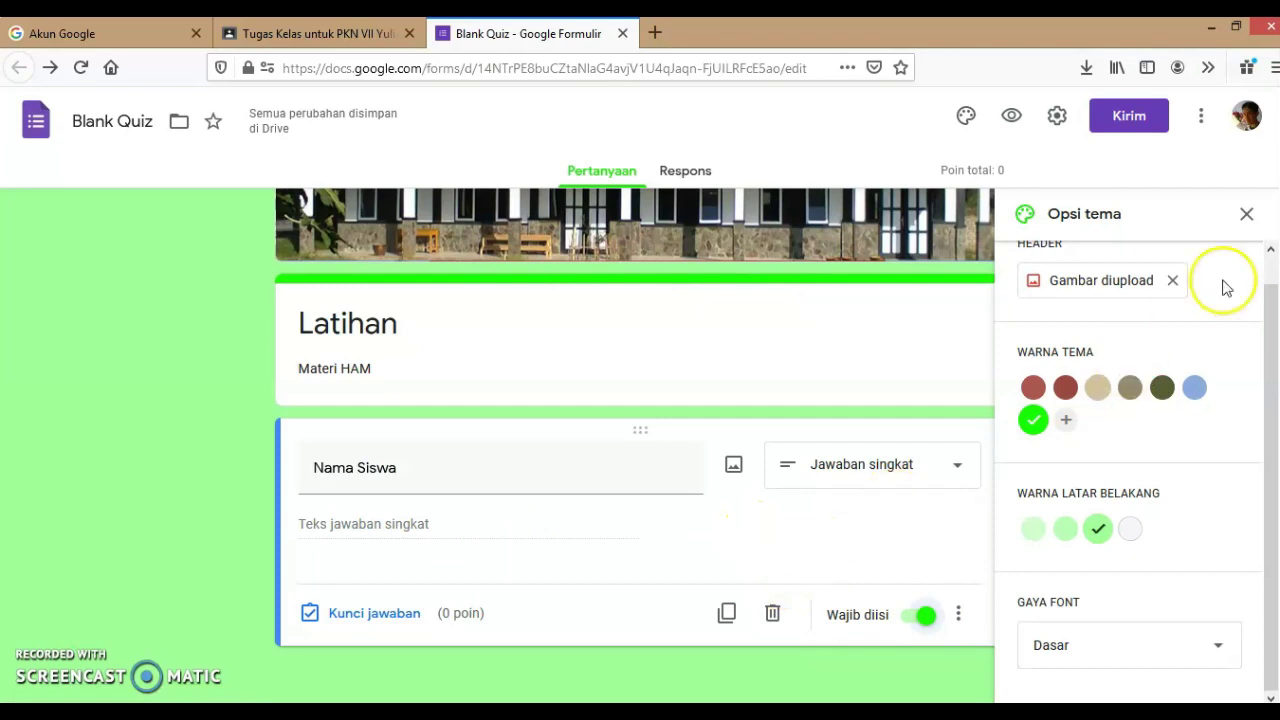
click(1251, 216)
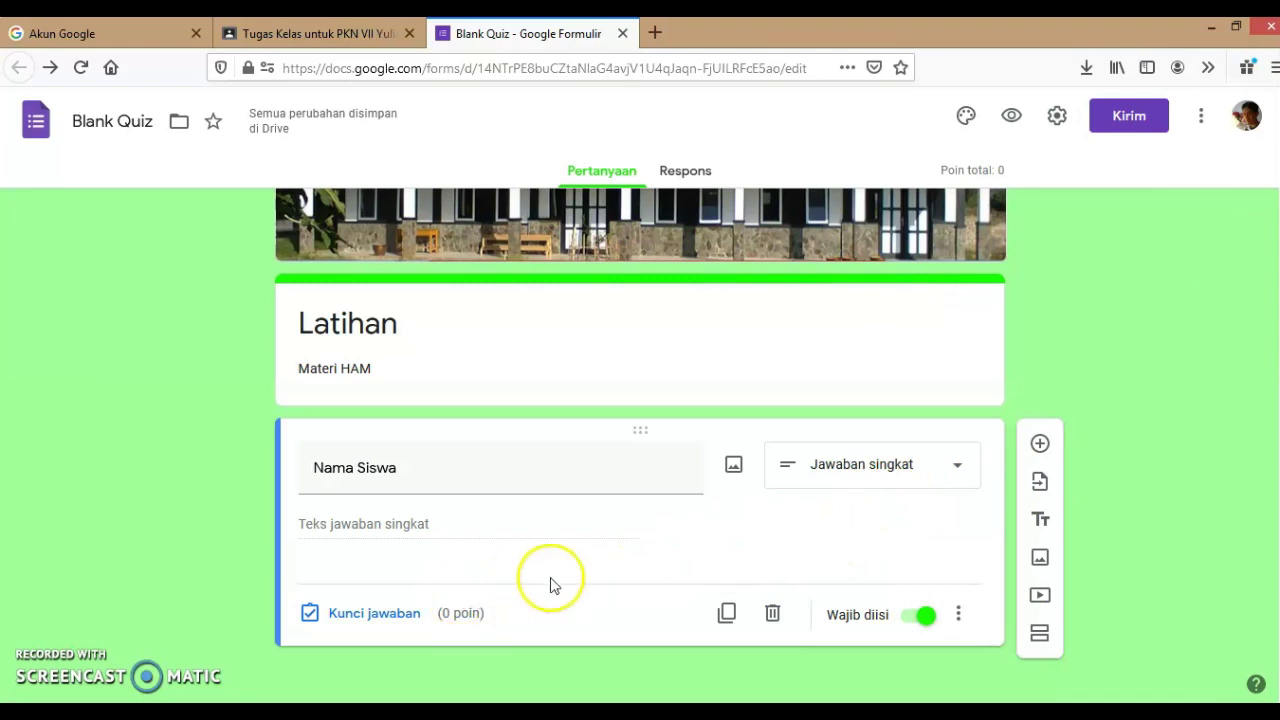
Add a required multiple-choice question "Kelas" with the options VII A, VII B and VII C
click(1040, 443)
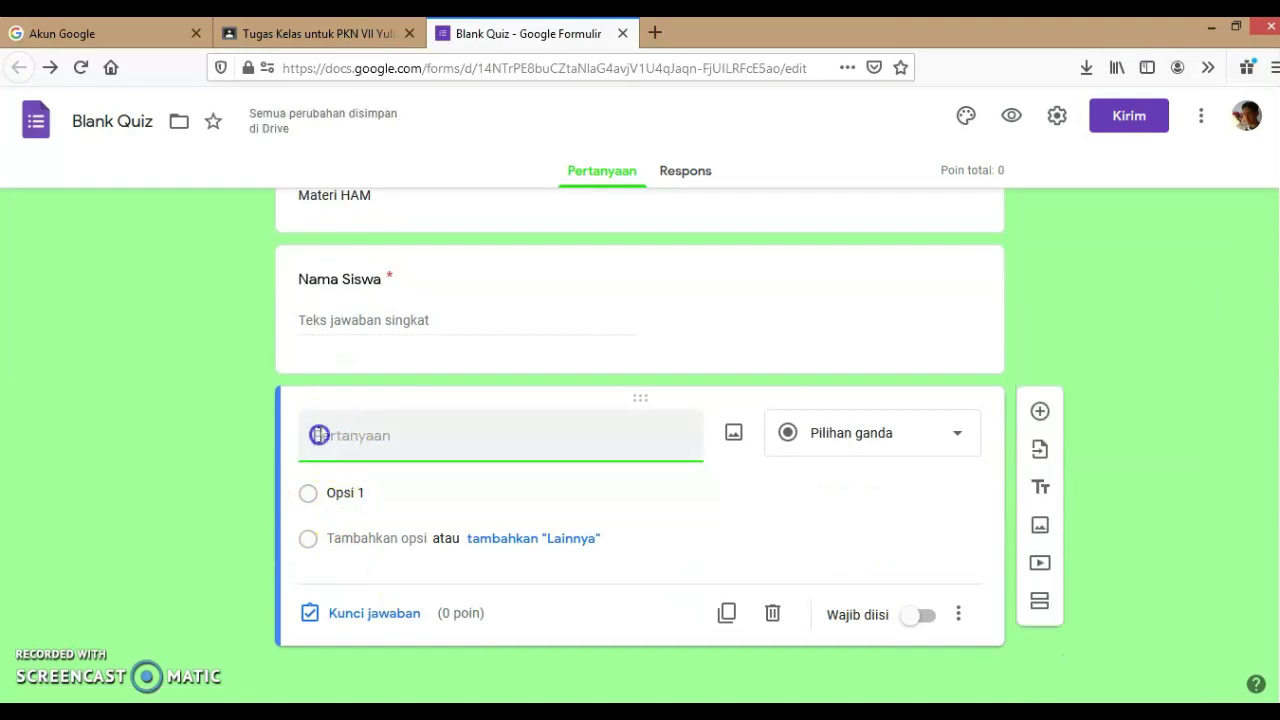
text(Kelas)
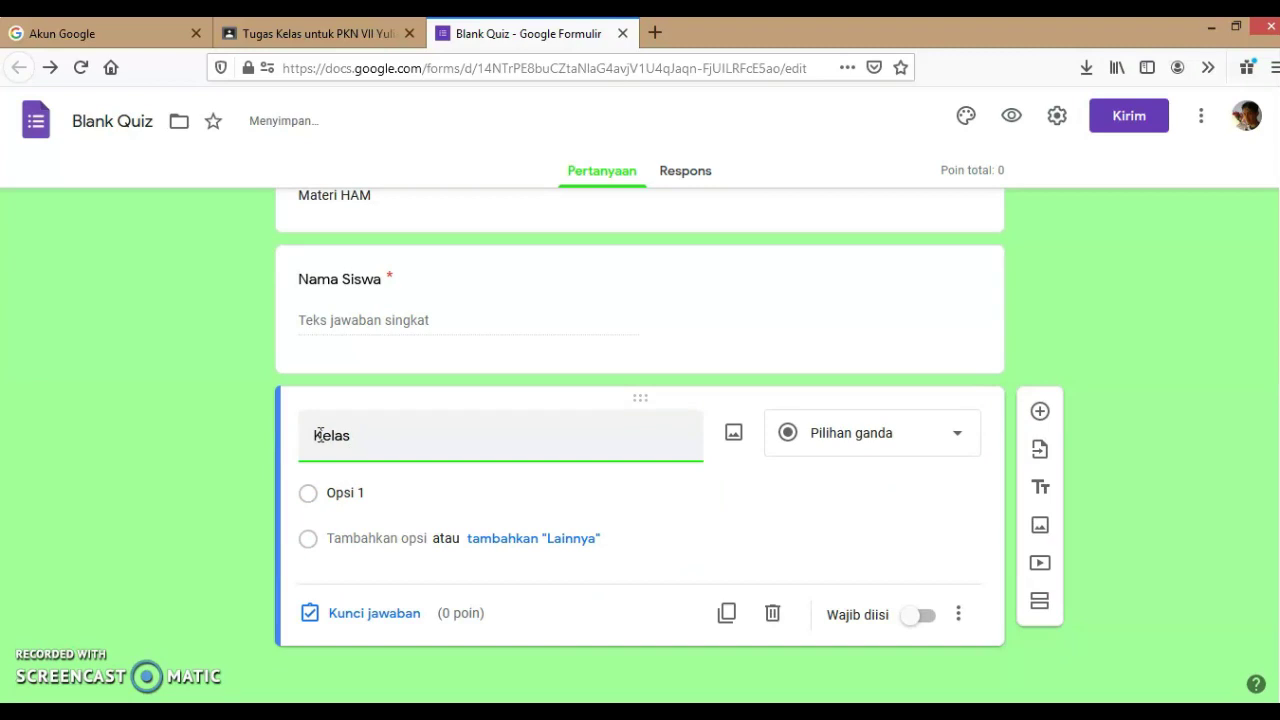
click(335, 492)
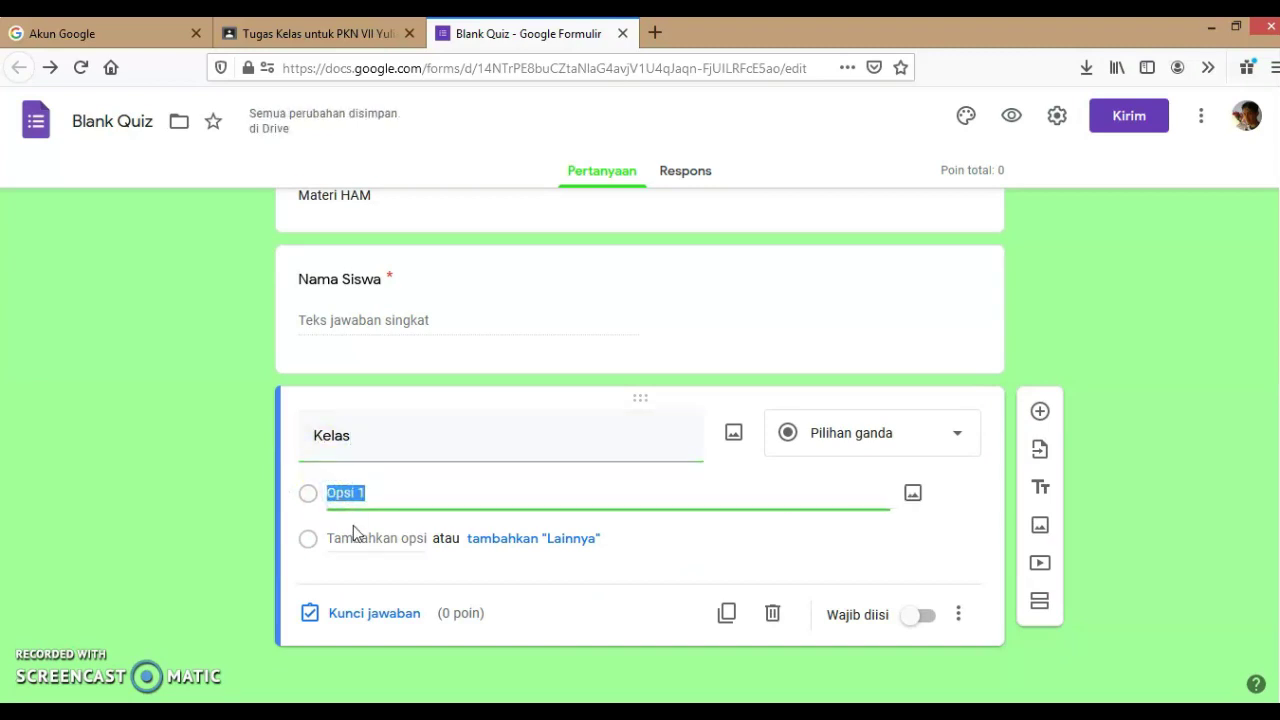
text(VII A)
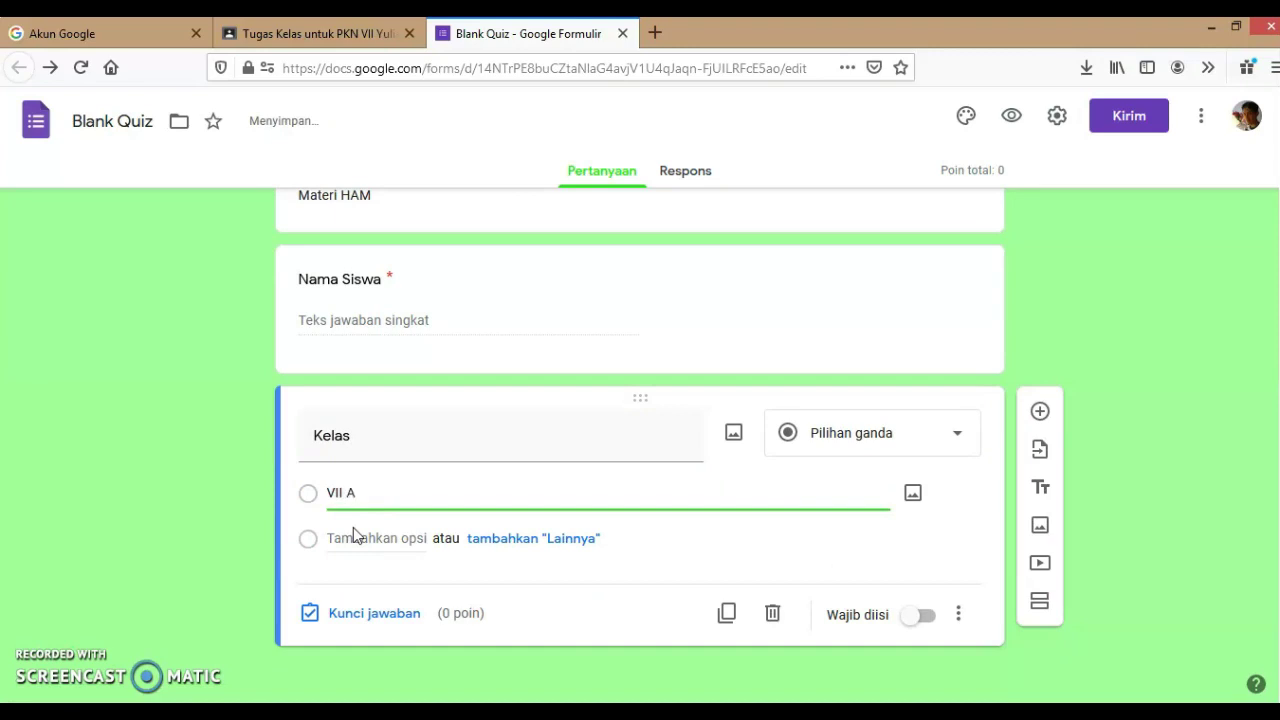
click(353, 530)
text(VII)
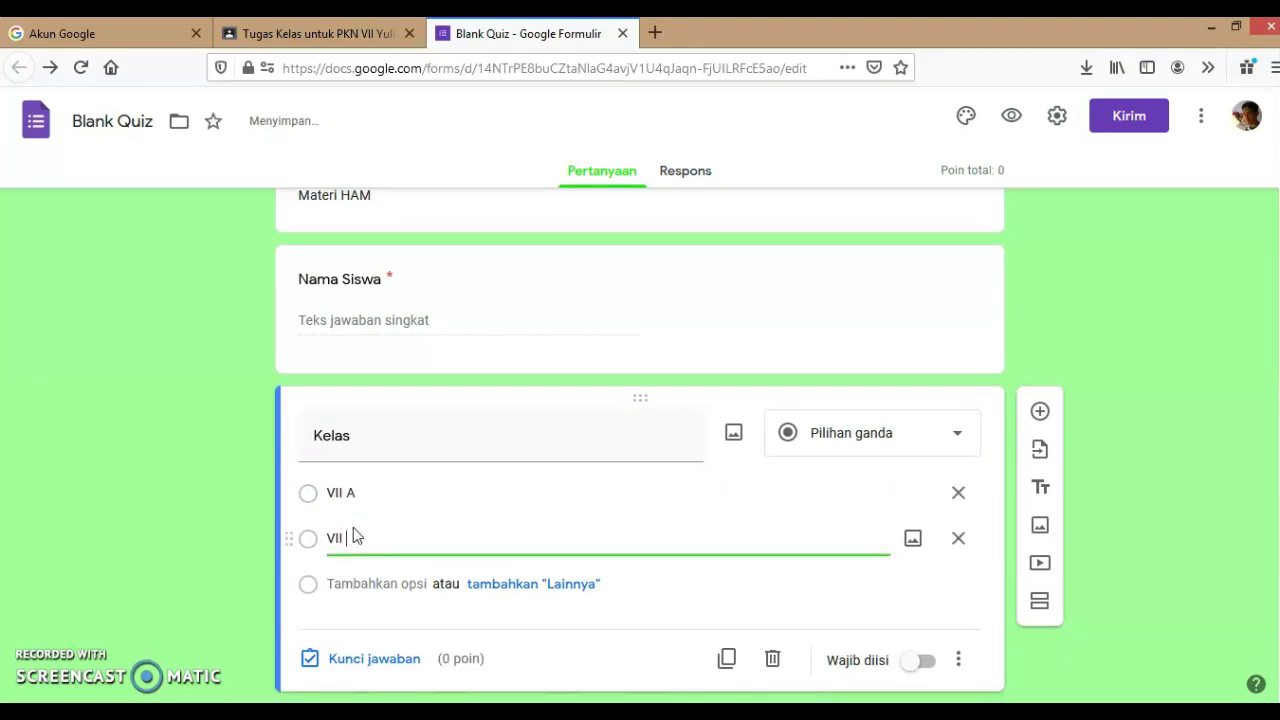
text( B)
key(Return)
text(VII C)
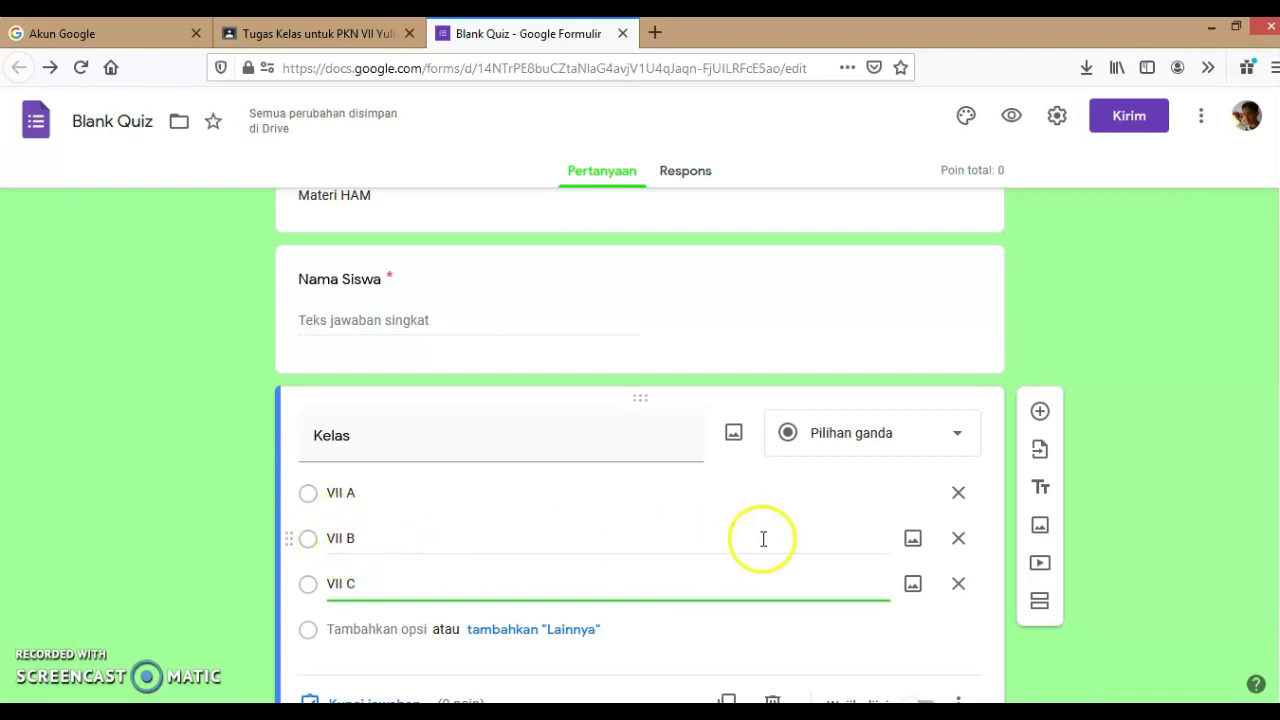
scroll(801, 596, down, 1)
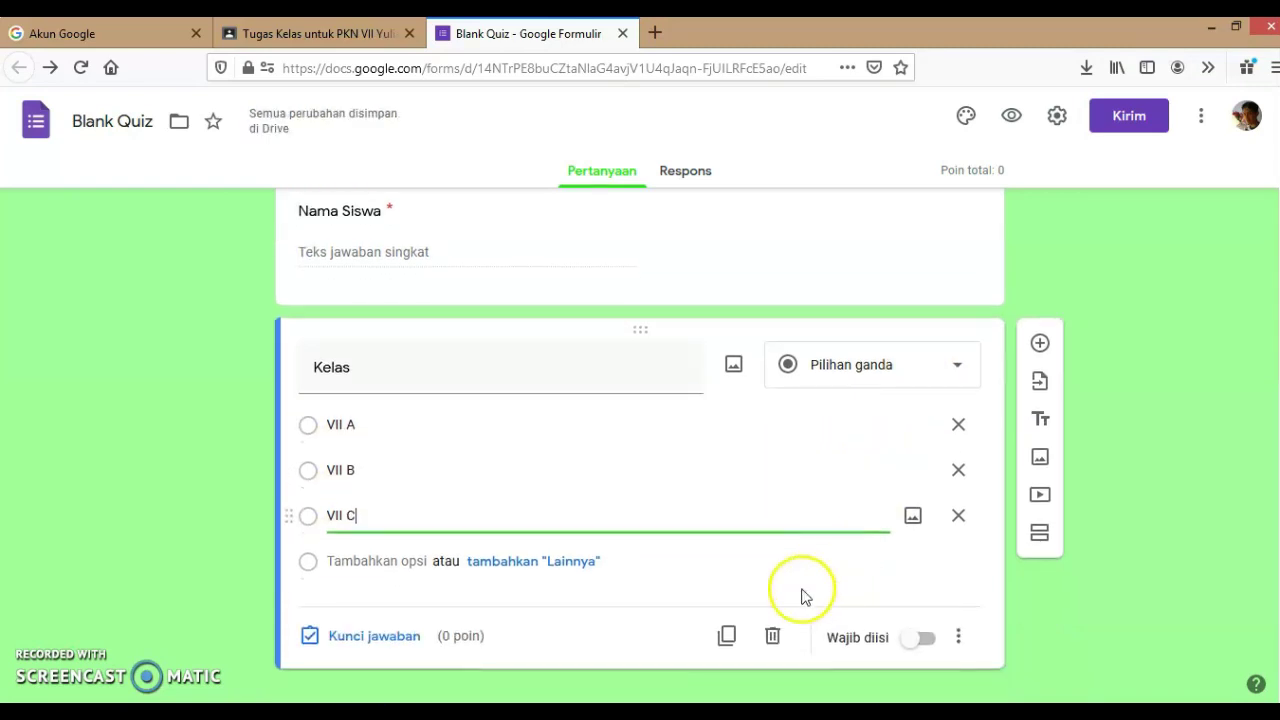
click(933, 616)
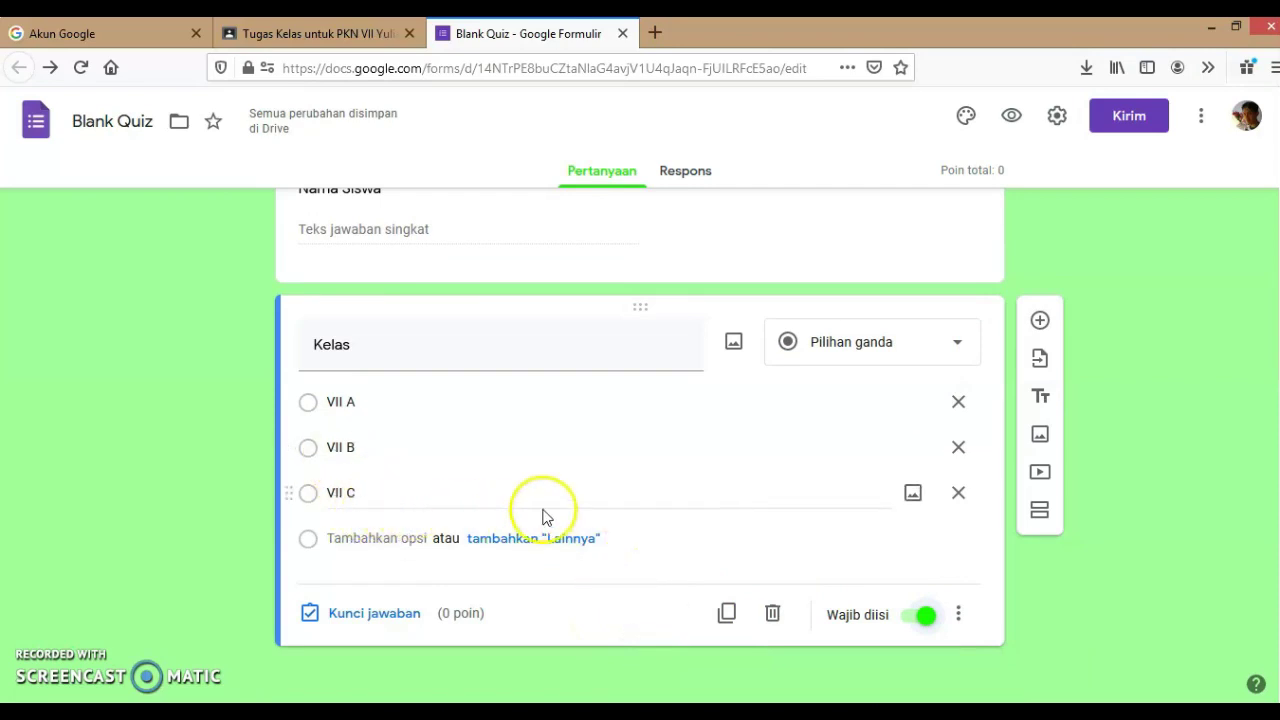
Add a new section after the Kelas question and title it "Pilihlah jawaban yang tepat"
scroll(543, 516, up, 3)
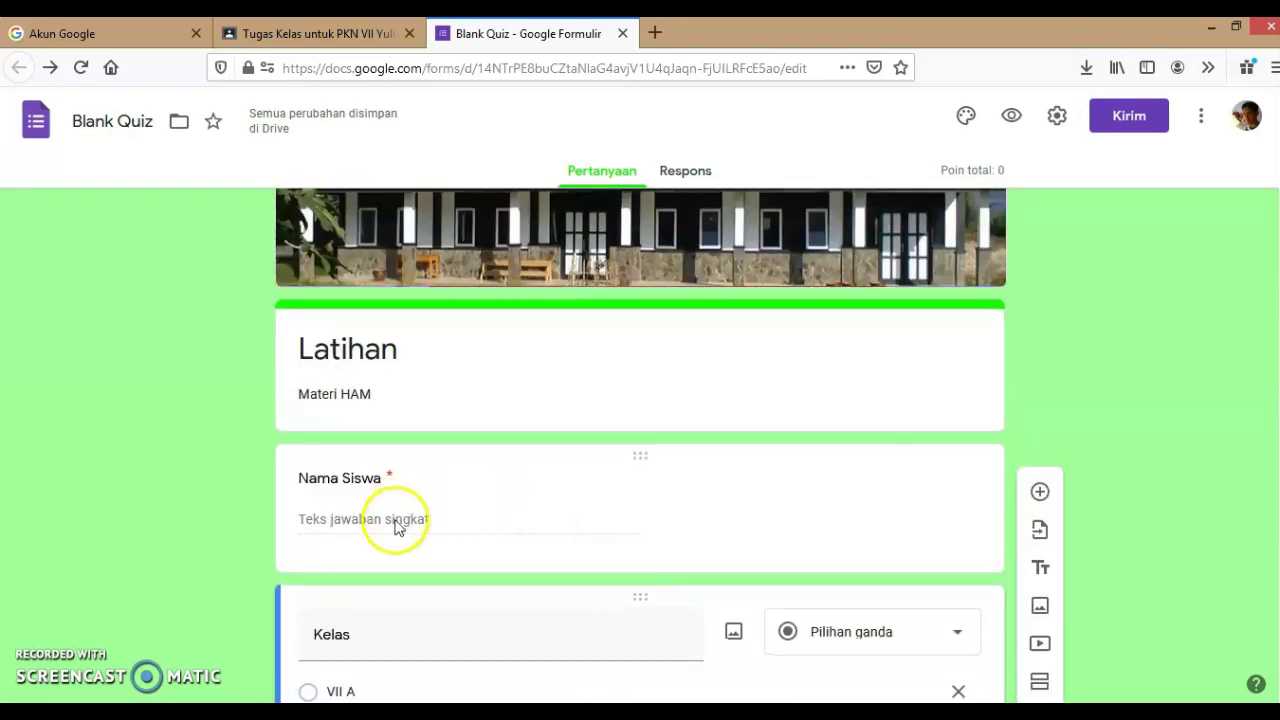
scroll(629, 583, down, 3)
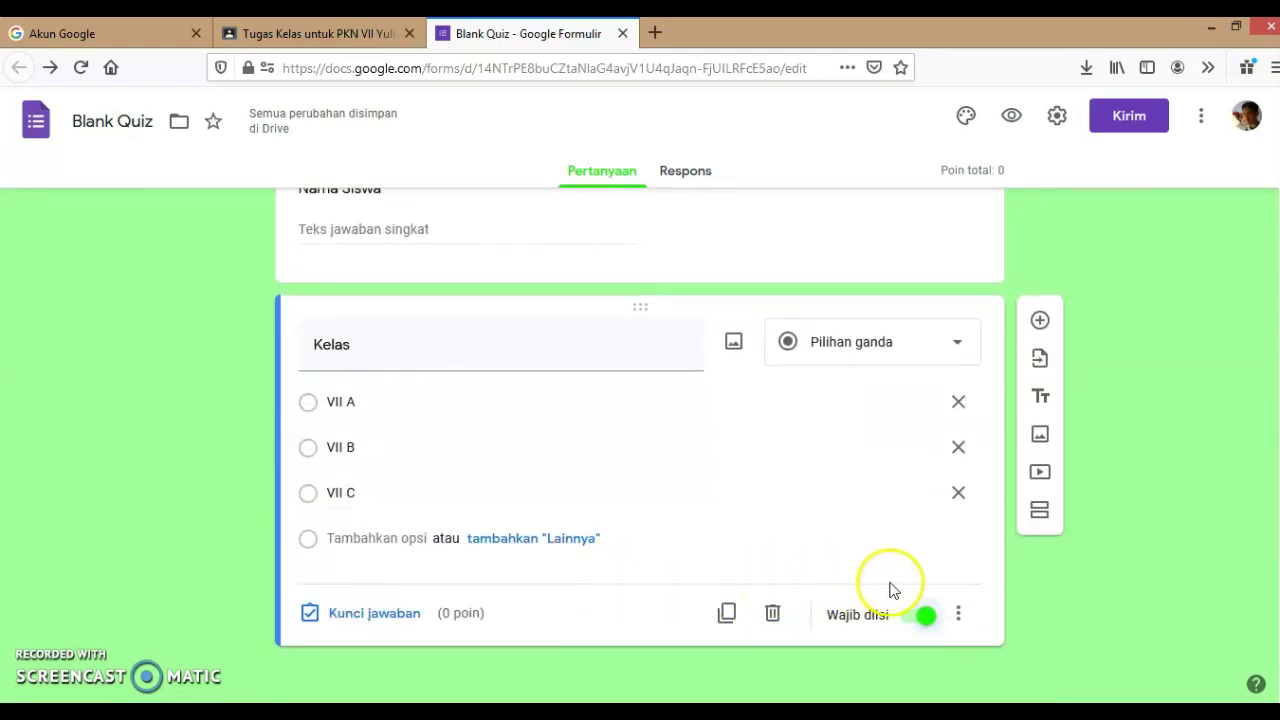
click(1036, 512)
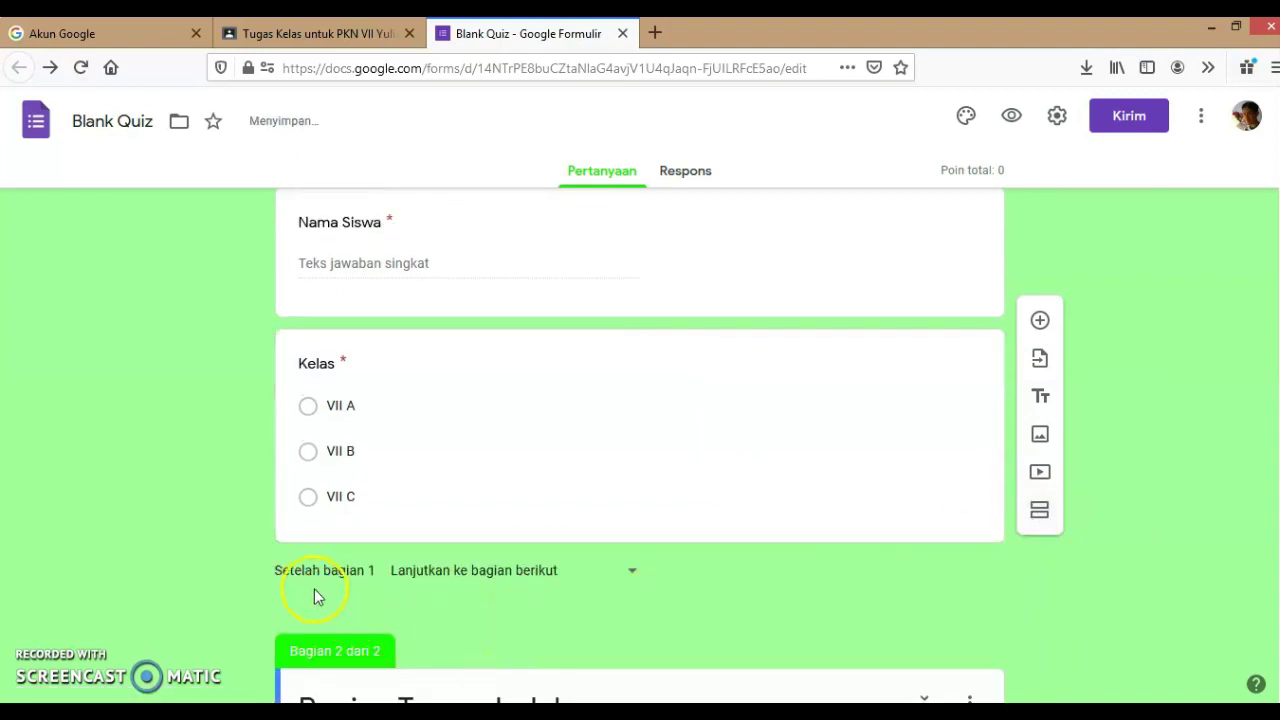
scroll(318, 595, down, 2)
click(420, 564)
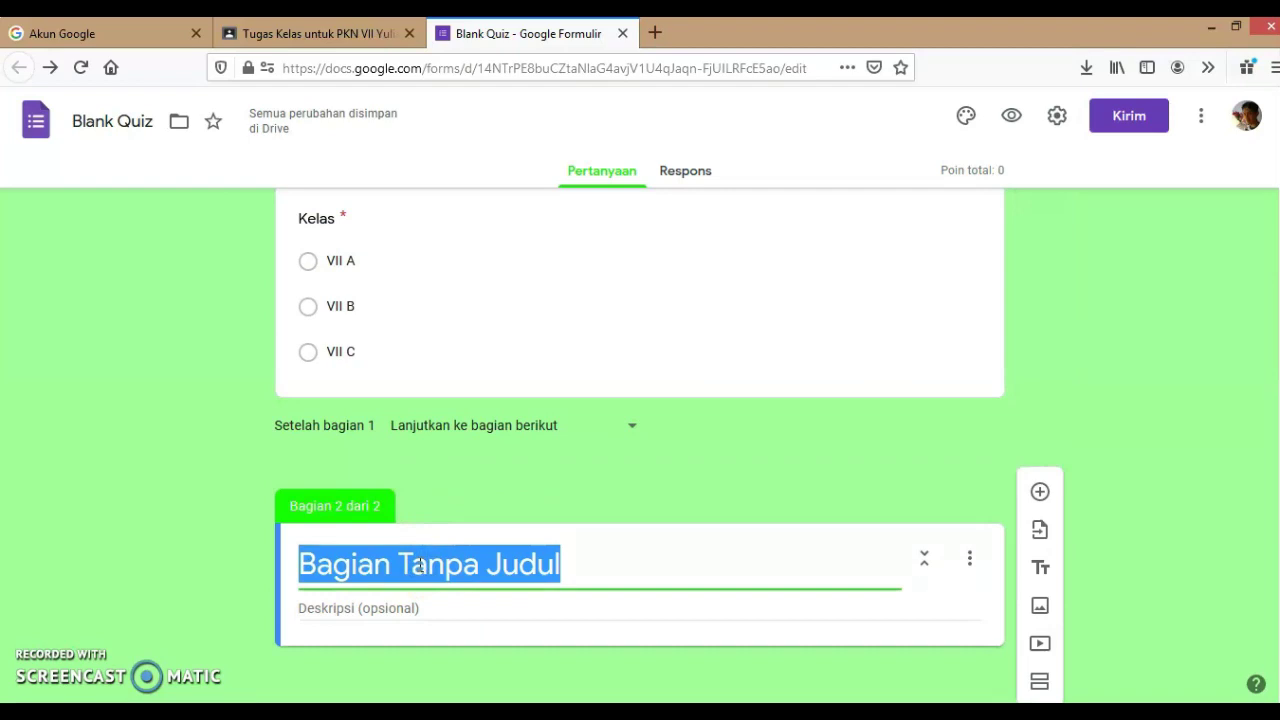
text(Pi)
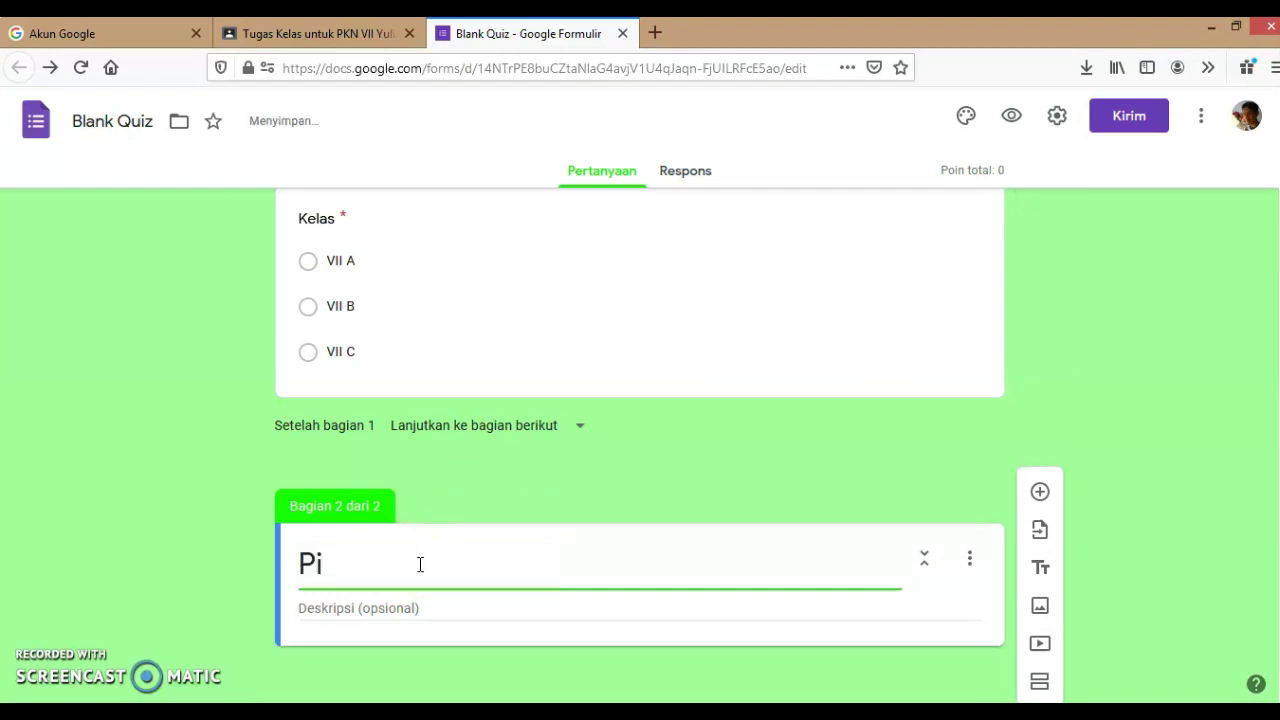
text(lihlah )
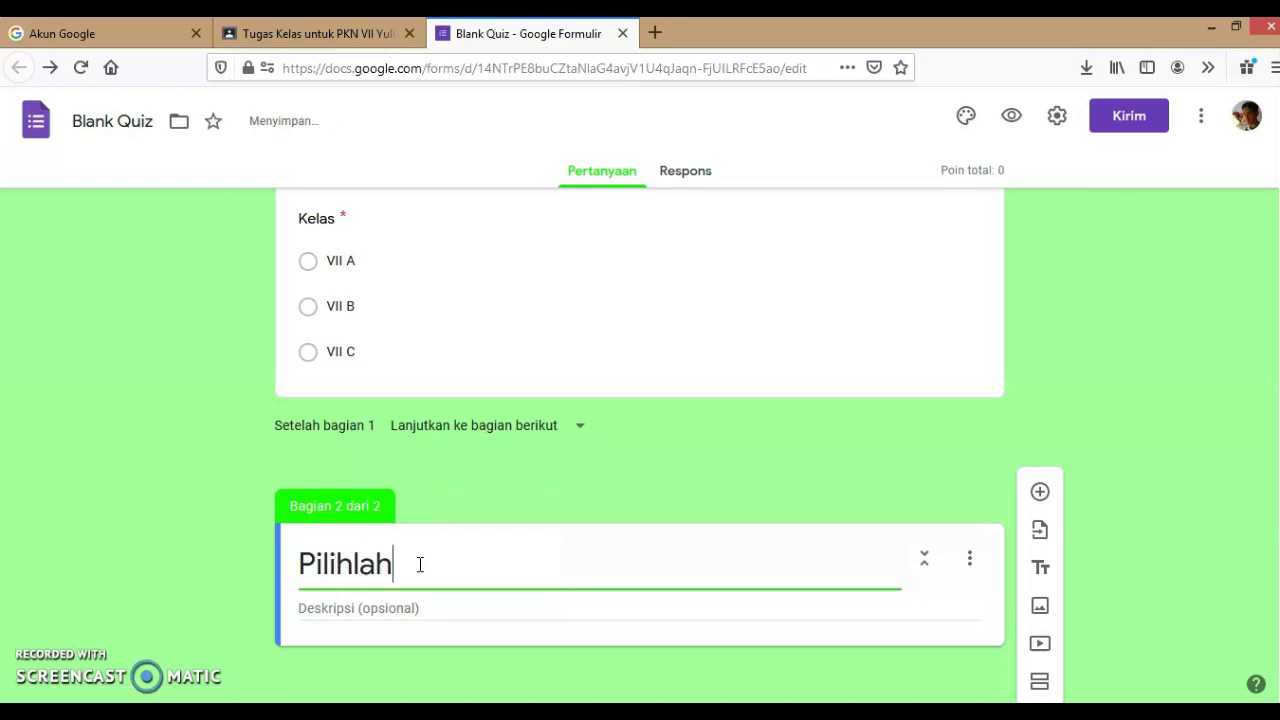
text(jawab)
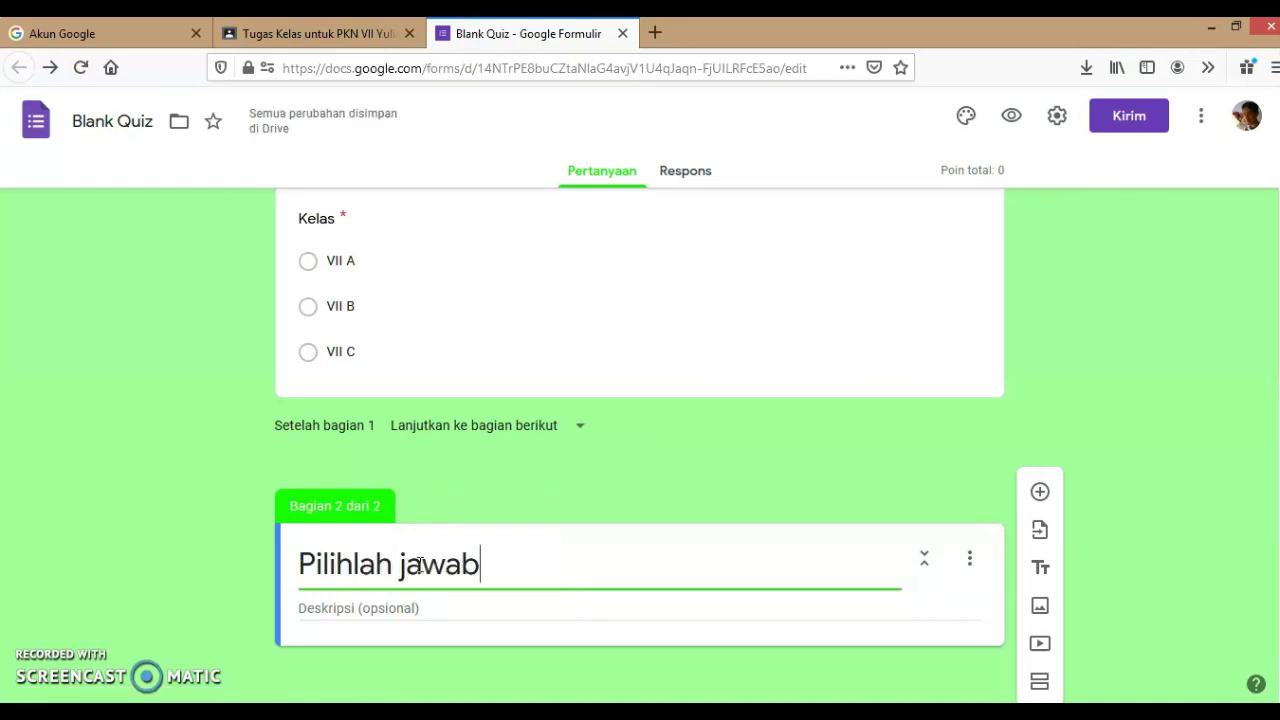
text(an yan)
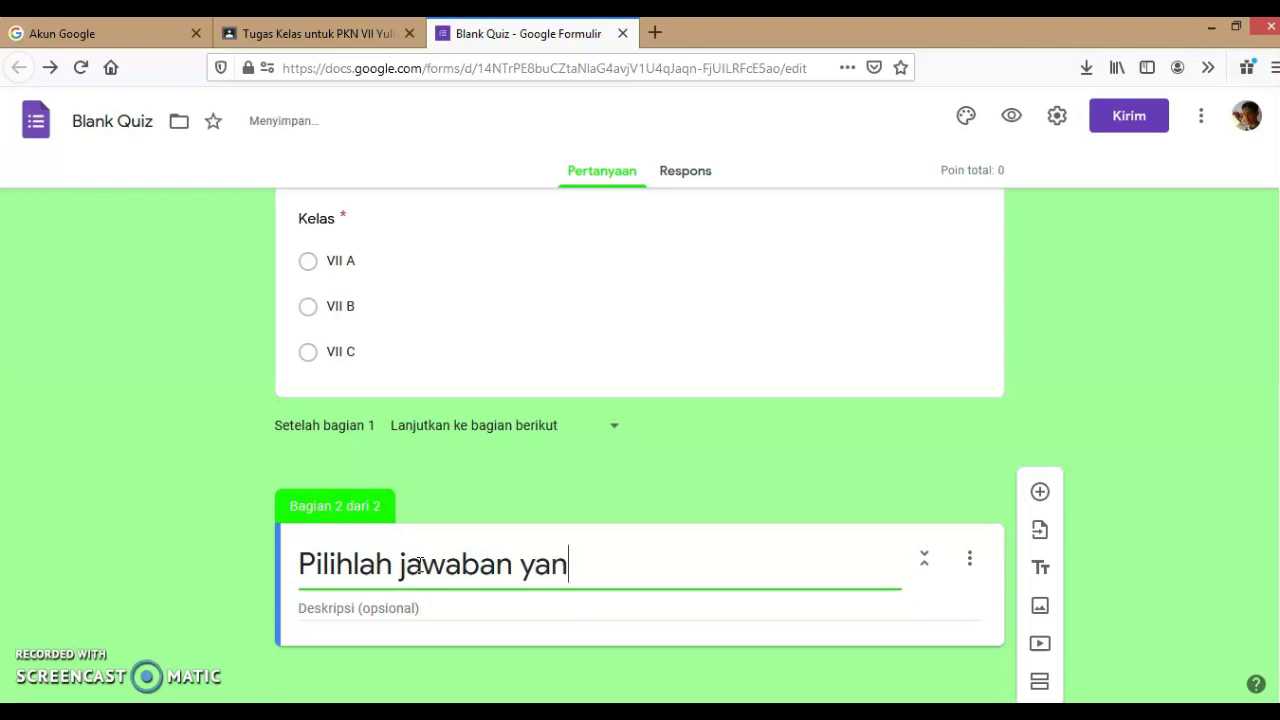
text(g tepat)
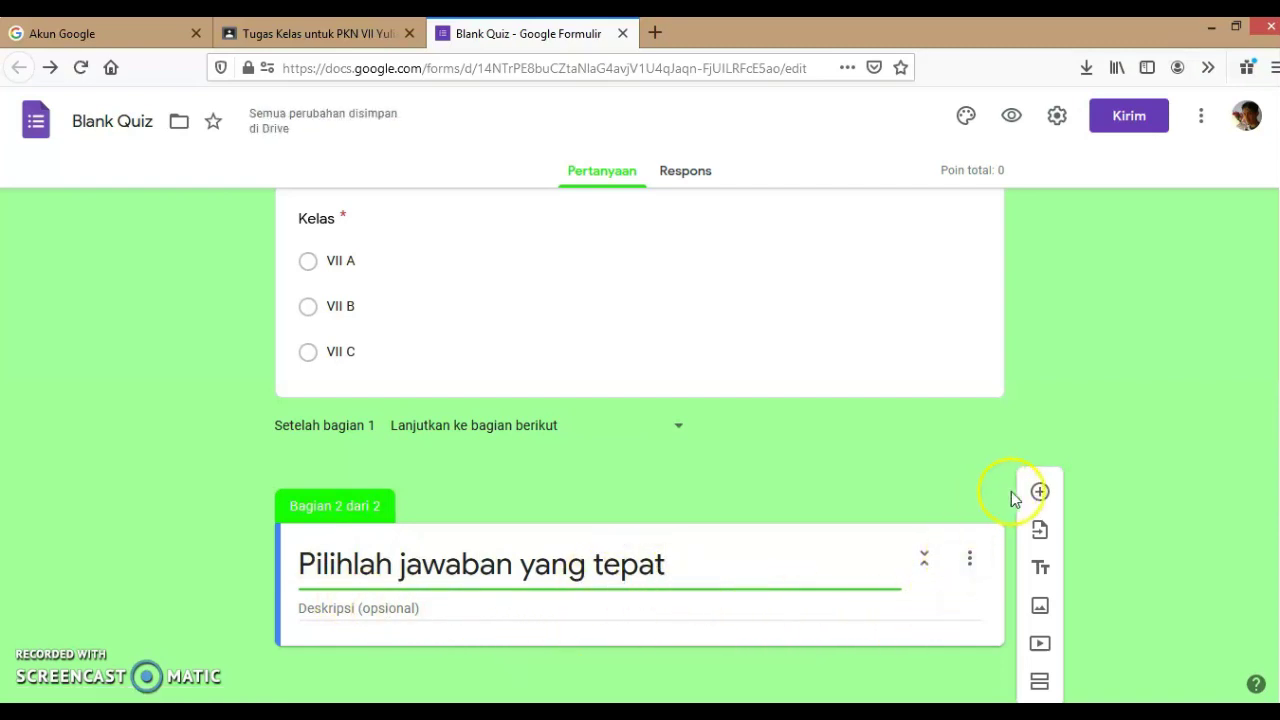
Add a multiple-choice question to the second section with the text "Sebutkan kepanjangan dari HAM..."
click(1039, 492)
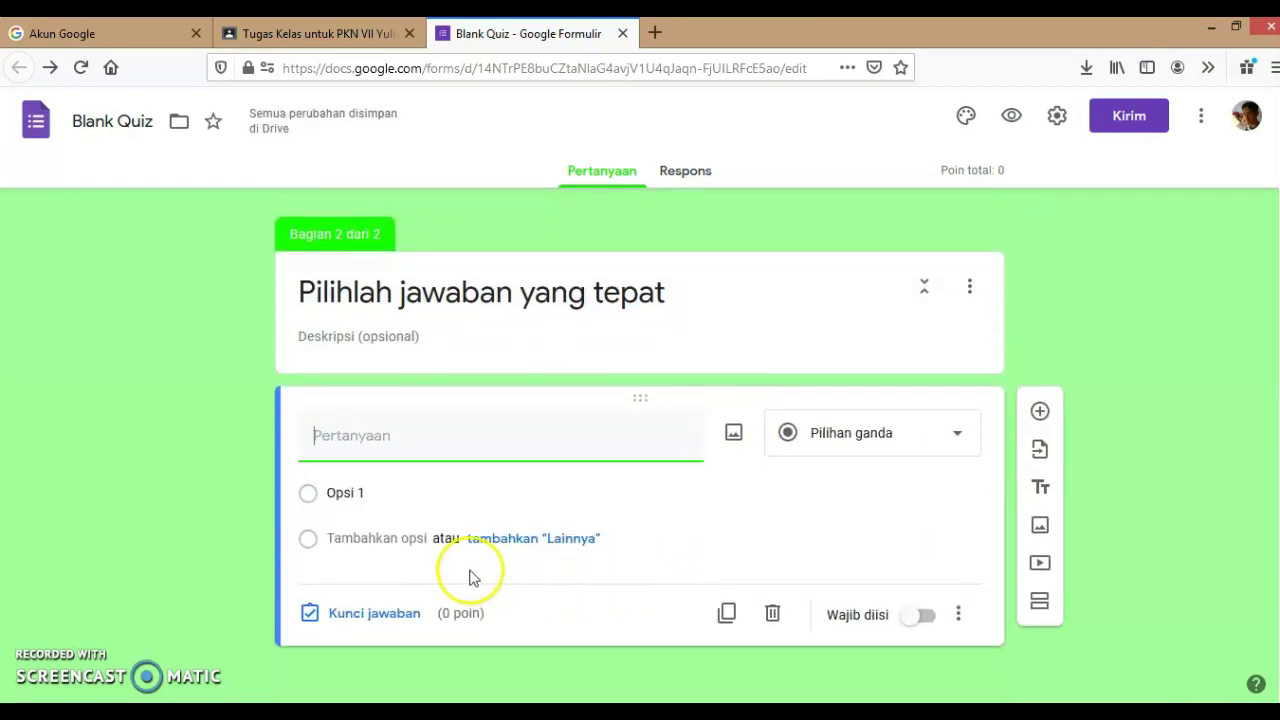
click(329, 440)
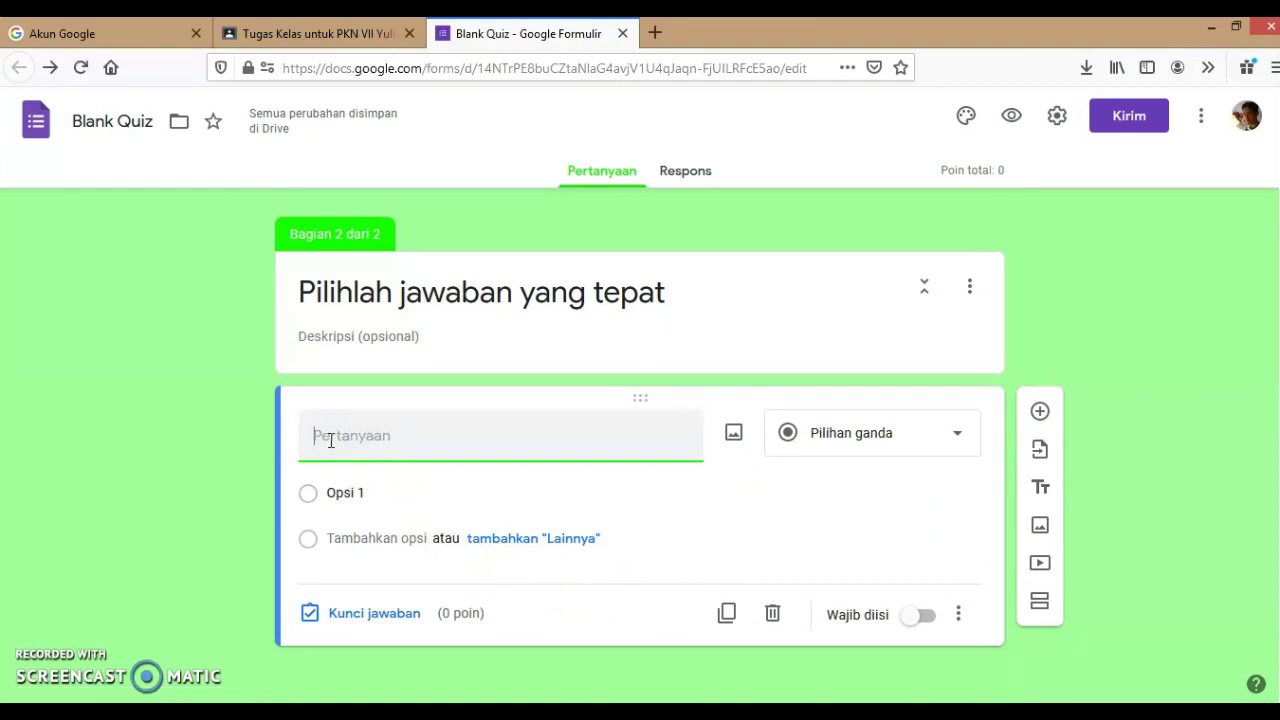
text(Seputkan )
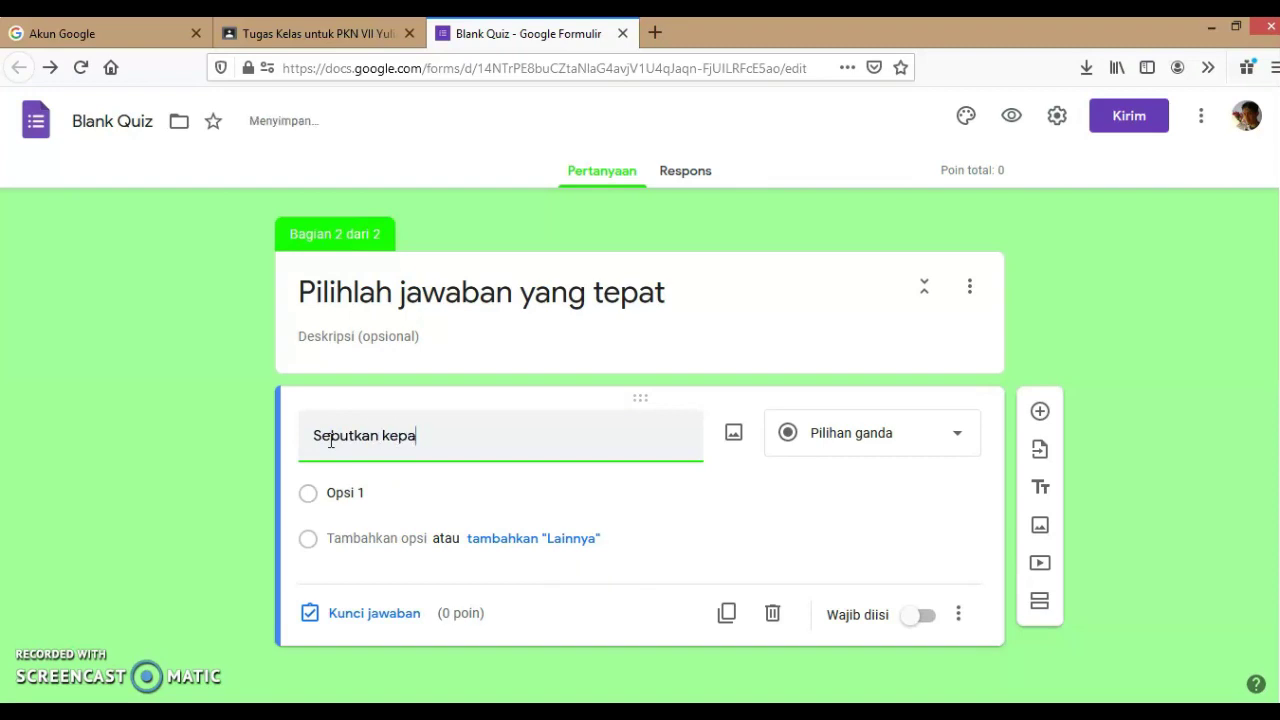
text(kepanjangan da)
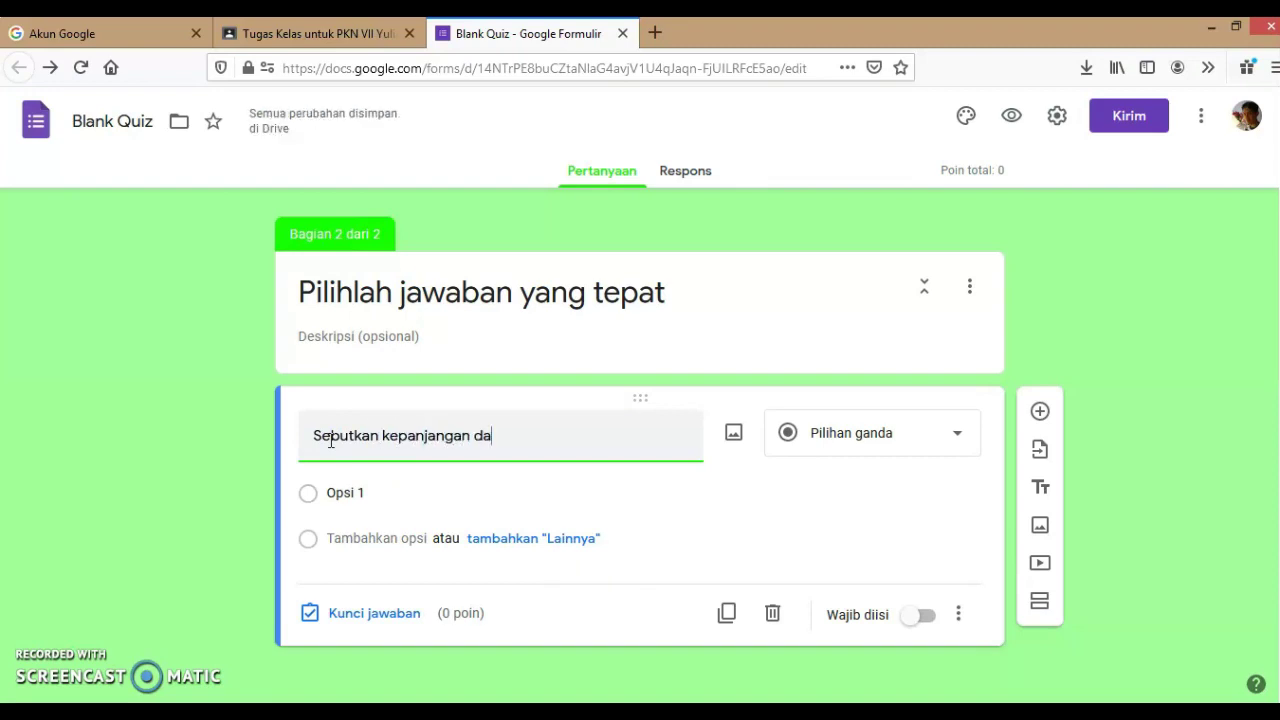
text(ri HAM...)
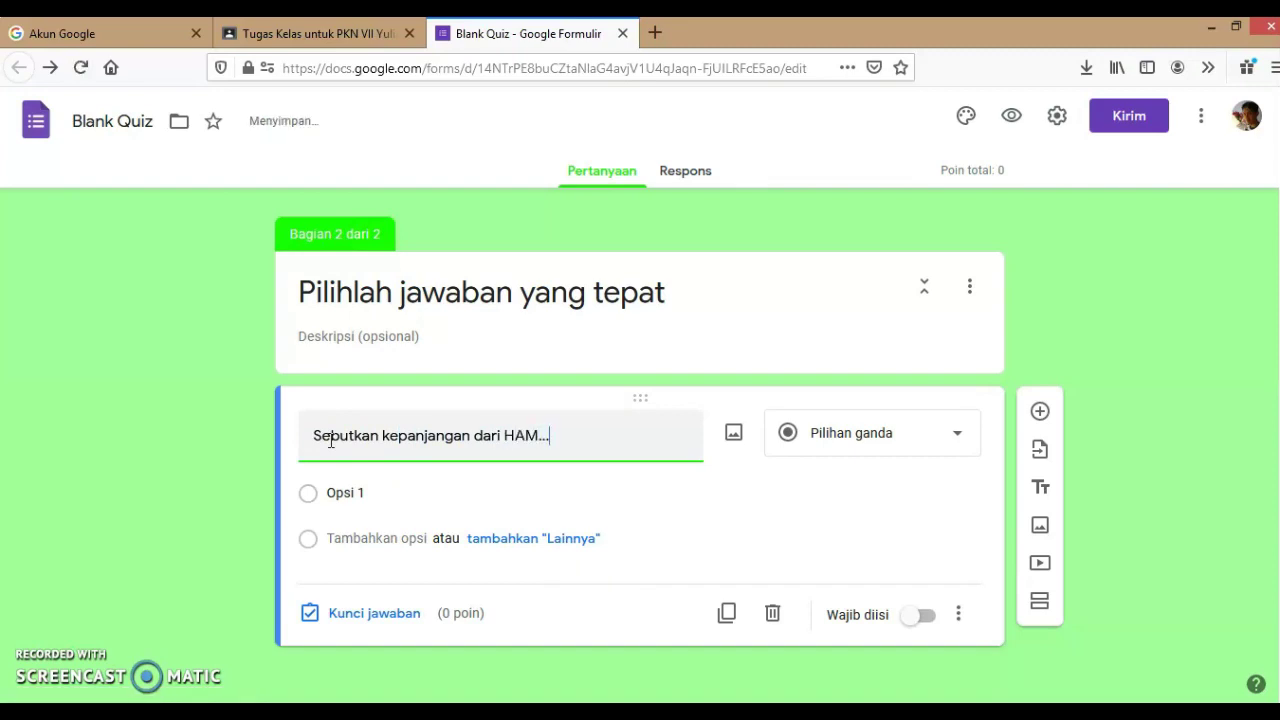
click(336, 436)
key(BackSpace)
text(b)
click(355, 492)
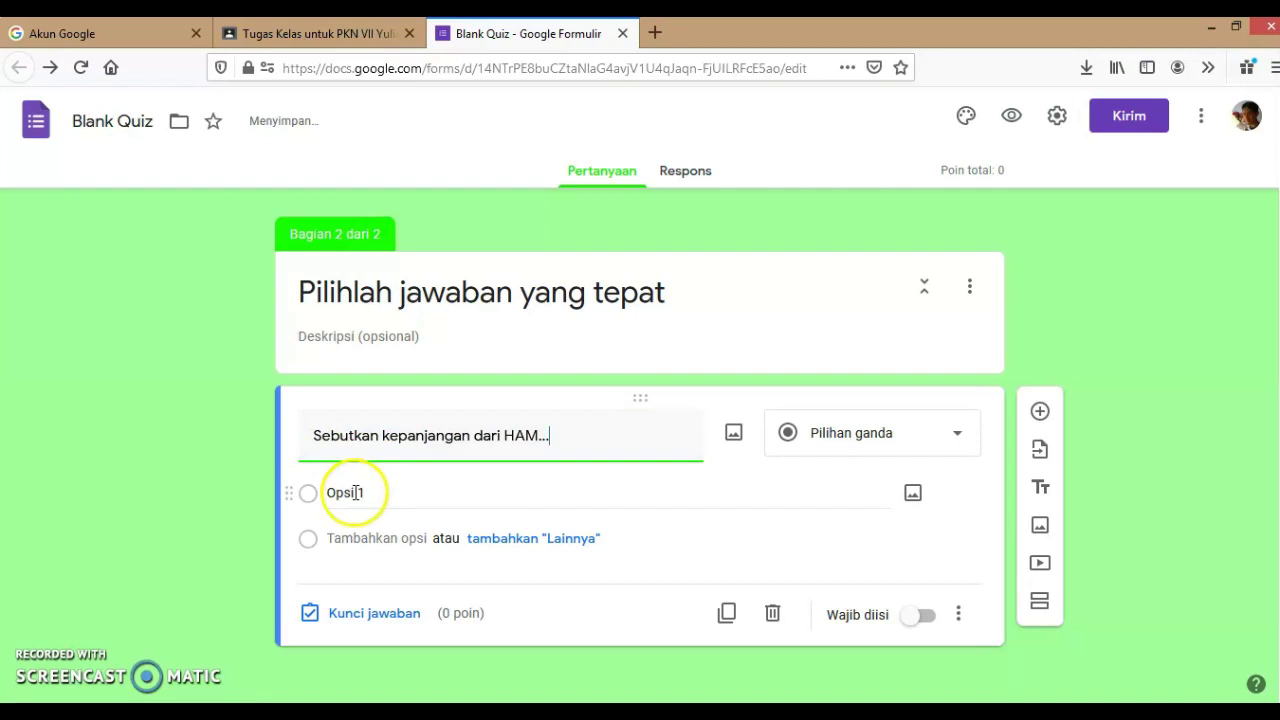
Give the HAM abbreviation question the options Hak Azasi Manusia, Hak Antar Manusia and Hak Anak Manusia
text(H)
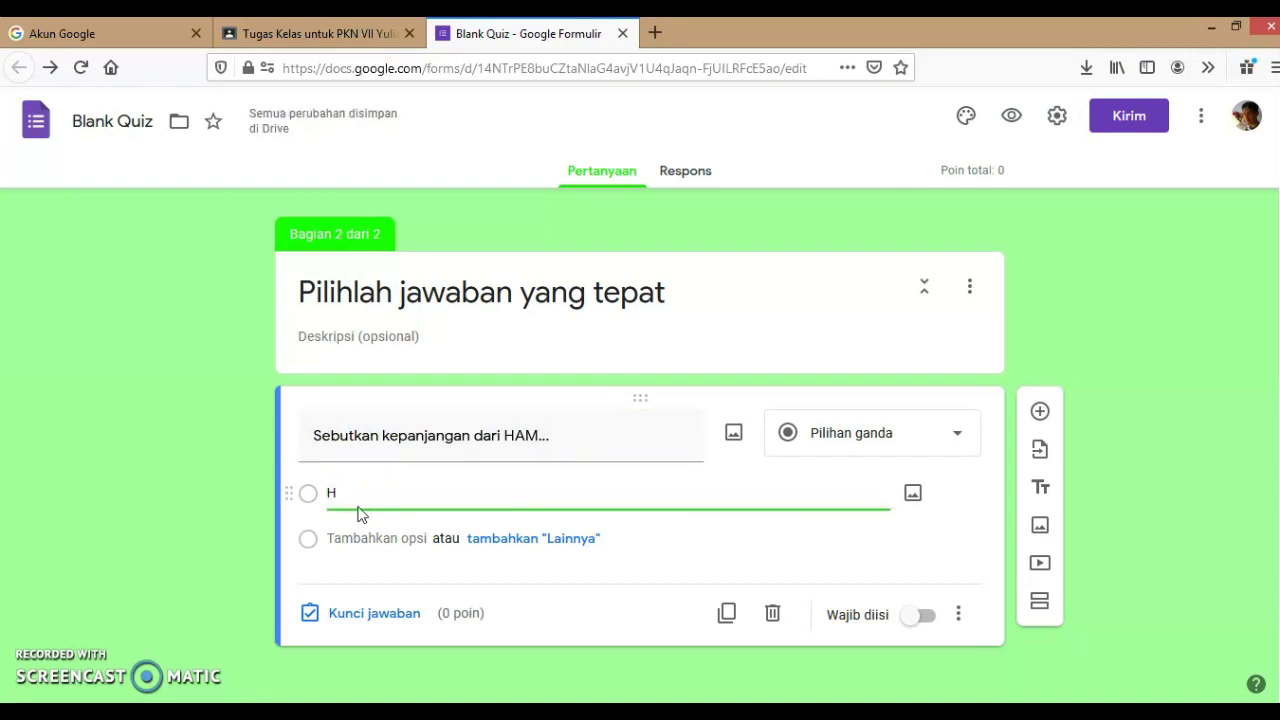
text(ak Aza)
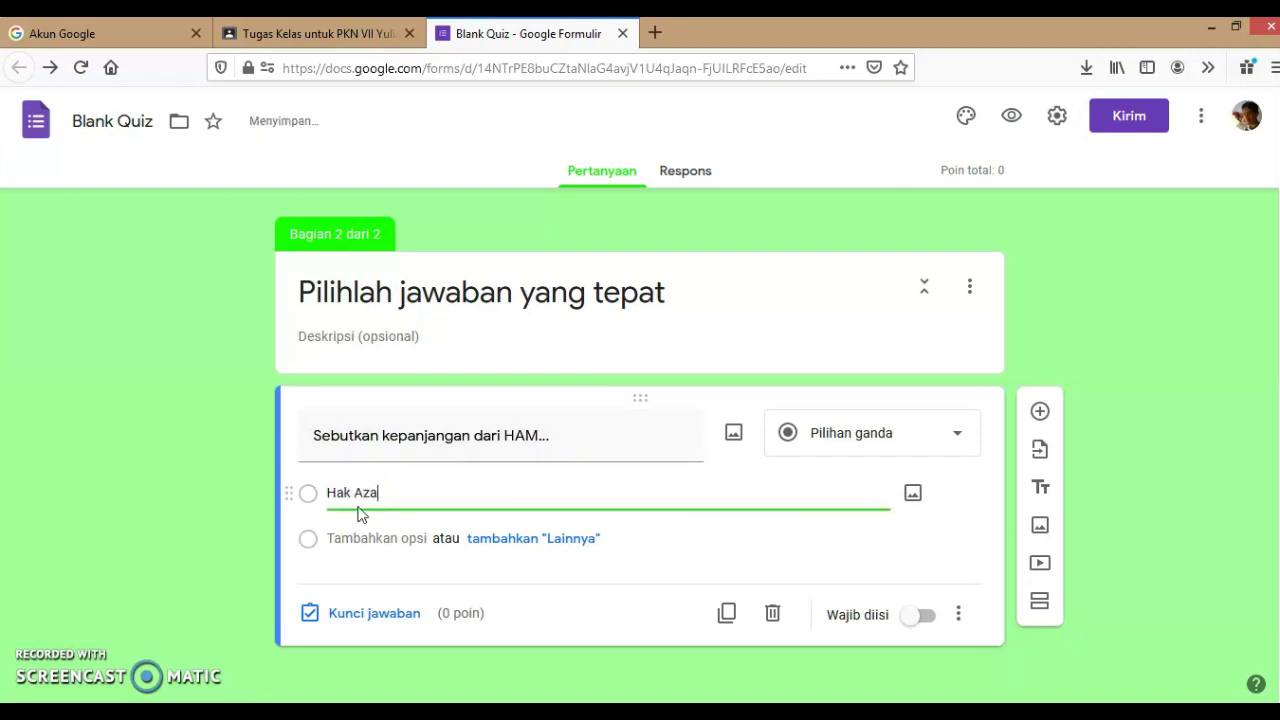
text(si Manusia)
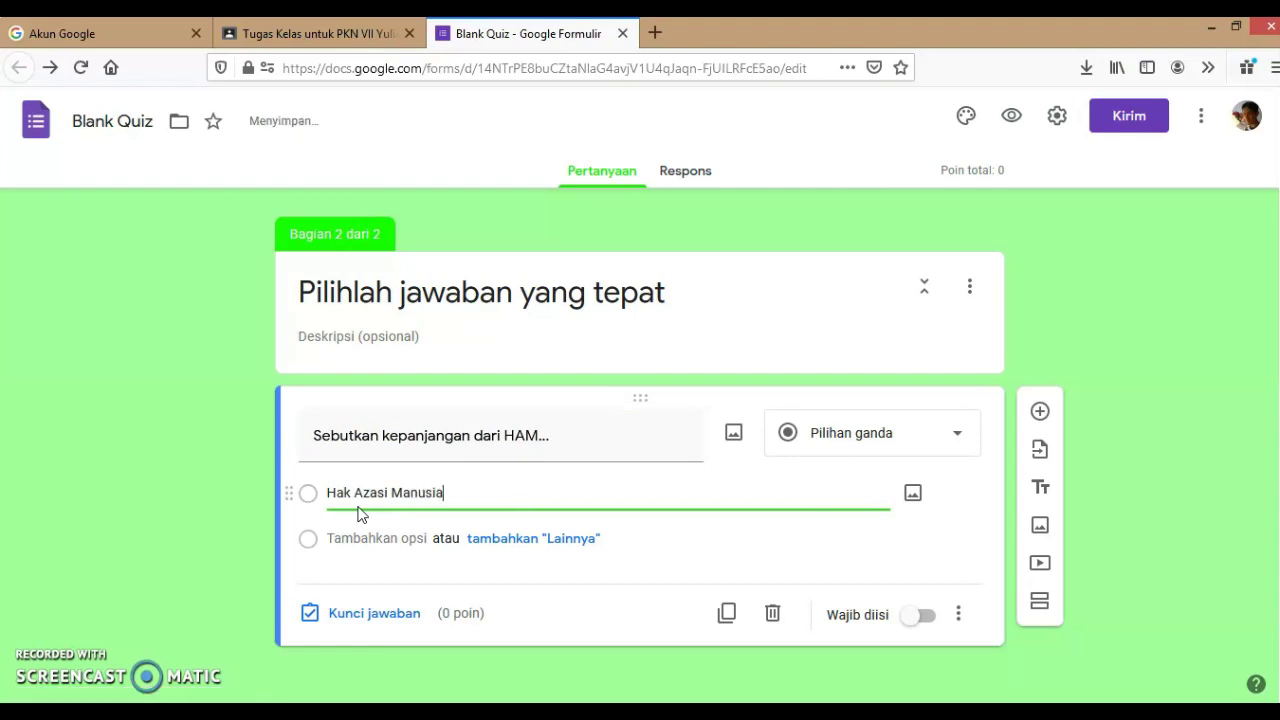
key(Return)
text(Hak A)
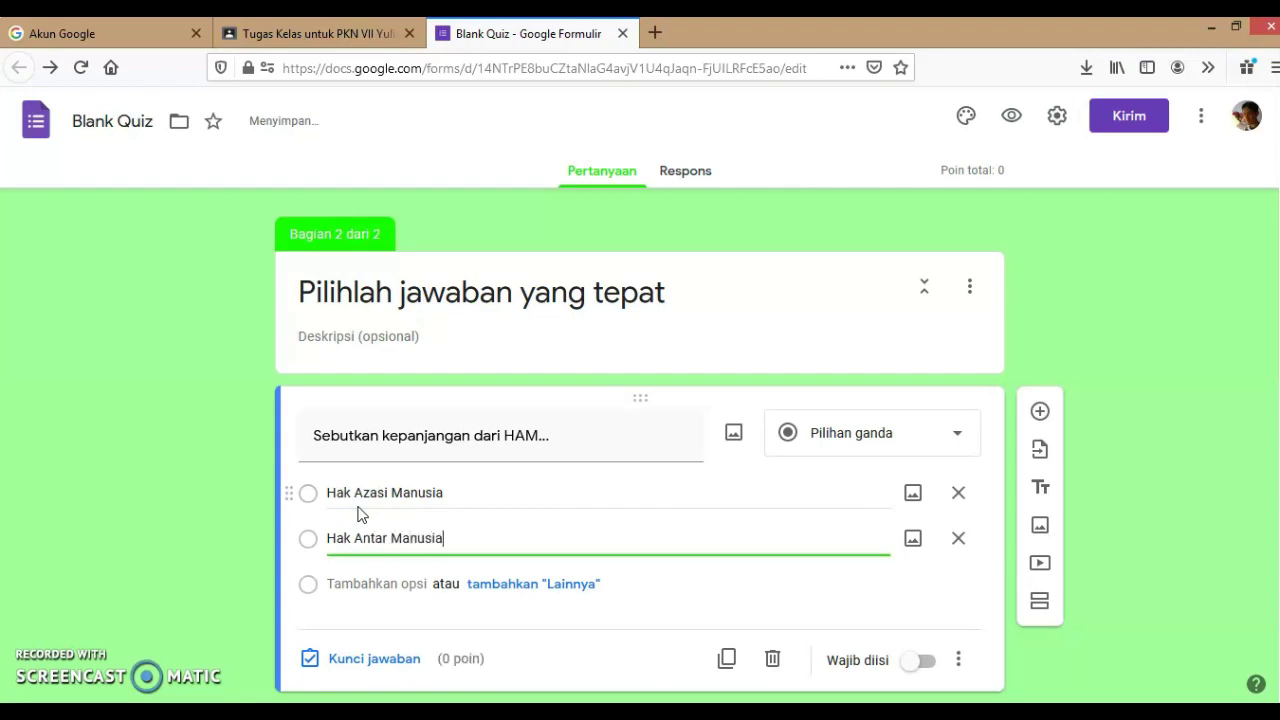
text(ntar Manusia)
key(Return)
text(Hak Ana)
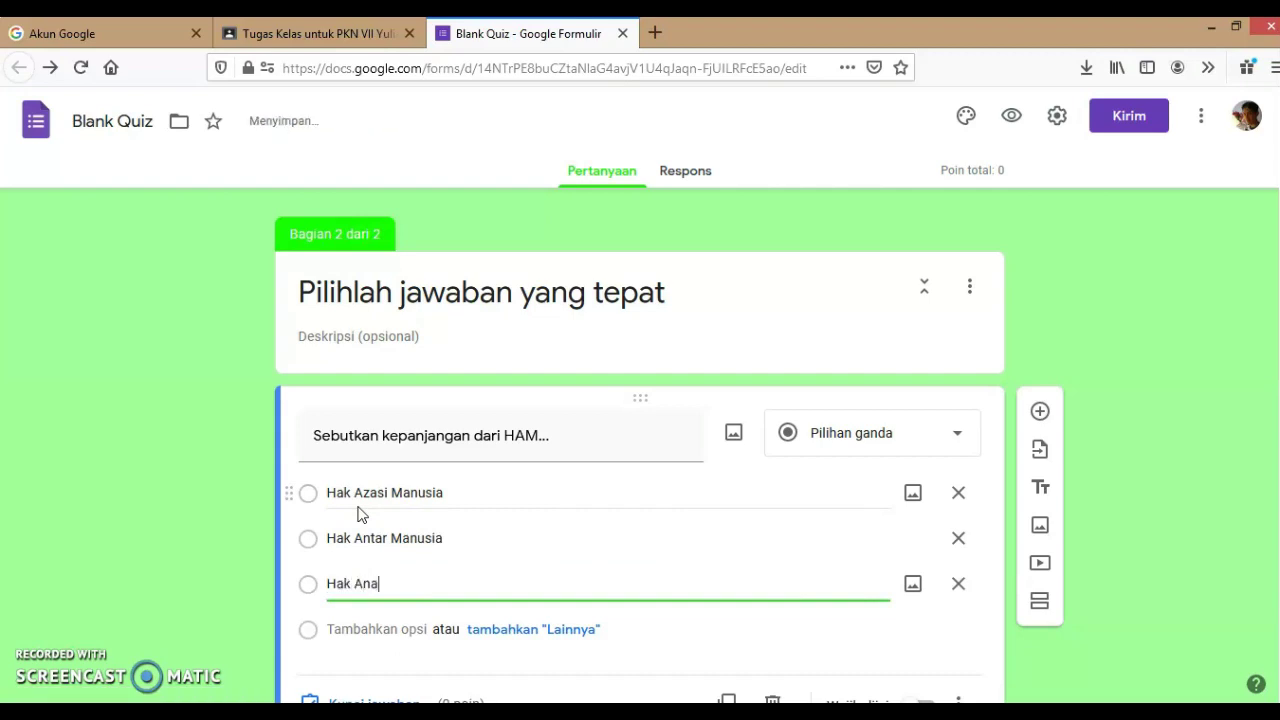
text(k Manusia)
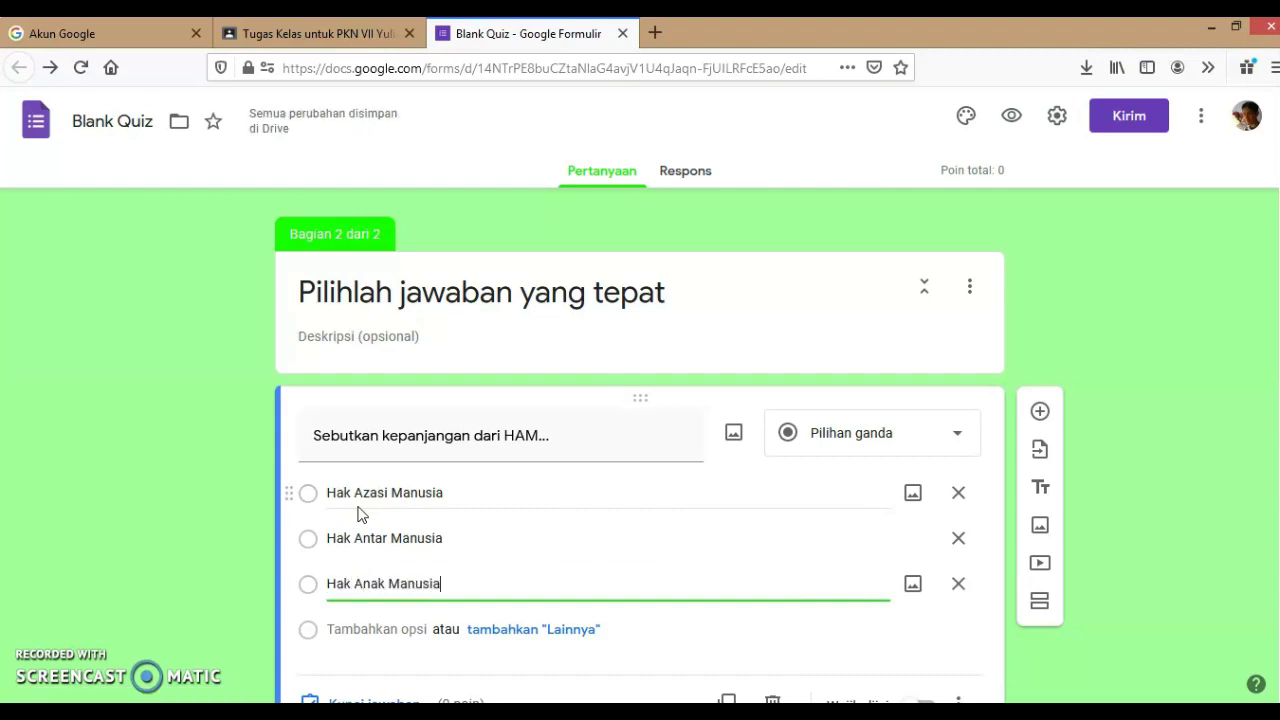
click(383, 518)
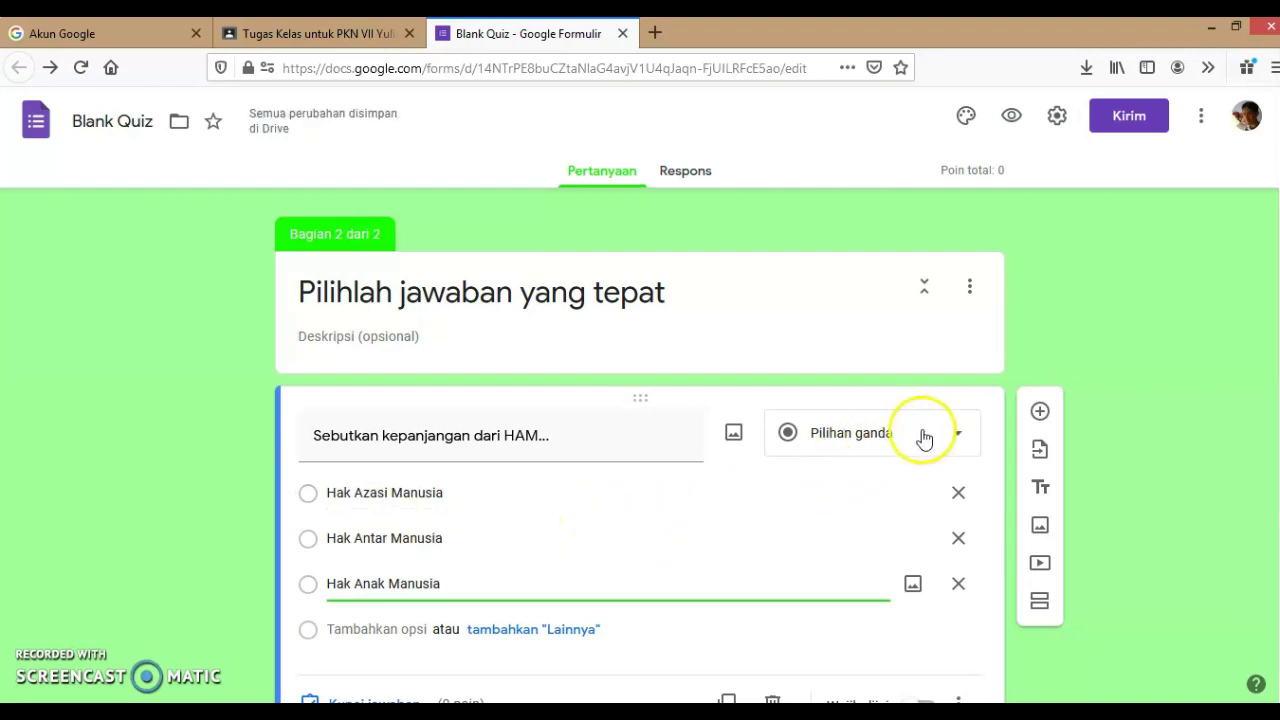
Make the HAM abbreviation question required and set its answer key to Hak Azasi Manusia, worth 10 points
scroll(866, 452, down, 2)
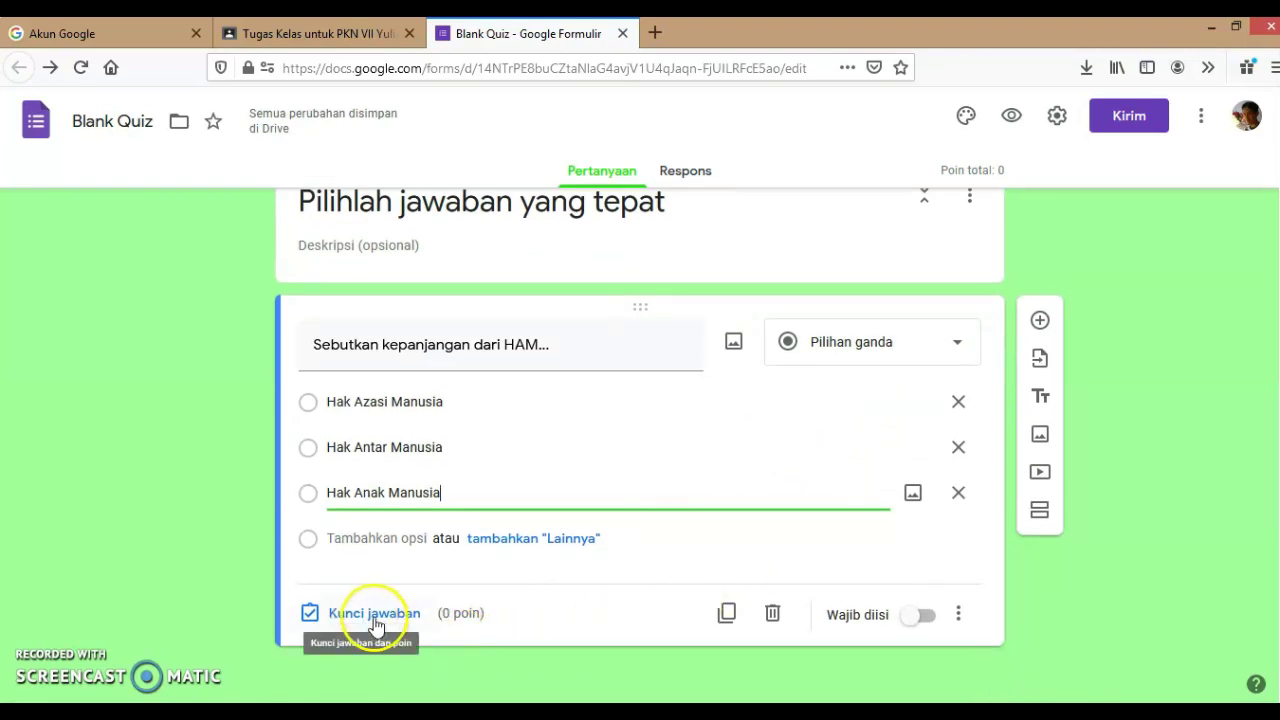
click(924, 615)
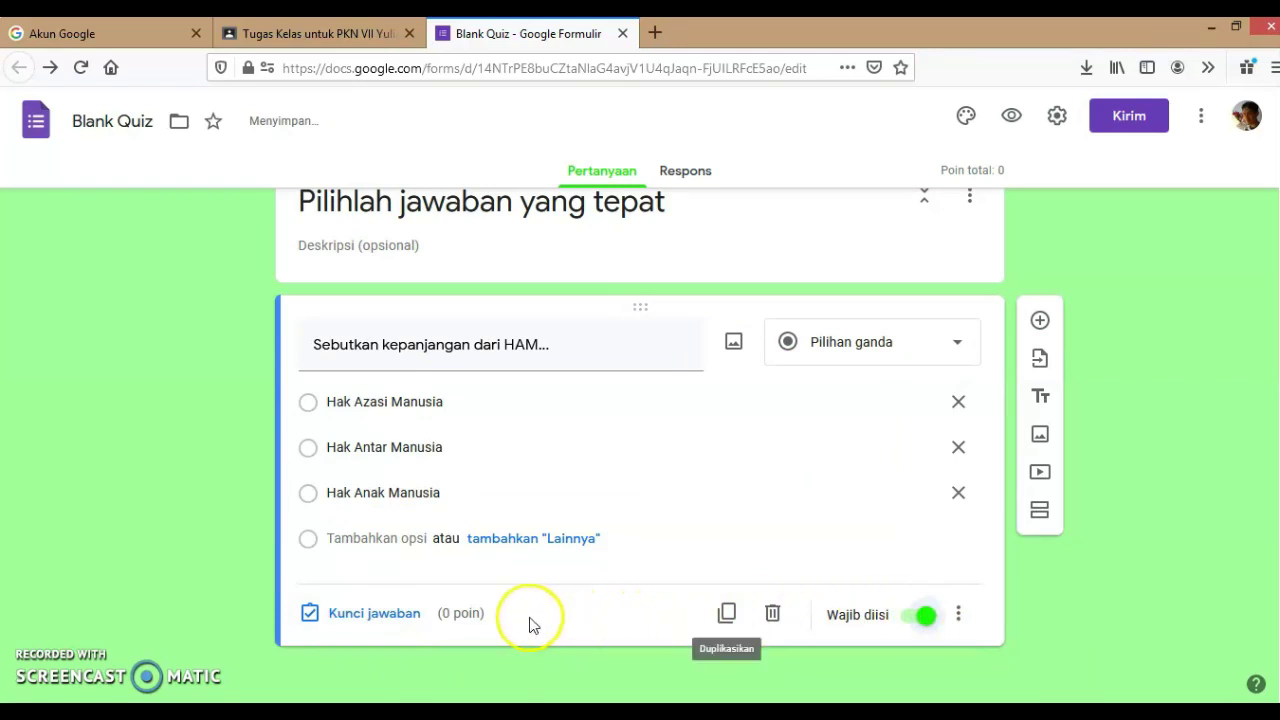
click(398, 614)
click(316, 484)
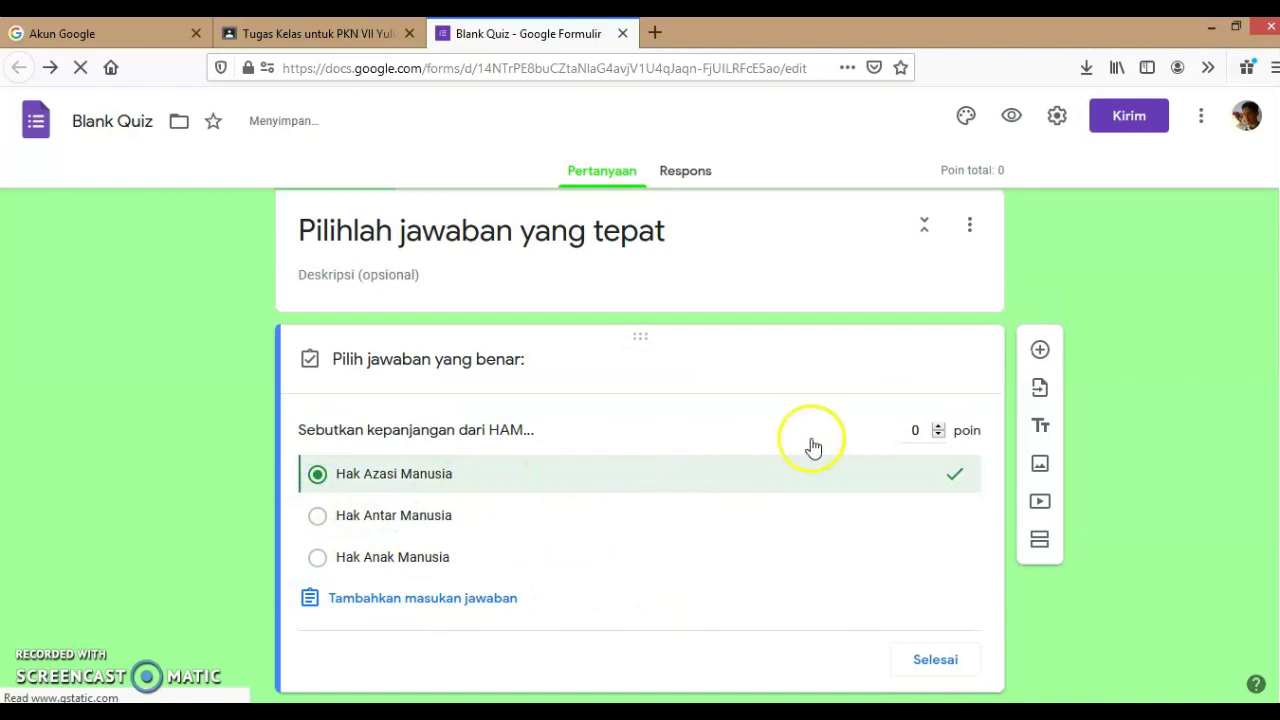
click(914, 430)
text(10)
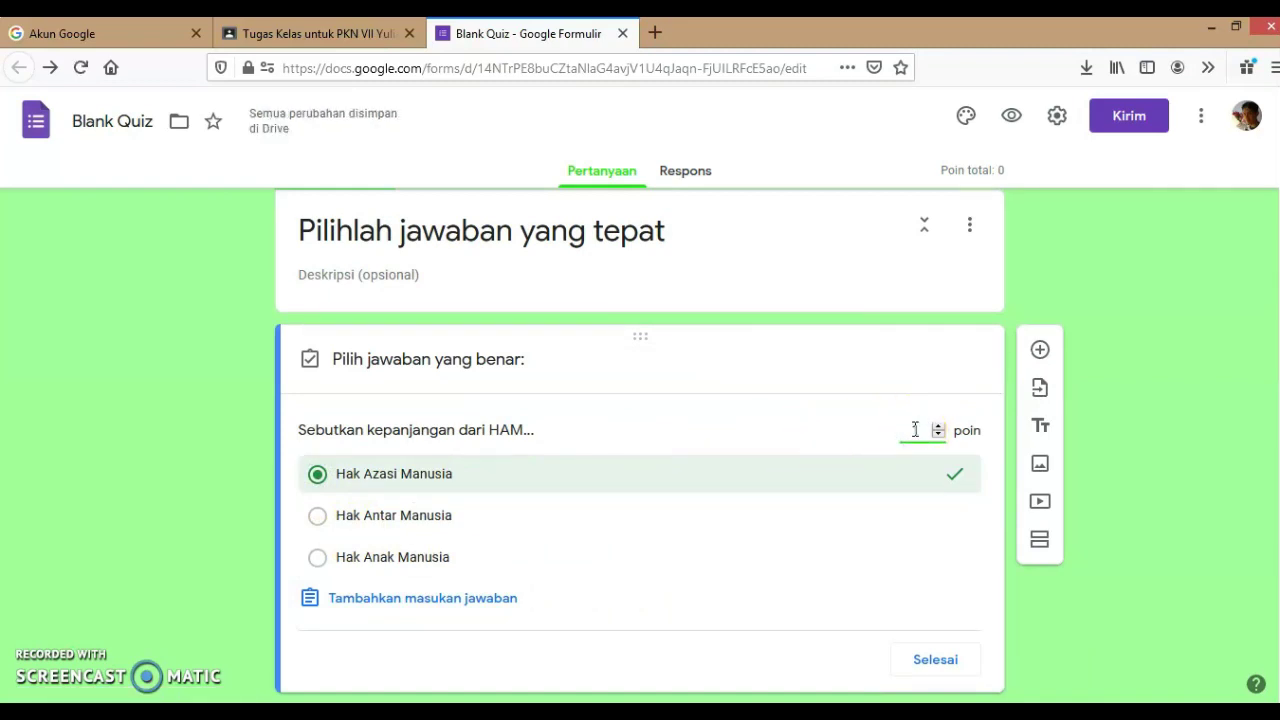
click(938, 664)
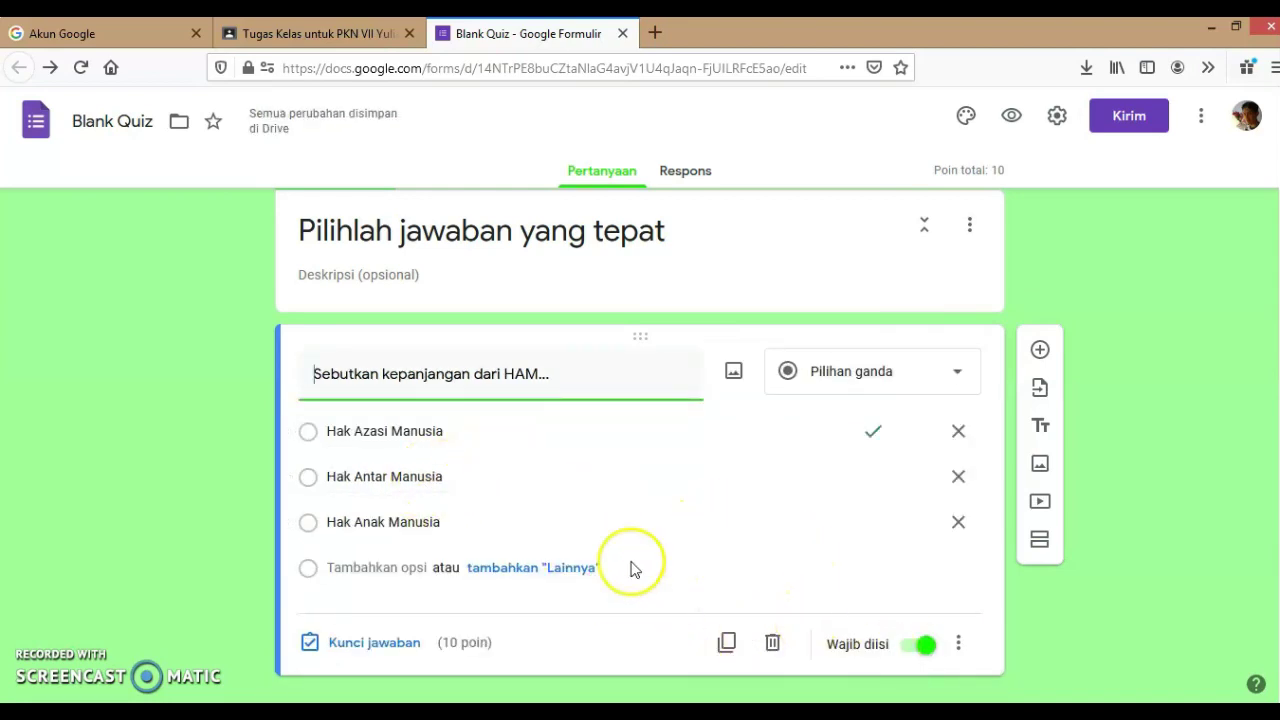
Add a question below it with the text "Sebutkan contoh dari implementasi HAM dalam bidang Pendidikan..."
click(1041, 351)
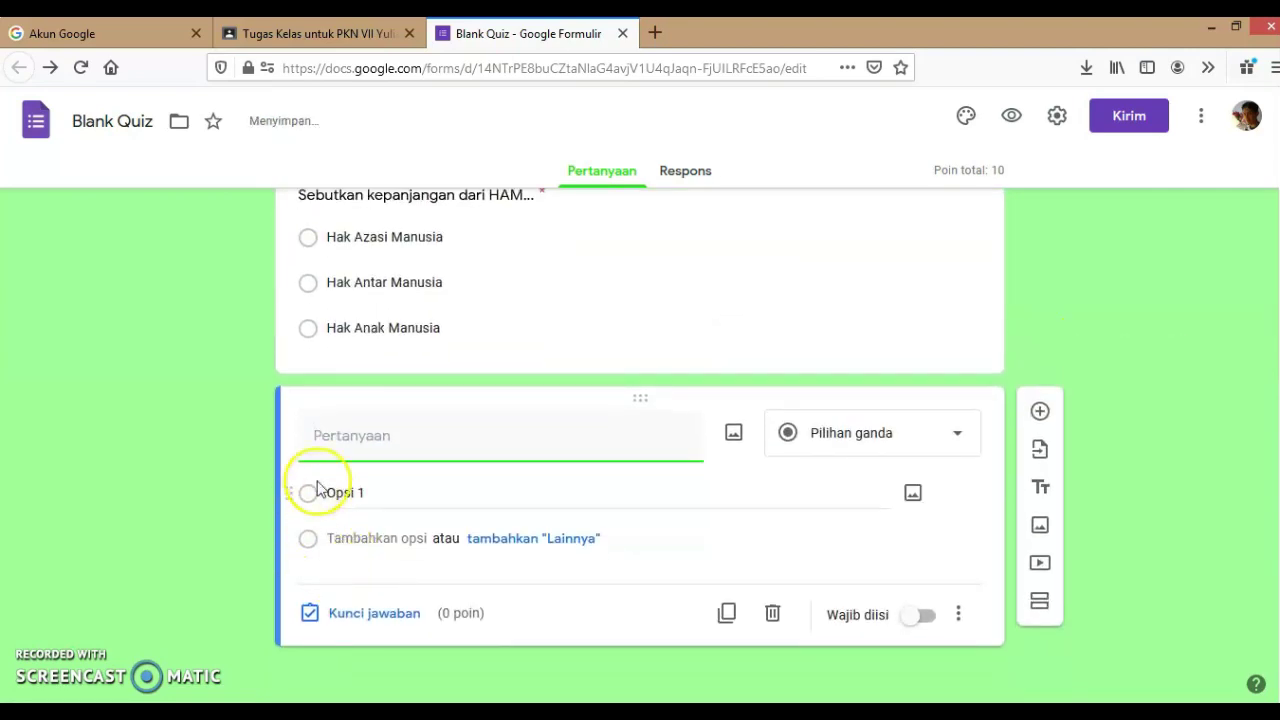
click(335, 515)
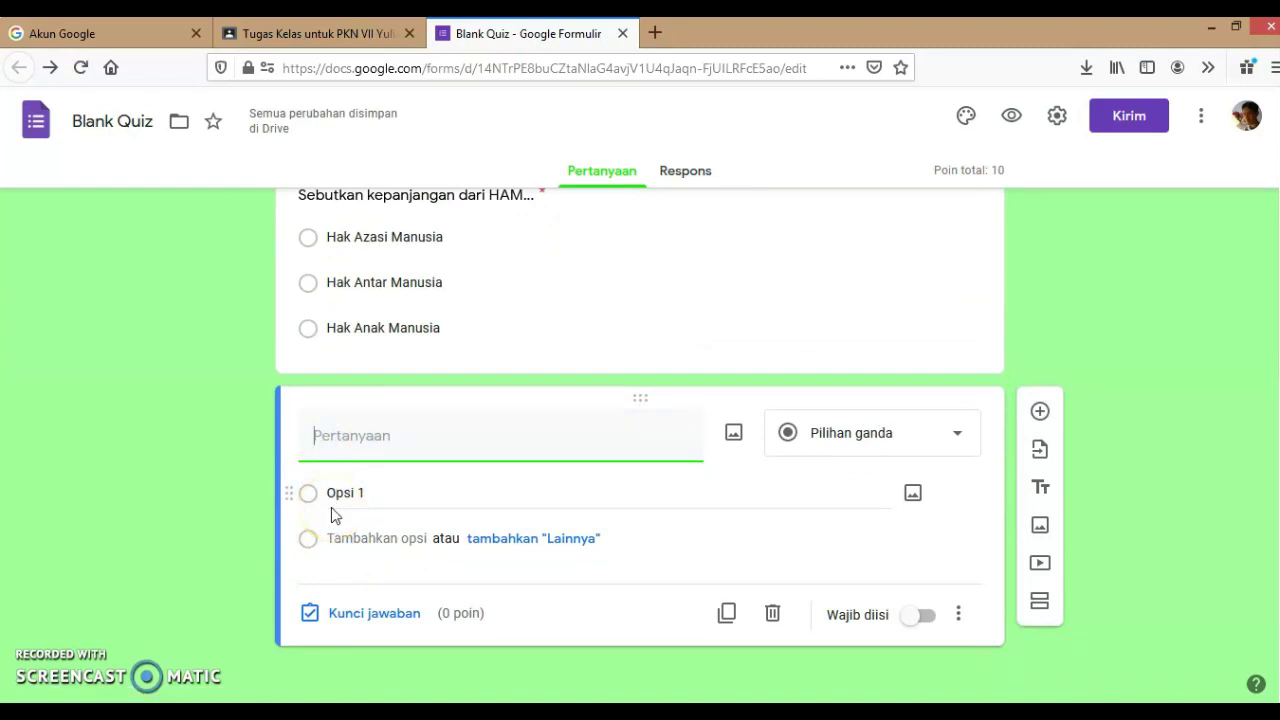
text(S)
key(BackSpace)
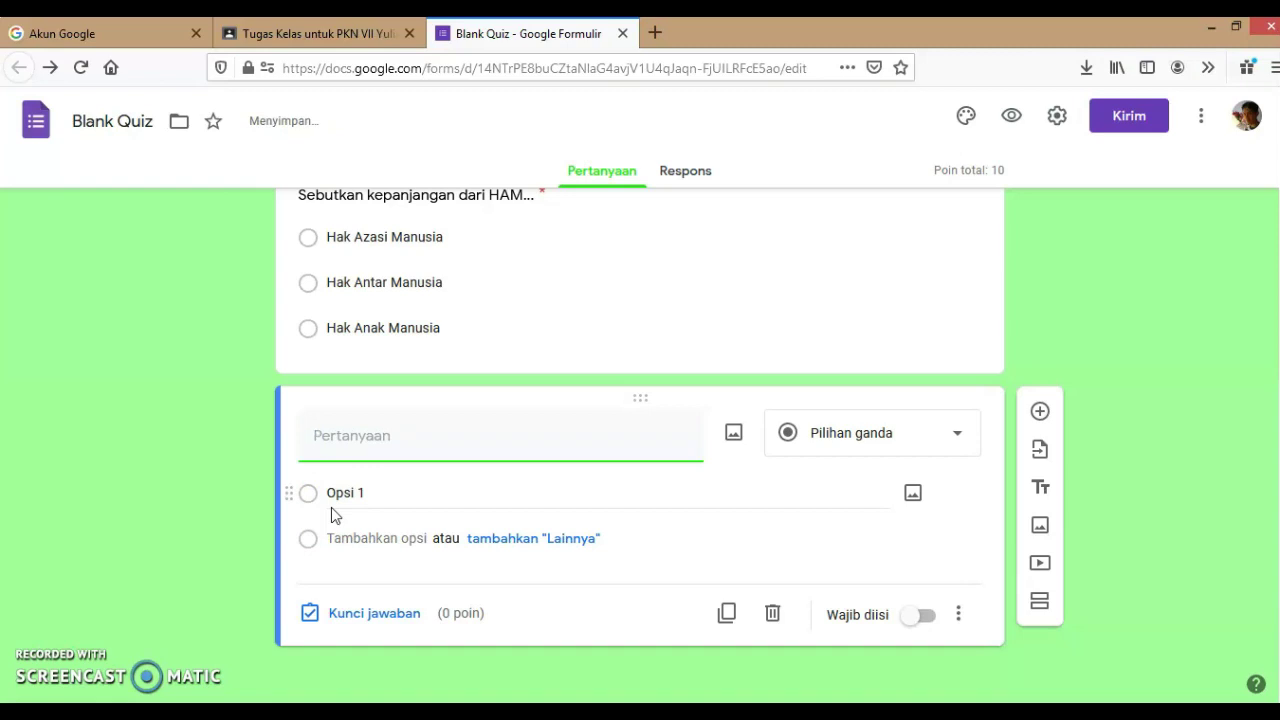
text(S)
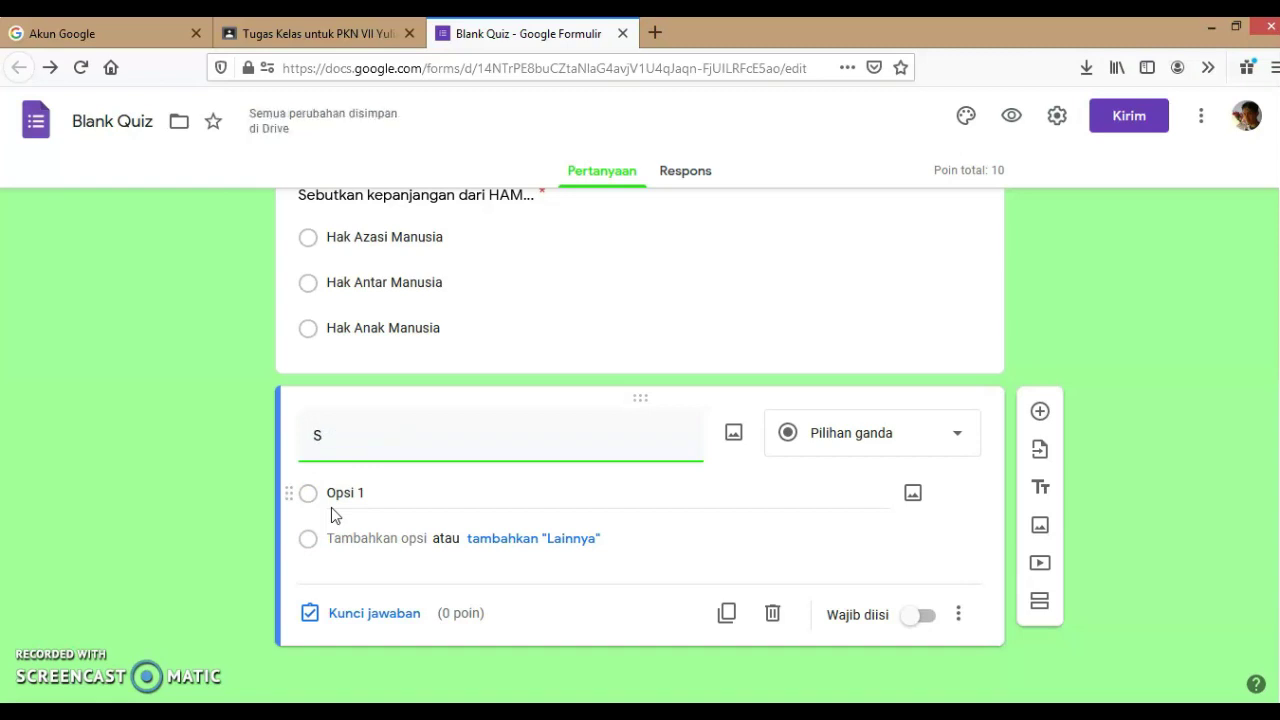
text(ebutkan contoh)
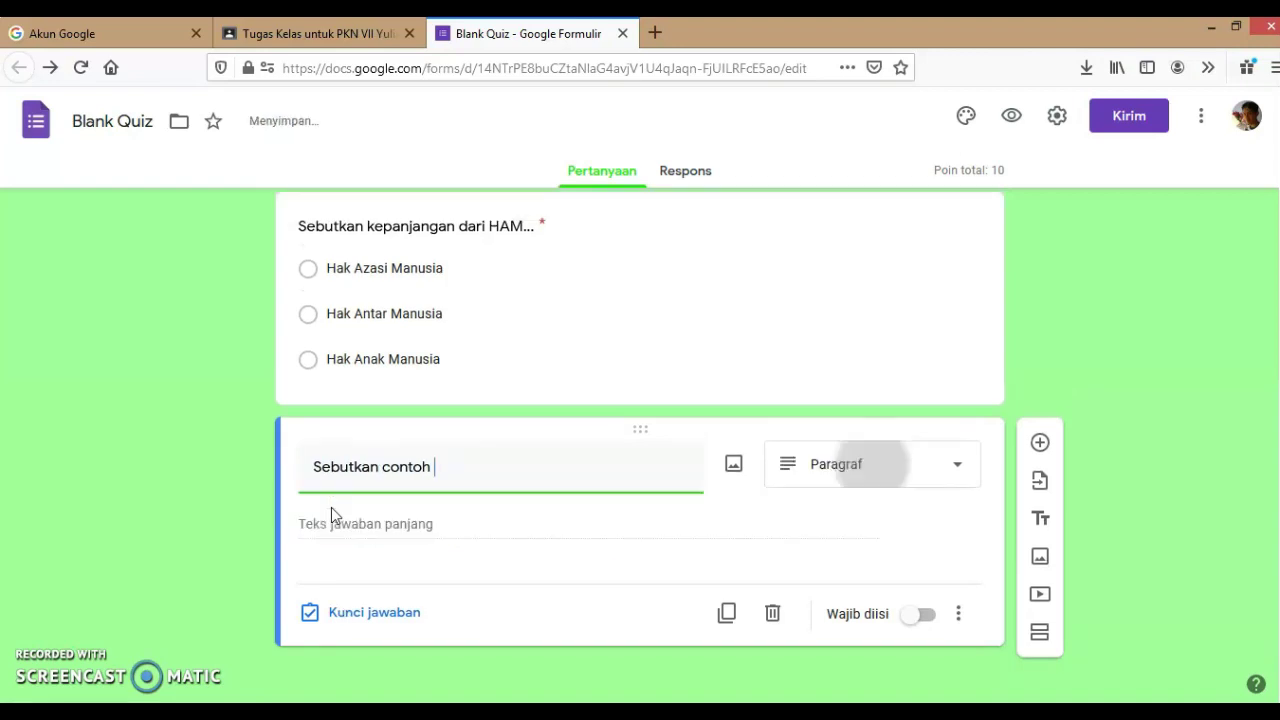
text( dari)
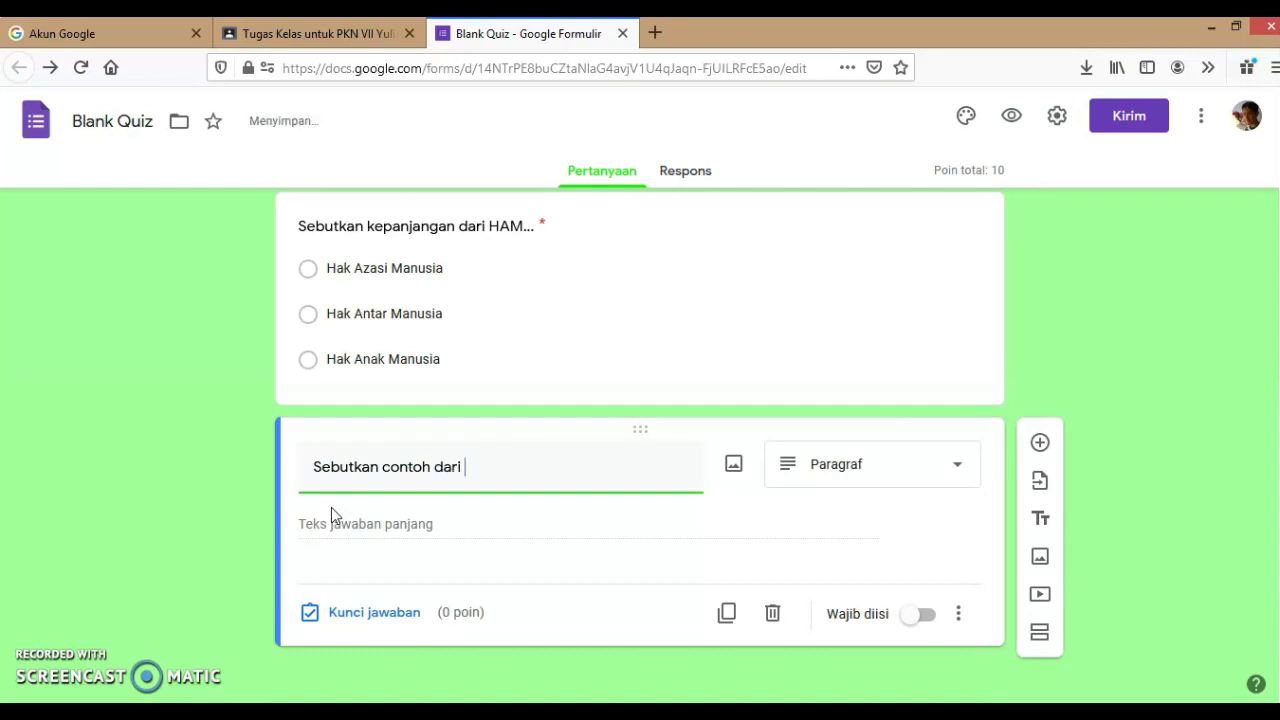
text( implementasi )
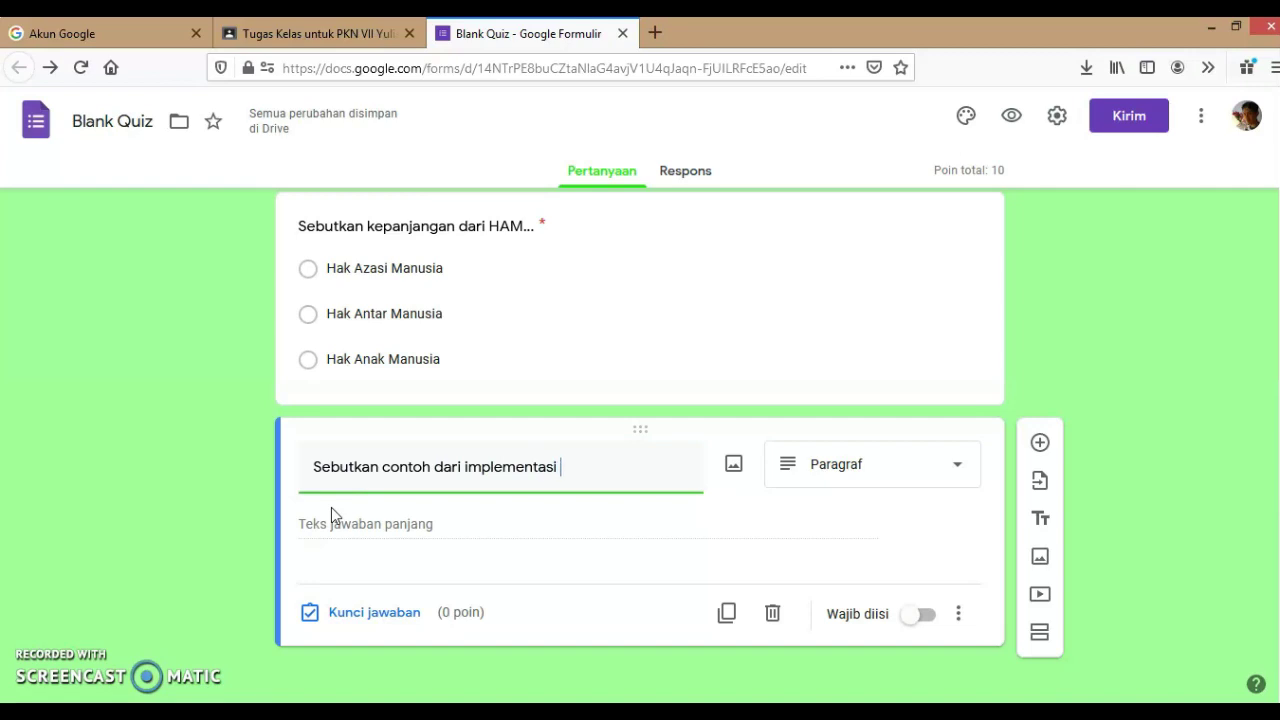
text(HAM)
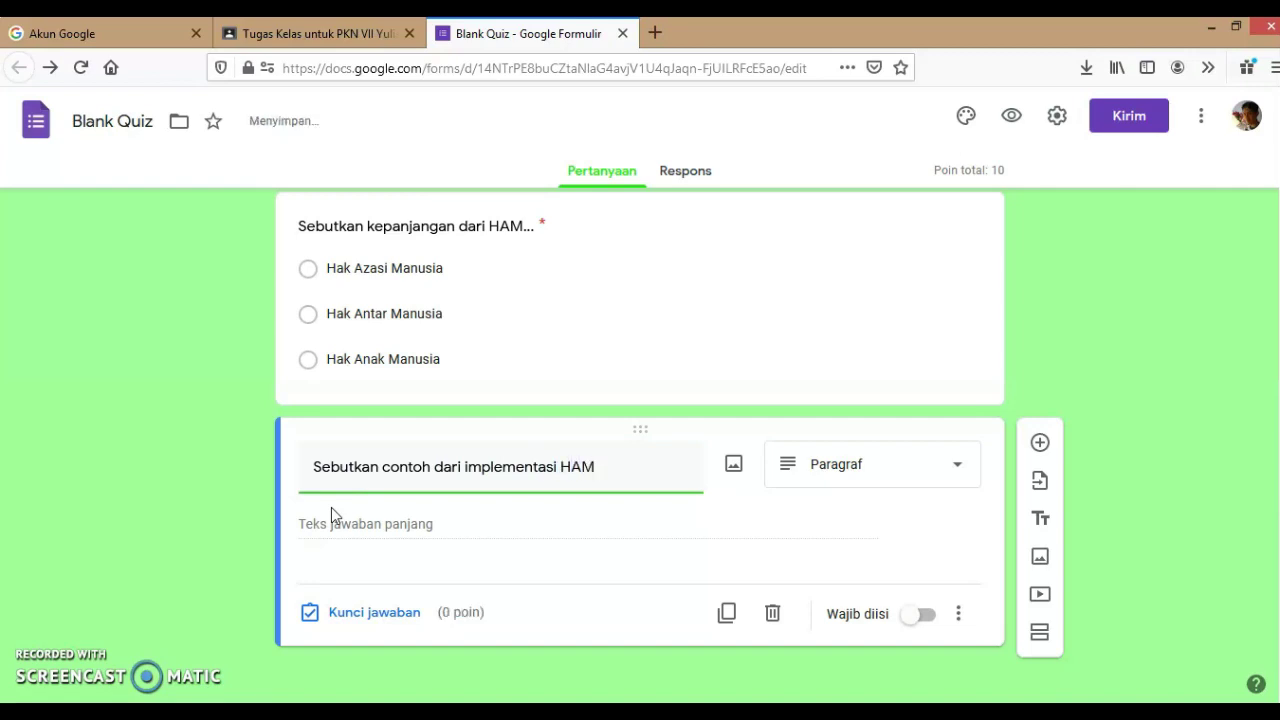
text( dalam bidang)
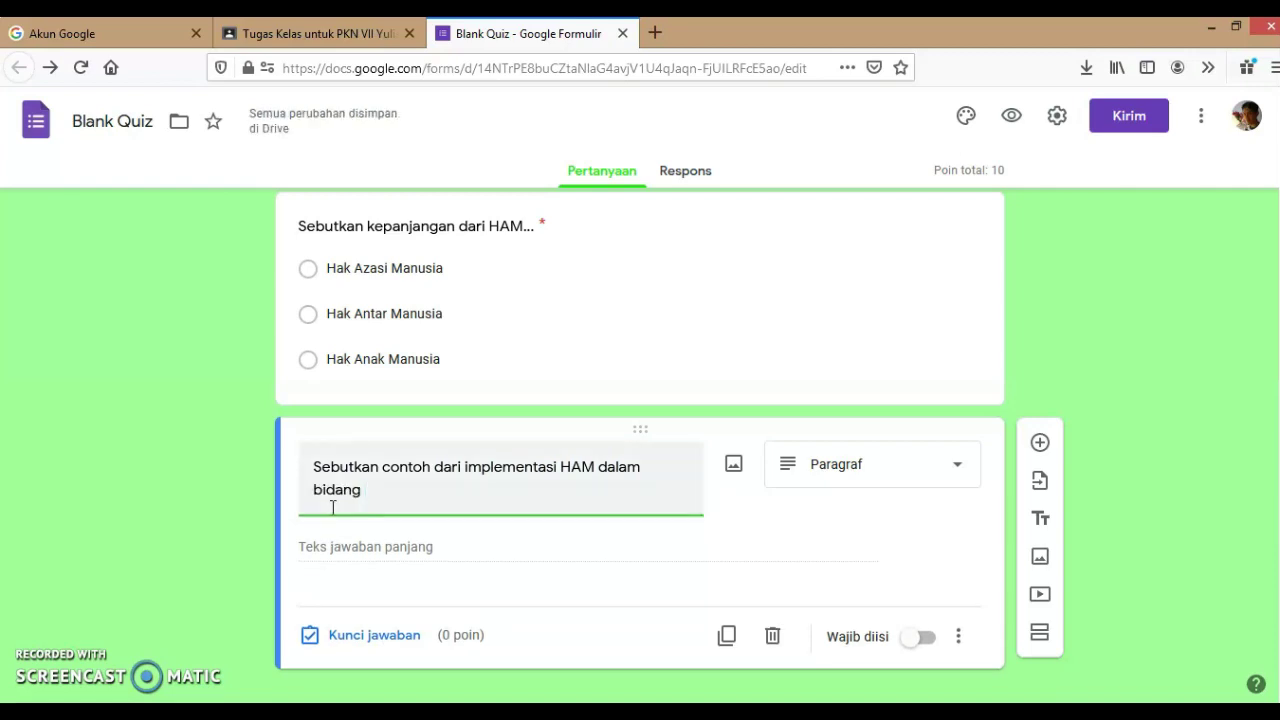
text( Pendidi)
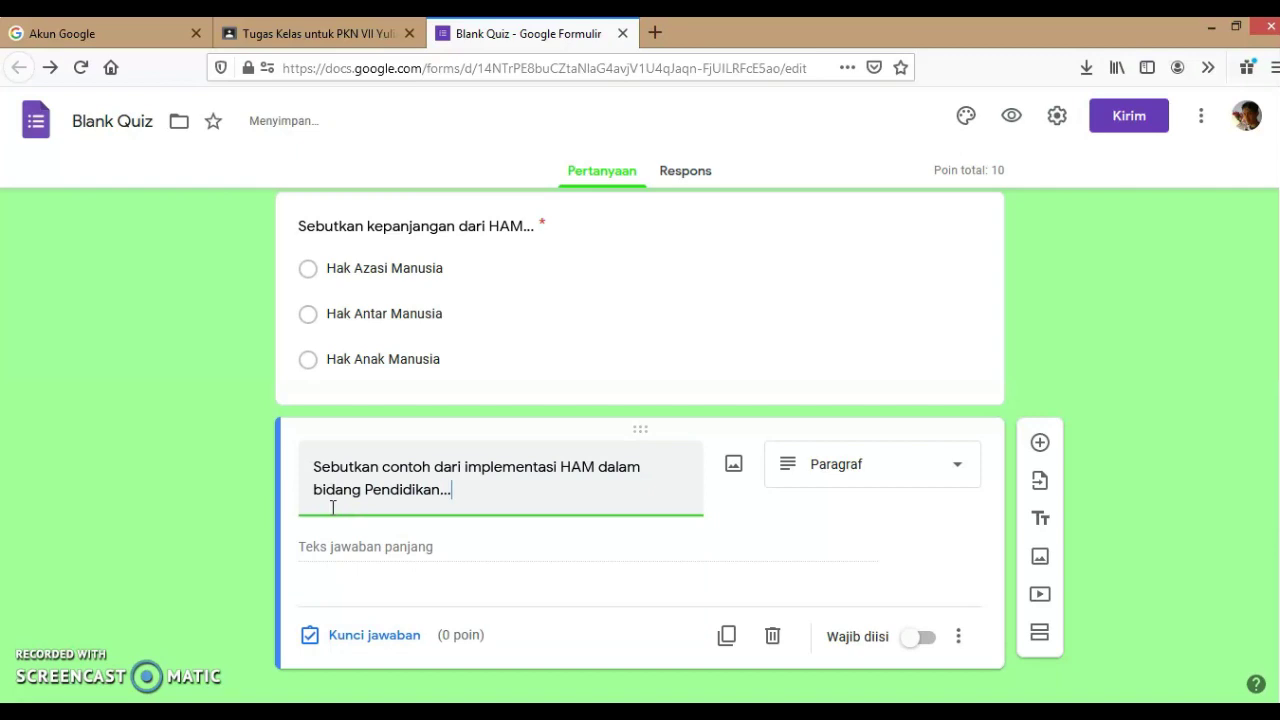
text(kan...)
click(329, 534)
click(680, 450)
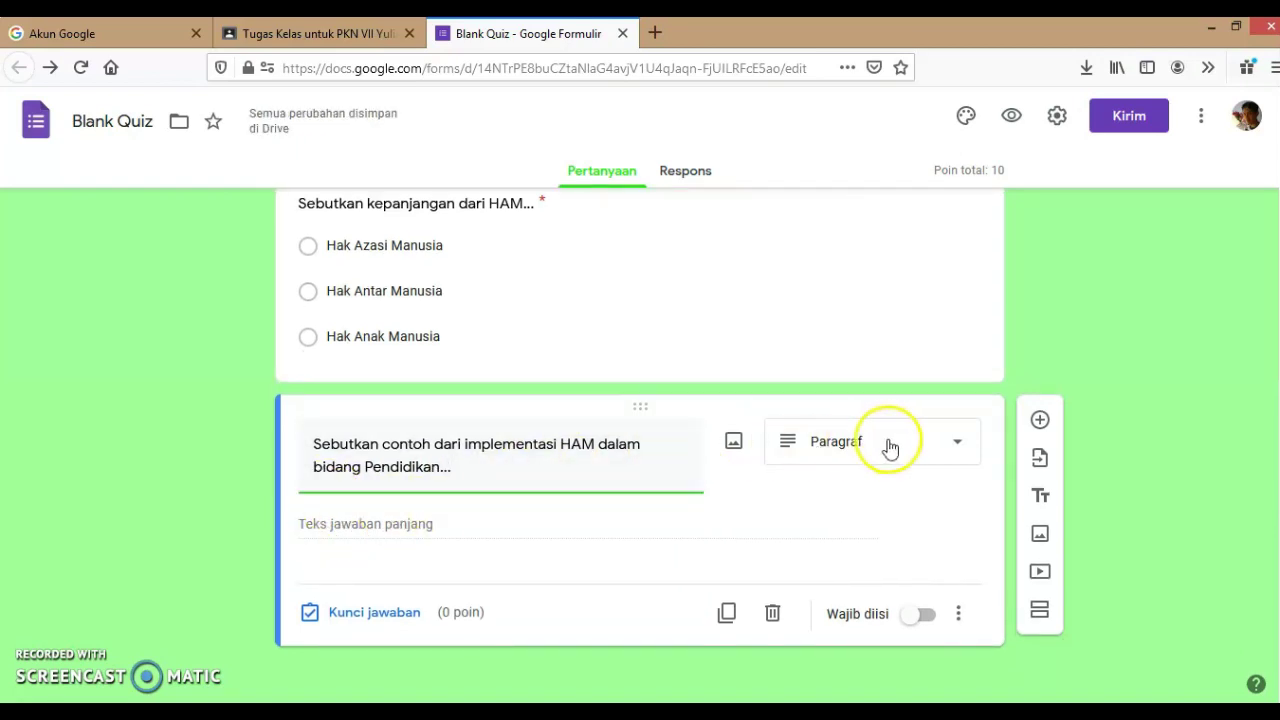
Make the Pendidikan question multiple choice with the options Hak mendapat makanan, Hak mendapat Pendidikan and Hak mendapat pekerjaan
click(963, 442)
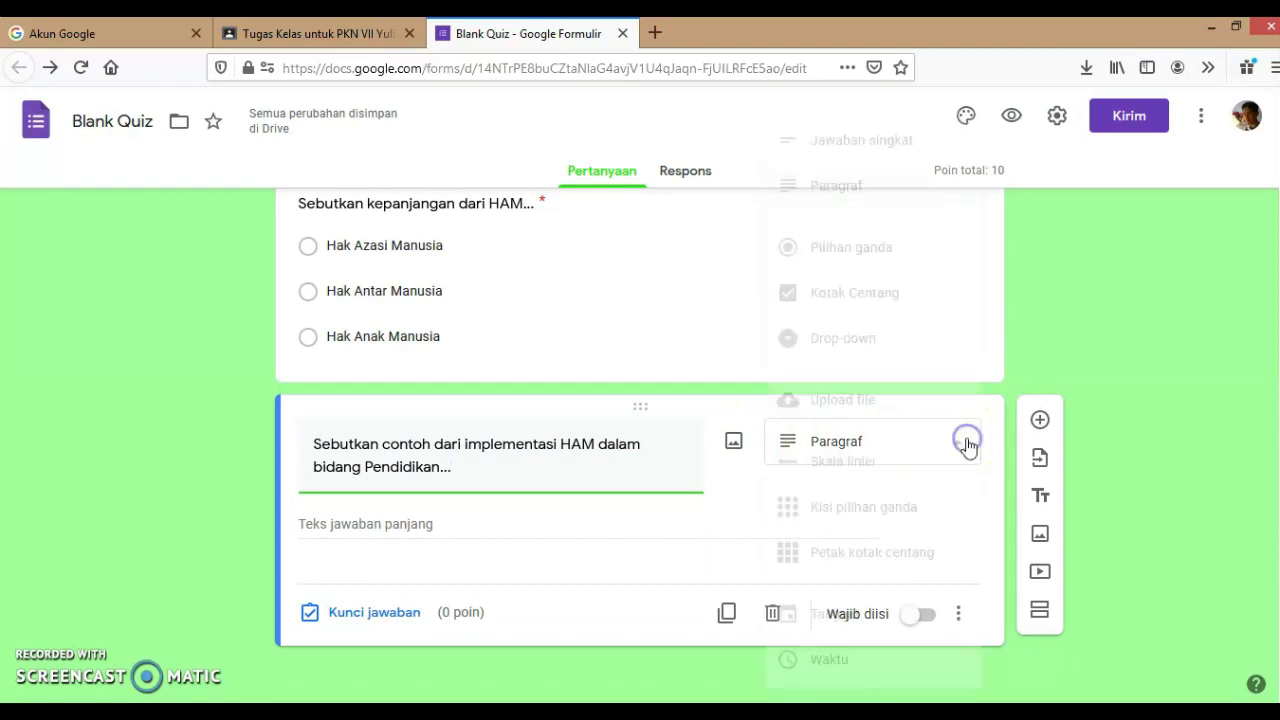
click(817, 258)
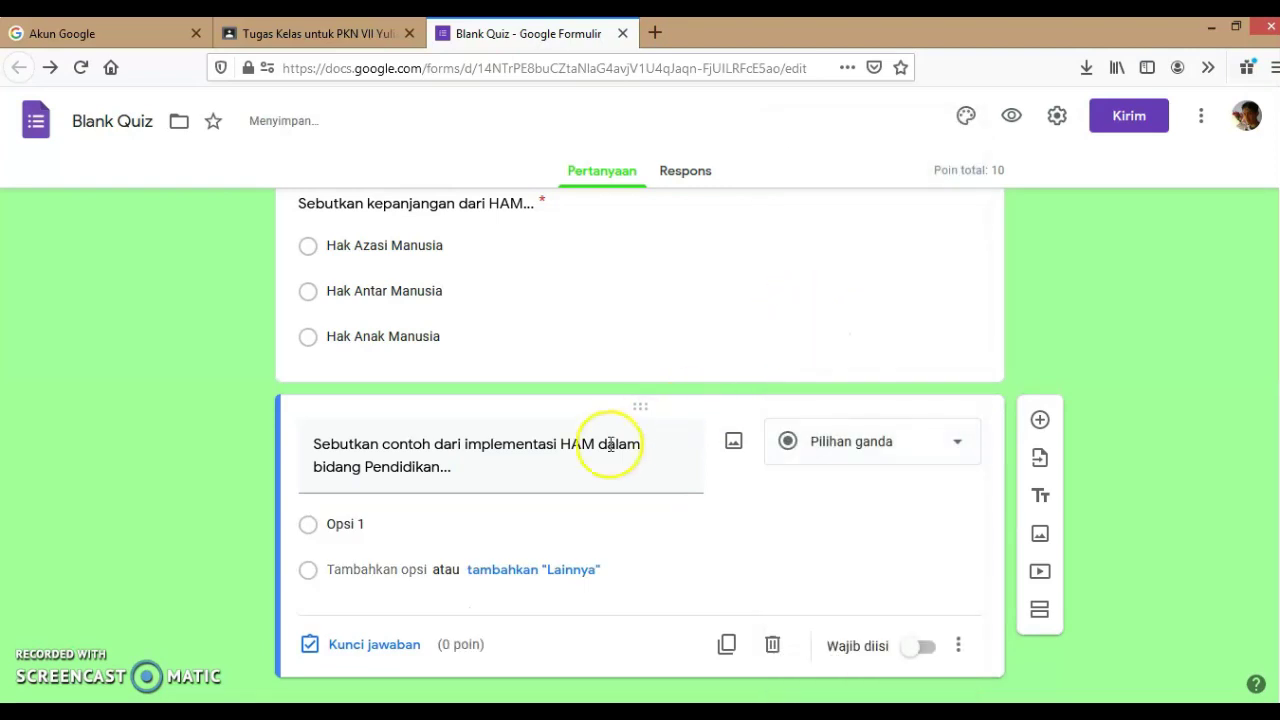
click(342, 521)
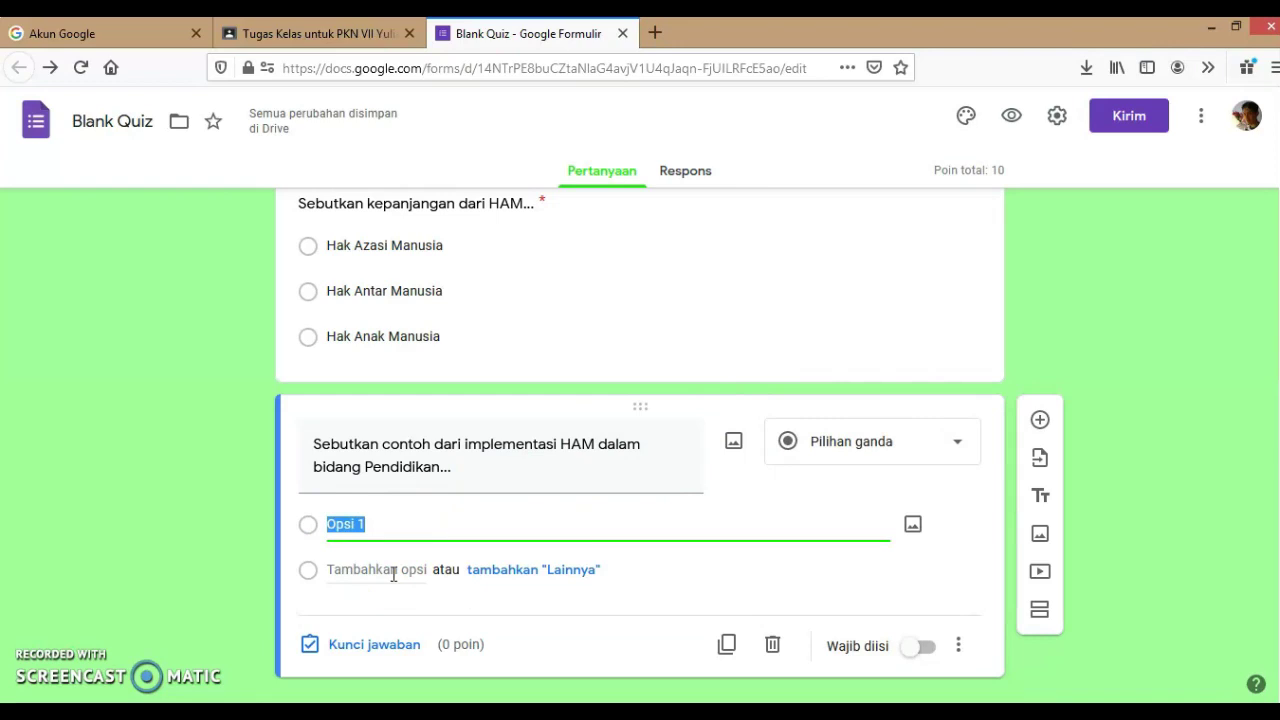
text(Hak)
text(mendapat )
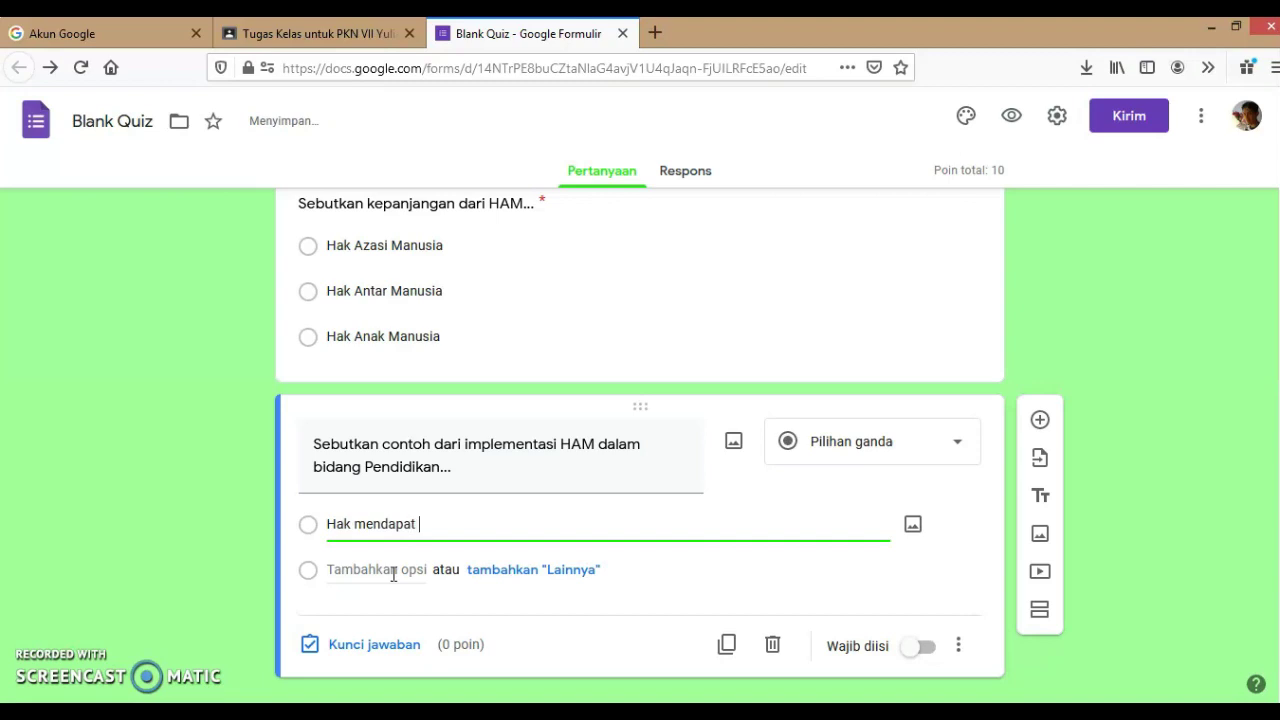
text(makanan)
click(393, 572)
text(Hak mend)
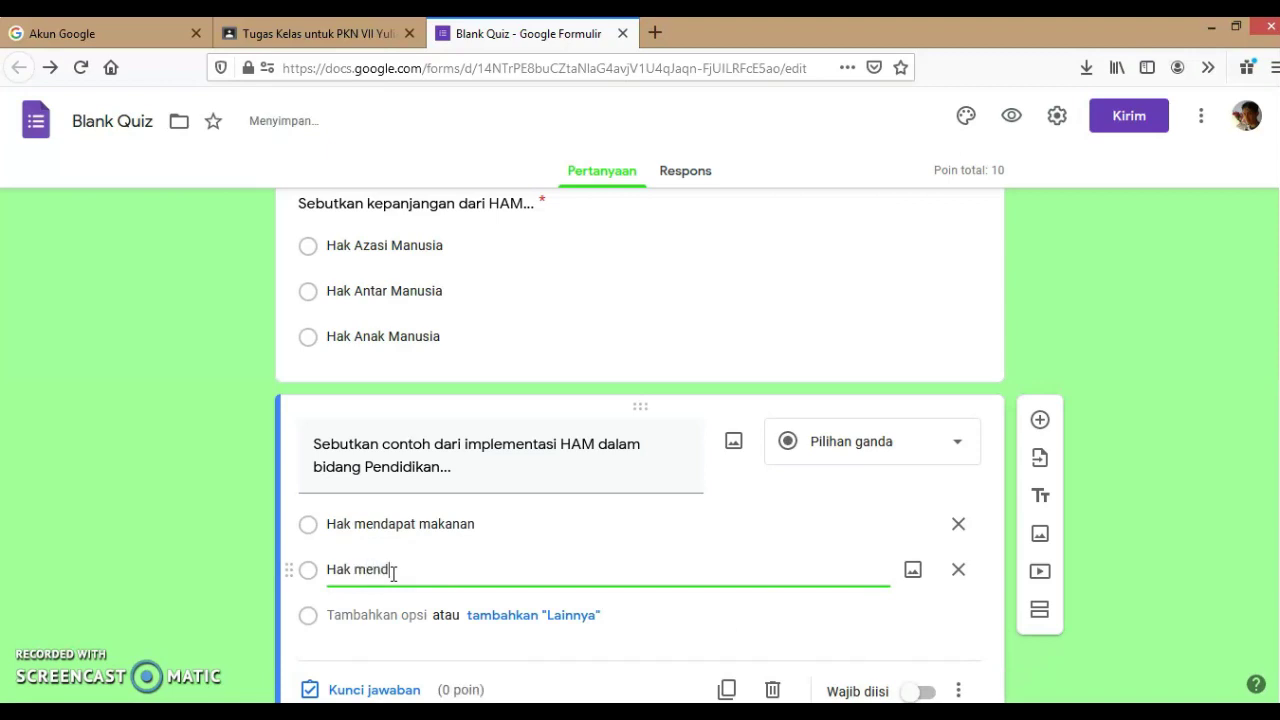
text(apat Pendidikan)
key(Return)
text(H)
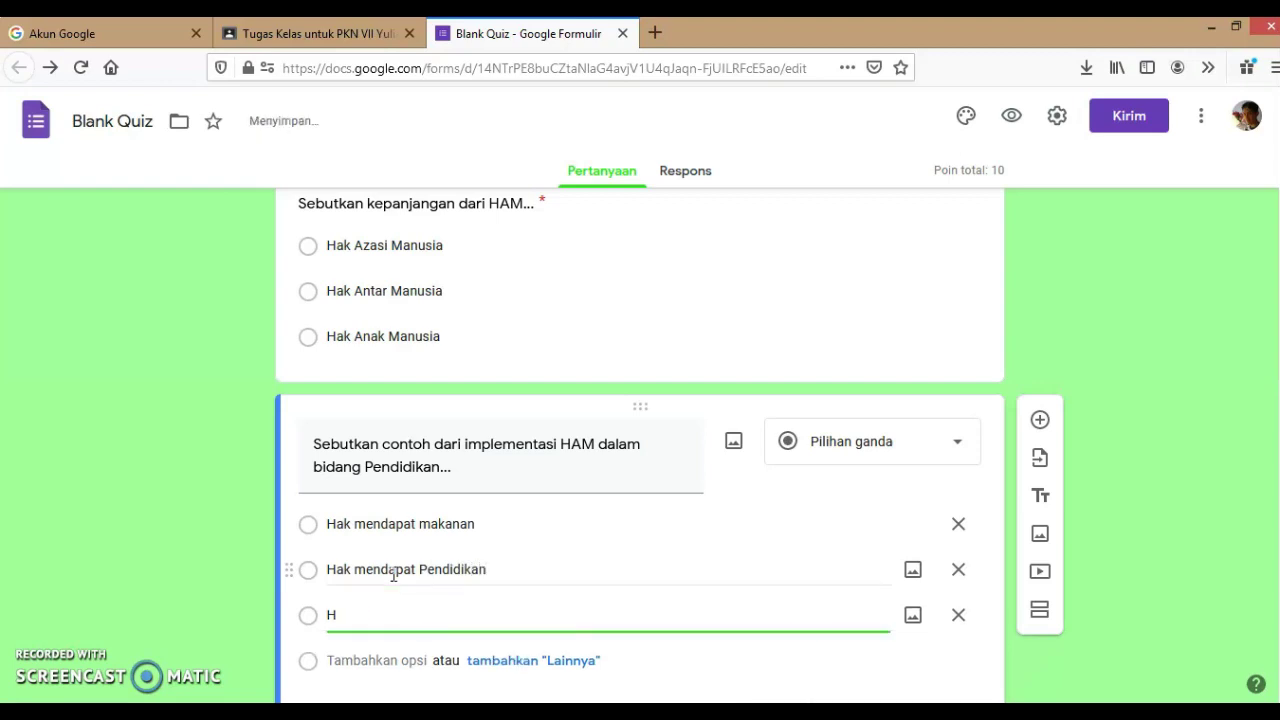
text(ak menda)
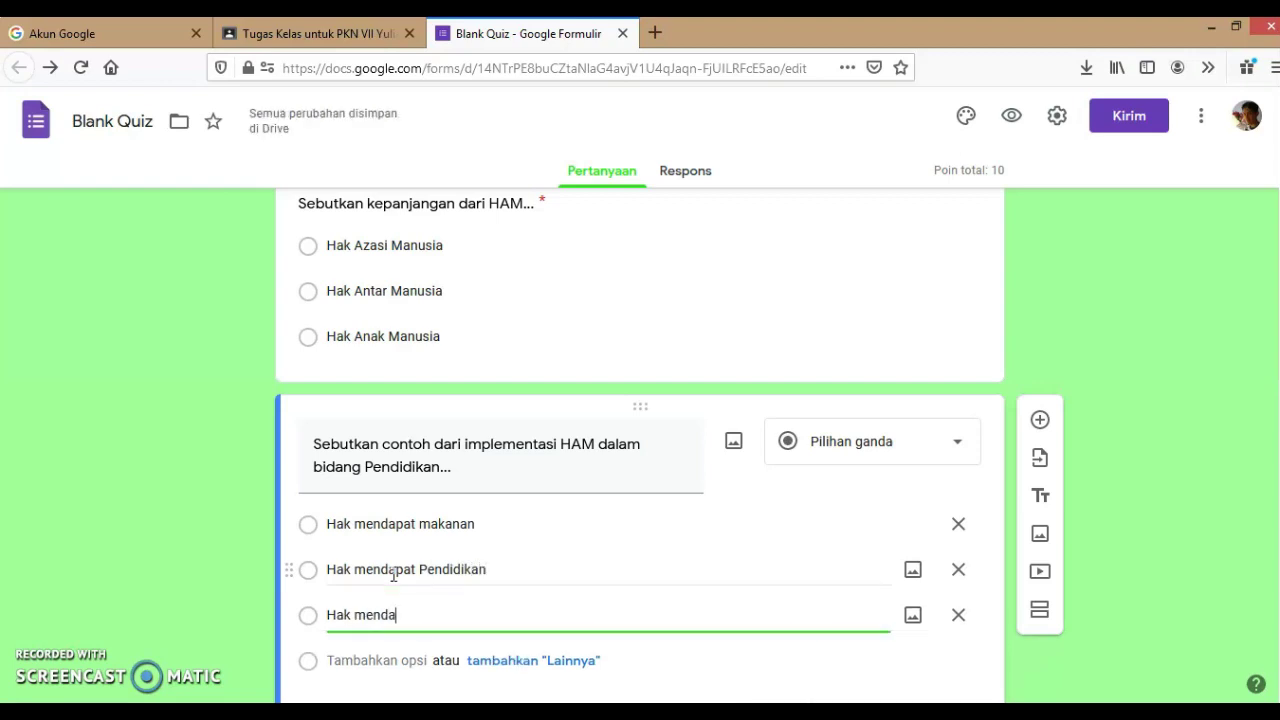
text(pat p)
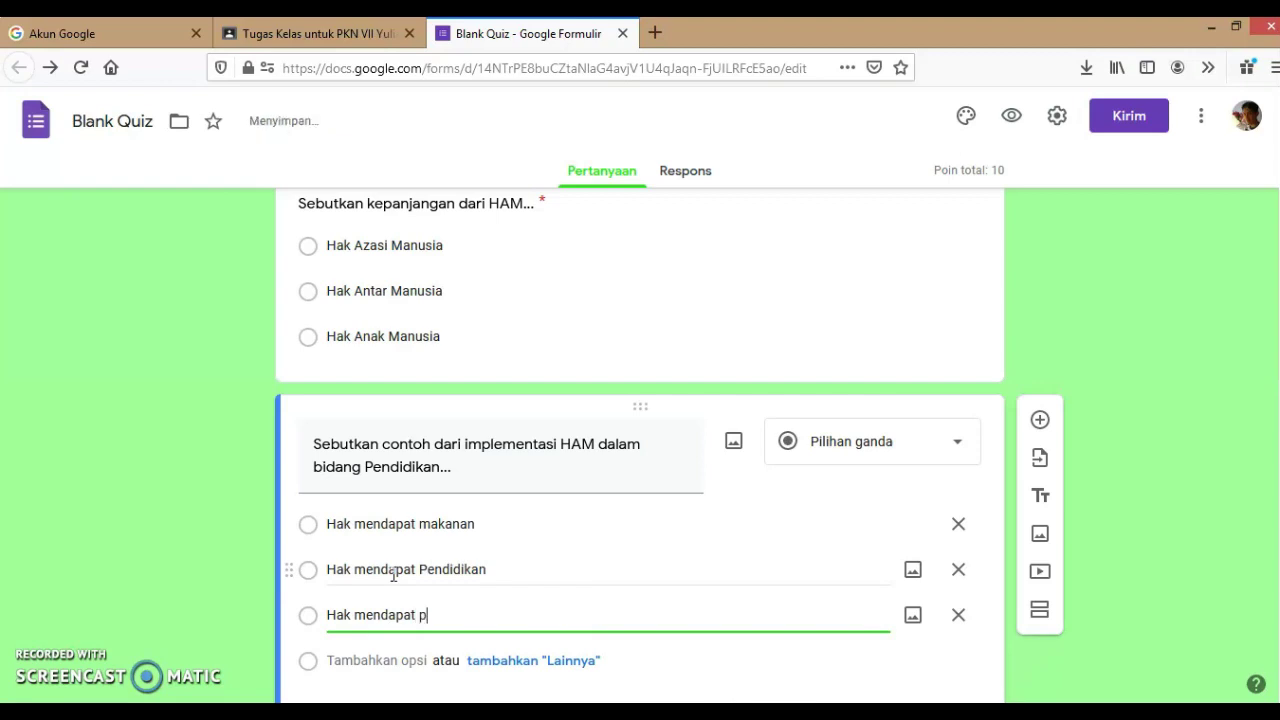
text(ekerjaan)
Dismiss the Smadav notification and make the question about HAM in Pendidikan required
scroll(370, 570, down, 2)
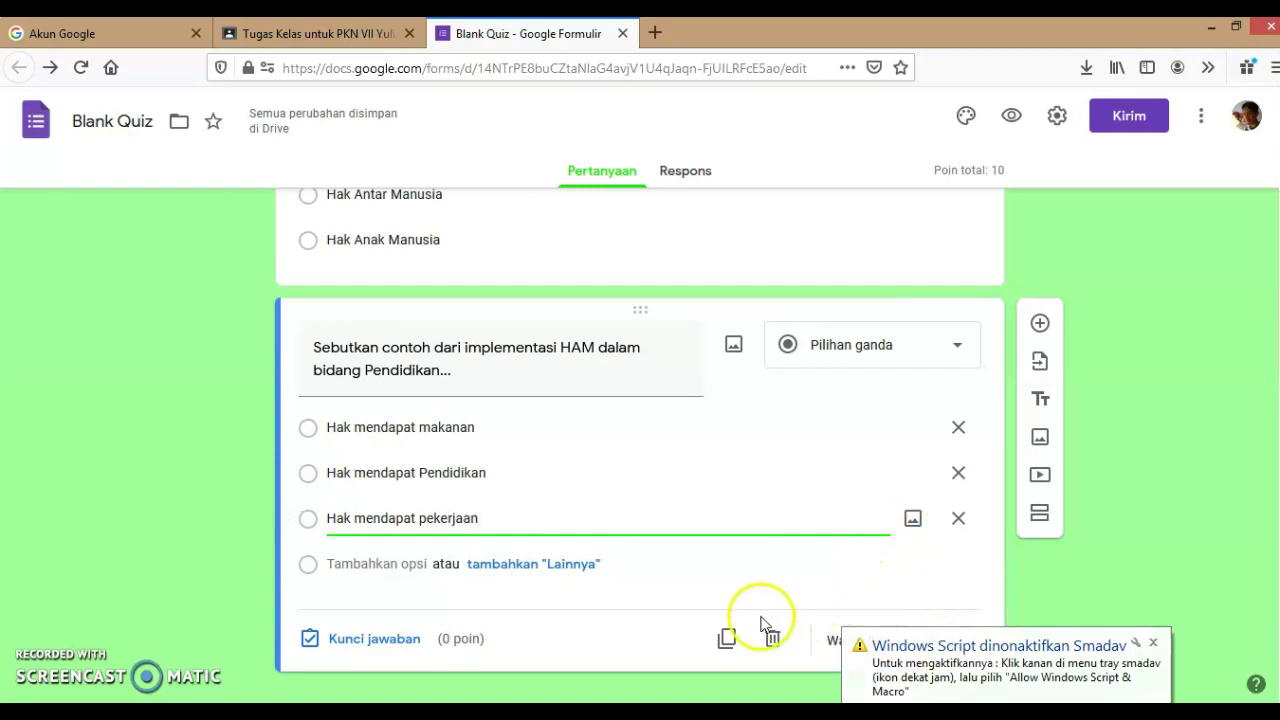
click(627, 643)
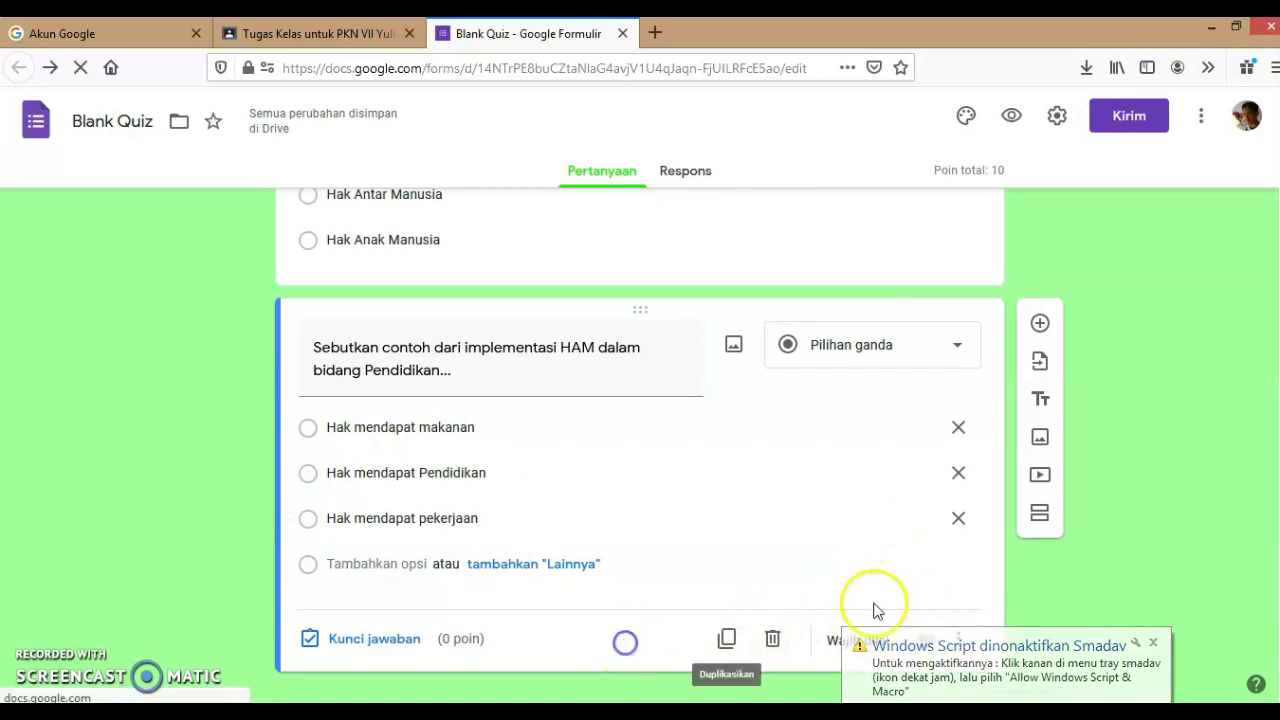
click(1153, 644)
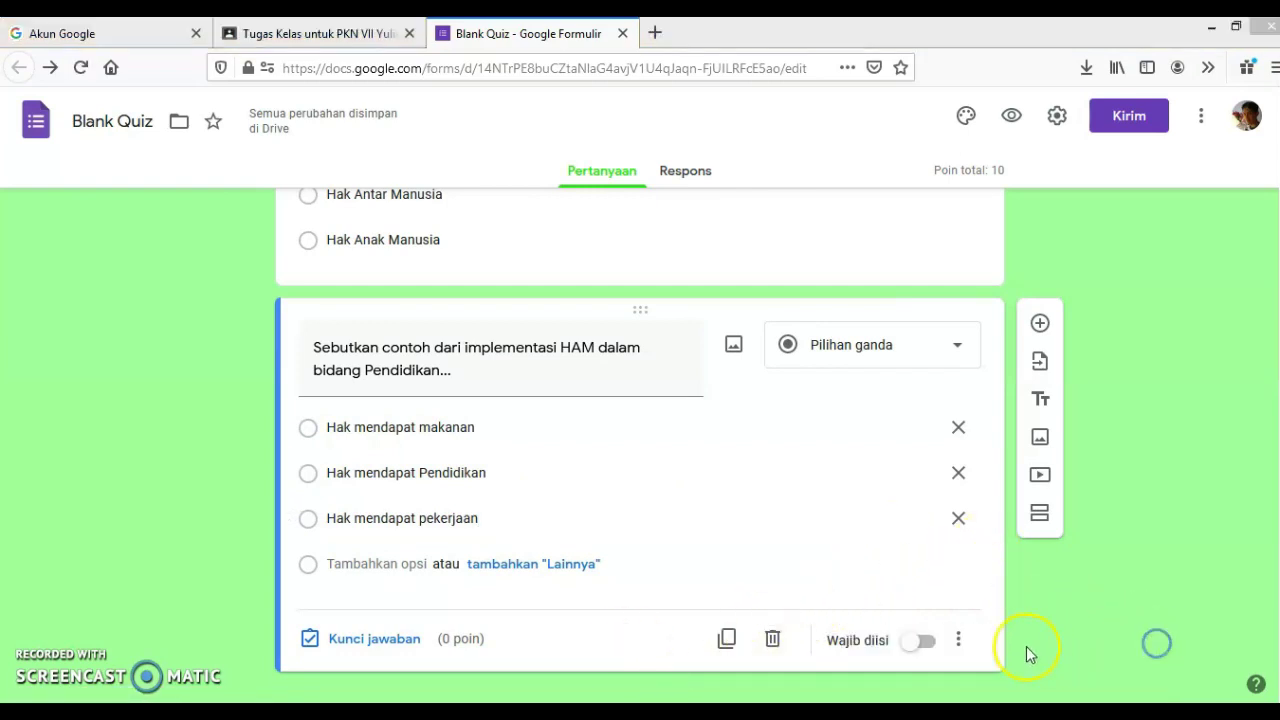
click(928, 643)
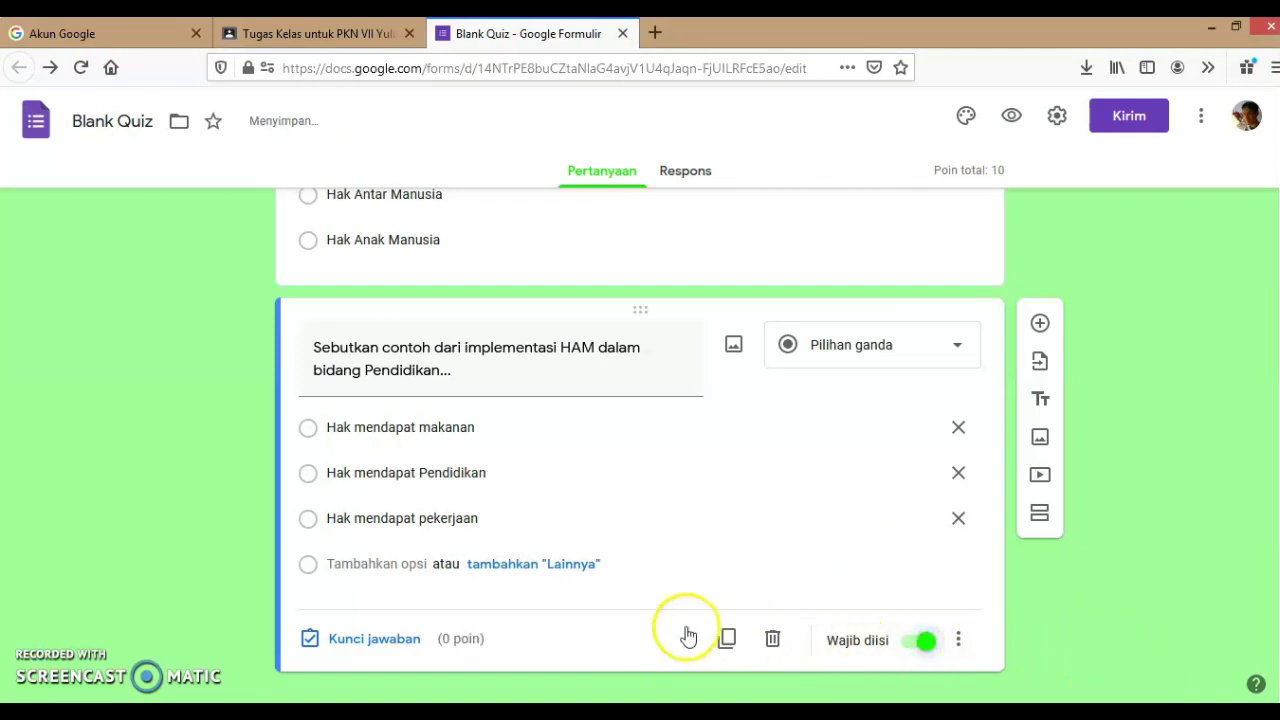
Set the Pendidikan question's answer key to Hak mendapat Pendidikan, worth 10 points
click(366, 638)
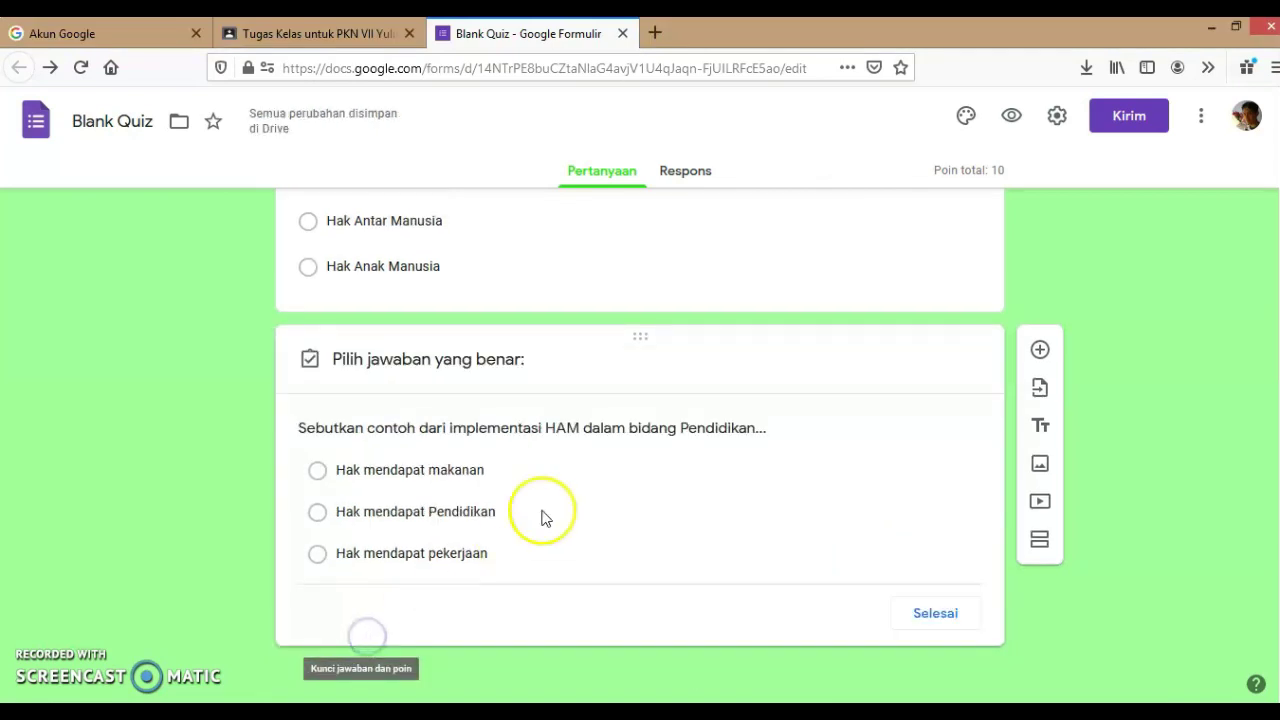
click(317, 515)
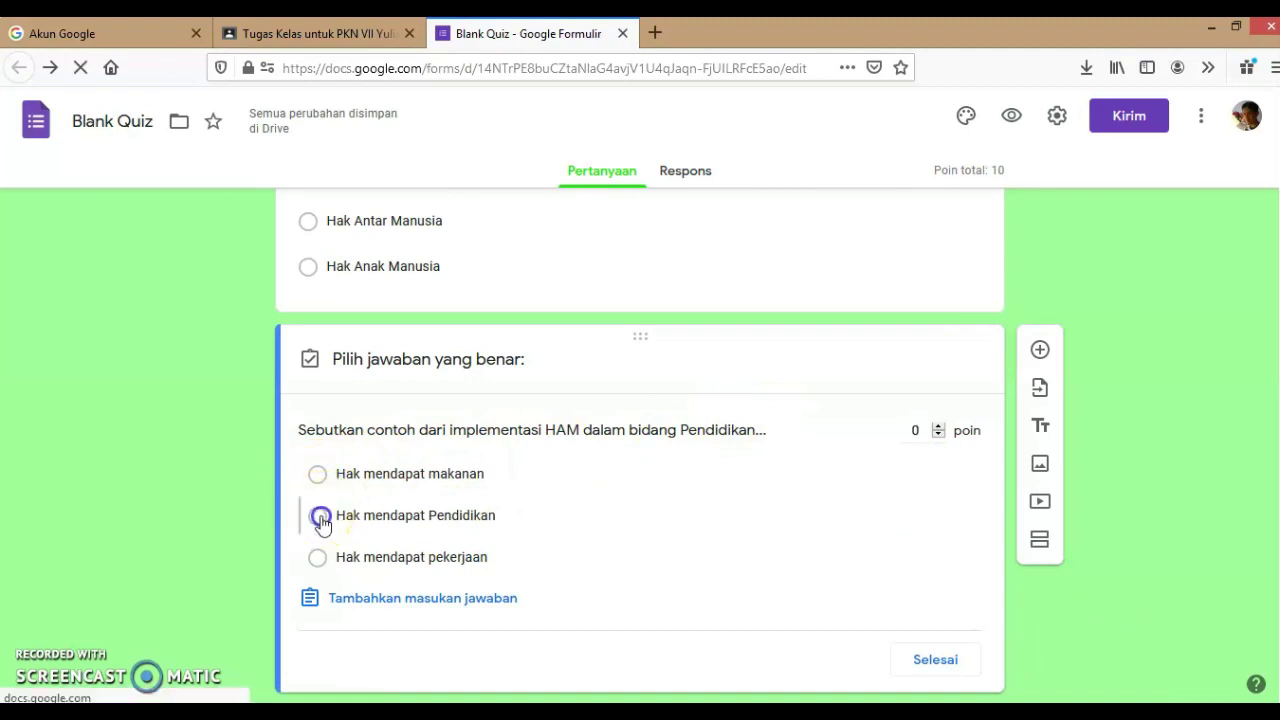
double_click(915, 431)
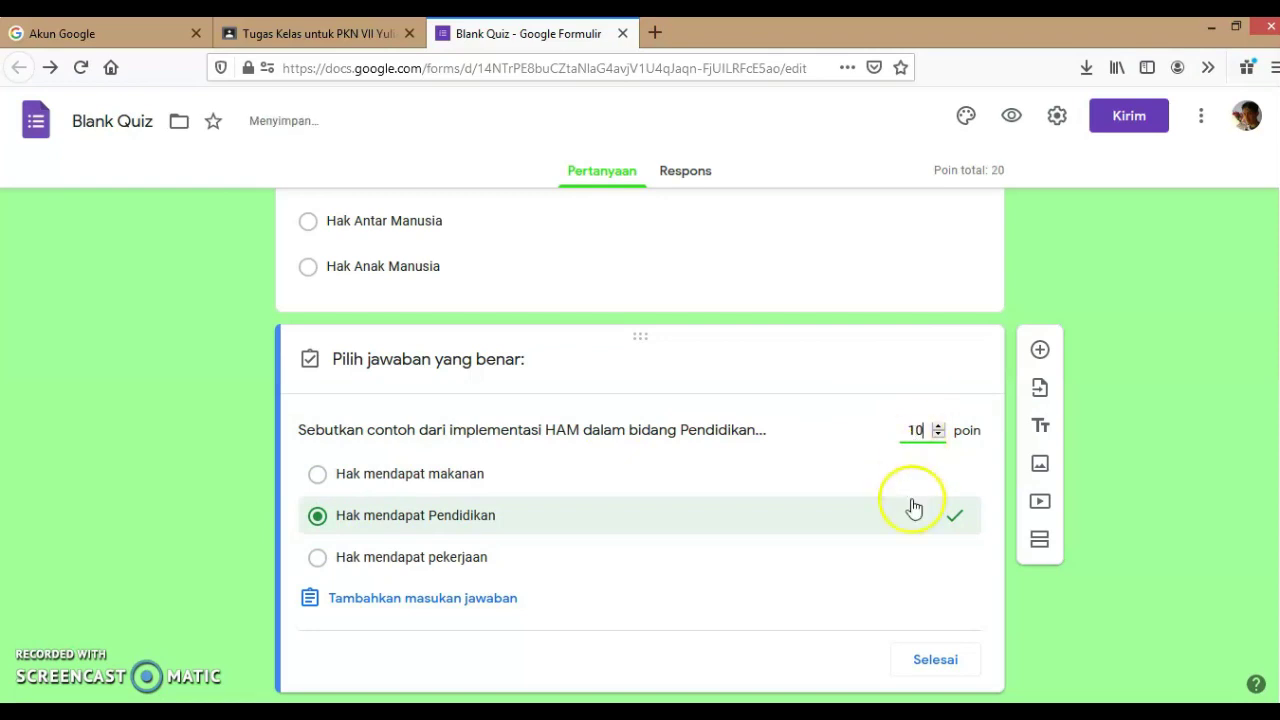
click(935, 662)
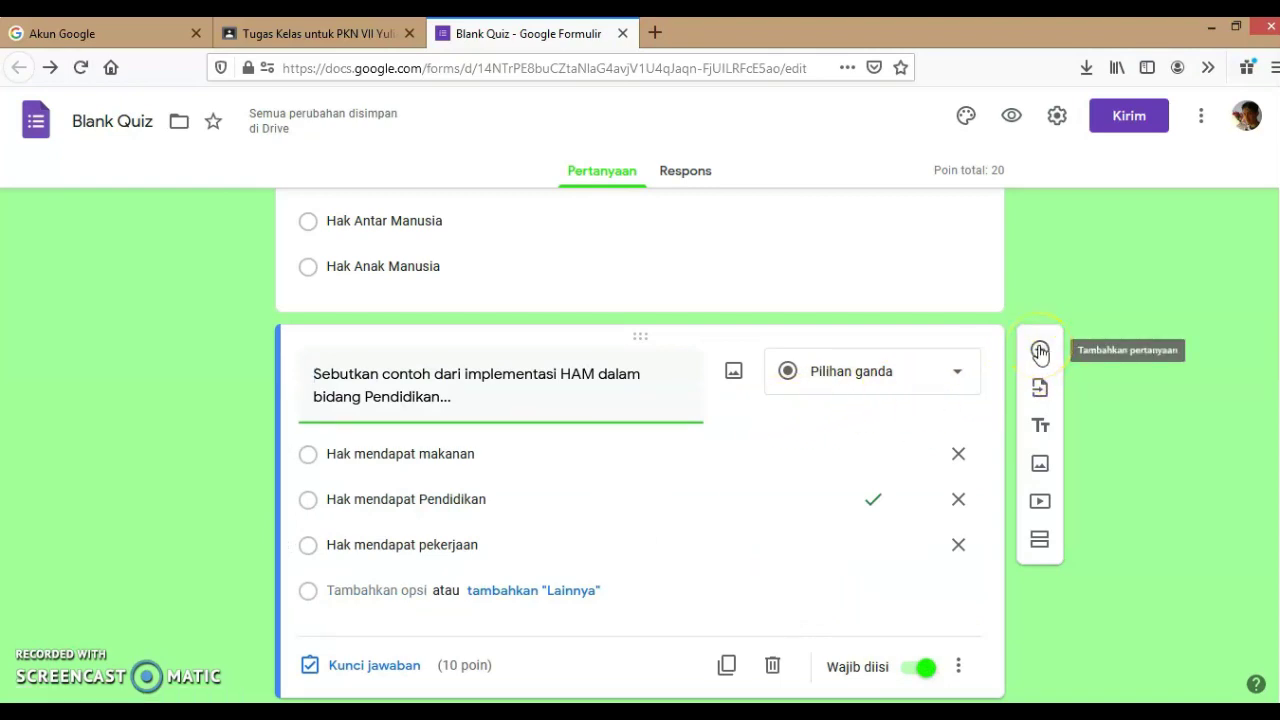
scroll(780, 428, up, 4)
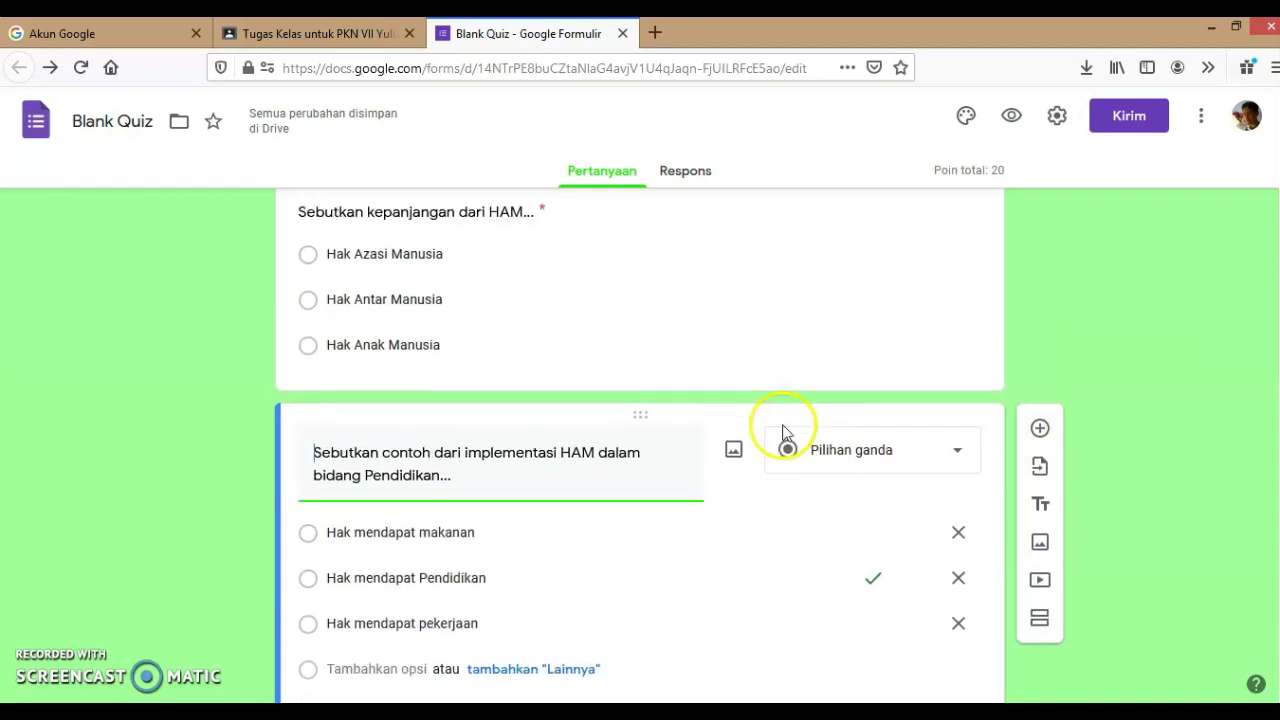
scroll(784, 425, up, 7)
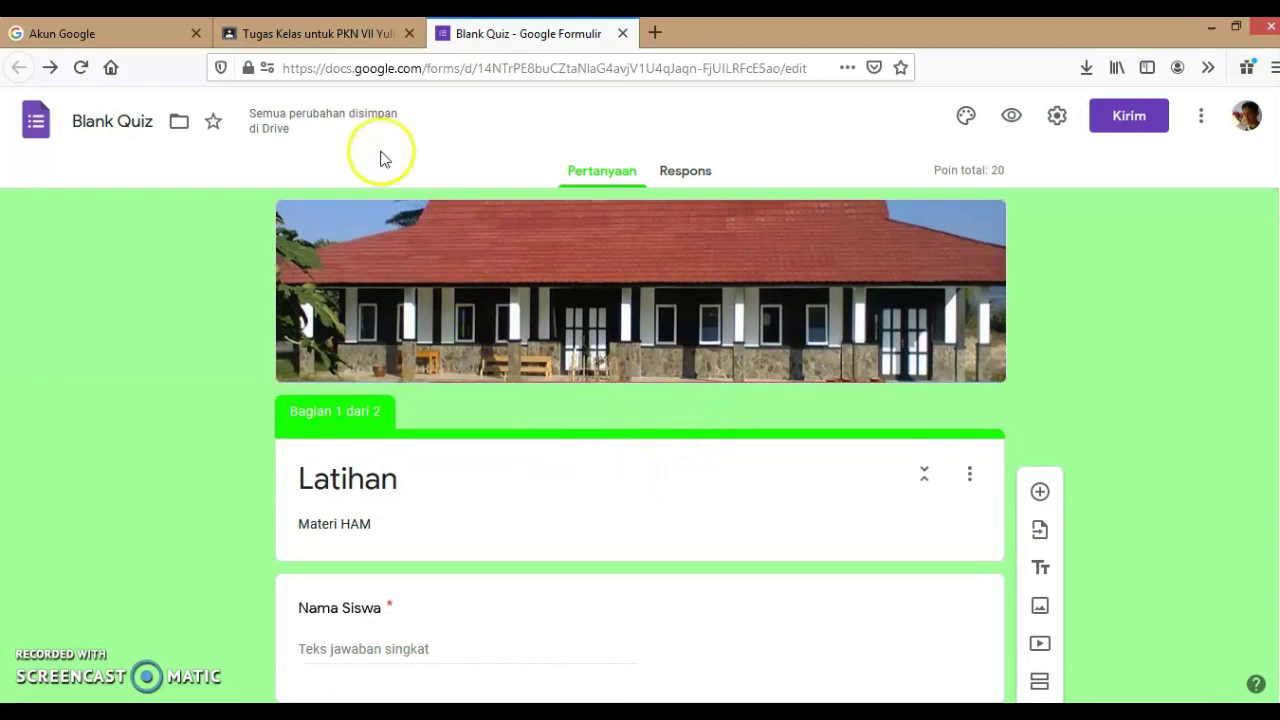
Return to the Classroom assignment Latihan ke 5 (Quiz) HAM and set its due date to 10 Feb 2021
click(287, 36)
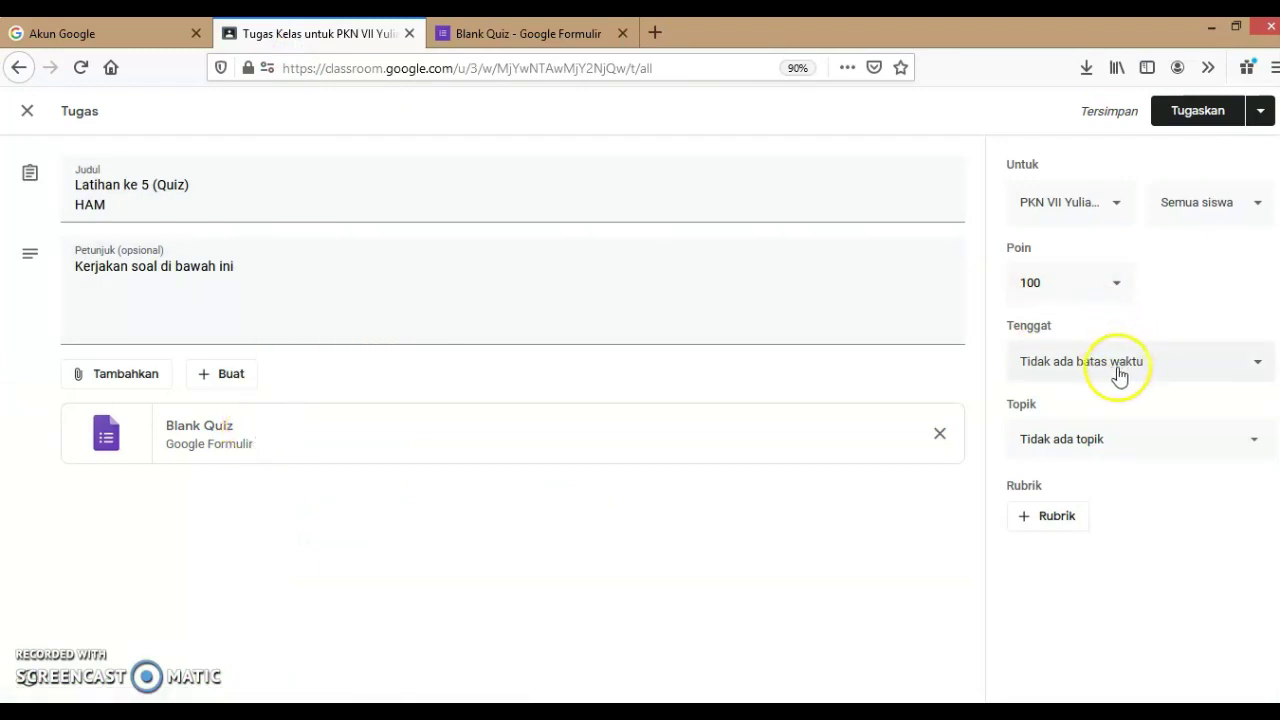
click(1205, 363)
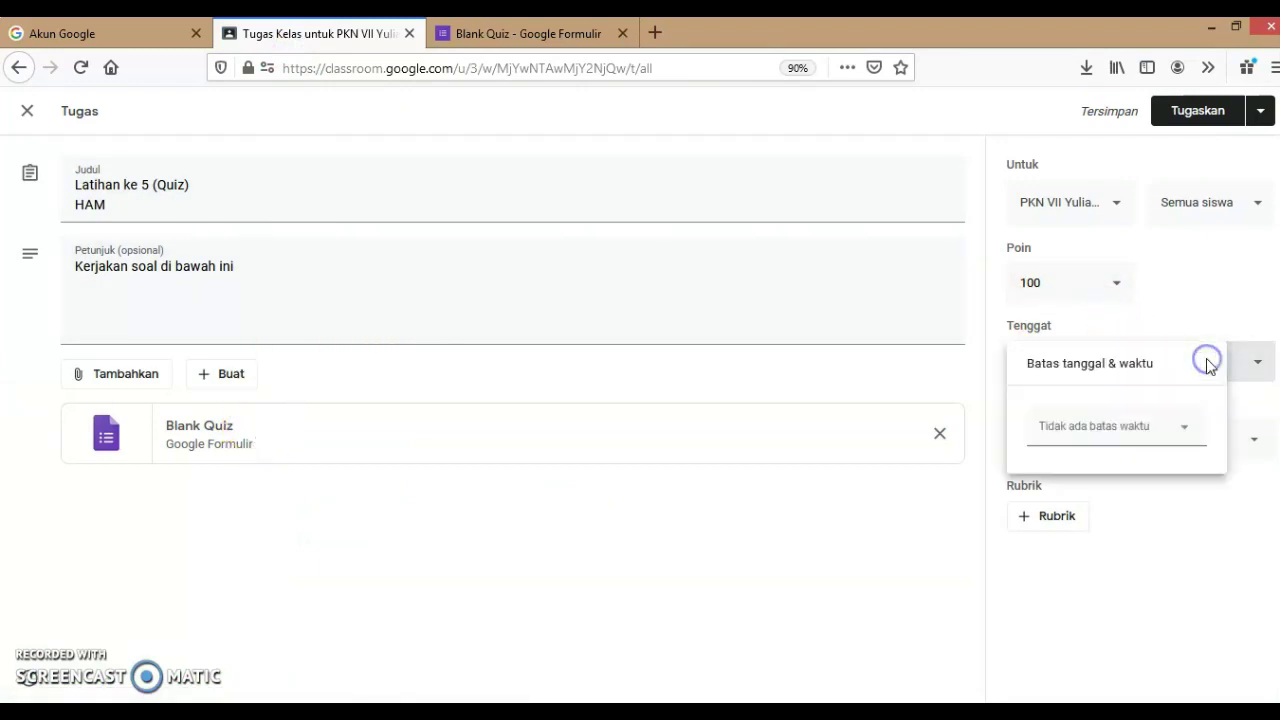
click(1128, 432)
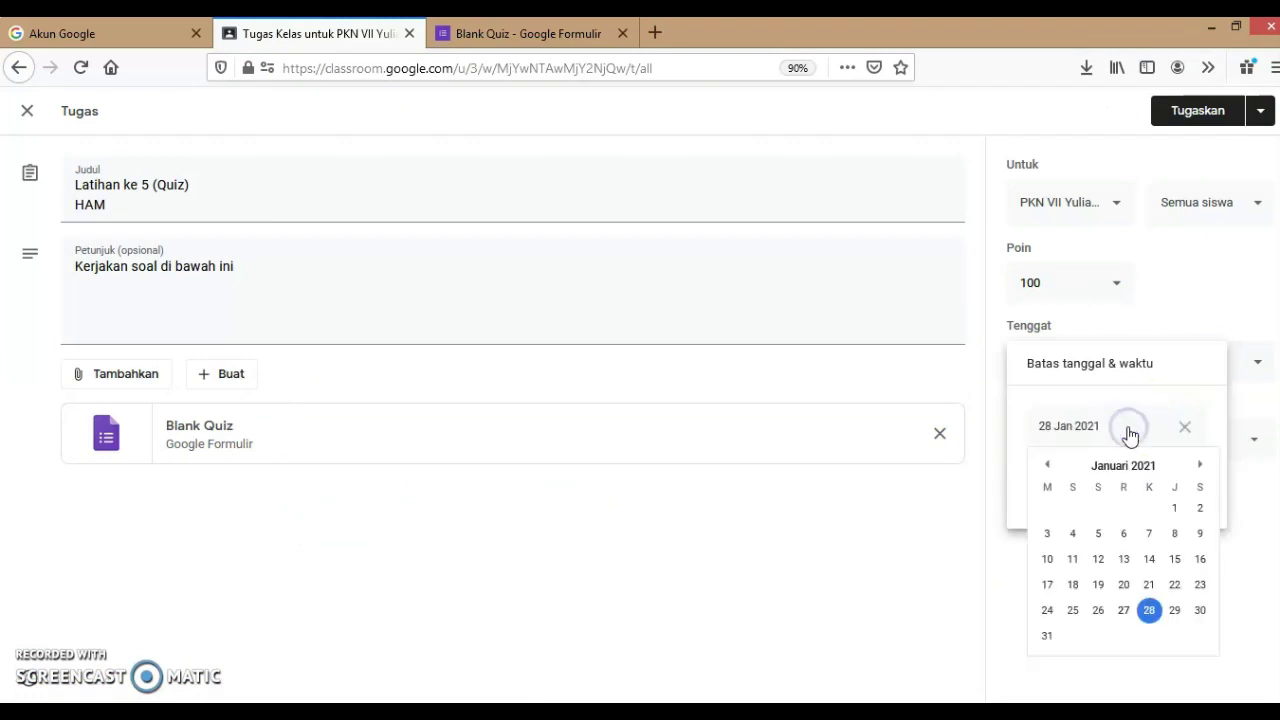
click(1206, 464)
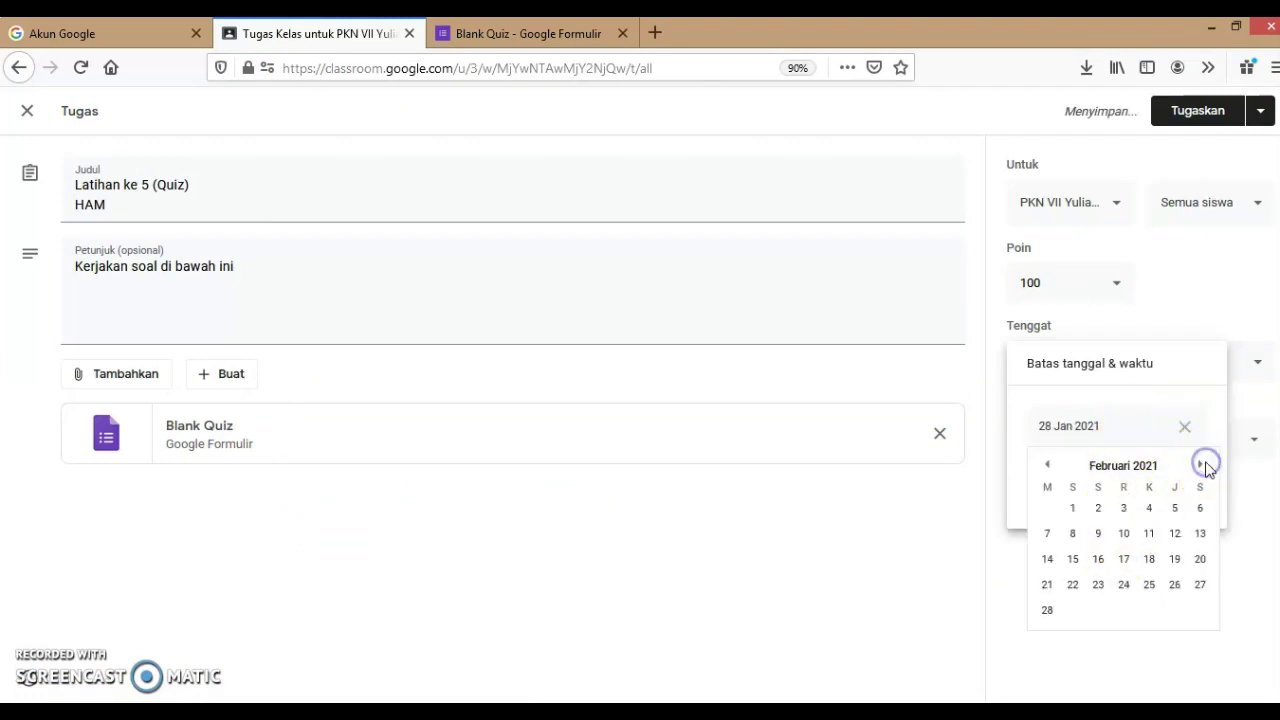
click(1124, 534)
click(1077, 484)
click(1111, 568)
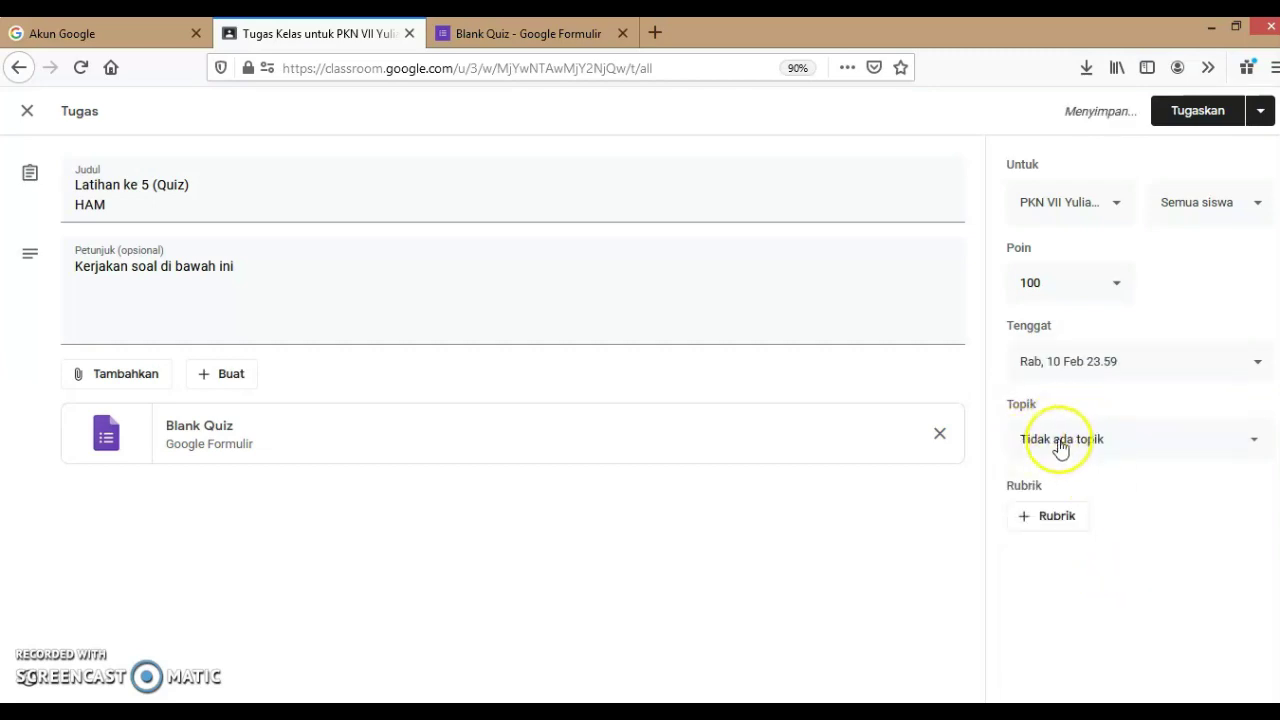
Put the quiz assignment under the topic TUGAS BAB 1 and check the list of classes it can be assigned to
click(1106, 440)
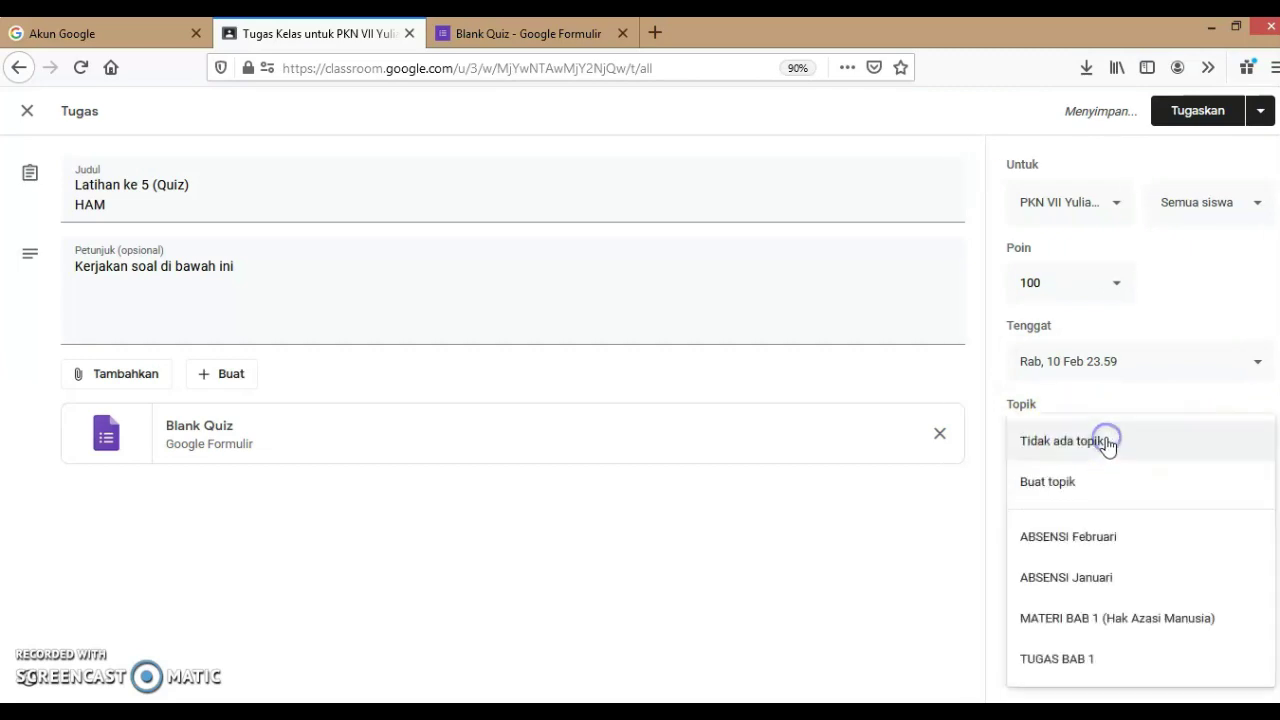
click(1057, 657)
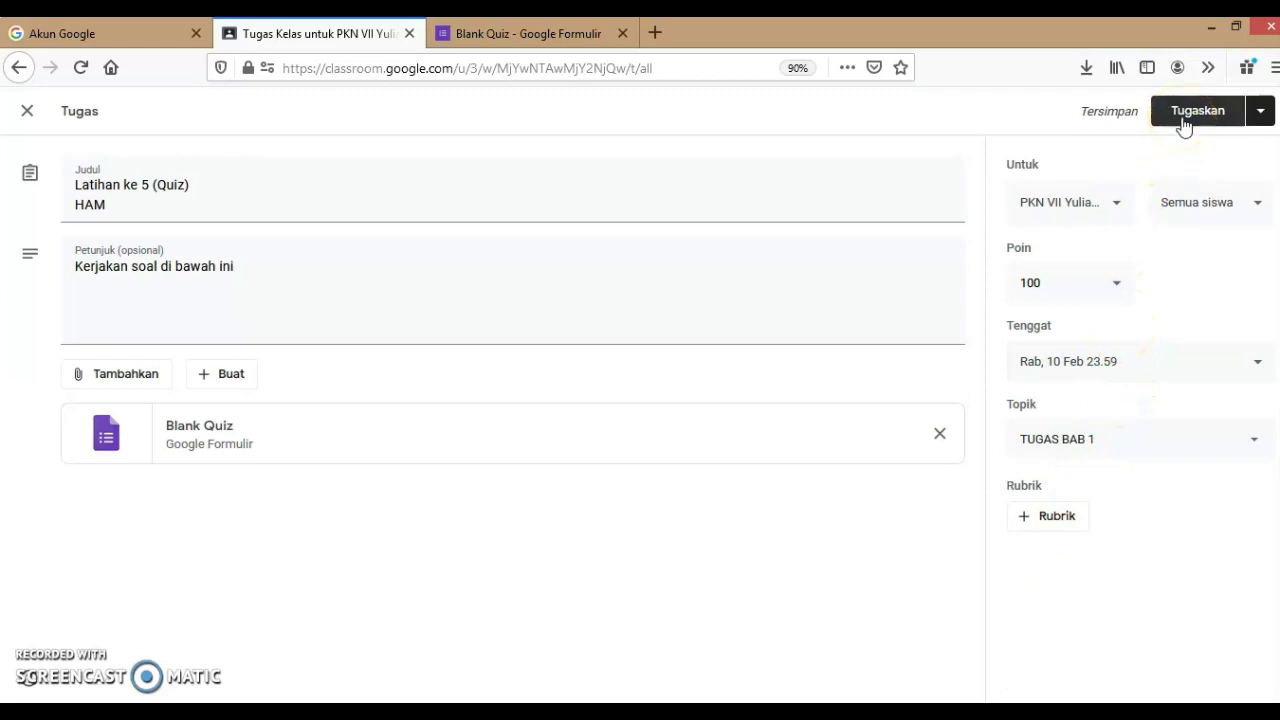
click(1117, 204)
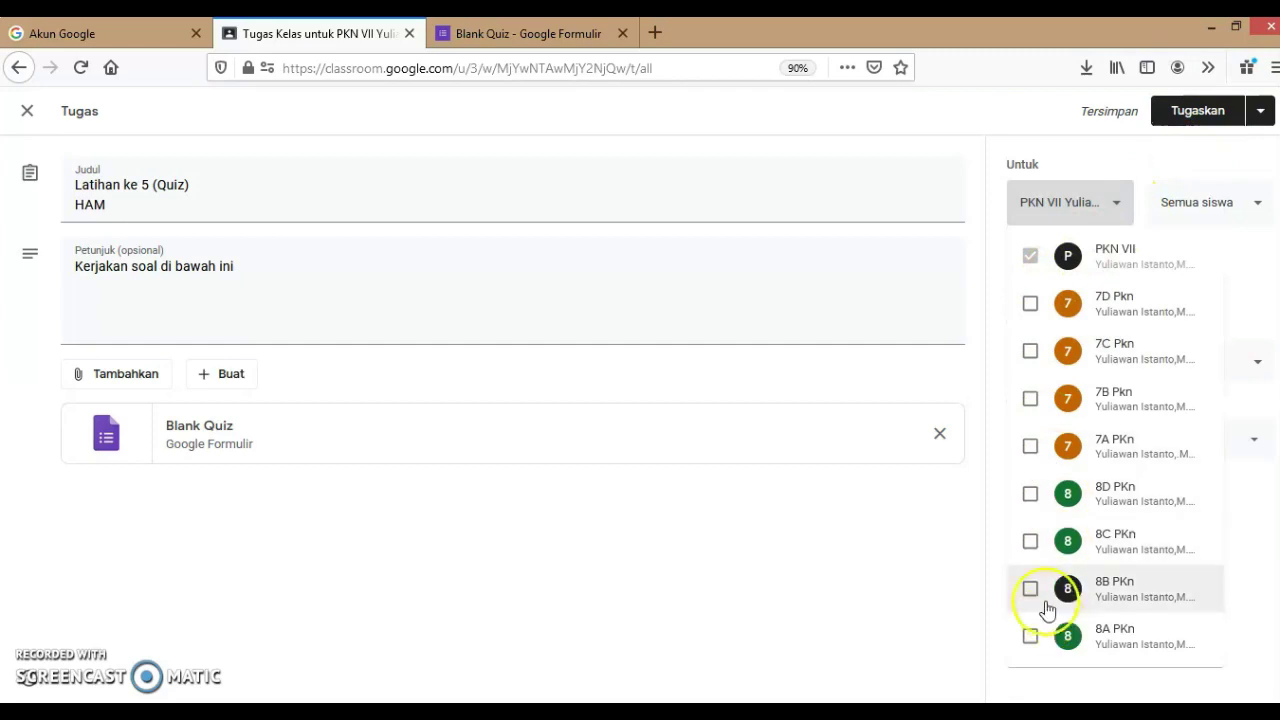
click(1174, 161)
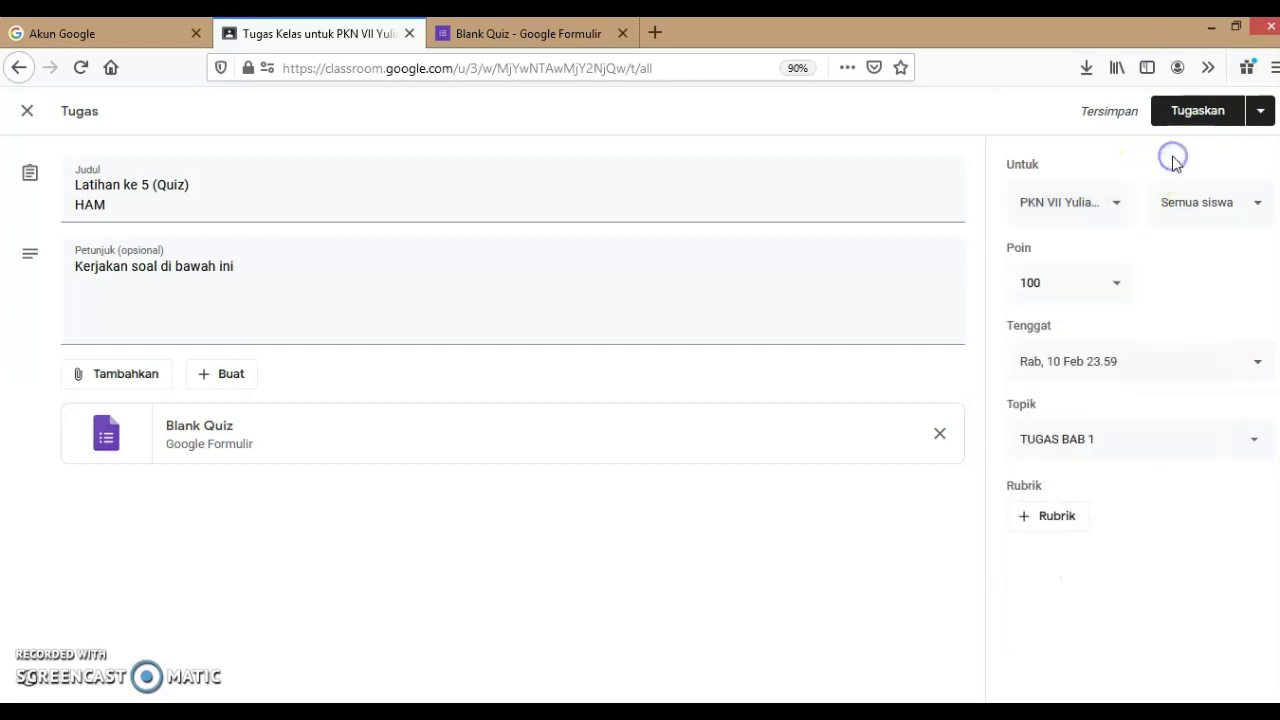
Schedule the Latihan ke 5 (Quiz) HAM assignment for 10 Feb 2021 at 08.00
click(1262, 112)
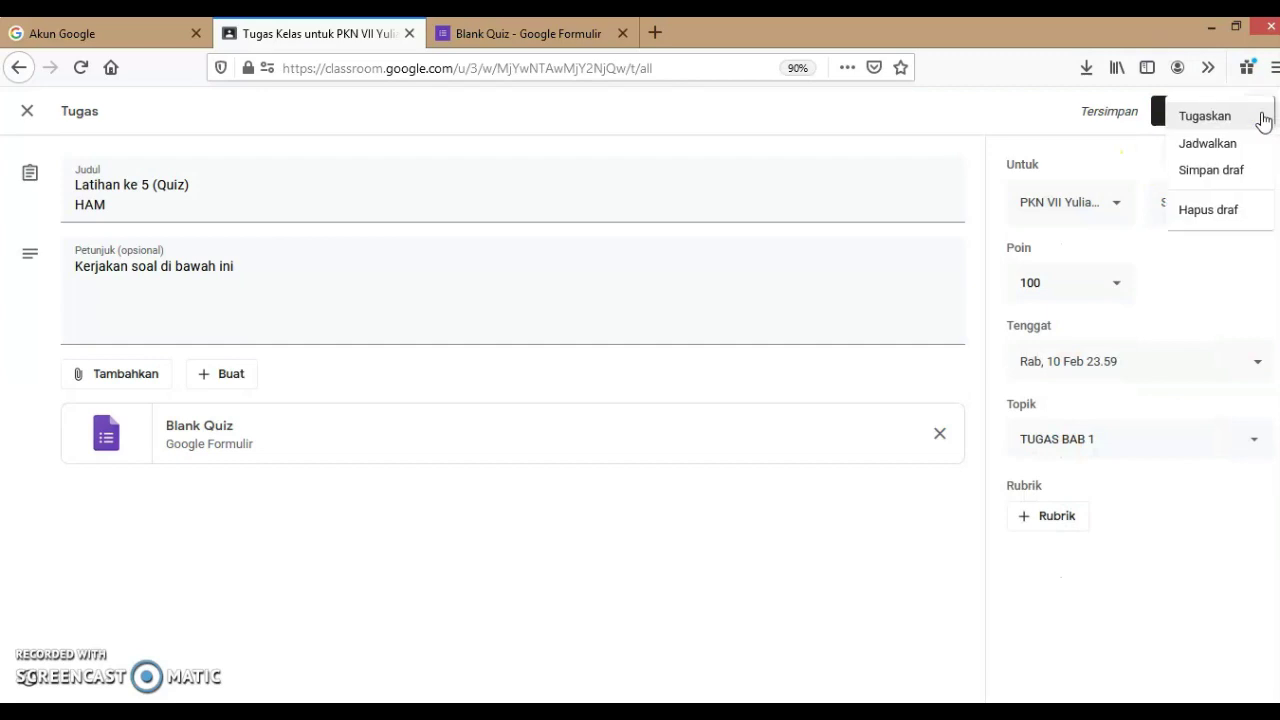
click(1200, 147)
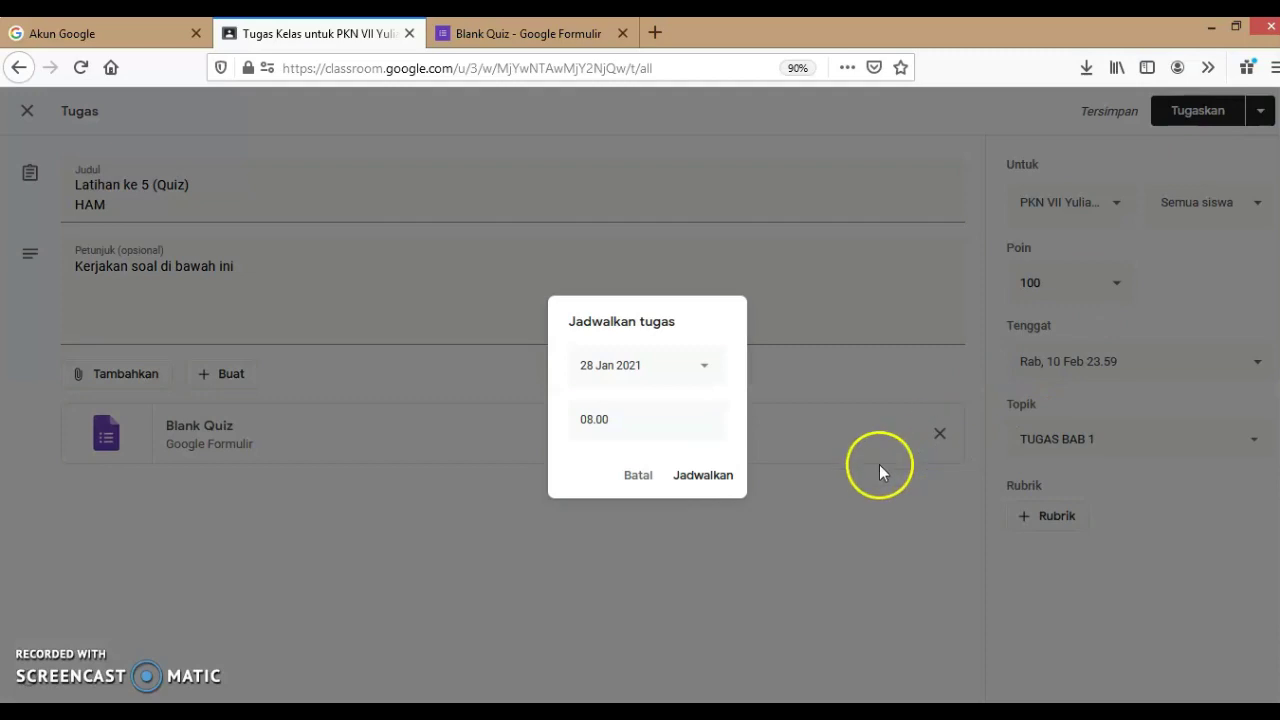
click(704, 365)
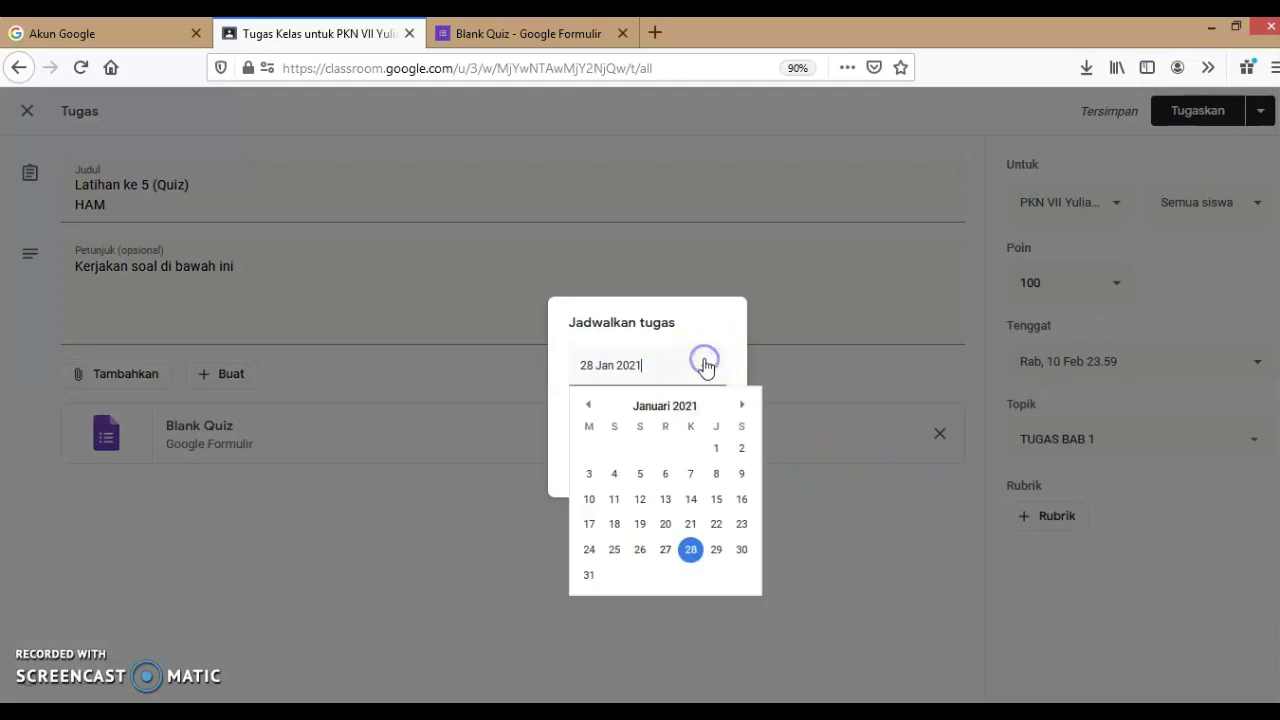
click(743, 406)
click(665, 473)
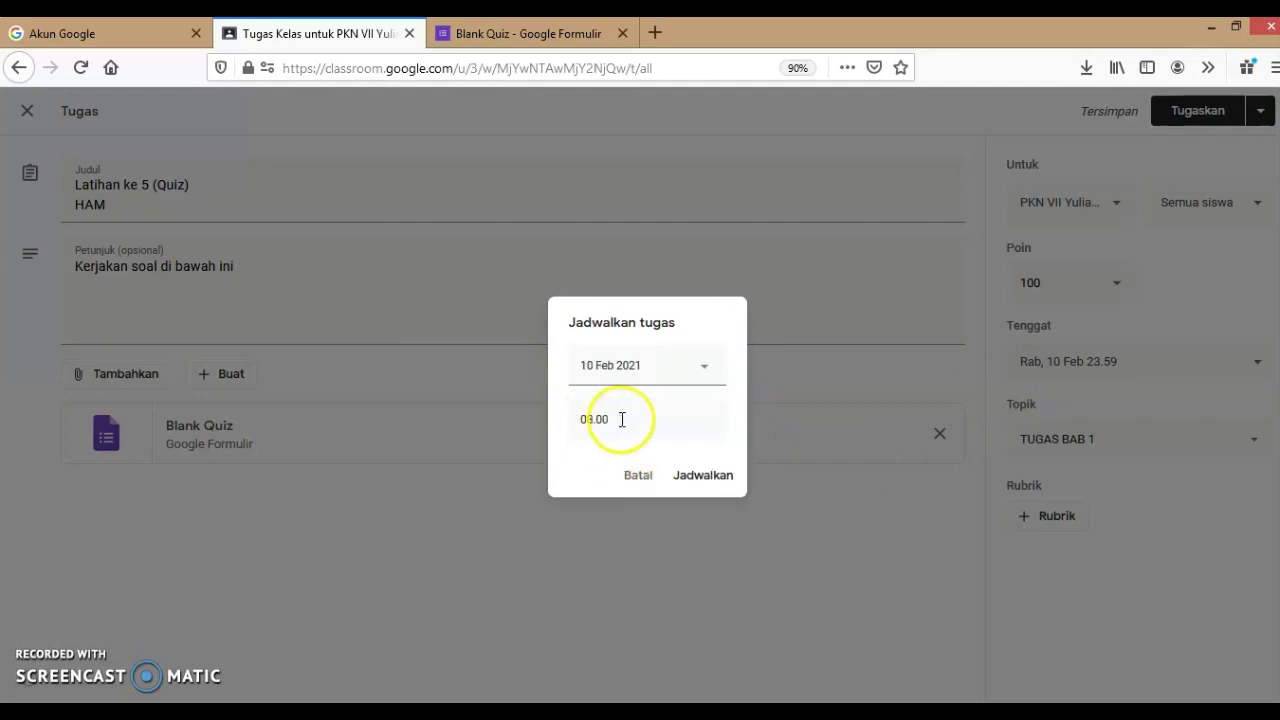
click(705, 476)
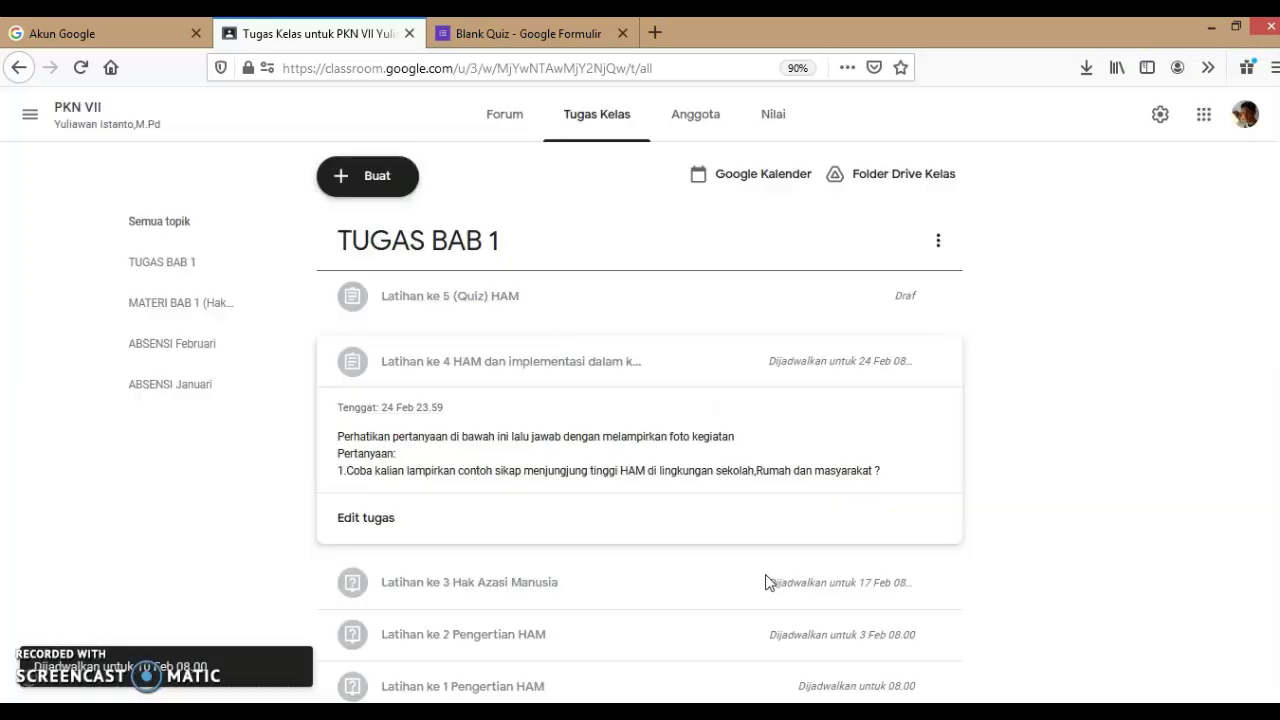
Review the scheduled items under TUGAS BAB 1, MATERI BAB 1, ABSENSI Februari and ABSENSI Januari
click(650, 518)
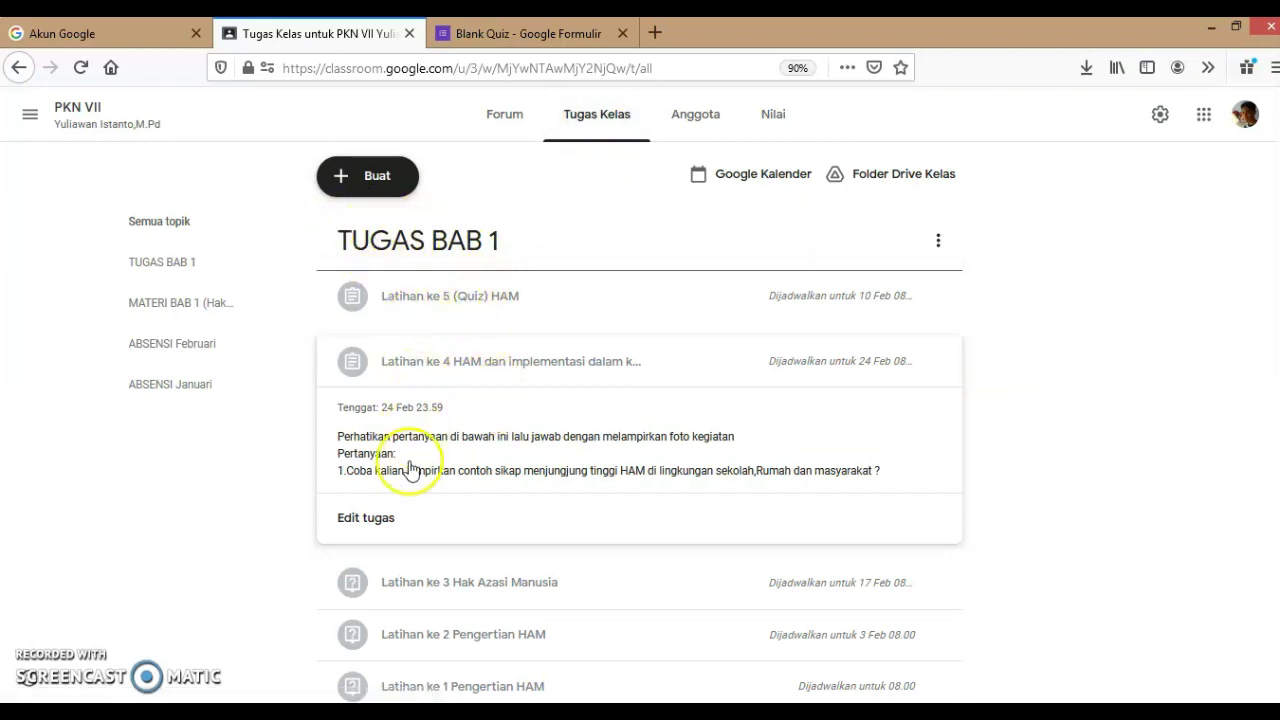
scroll(410, 475, down, 3)
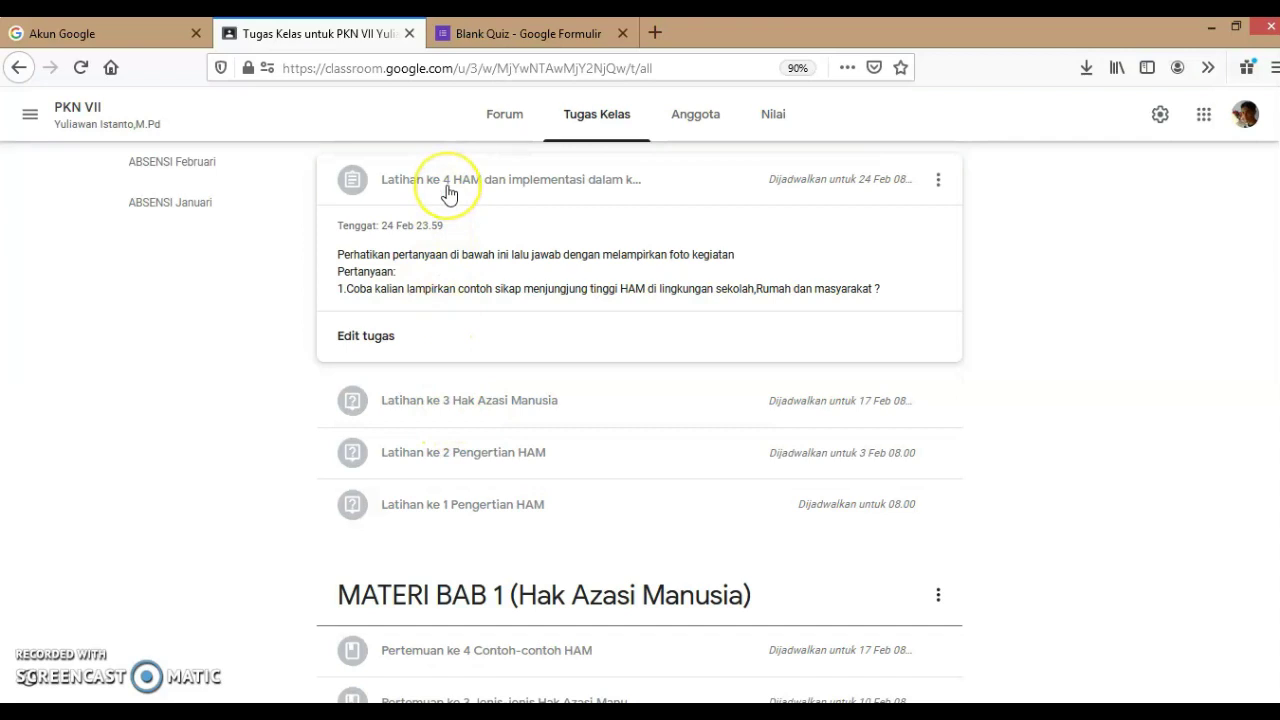
scroll(447, 192, up, 2)
click(455, 218)
scroll(455, 218, down, 5)
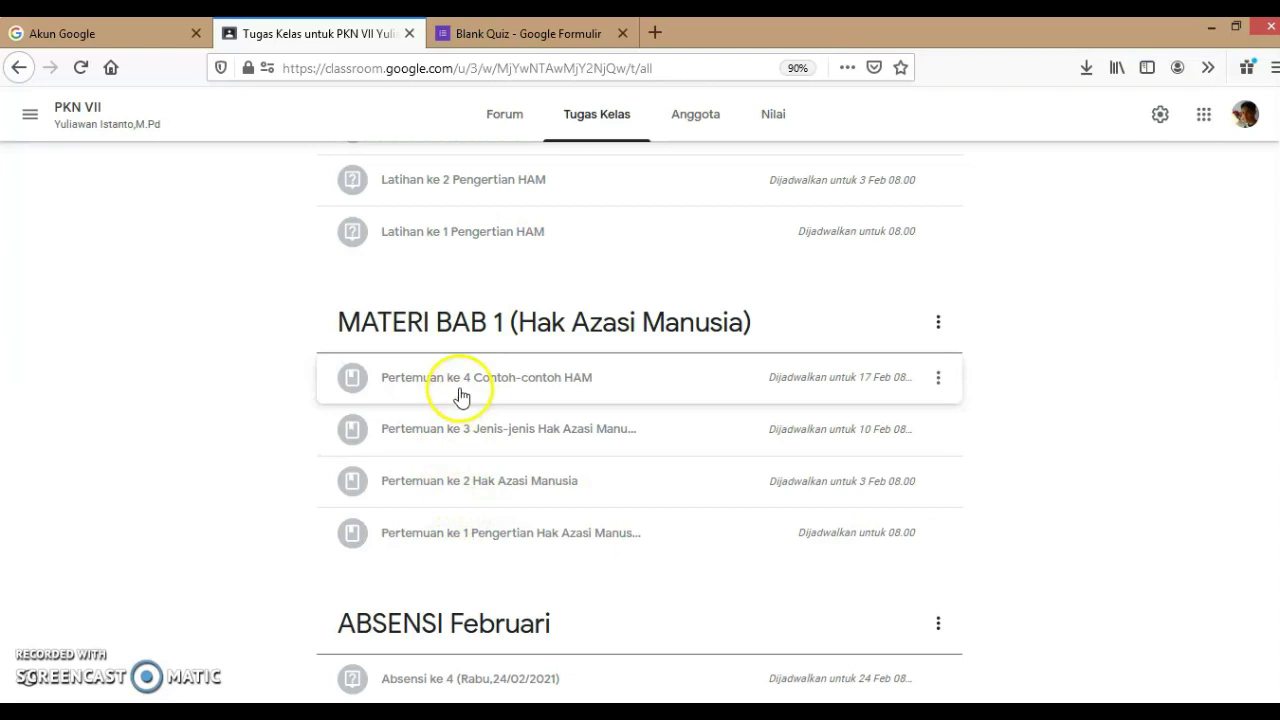
scroll(460, 395, down, 5)
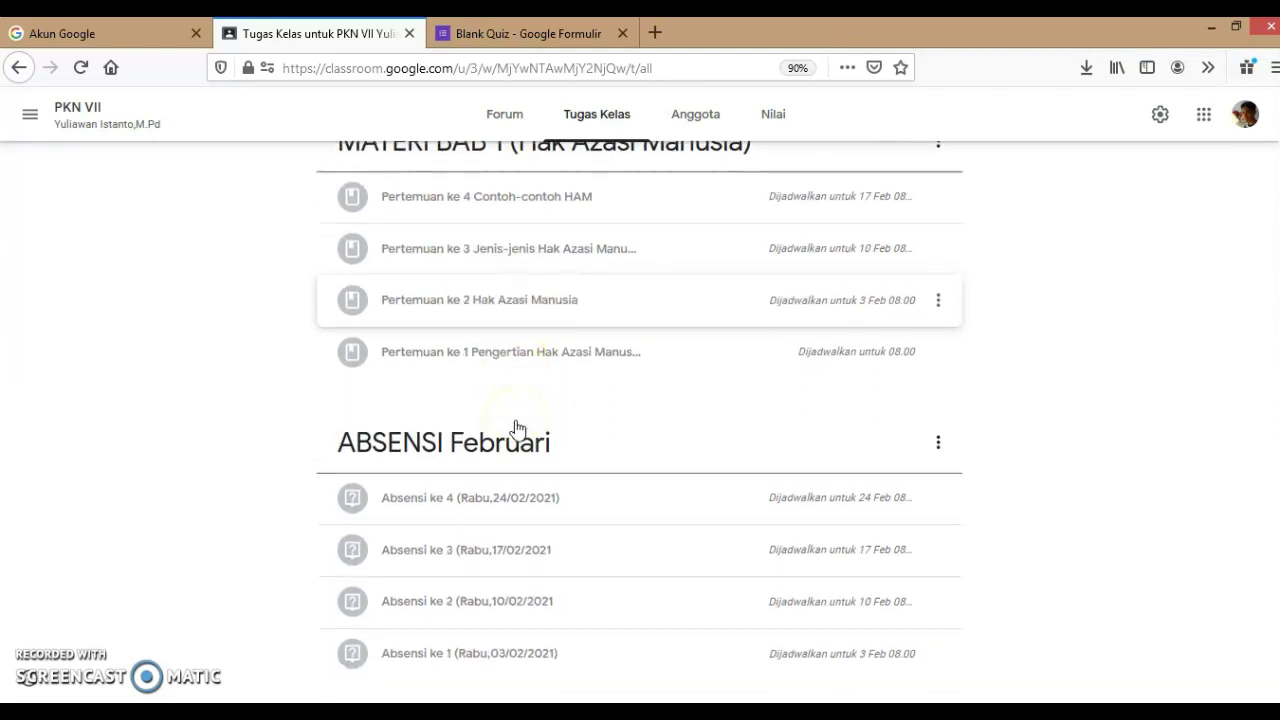
scroll(466, 477, down, 1)
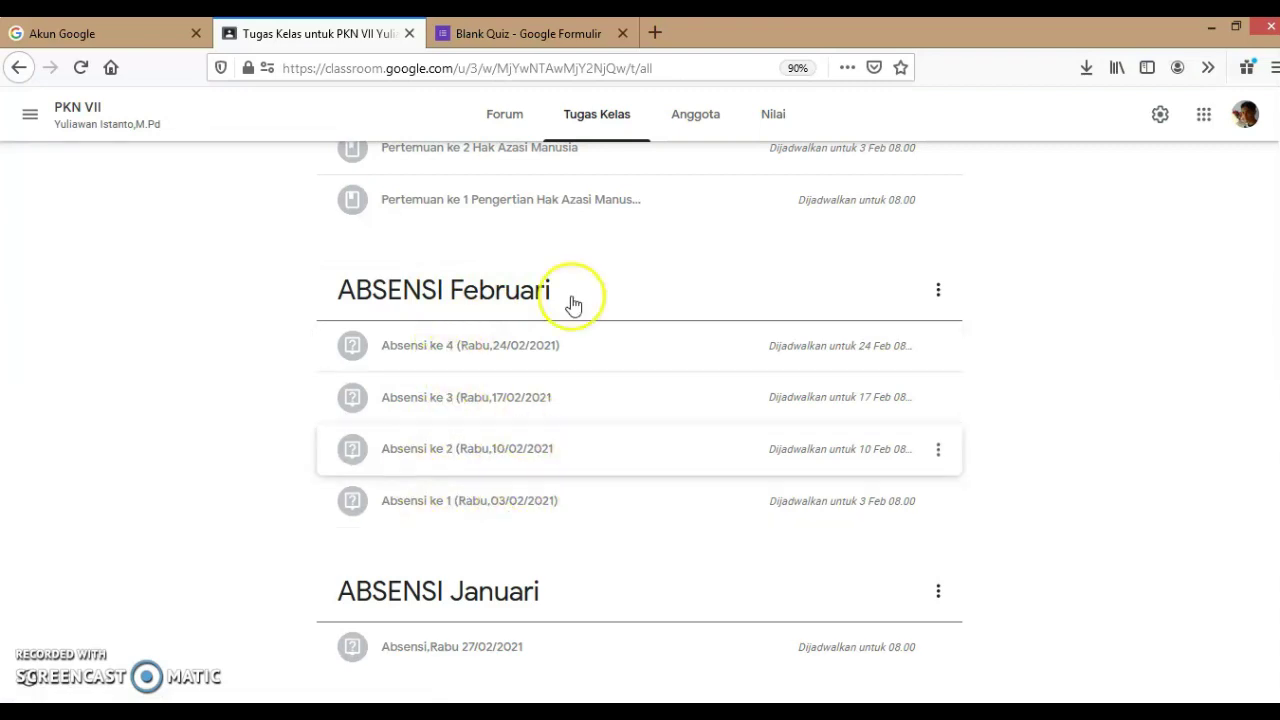
Close the quiz form and start a class Forum announcement with the greeting "Assalamu alaikum wr wb"
click(623, 34)
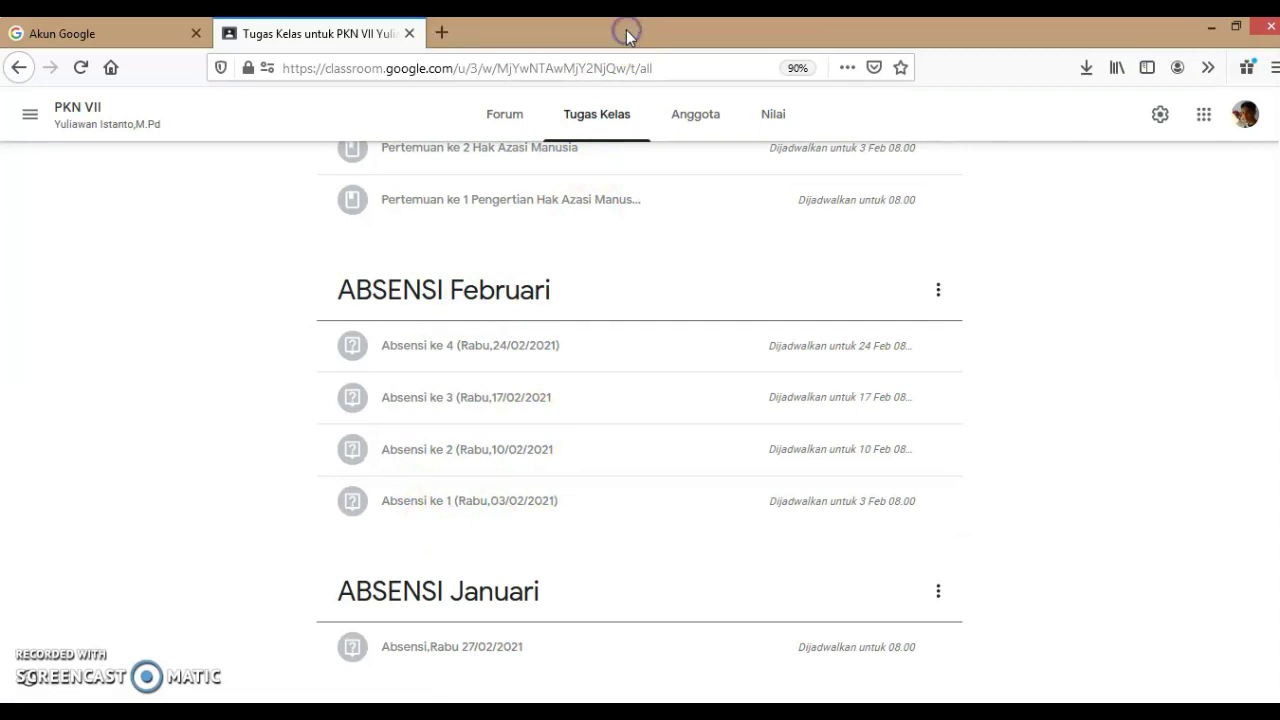
click(500, 118)
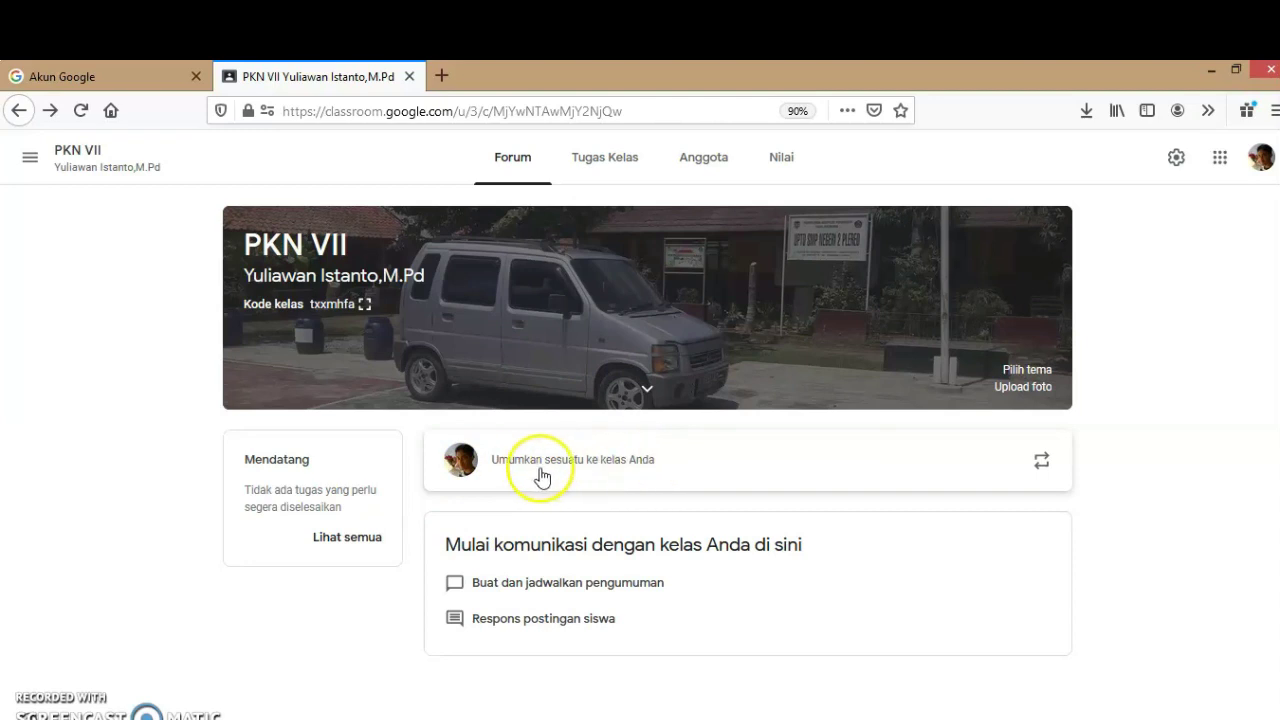
click(509, 465)
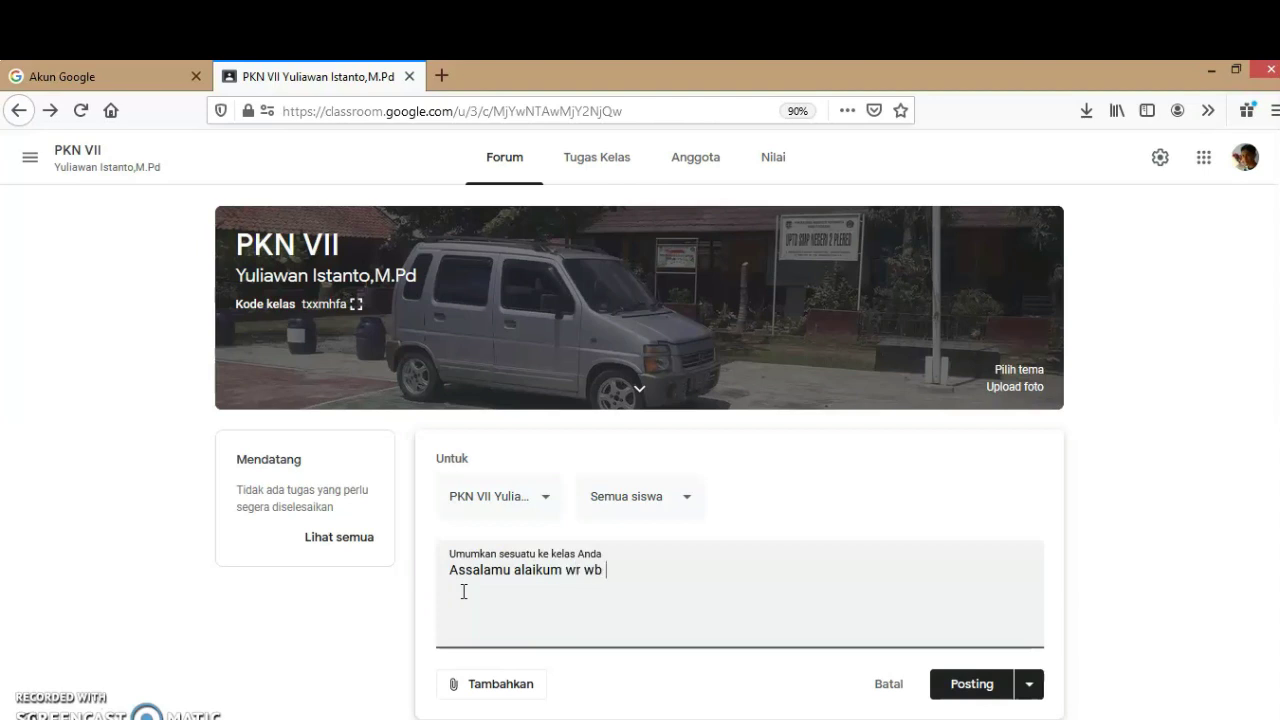
Add the line "sampurasun mudah-mudahan kalian selalu dalam keadaan sehat walafiat ,aamiin." below the greeting in the announcement
text(ampurasun)
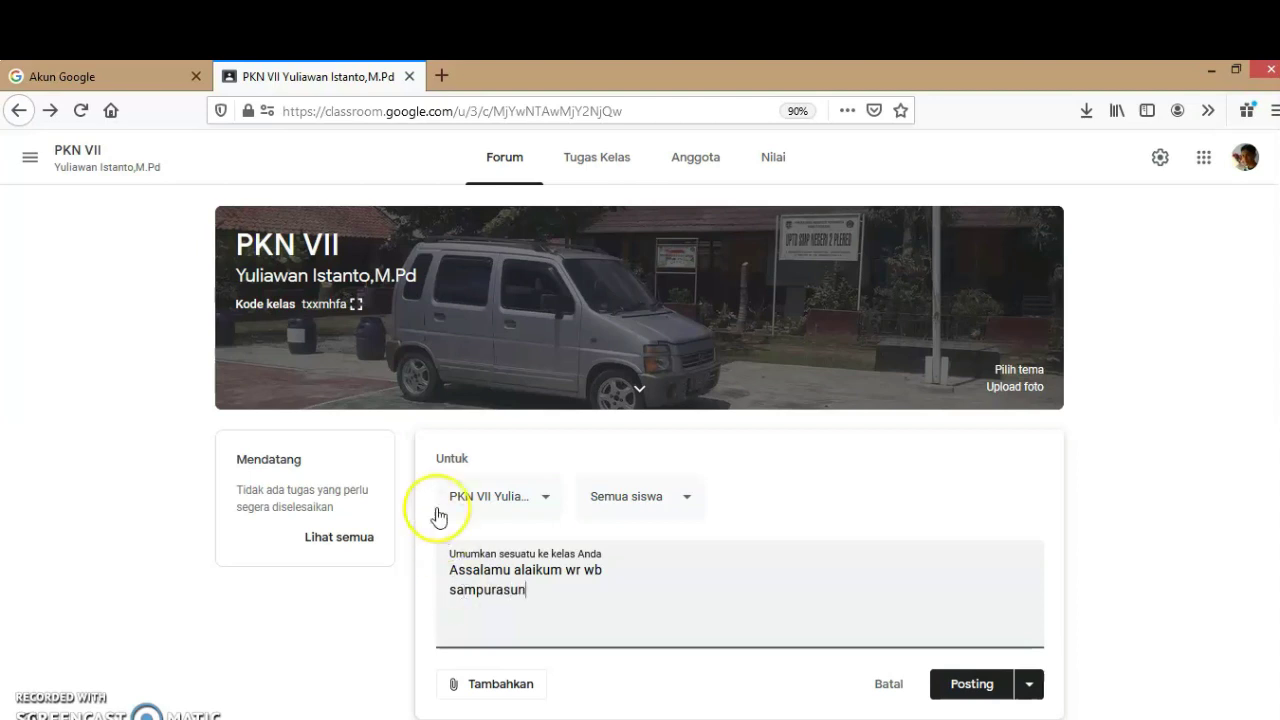
text( m)
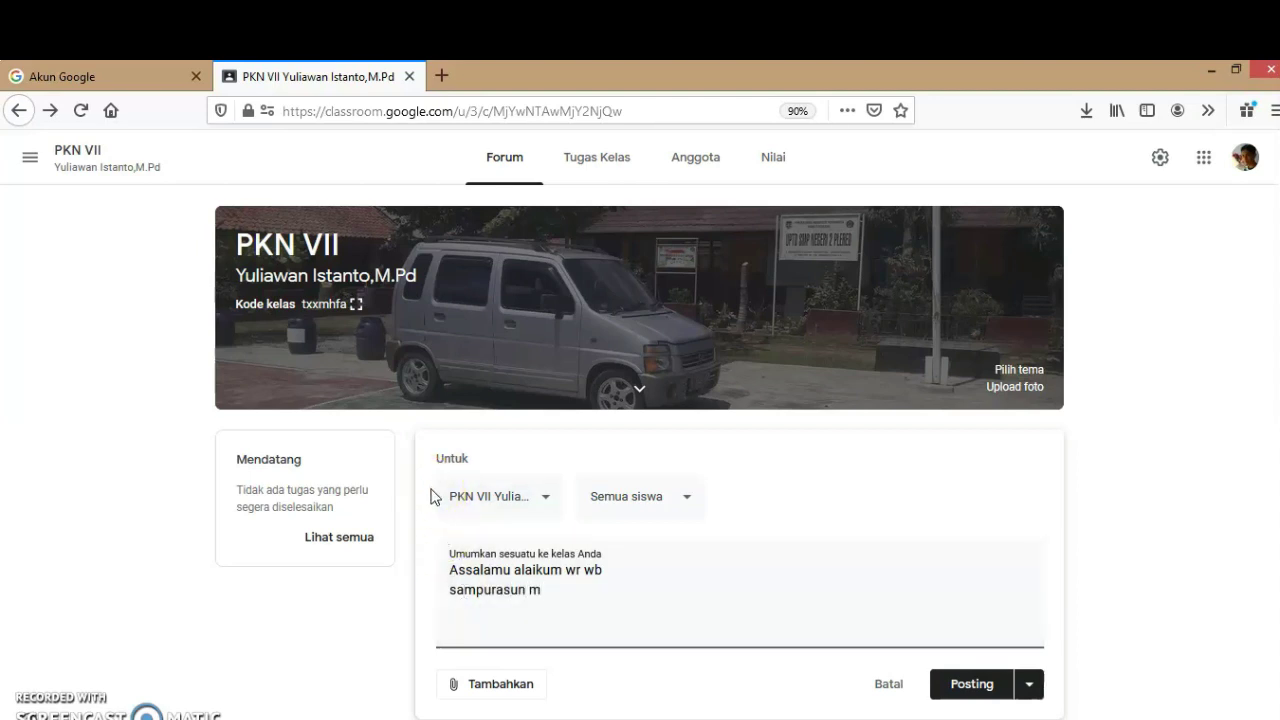
text(udah-mudahan ka)
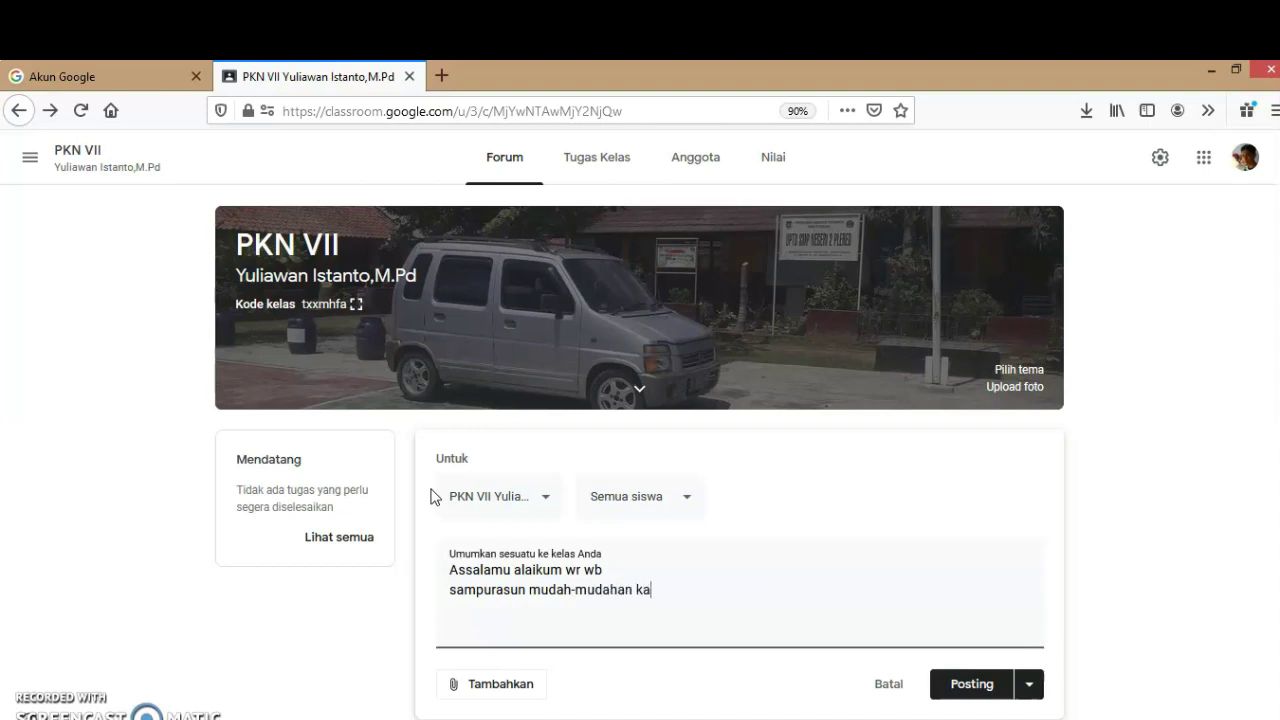
text(lian selalu dalam keadaan sehat walafita)
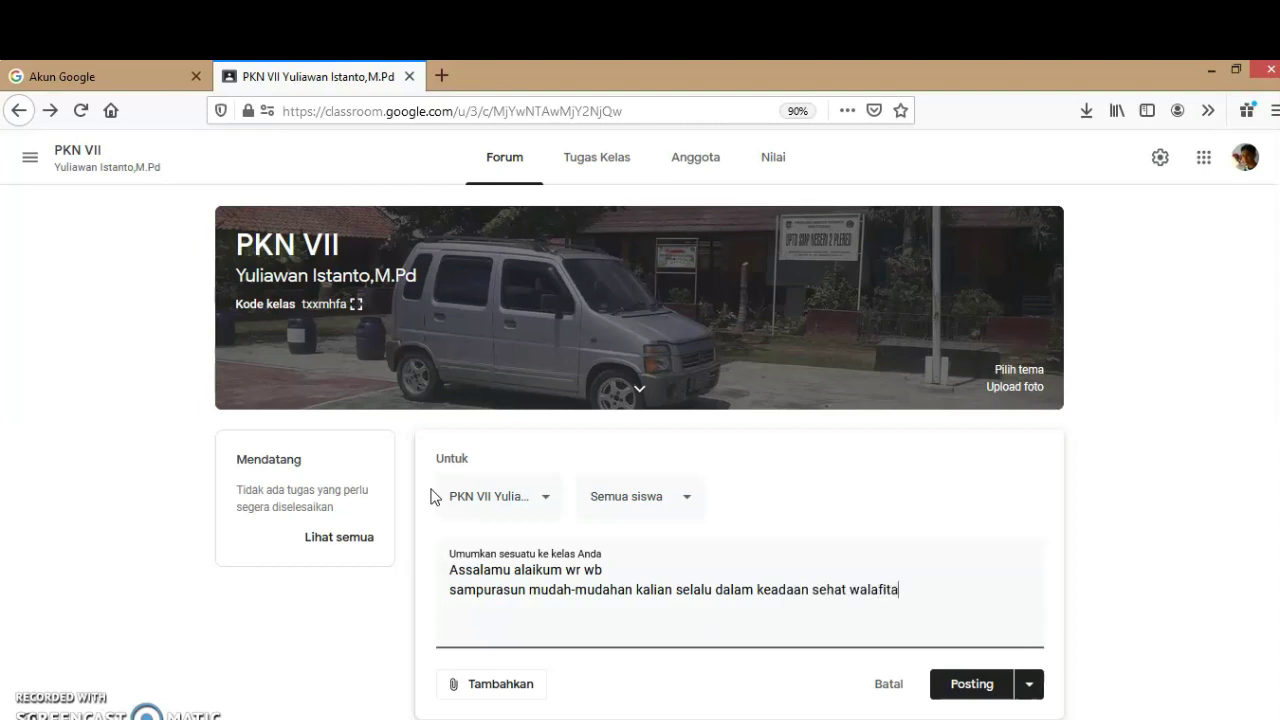
key(BackSpace)
key(BackSpace)
key(BackSpace)
text(at)
key(BackSpace)
key(BackSpace)
text(iat ,aamiin.)
key(Return)
Add the line "jangan lupa hari ini KBM PJJ mata pelajaran PKn akan segera di mulai, tetap semangat dan semangat..." to the announcement
text(jangan lupa hari)
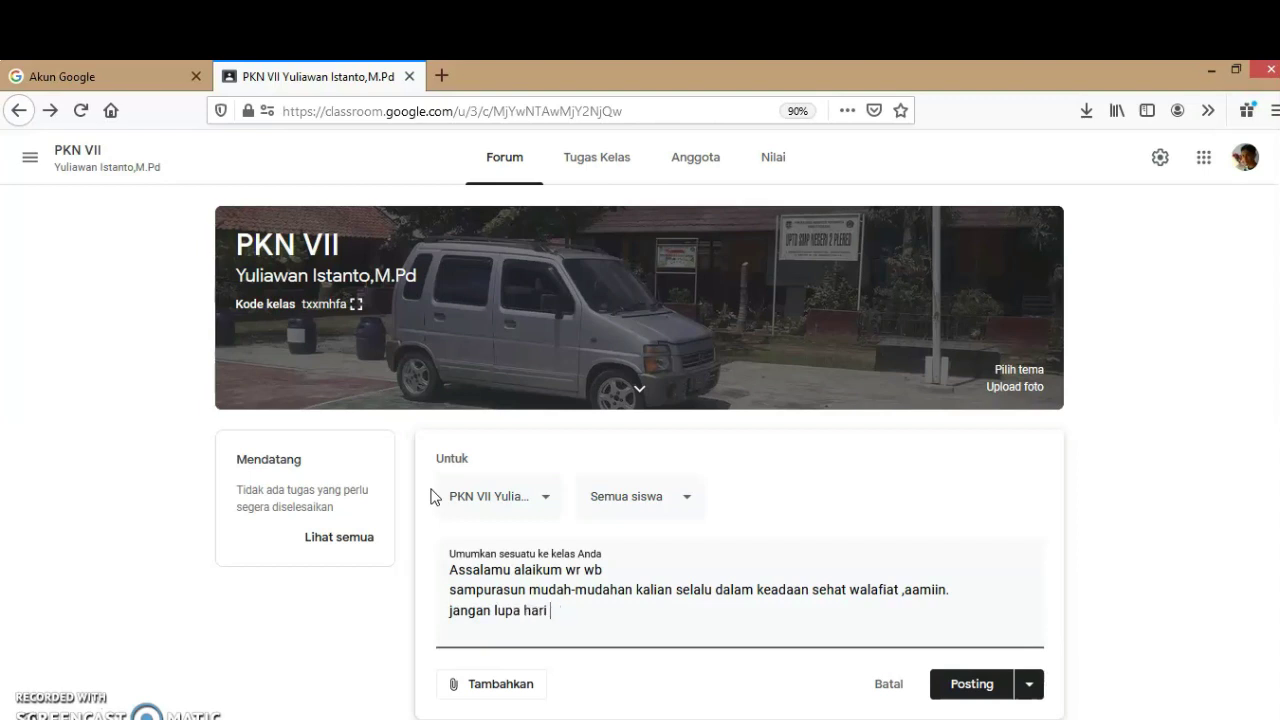
text( ini)
text(KBM PJJ mata pe)
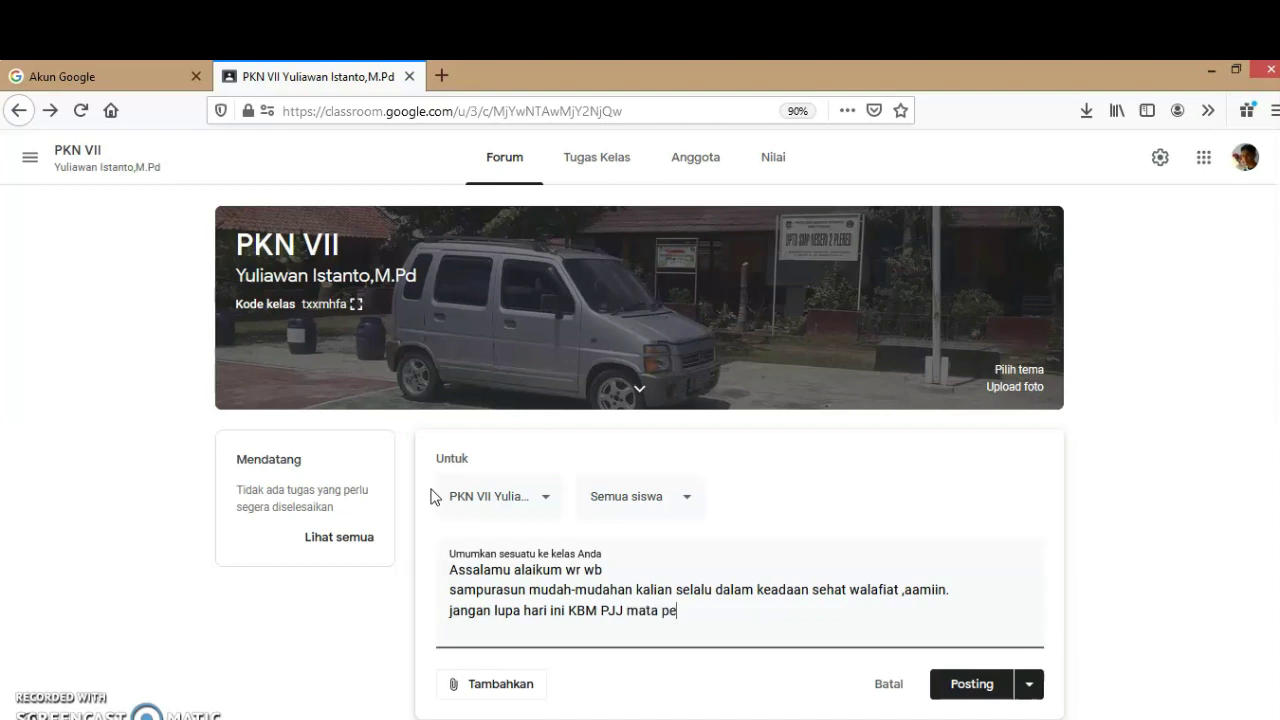
text(lajaran PKn akan segera di mulai)
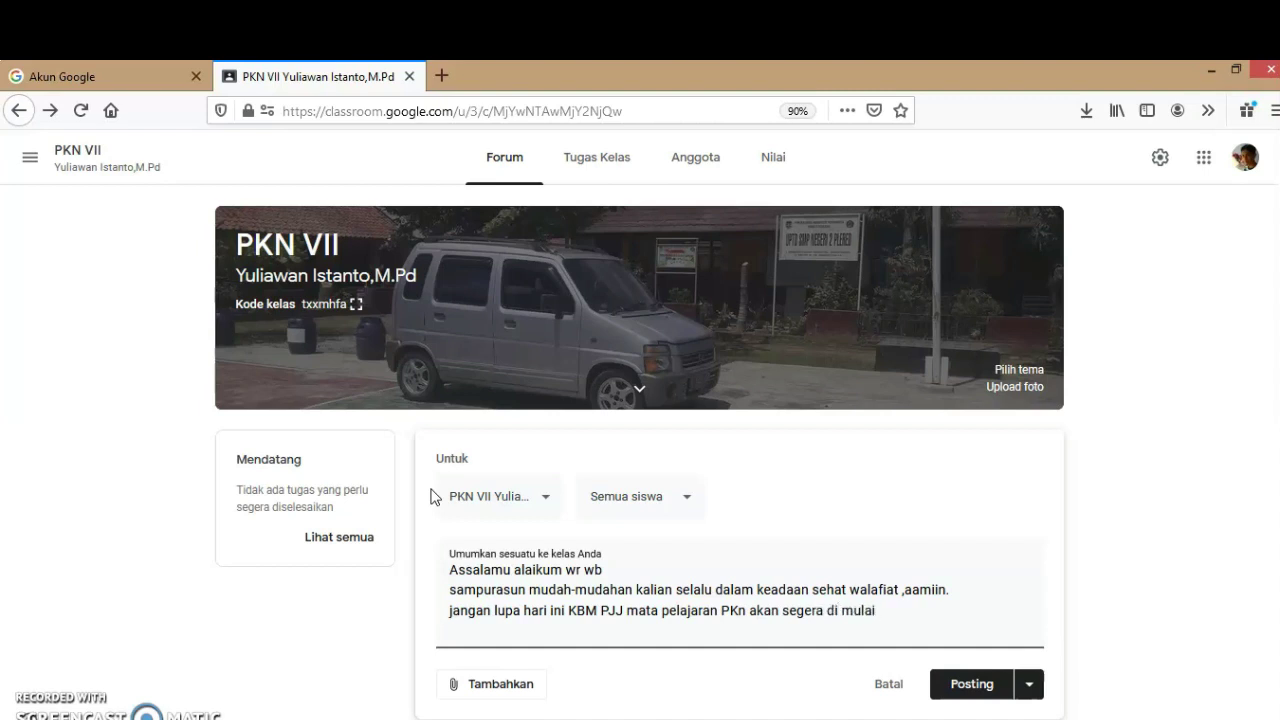
text(, tetap semangat dan)
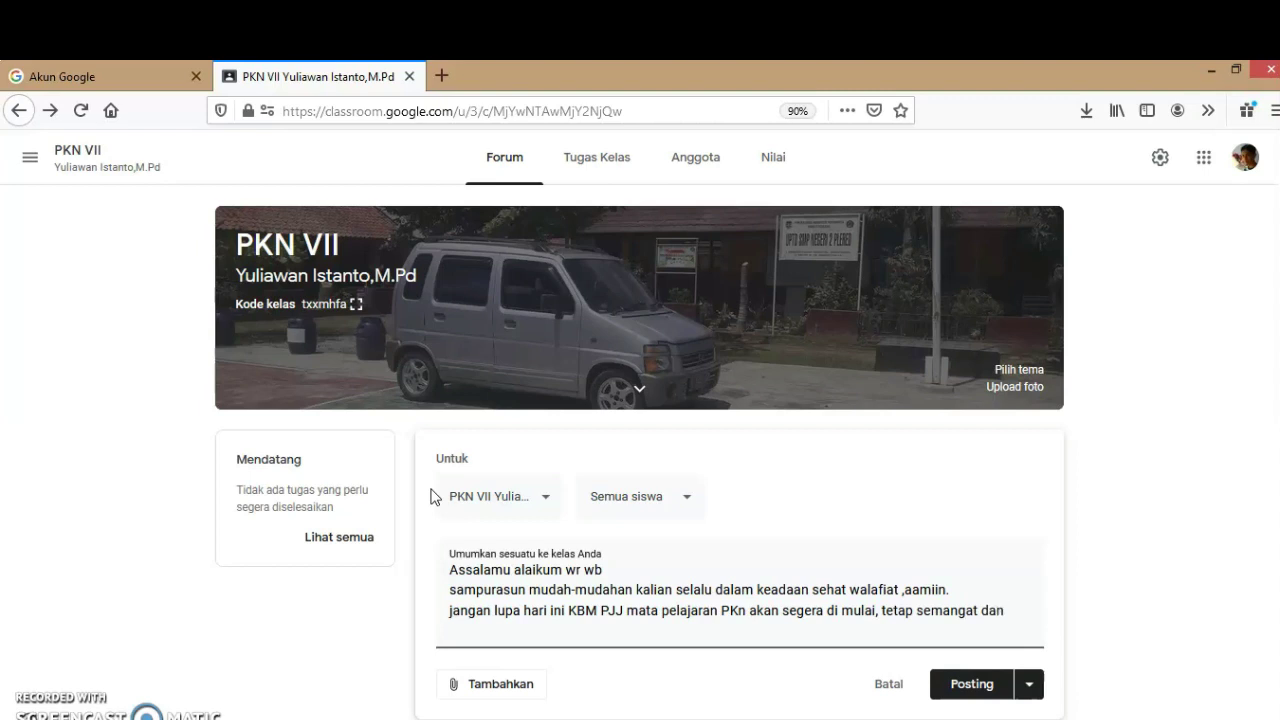
text( semangat...)
Post the finished announcement to all students of the PKN VII class
click(436, 505)
click(457, 600)
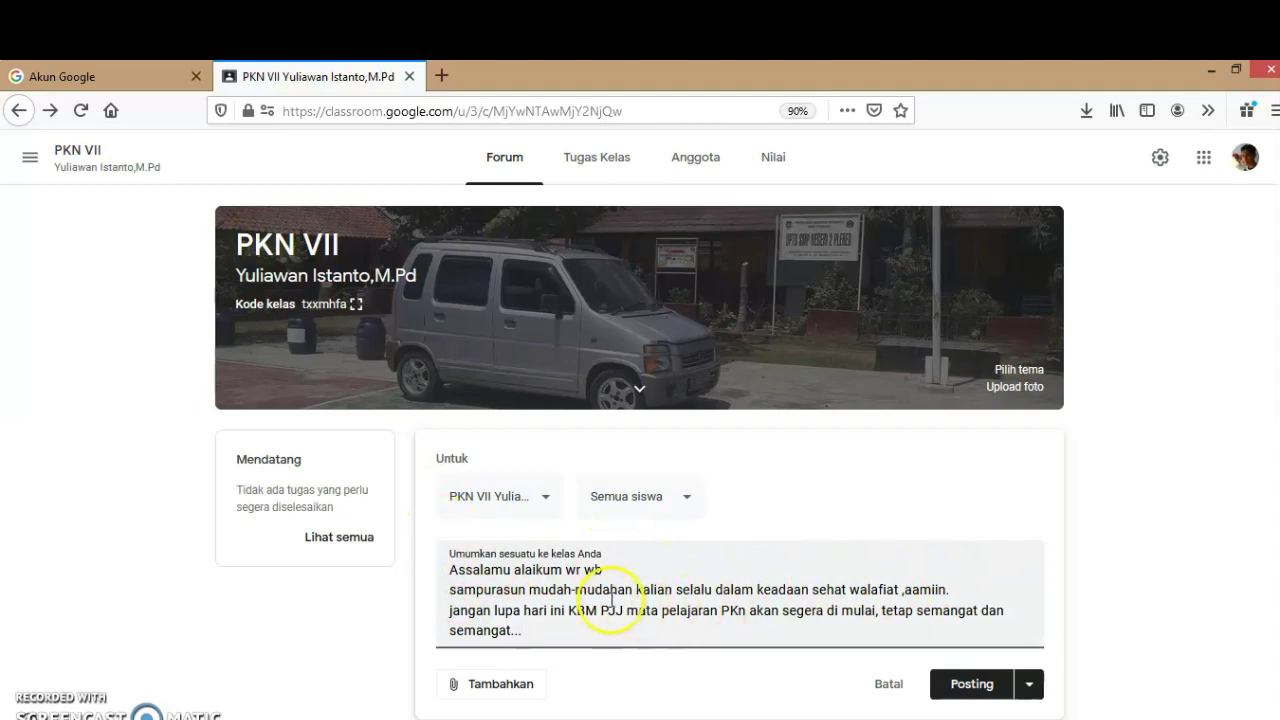
scroll(611, 600, down, 1)
scroll(611, 600, down, 1)
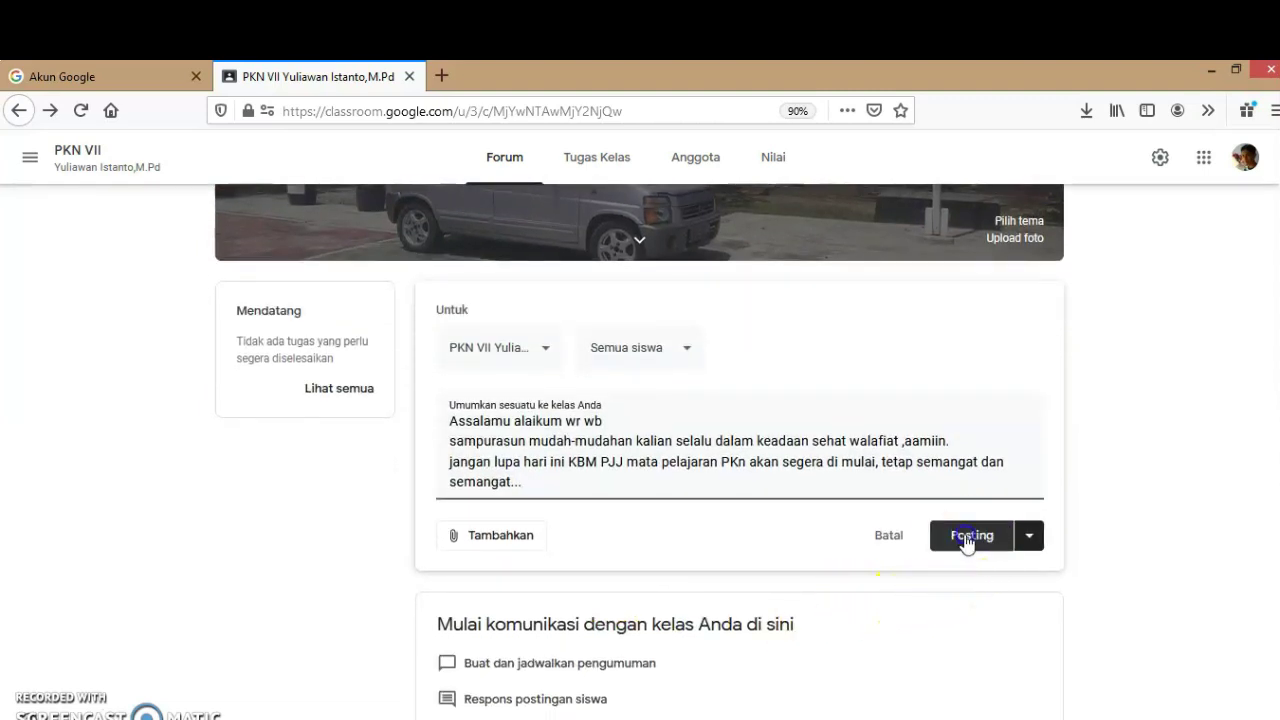
click(966, 538)
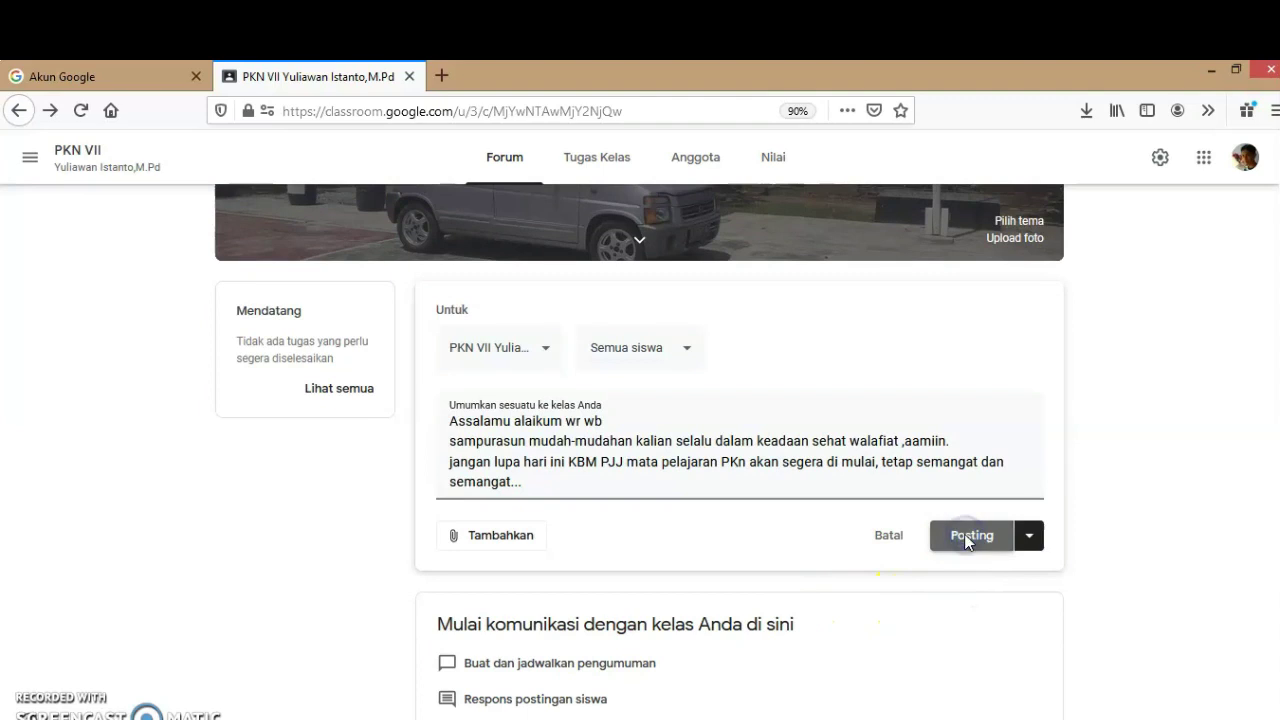